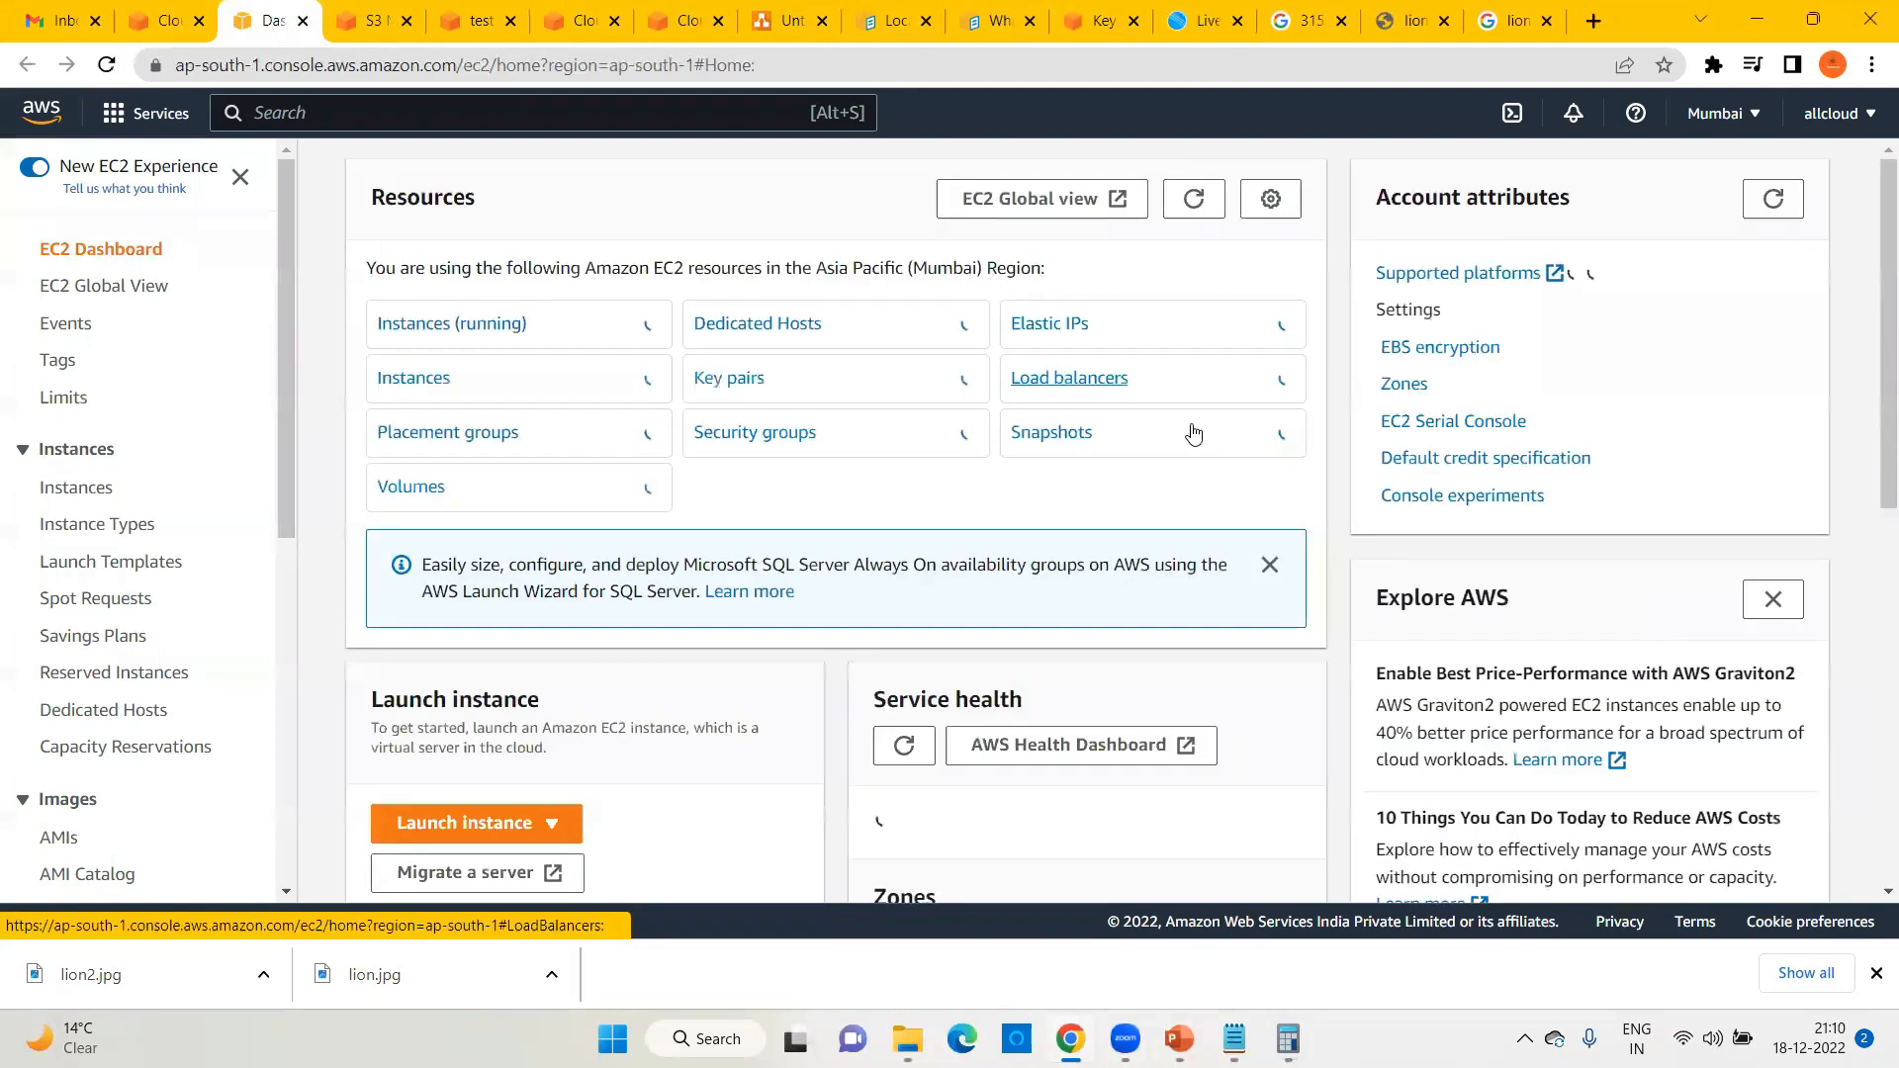
Step: Begin launching EC2 instances from the dashboard, setting the number of instances to 2 and the name to webservers
{"action": "left_click", "coordinate": [1874, 974]}
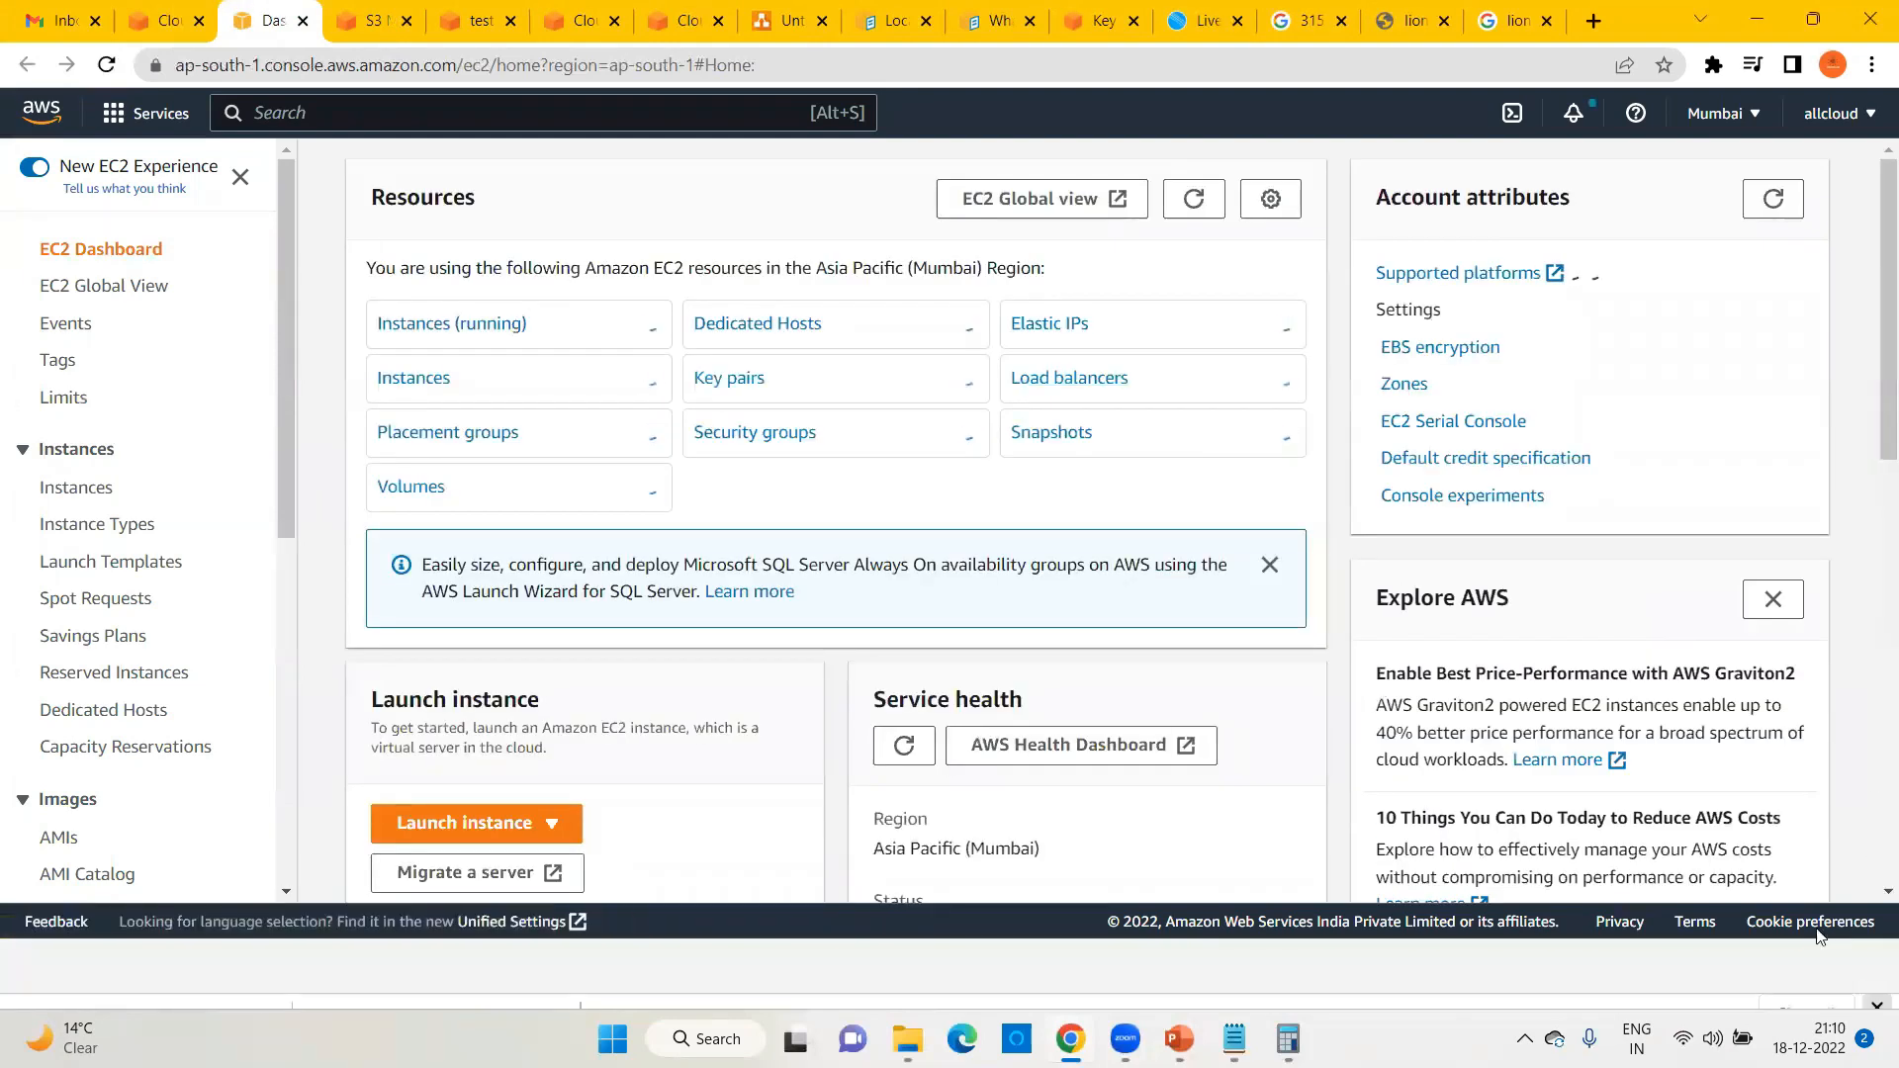
{"action": "left_click", "coordinate": [479, 823]}
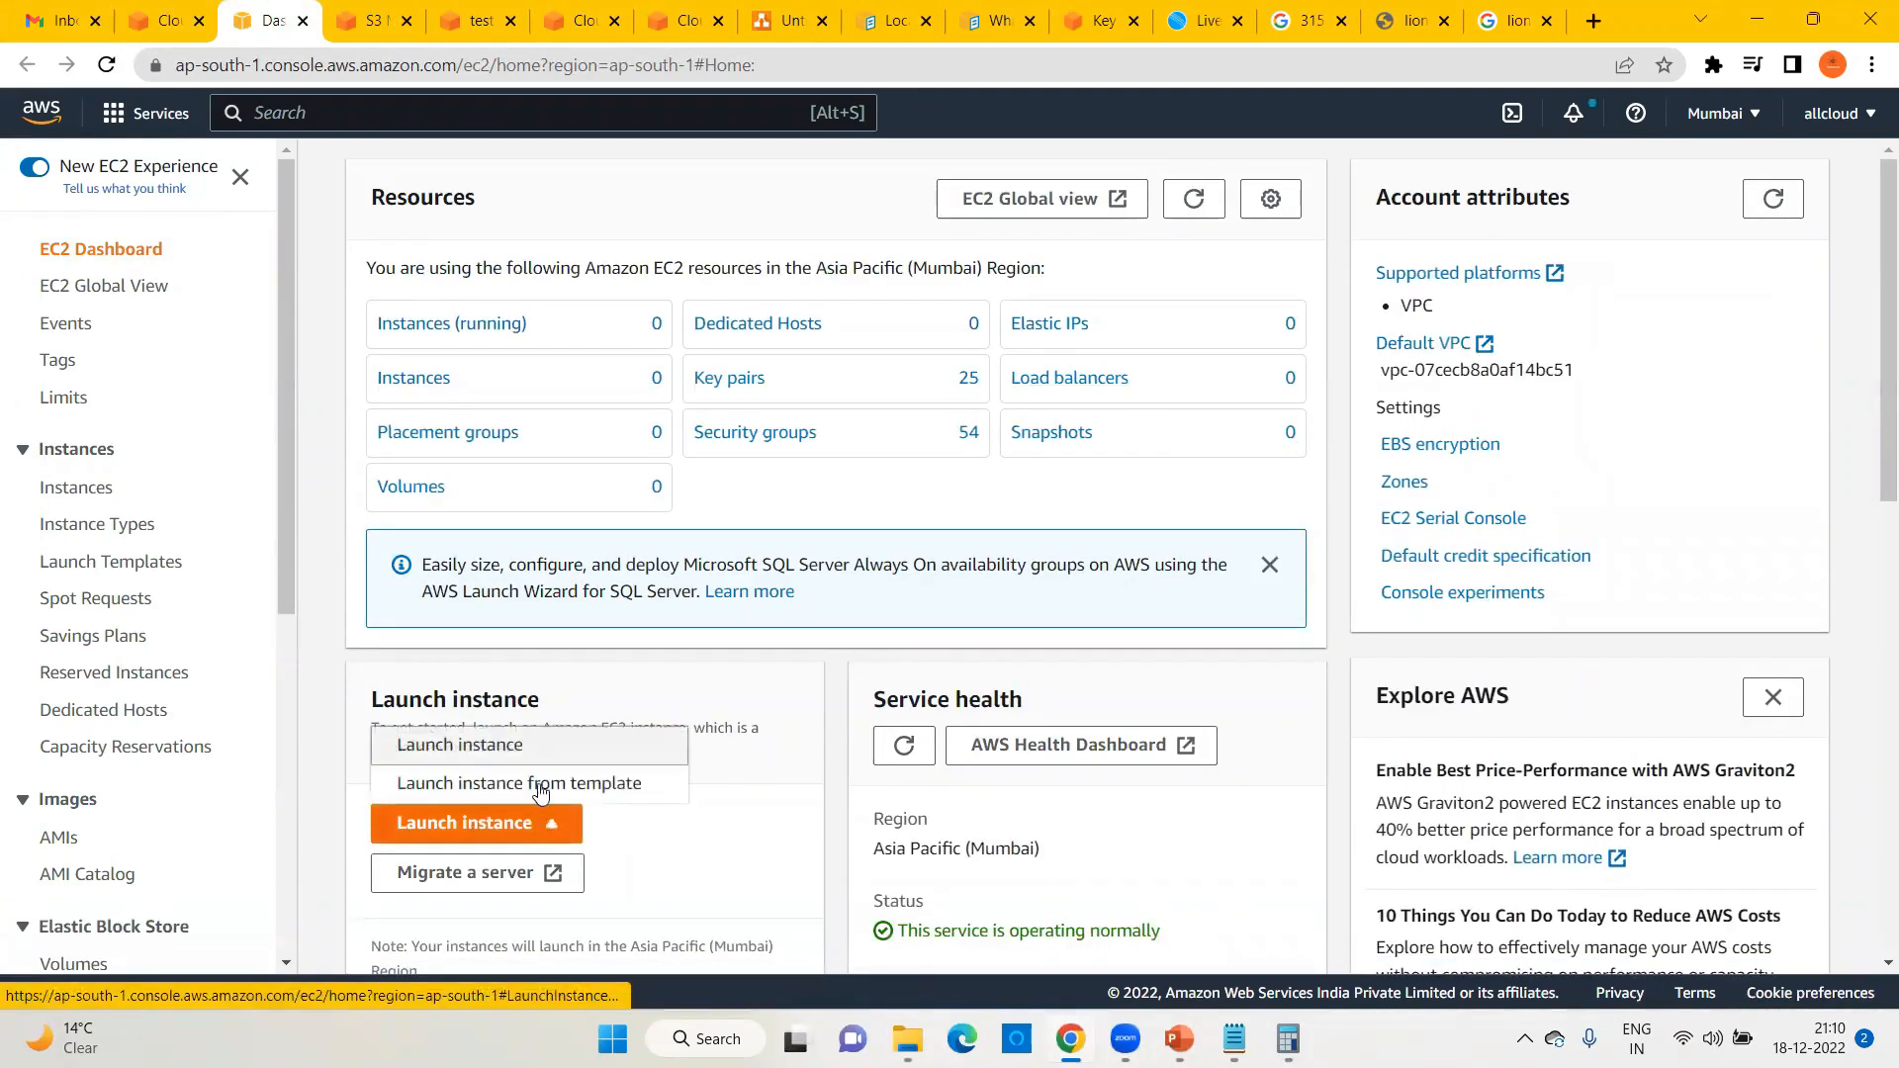
{"action": "left_click", "coordinate": [534, 749]}
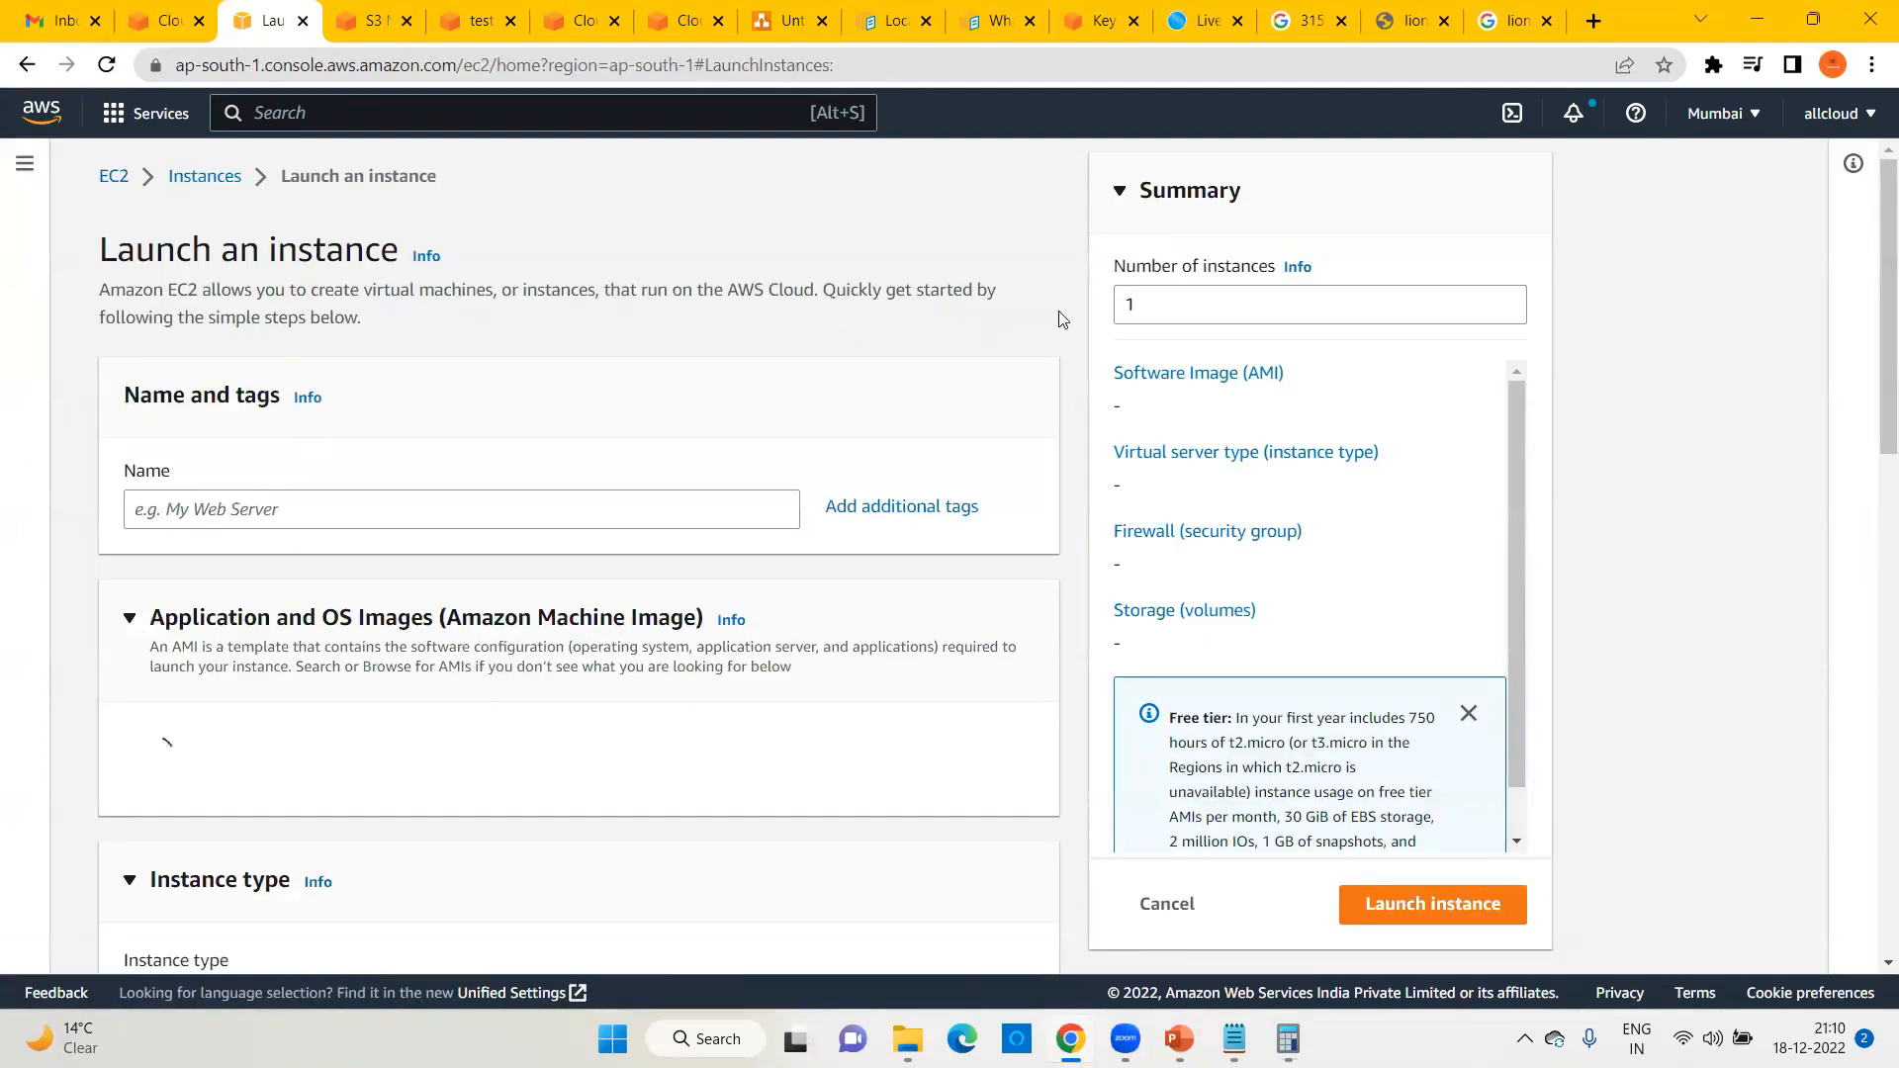
{"action": "double_click", "coordinate": [1130, 306]}
{"action": "type", "text": "2"}
{"action": "left_click", "coordinate": [246, 502]}
{"action": "type", "text": "webservers"}
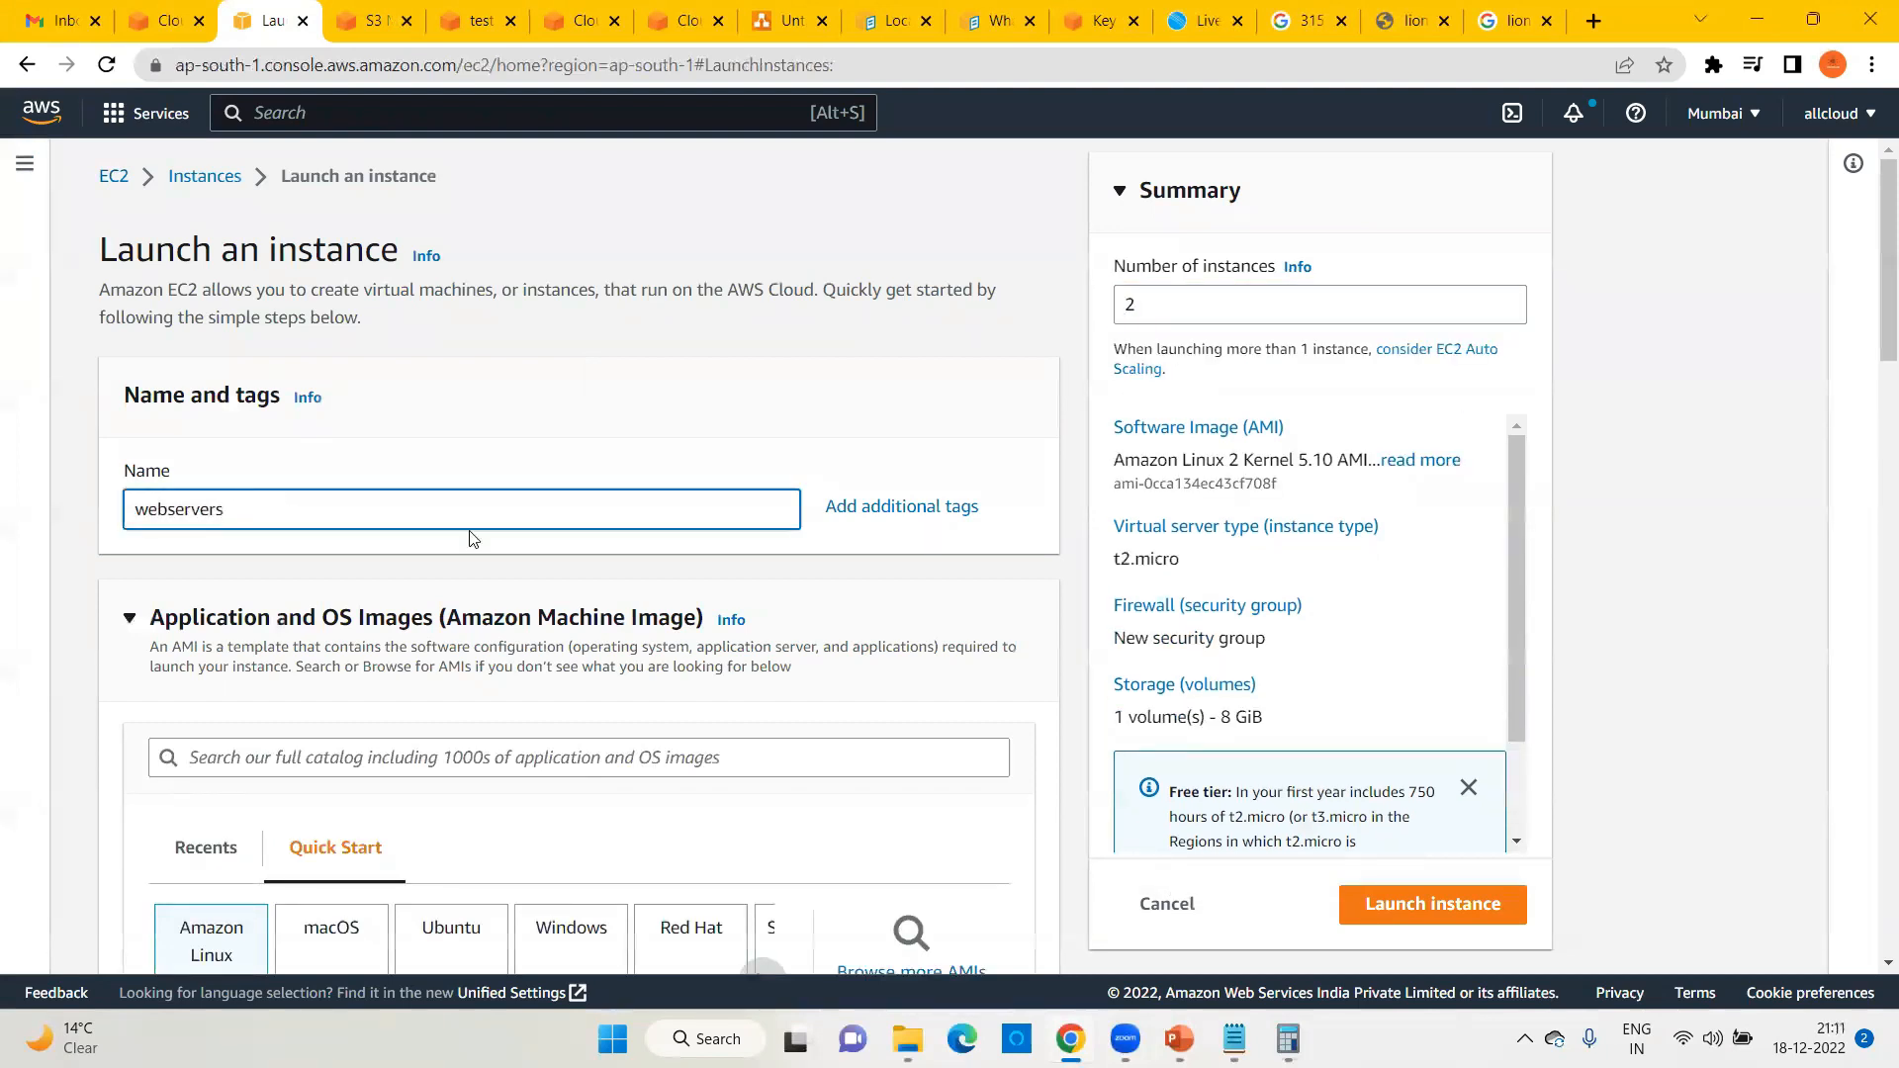
Step: Choose the Windows quick-start image, Microsoft Windows Server 2022 Base, and set the instance type to t2.medium
{"action": "scroll", "coordinate": [469, 542], "scroll_direction": "down", "scroll_amount": 3}
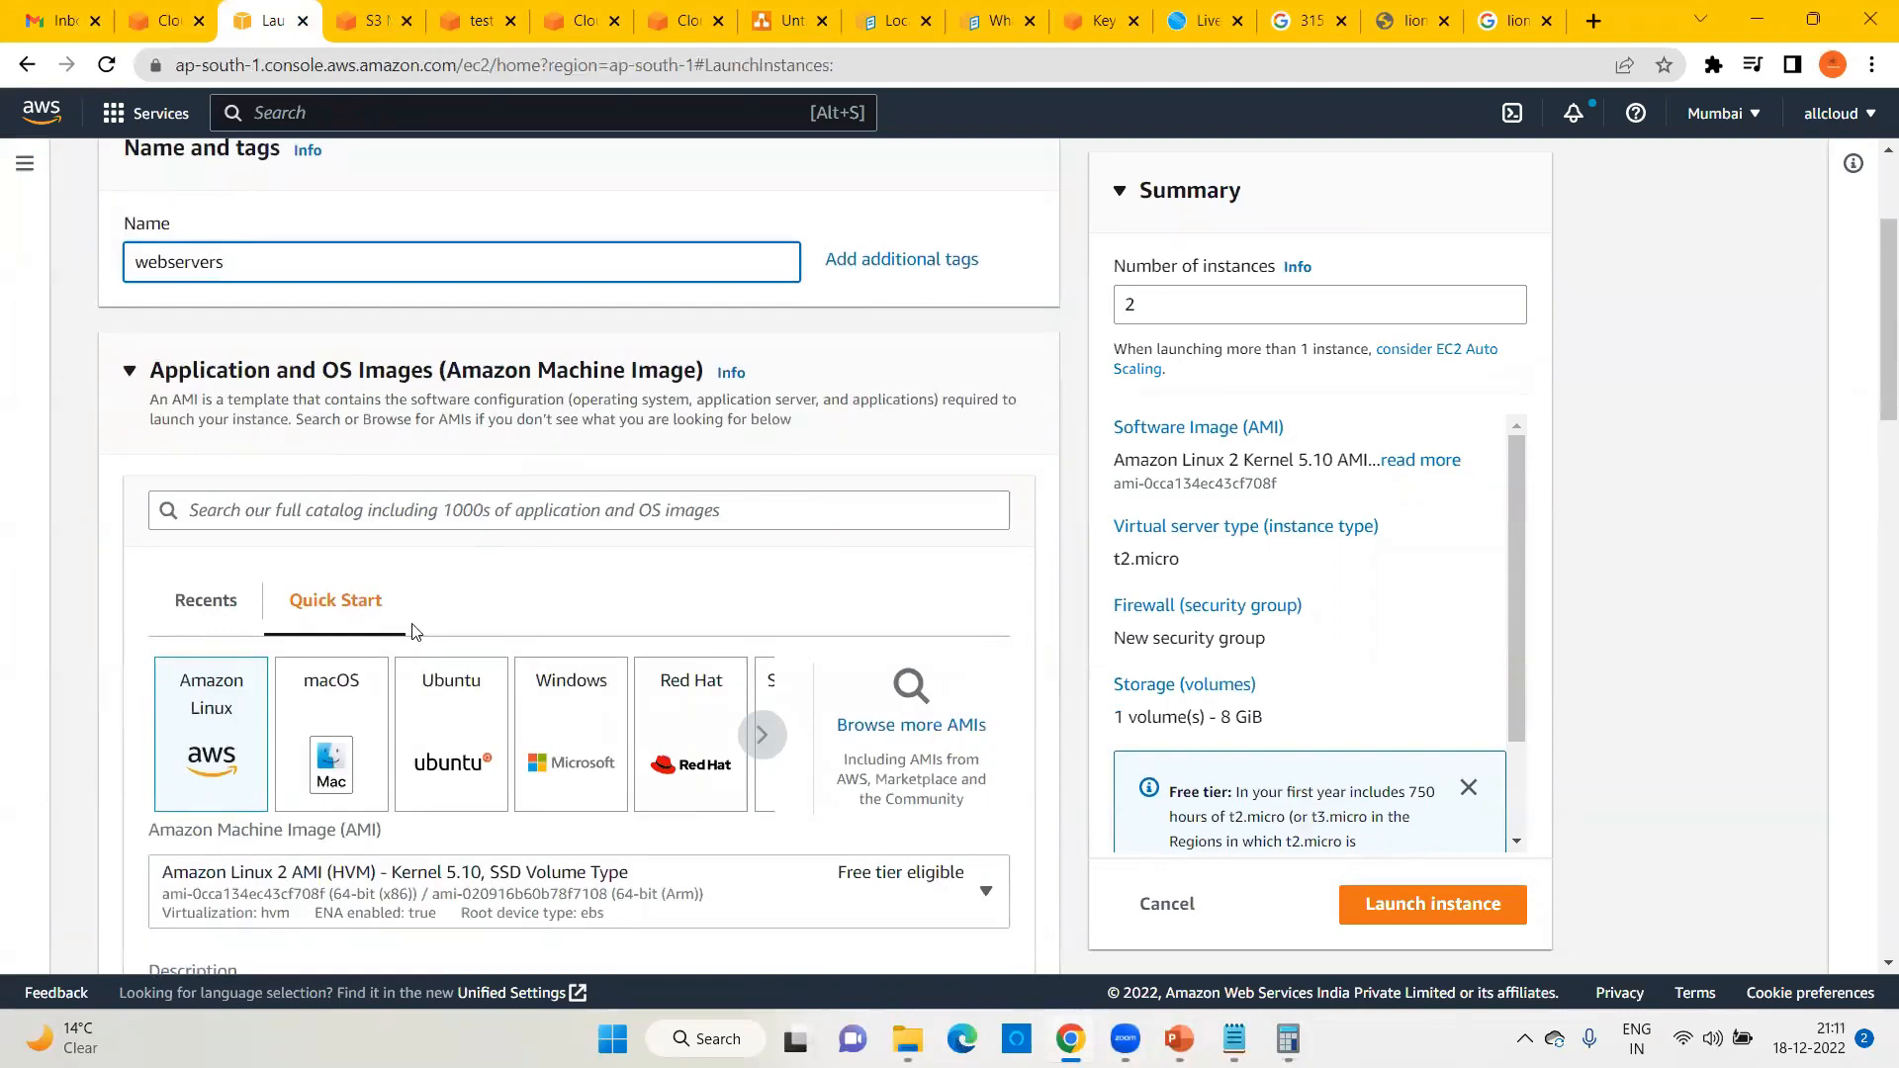
{"action": "left_click", "coordinate": [564, 705]}
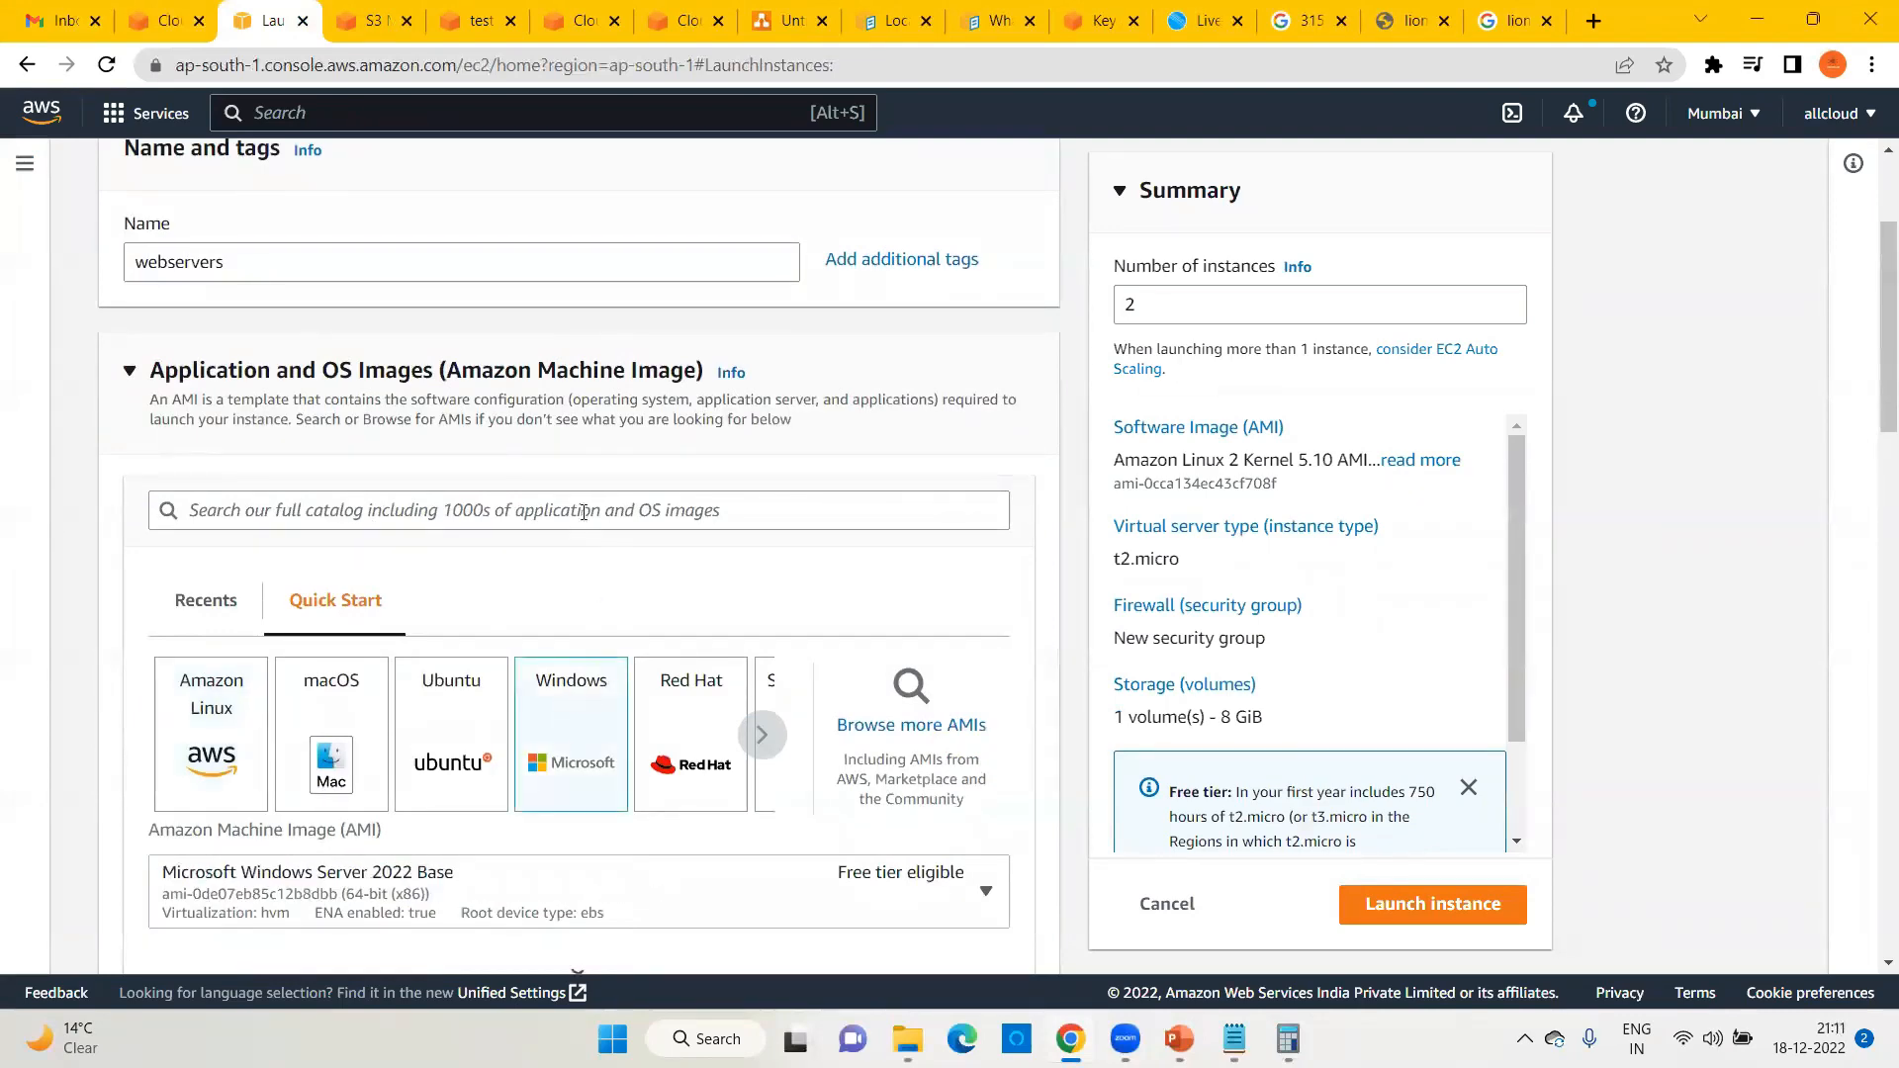
{"action": "scroll", "coordinate": [583, 520], "scroll_direction": "down", "scroll_amount": 5}
{"action": "scroll", "coordinate": [286, 492], "scroll_direction": "down", "scroll_amount": 5}
{"action": "left_click", "coordinate": [336, 431]}
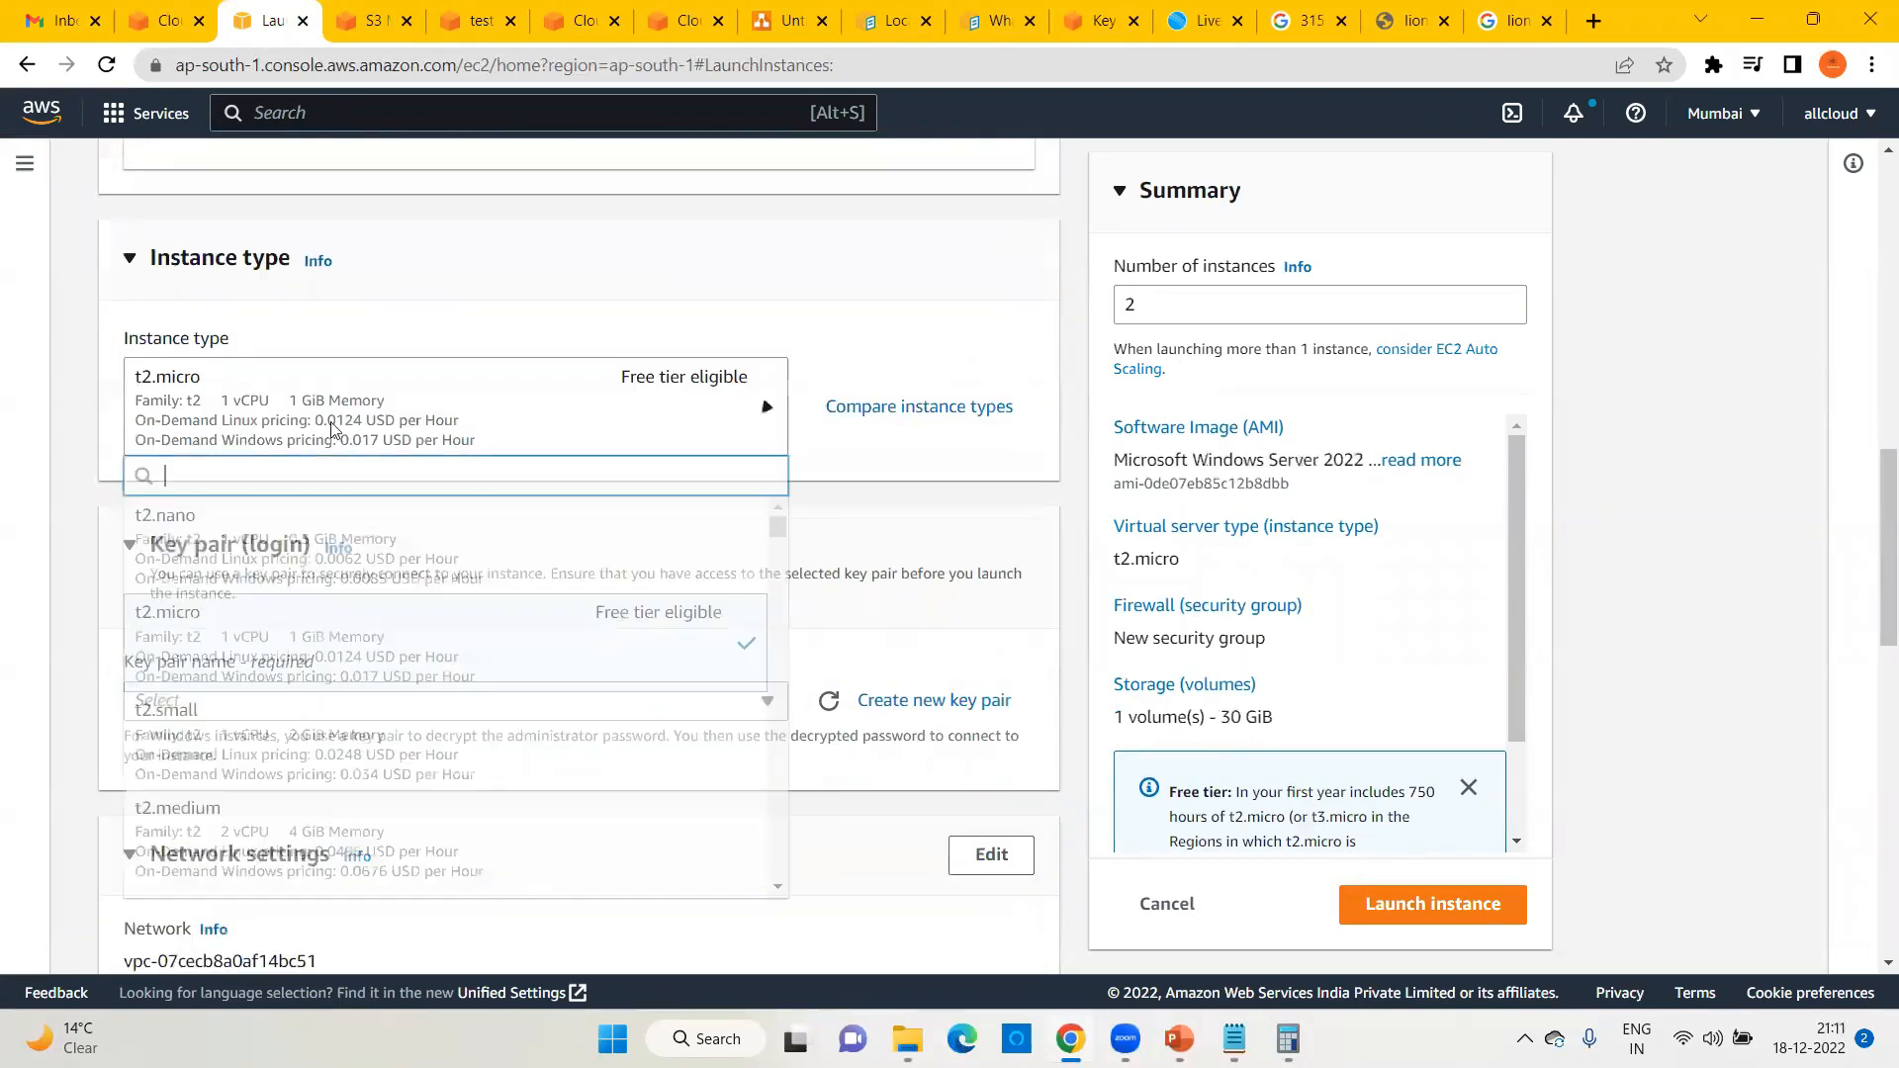
{"action": "left_click", "coordinate": [381, 847]}
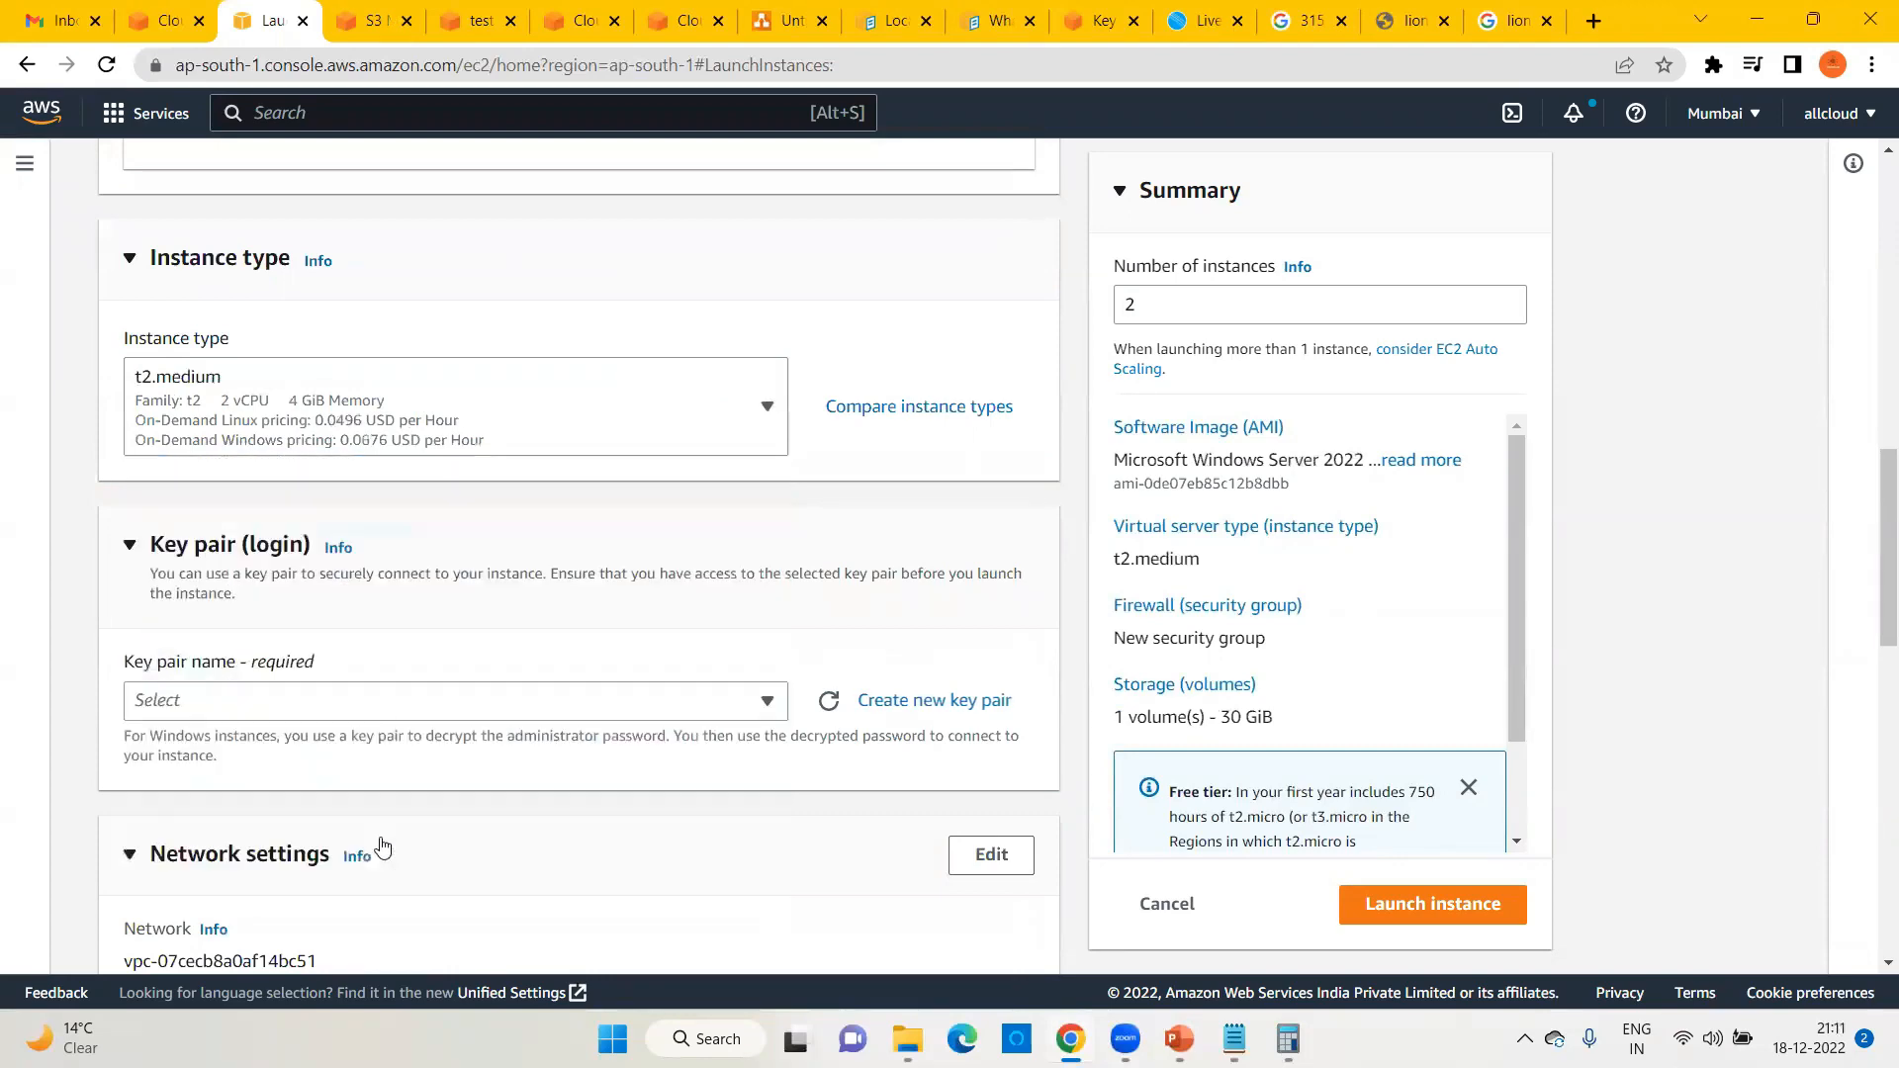
Step: Create a new key pair named WindowsServerTest in .pem format for the instances
{"action": "left_click", "coordinate": [940, 702]}
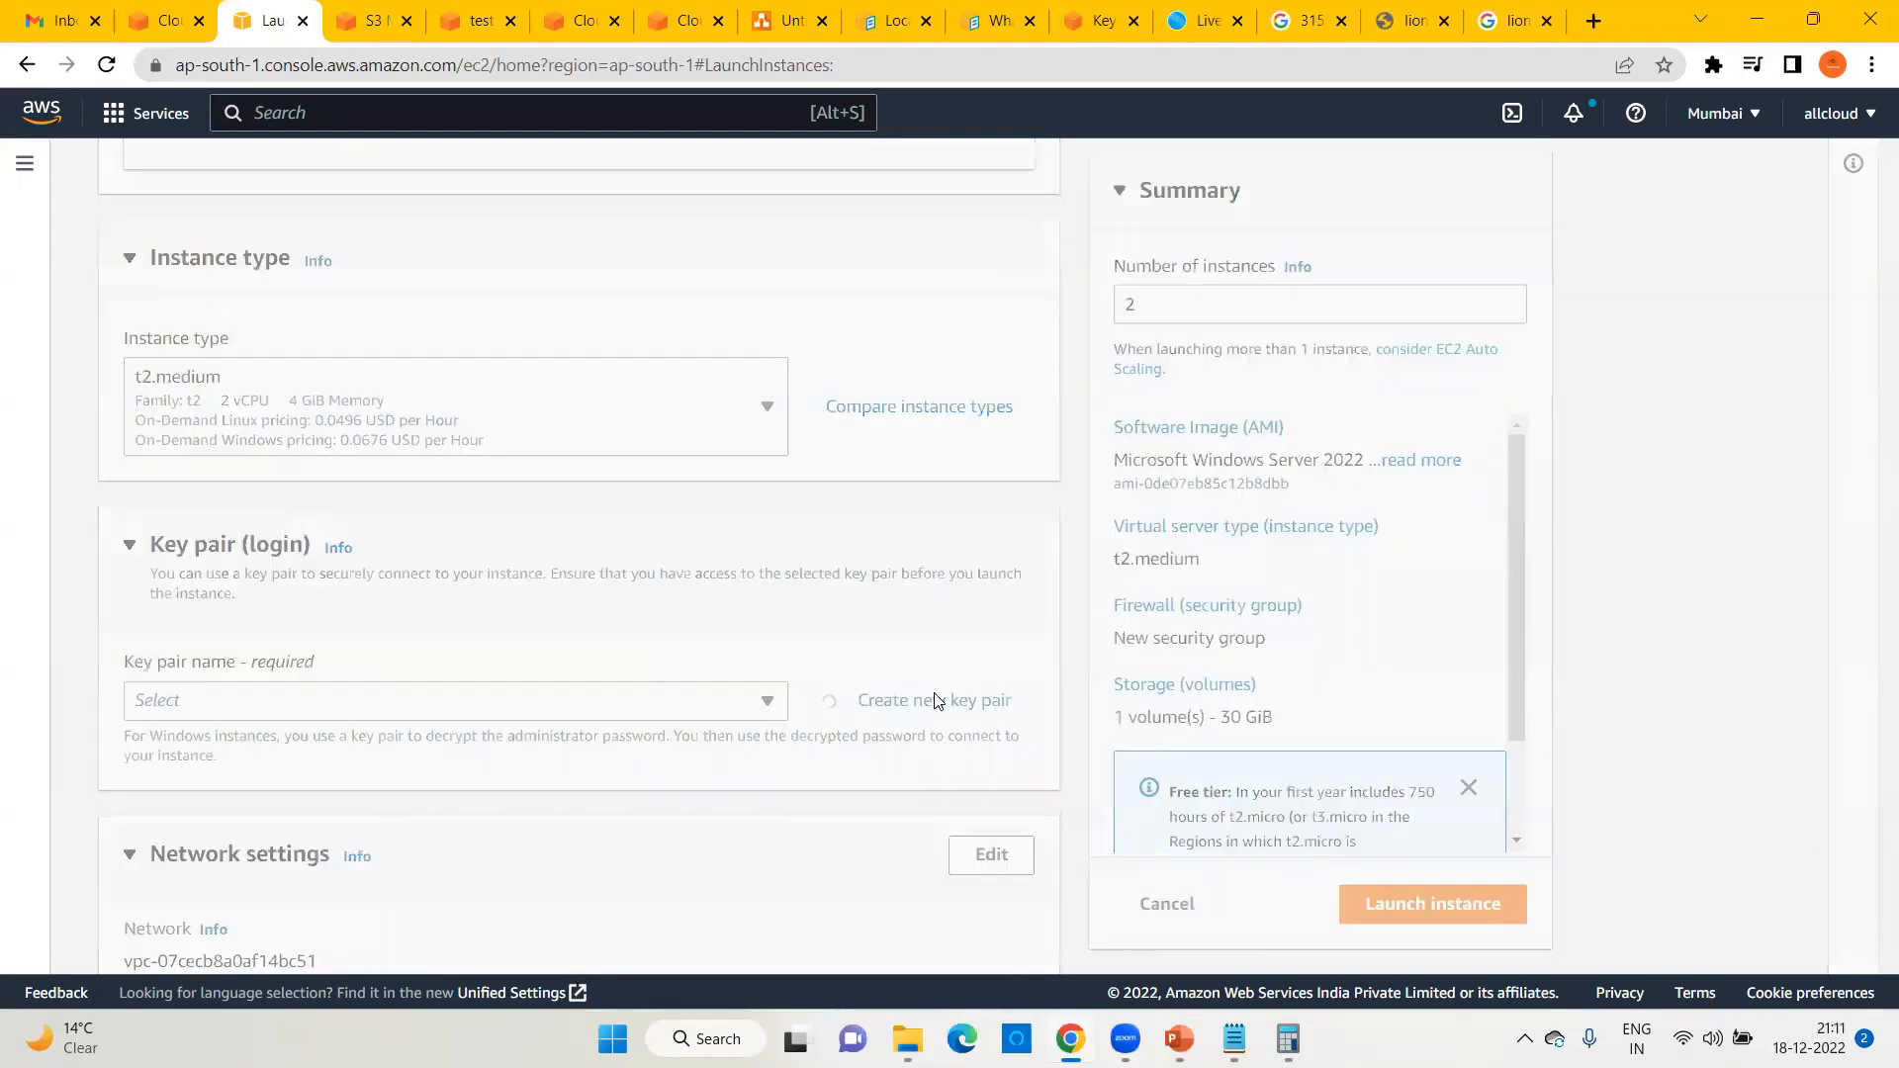
{"action": "left_click", "coordinate": [720, 565]}
{"action": "type", "text": "Windoe"}
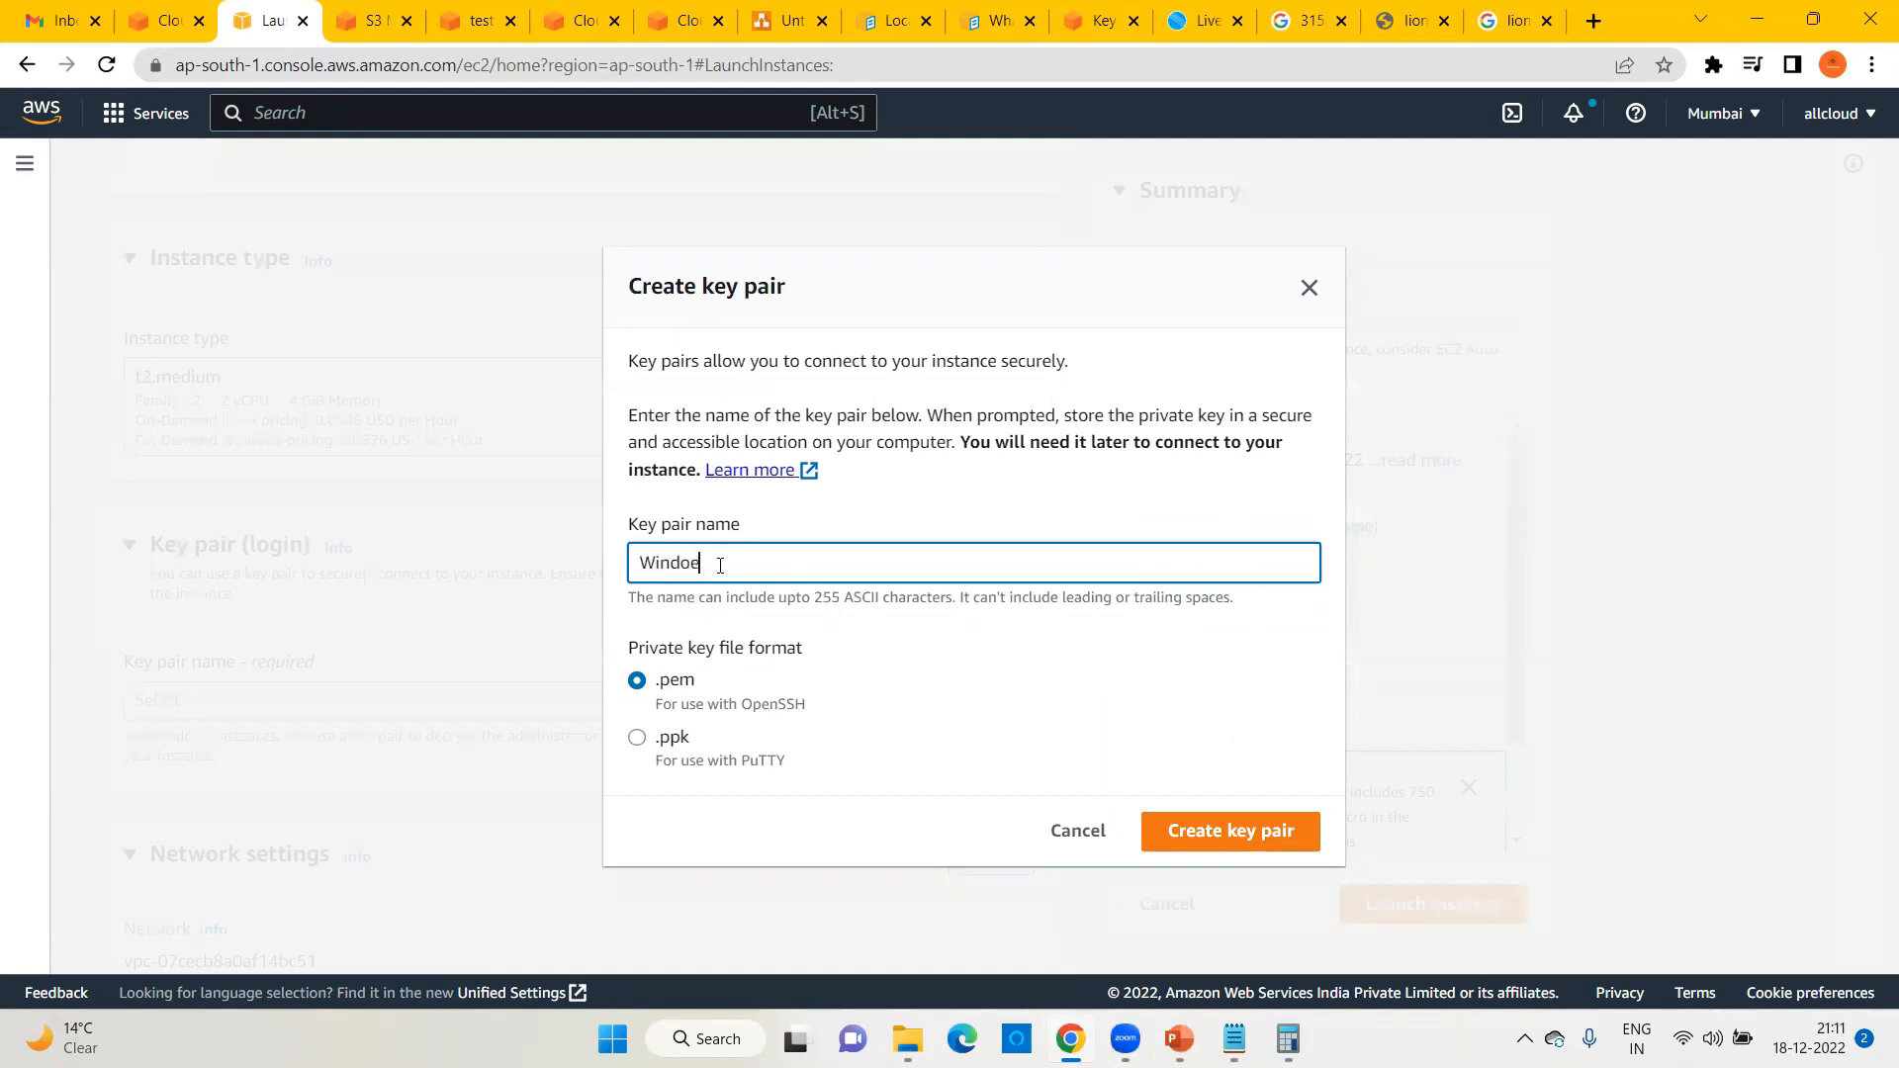
{"action": "type", "text": "wsServerTest"}
{"action": "left_click", "coordinate": [1230, 831]}
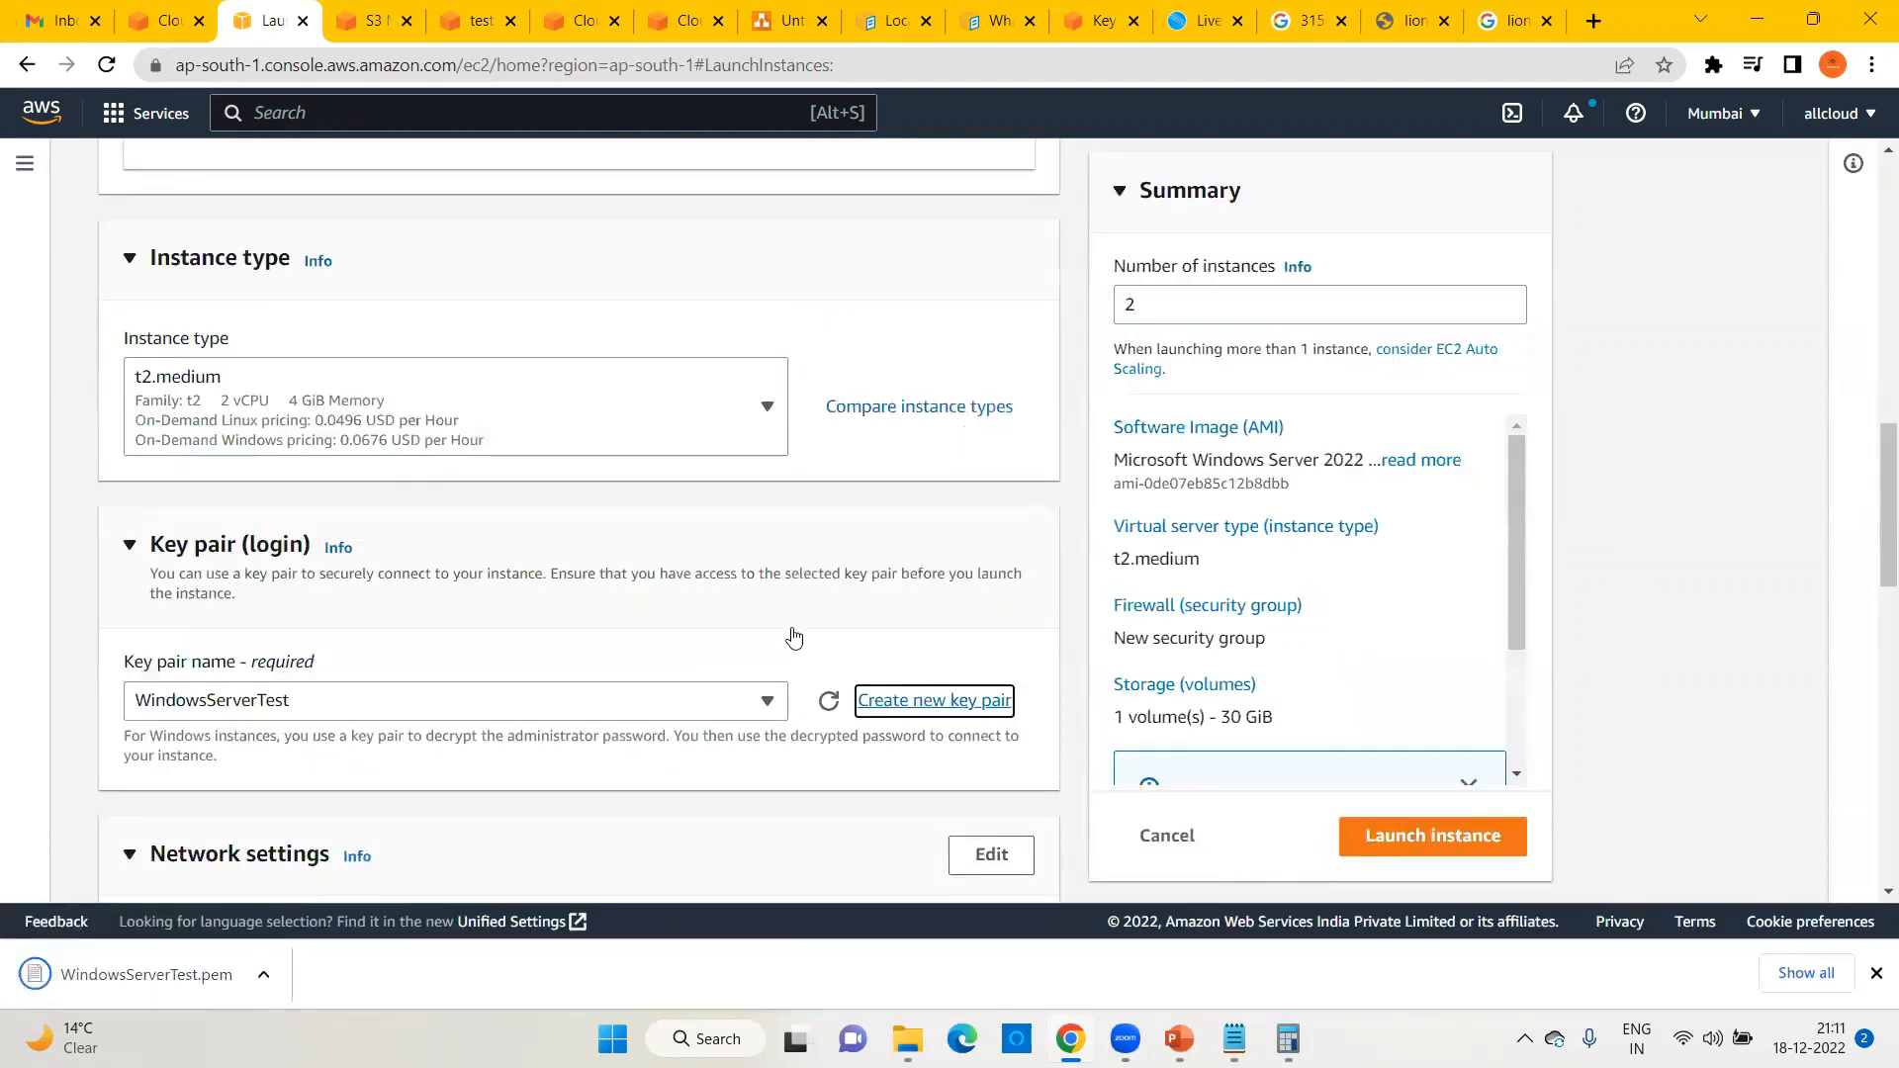
Step: Allow HTTP traffic from the internet in the new security group's firewall rules
{"action": "scroll", "coordinate": [794, 636], "scroll_direction": "down", "scroll_amount": 2}
{"action": "scroll", "coordinate": [794, 636], "scroll_direction": "down", "scroll_amount": 1}
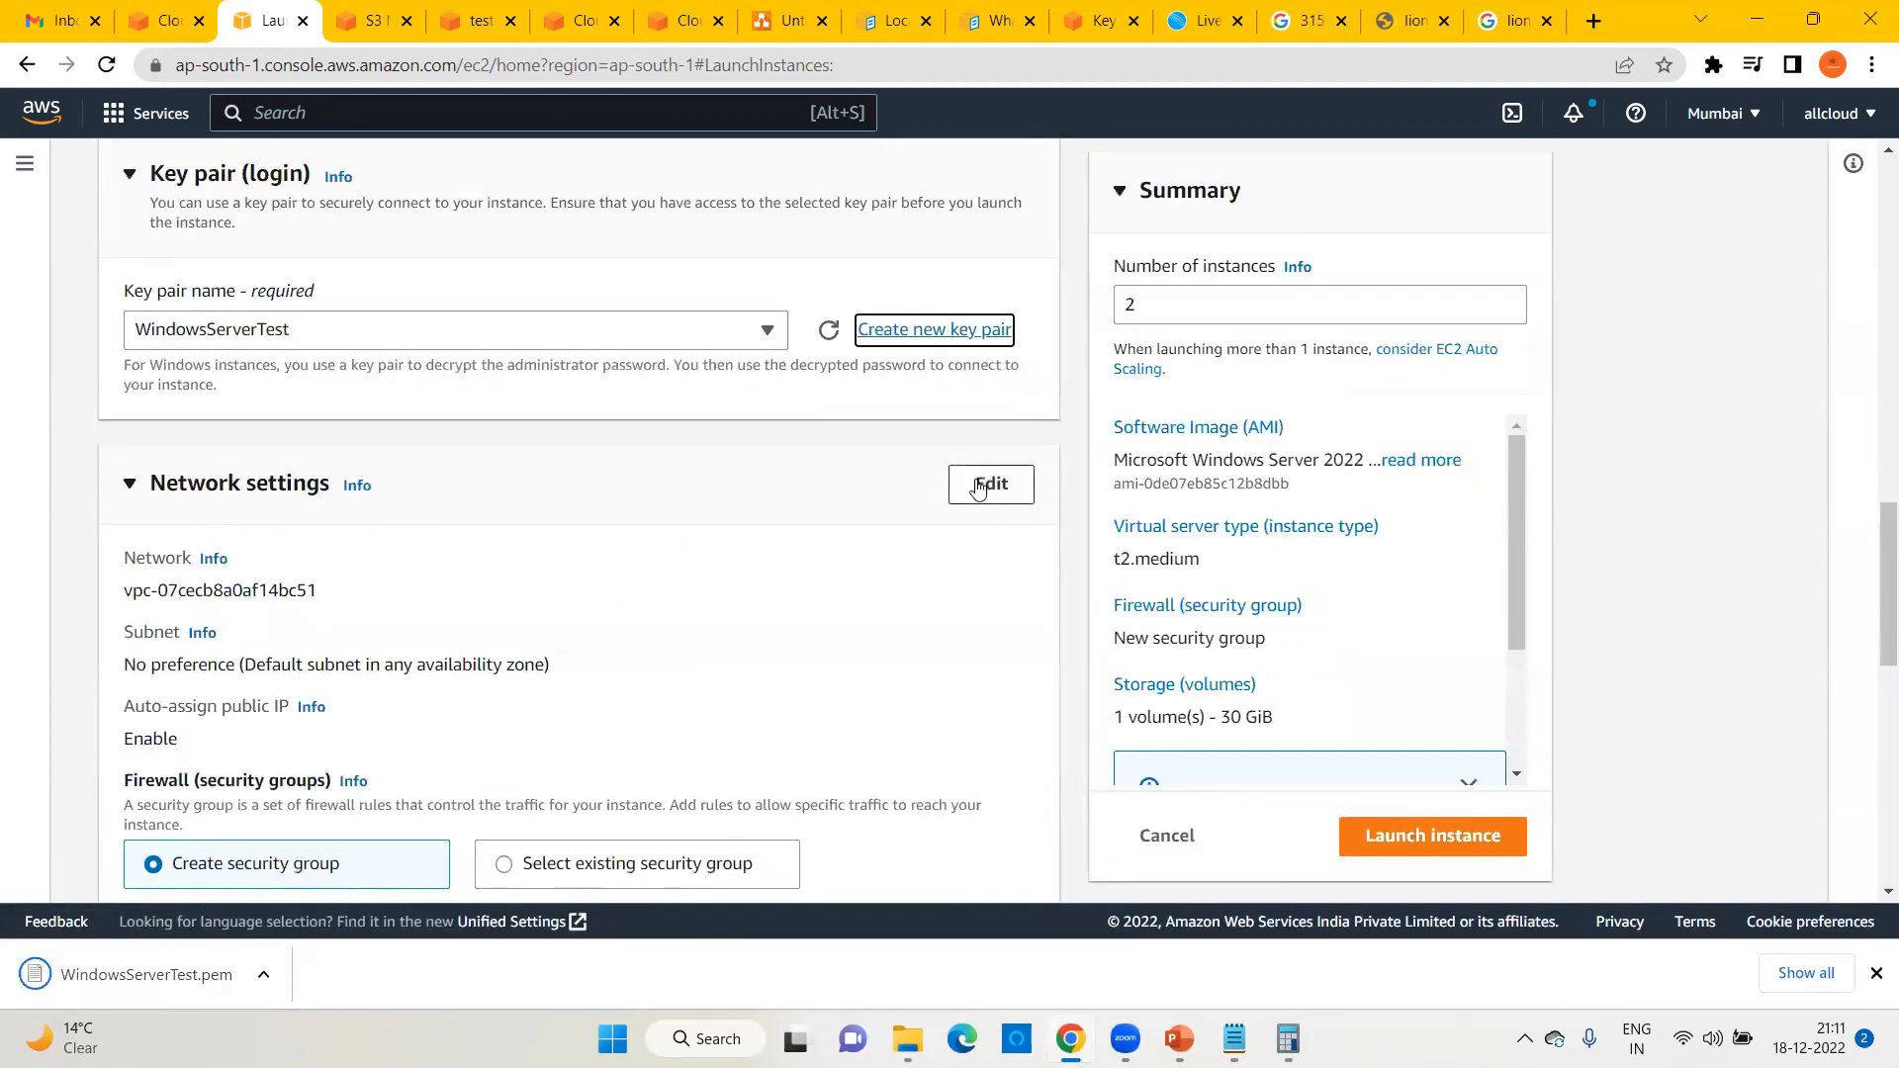
{"action": "scroll", "coordinate": [633, 633], "scroll_direction": "down", "scroll_amount": 3}
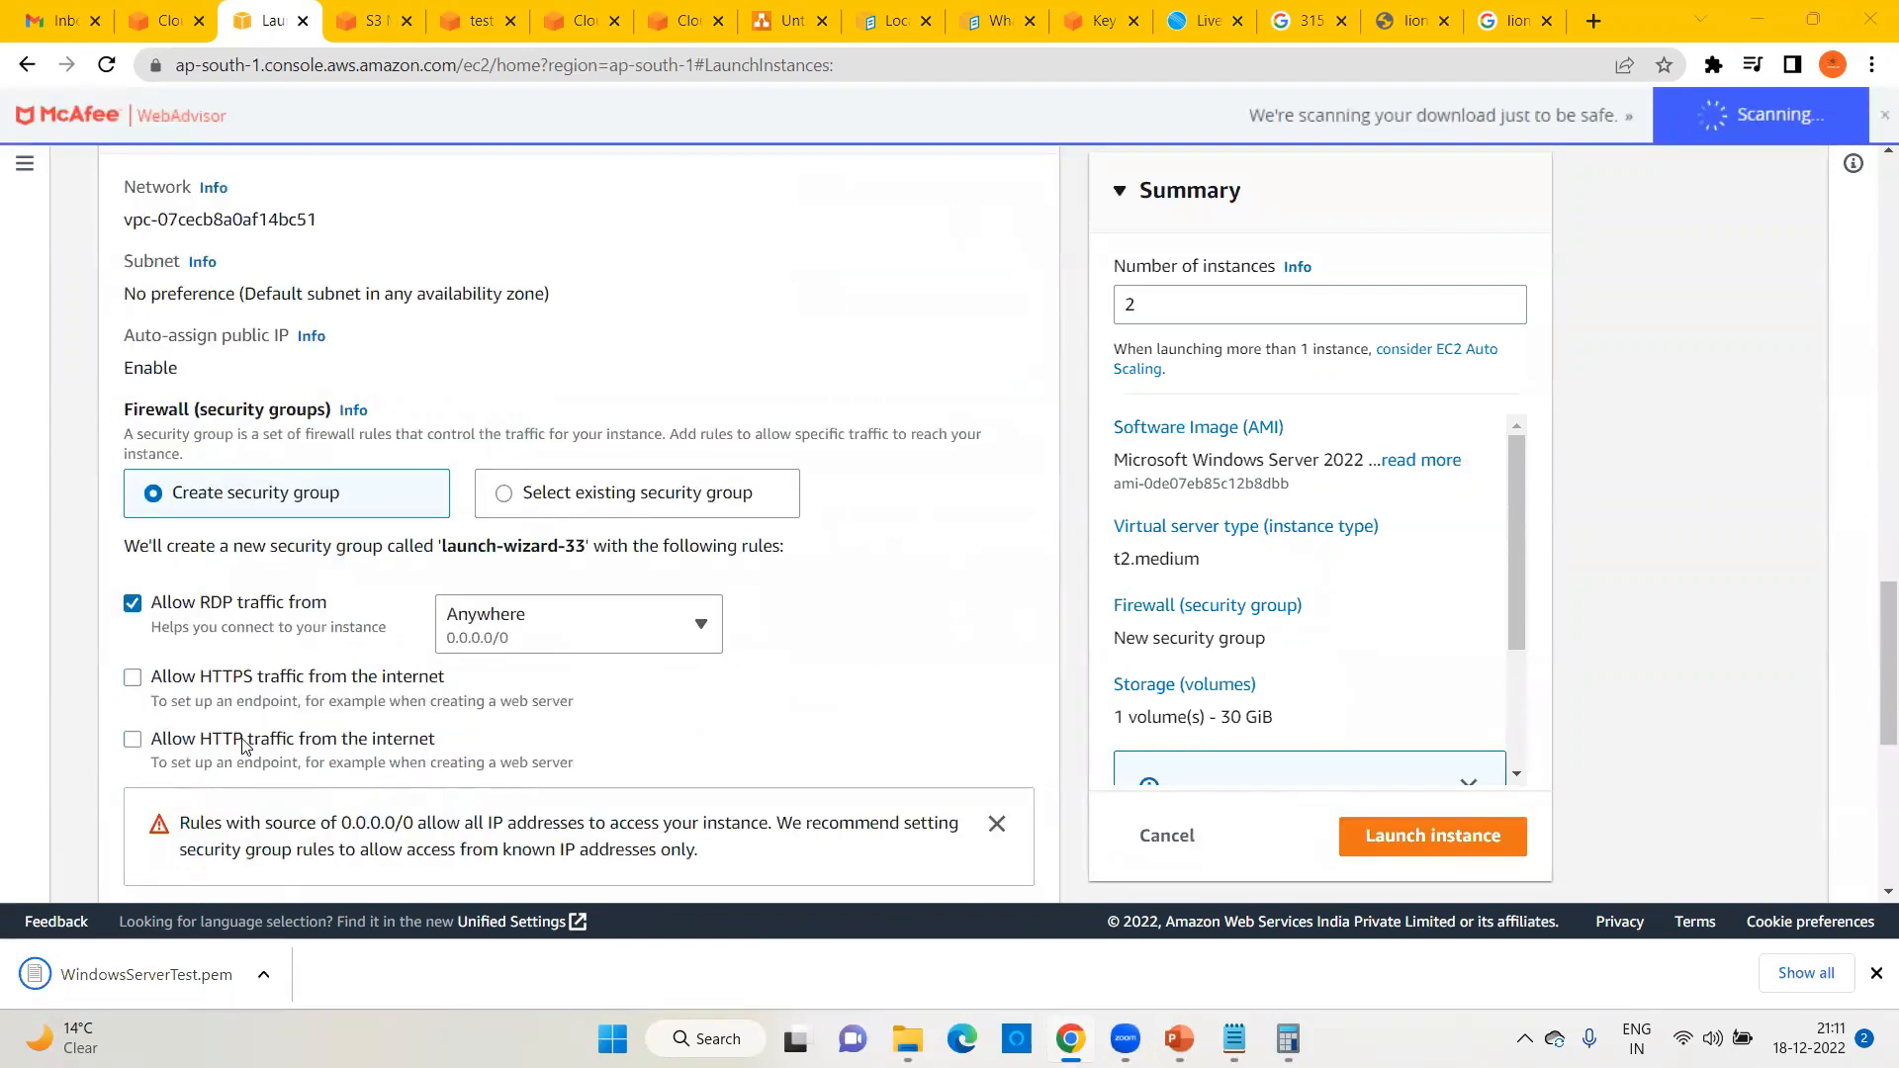
{"action": "left_click", "coordinate": [245, 744]}
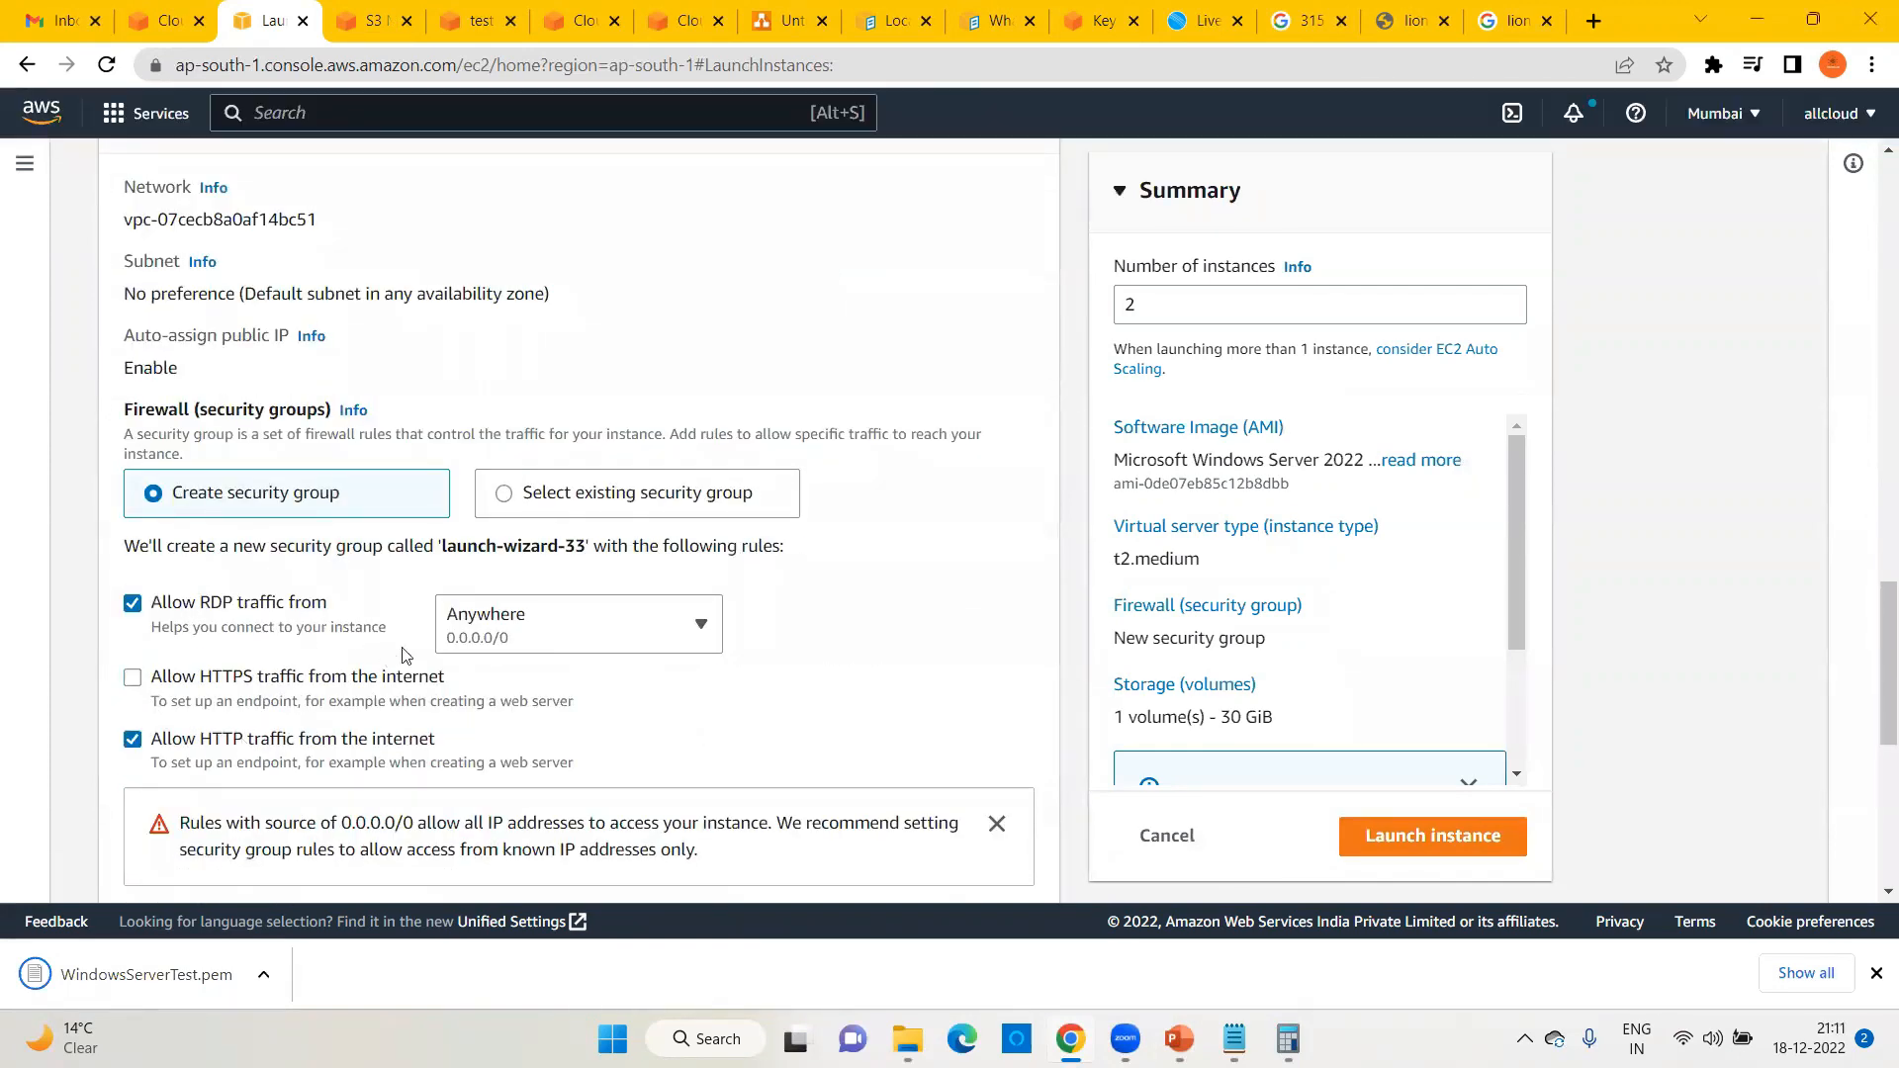
{"action": "scroll", "coordinate": [440, 704], "scroll_direction": "down", "scroll_amount": 3}
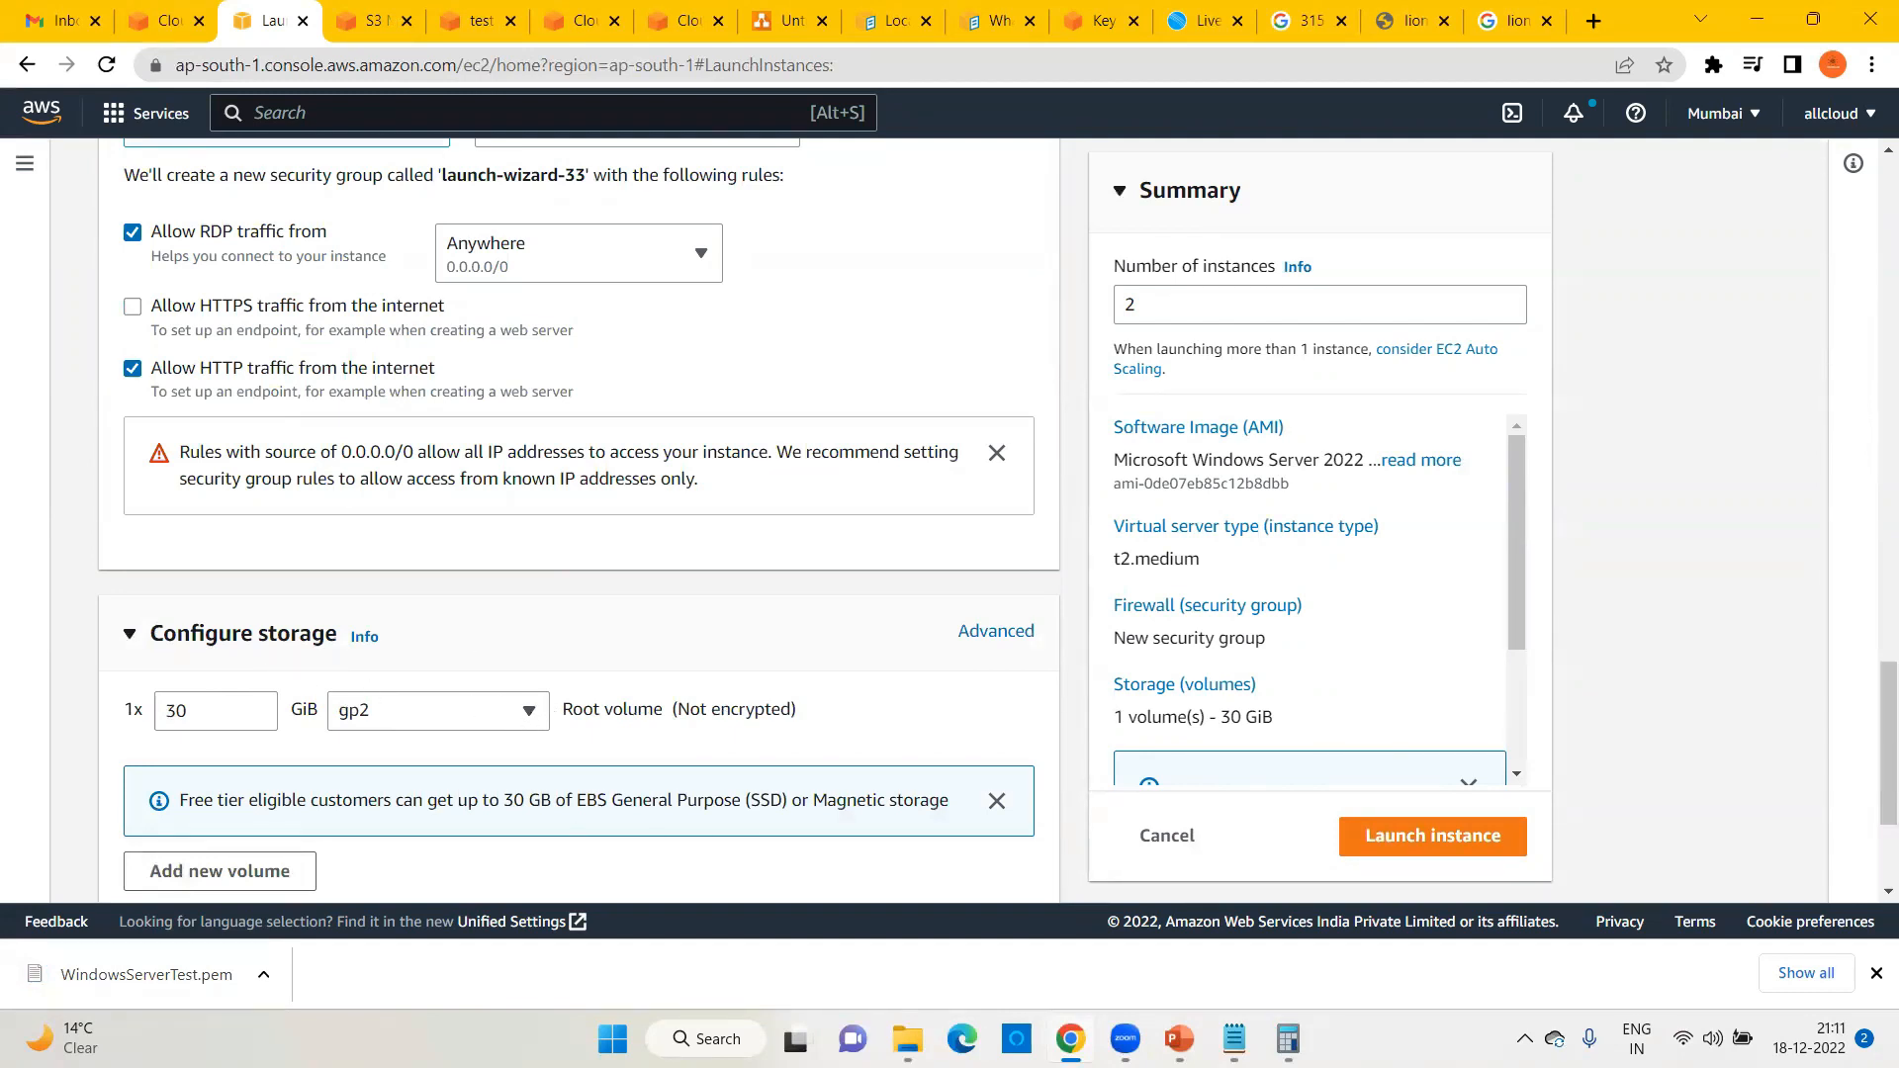
Step: Switch to File Explorer, open Ec2_Install_IIS_Windows_UserData.txt from D-Data\Trainings\Assignments, and copy its entire PowerShell script
{"action": "key", "text": "alt+Tab"}
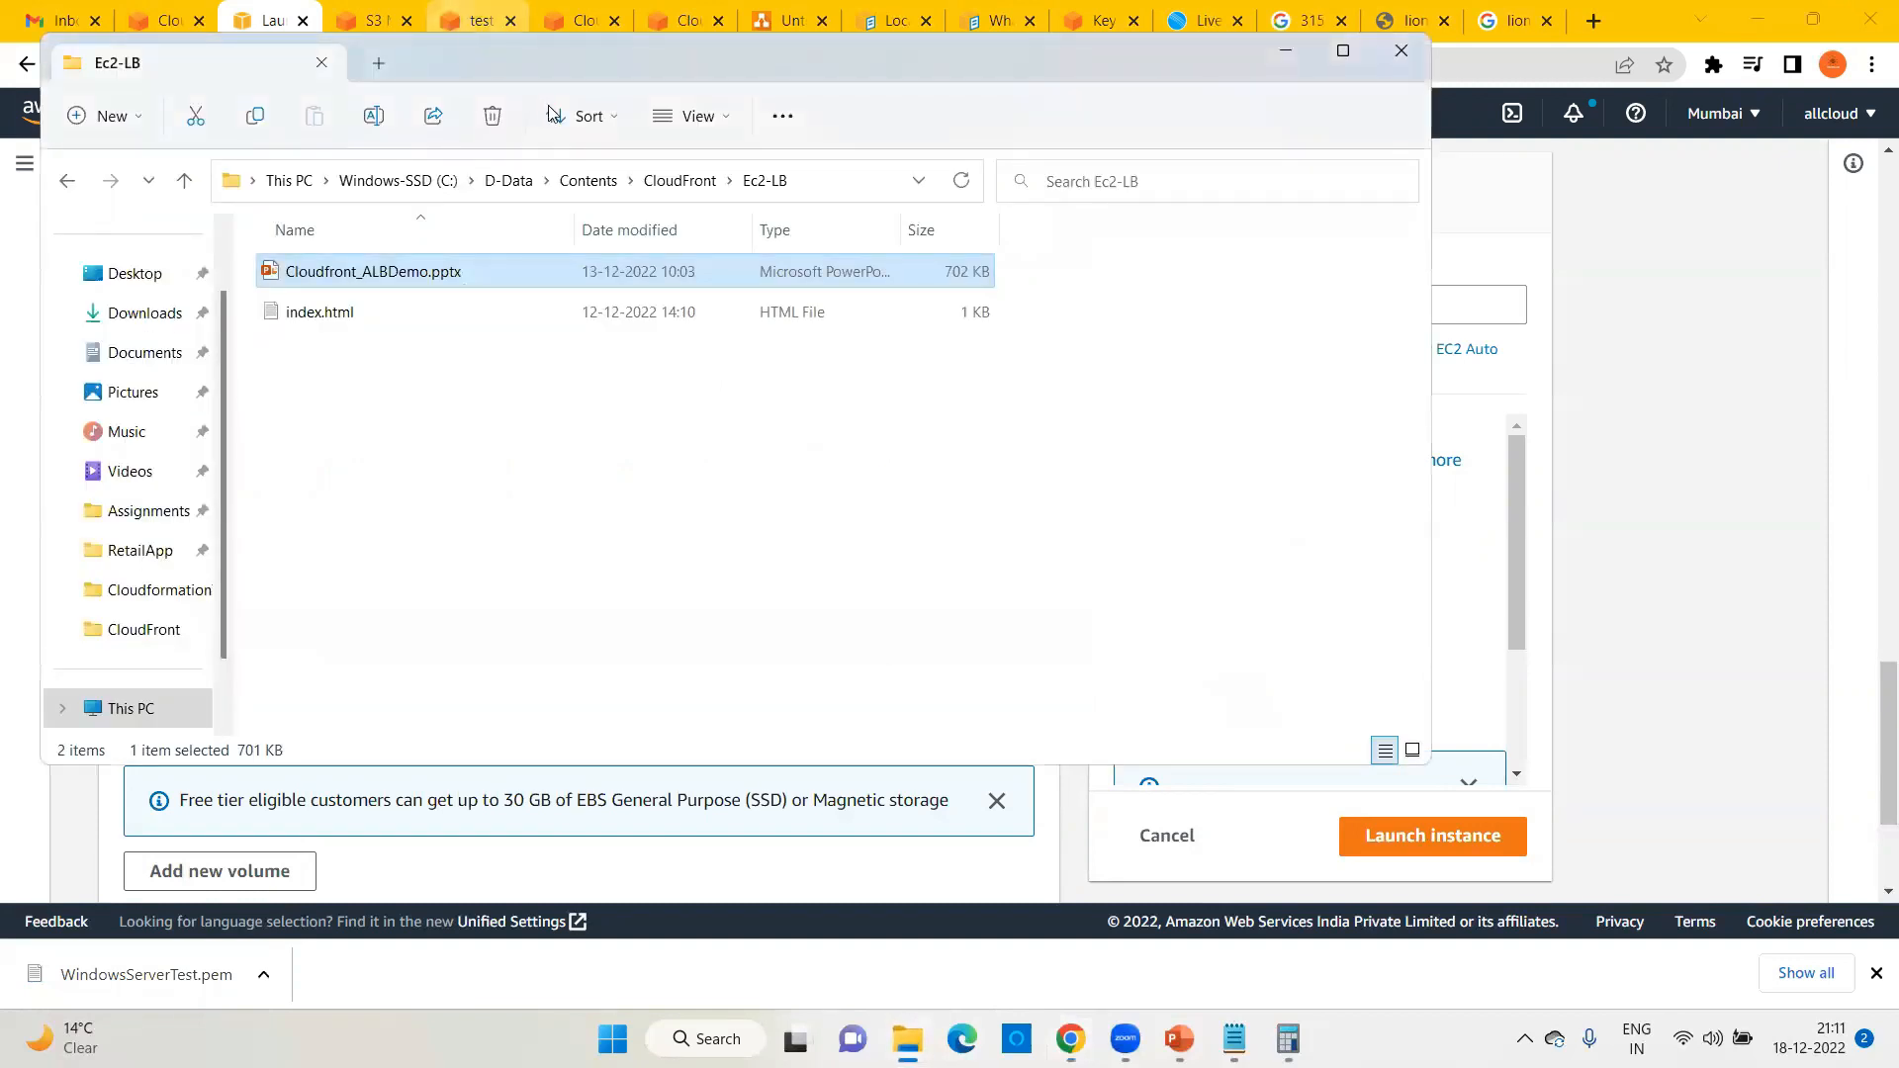
{"action": "left_click", "coordinate": [546, 180]}
{"action": "left_click", "coordinate": [527, 185]}
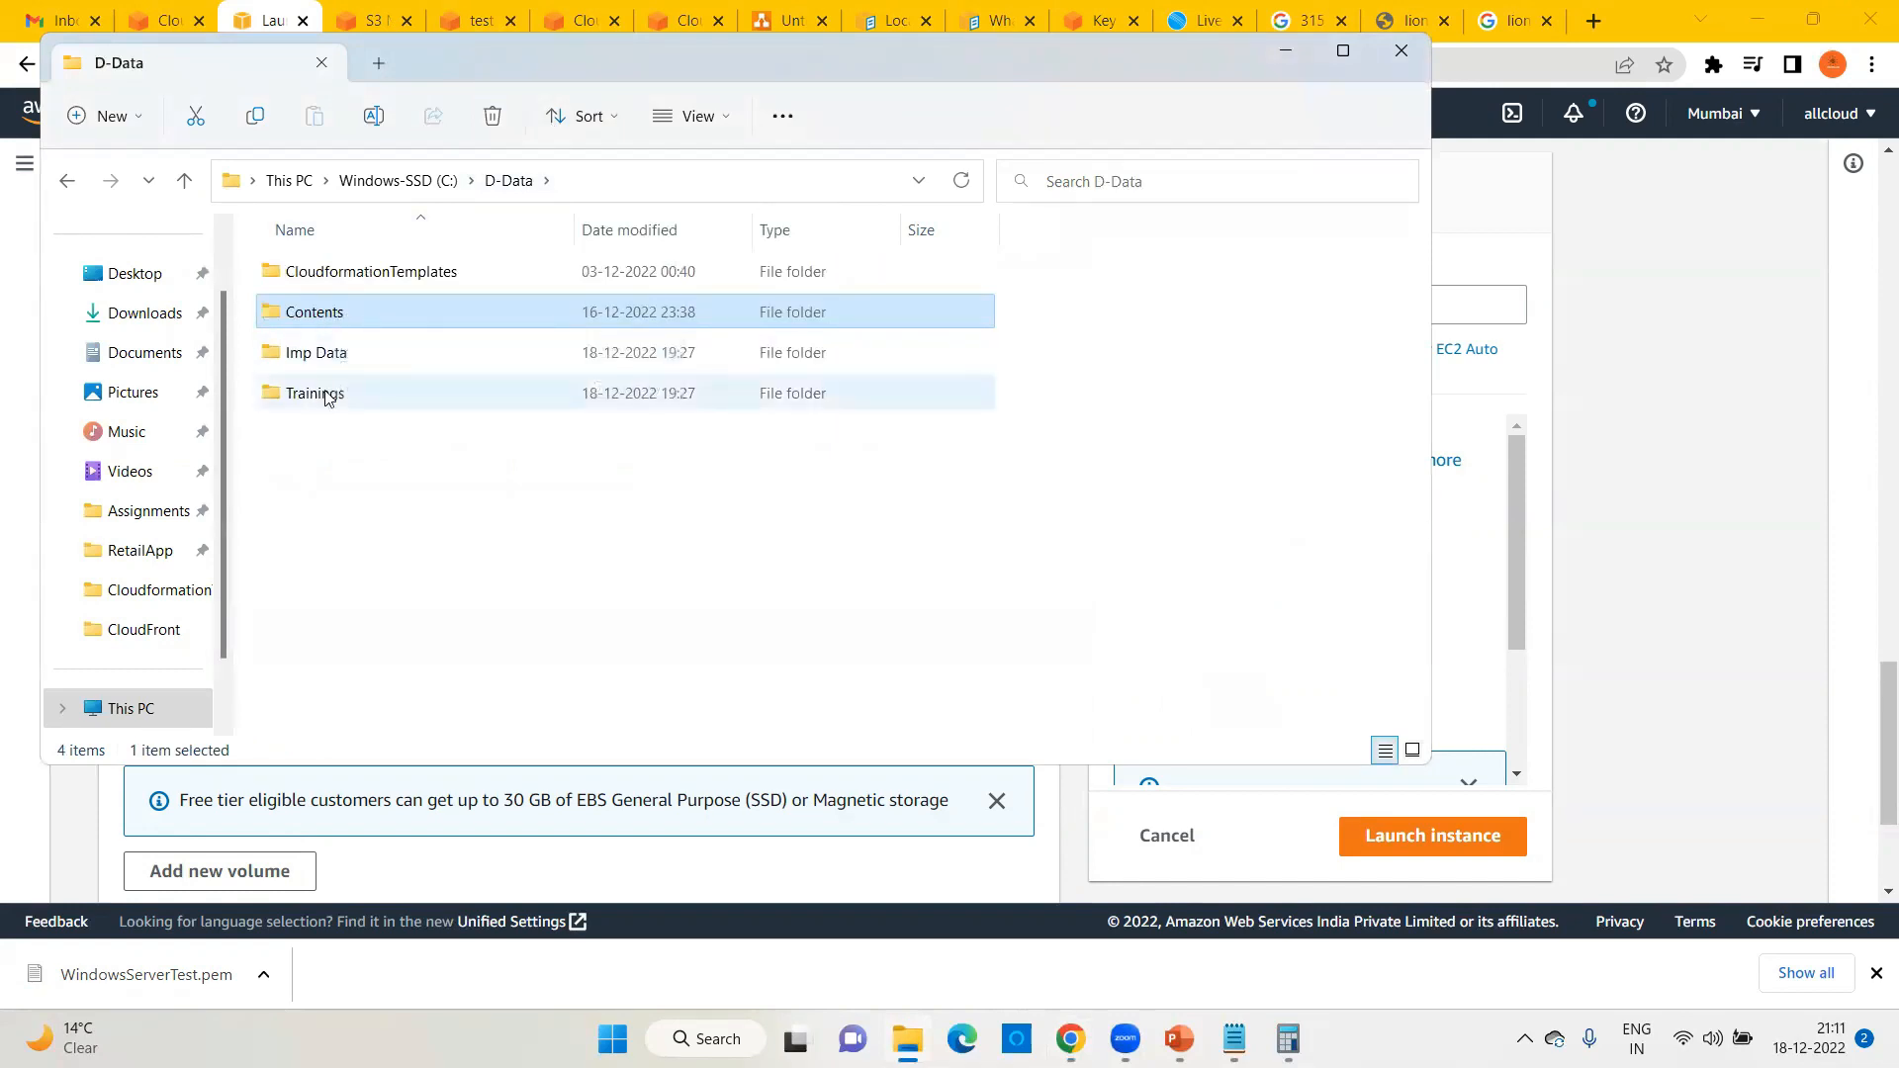
{"action": "double_click", "coordinate": [326, 393]}
{"action": "double_click", "coordinate": [340, 282]}
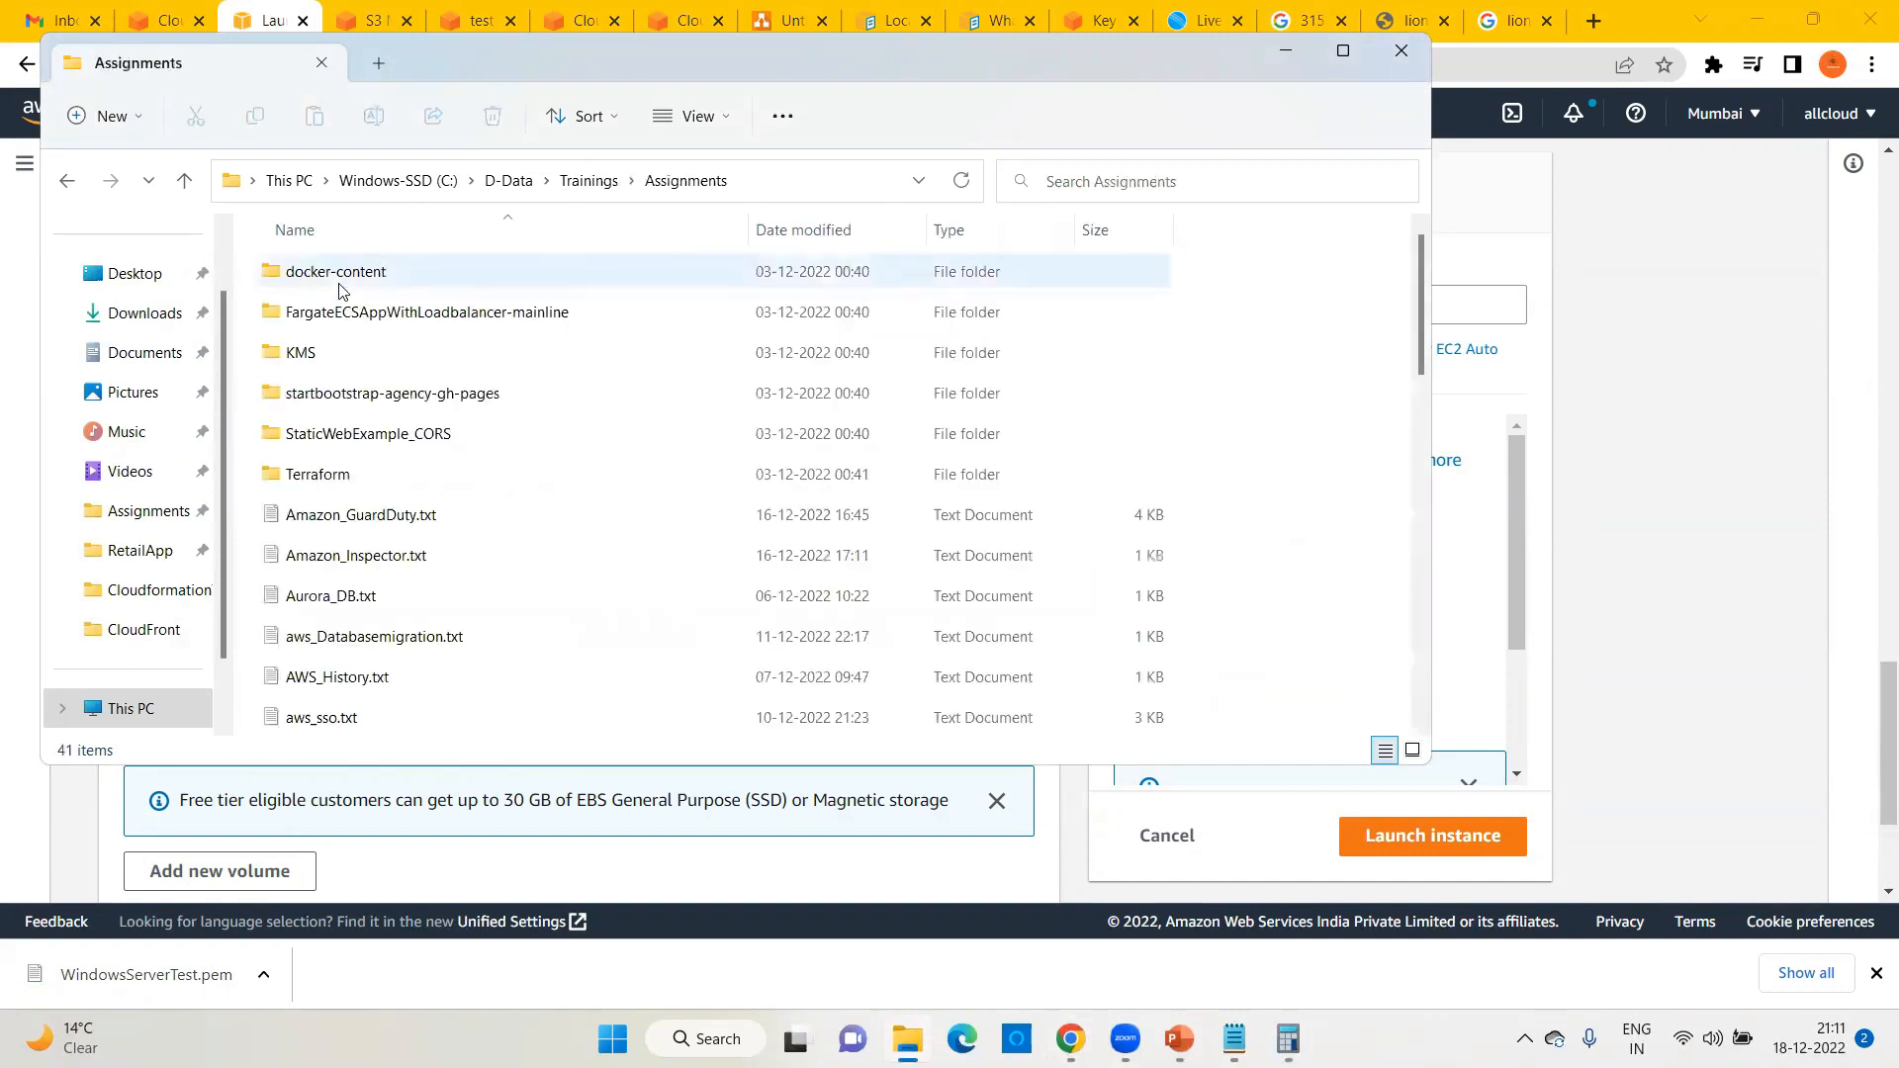
{"action": "scroll", "coordinate": [413, 512], "scroll_direction": "down", "scroll_amount": 1}
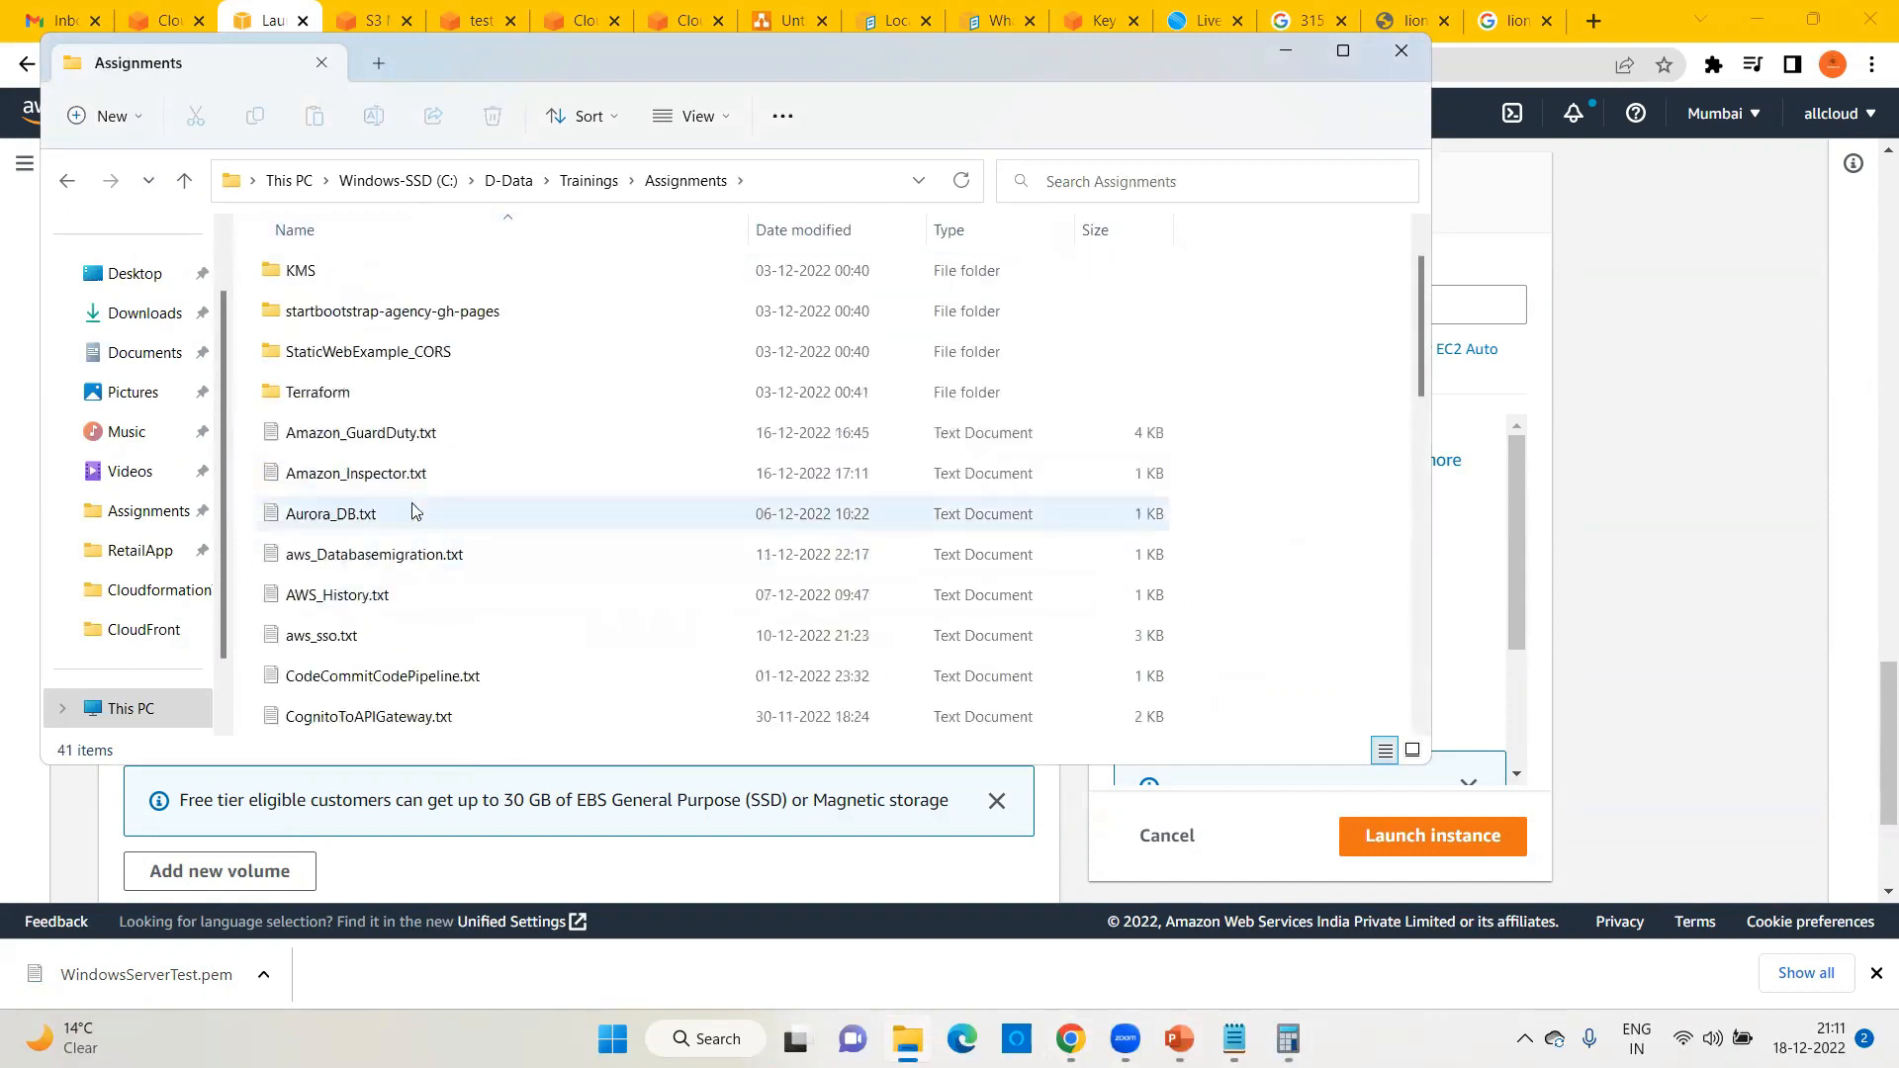
{"action": "scroll", "coordinate": [412, 512], "scroll_direction": "down", "scroll_amount": 2}
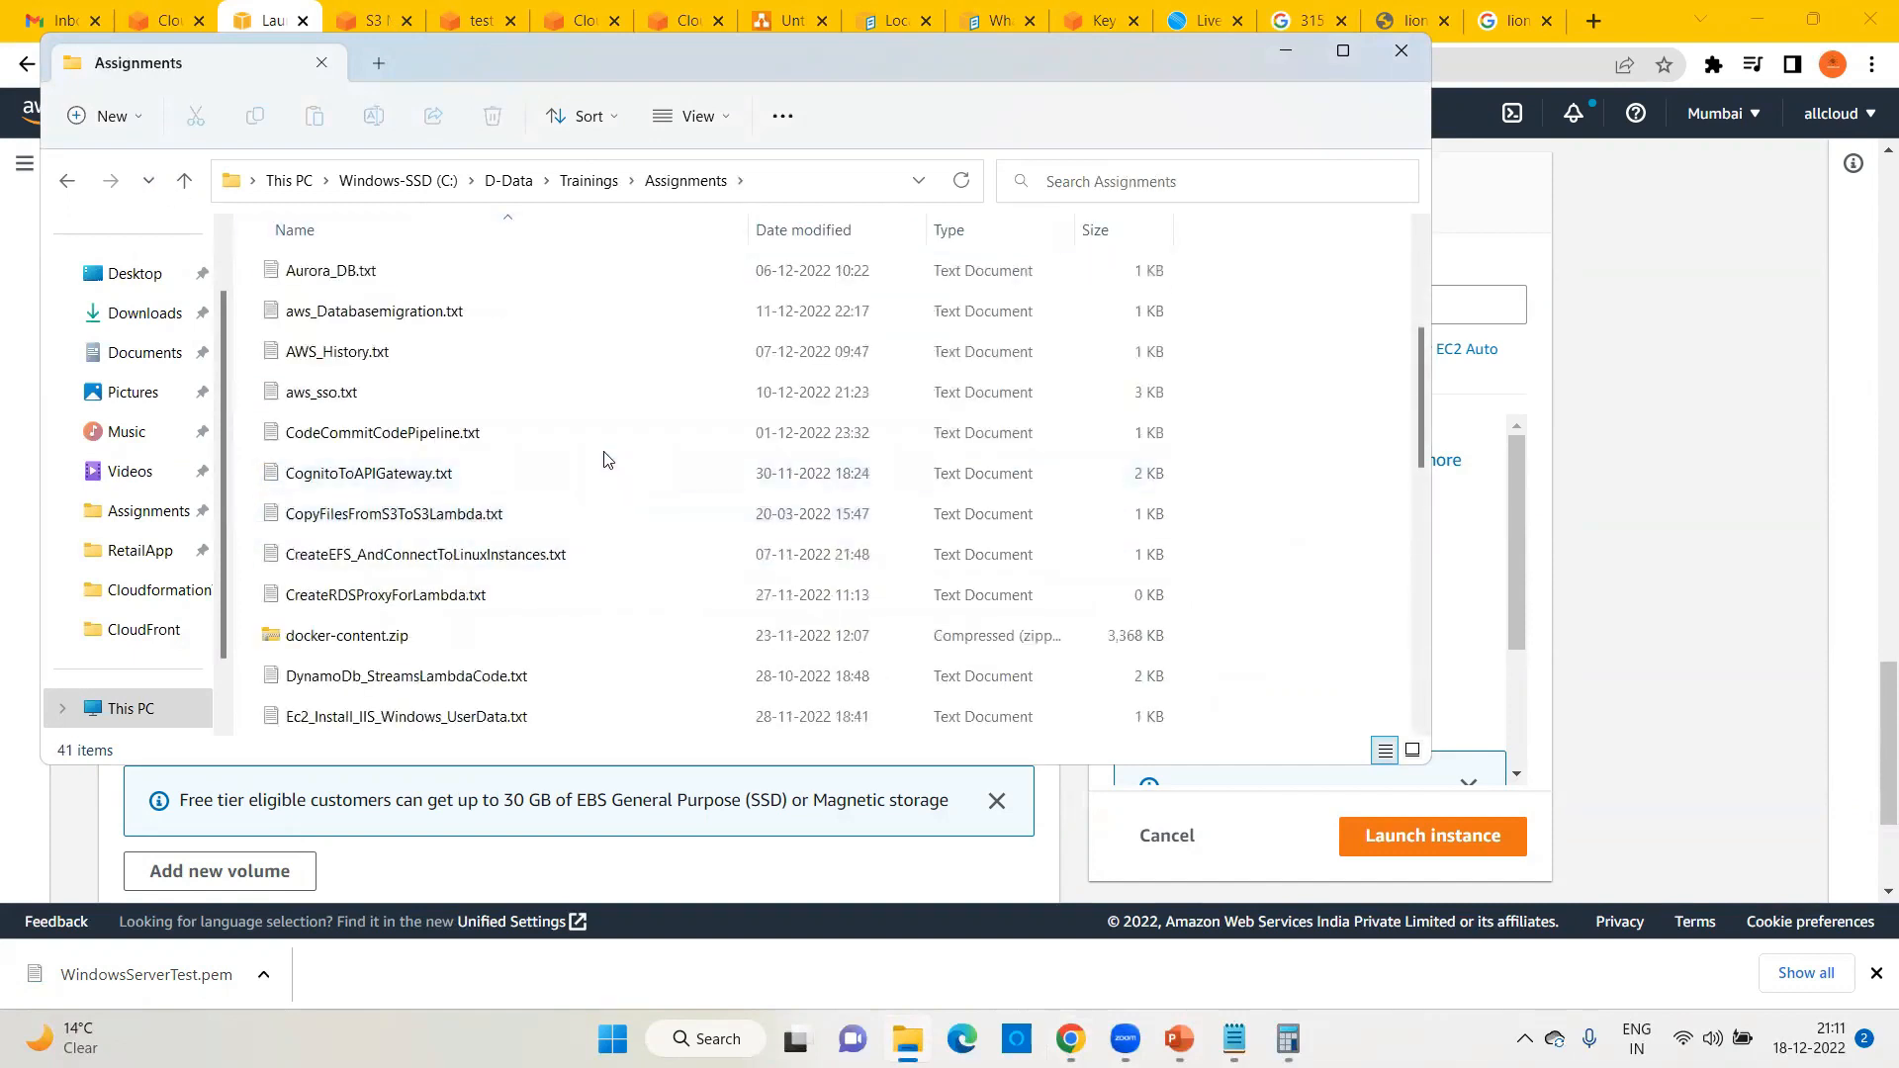
{"action": "double_click", "coordinate": [401, 723]}
{"action": "left_click_drag", "start_coordinate": [633, 358], "coordinate": [376, 259]}
{"action": "key", "text": "ctrl+c"}
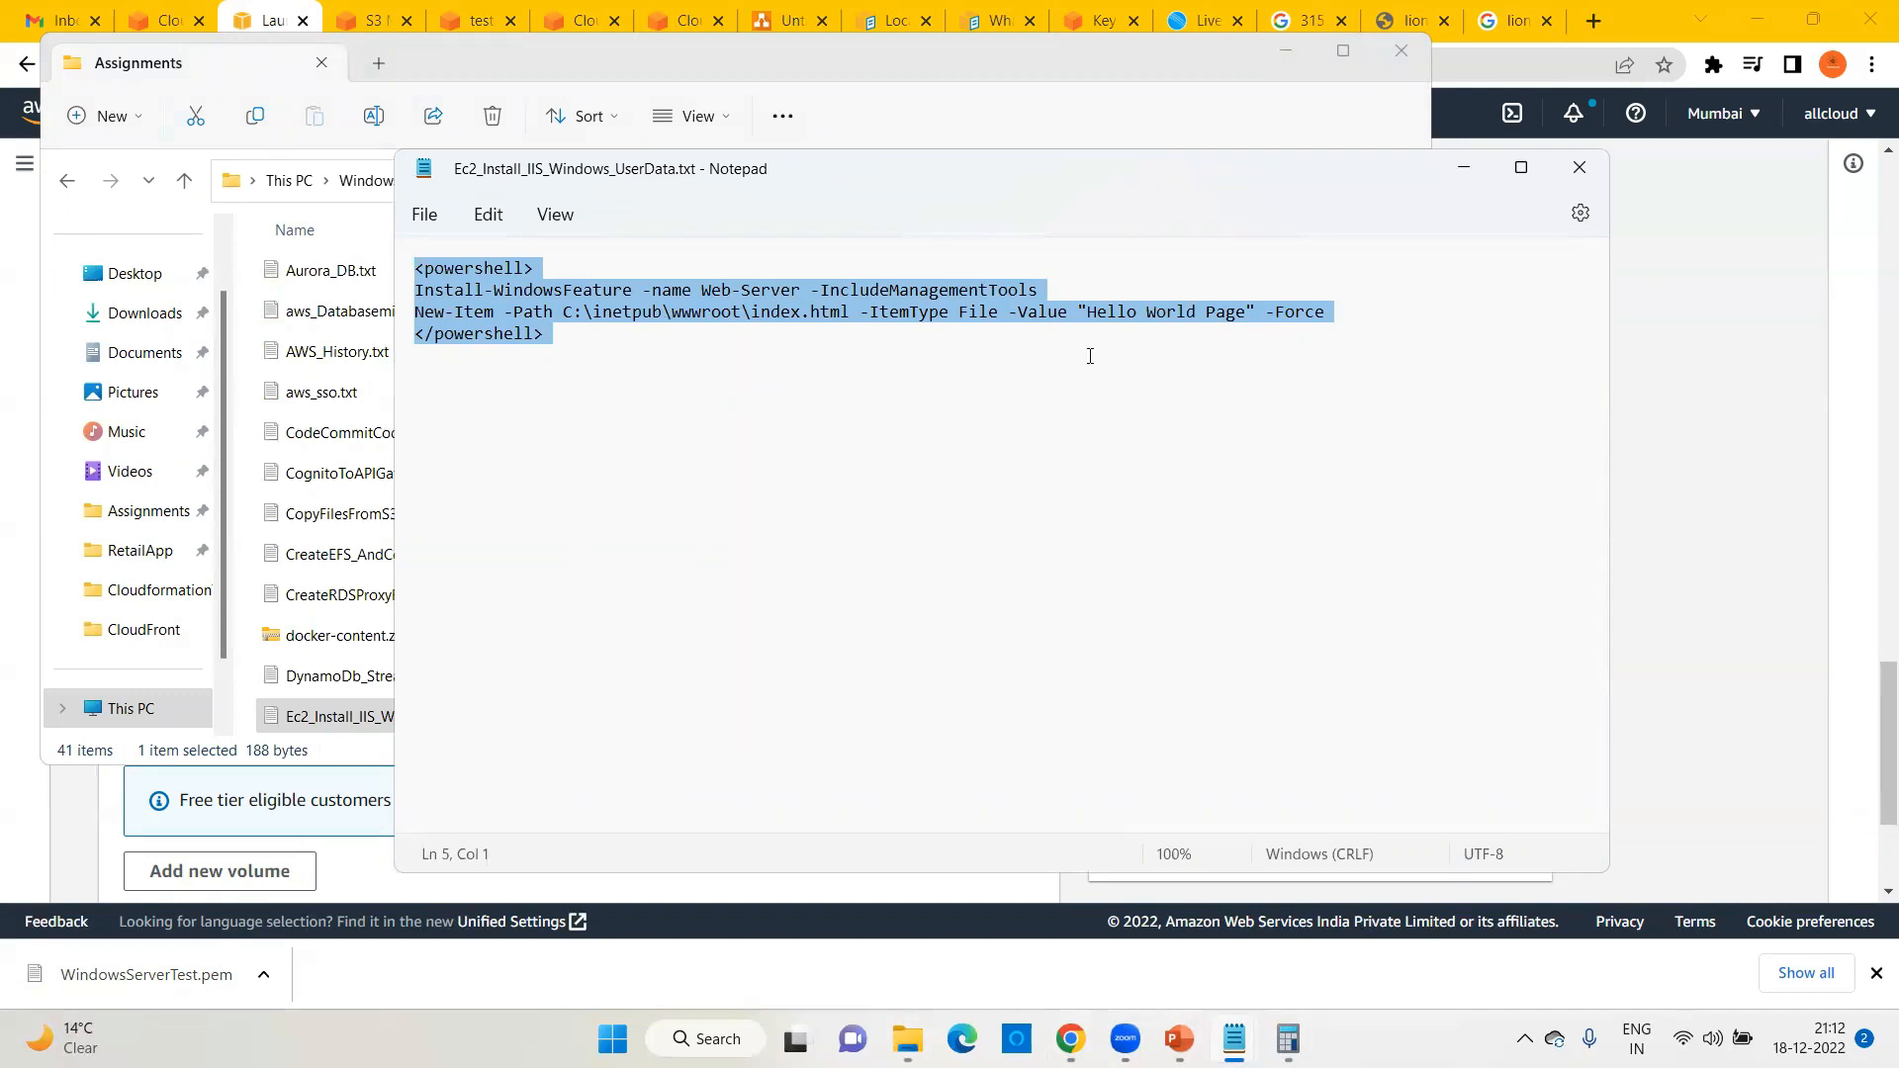
Step: Return to the launch page in Chrome and paste the copied PowerShell script into the advanced User data setting
{"action": "left_click", "coordinate": [1716, 310]}
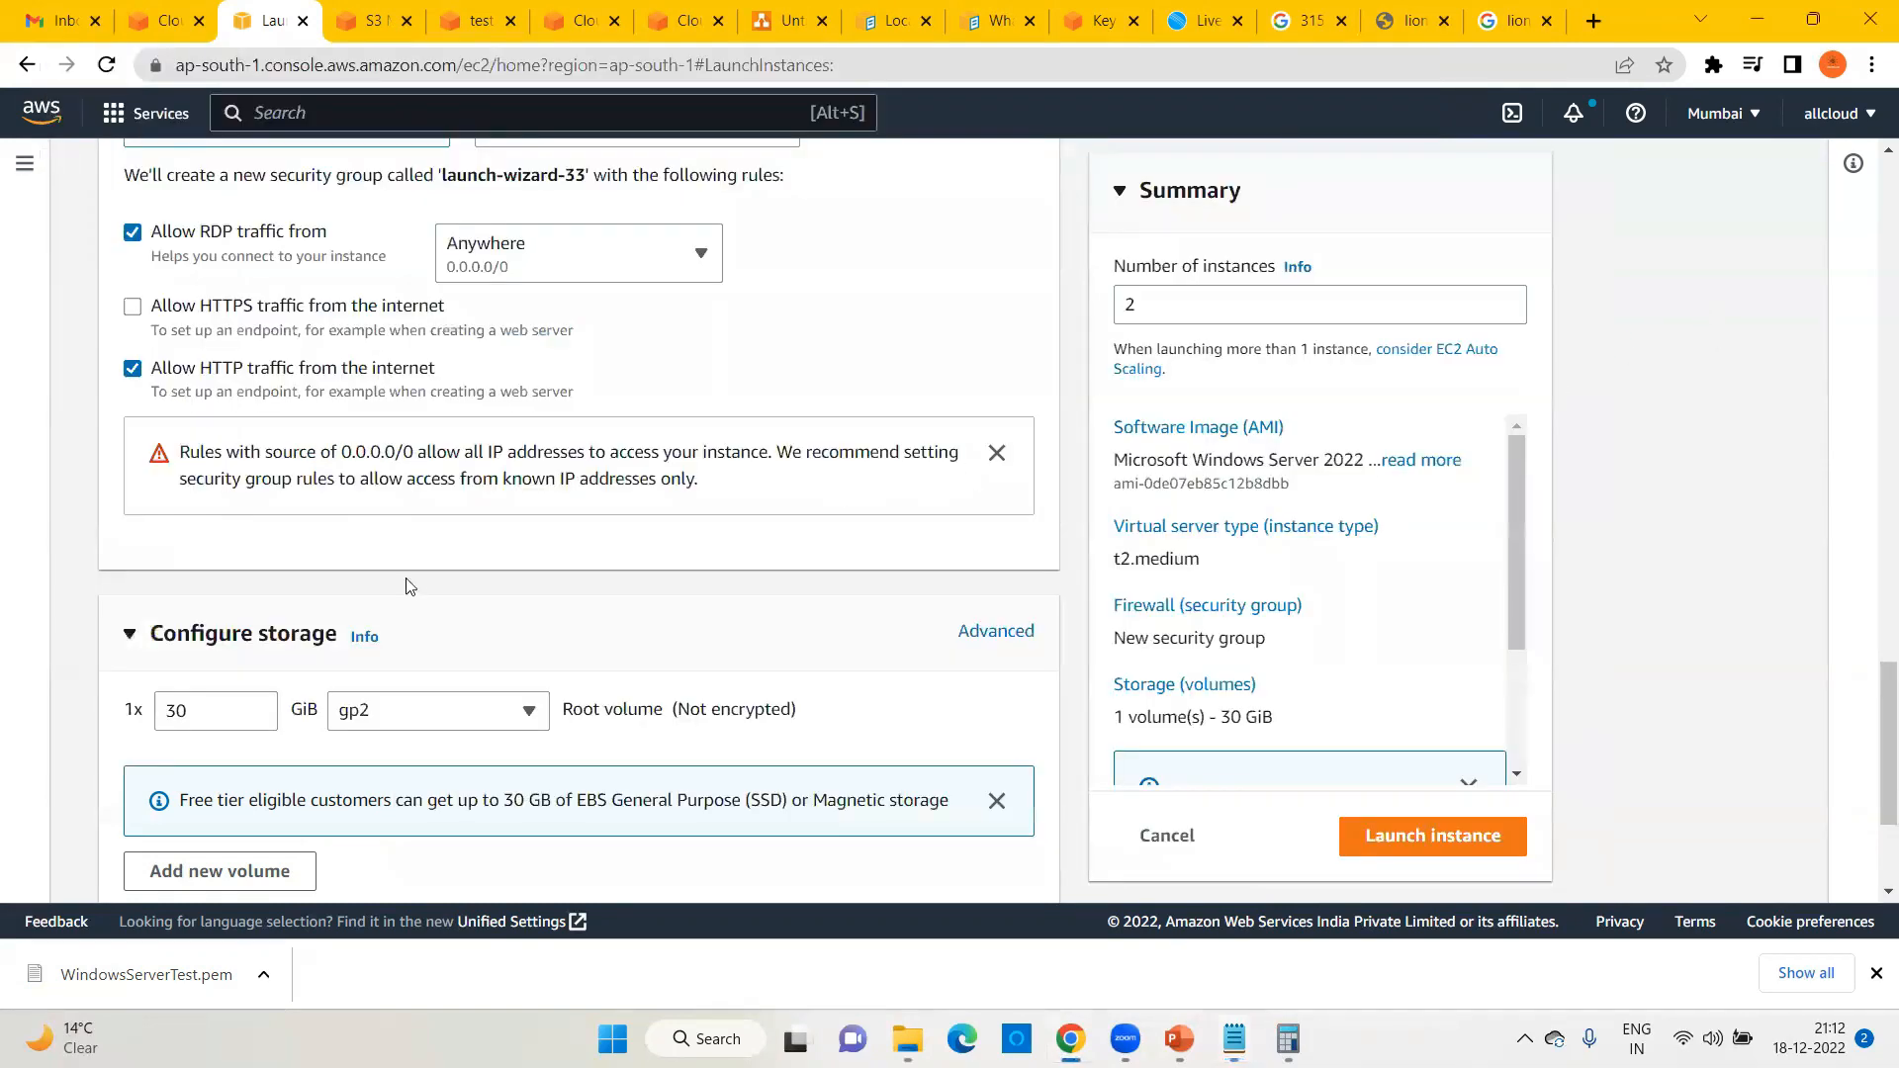
{"action": "scroll", "coordinate": [426, 594], "scroll_direction": "down", "scroll_amount": 1}
{"action": "scroll", "coordinate": [425, 593], "scroll_direction": "down", "scroll_amount": 2}
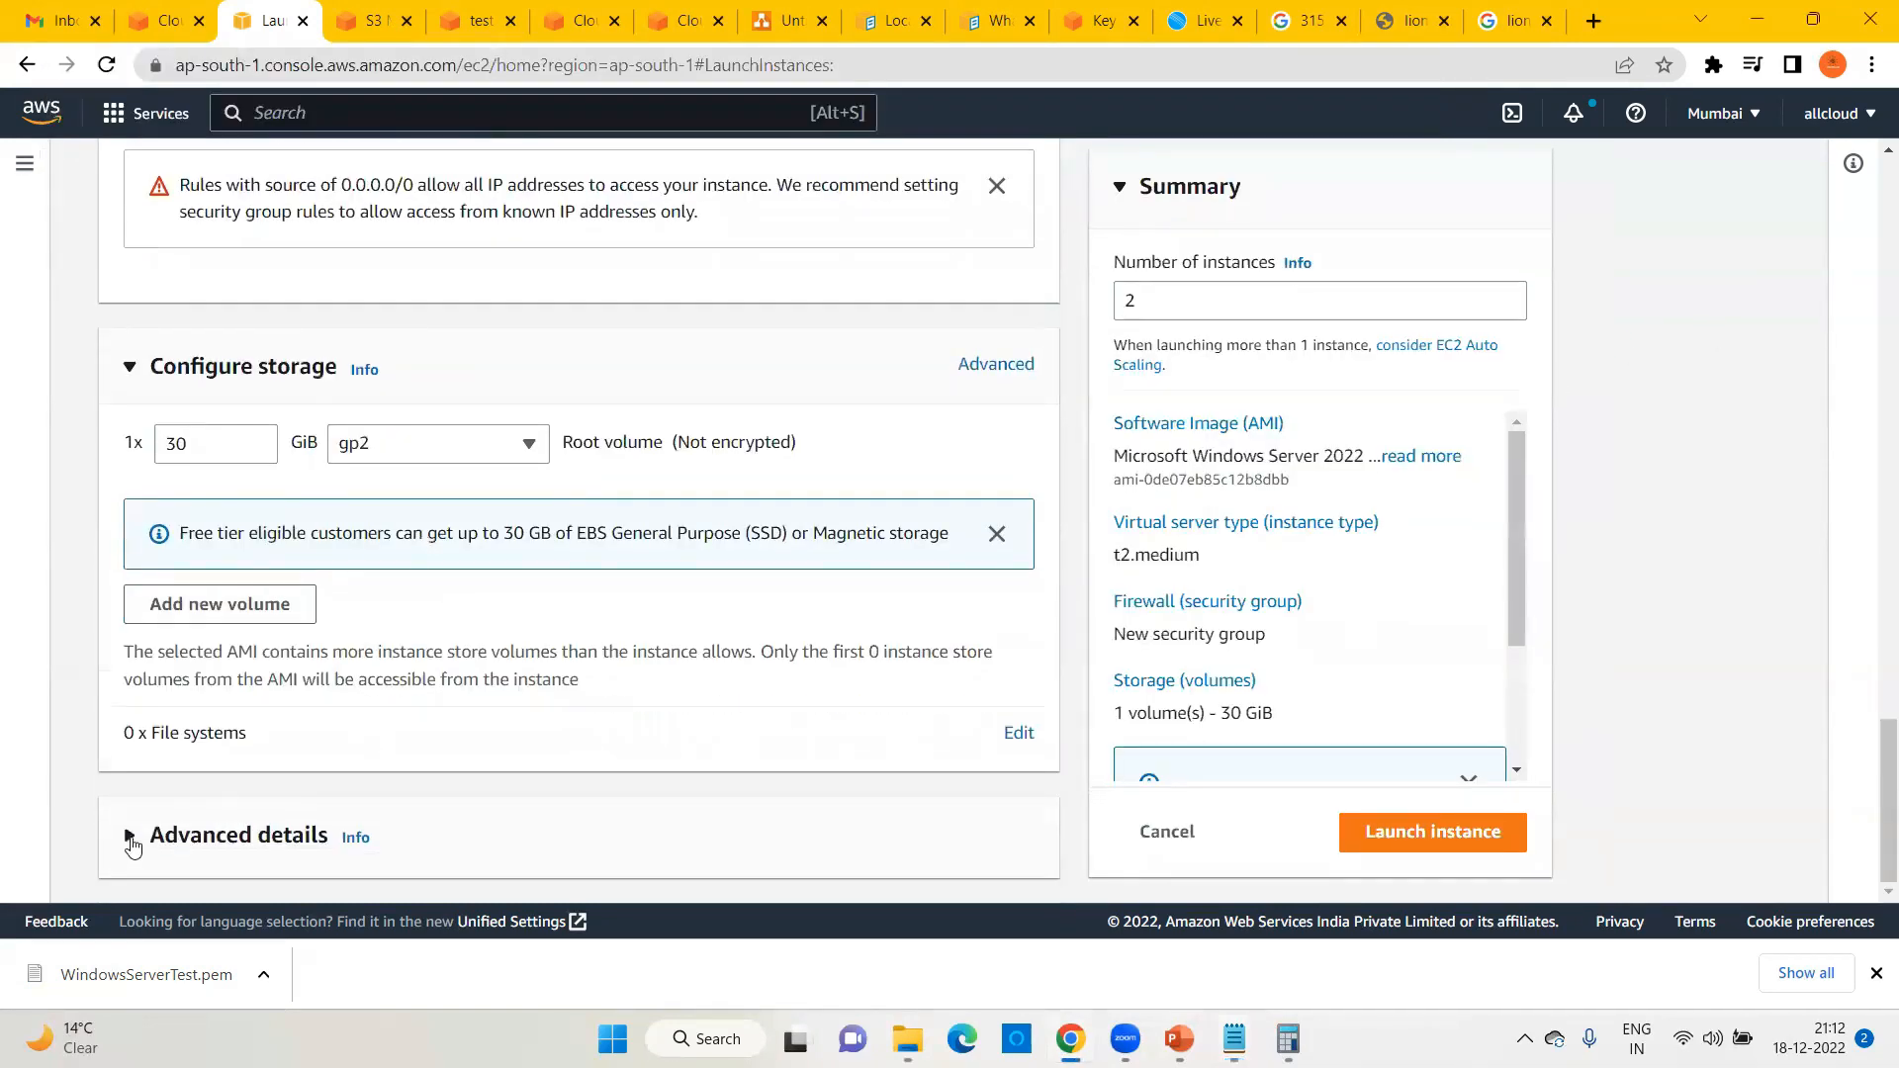
{"action": "left_click", "coordinate": [130, 836]}
{"action": "scroll", "coordinate": [415, 549], "scroll_direction": "down", "scroll_amount": 15}
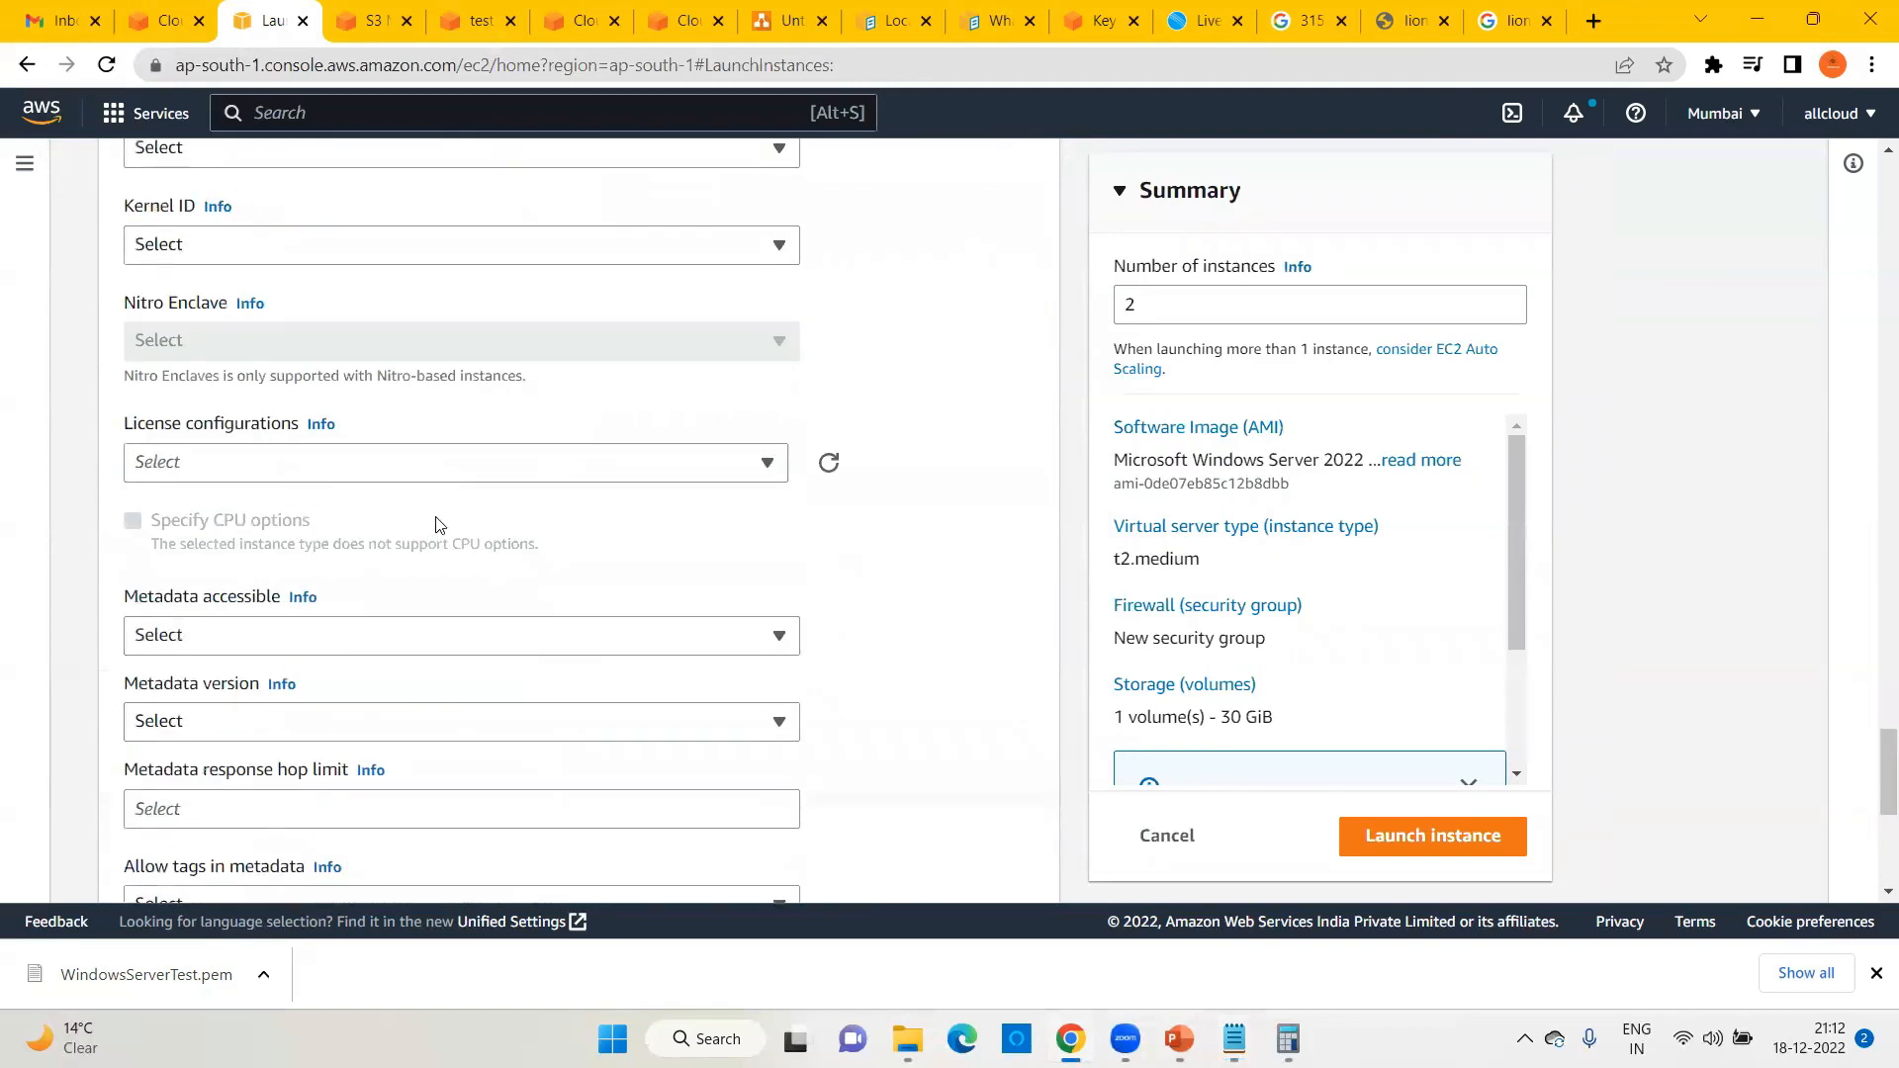
{"action": "left_click", "coordinate": [287, 475]}
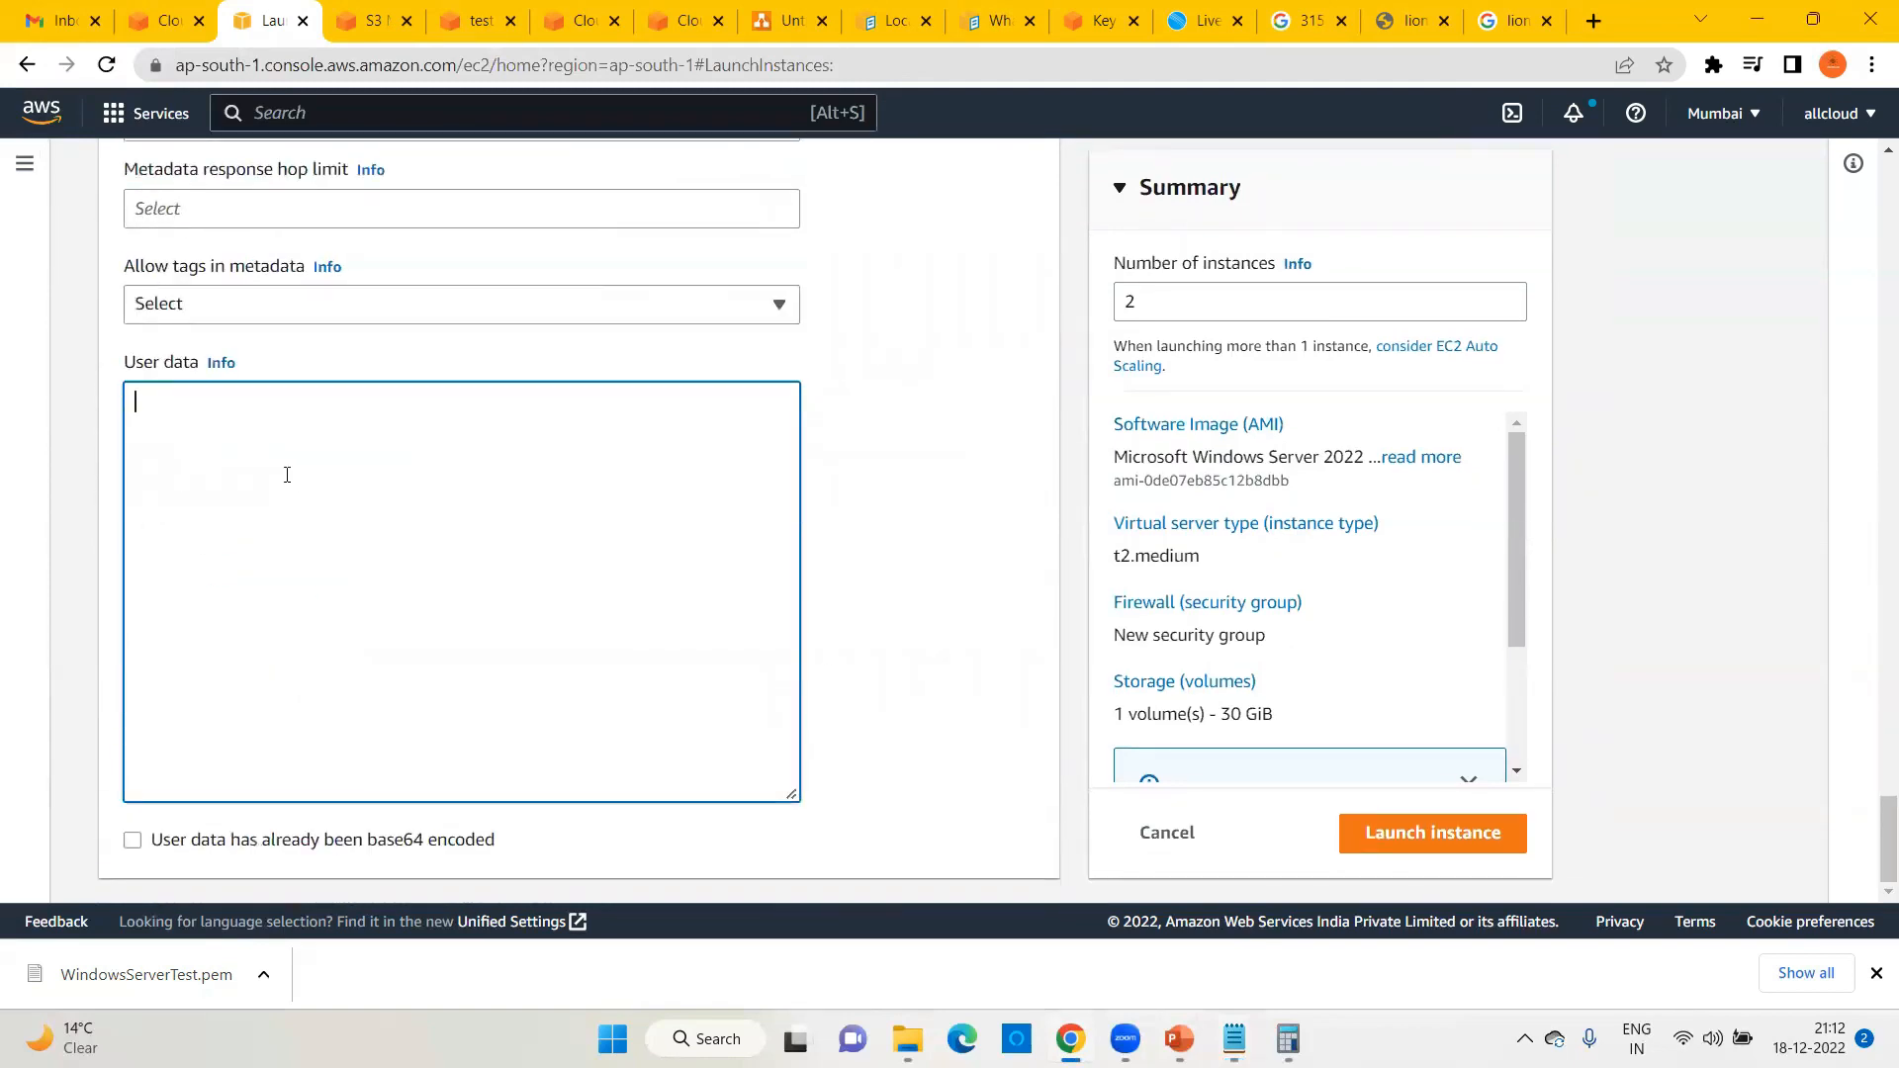
{"action": "key", "text": "ctrl+v"}
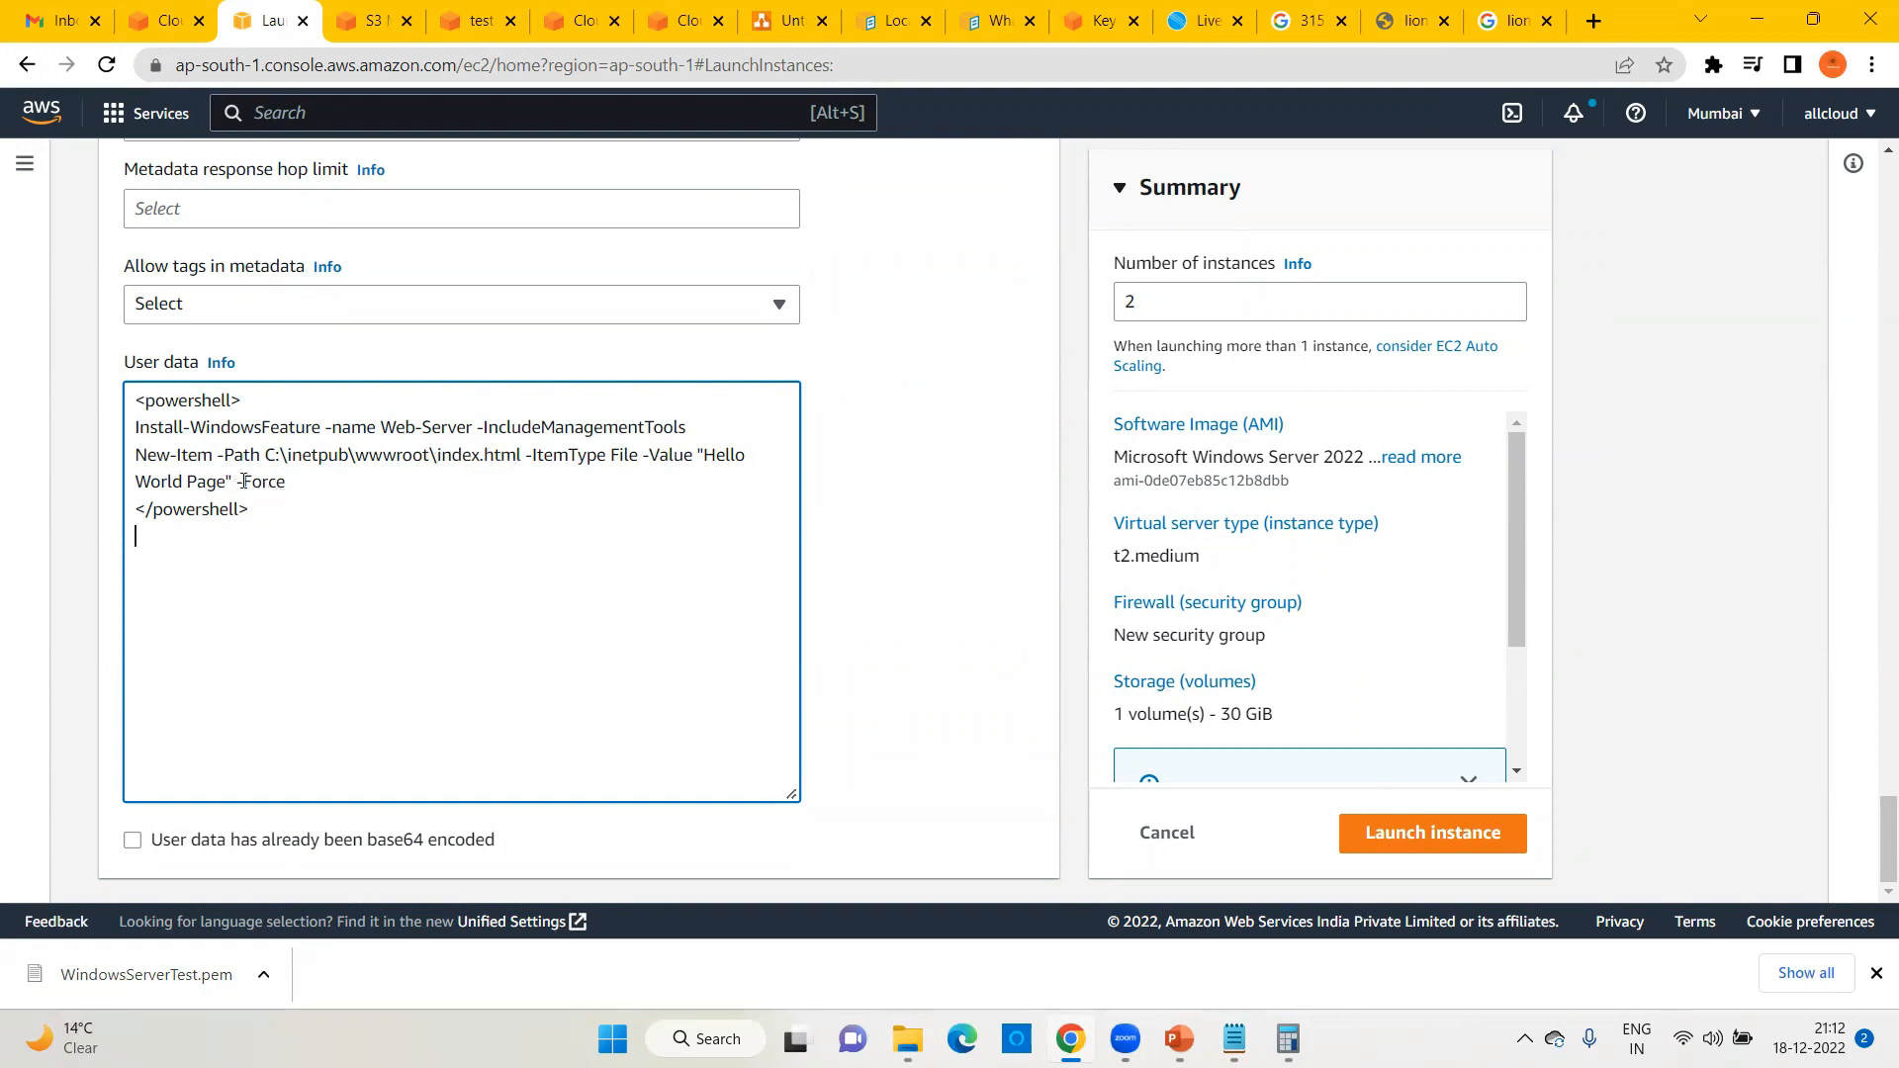
Step: Review the Hello World Page line in the user data script and launch the two instances
{"action": "left_click_drag", "start_coordinate": [234, 479], "coordinate": [115, 485]}
{"action": "left_click", "coordinate": [315, 492]}
{"action": "left_click", "coordinate": [1424, 836]}
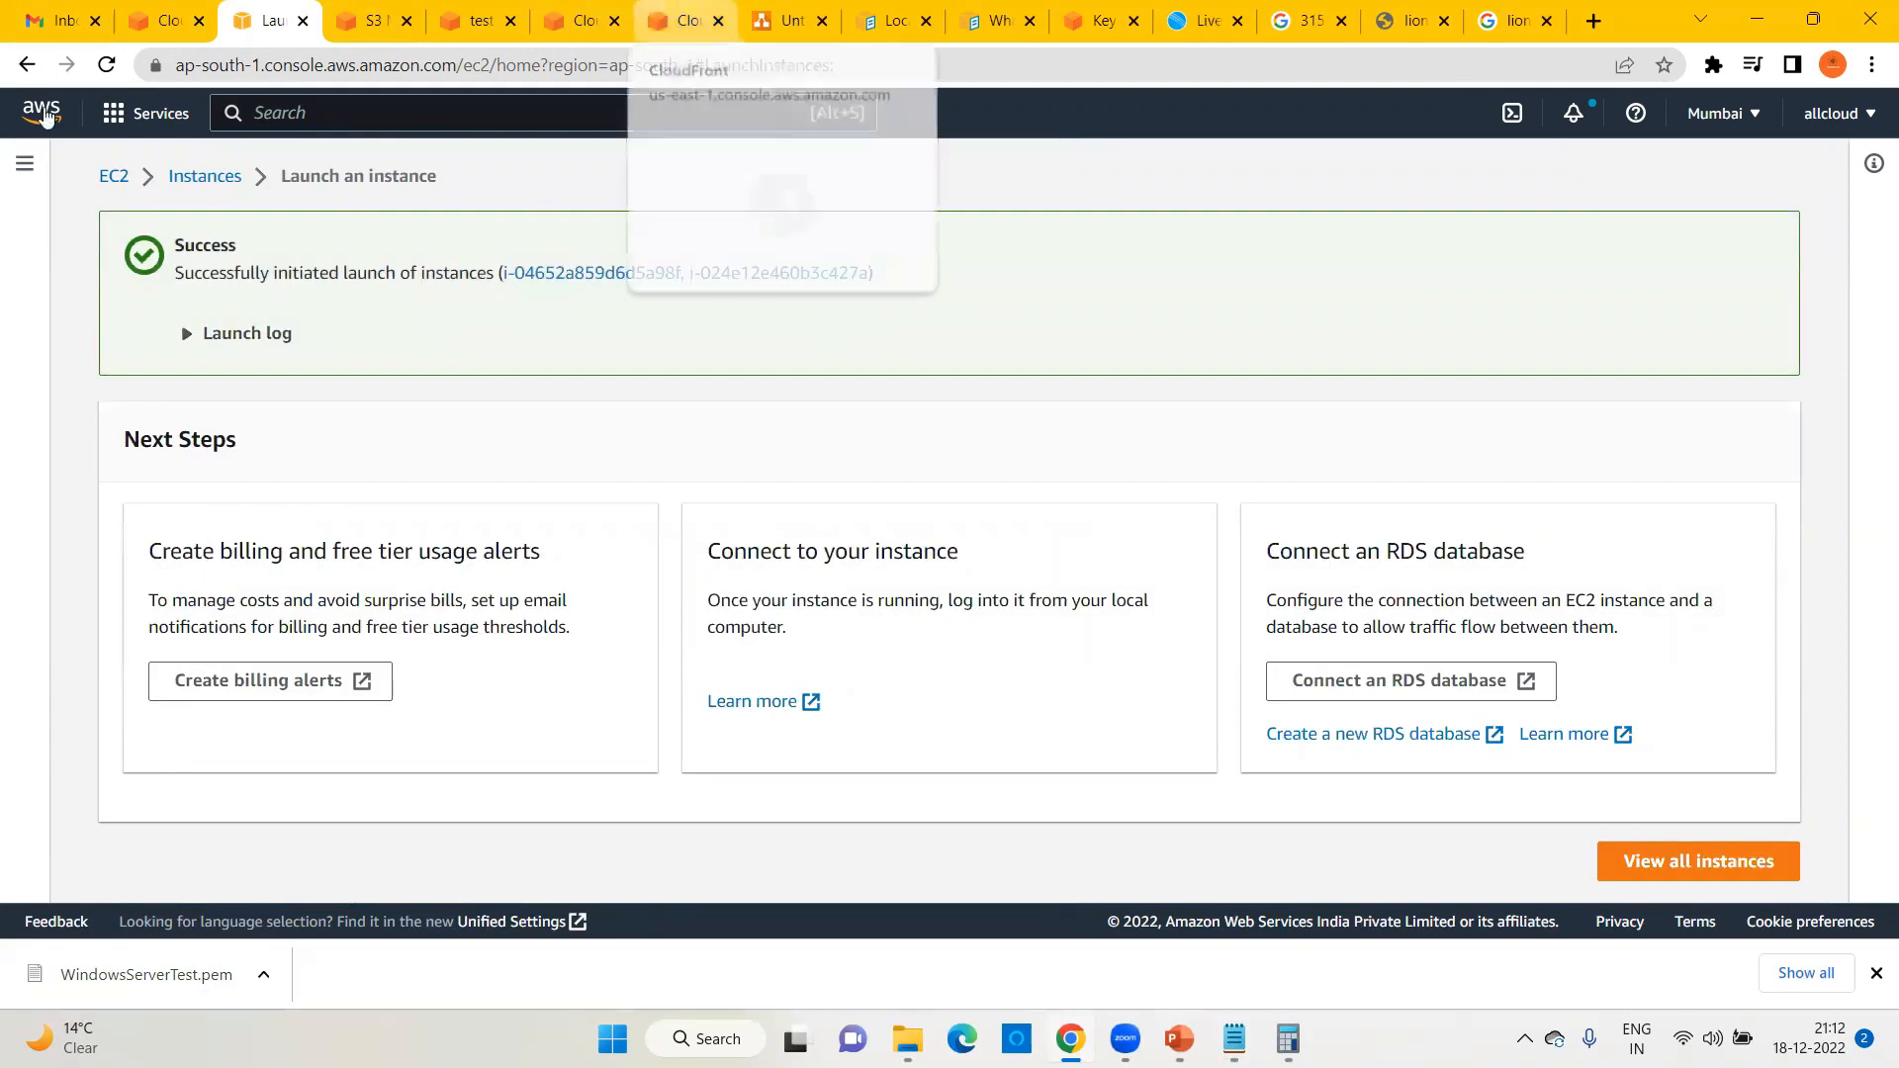
Step: View the EC2 instances list and refresh it to check the state of the webservers instances
{"action": "left_click", "coordinate": [216, 180]}
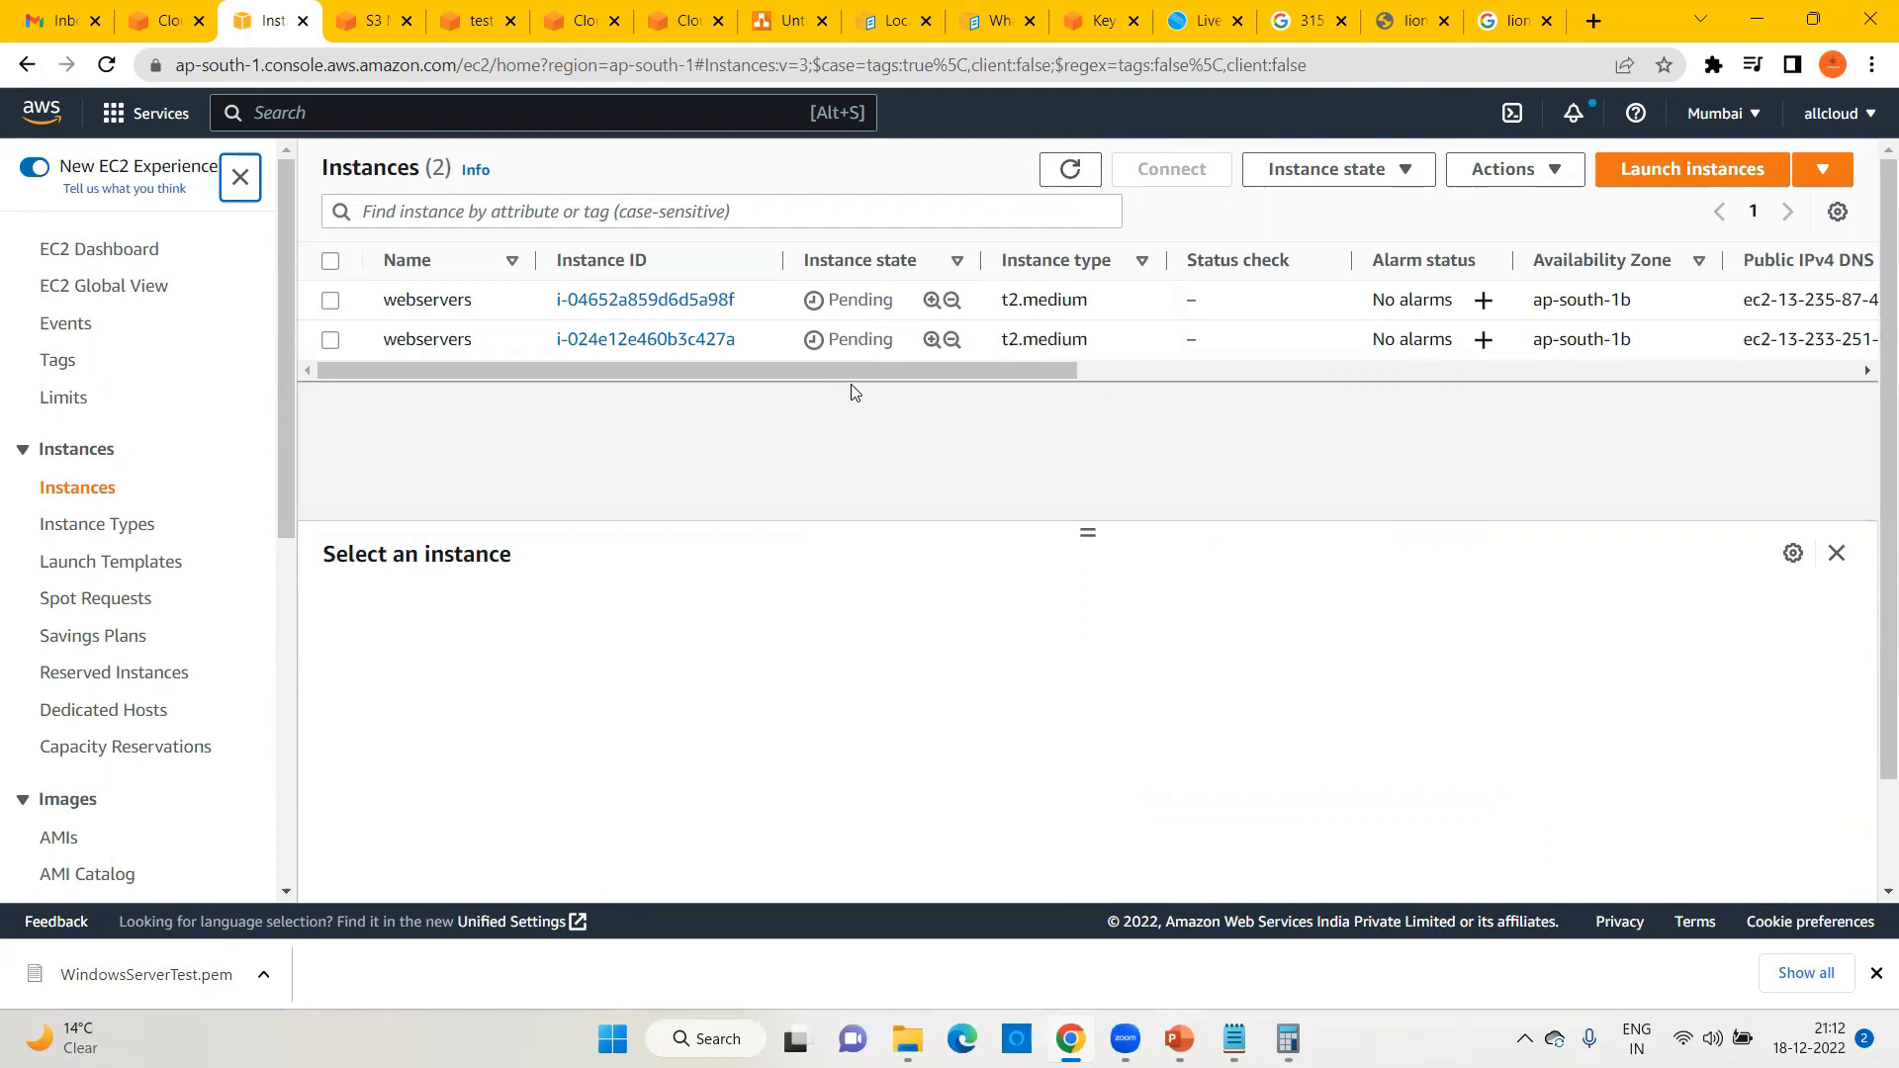
{"action": "left_click", "coordinate": [1062, 175]}
{"action": "left_click", "coordinate": [1062, 182]}
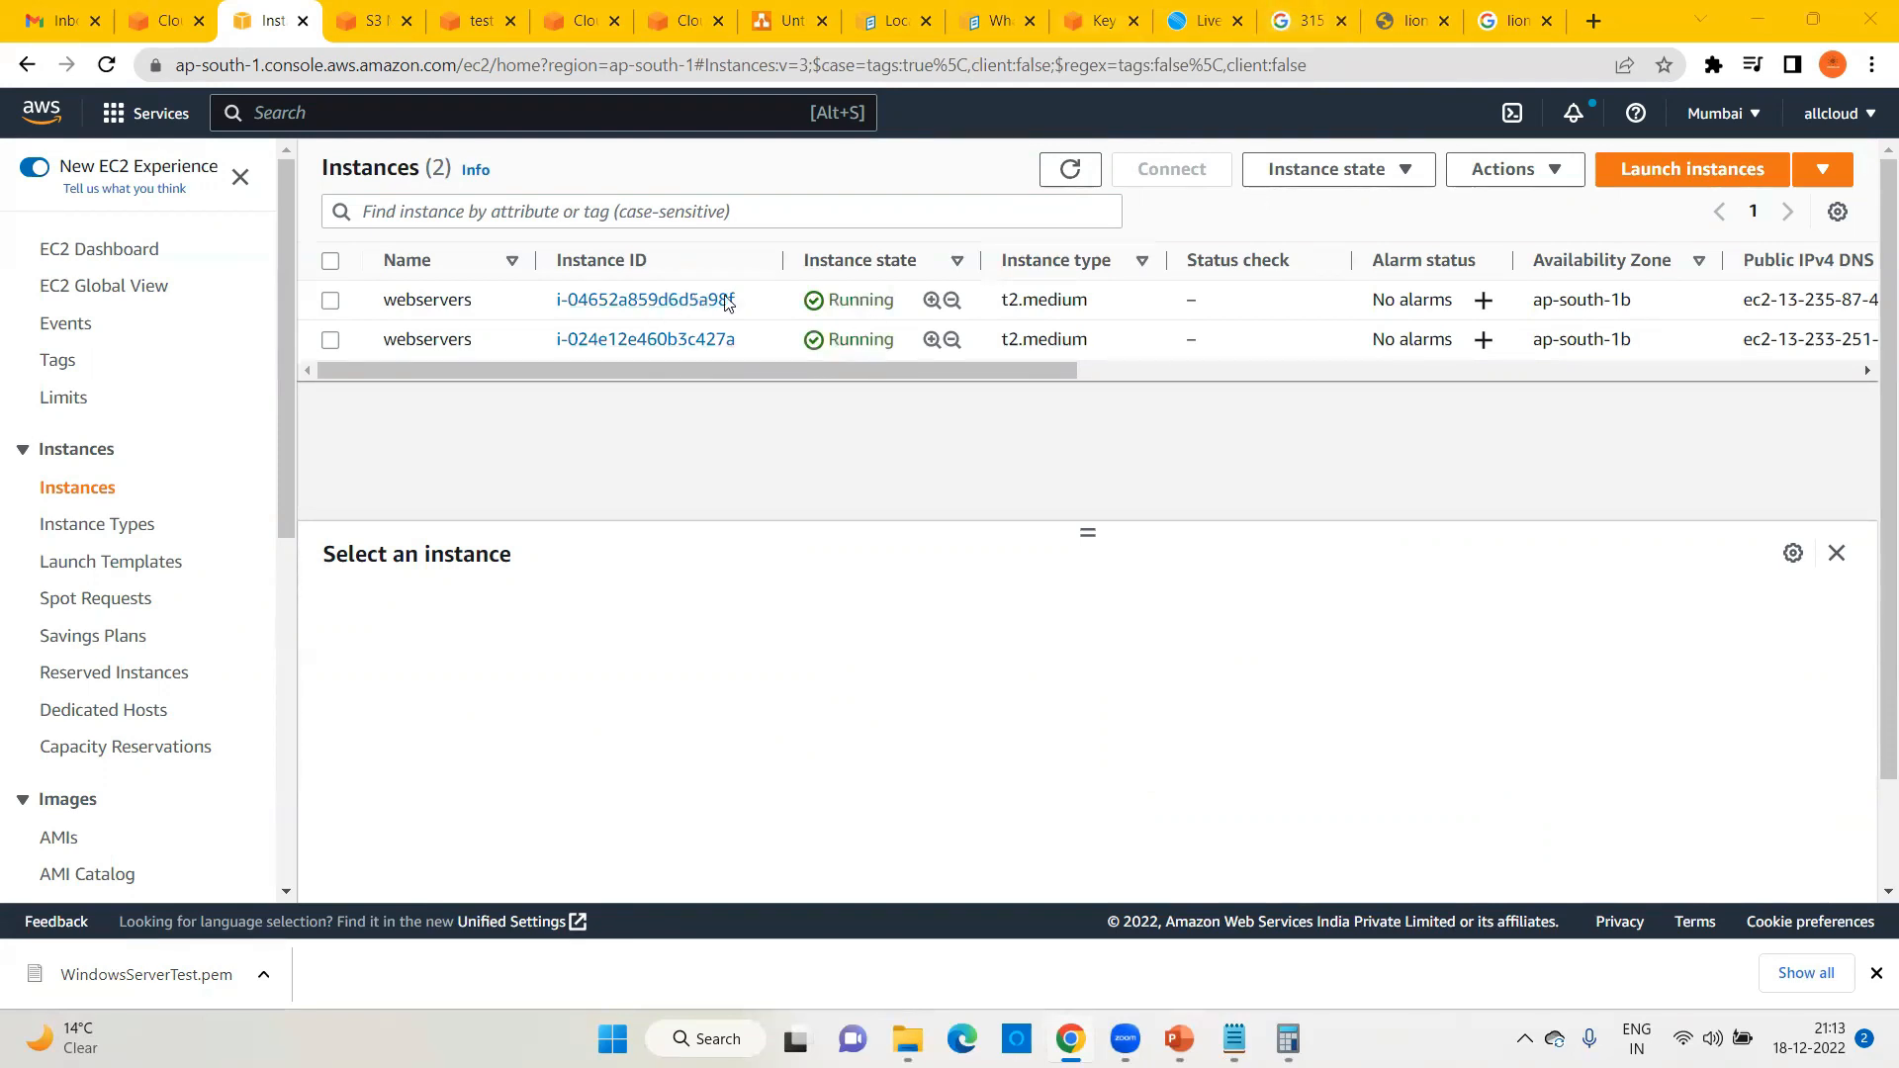
Step: Switch to File Explorer and open index.html from D-Data\Contents\CloudFront\Ec2-LB in Notepad
{"action": "left_click", "coordinate": [922, 1034]}
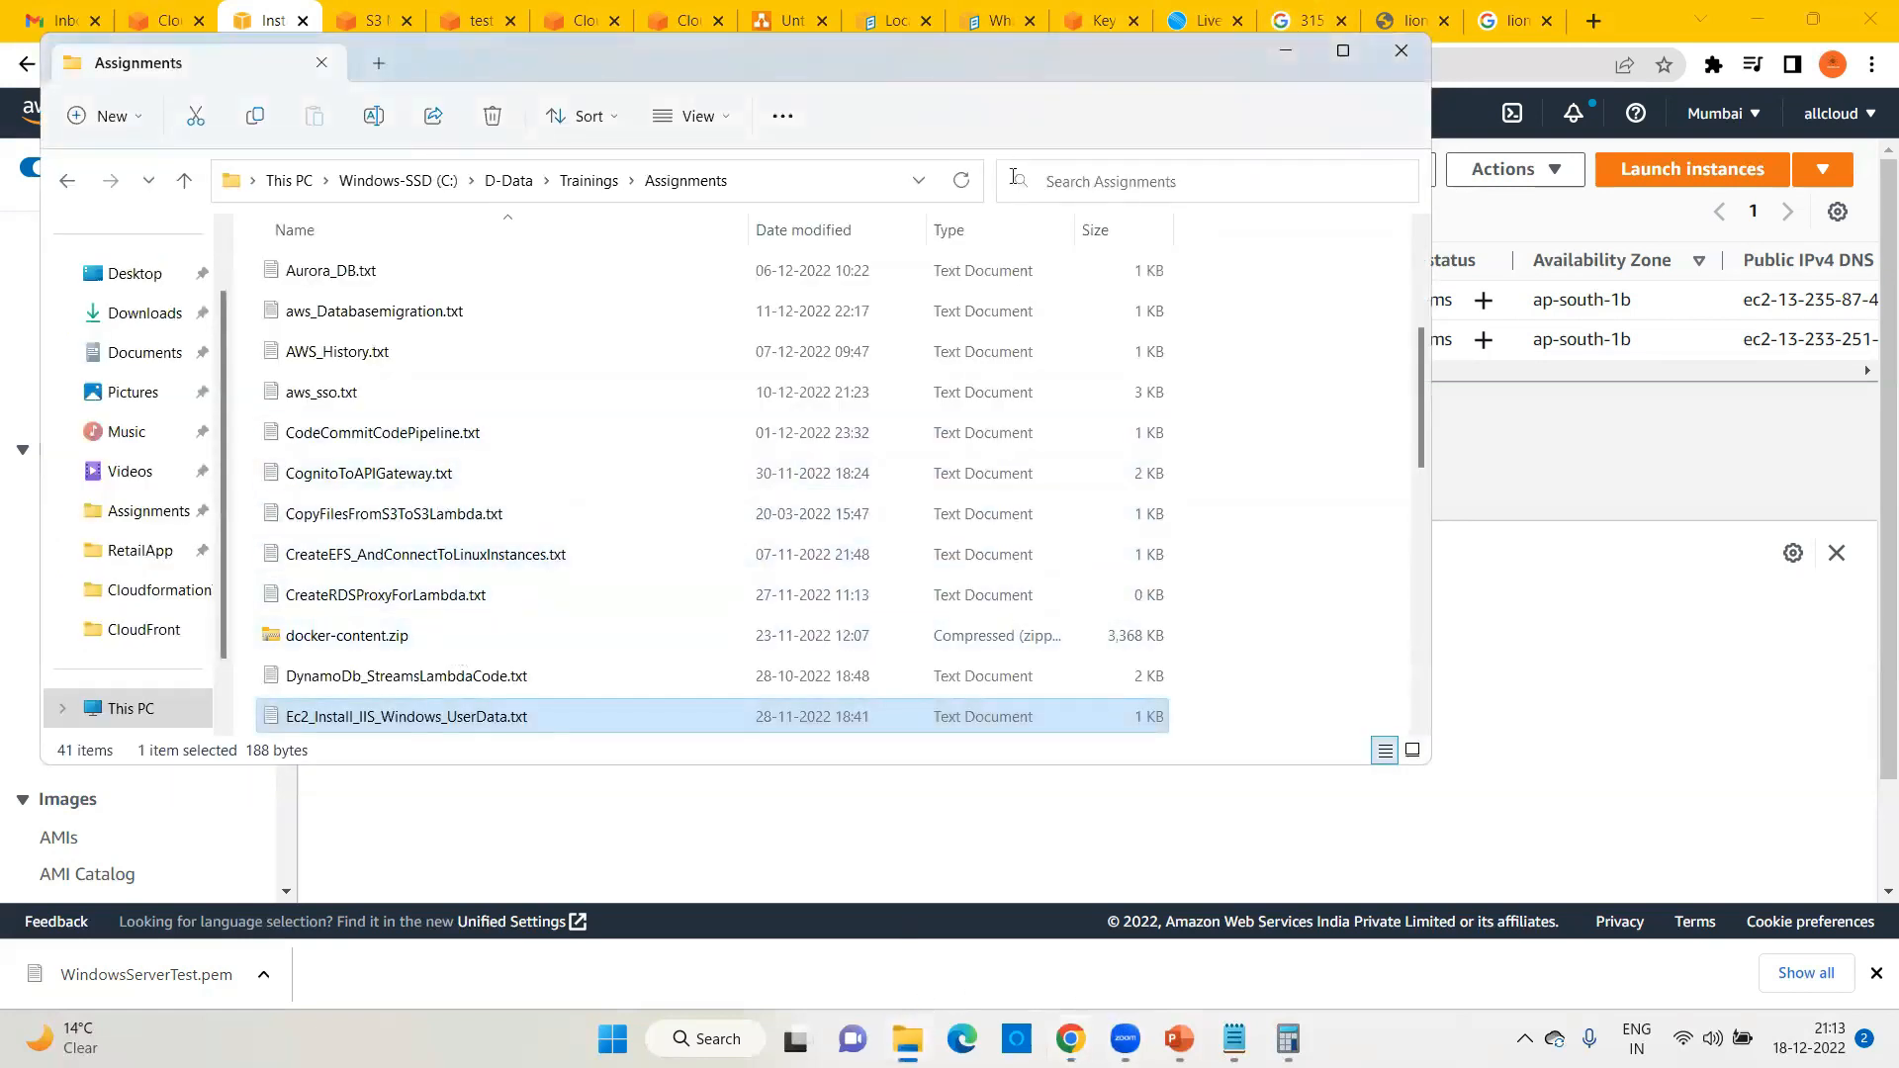
{"action": "left_click", "coordinate": [589, 181]}
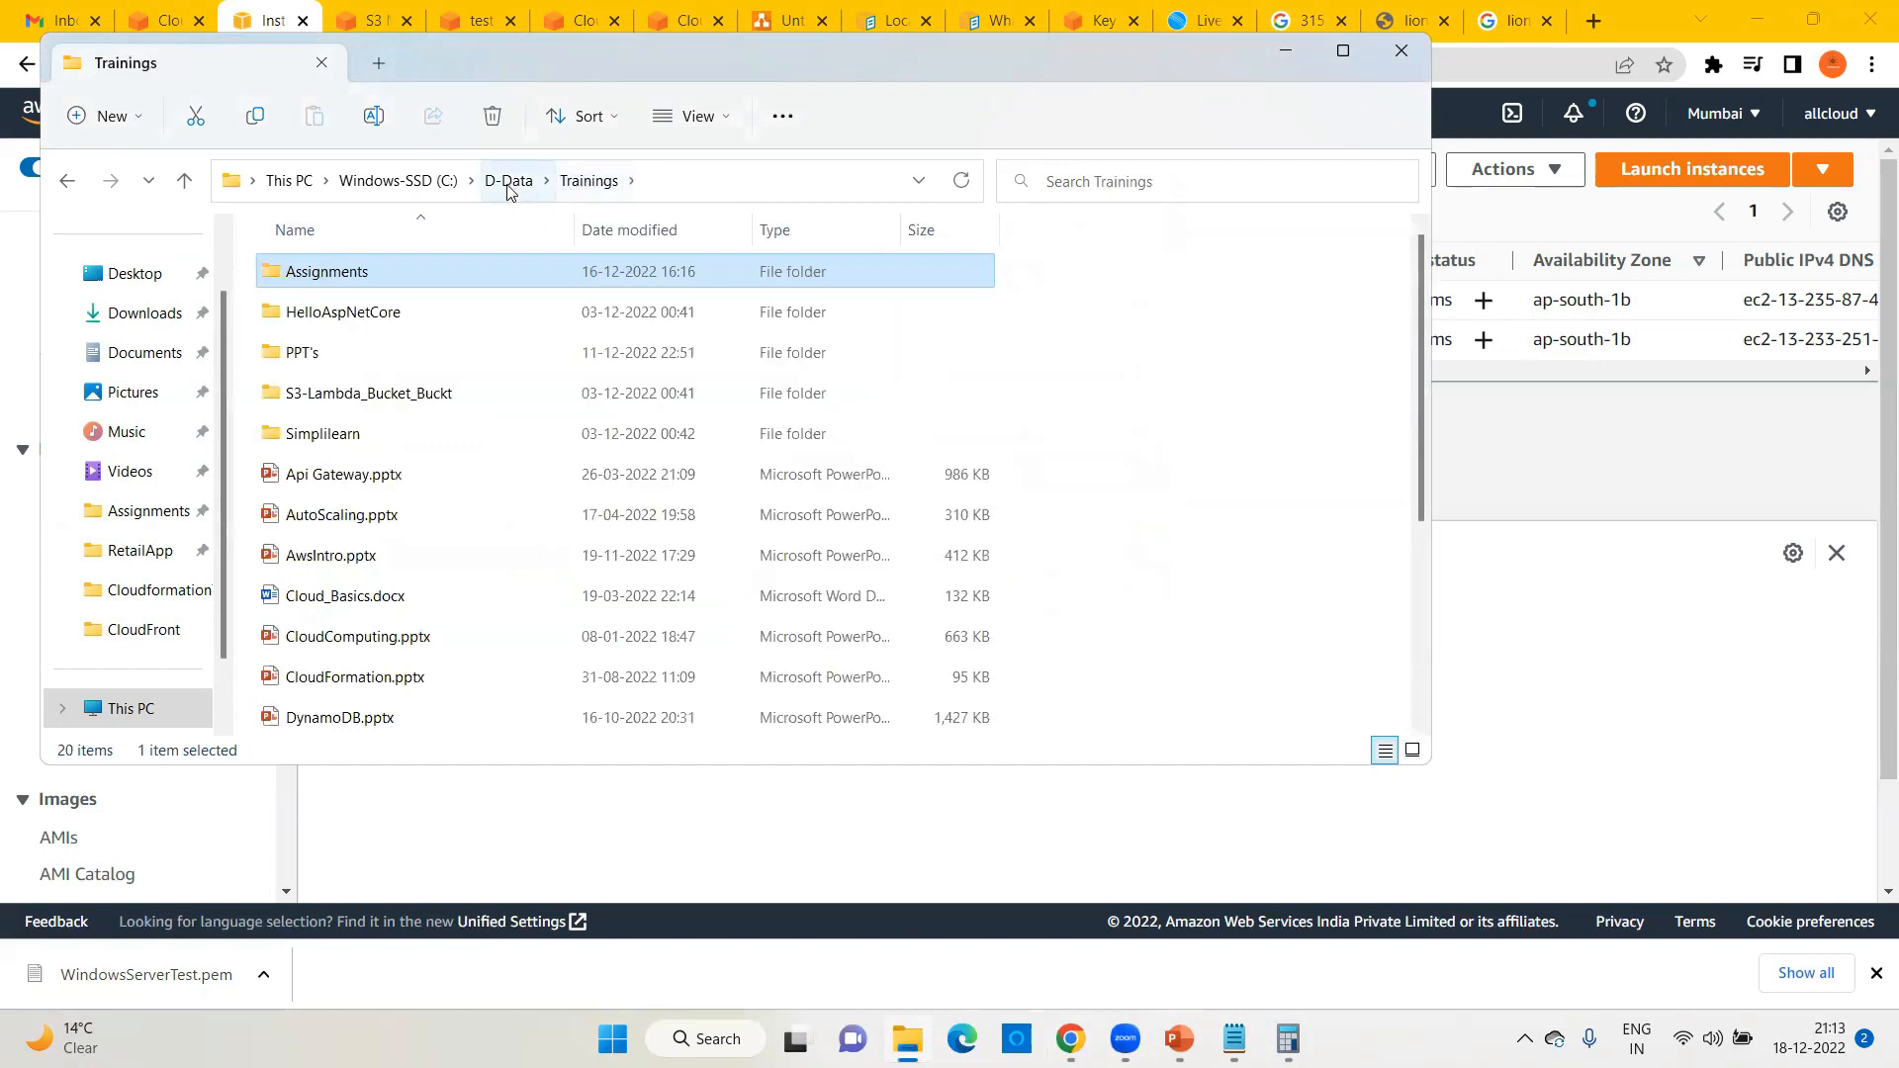
{"action": "left_click", "coordinate": [508, 184]}
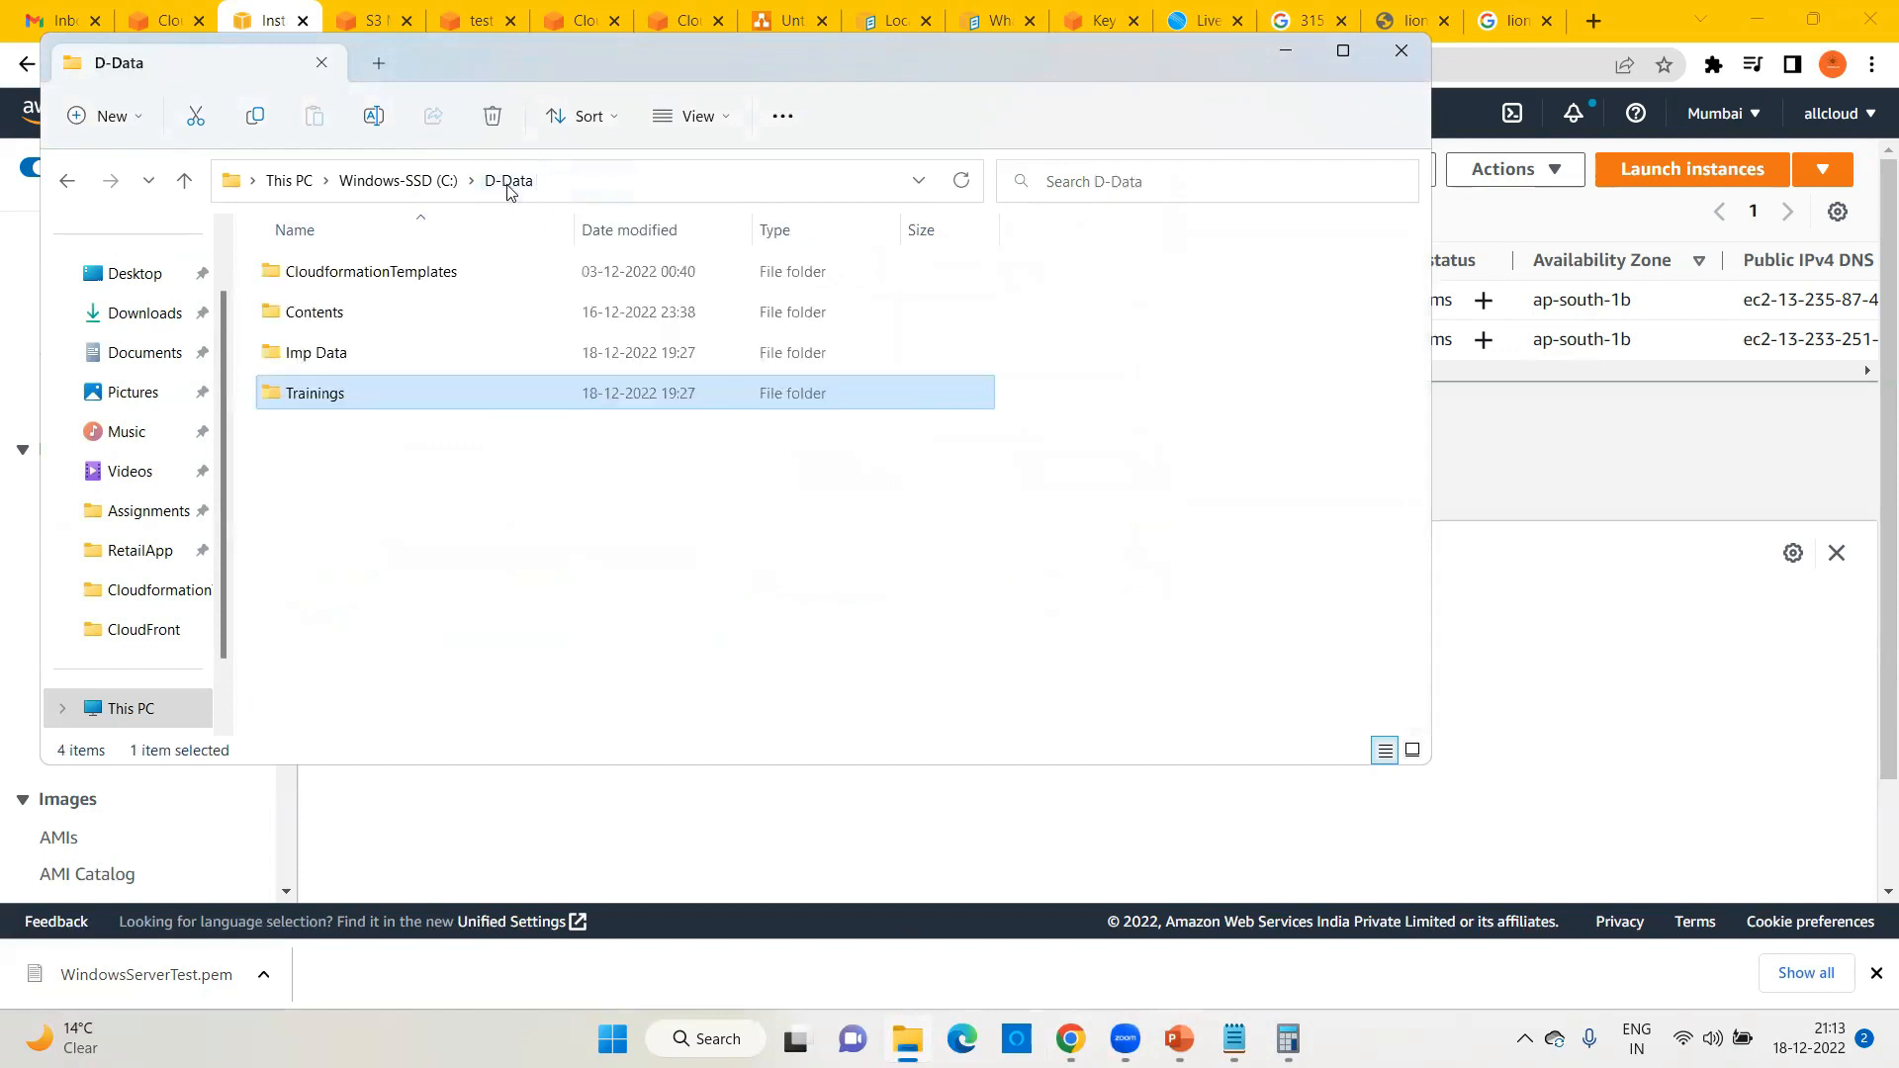
{"action": "double_click", "coordinate": [330, 314]}
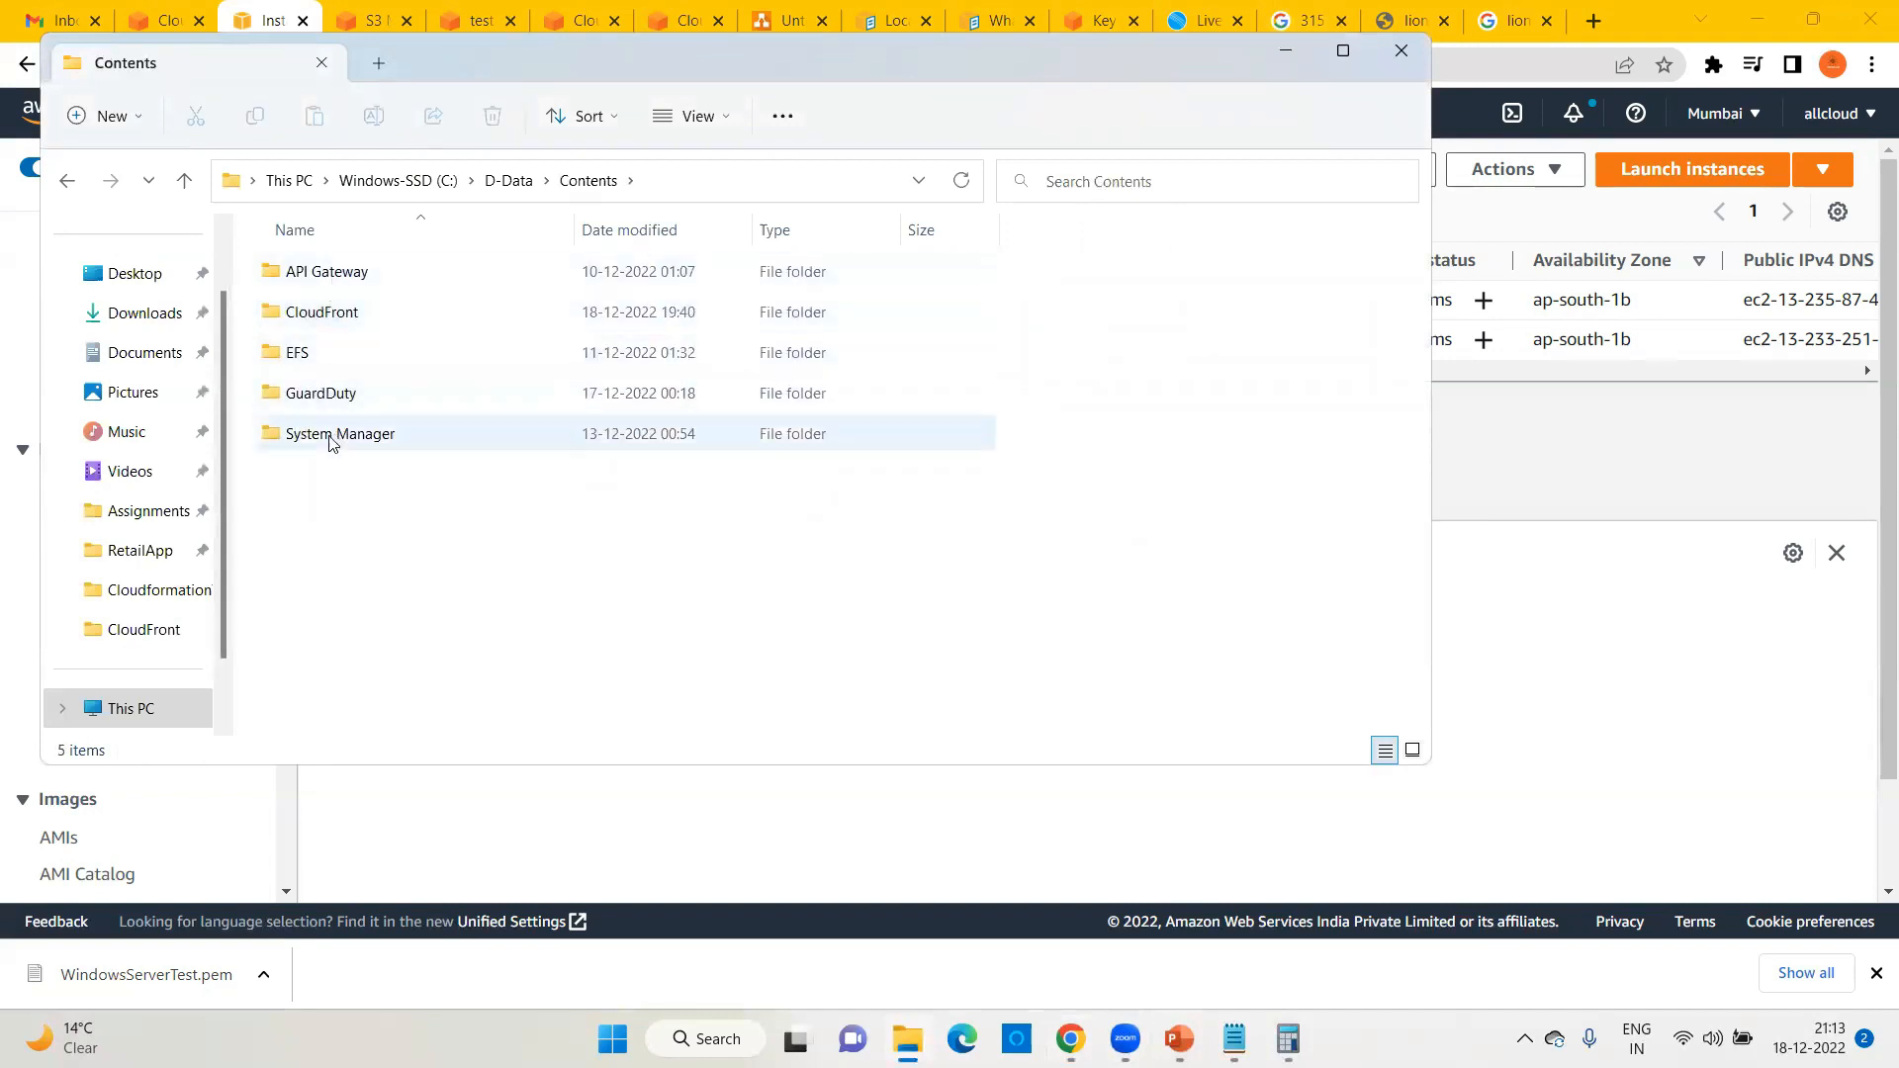
{"action": "double_click", "coordinate": [323, 310]}
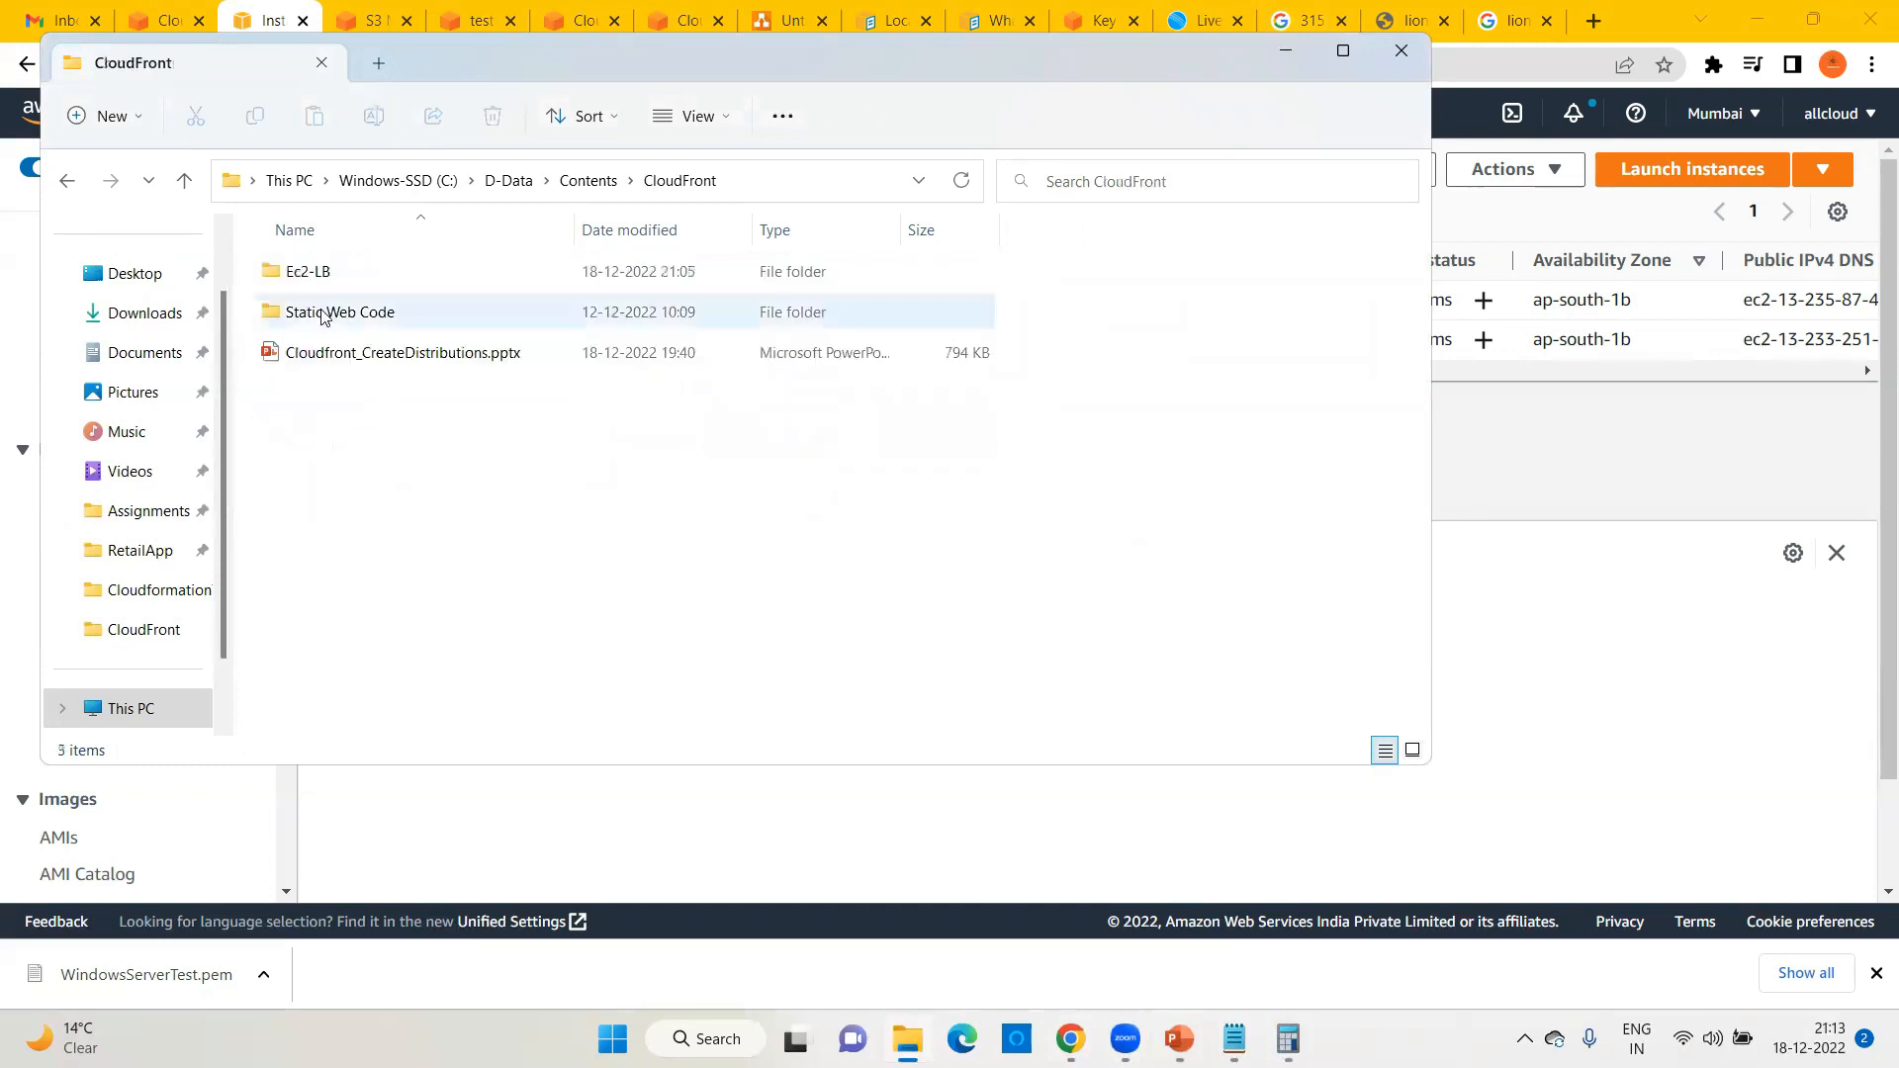
{"action": "double_click", "coordinate": [323, 273]}
{"action": "double_click", "coordinate": [320, 312]}
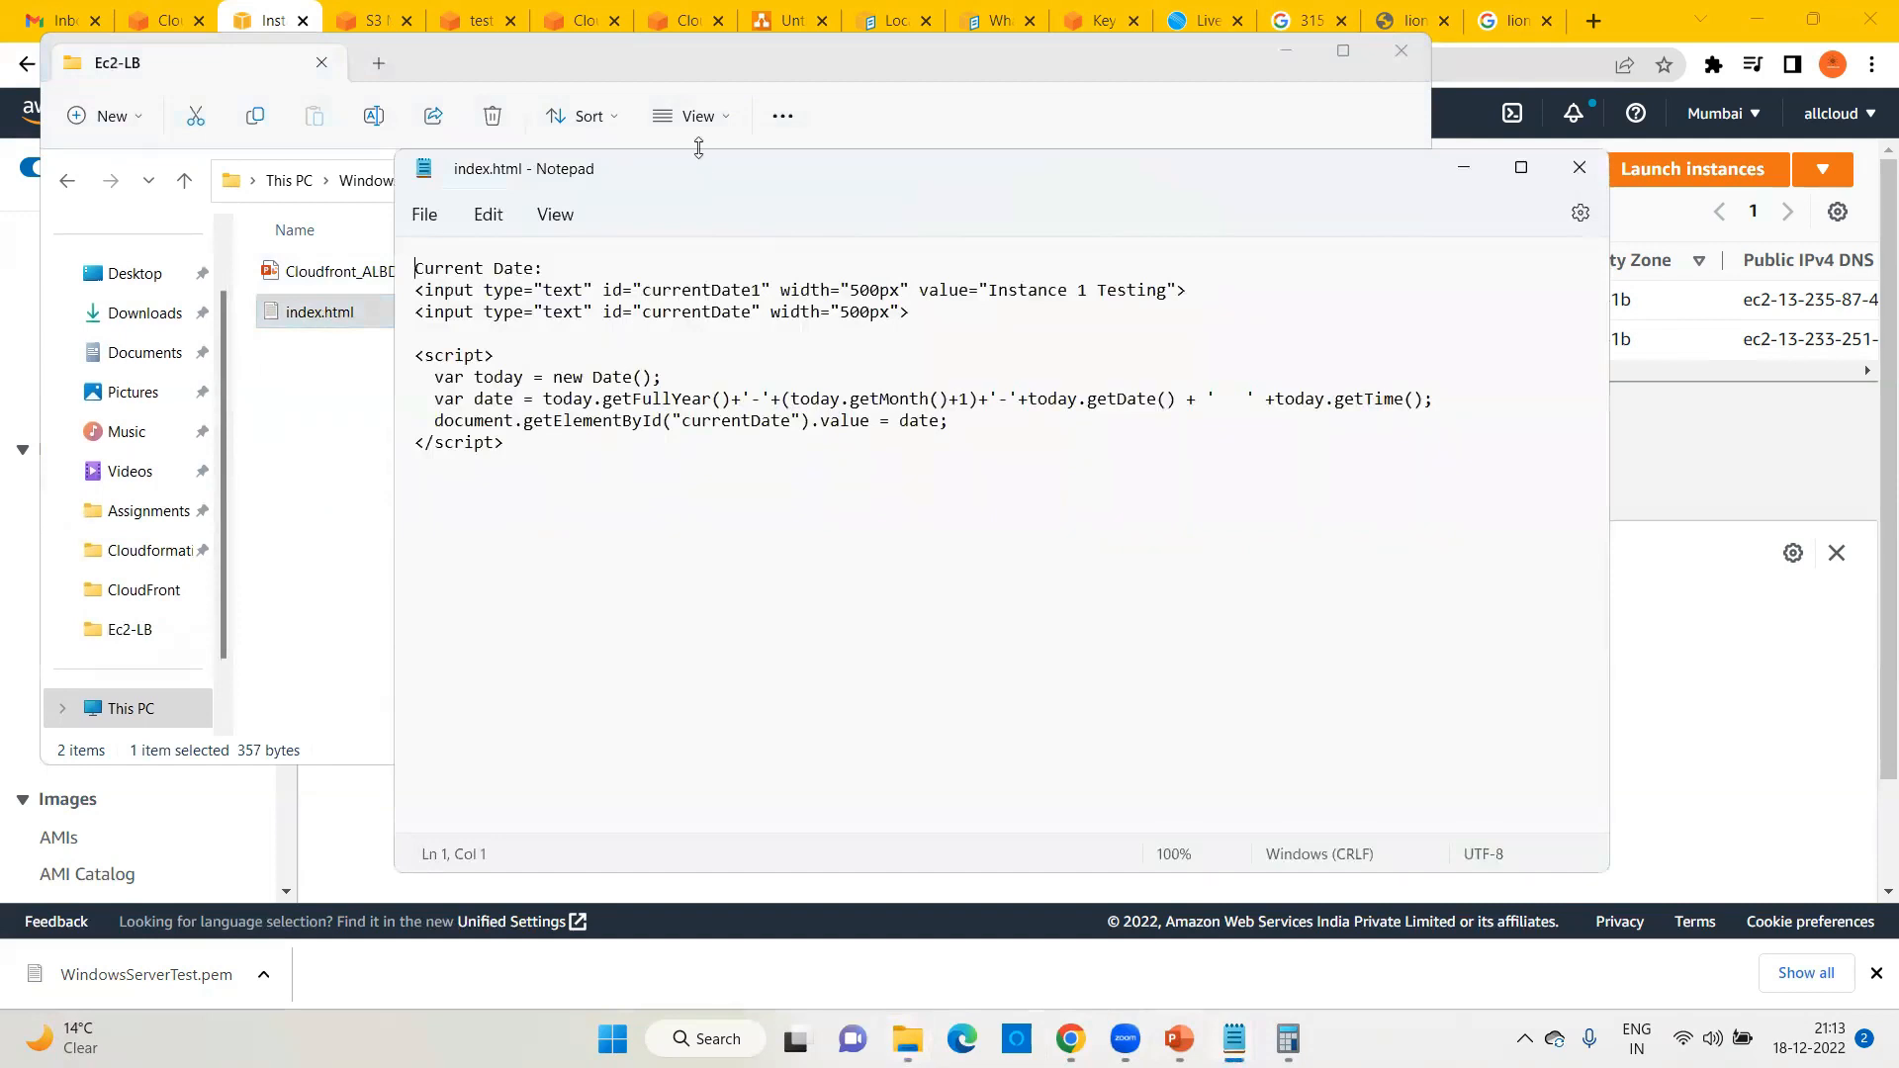
Step: Examine the two text input lines in index.html, comparing the currentDate1 and currentDate ids and the Instance 1 Testing value
{"action": "left_click_drag", "start_coordinate": [689, 178], "coordinate": [689, 190]}
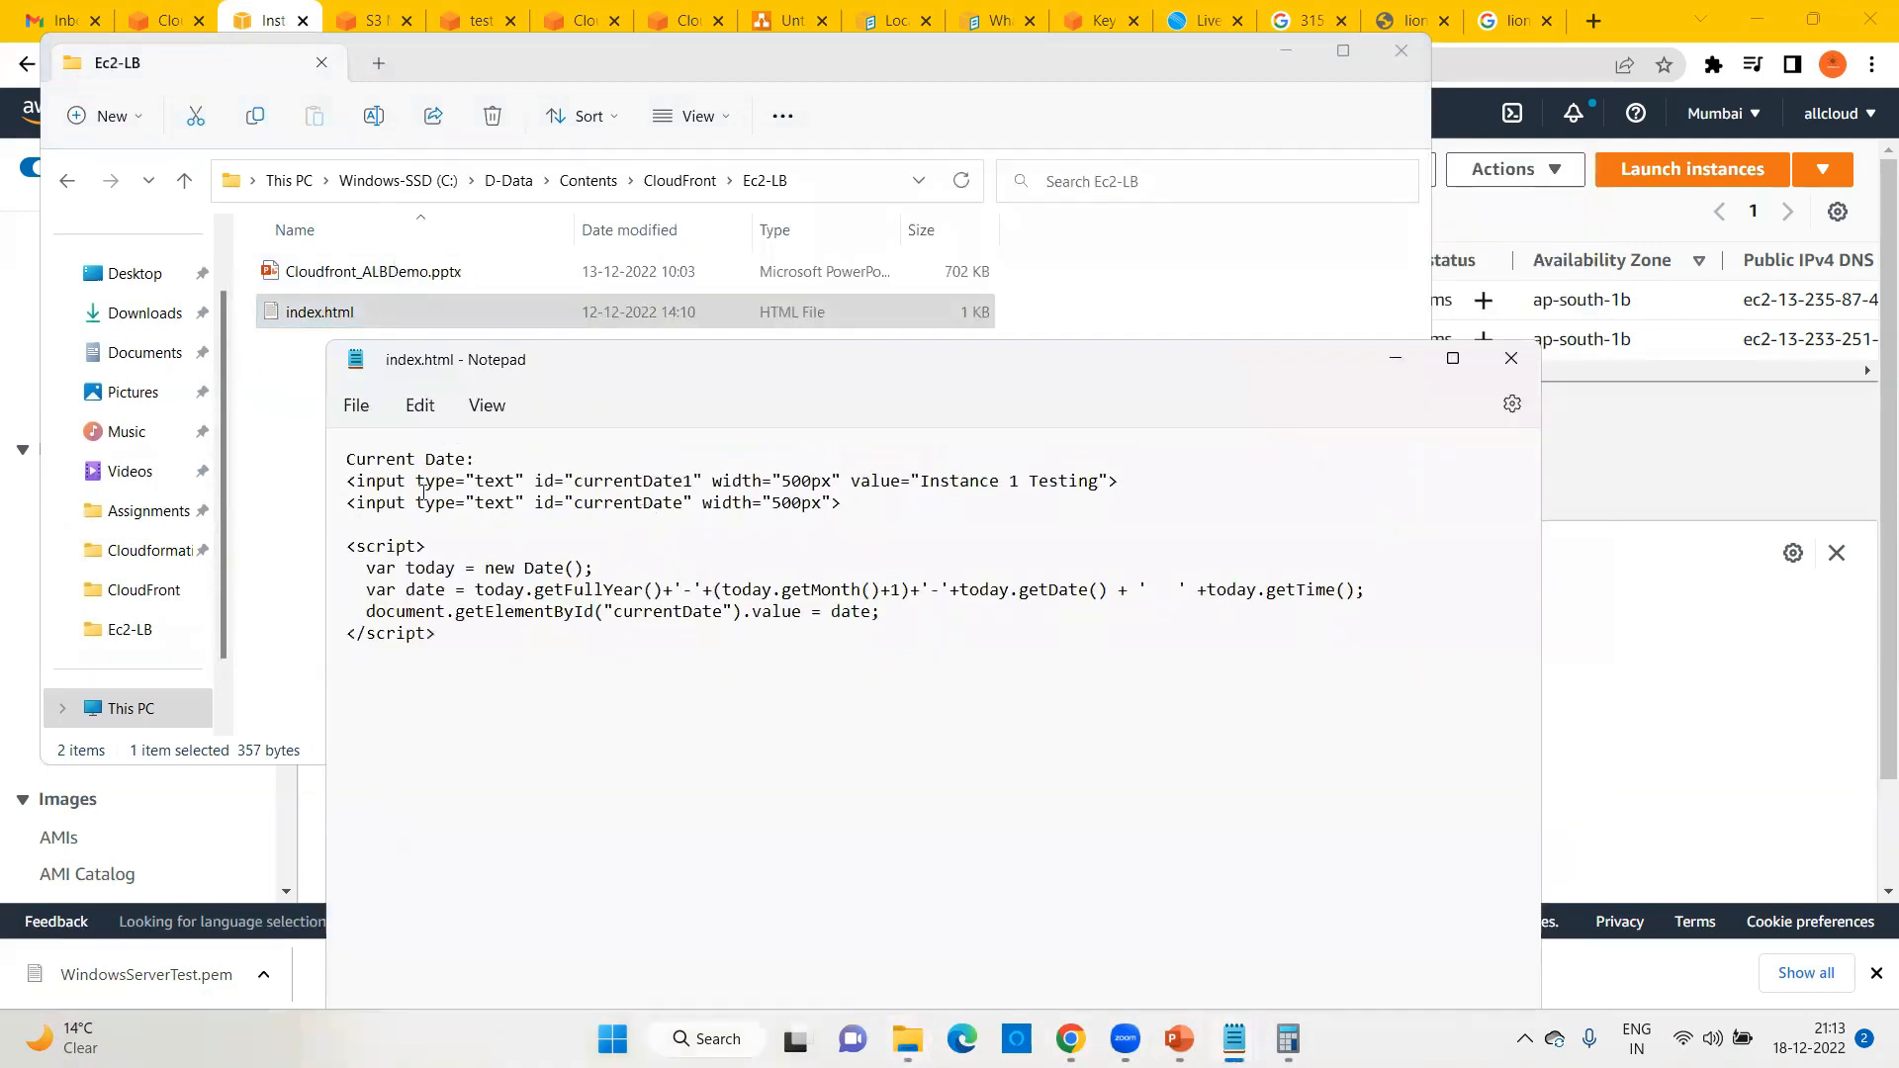
{"action": "left_click_drag", "start_coordinate": [415, 481], "coordinate": [879, 507]}
{"action": "left_click", "coordinate": [734, 521]}
{"action": "left_click_drag", "start_coordinate": [923, 481], "coordinate": [1101, 481]}
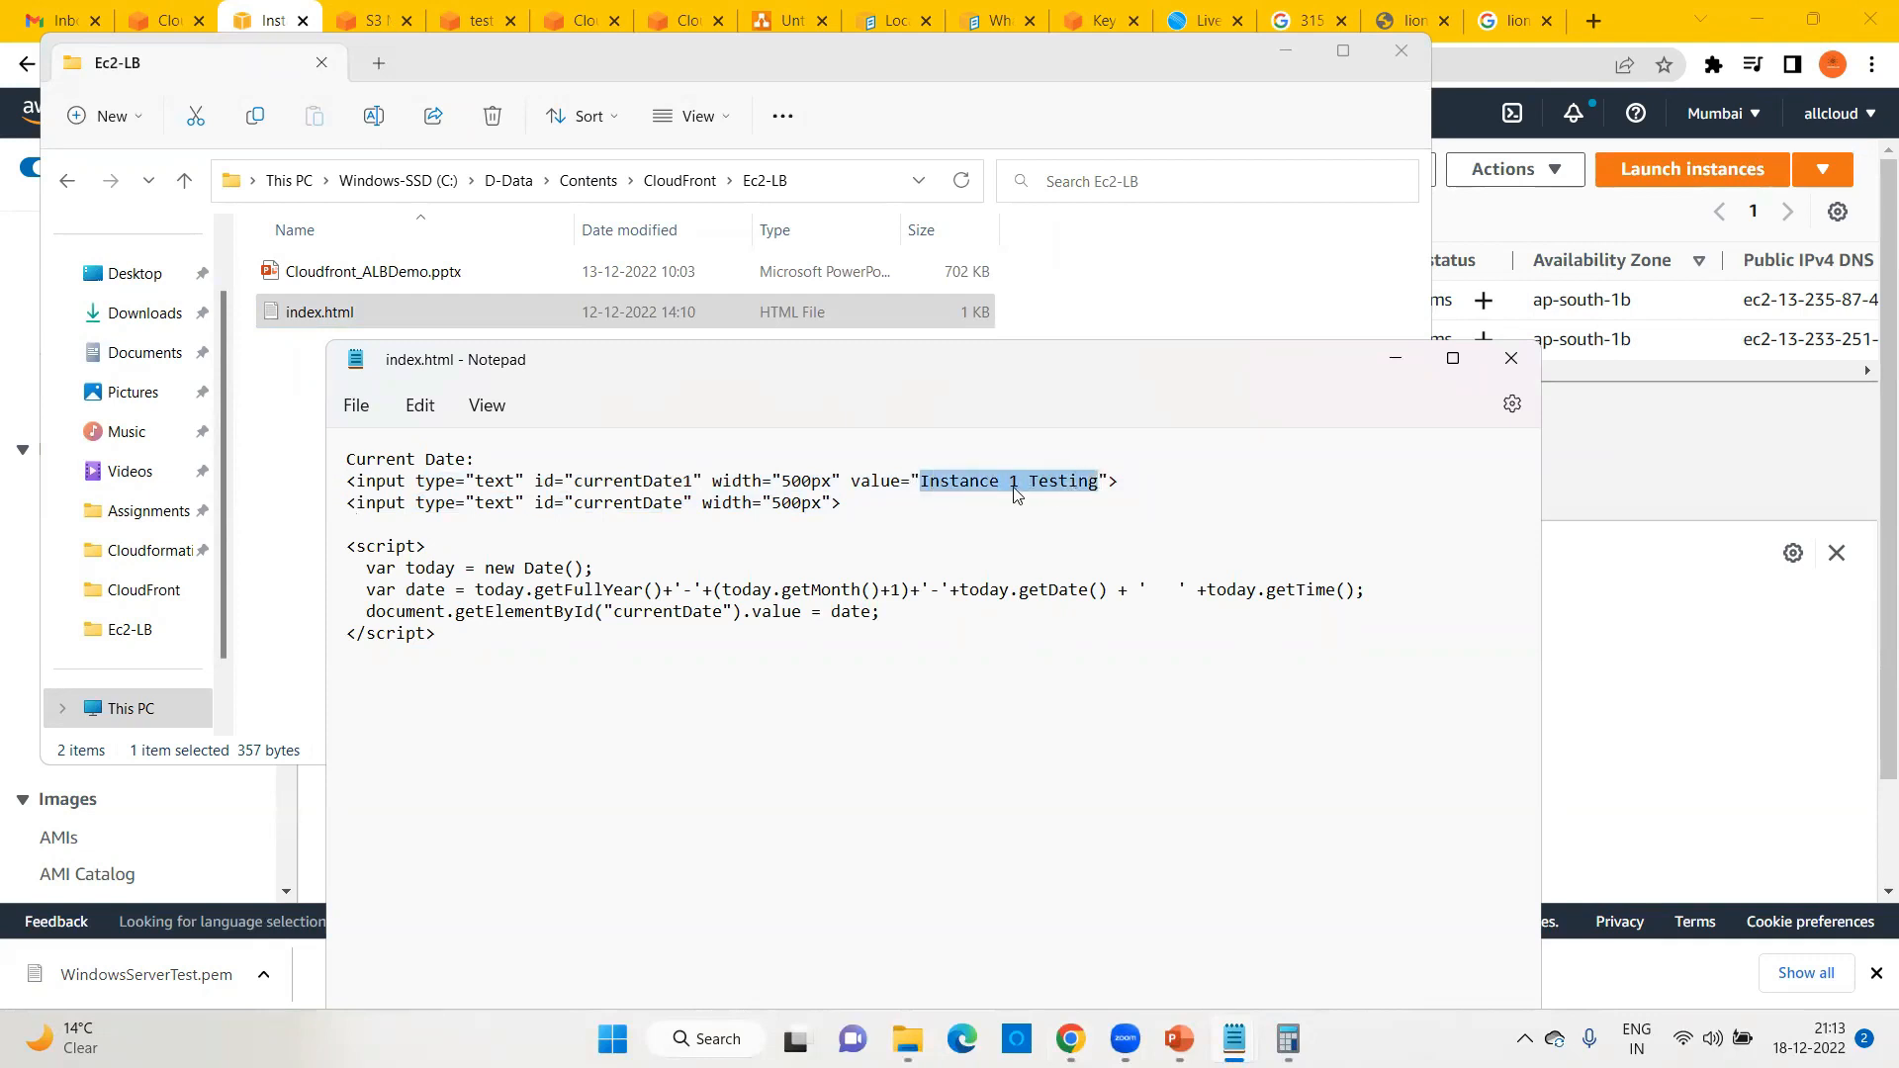
{"action": "double_click", "coordinate": [627, 503]}
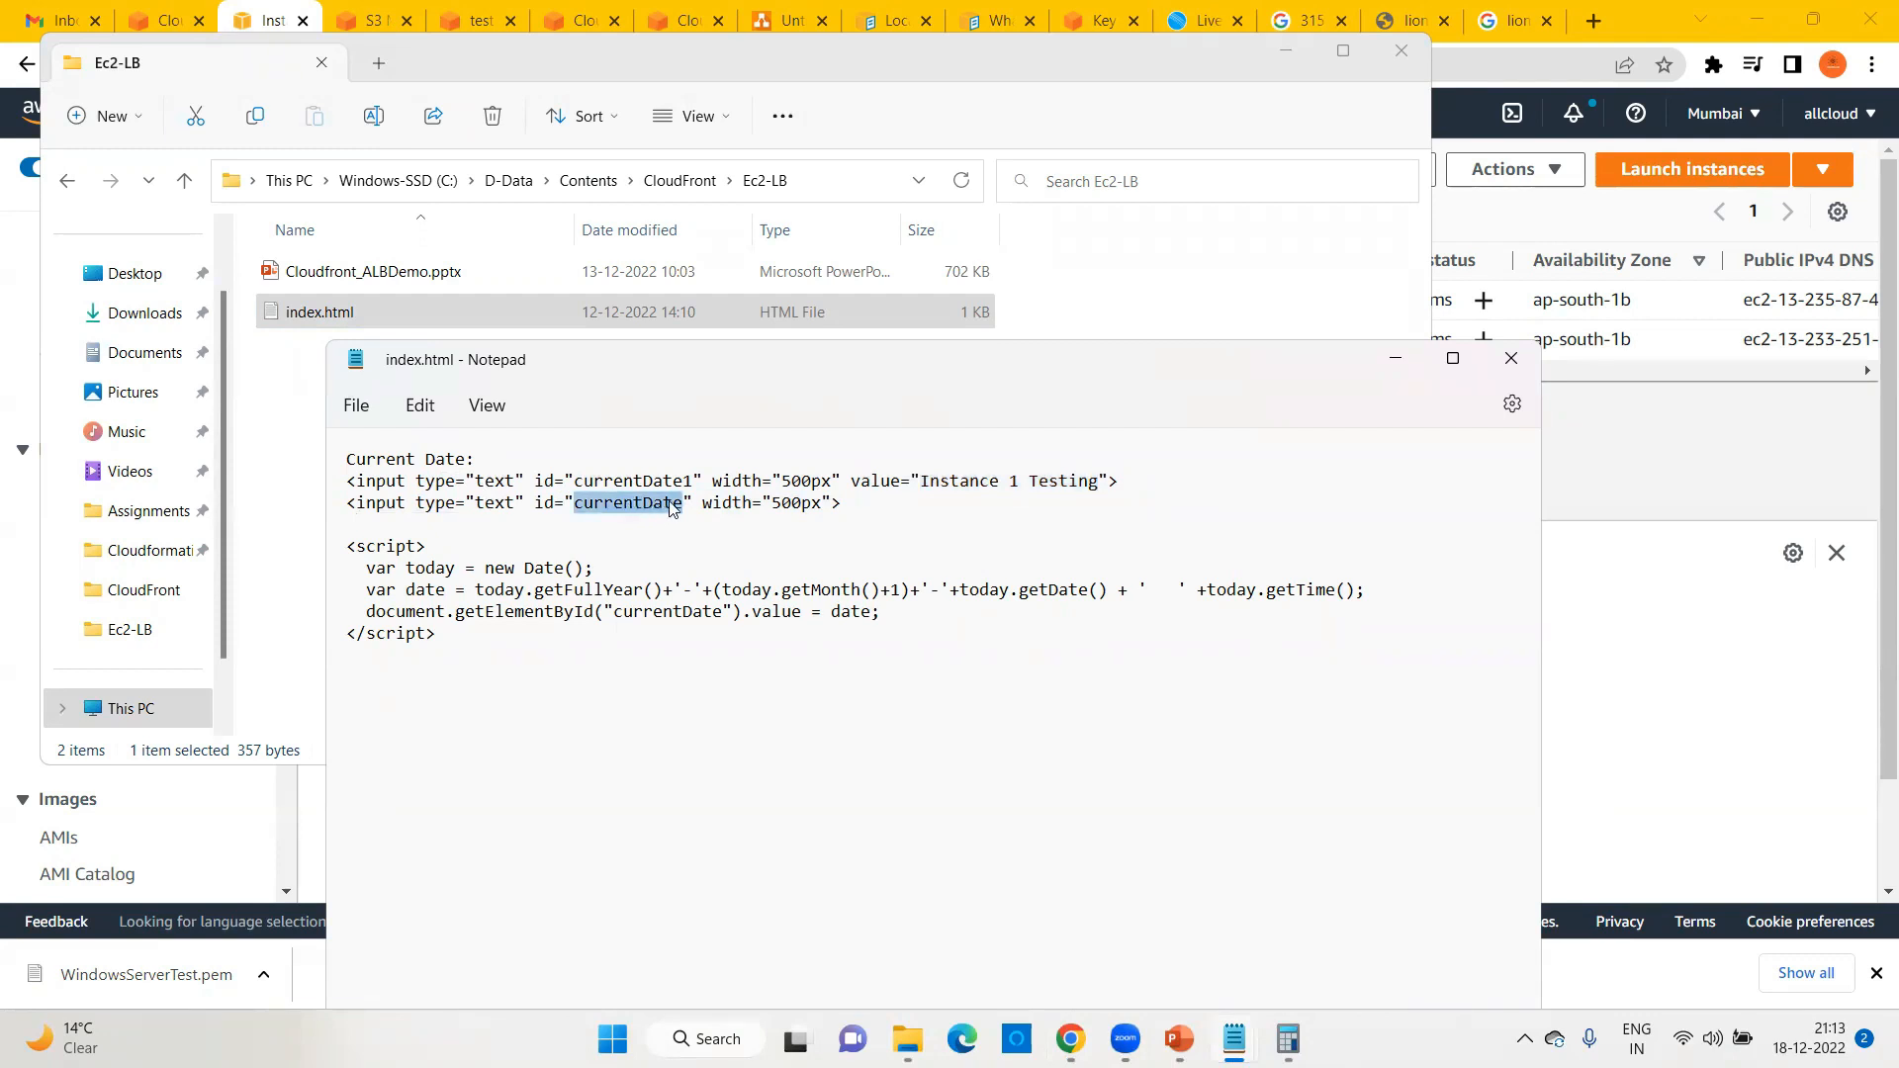
{"action": "left_click_drag", "start_coordinate": [694, 481], "coordinate": [576, 485]}
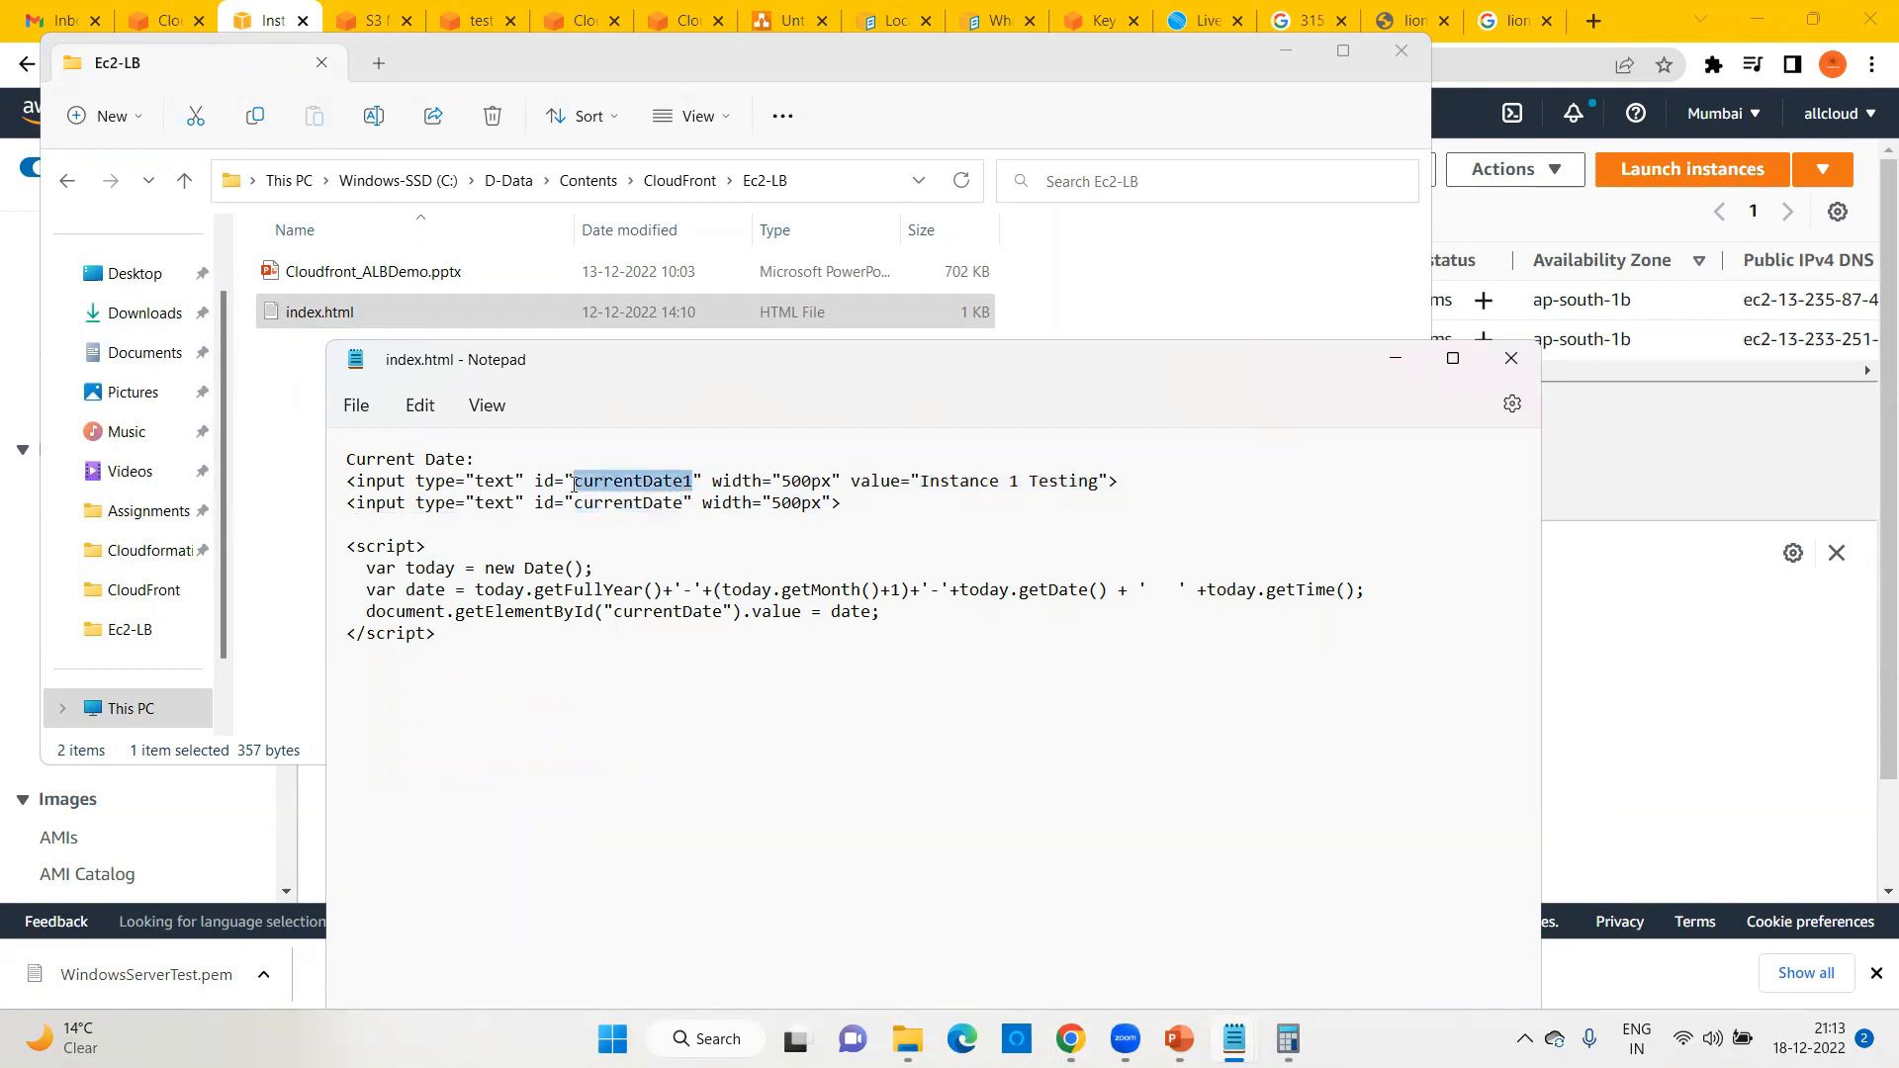
{"action": "left_click", "coordinate": [626, 503]}
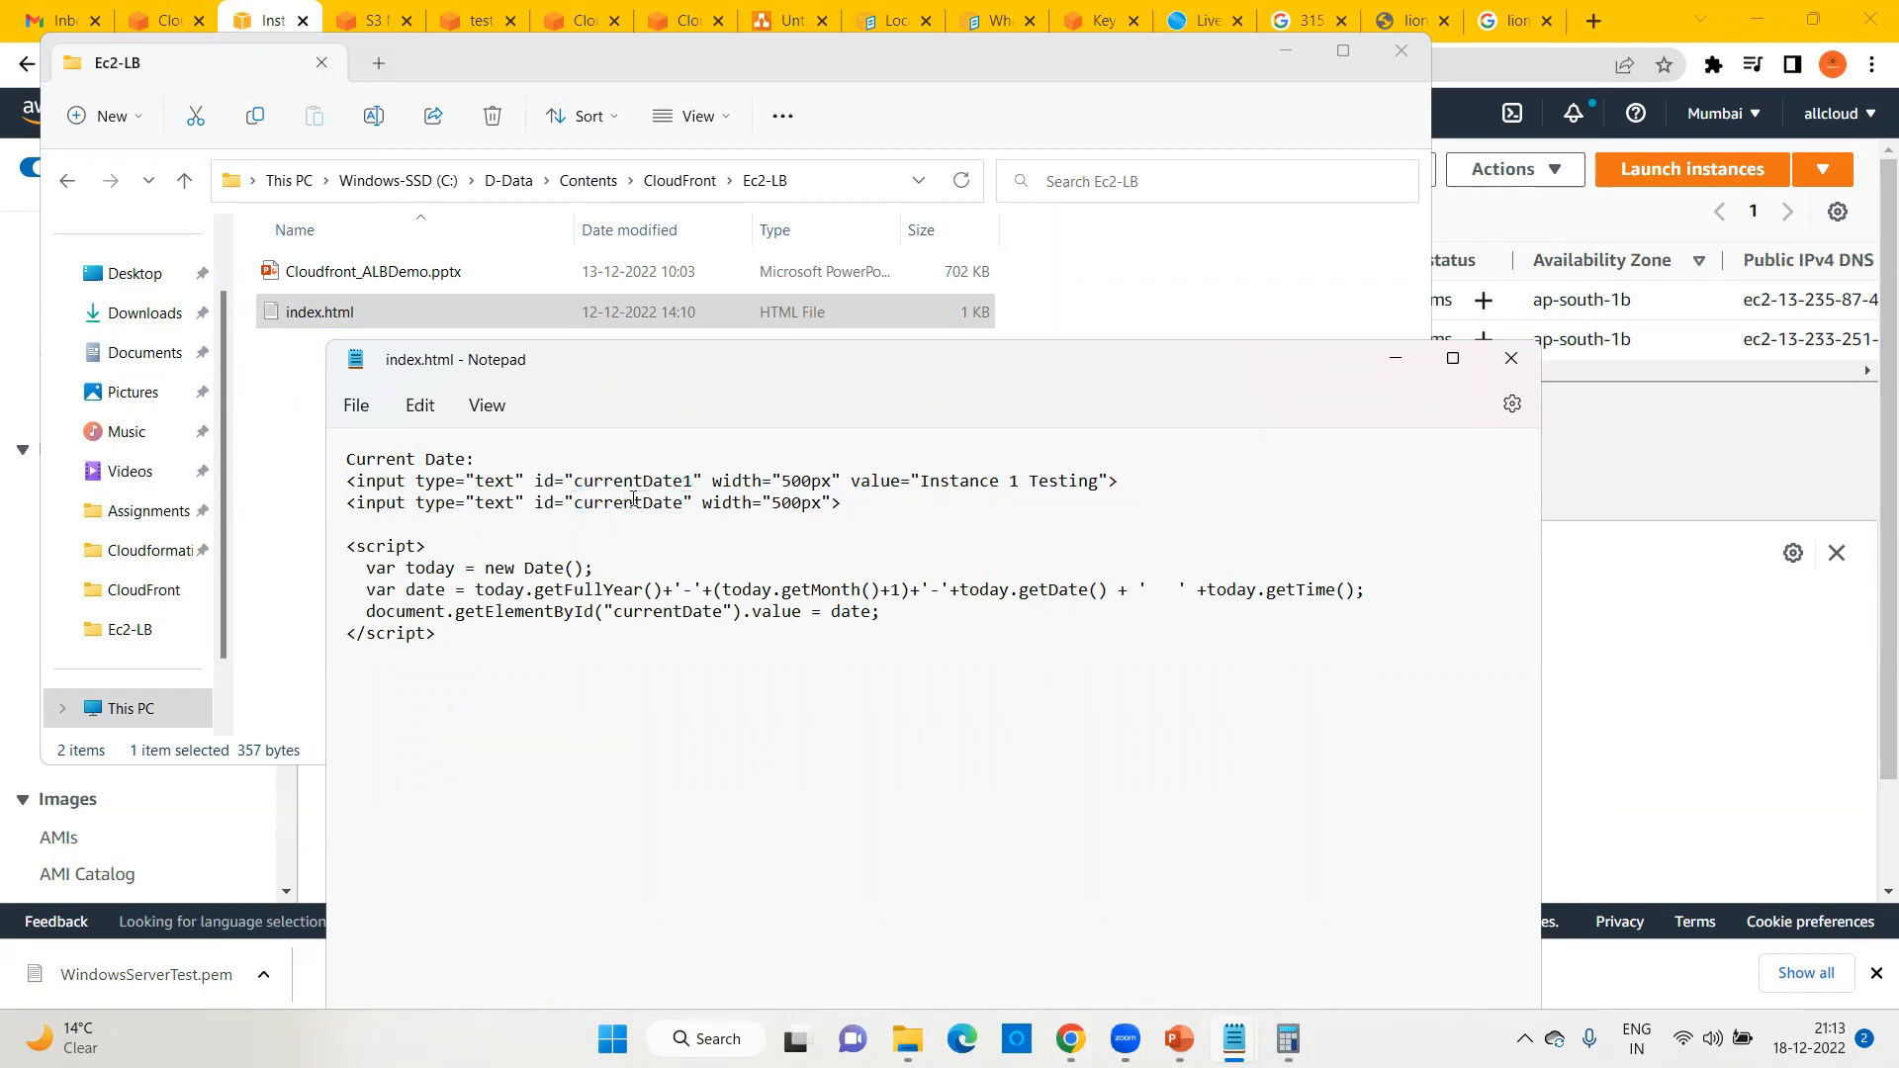
{"action": "double_click", "coordinate": [632, 503]}
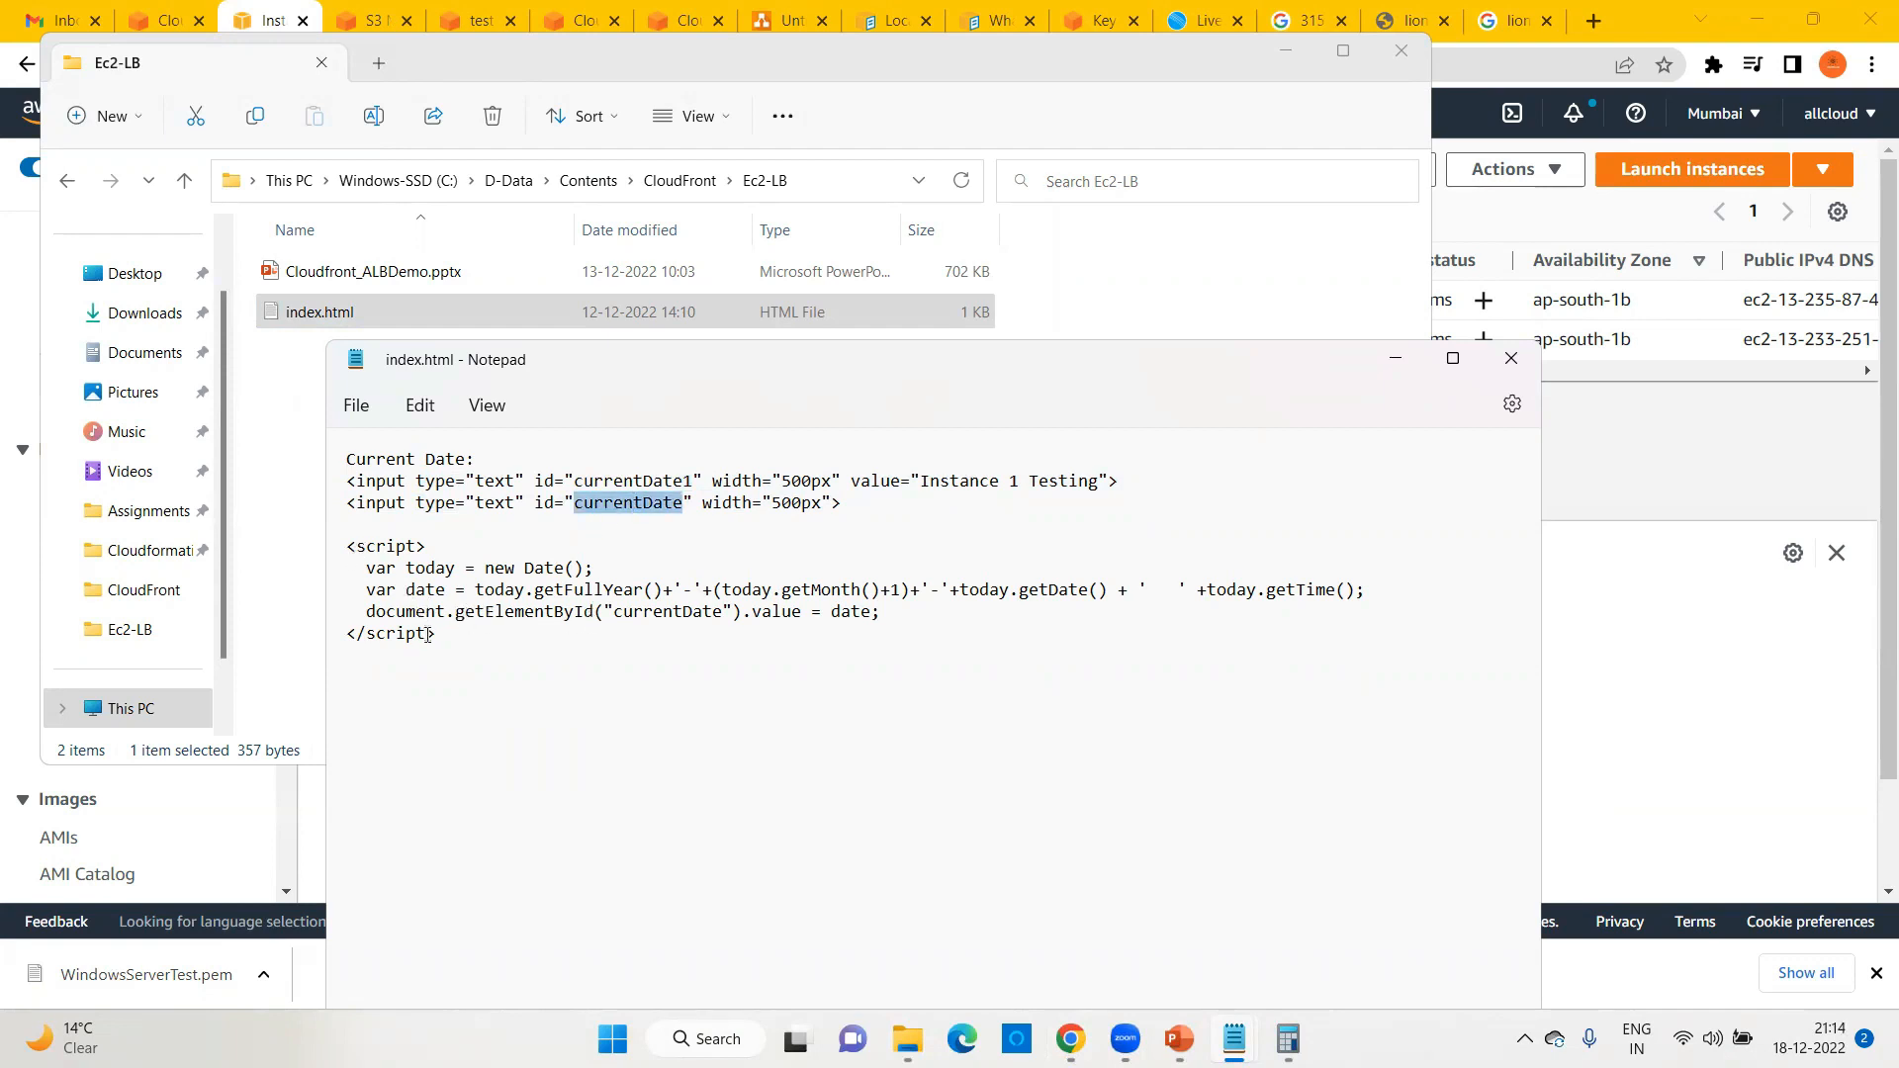
Step: Review the script block in index.html and how it assigns the date to the currentDate field
{"action": "left_click_drag", "start_coordinate": [1062, 615], "coordinate": [333, 548]}
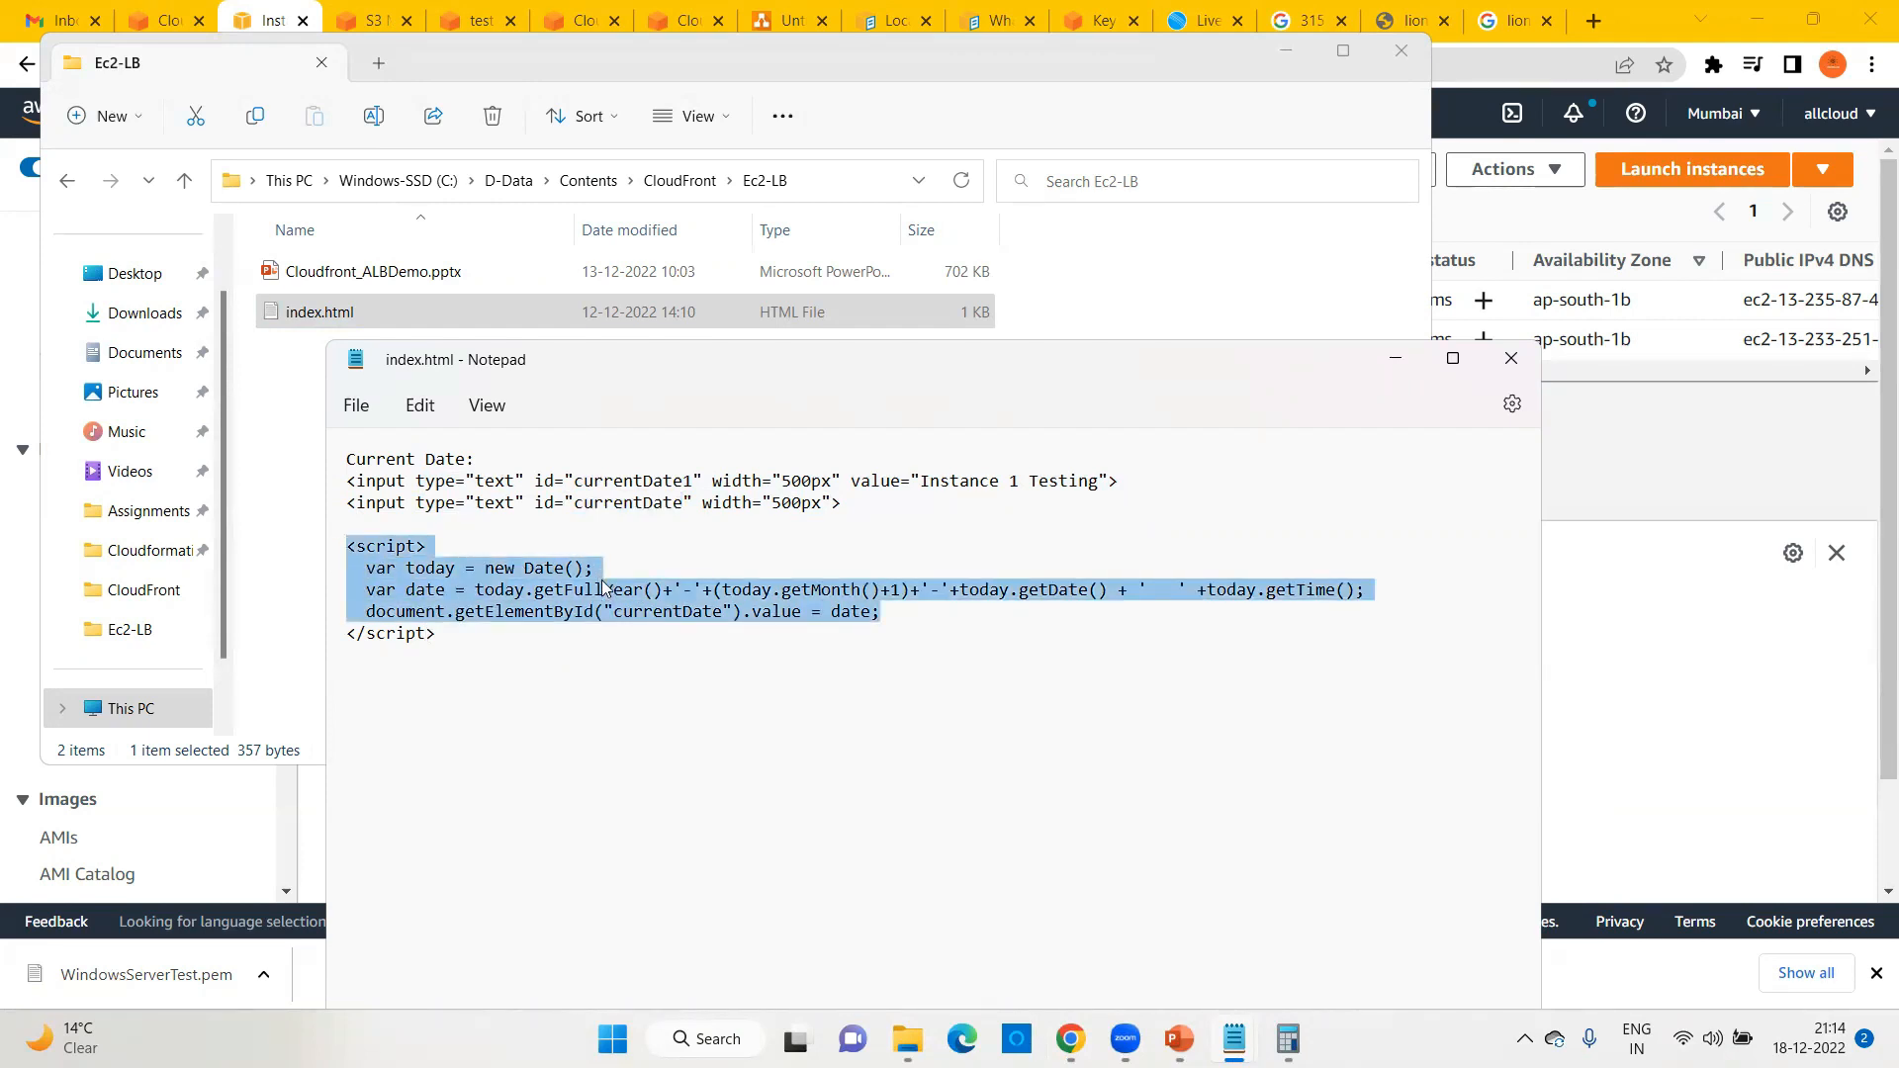
{"action": "left_click", "coordinate": [566, 629]}
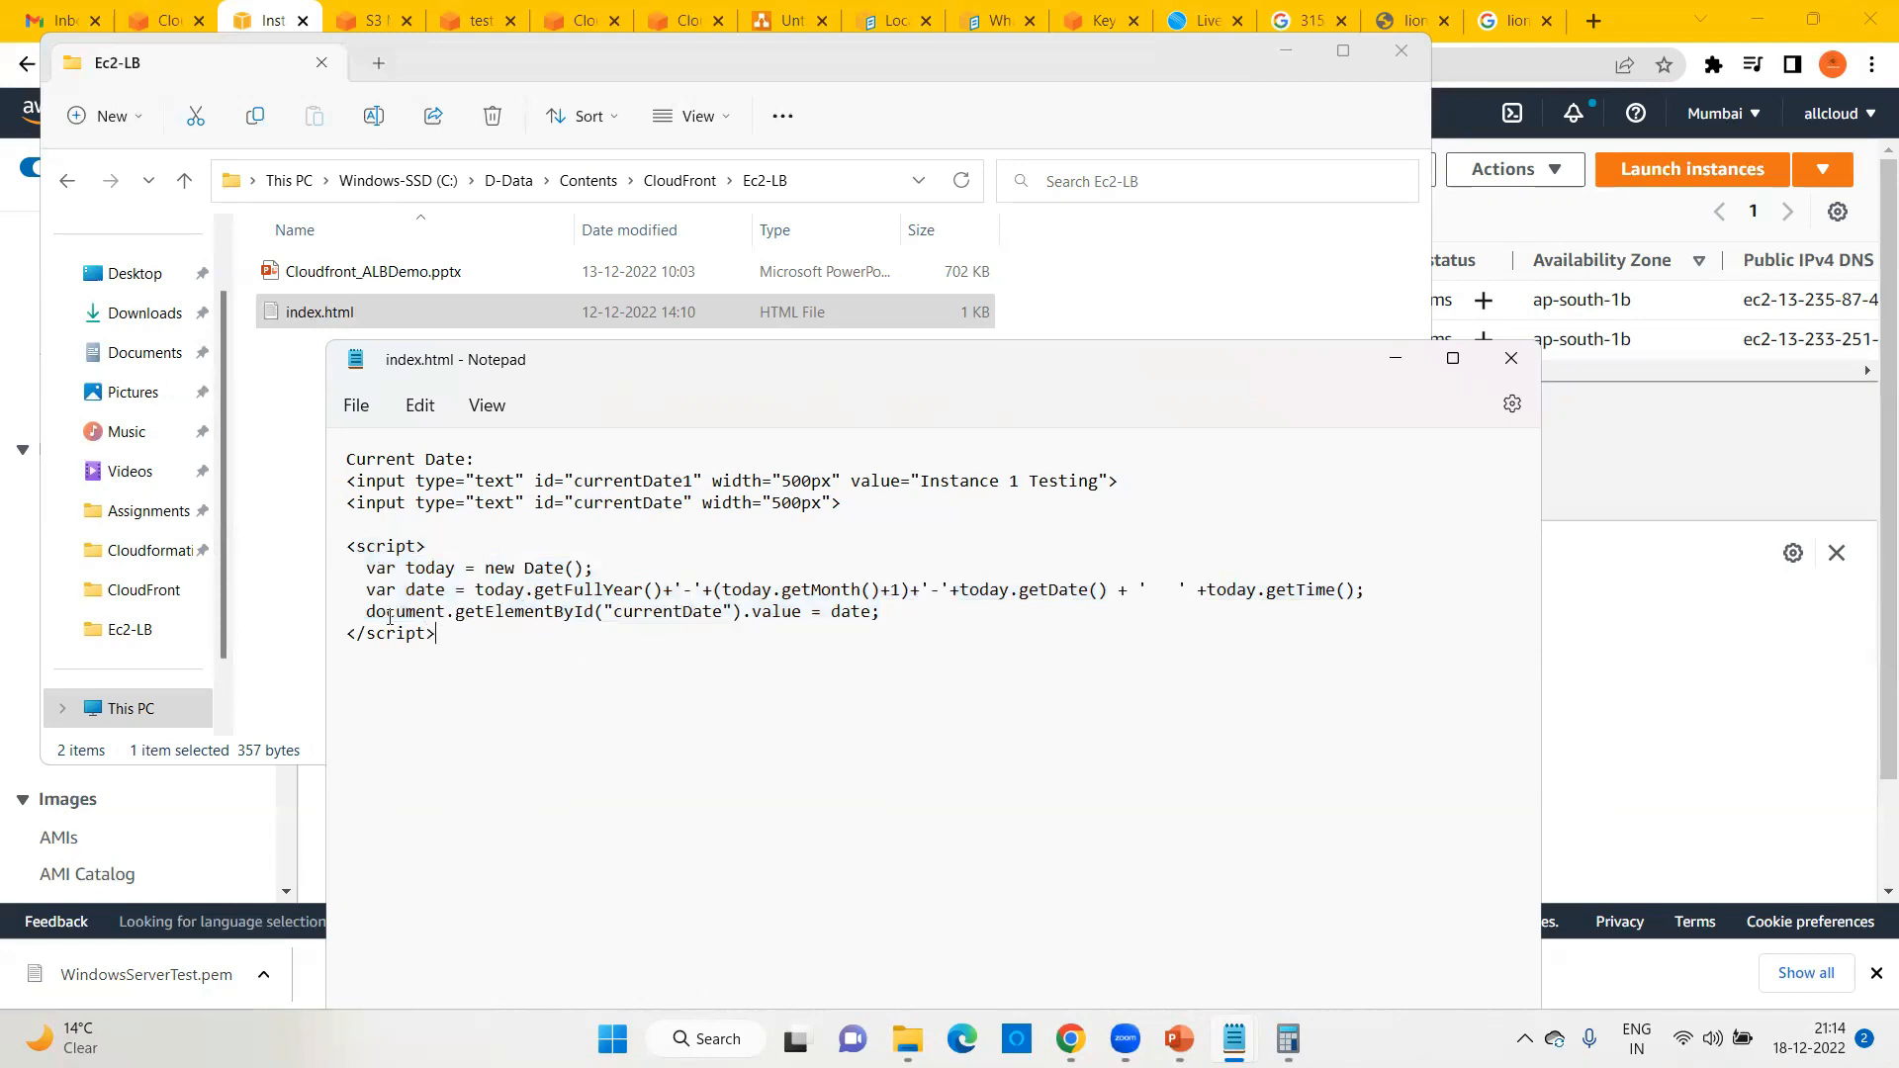
{"action": "left_click_drag", "start_coordinate": [579, 507], "coordinate": [686, 504]}
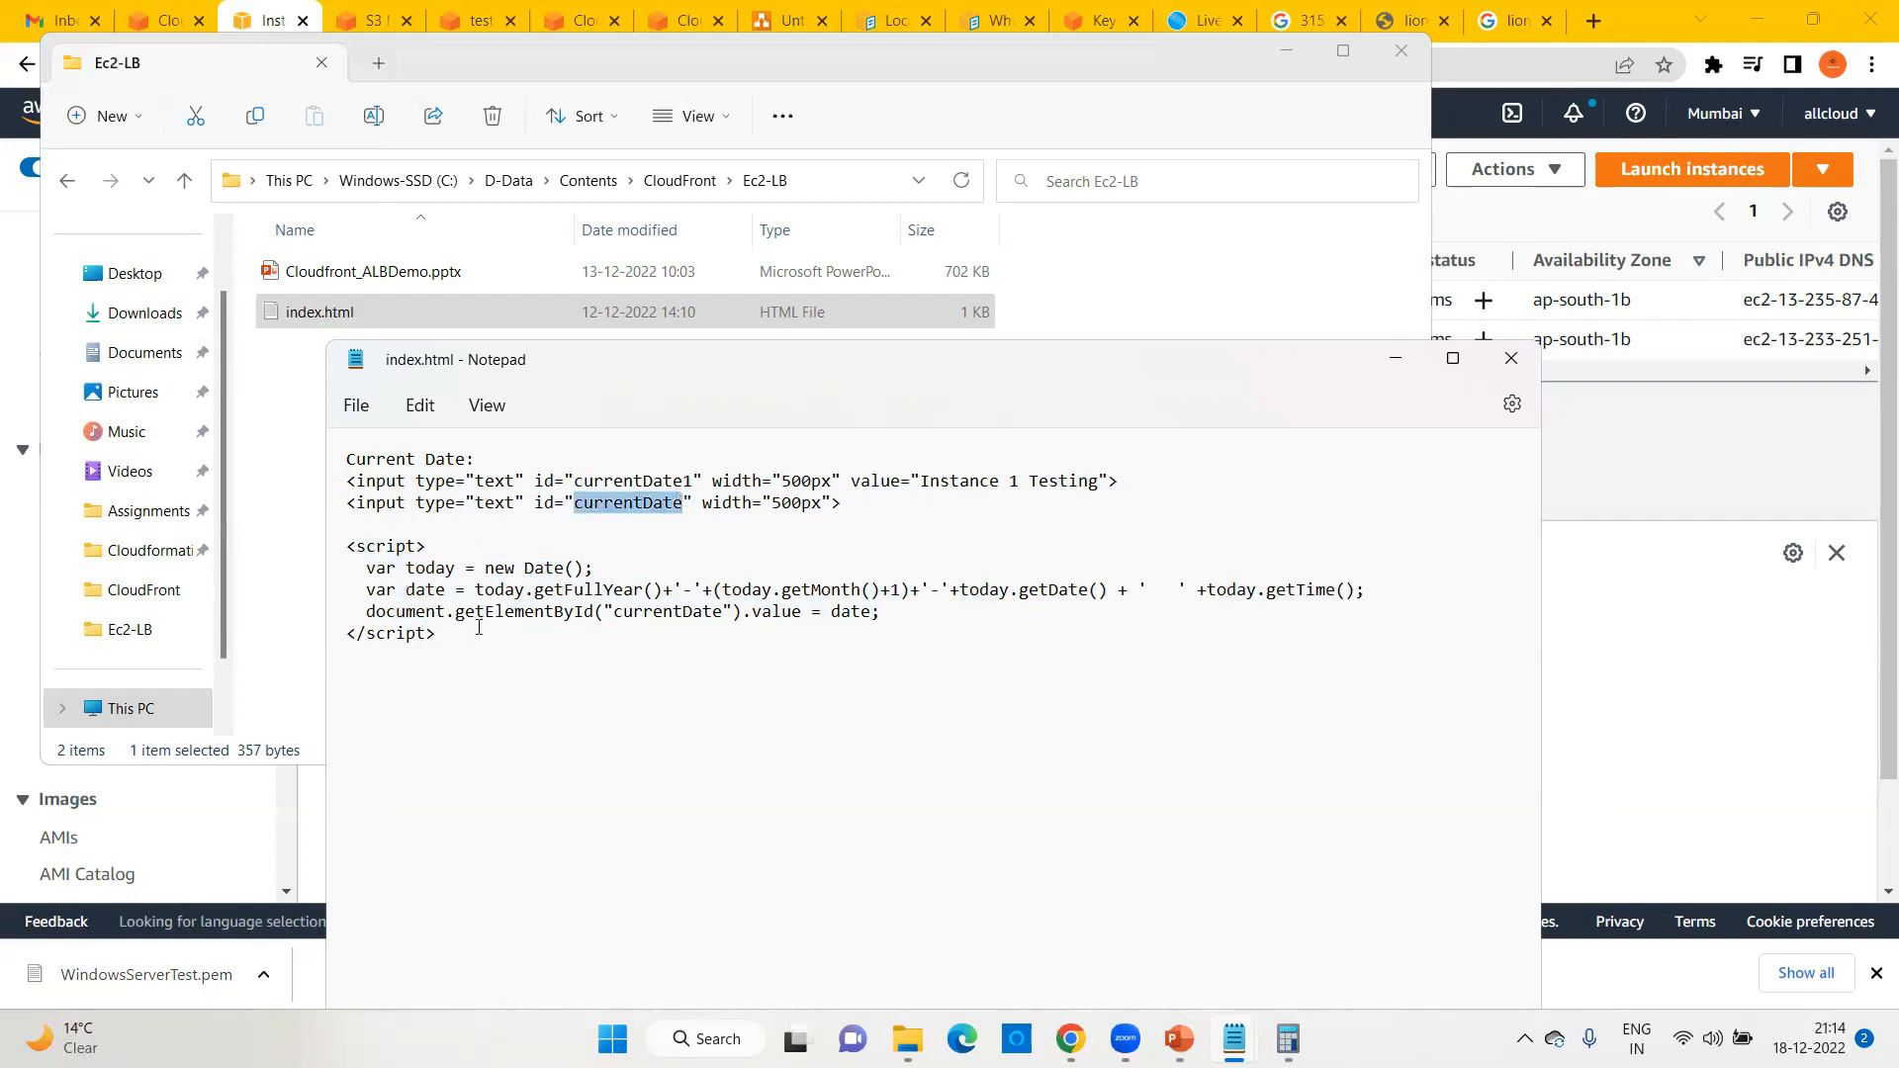
{"action": "double_click", "coordinate": [645, 612]}
{"action": "double_click", "coordinate": [789, 611]}
{"action": "double_click", "coordinate": [839, 612]}
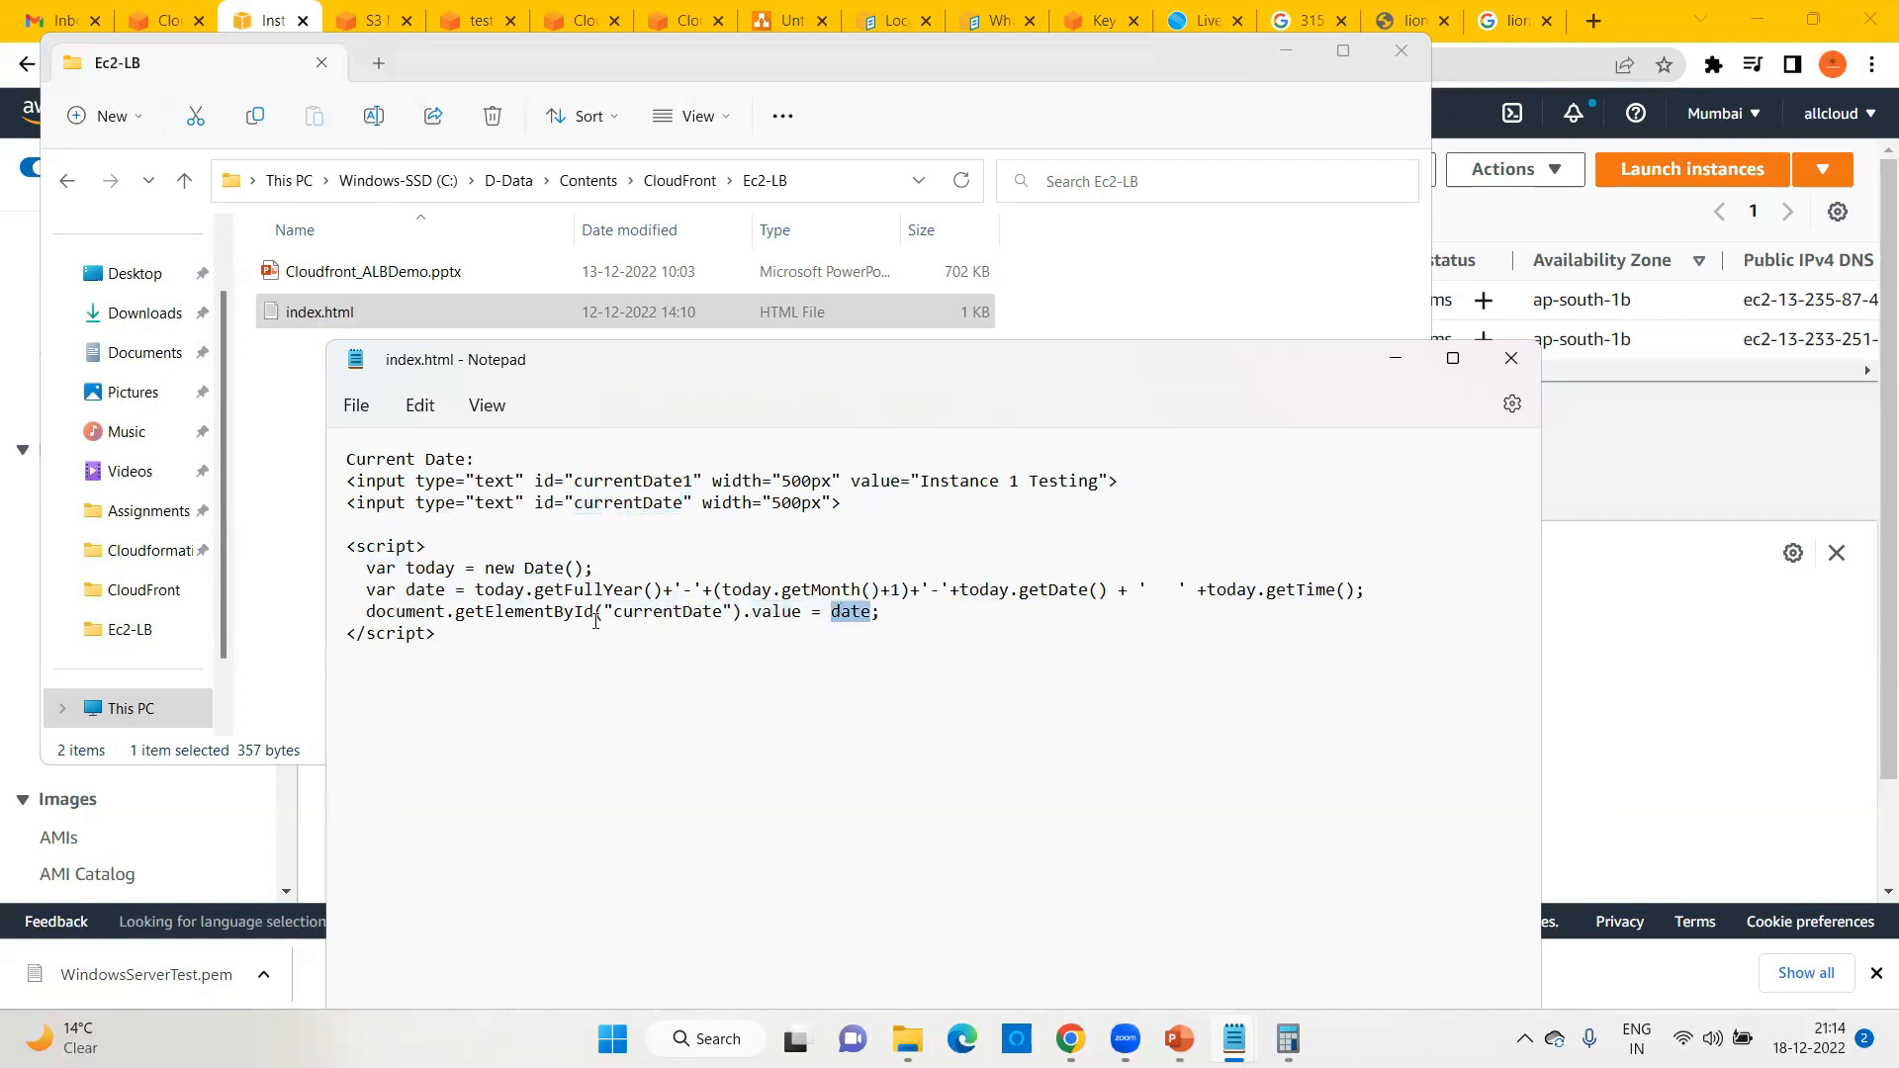
Step: Examine how the date variable is built from the getFullYear, getMonth, getDate and getTime calls
{"action": "left_click_drag", "start_coordinate": [386, 586], "coordinate": [1381, 594]}
{"action": "left_click", "coordinate": [555, 591]}
{"action": "double_click", "coordinate": [568, 590]}
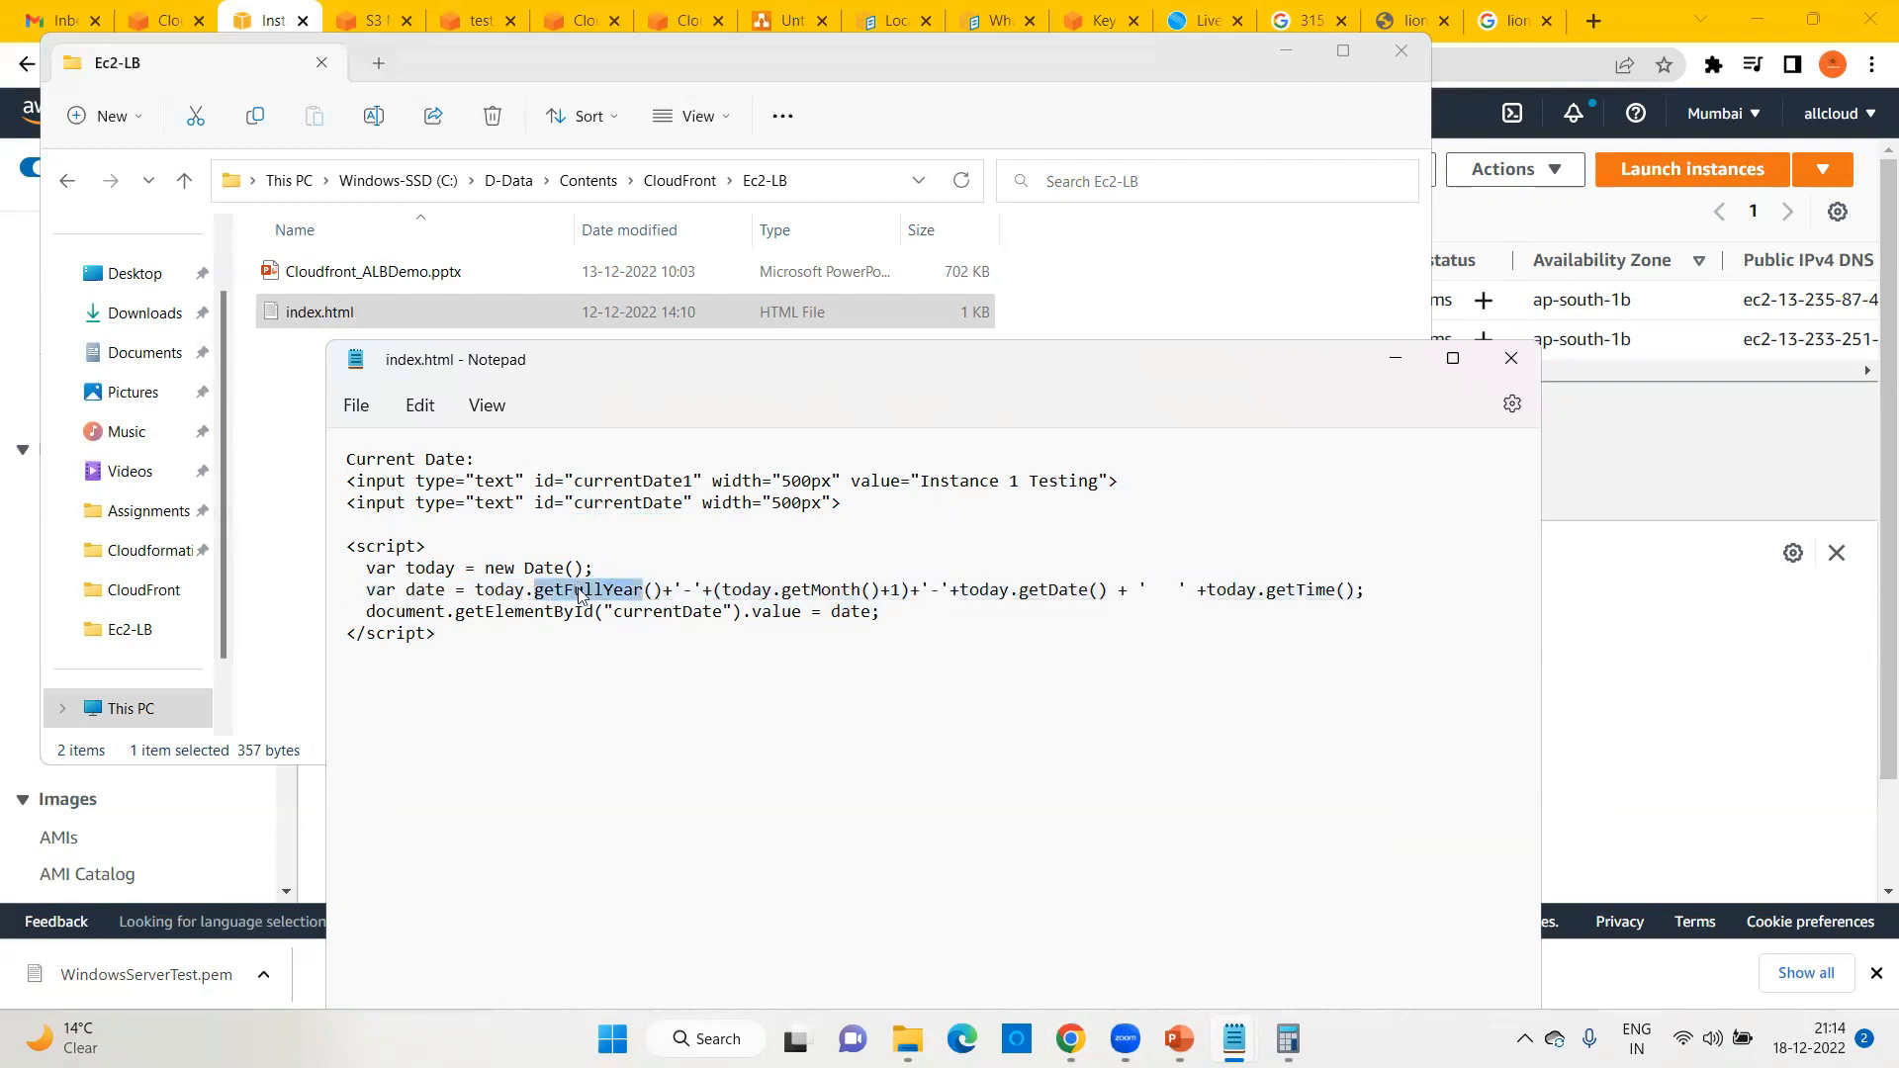
{"action": "left_click", "coordinate": [820, 590]}
{"action": "double_click", "coordinate": [821, 591]}
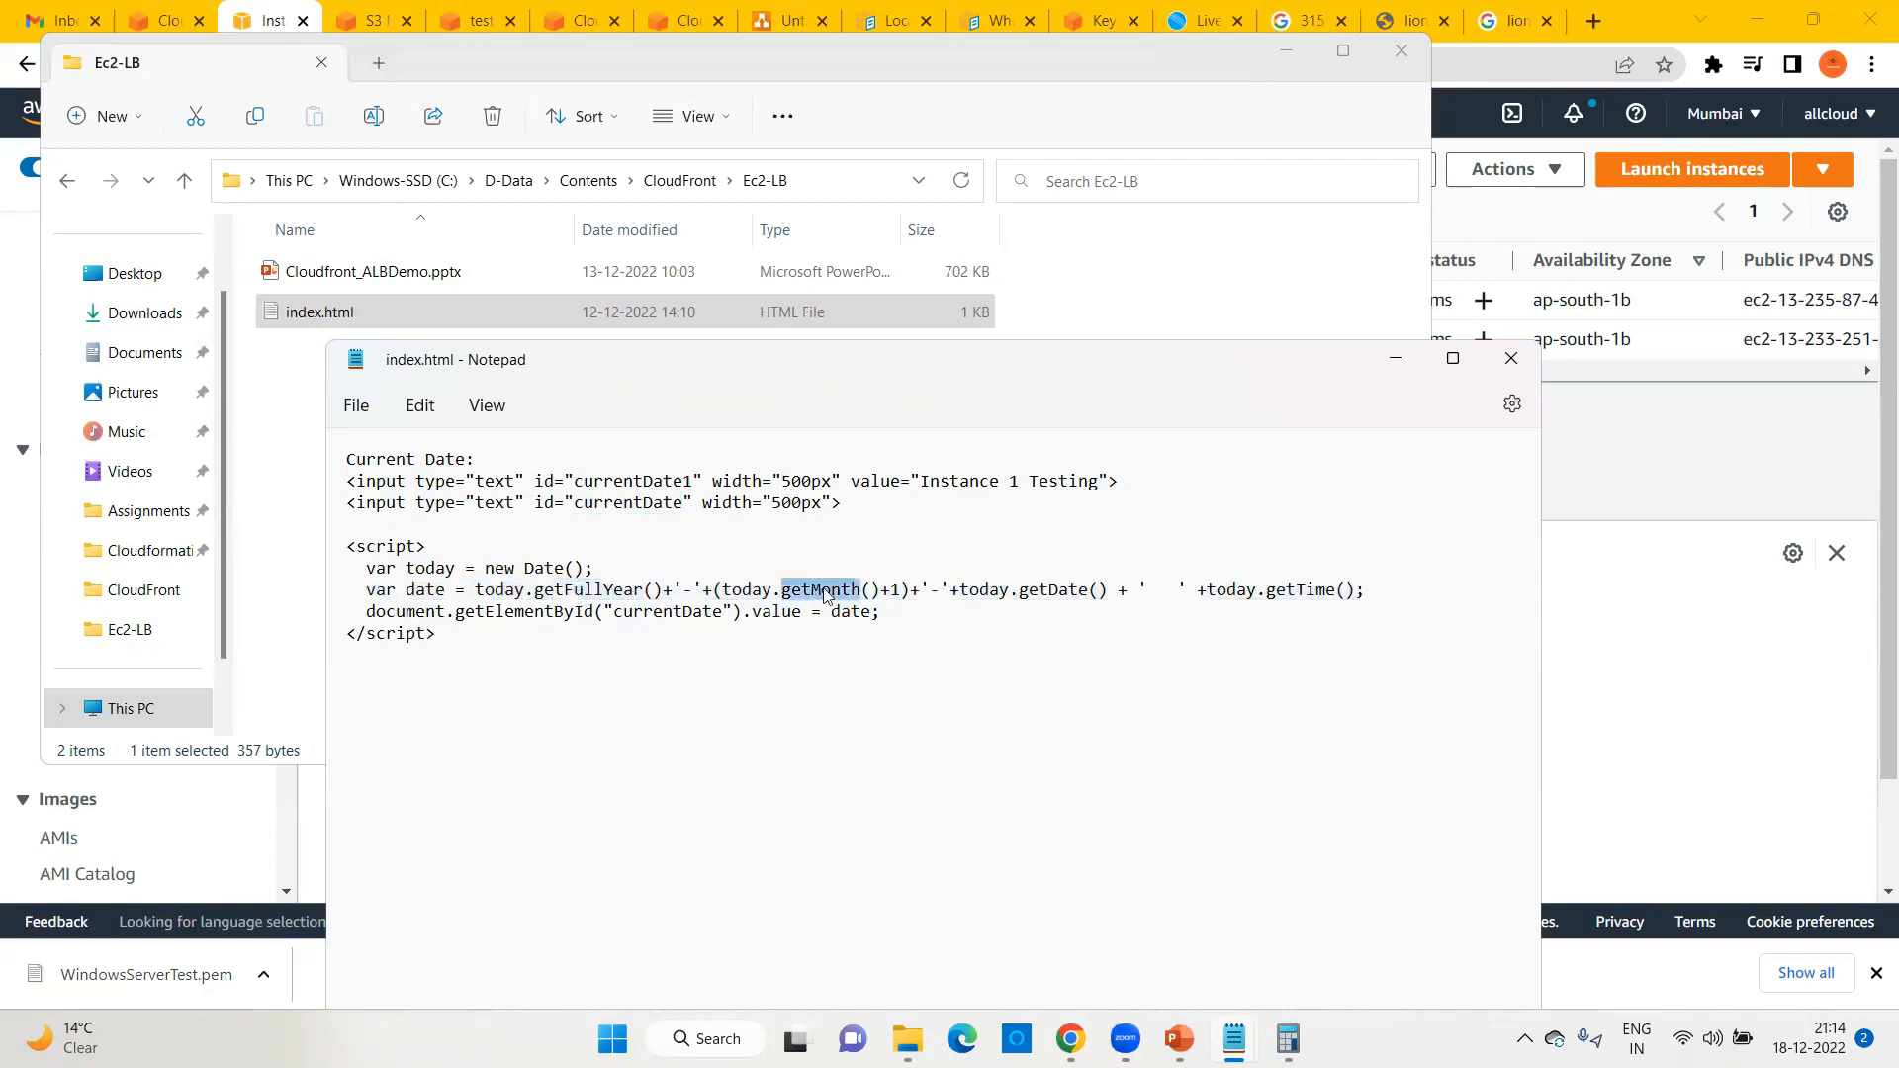
{"action": "double_click", "coordinate": [1062, 605]}
{"action": "left_click", "coordinate": [1260, 591]}
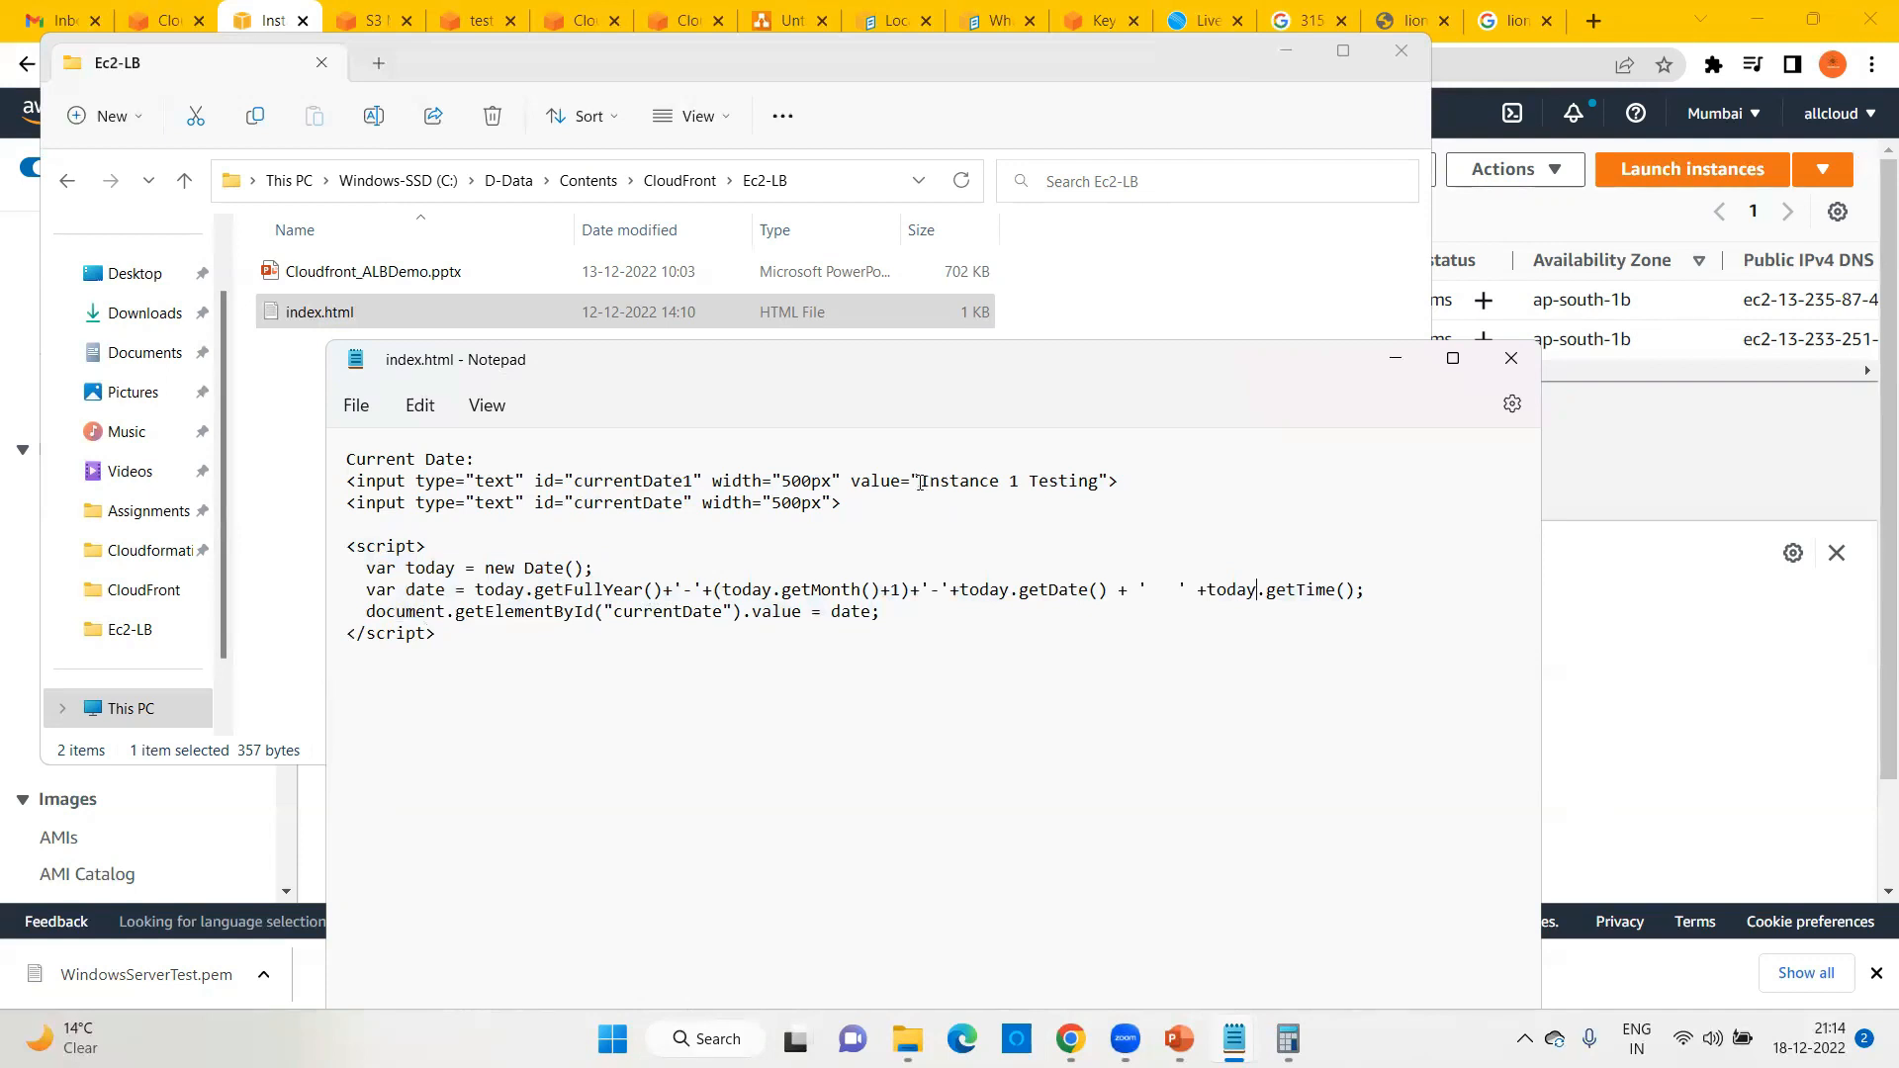
Step: Try changing the instance number in the first input's value to 2, and undo the edit
{"action": "left_click_drag", "start_coordinate": [922, 482], "coordinate": [1025, 482]}
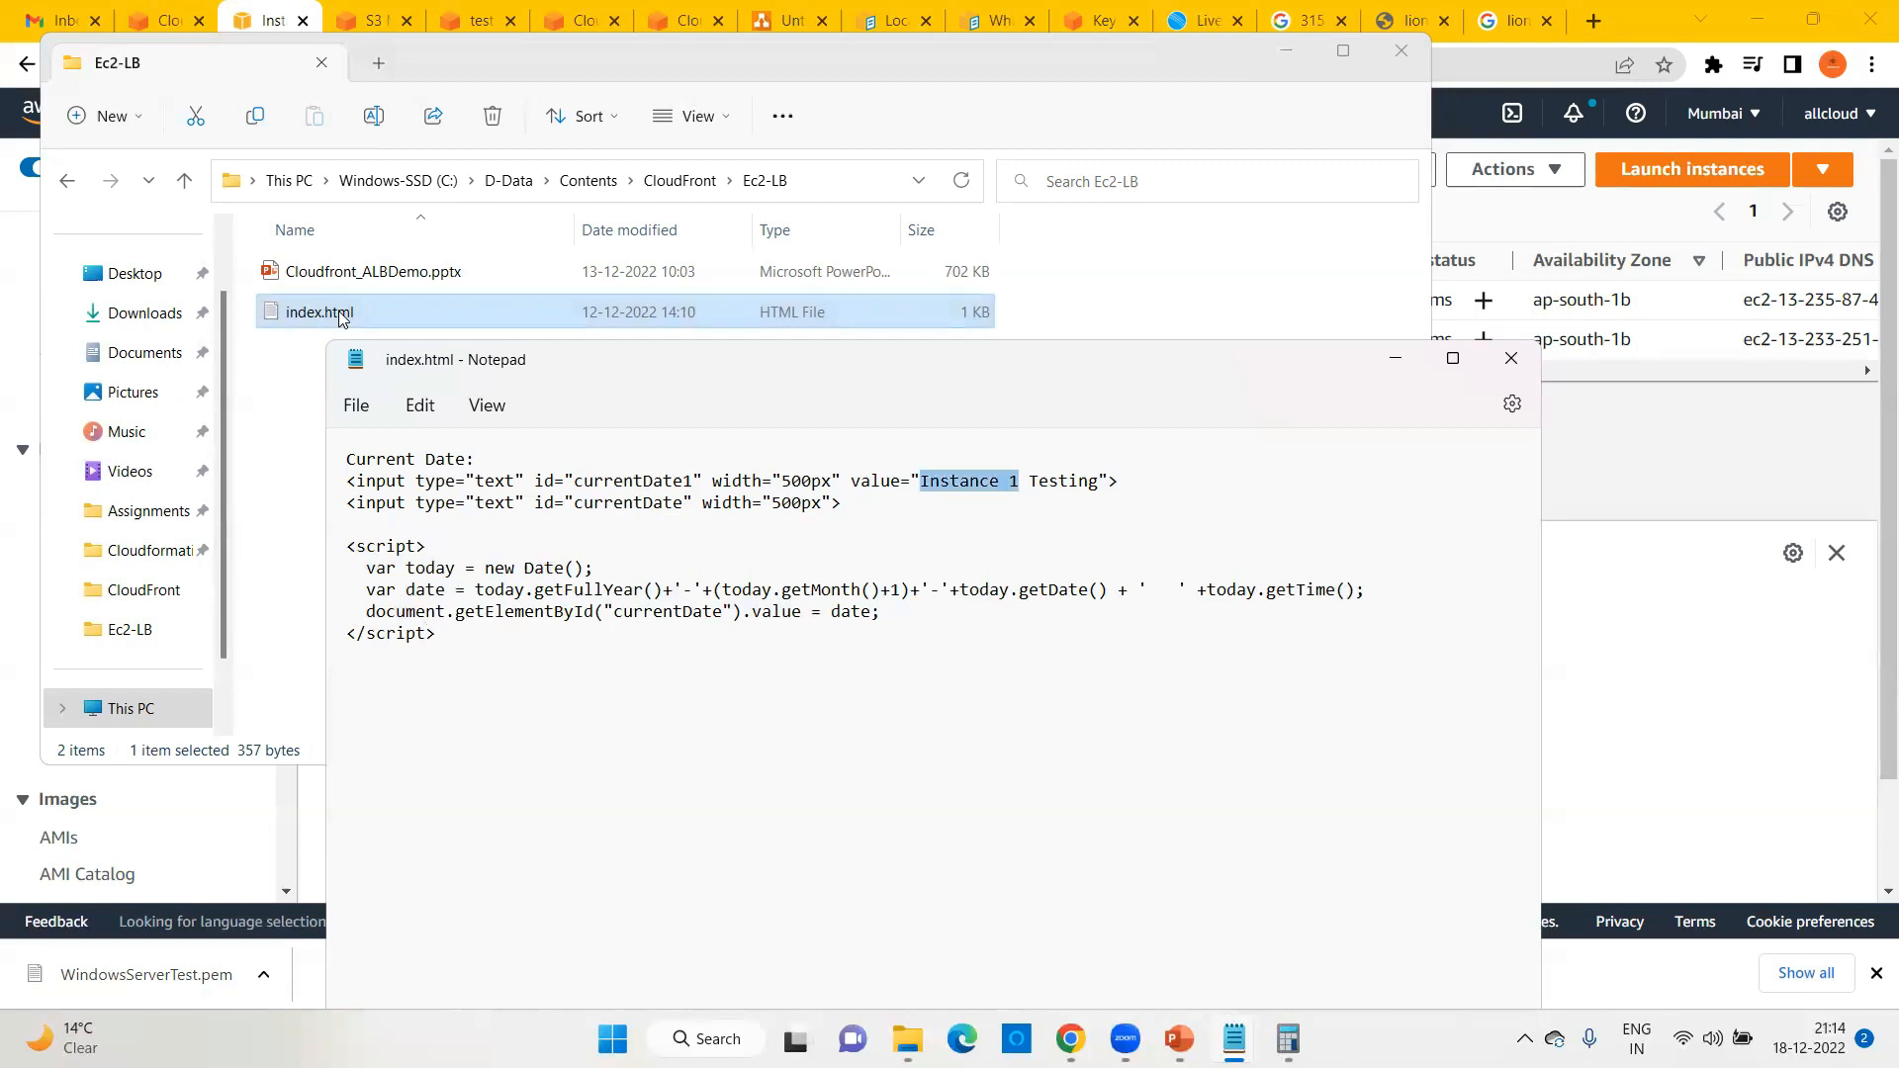
{"action": "left_click", "coordinate": [896, 534]}
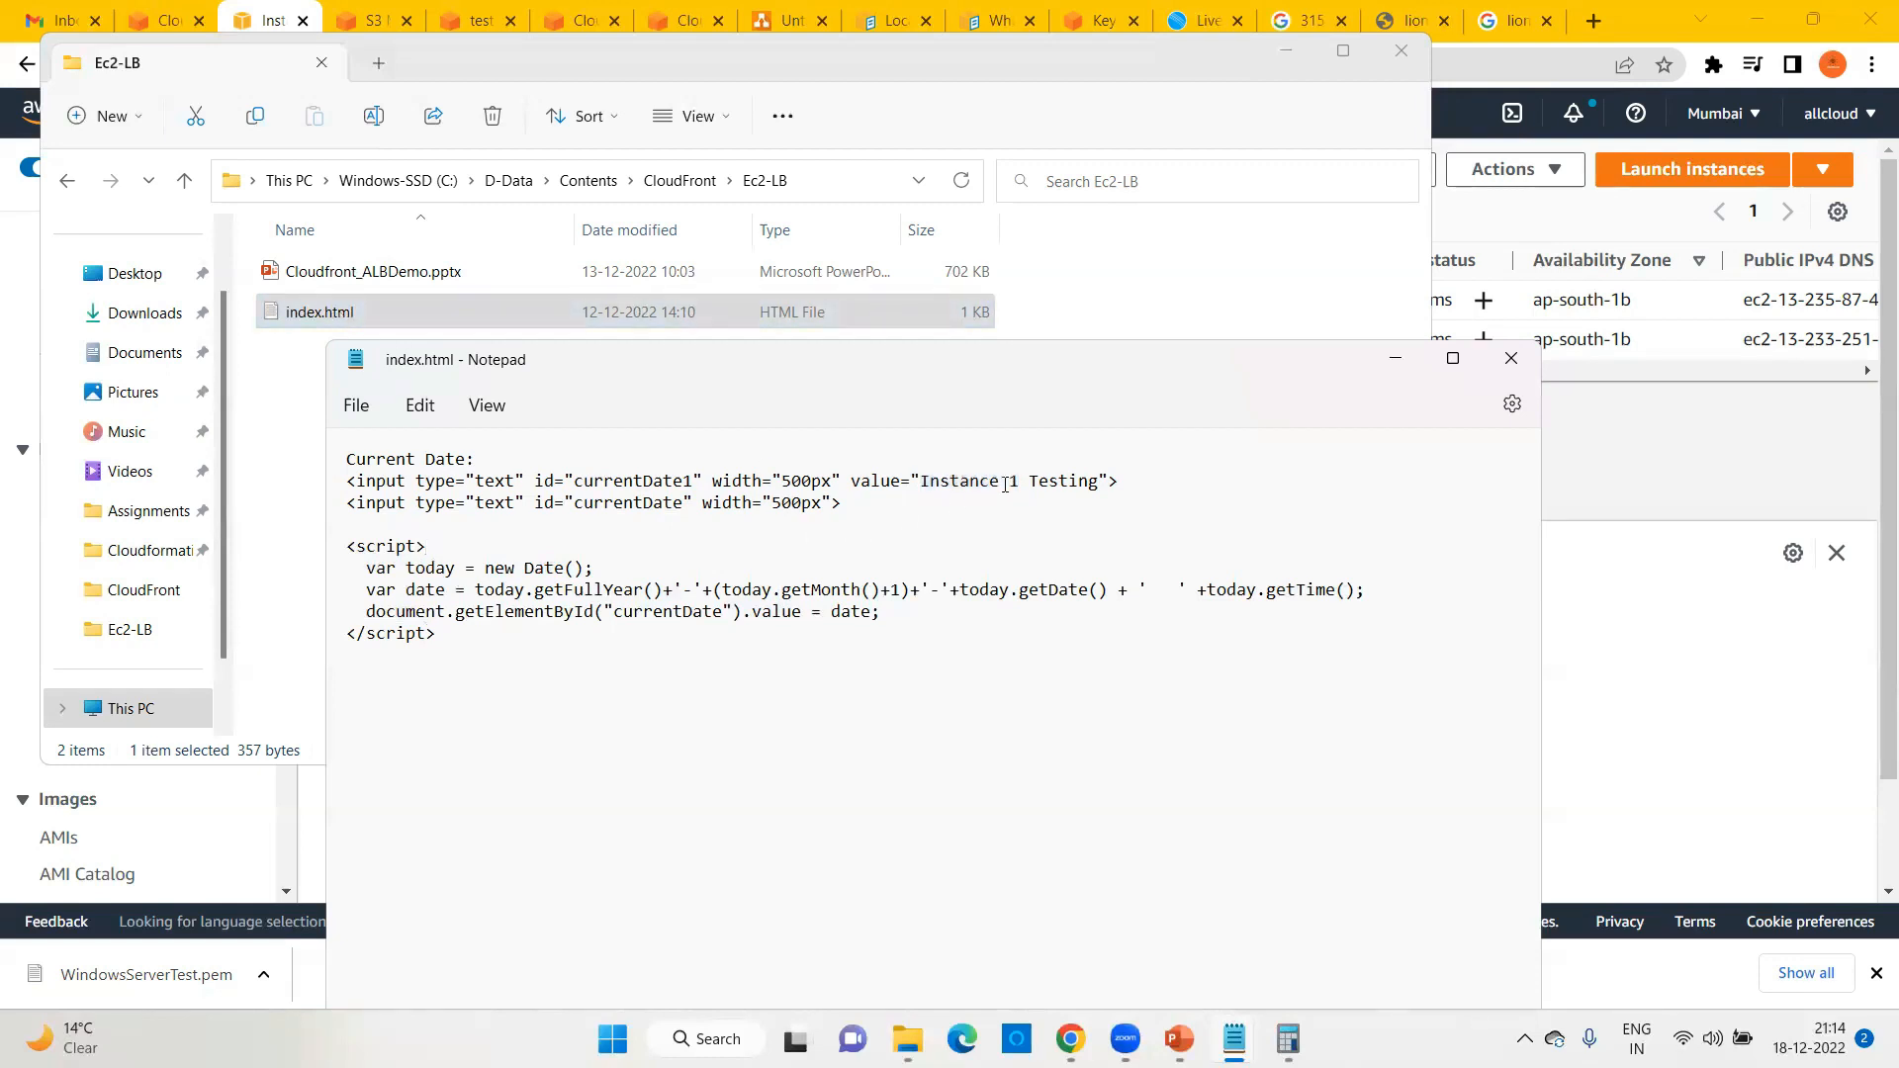
{"action": "type", "text": "2"}
{"action": "key", "text": "ctrl+z"}
Step: Save and close index.html, and minimize File Explorer to return to the EC2 instances list in Chrome
{"action": "left_click", "coordinate": [1044, 559]}
{"action": "key", "text": "ctrl+s"}
{"action": "left_click", "coordinate": [1499, 368]}
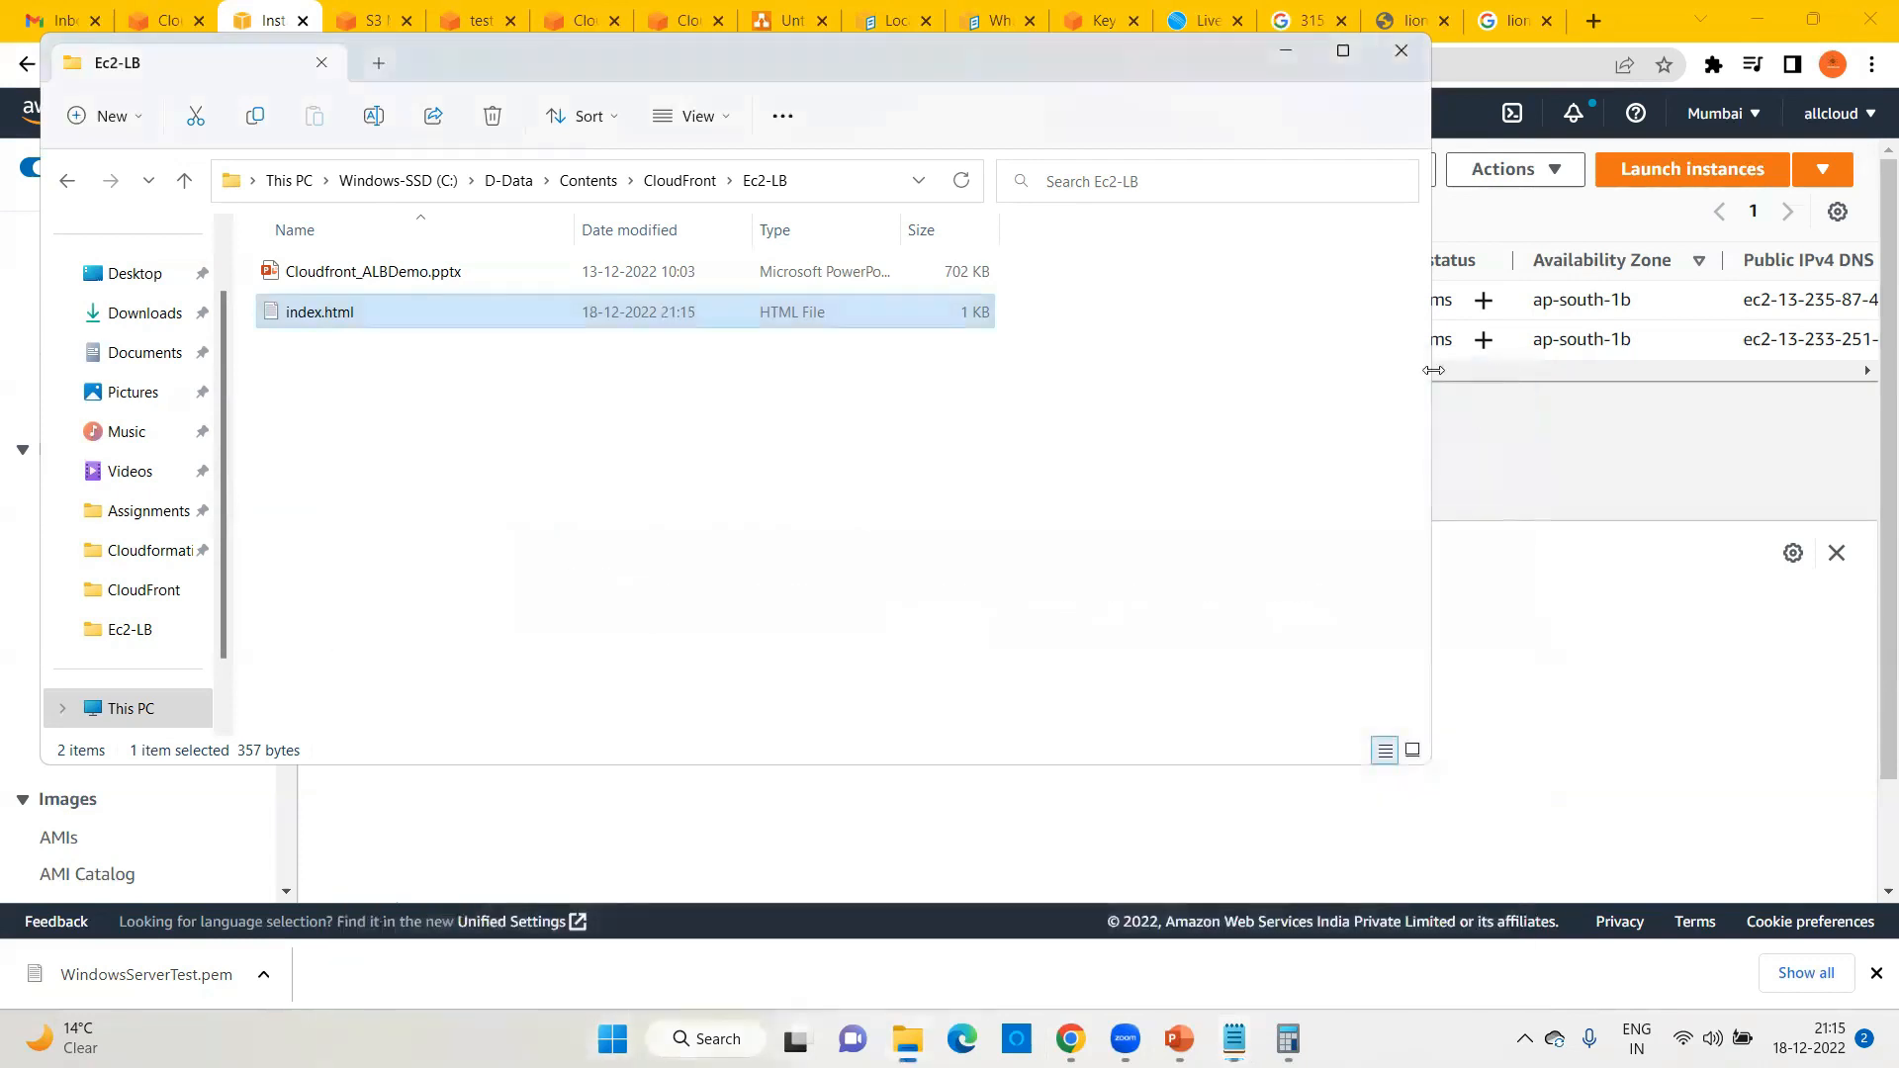
{"action": "left_click", "coordinate": [1283, 62]}
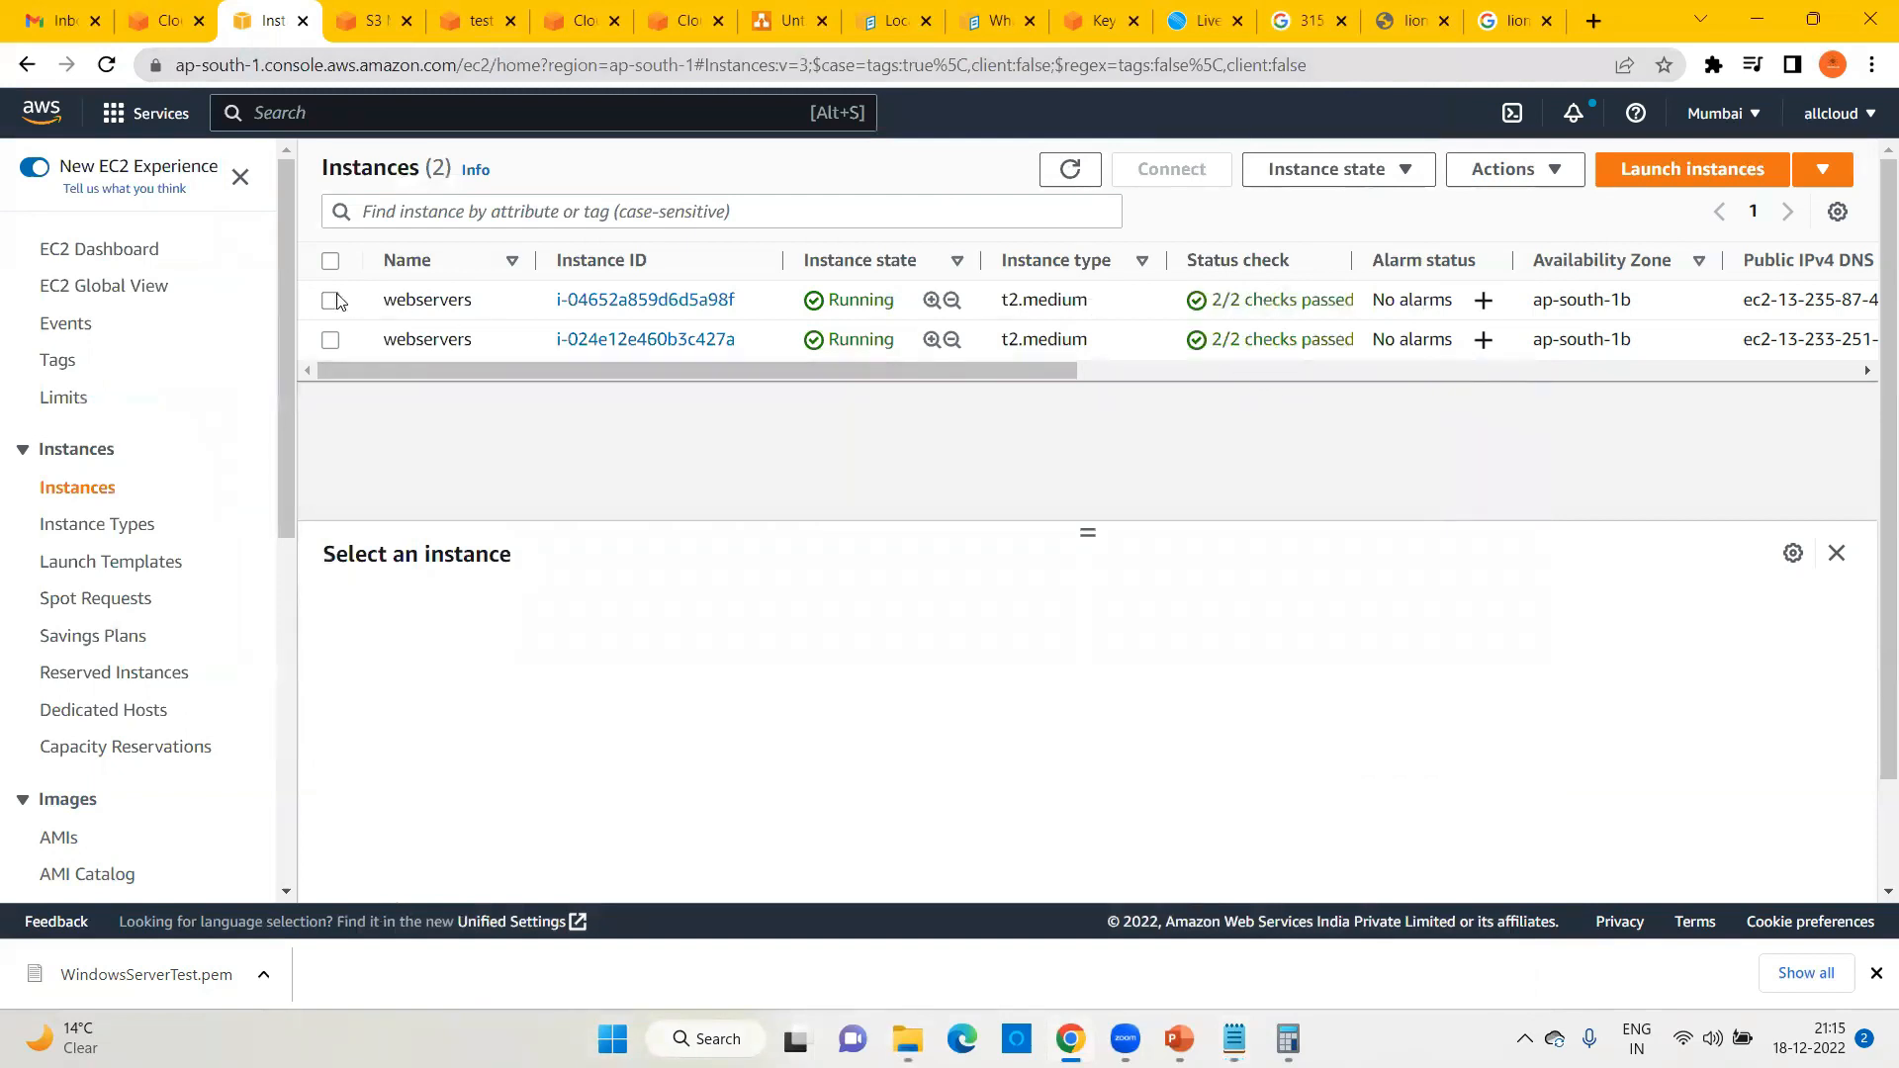
Step: Rename the first webservers instance to webserver1
{"action": "left_click", "coordinate": [487, 303]}
{"action": "double_click", "coordinate": [643, 344]}
{"action": "left_click", "coordinate": [643, 344]}
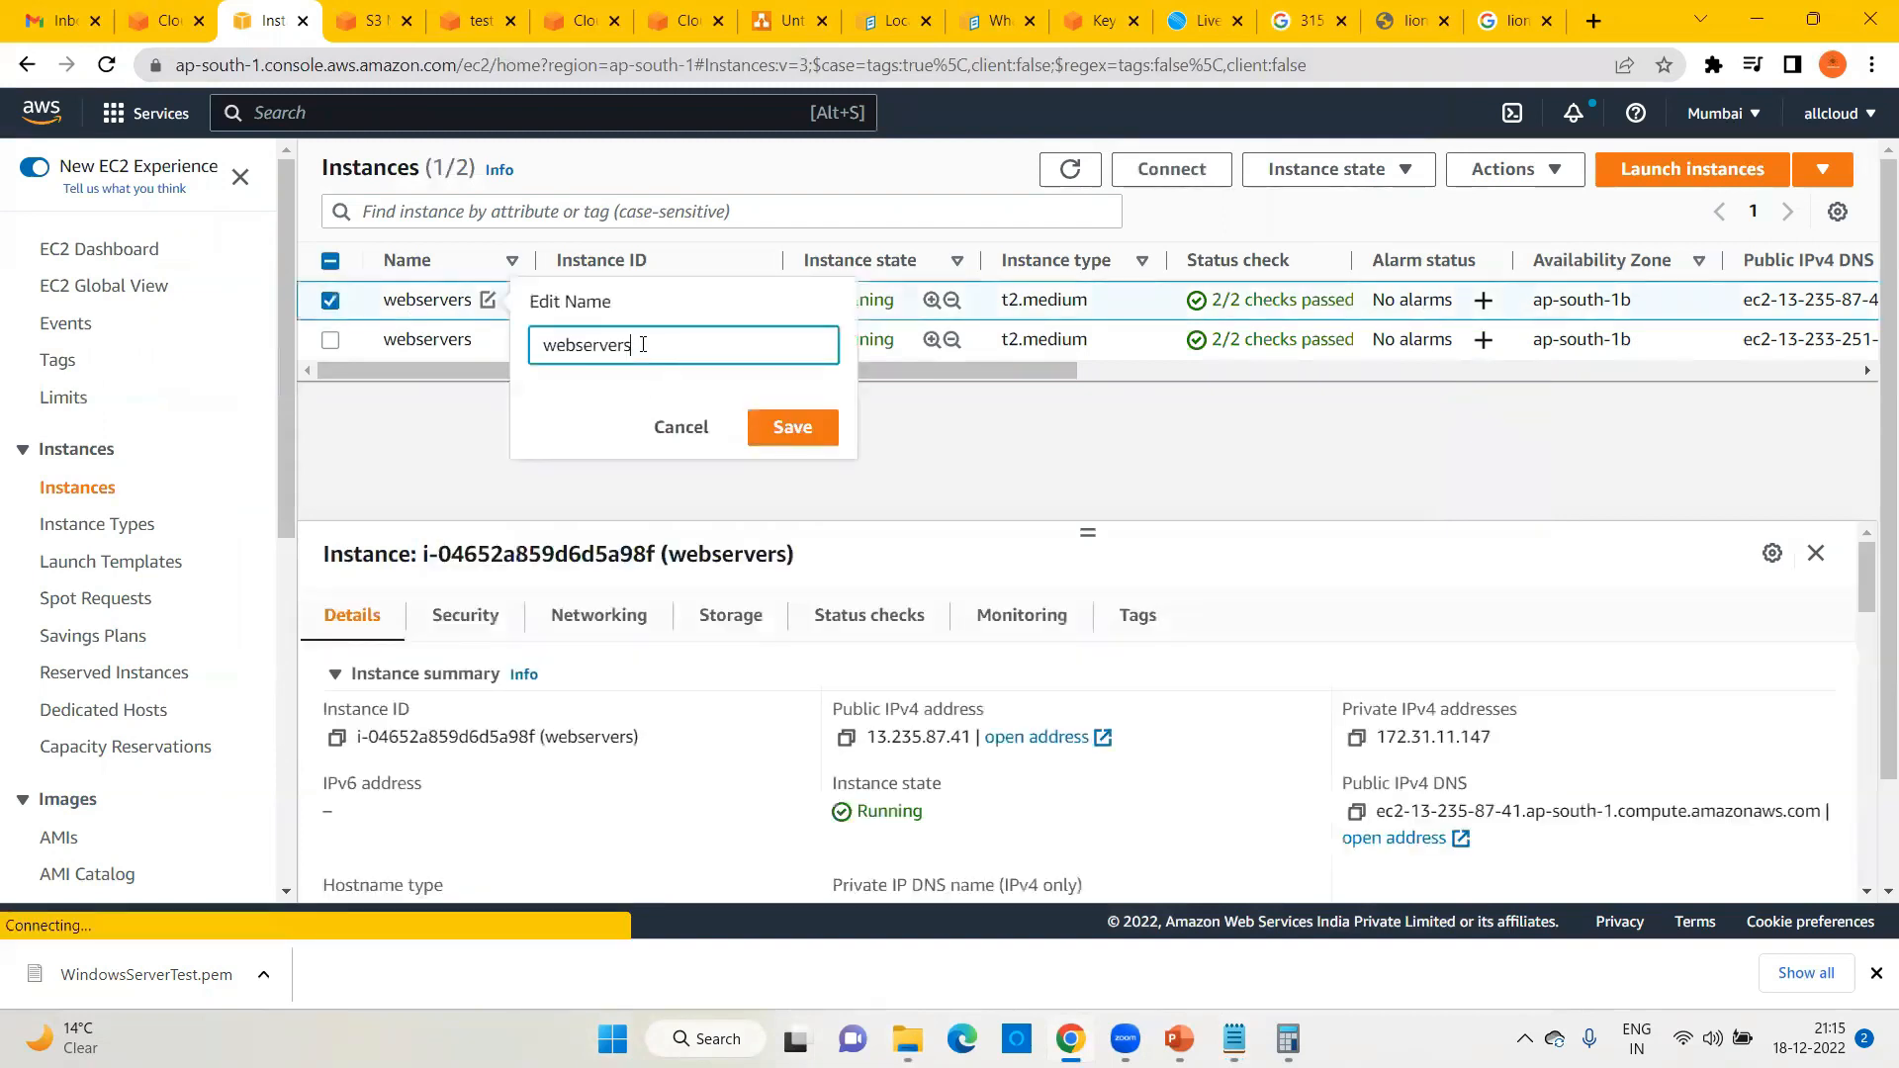
{"action": "key", "text": "BackSpace"}
{"action": "type", "text": "1"}
{"action": "left_click", "coordinate": [799, 429]}
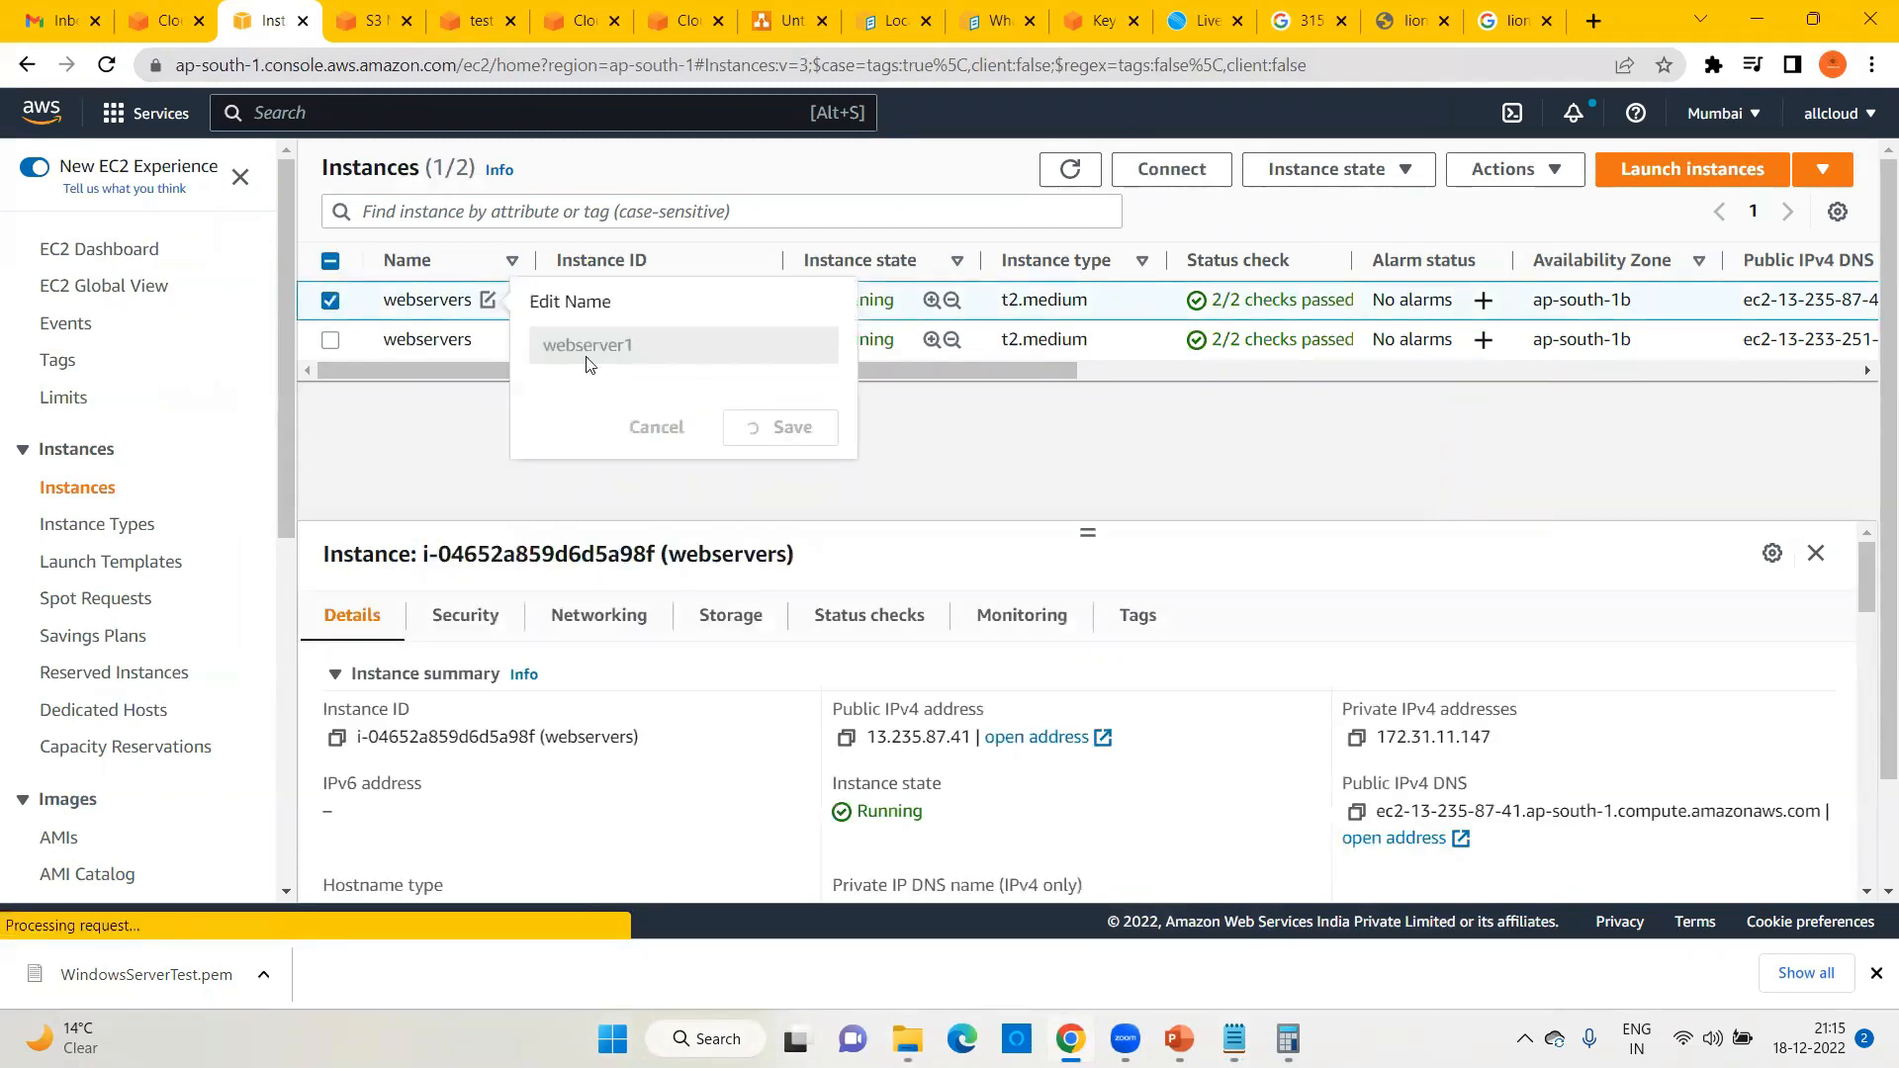
Step: Rename the second webservers instance to webserver2, leaving the webserver1 name unedited
{"action": "left_click", "coordinate": [475, 346]}
{"action": "left_click", "coordinate": [481, 344]}
{"action": "double_click", "coordinate": [600, 374]}
{"action": "left_click", "coordinate": [644, 393]}
{"action": "type", "text": "2"}
{"action": "left_click", "coordinate": [787, 467]}
{"action": "left_click", "coordinate": [485, 303]}
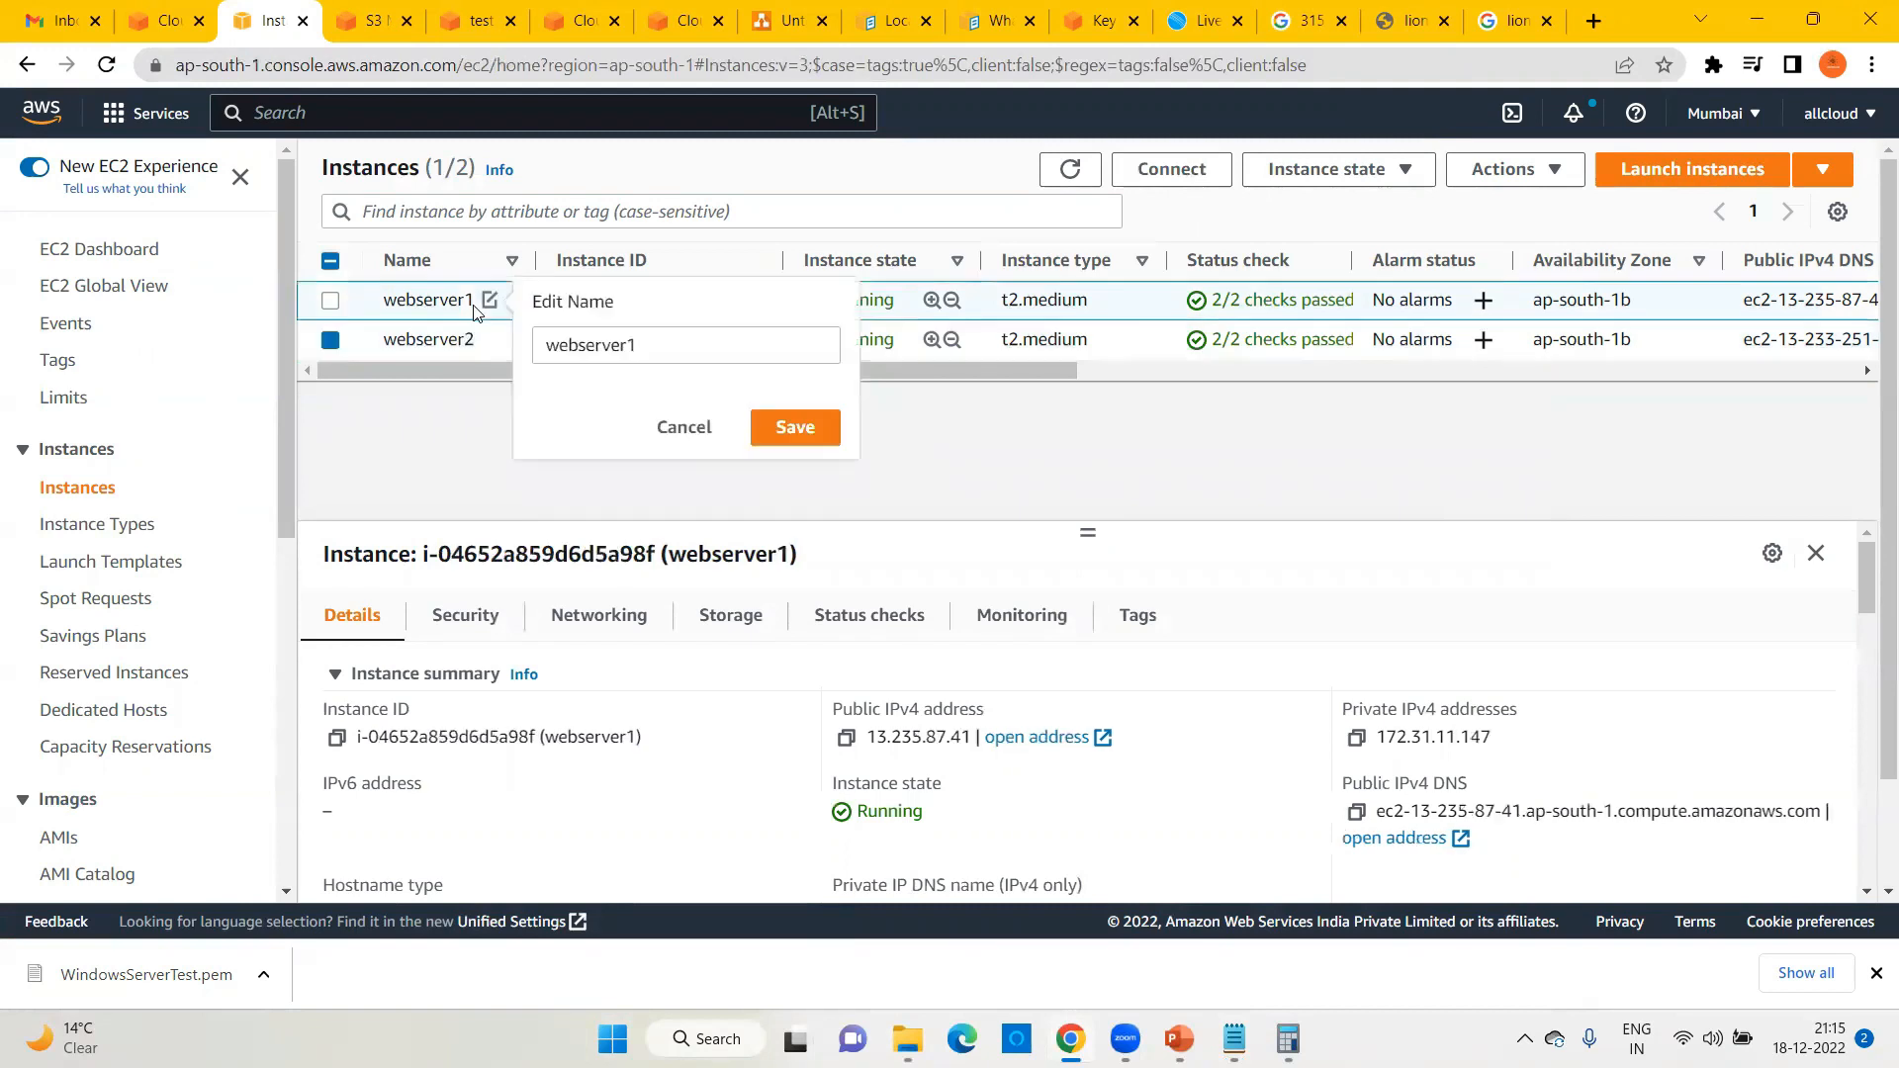
{"action": "left_click", "coordinate": [1127, 467]}
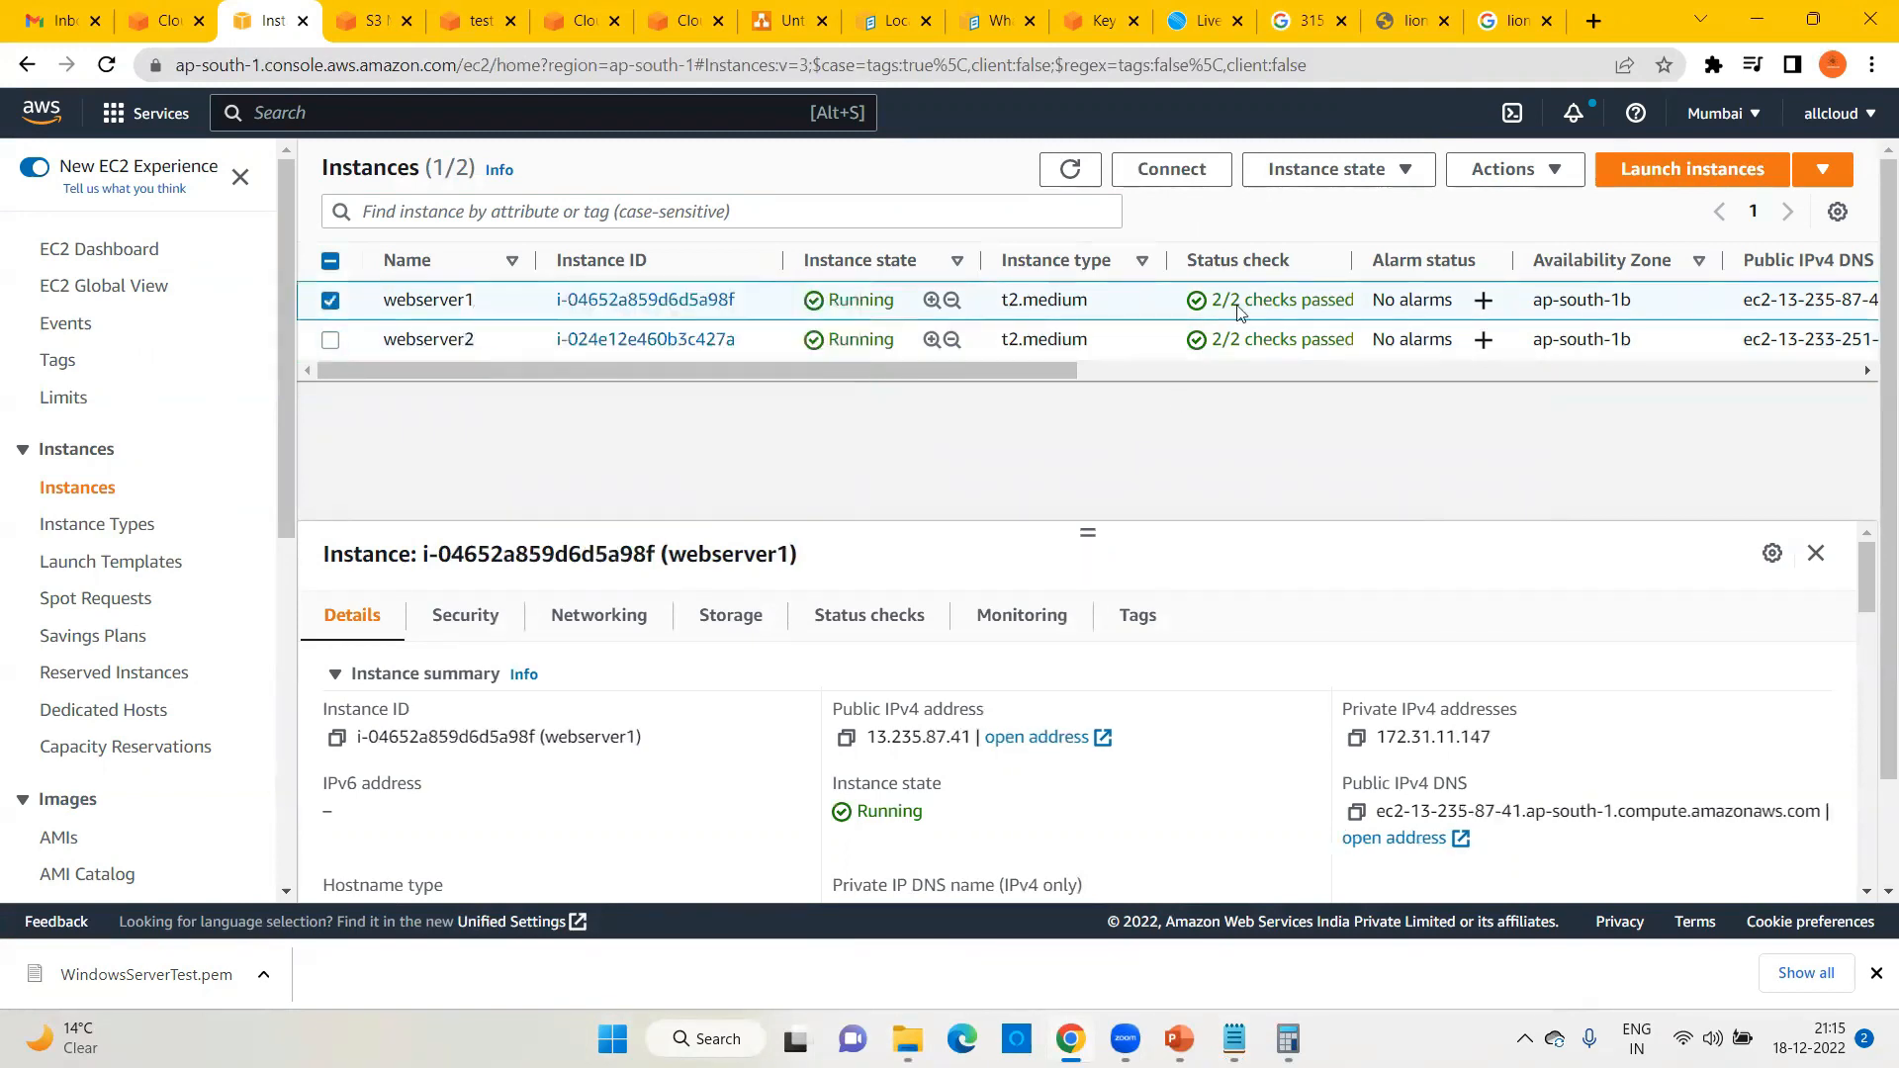
Step: Open Get Windows password for webserver1 and upload the private key file WindowsServerTest.pem from Downloads
{"action": "left_click", "coordinate": [1494, 171]}
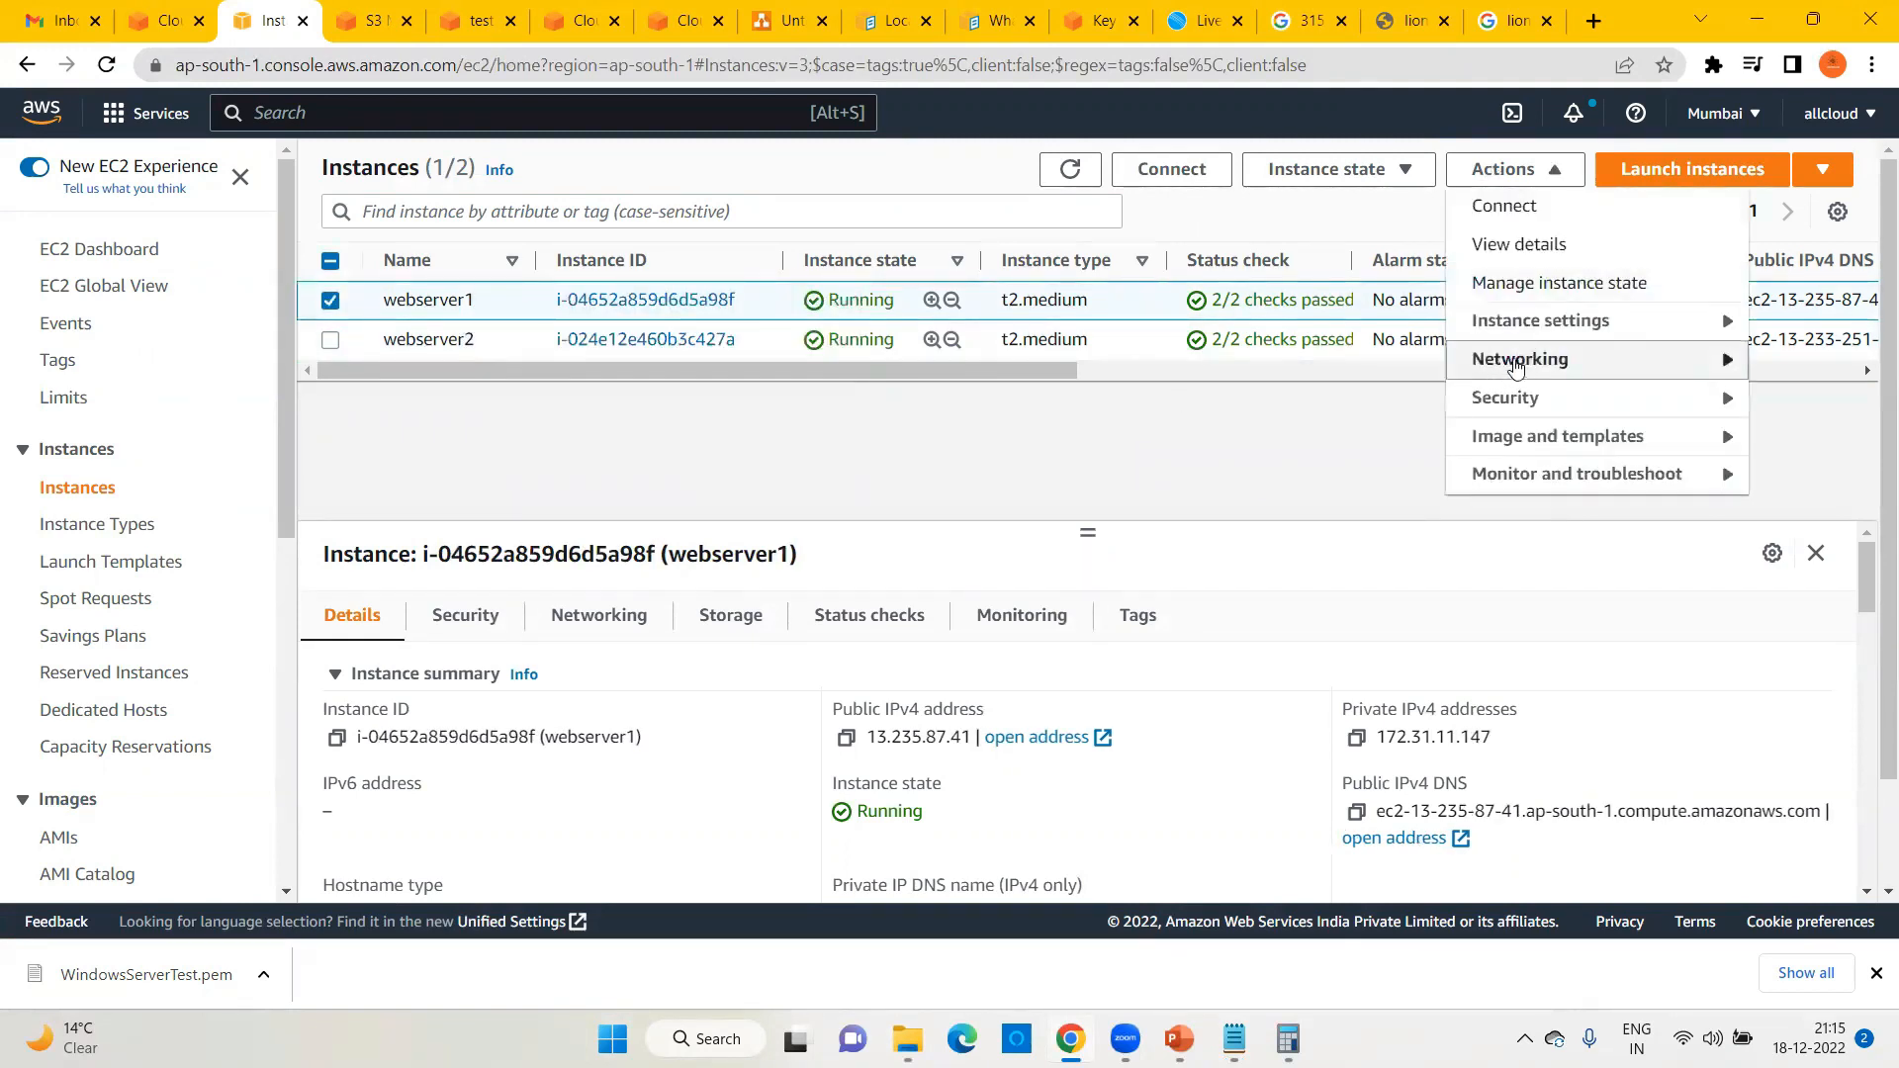
{"action": "mouse_move", "coordinate": [1506, 397]}
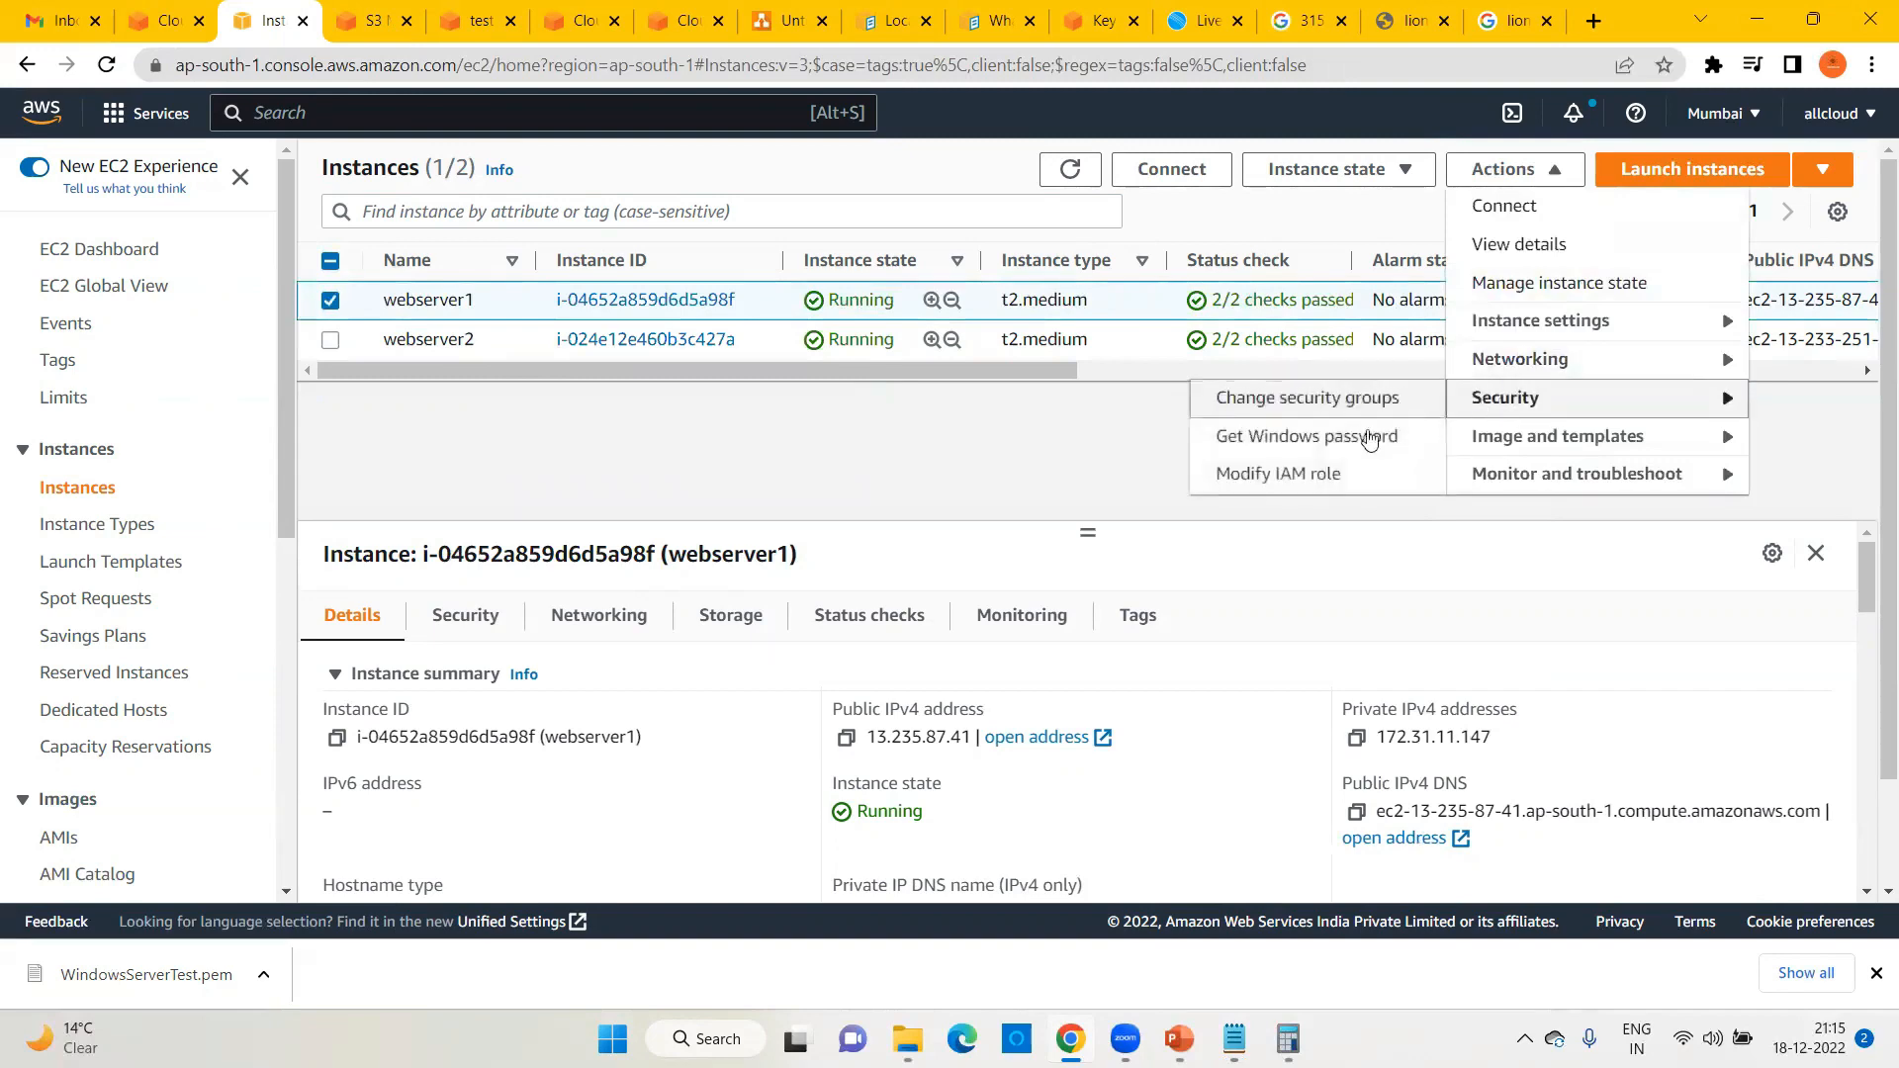
{"action": "left_click", "coordinate": [1325, 433]}
{"action": "left_click", "coordinate": [149, 572]}
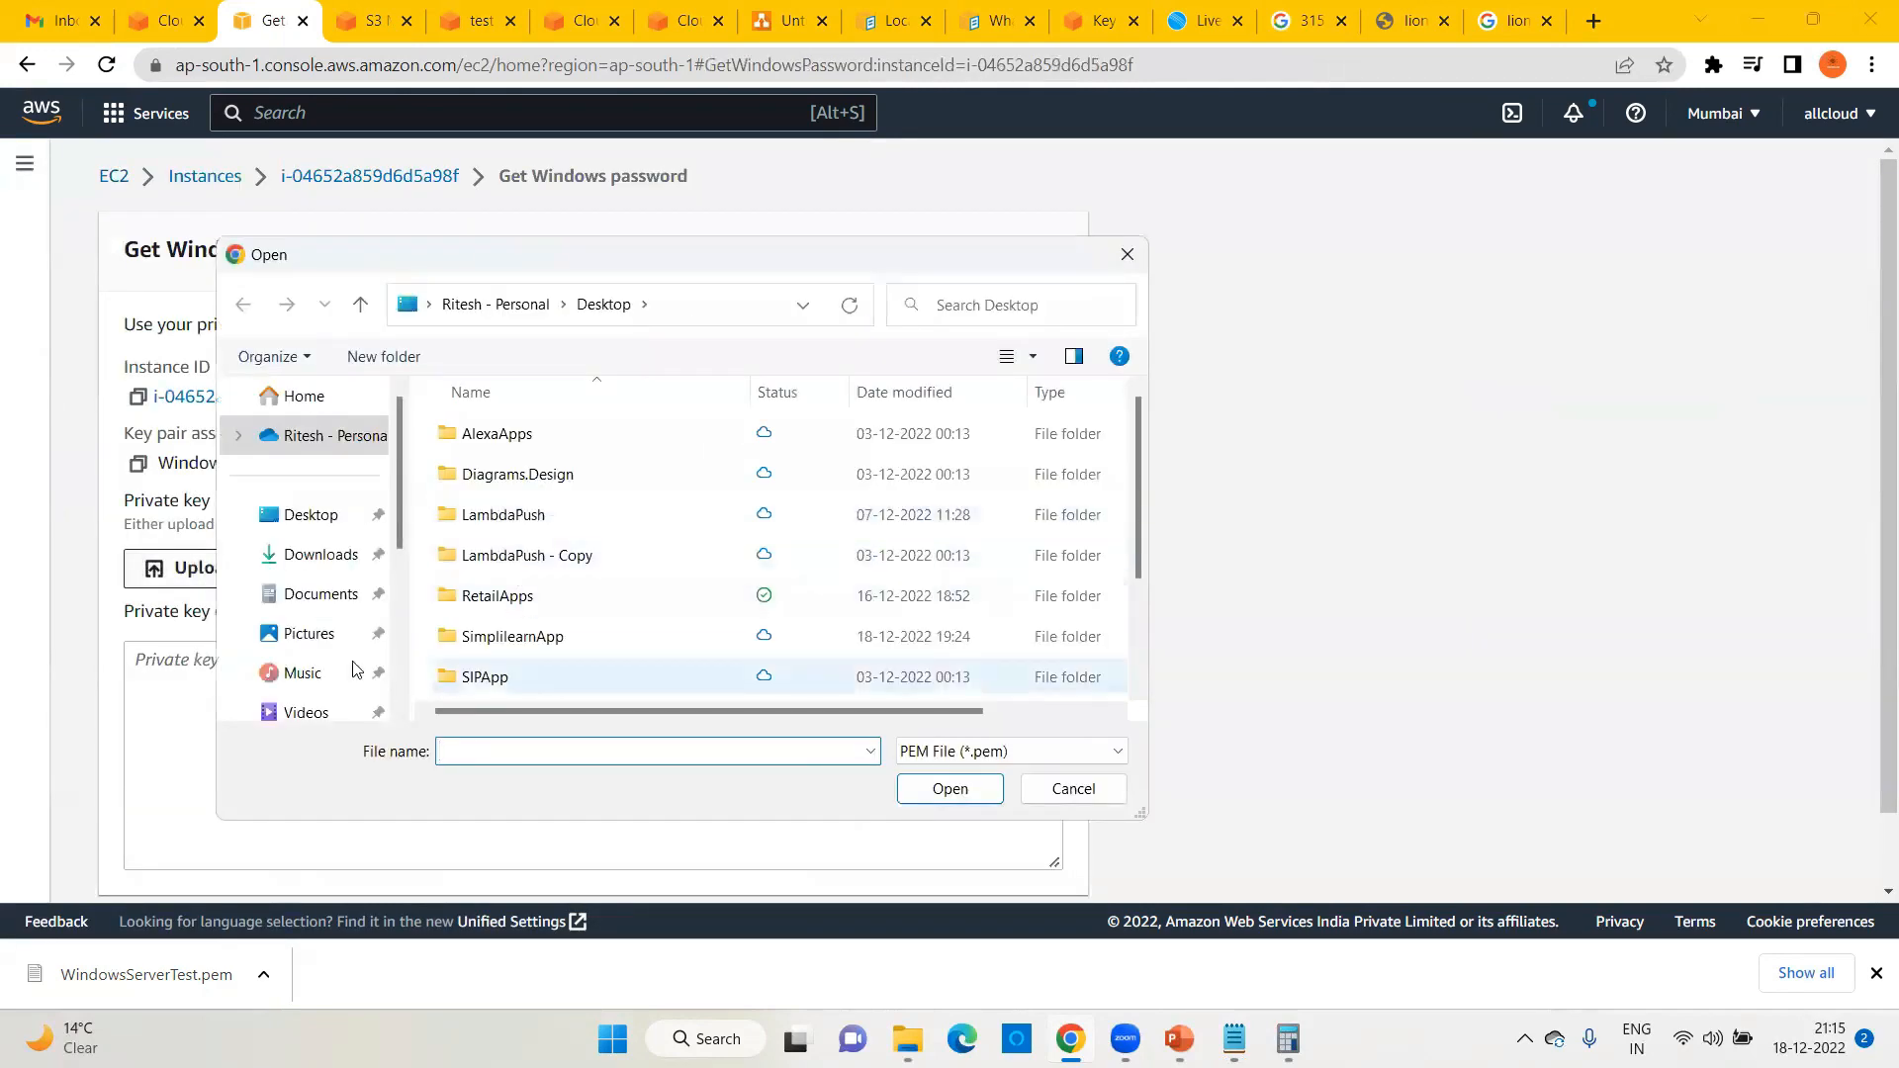
{"action": "left_click", "coordinate": [314, 554]}
{"action": "left_click", "coordinate": [584, 465]}
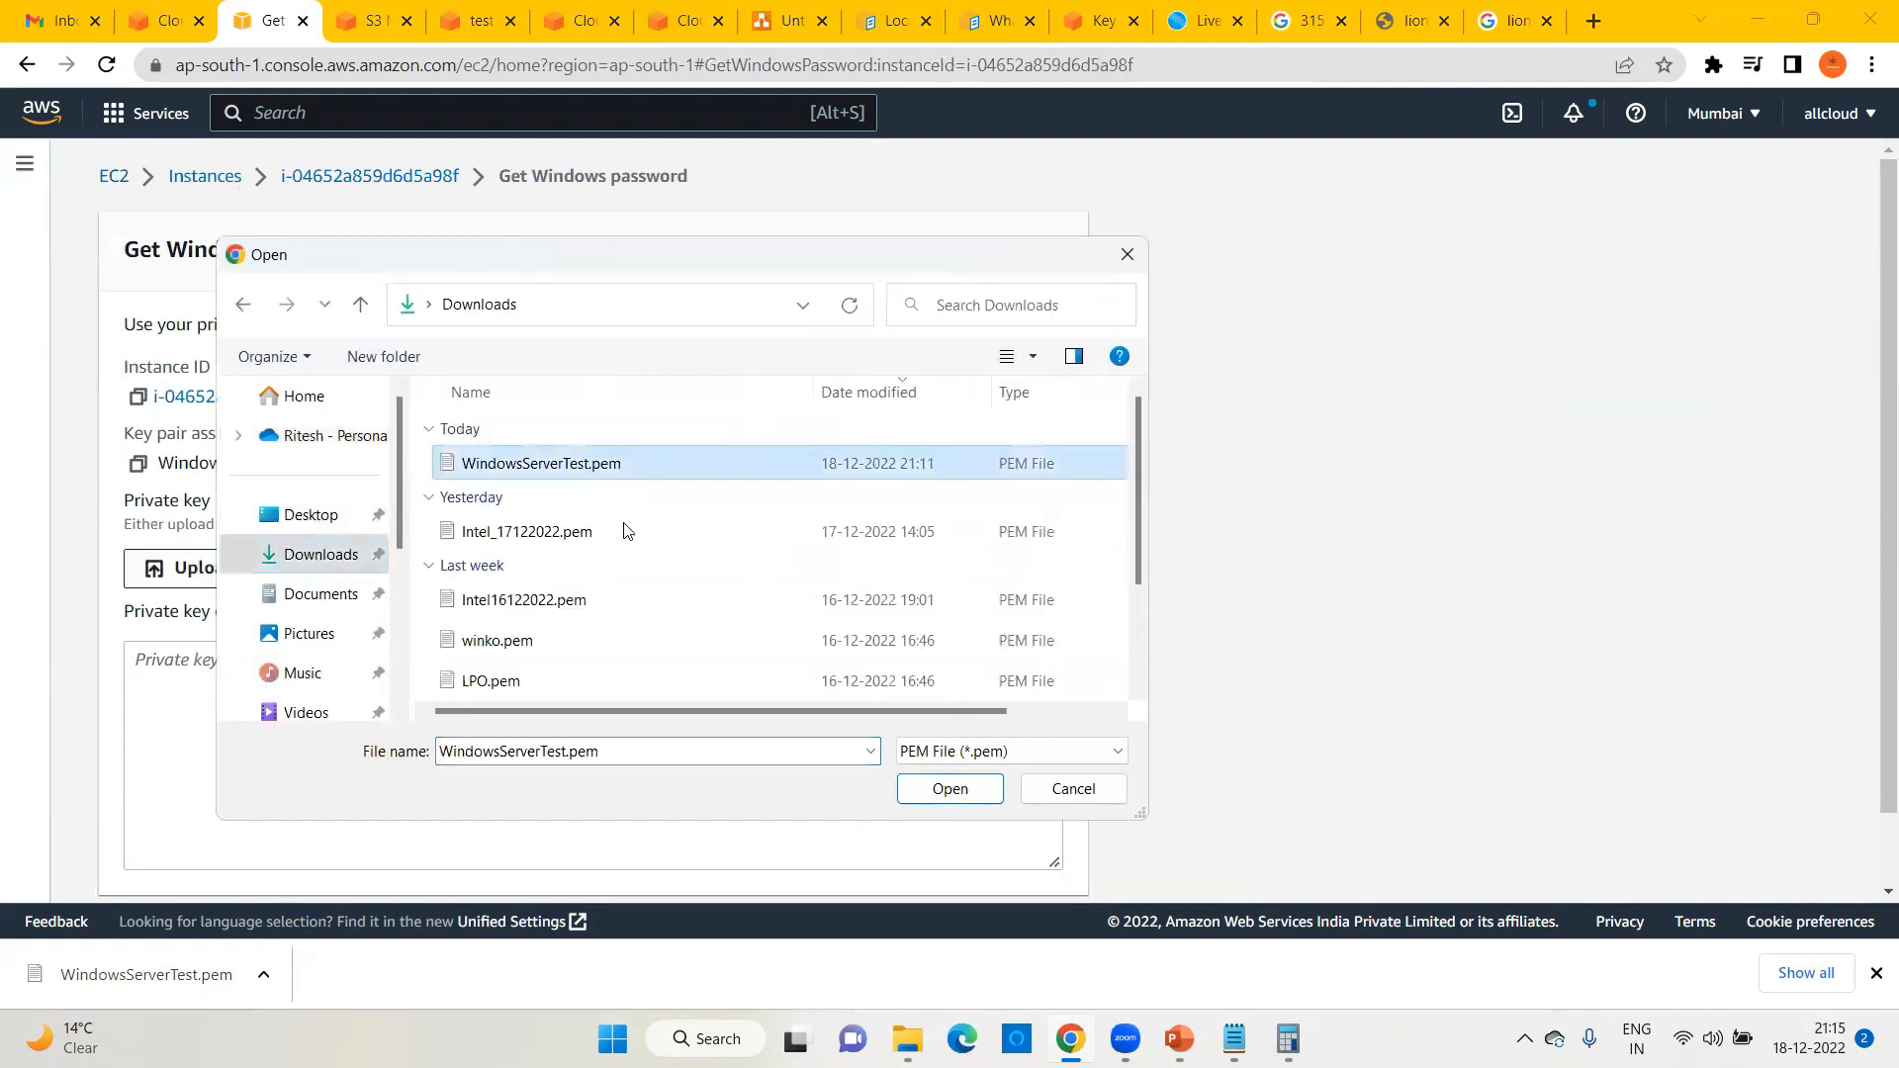
{"action": "left_click", "coordinate": [950, 788]}
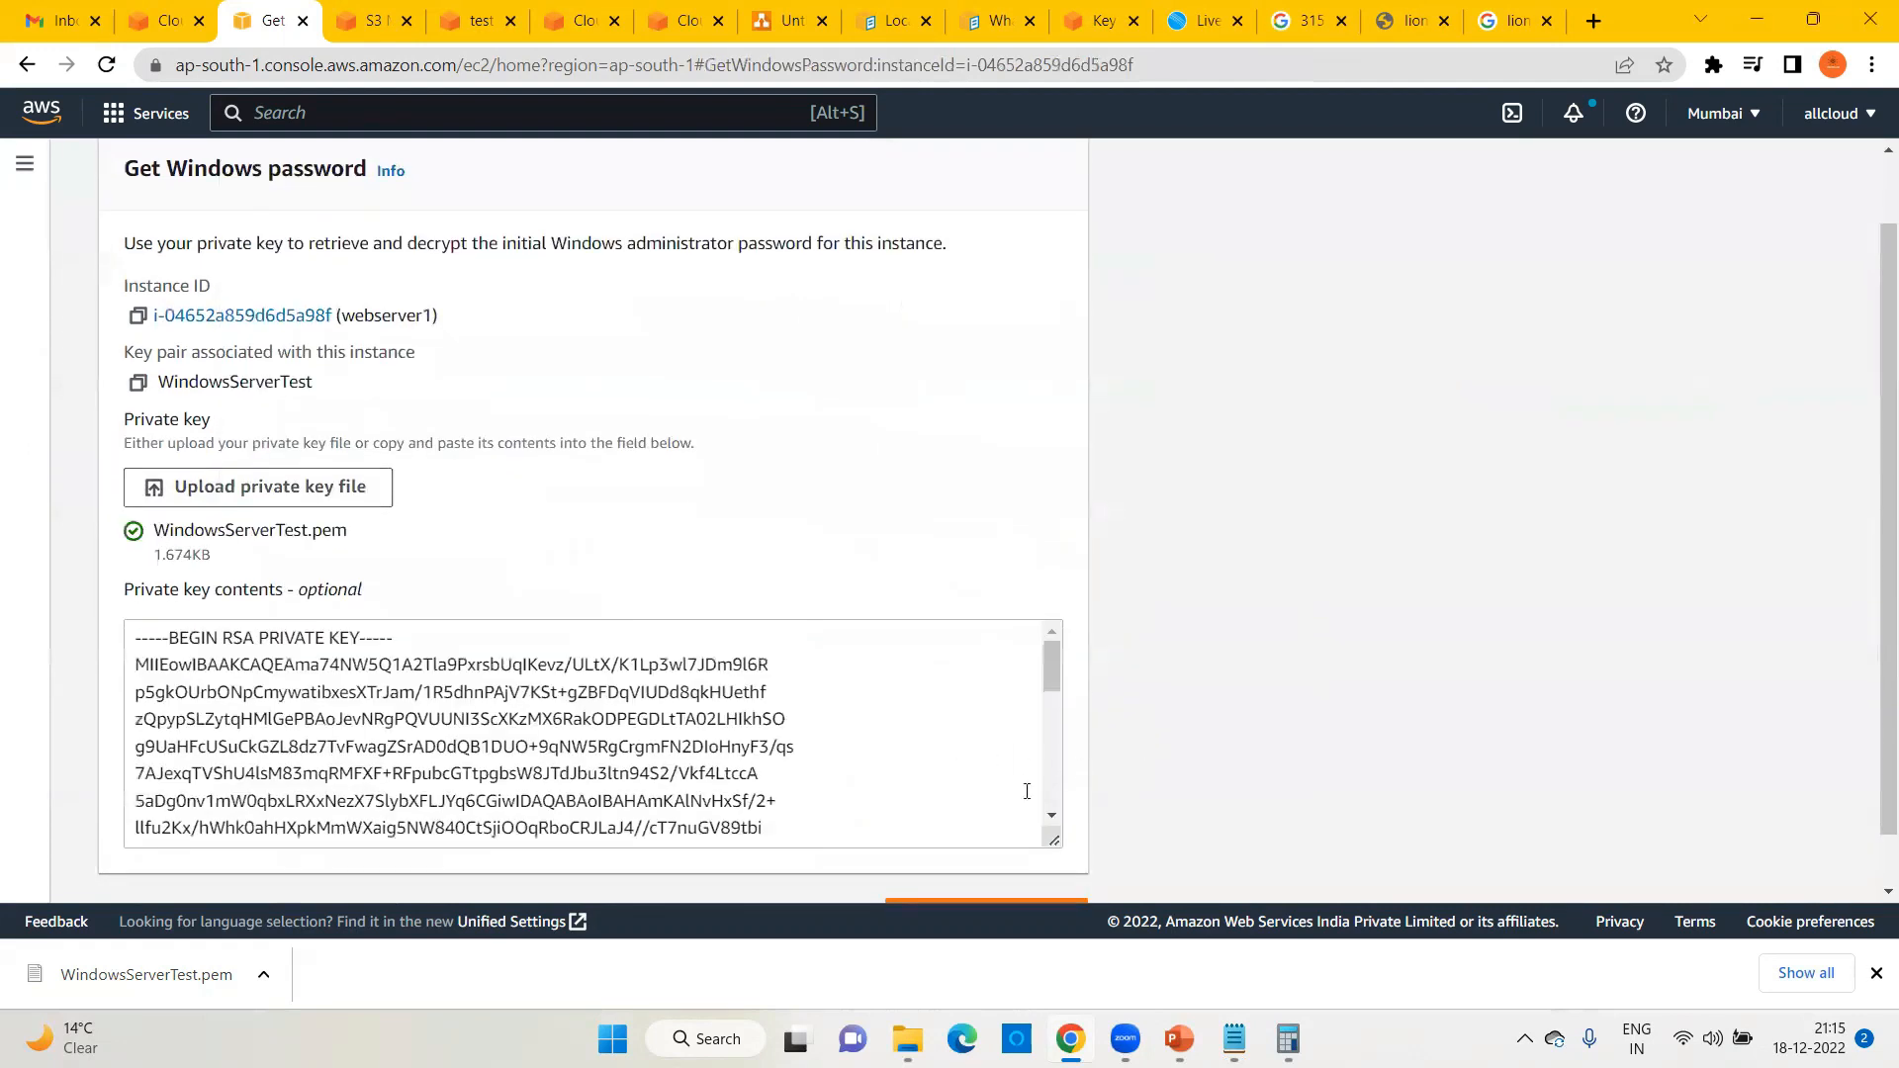
Step: Decrypt the Windows administrator password of webserver1, copy it and close the password dialog
{"action": "scroll", "coordinate": [1013, 829], "scroll_direction": "down", "scroll_amount": 1}
{"action": "left_click", "coordinate": [959, 853]}
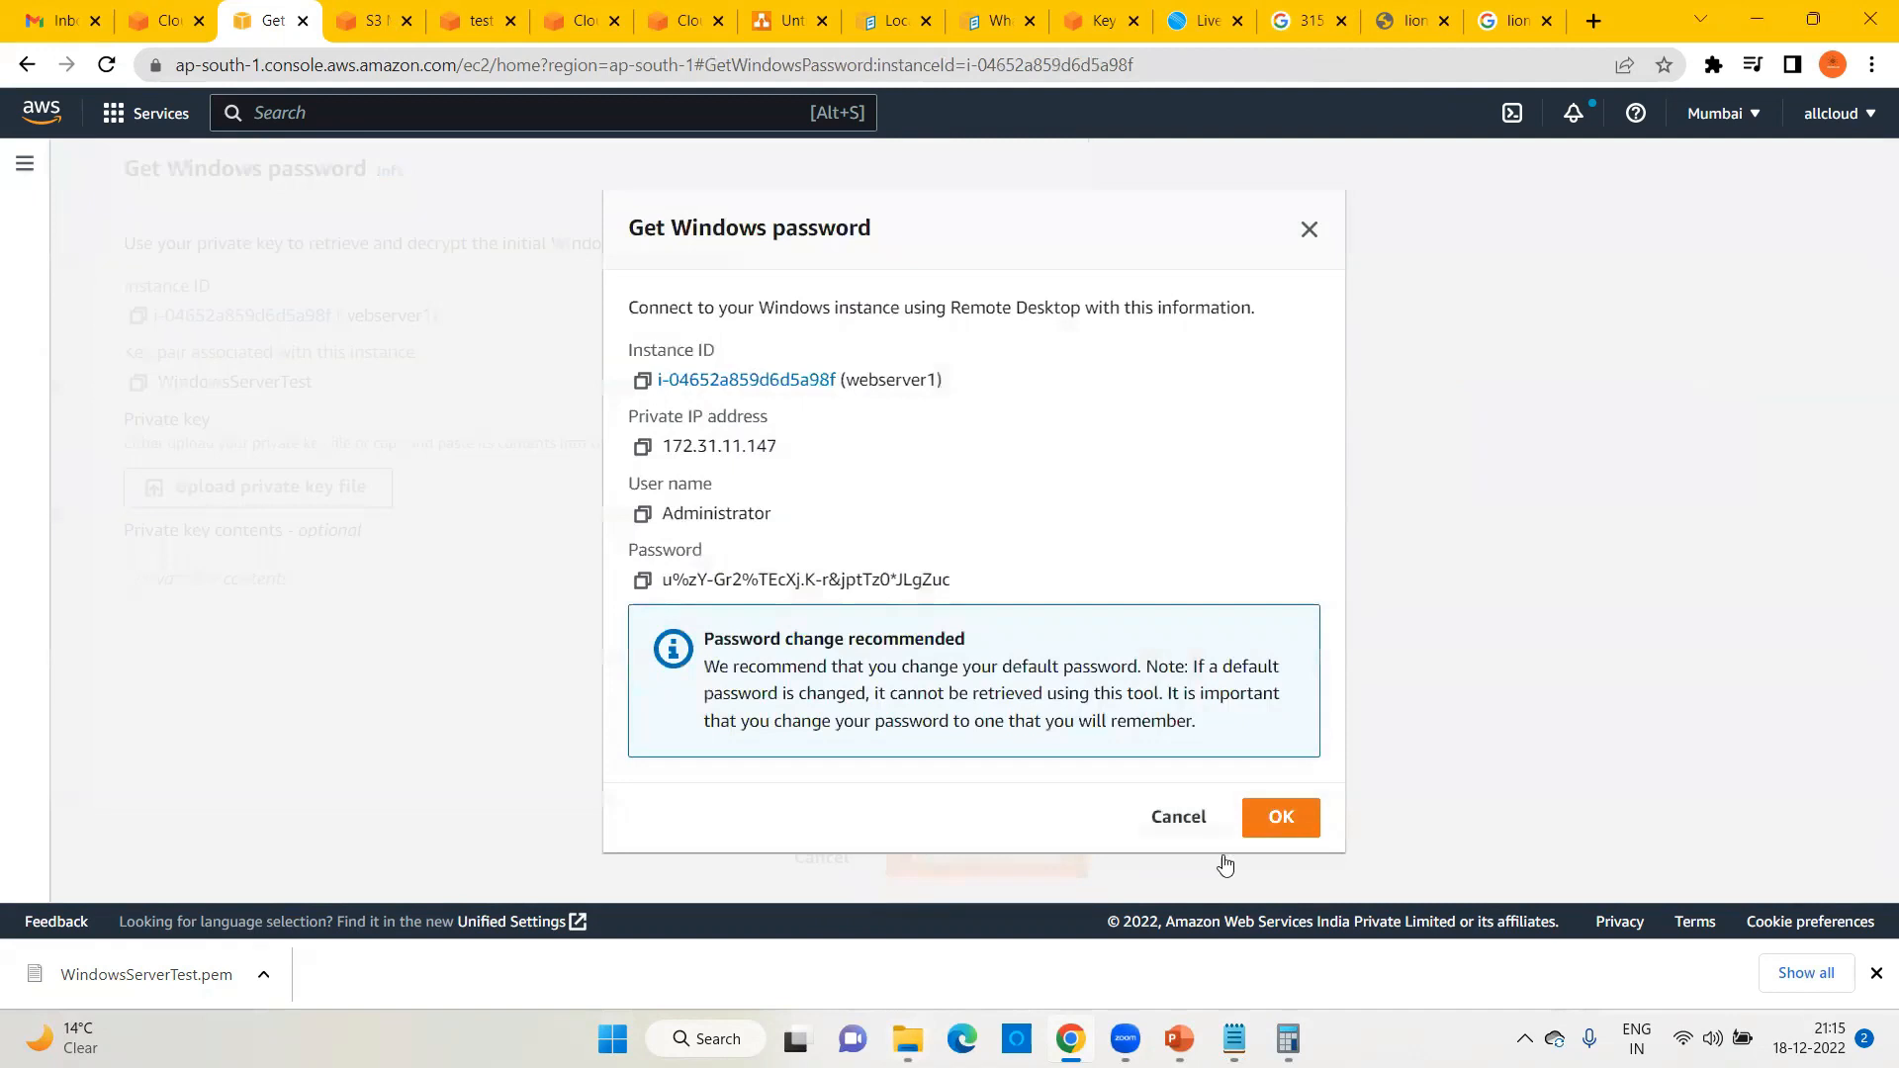
{"action": "left_click", "coordinate": [645, 582]}
{"action": "left_click", "coordinate": [1283, 817]}
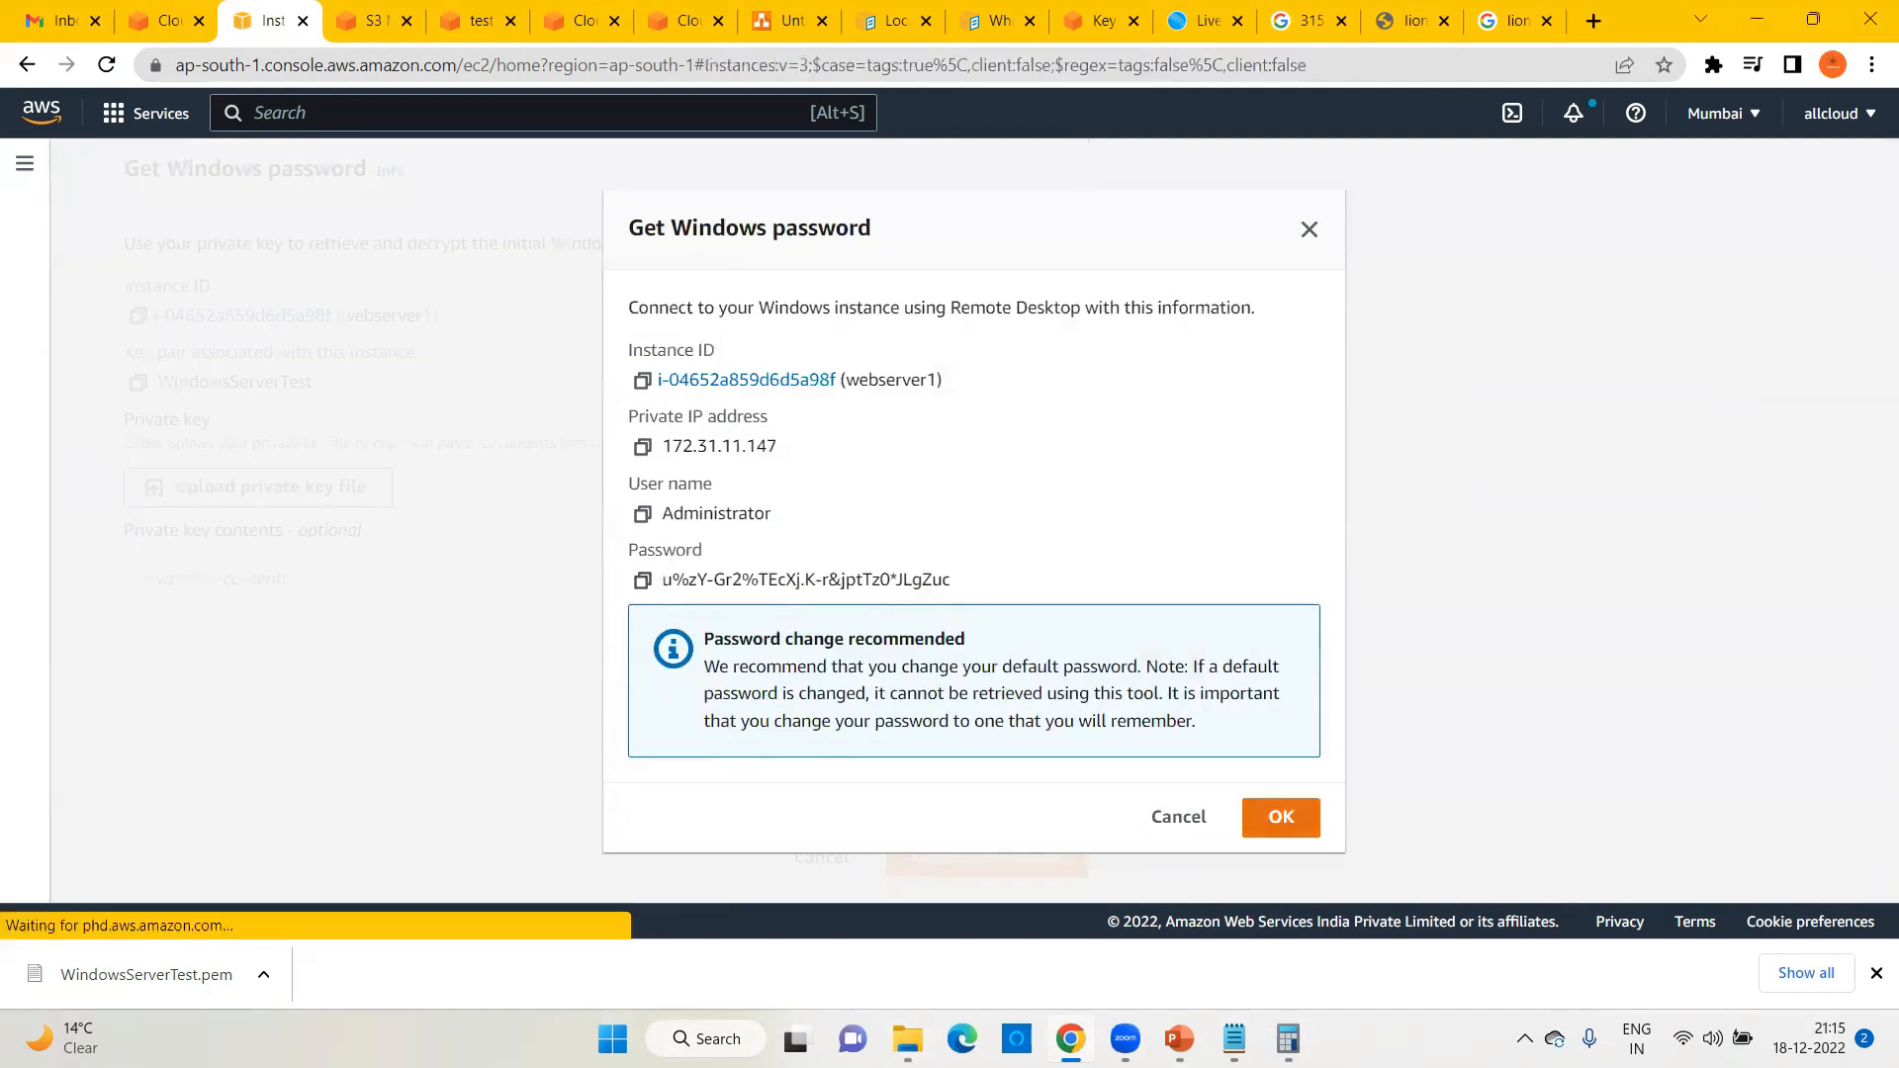
Step: Open a new Notepad document, paste the copied administrator password into it and minimize Notepad
{"action": "left_click", "coordinate": [705, 1038]}
{"action": "type", "text": "note"}
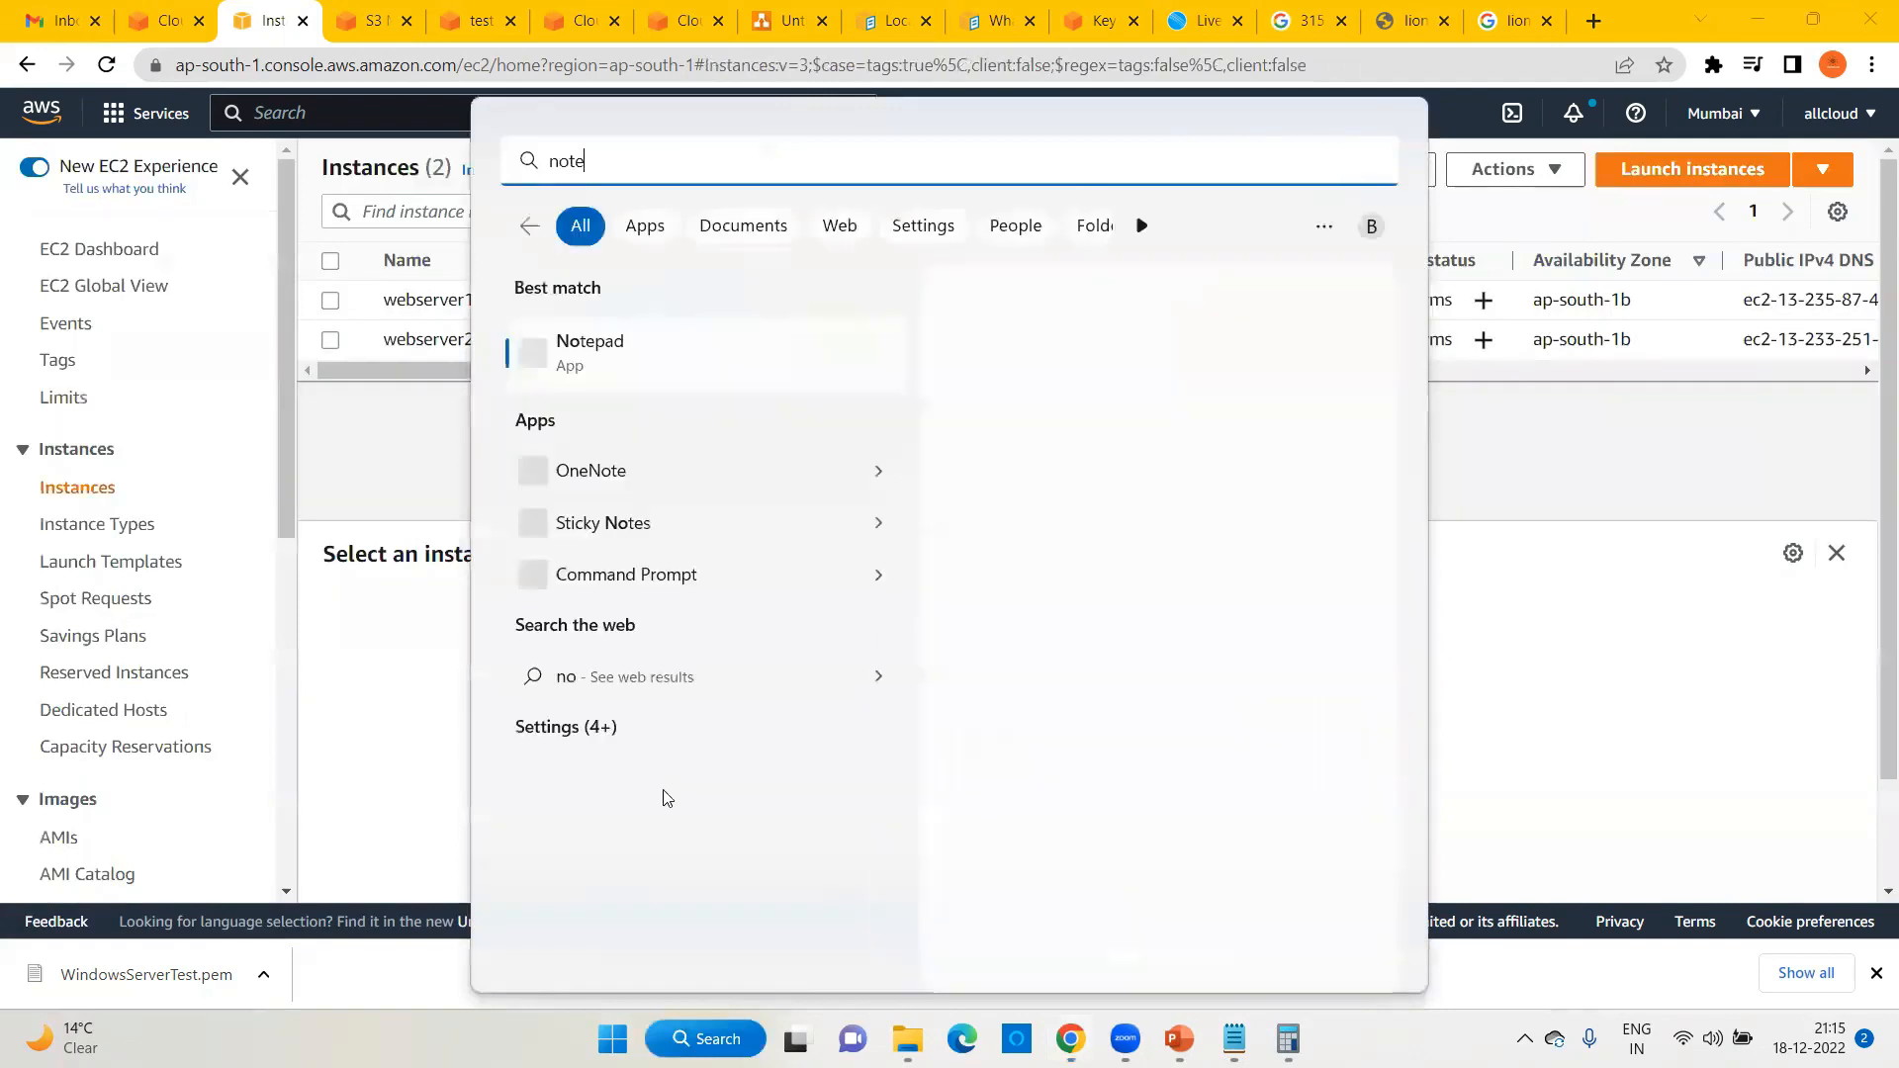
{"action": "left_click", "coordinate": [614, 356]}
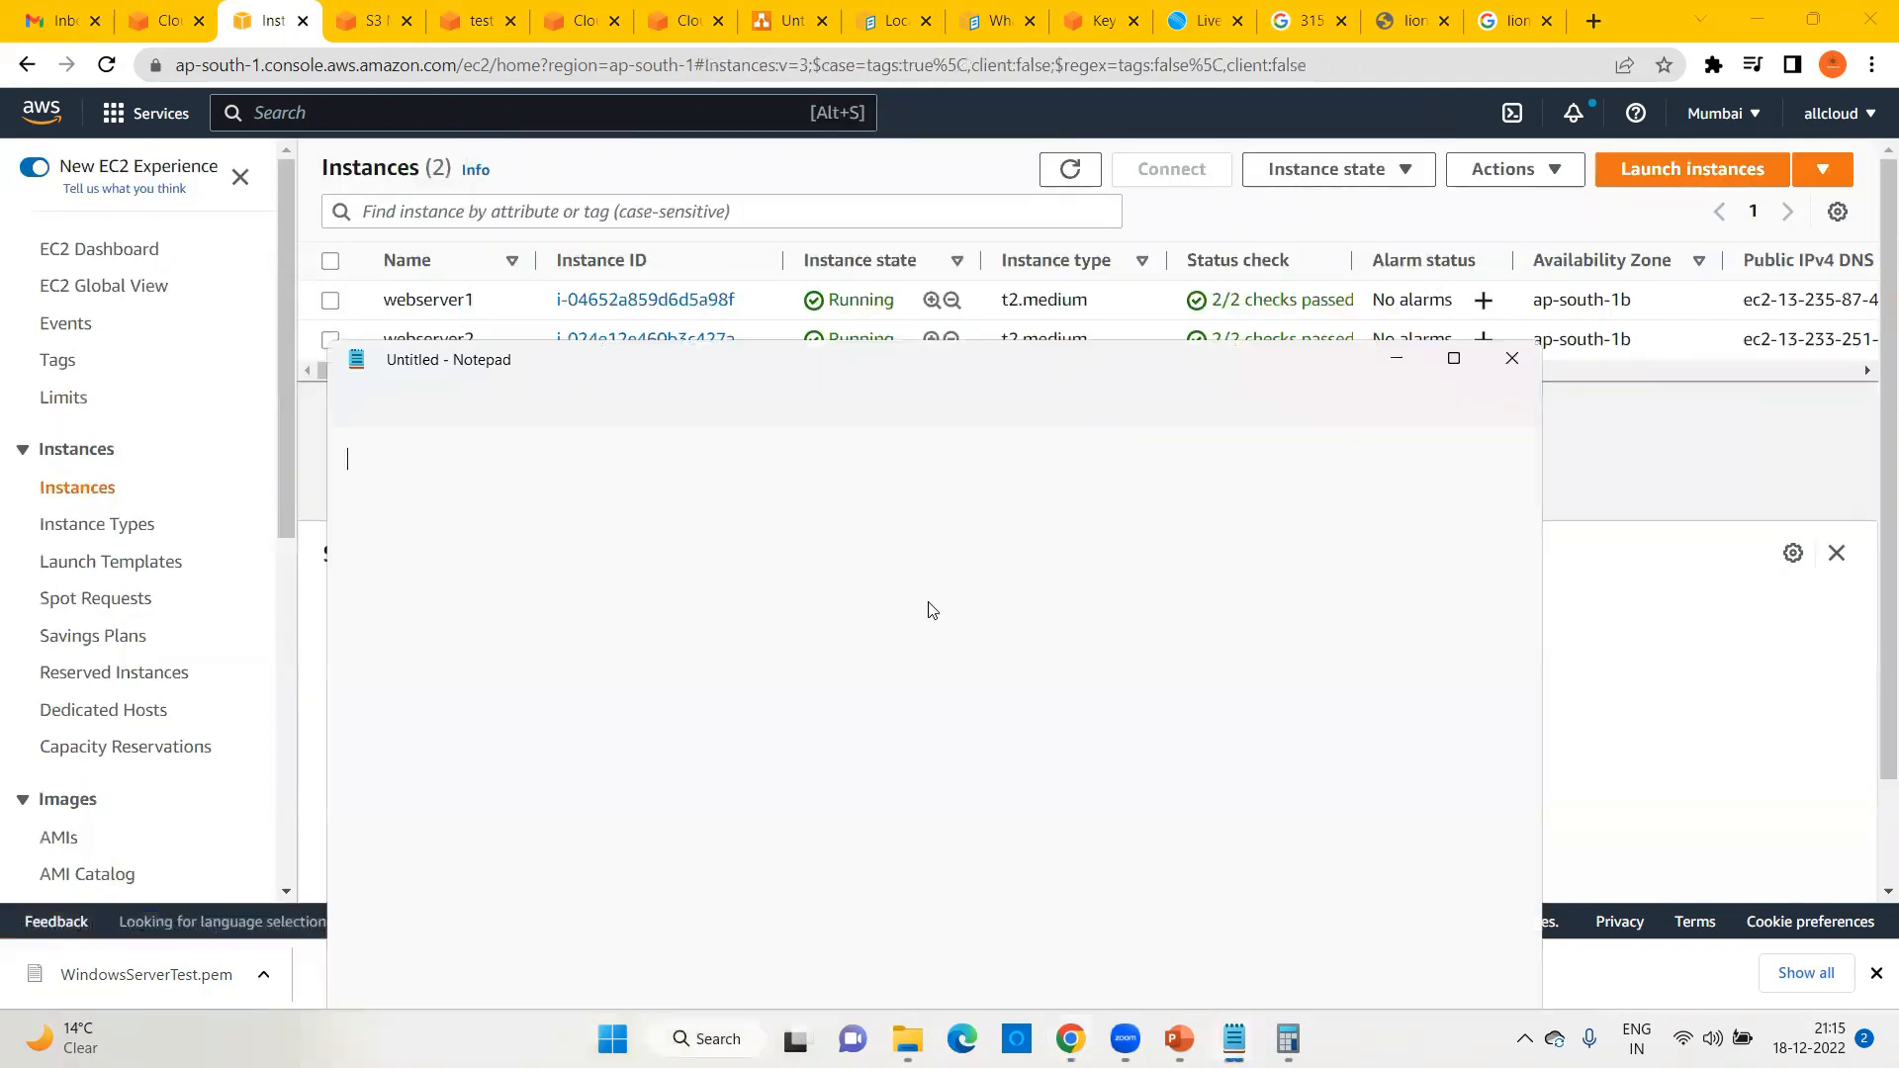
{"action": "key", "text": "ctrl+v"}
{"action": "left_click", "coordinate": [1396, 358]}
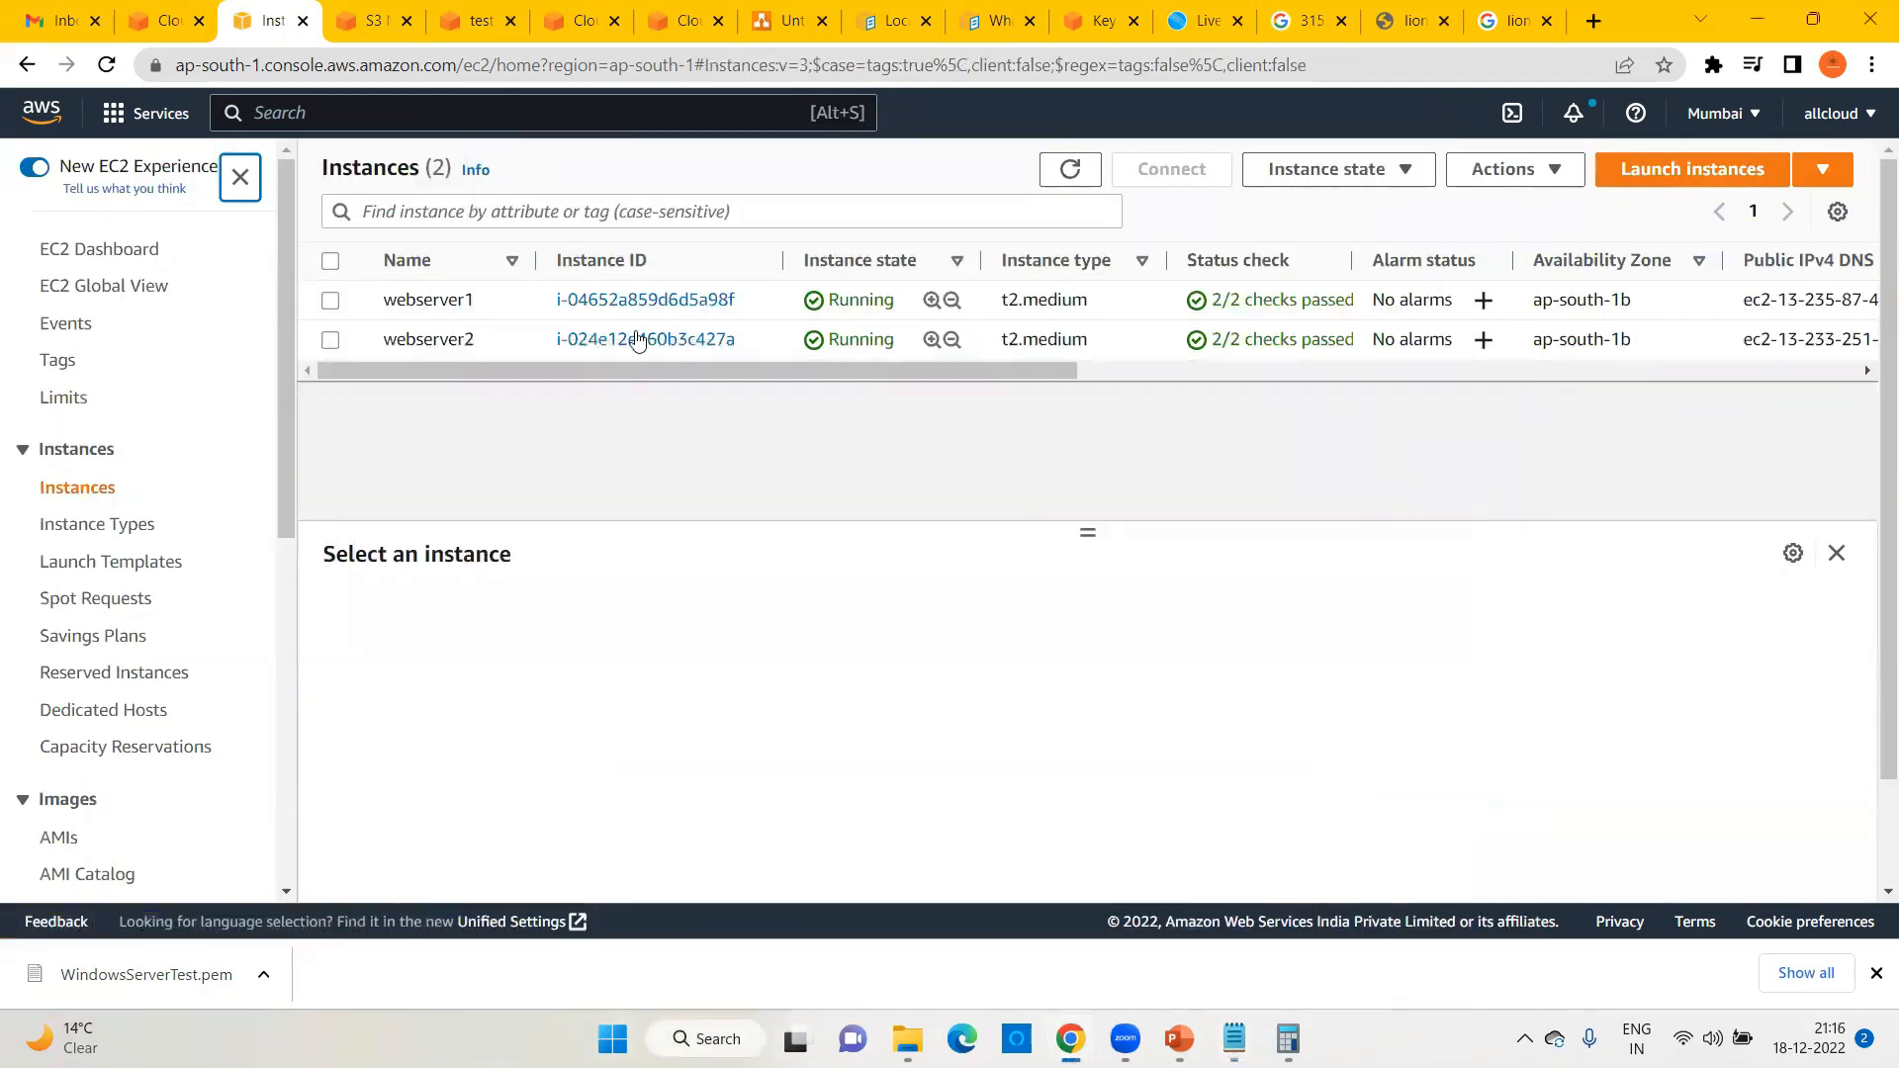
Step: Open Get Windows password for webserver2 and upload the private key file WindowsServerTest.pem from Downloads
{"action": "left_click", "coordinate": [543, 342]}
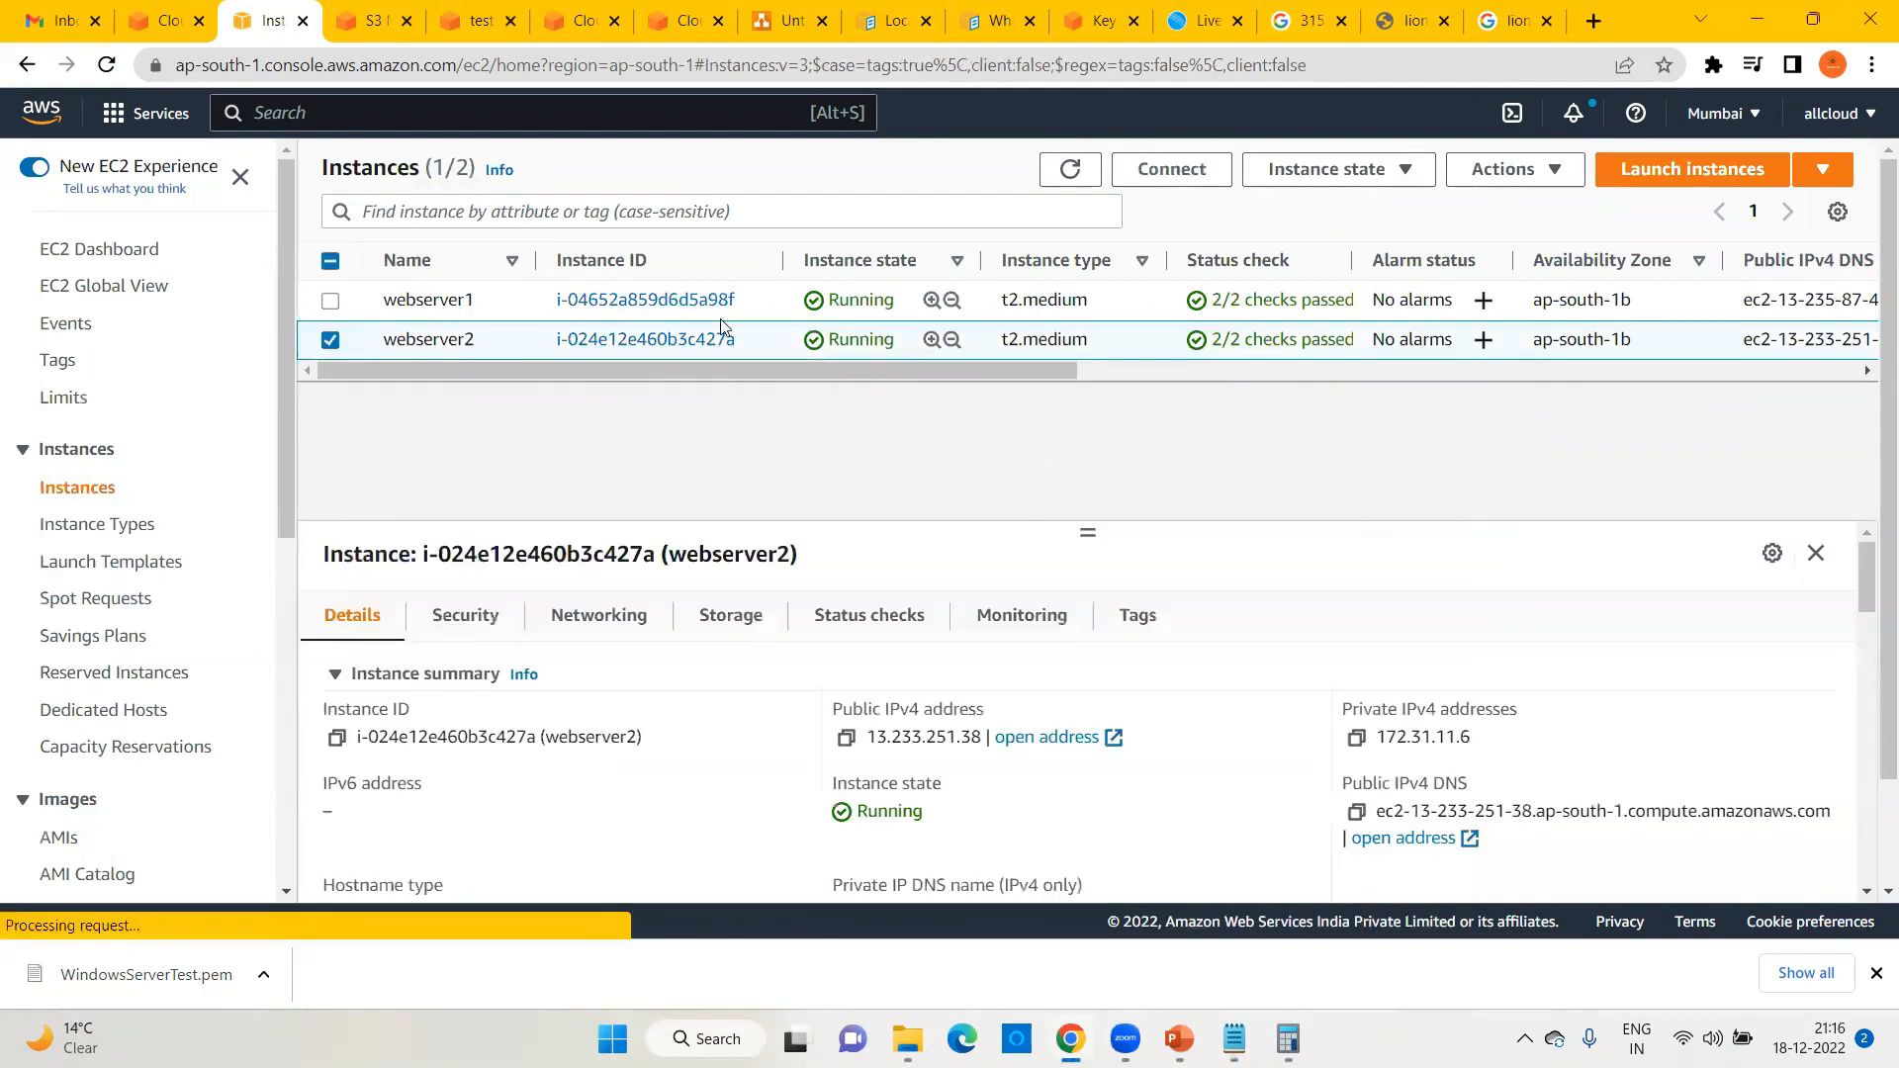
{"action": "left_click", "coordinate": [1516, 169]}
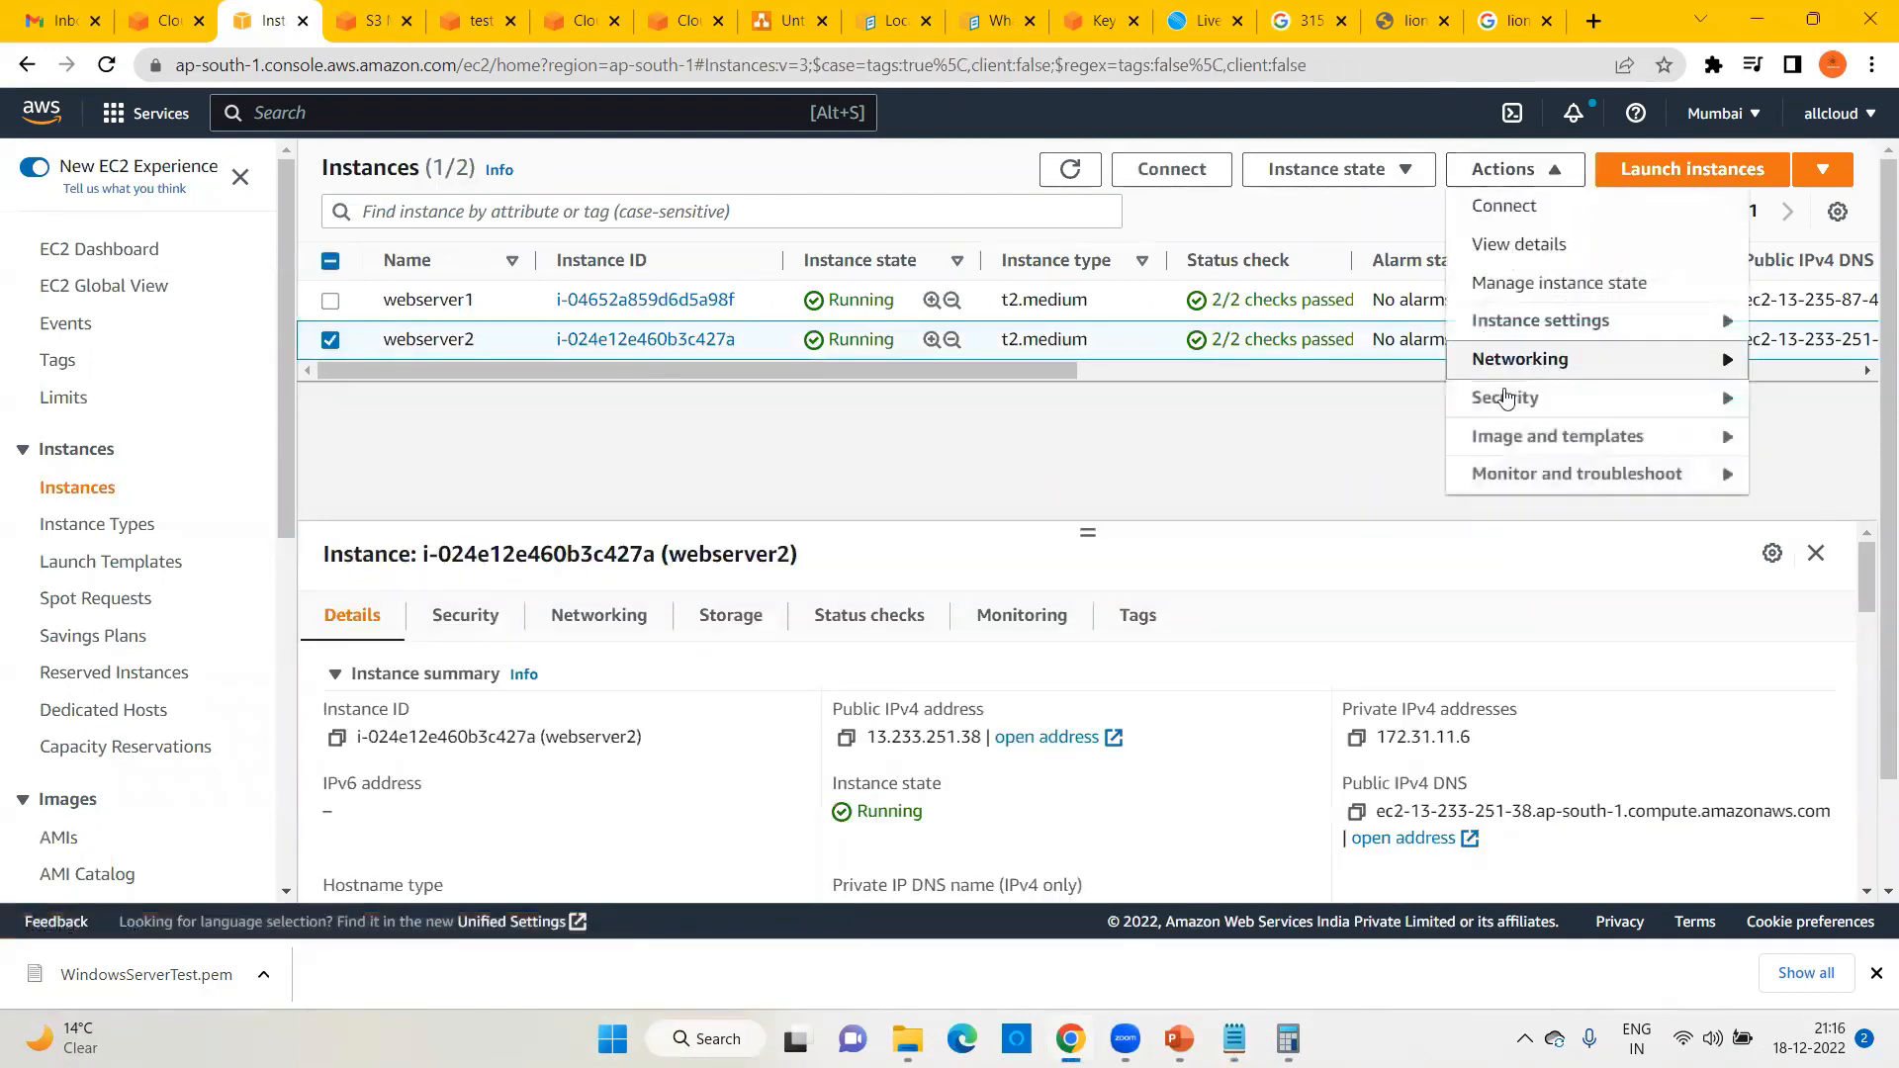
{"action": "mouse_move", "coordinate": [1505, 398]}
{"action": "left_click", "coordinate": [1330, 436]}
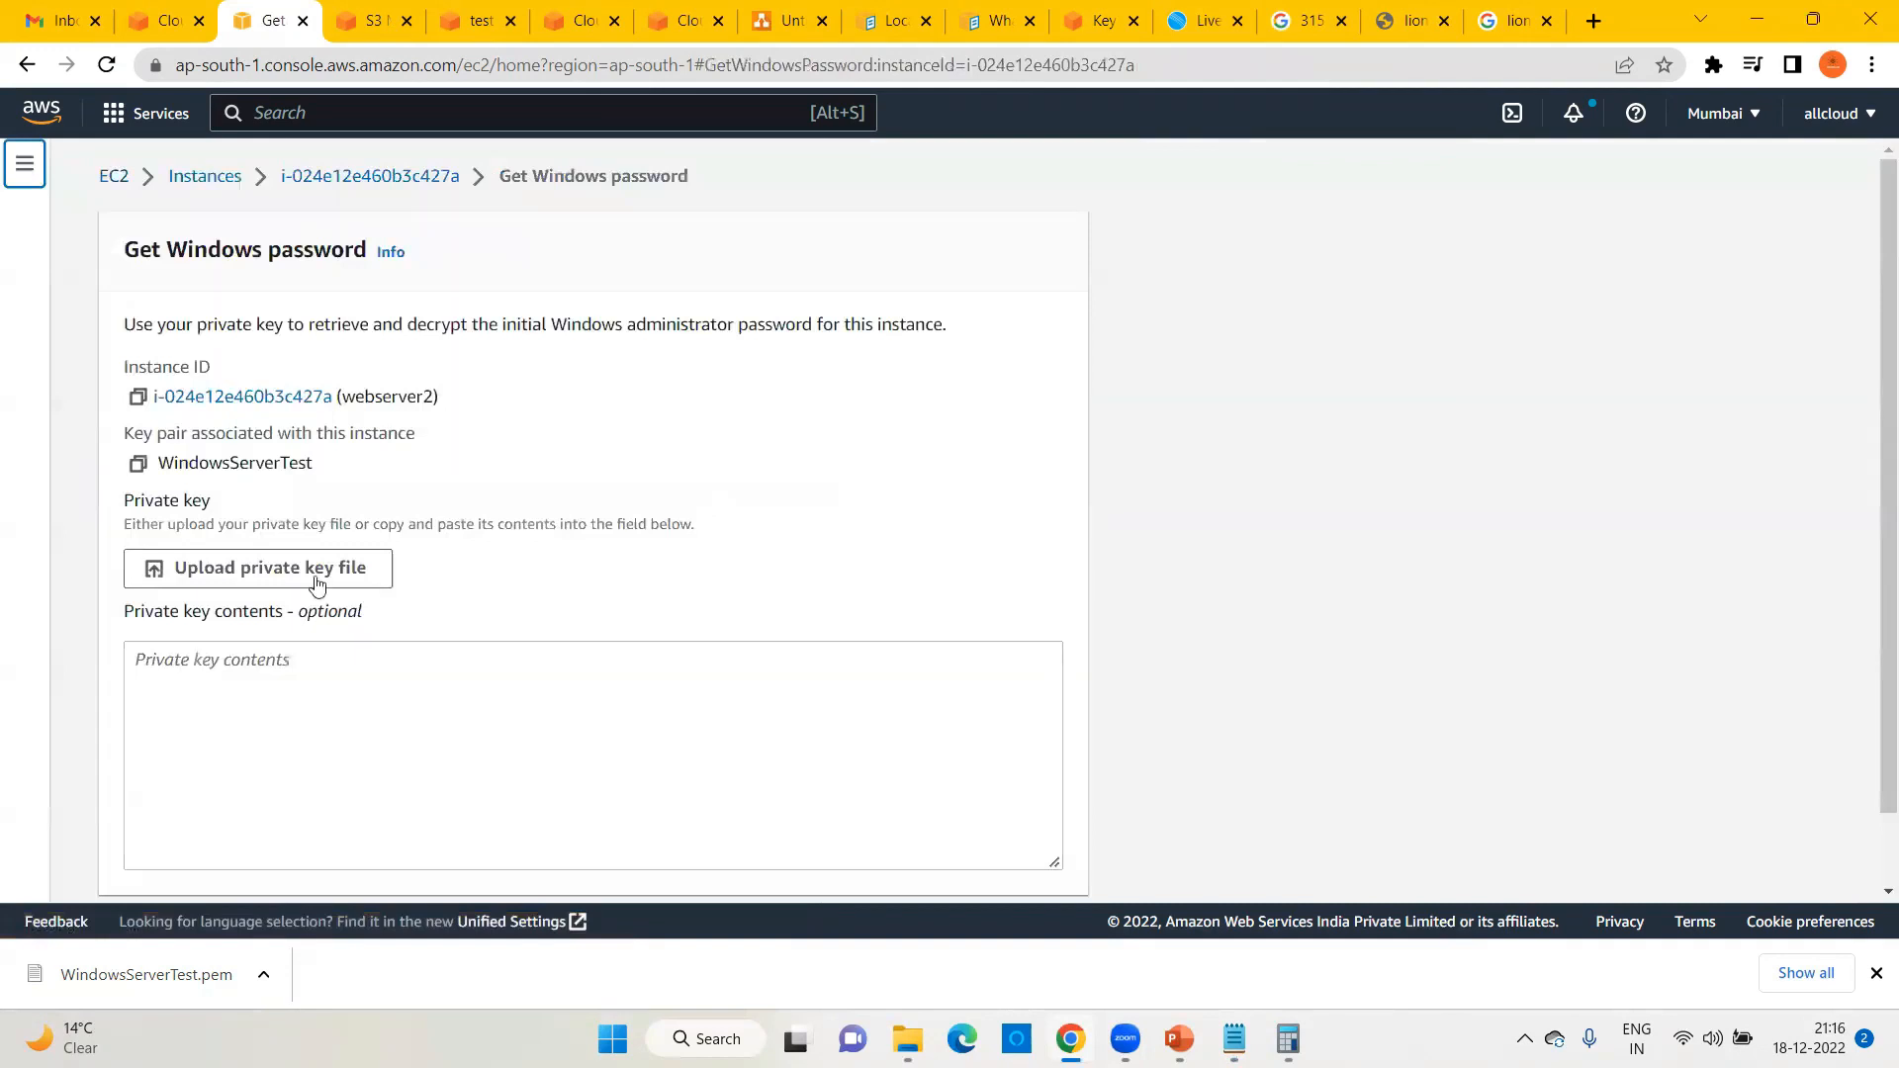
{"action": "left_click", "coordinate": [243, 583]}
{"action": "left_click", "coordinate": [554, 465]}
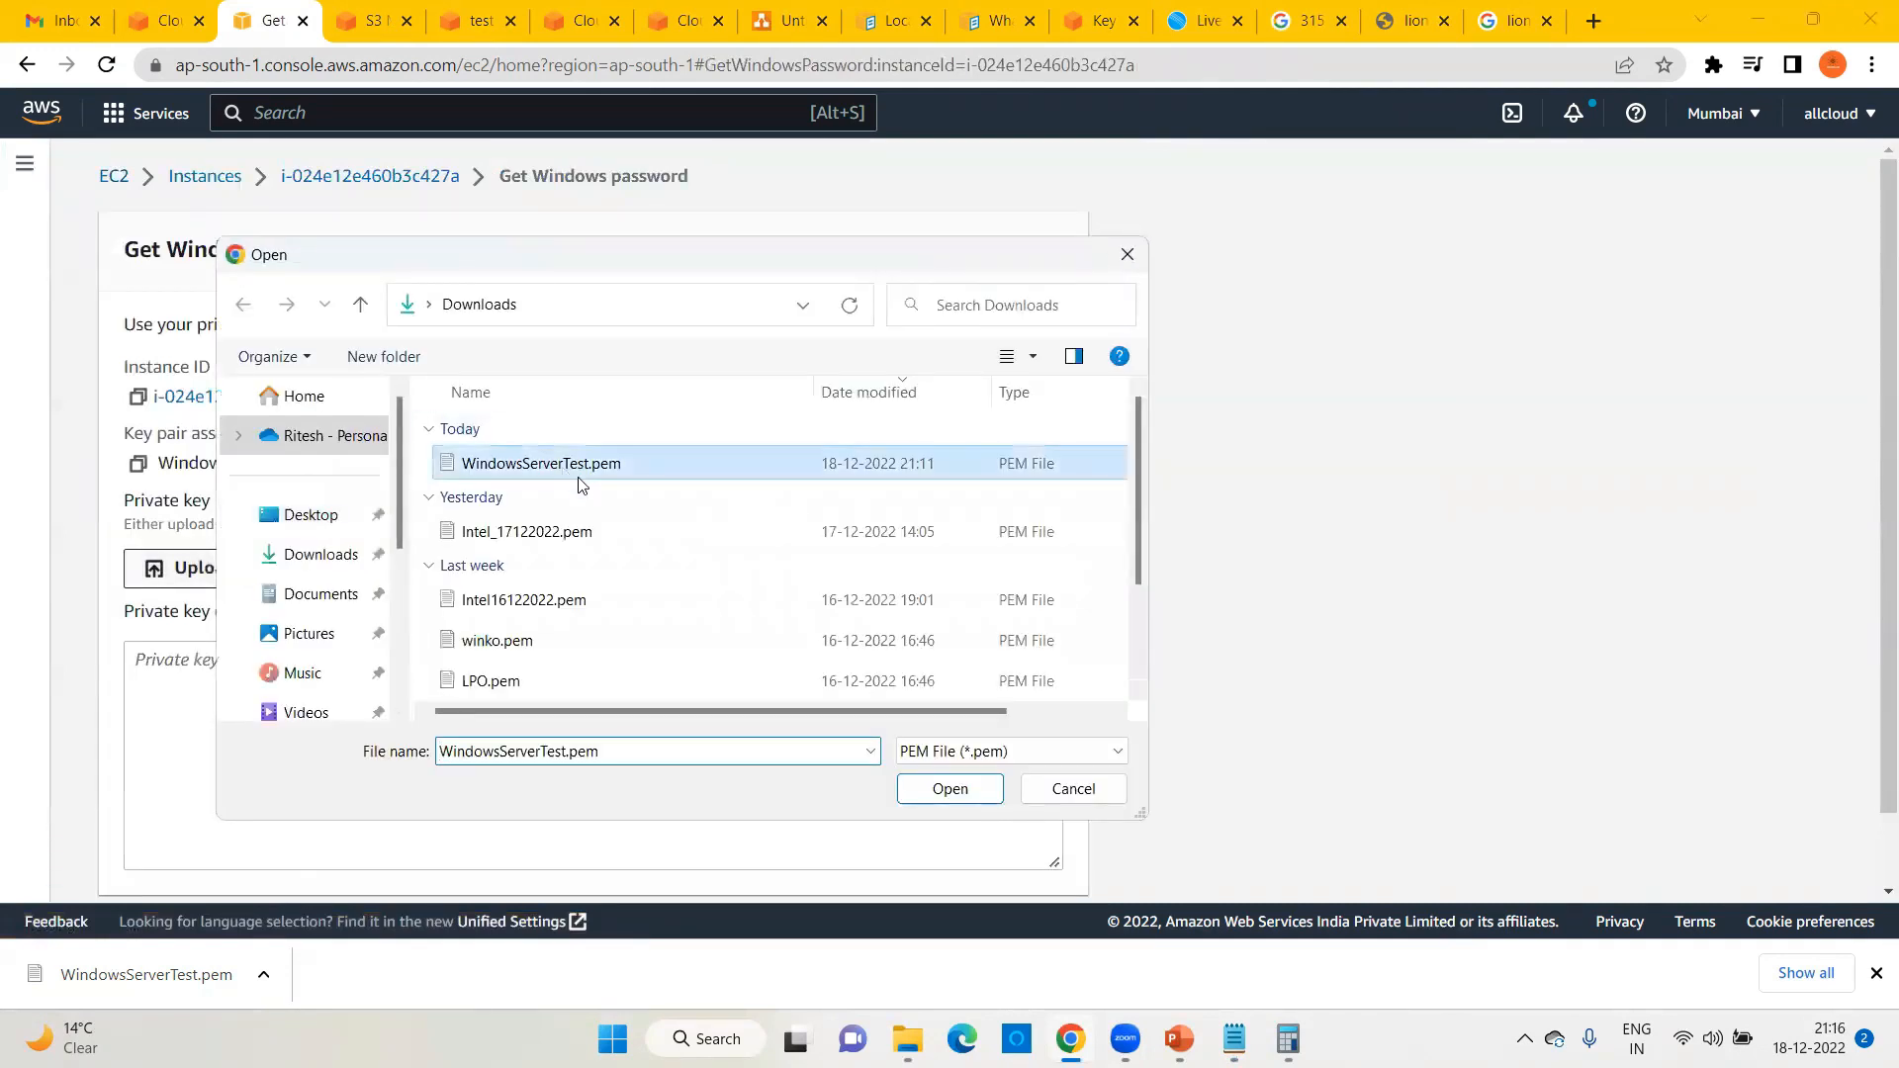
{"action": "left_click", "coordinate": [947, 788]}
Step: Decrypt the Windows administrator password of webserver2 and copy it
{"action": "scroll", "coordinate": [693, 573], "scroll_direction": "down", "scroll_amount": 1}
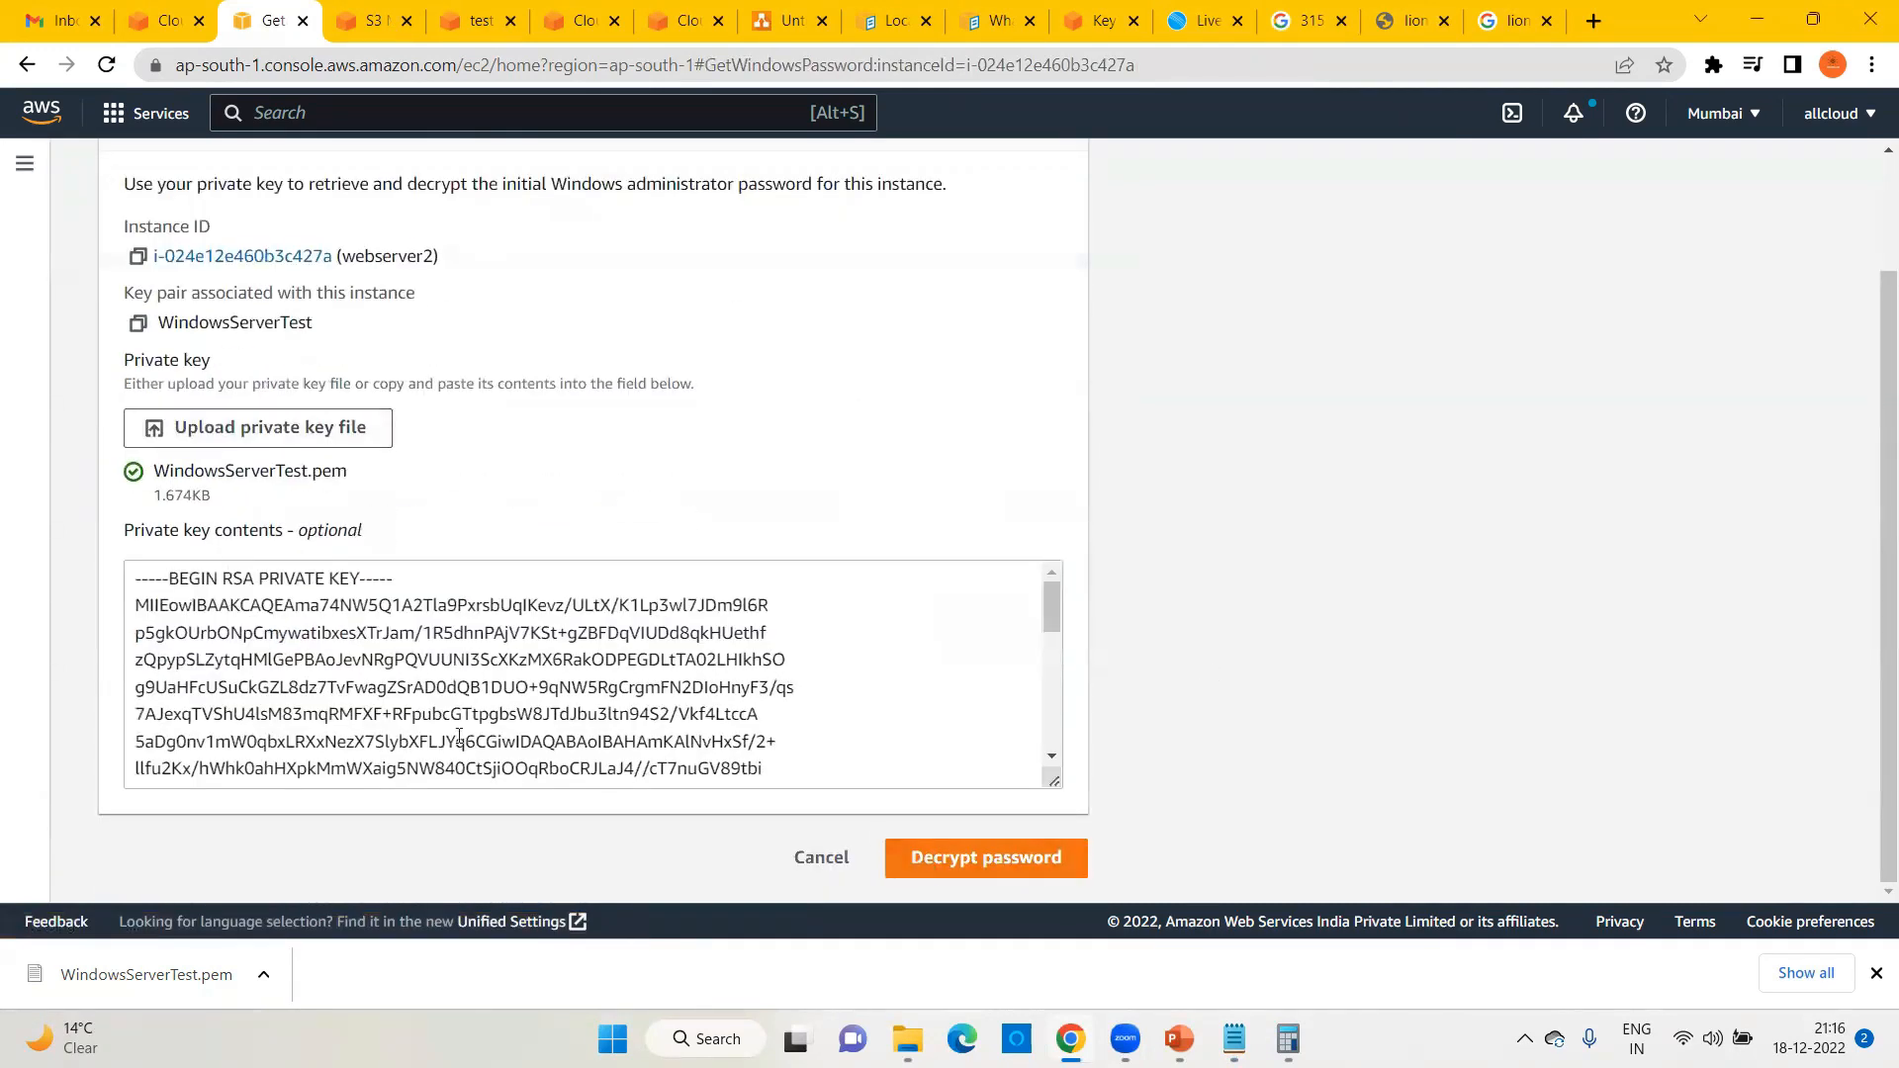
{"action": "left_click", "coordinate": [137, 324]}
{"action": "left_click", "coordinate": [956, 875]}
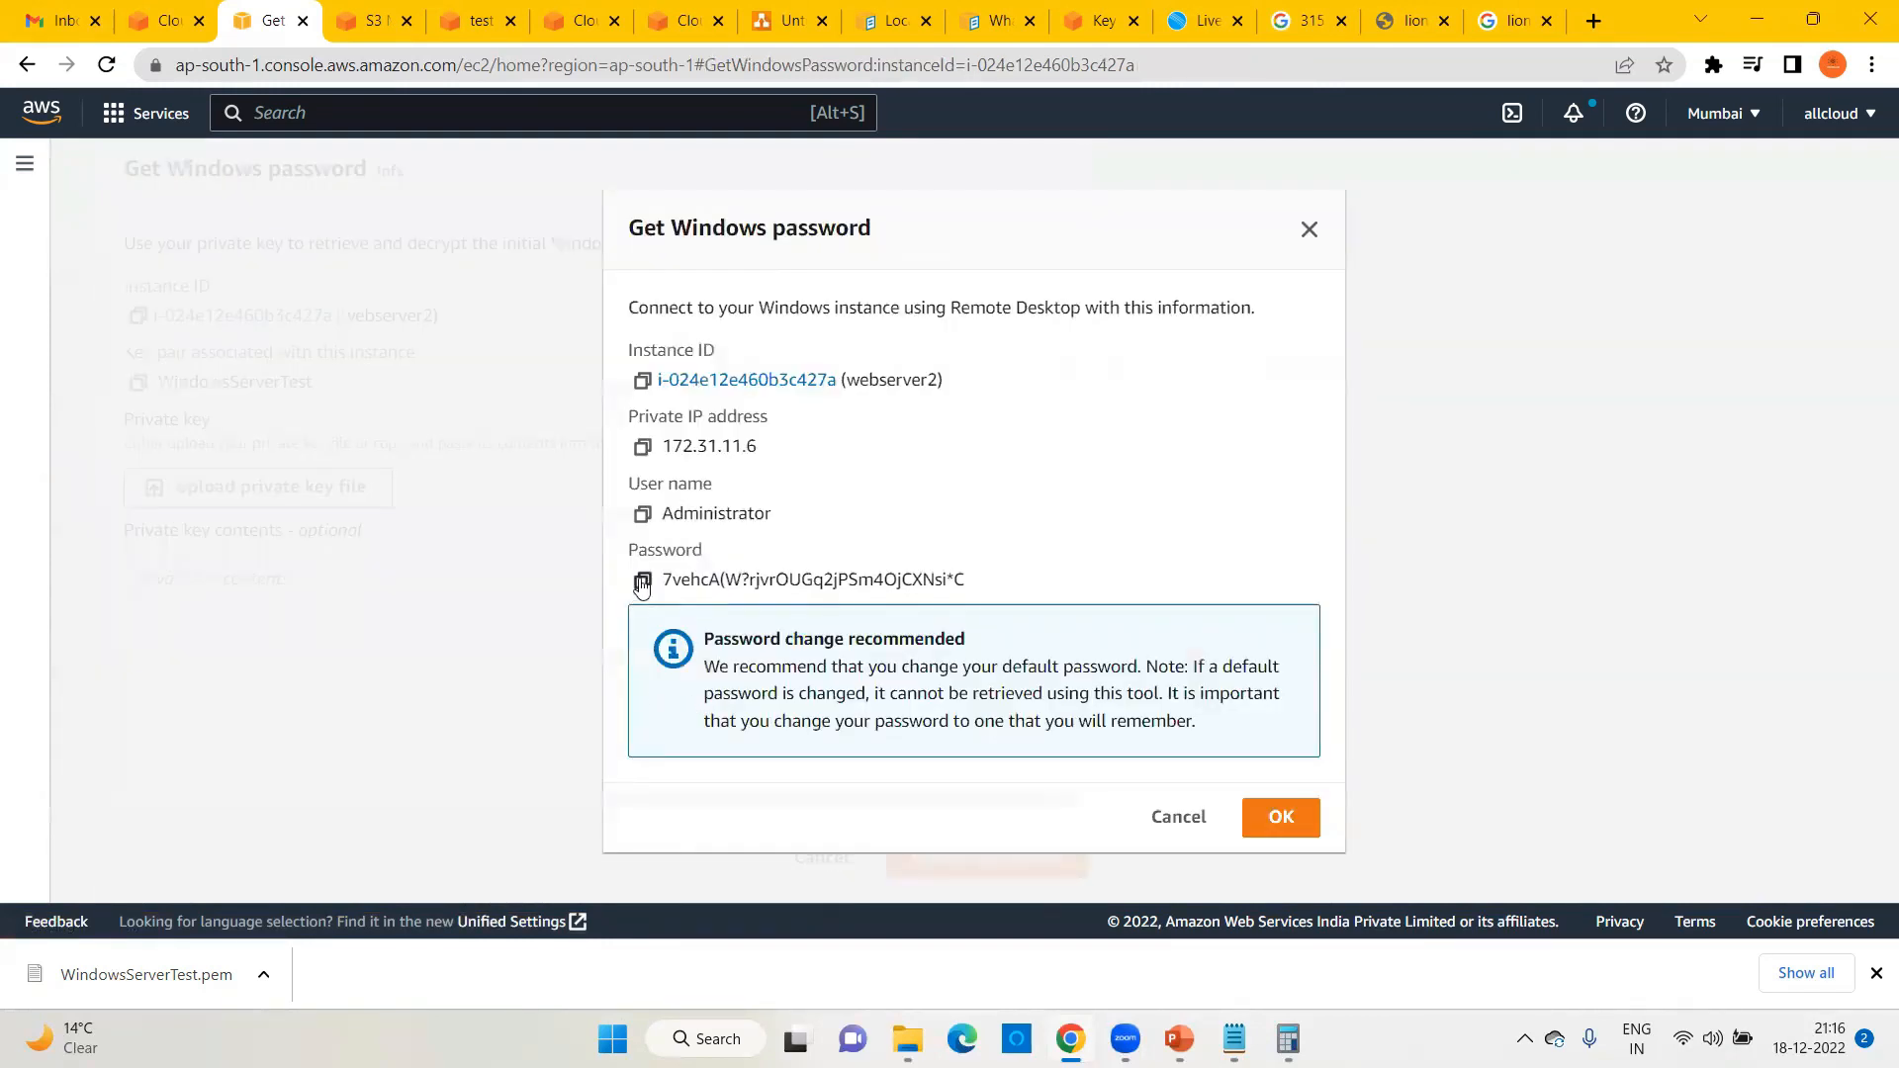
{"action": "left_click", "coordinate": [642, 581]}
Step: Paste the copied webserver2 administrator password into the Notepad document below the first one, minimize Notepad and close the password dialog
{"action": "mouse_move", "coordinate": [1234, 1033]}
{"action": "left_click", "coordinate": [1399, 937]}
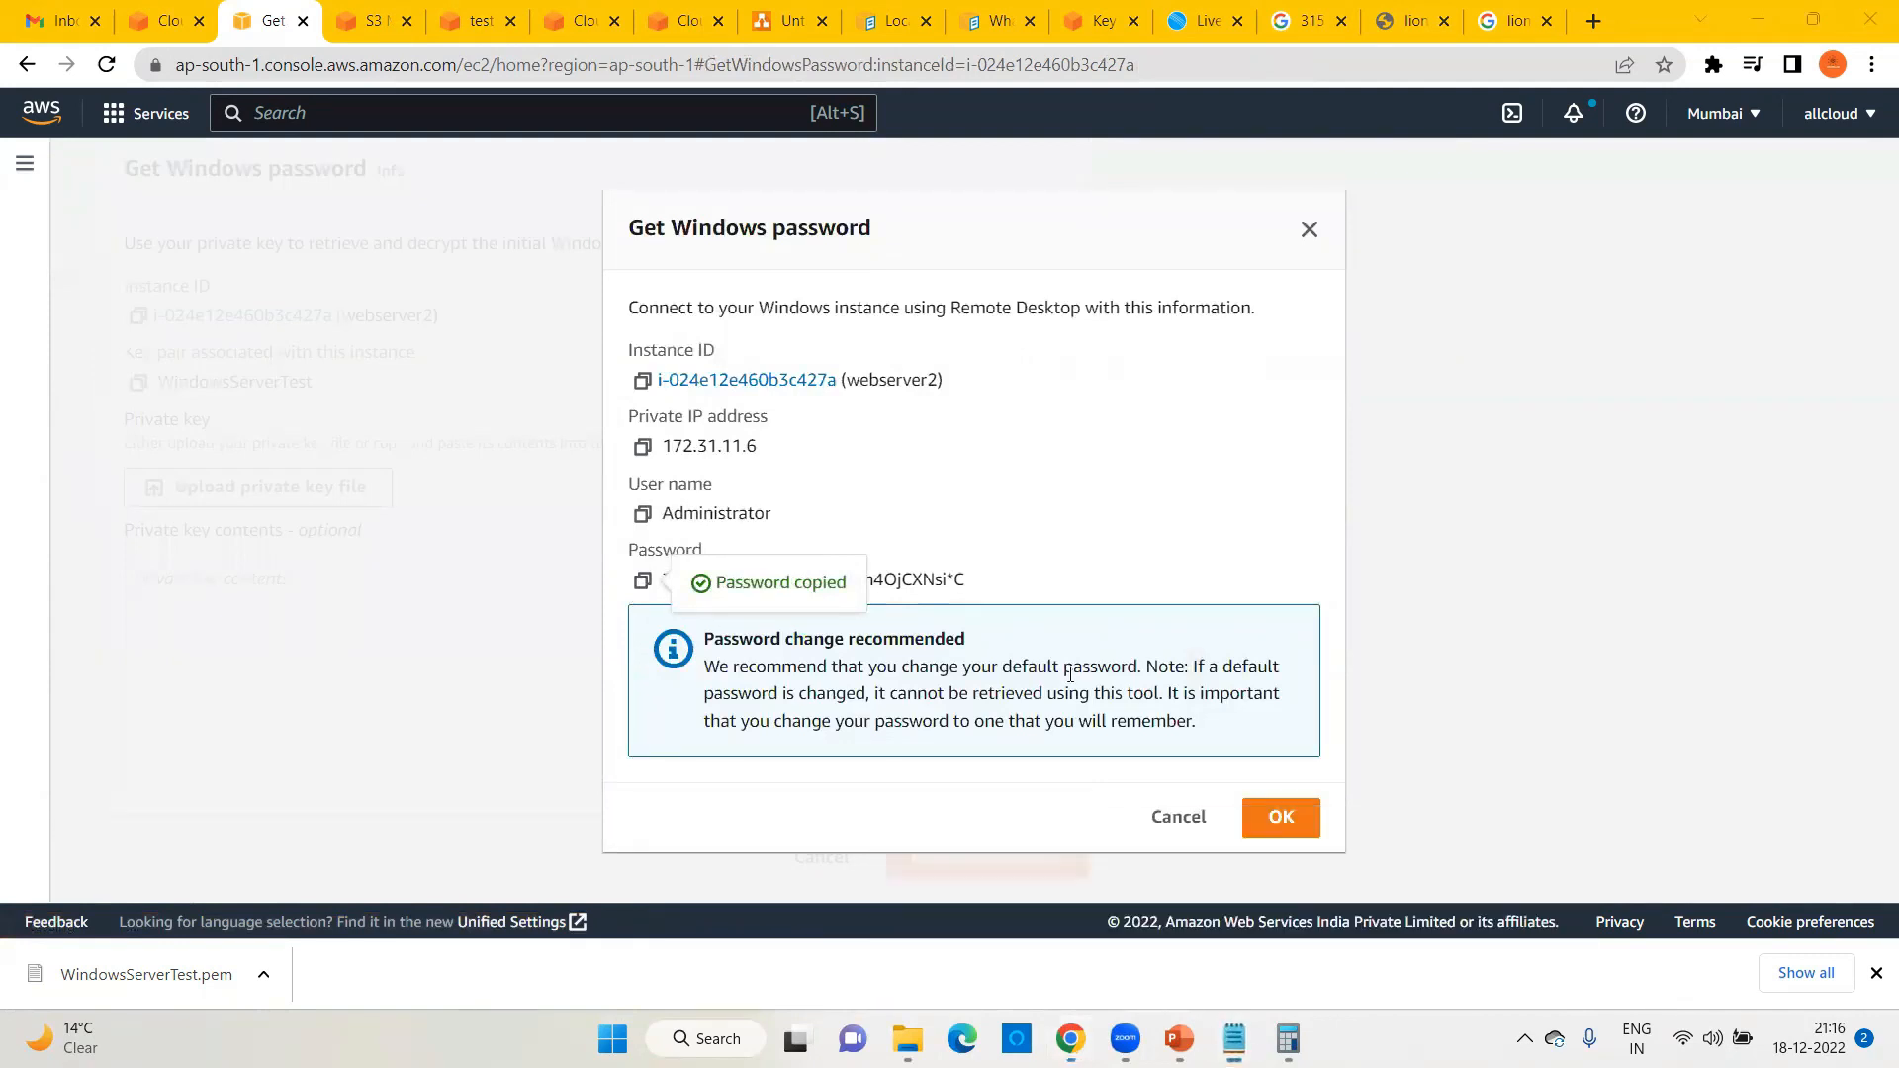
{"action": "key", "text": "ctrl+v"}
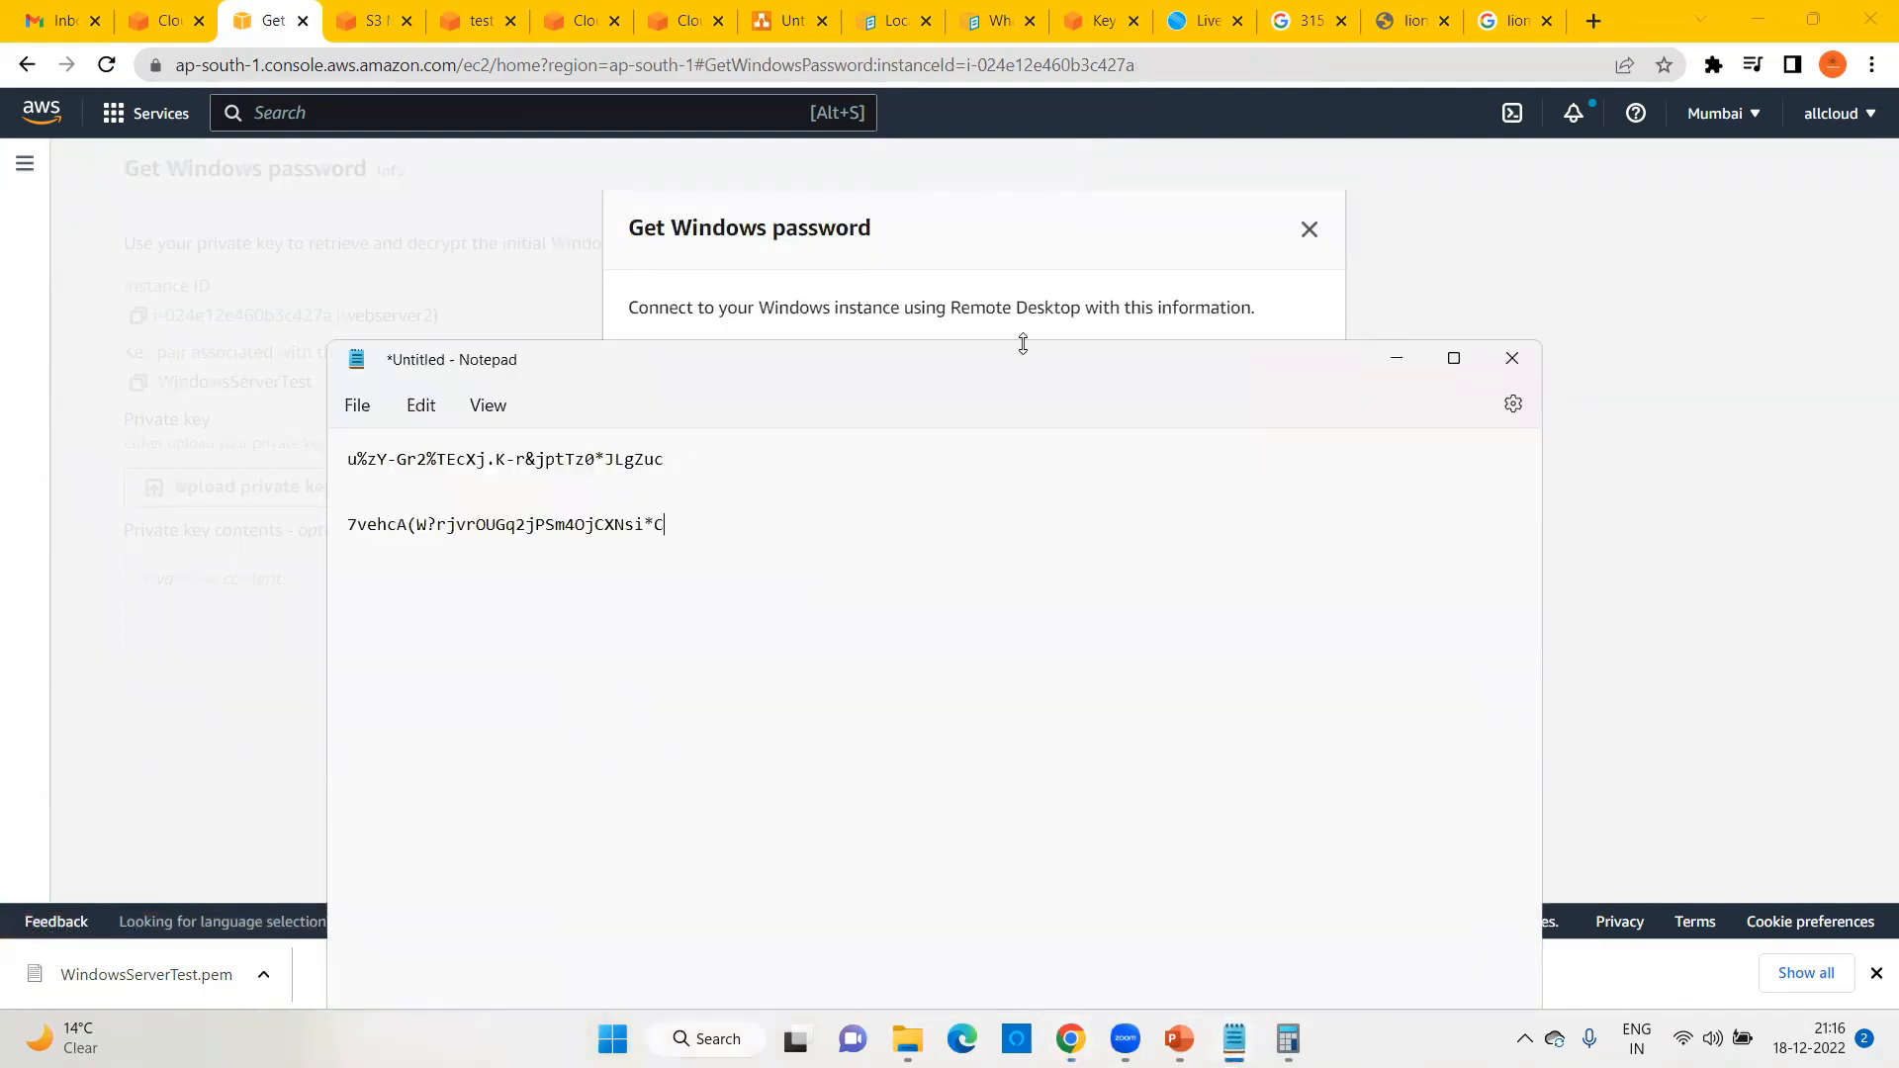
{"action": "left_click", "coordinate": [1396, 358]}
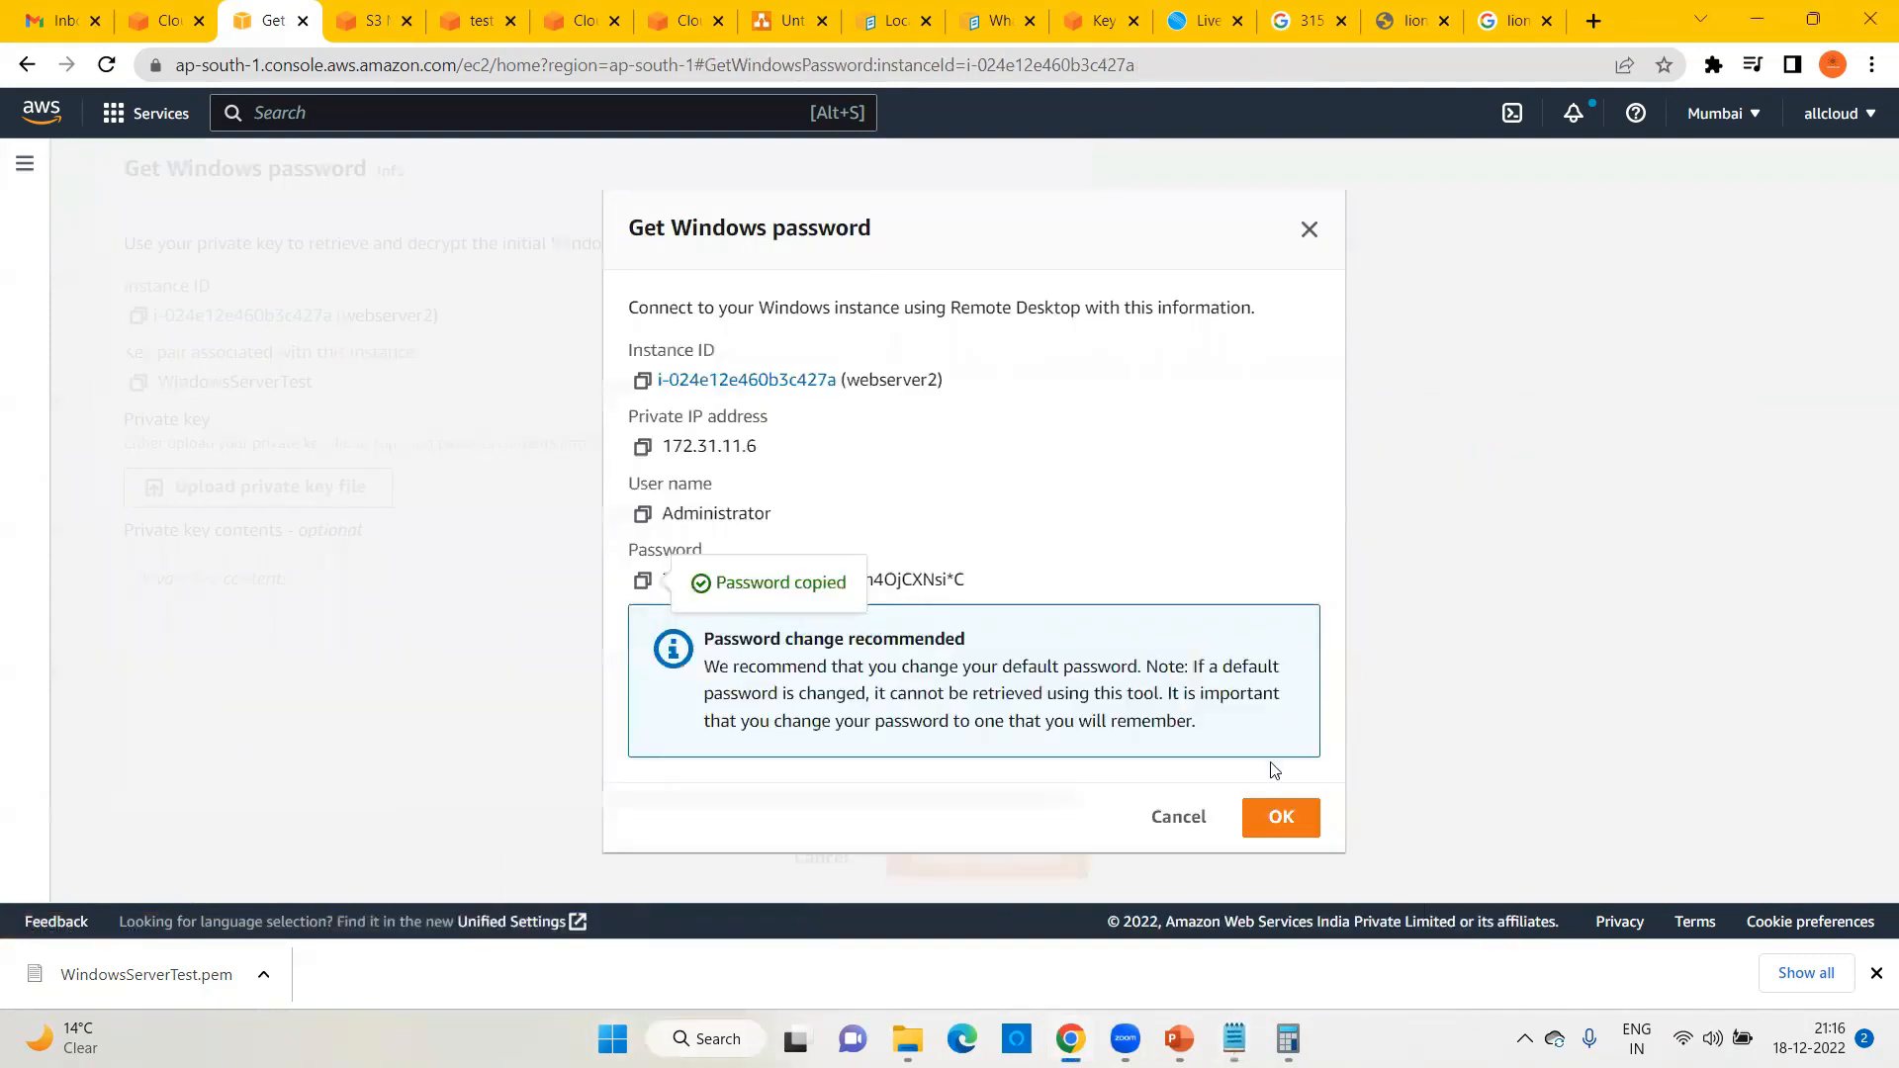
{"action": "left_click", "coordinate": [1278, 816]}
Step: Open the RDP client connection options for webserver1 and download its remote desktop file, leaving the instance name unedited
{"action": "left_click", "coordinate": [489, 300]}
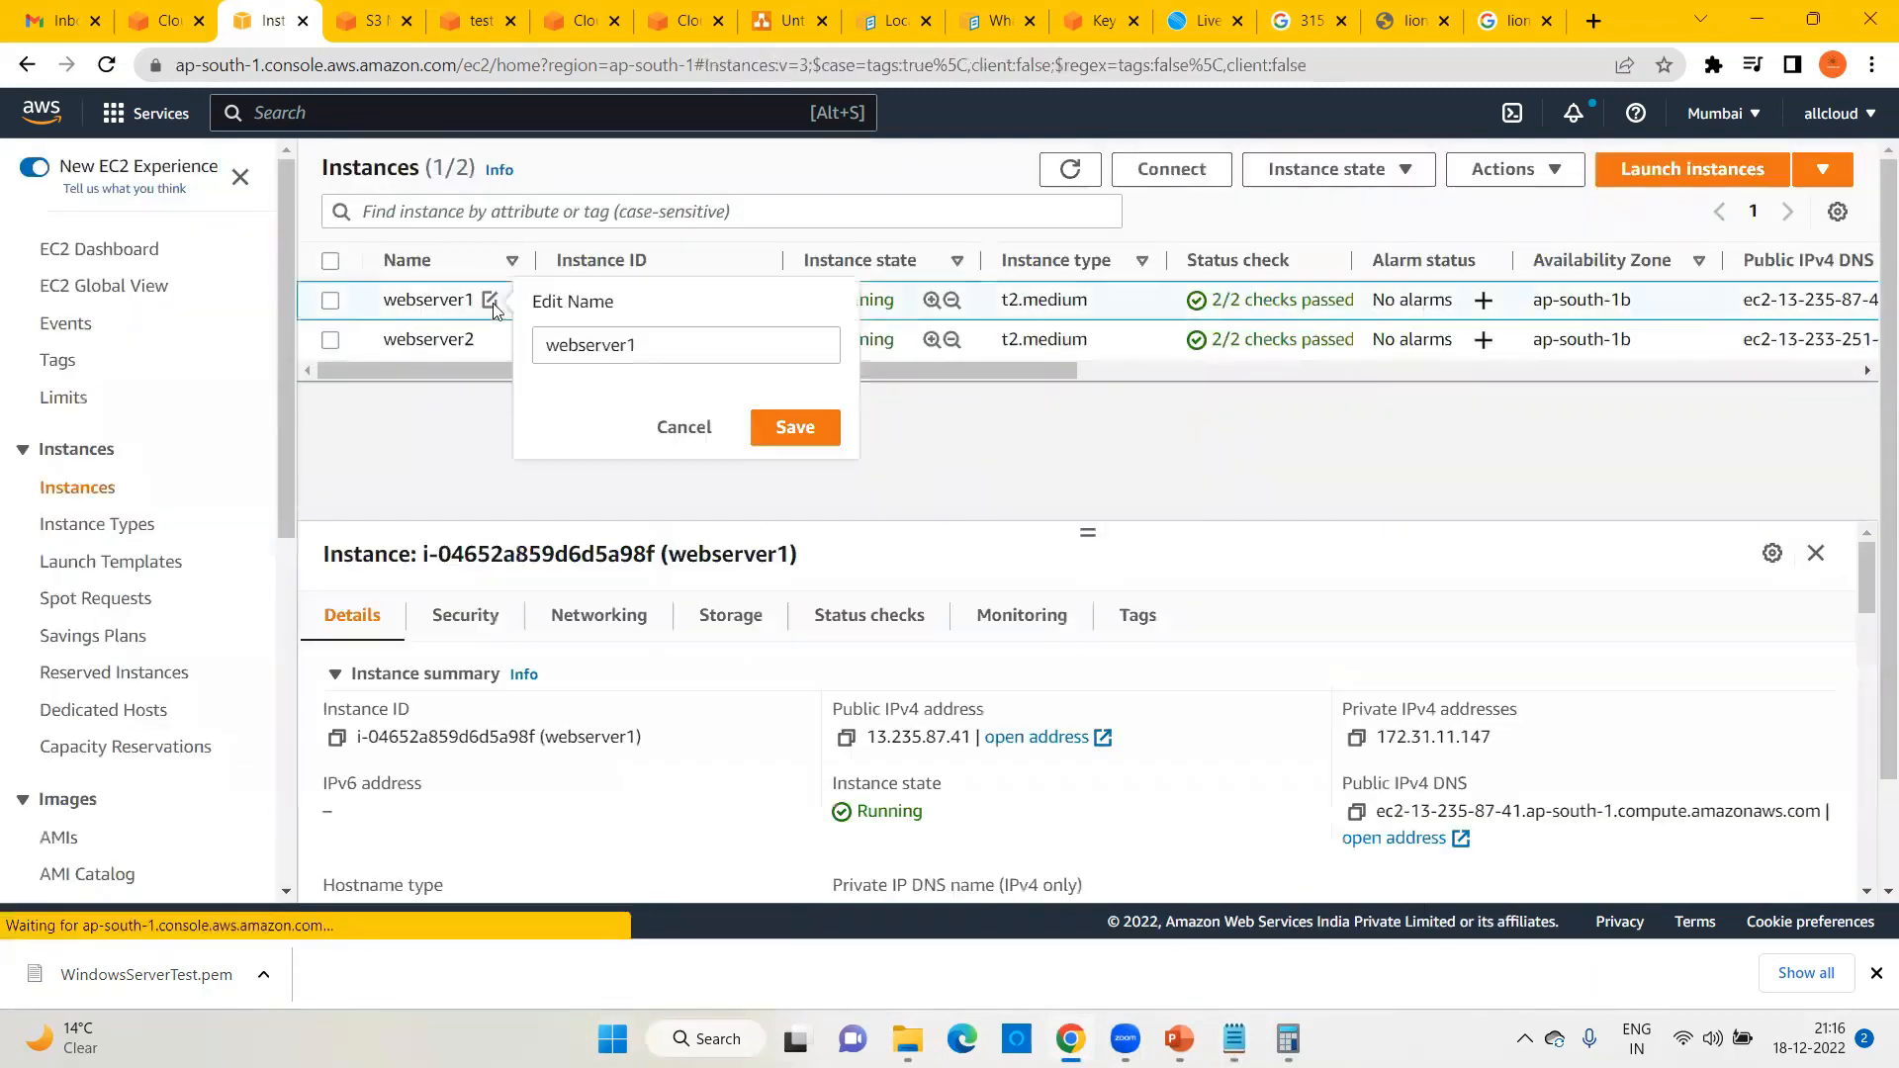
{"action": "left_click", "coordinate": [945, 432]}
{"action": "left_click", "coordinate": [1182, 172]}
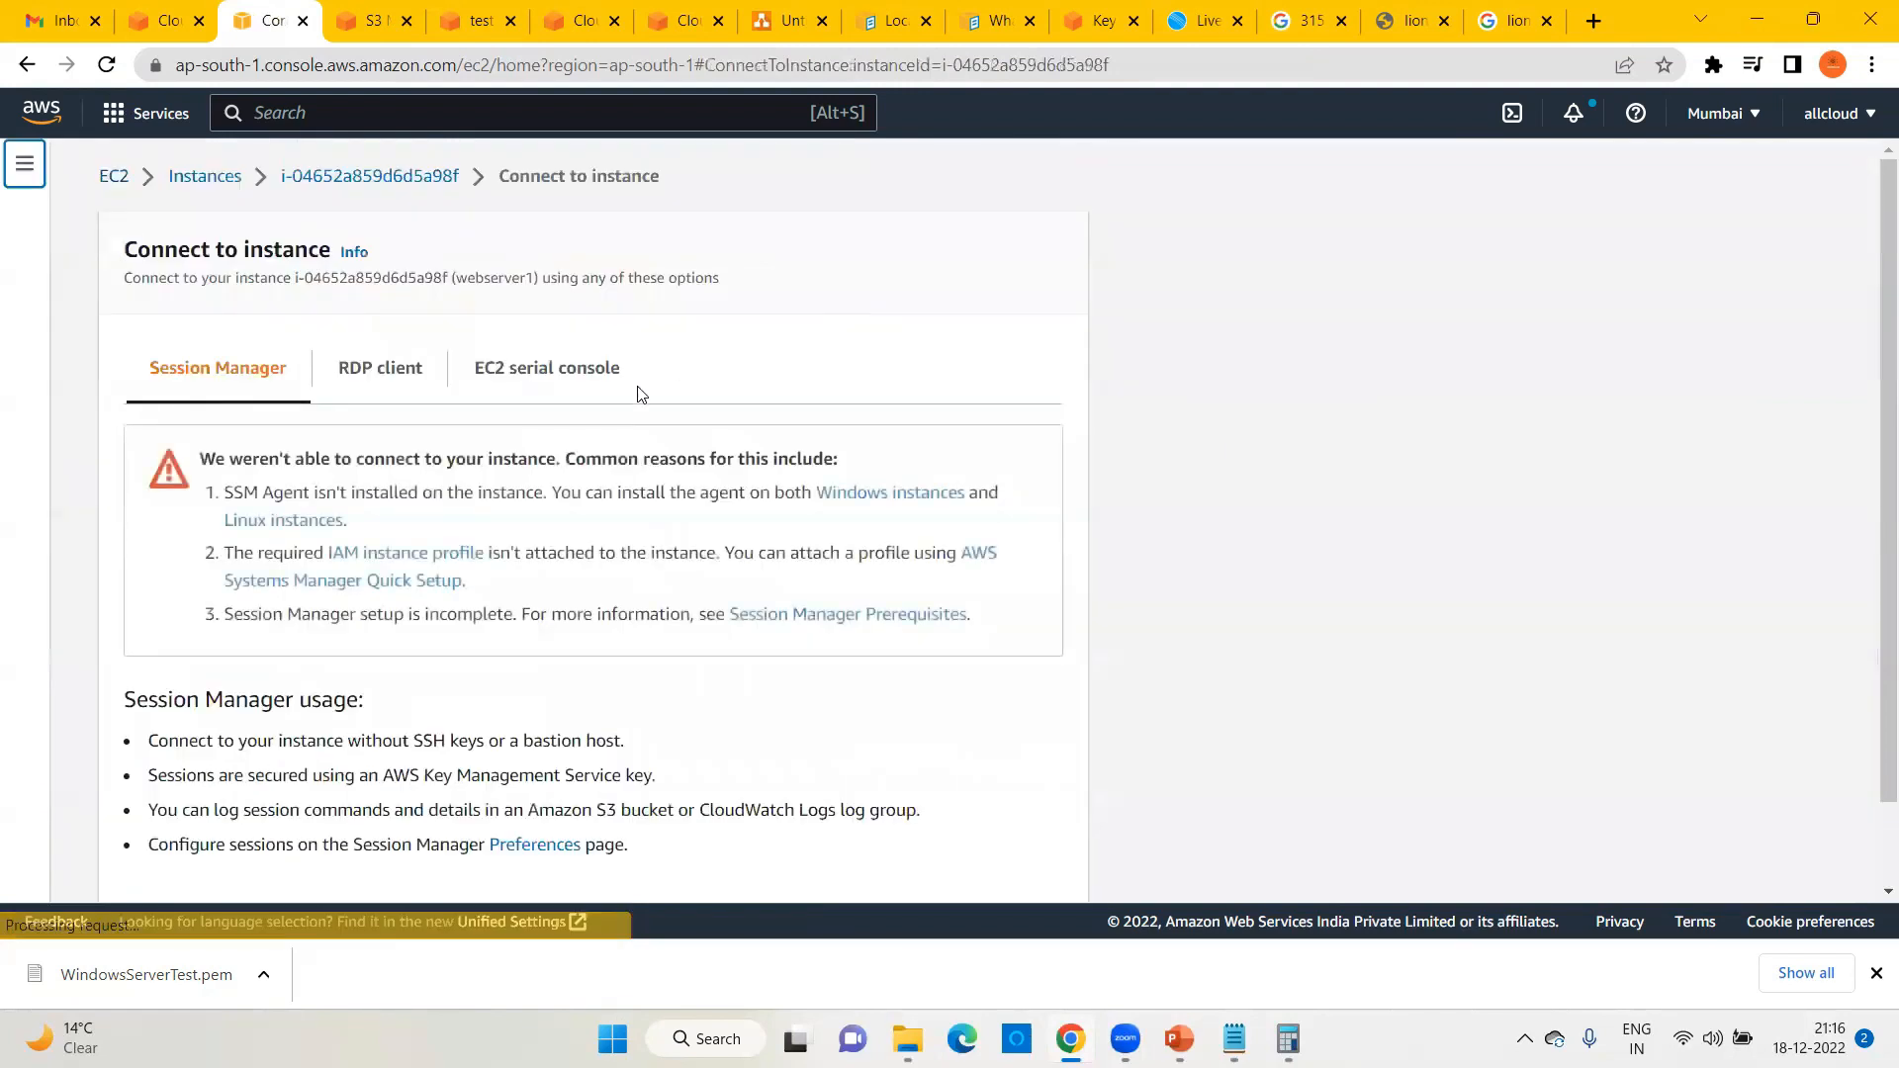
{"action": "left_click", "coordinate": [372, 379]}
{"action": "left_click", "coordinate": [188, 810]}
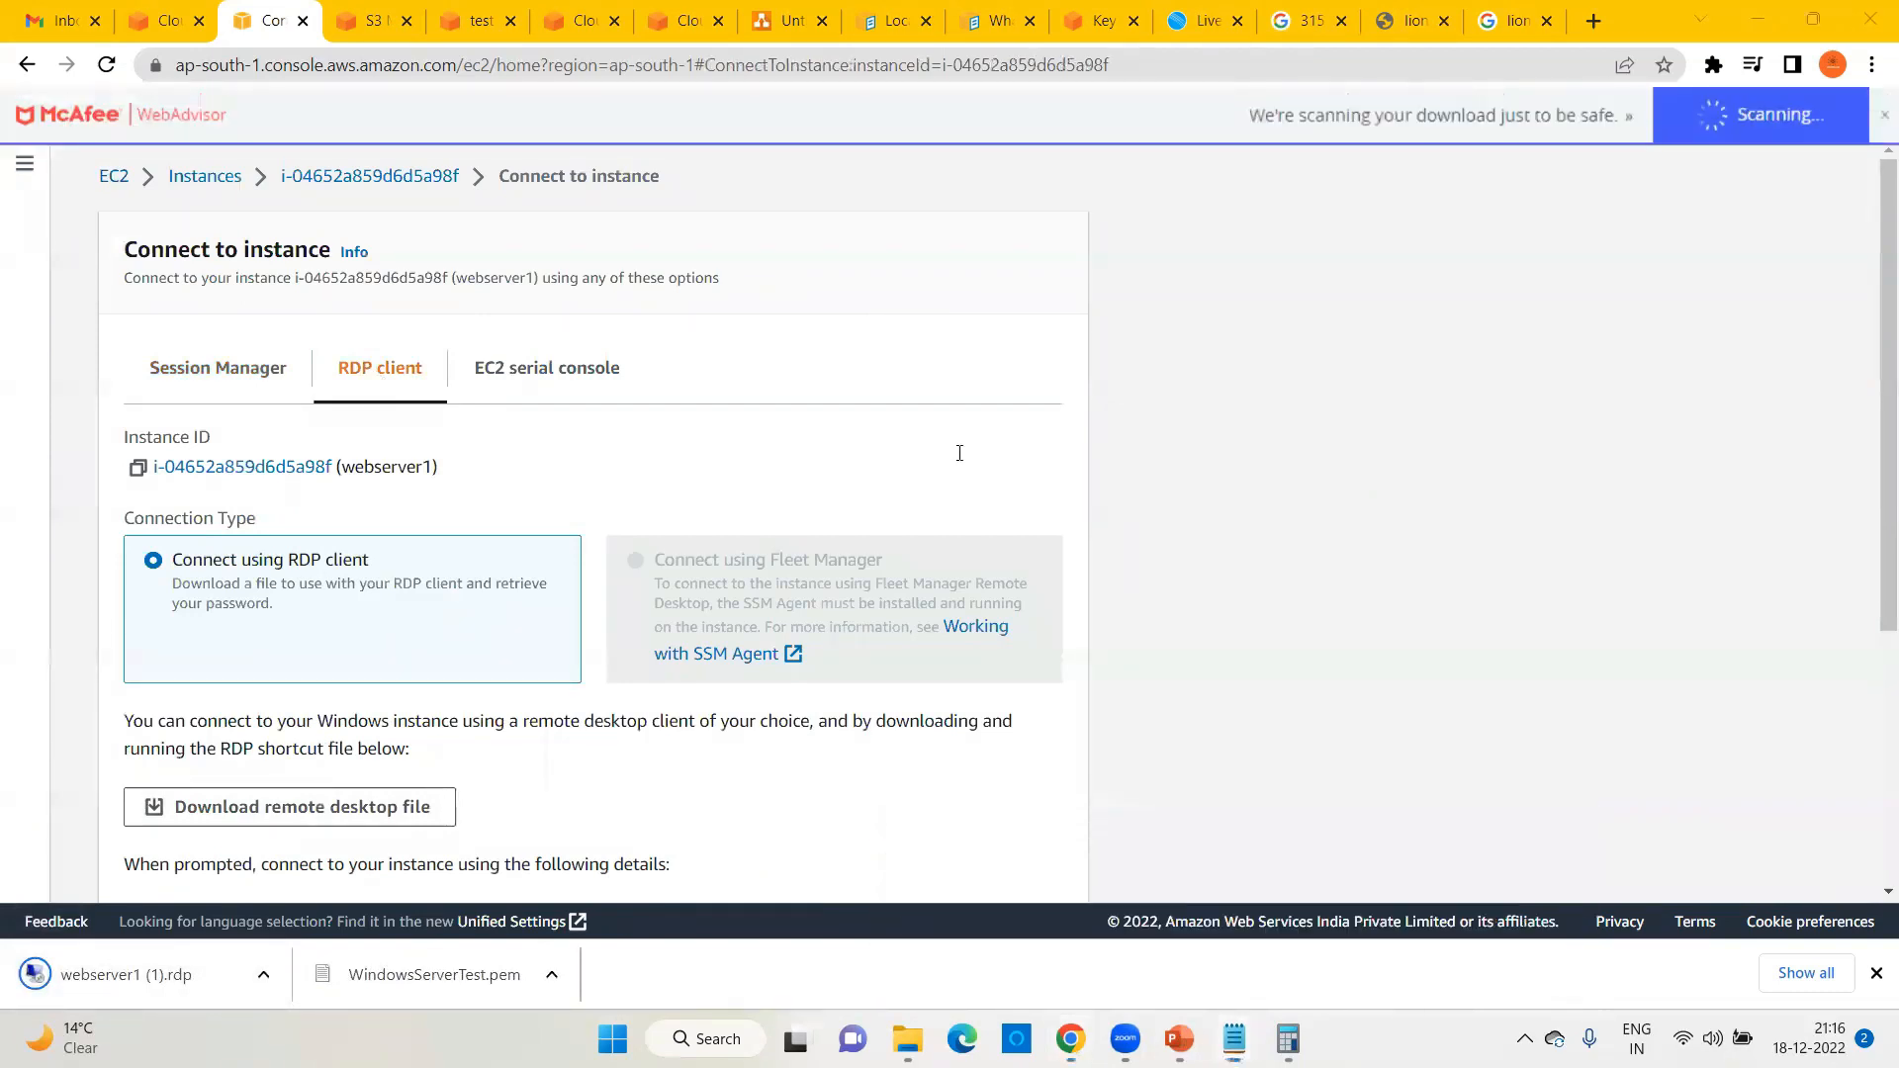
Step: Copy the webserver1 administrator password from the Notepad document and minimize Notepad
{"action": "key", "text": "alt+Tab"}
{"action": "left_click_drag", "start_coordinate": [665, 460], "coordinate": [333, 462]}
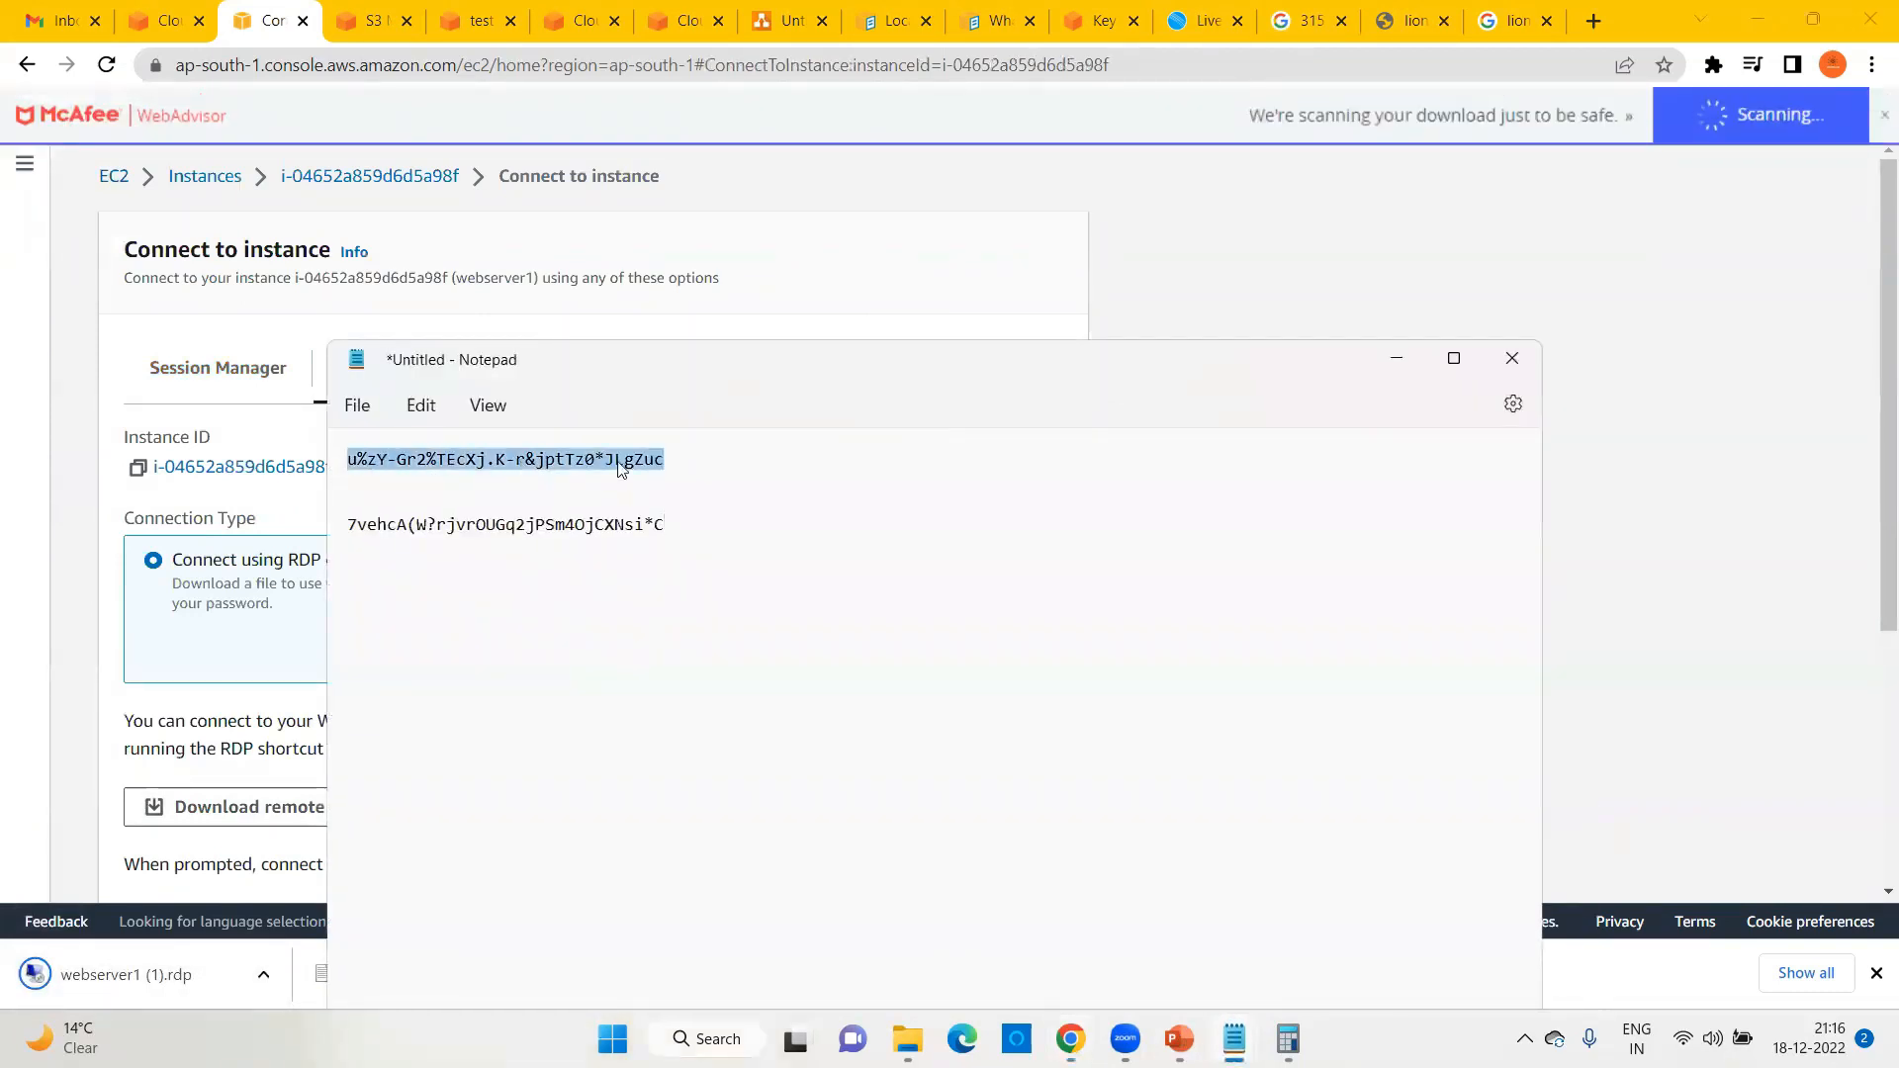
{"action": "left_click", "coordinate": [1393, 358]}
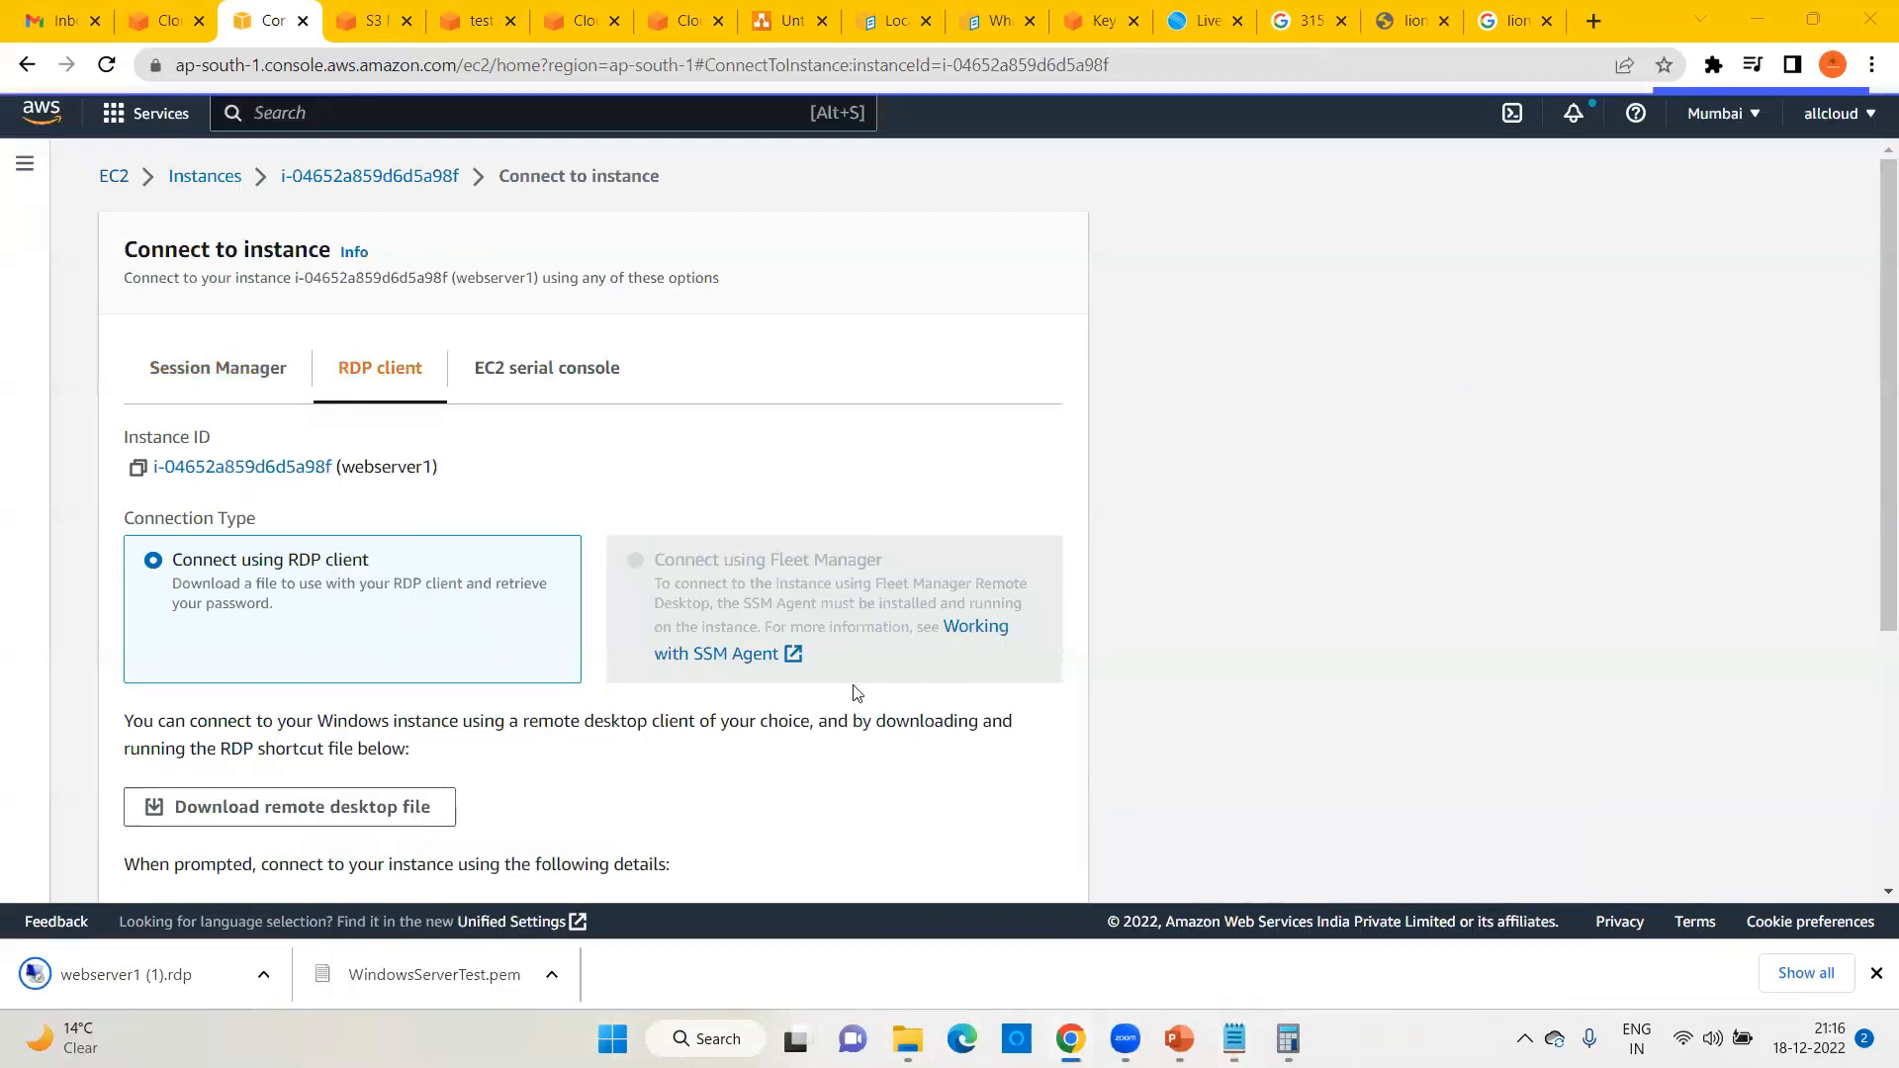
Step: Open the downloaded webserver1 remote desktop file, connect with the copied Administrator password, accept the certificate warning and minimize the session
{"action": "left_click", "coordinate": [182, 970]}
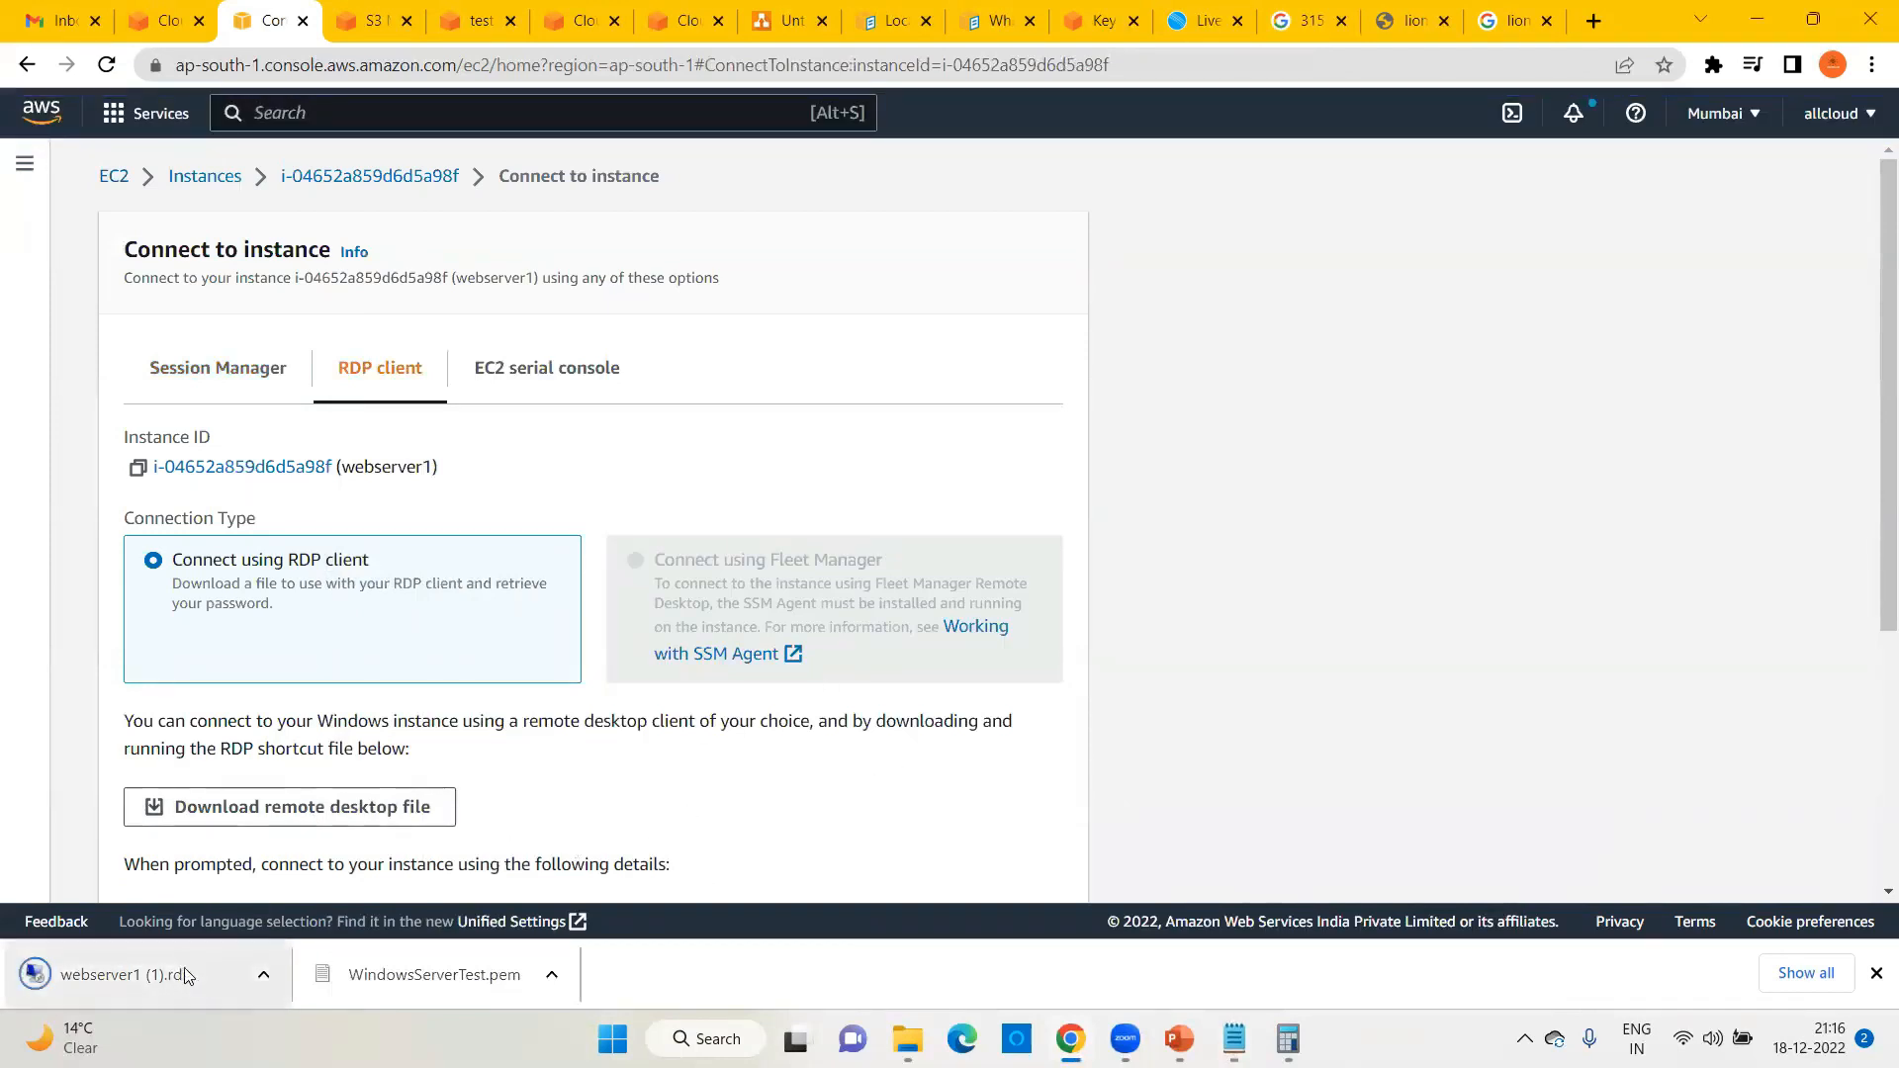
{"action": "left_click", "coordinate": [184, 970]}
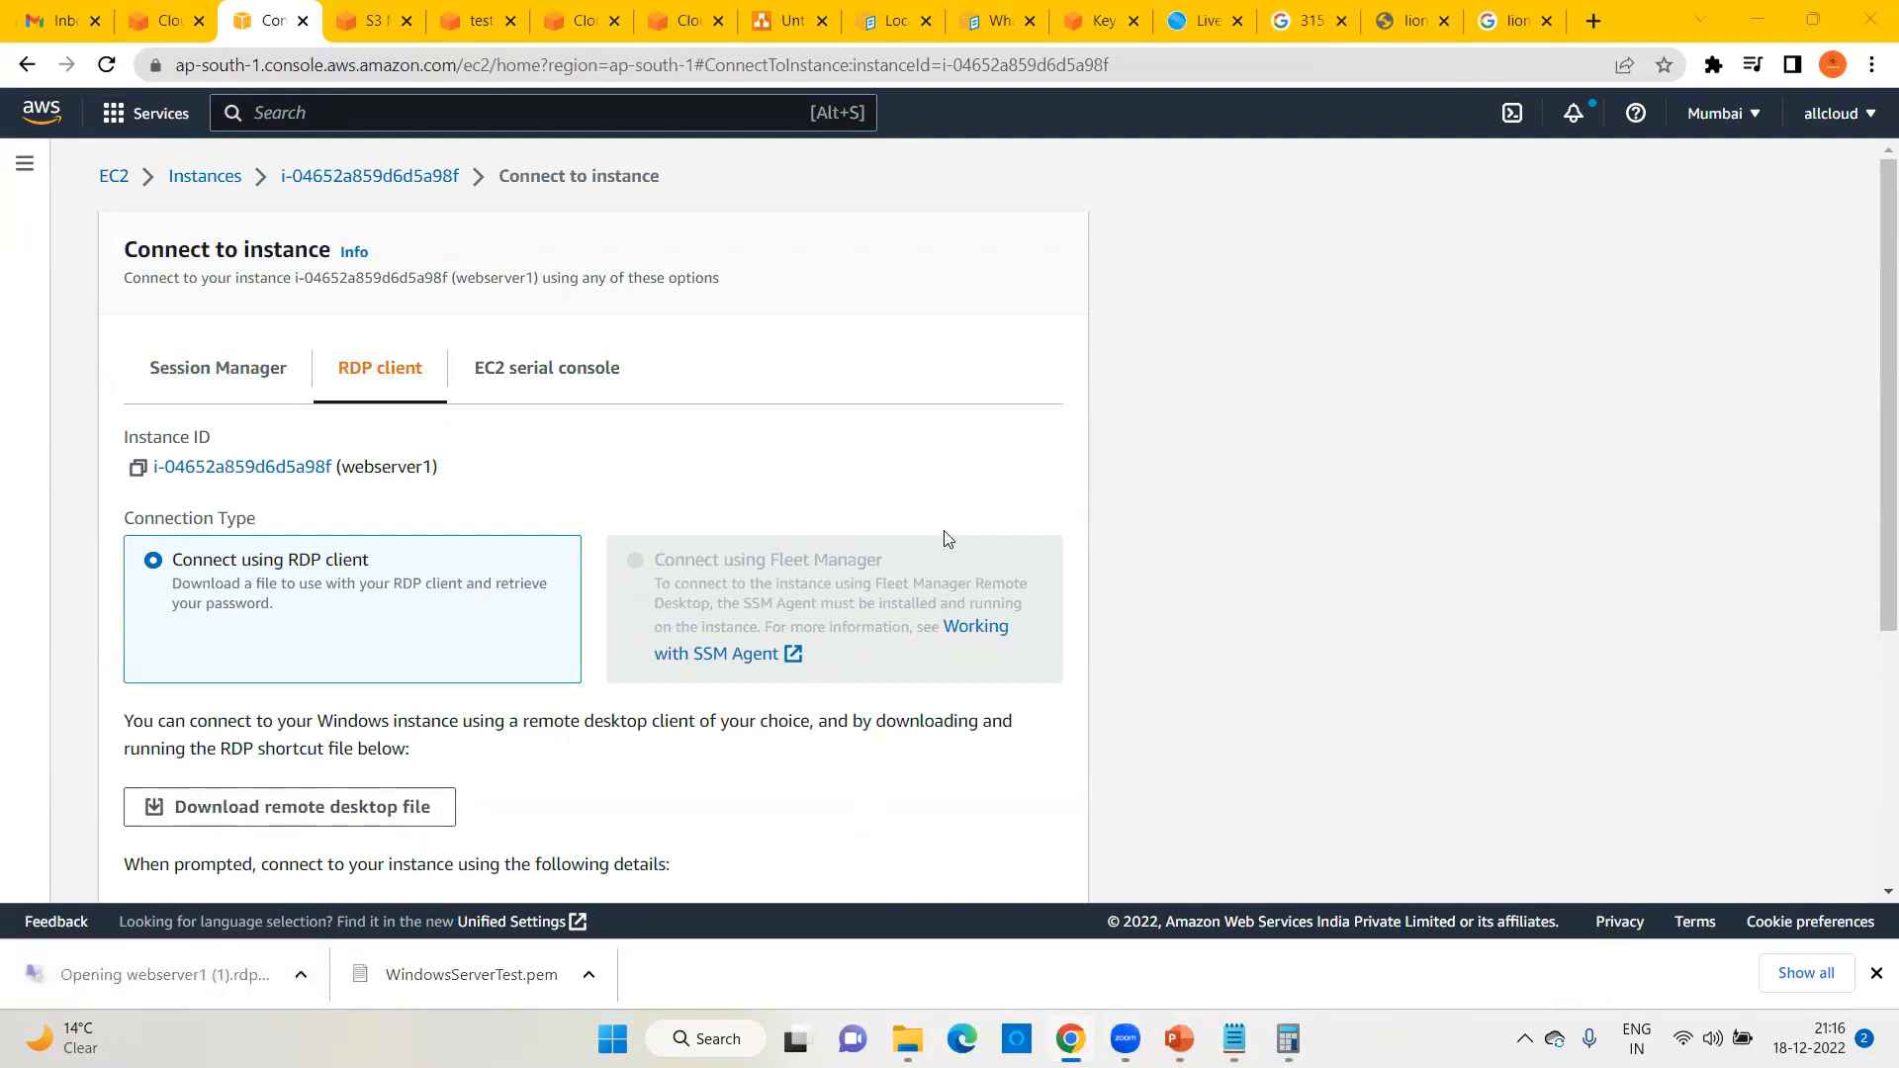
{"action": "left_click", "coordinate": [1130, 645]}
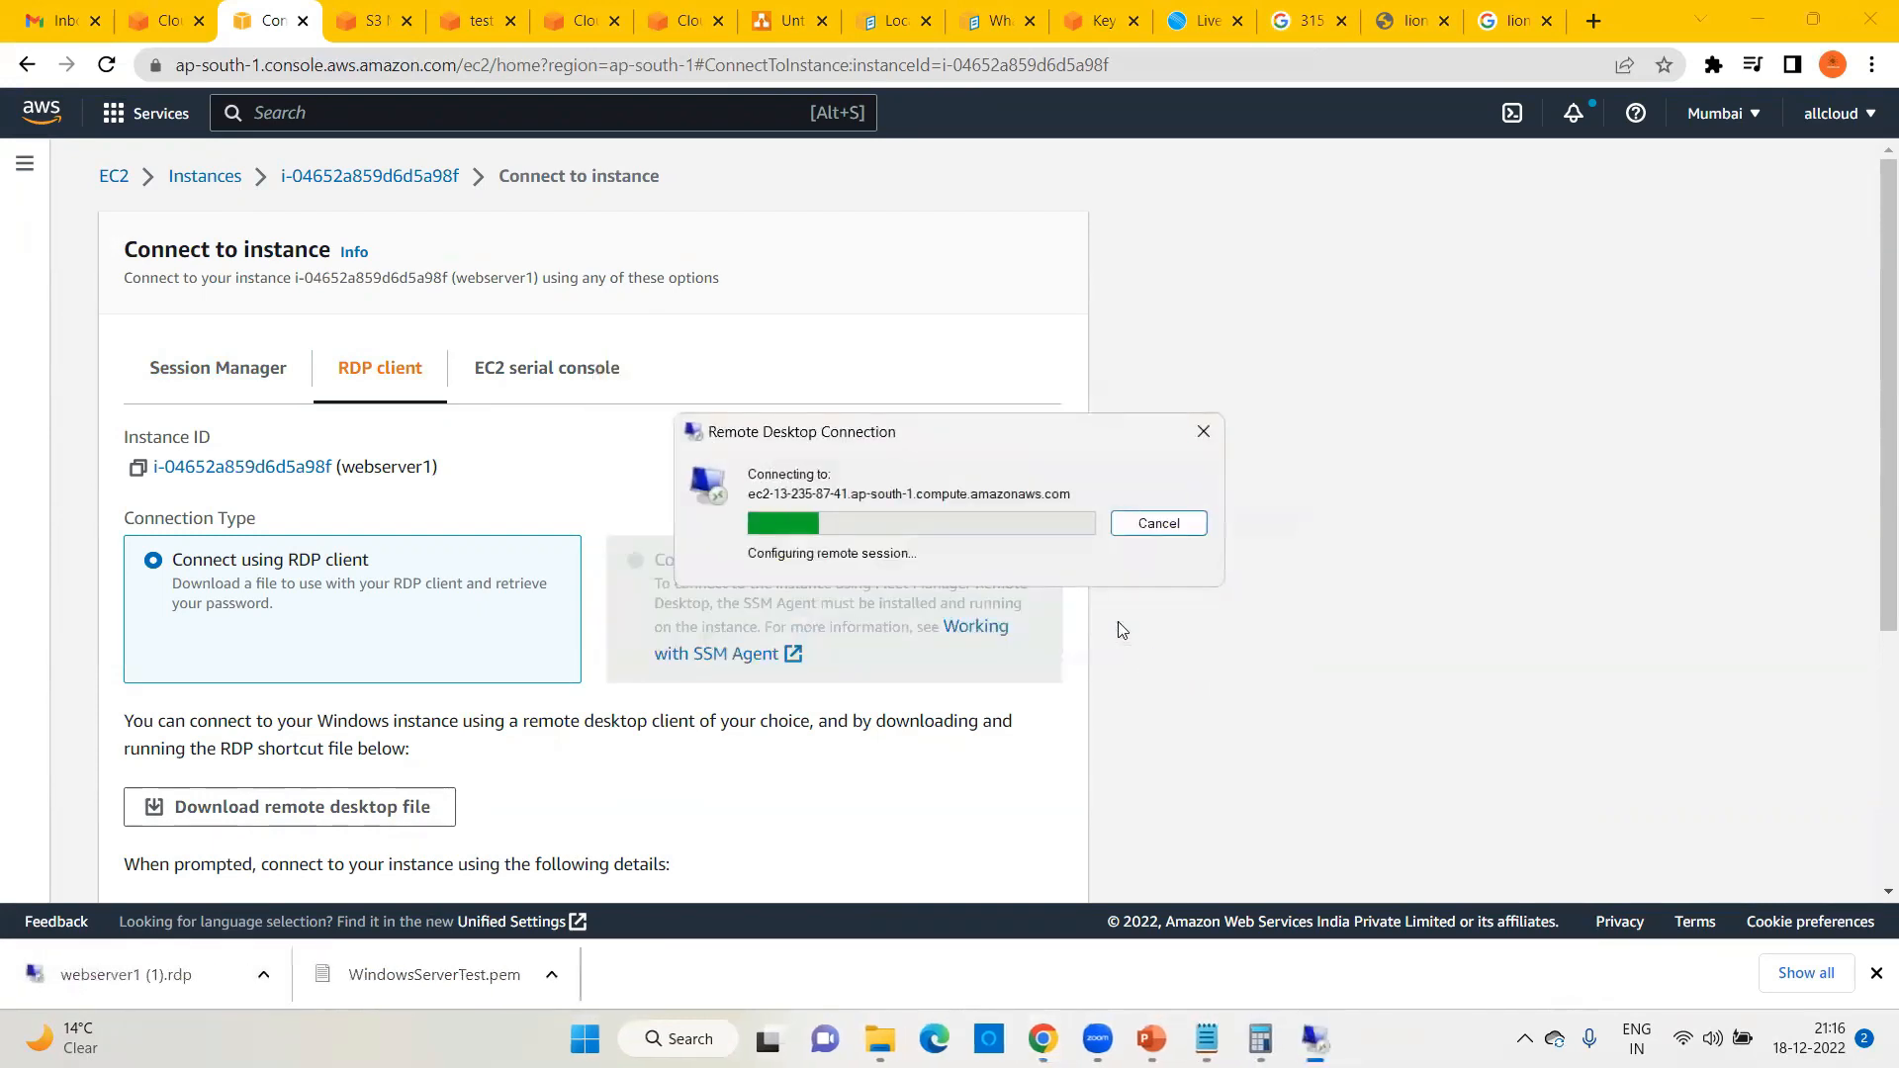
{"action": "key", "text": "ctrl+v"}
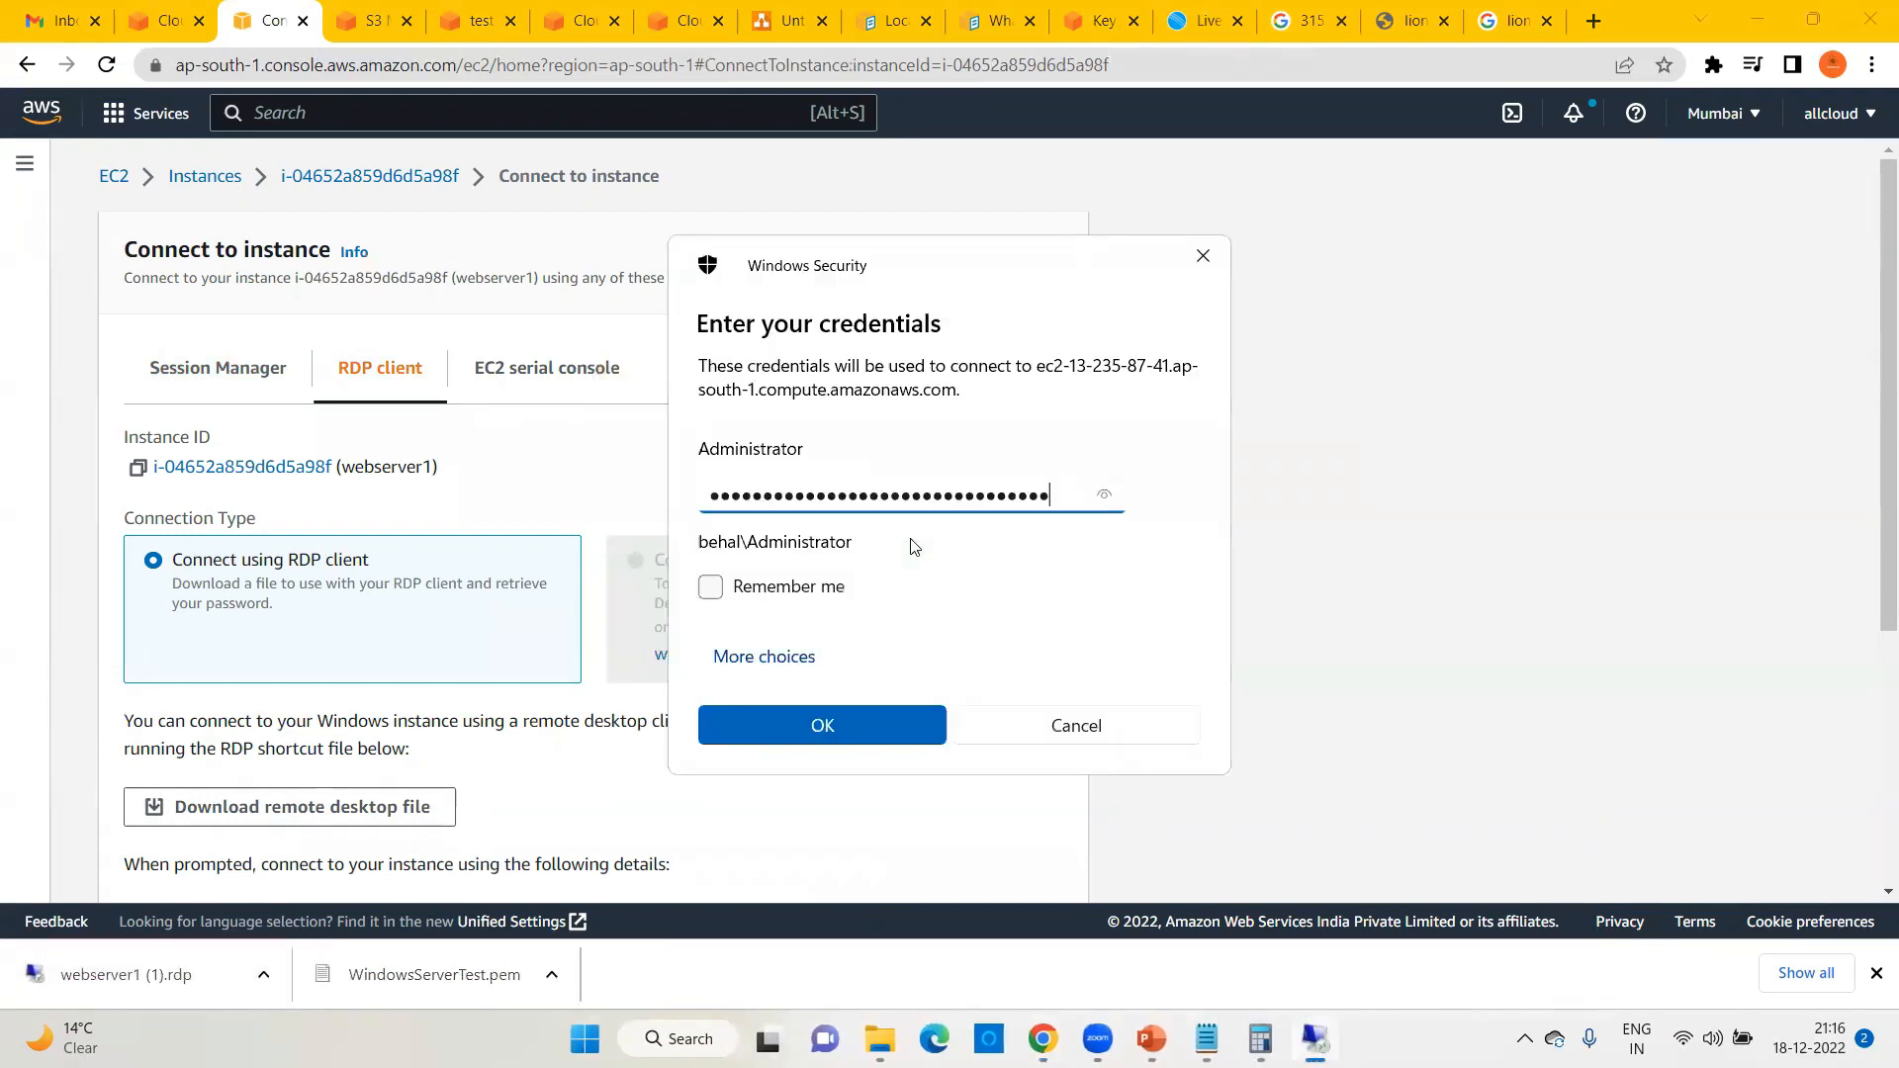
{"action": "left_click", "coordinate": [827, 723]}
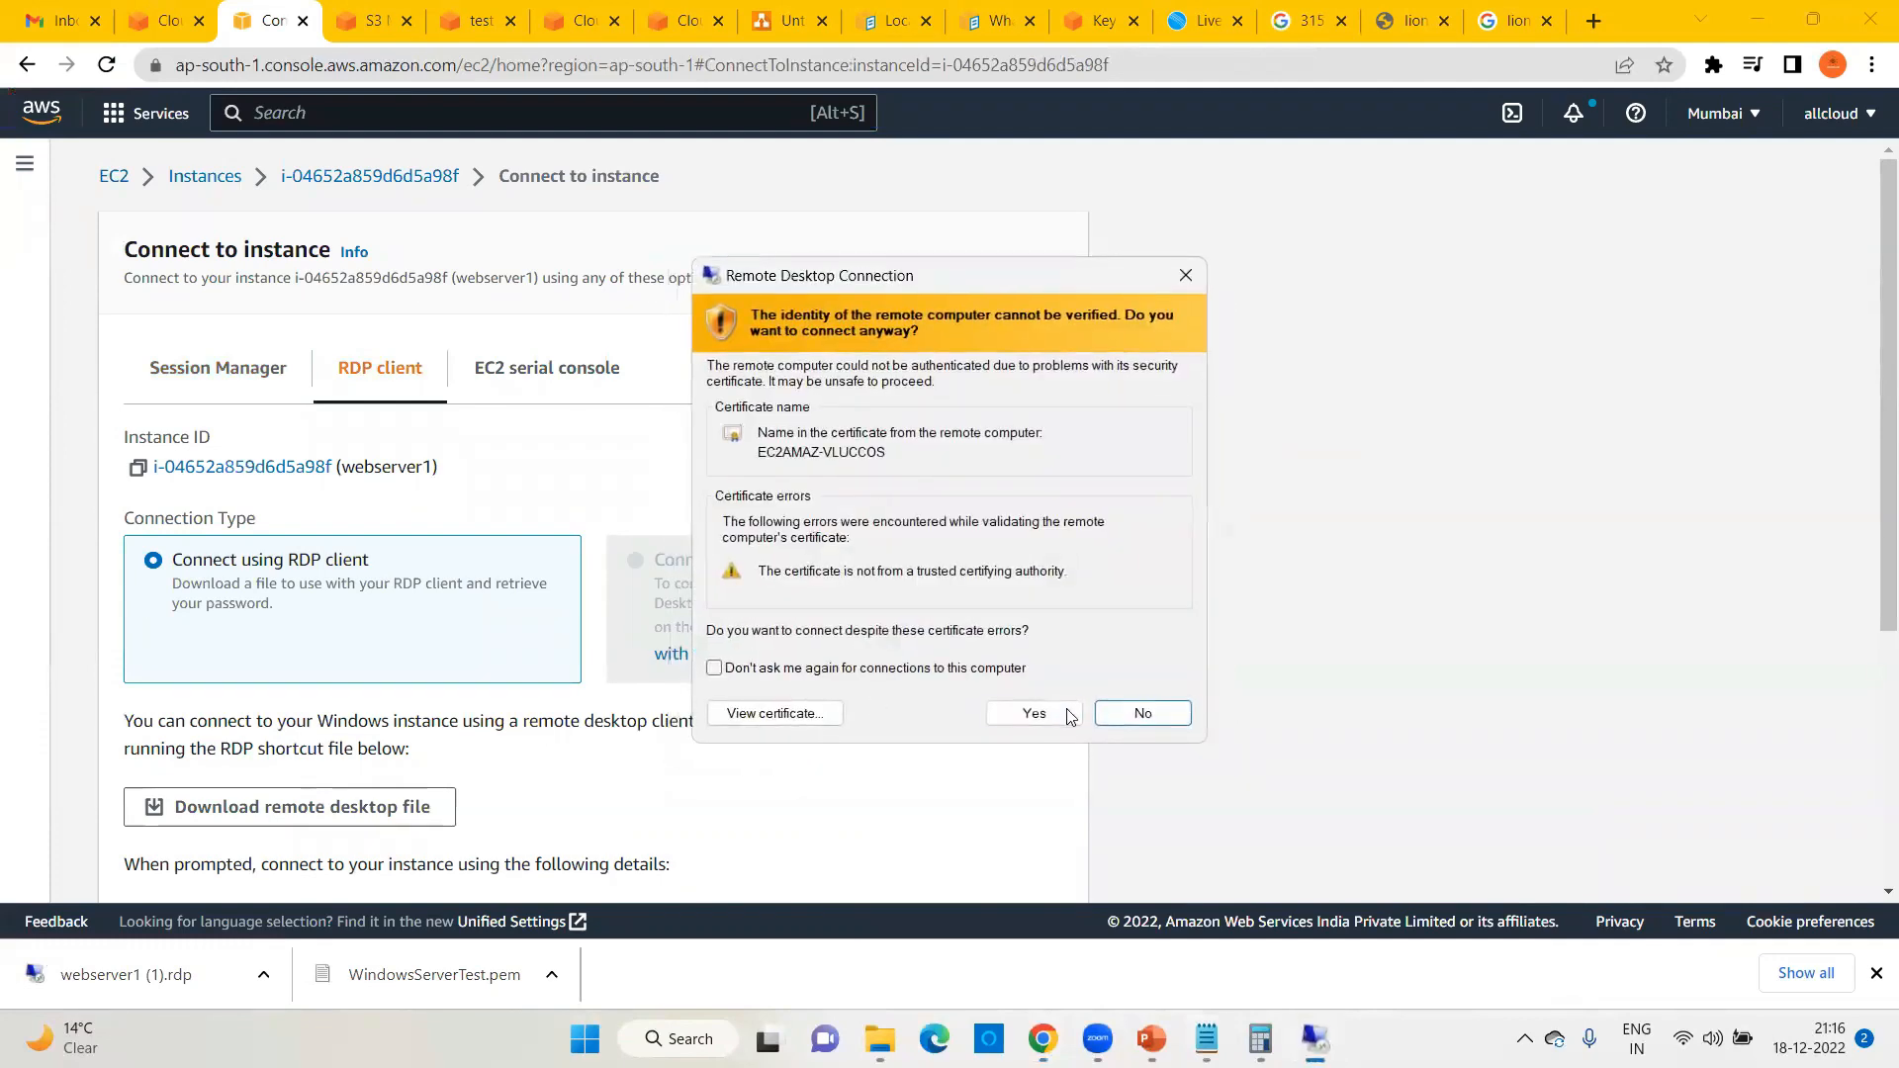
{"action": "left_click", "coordinate": [1033, 713]}
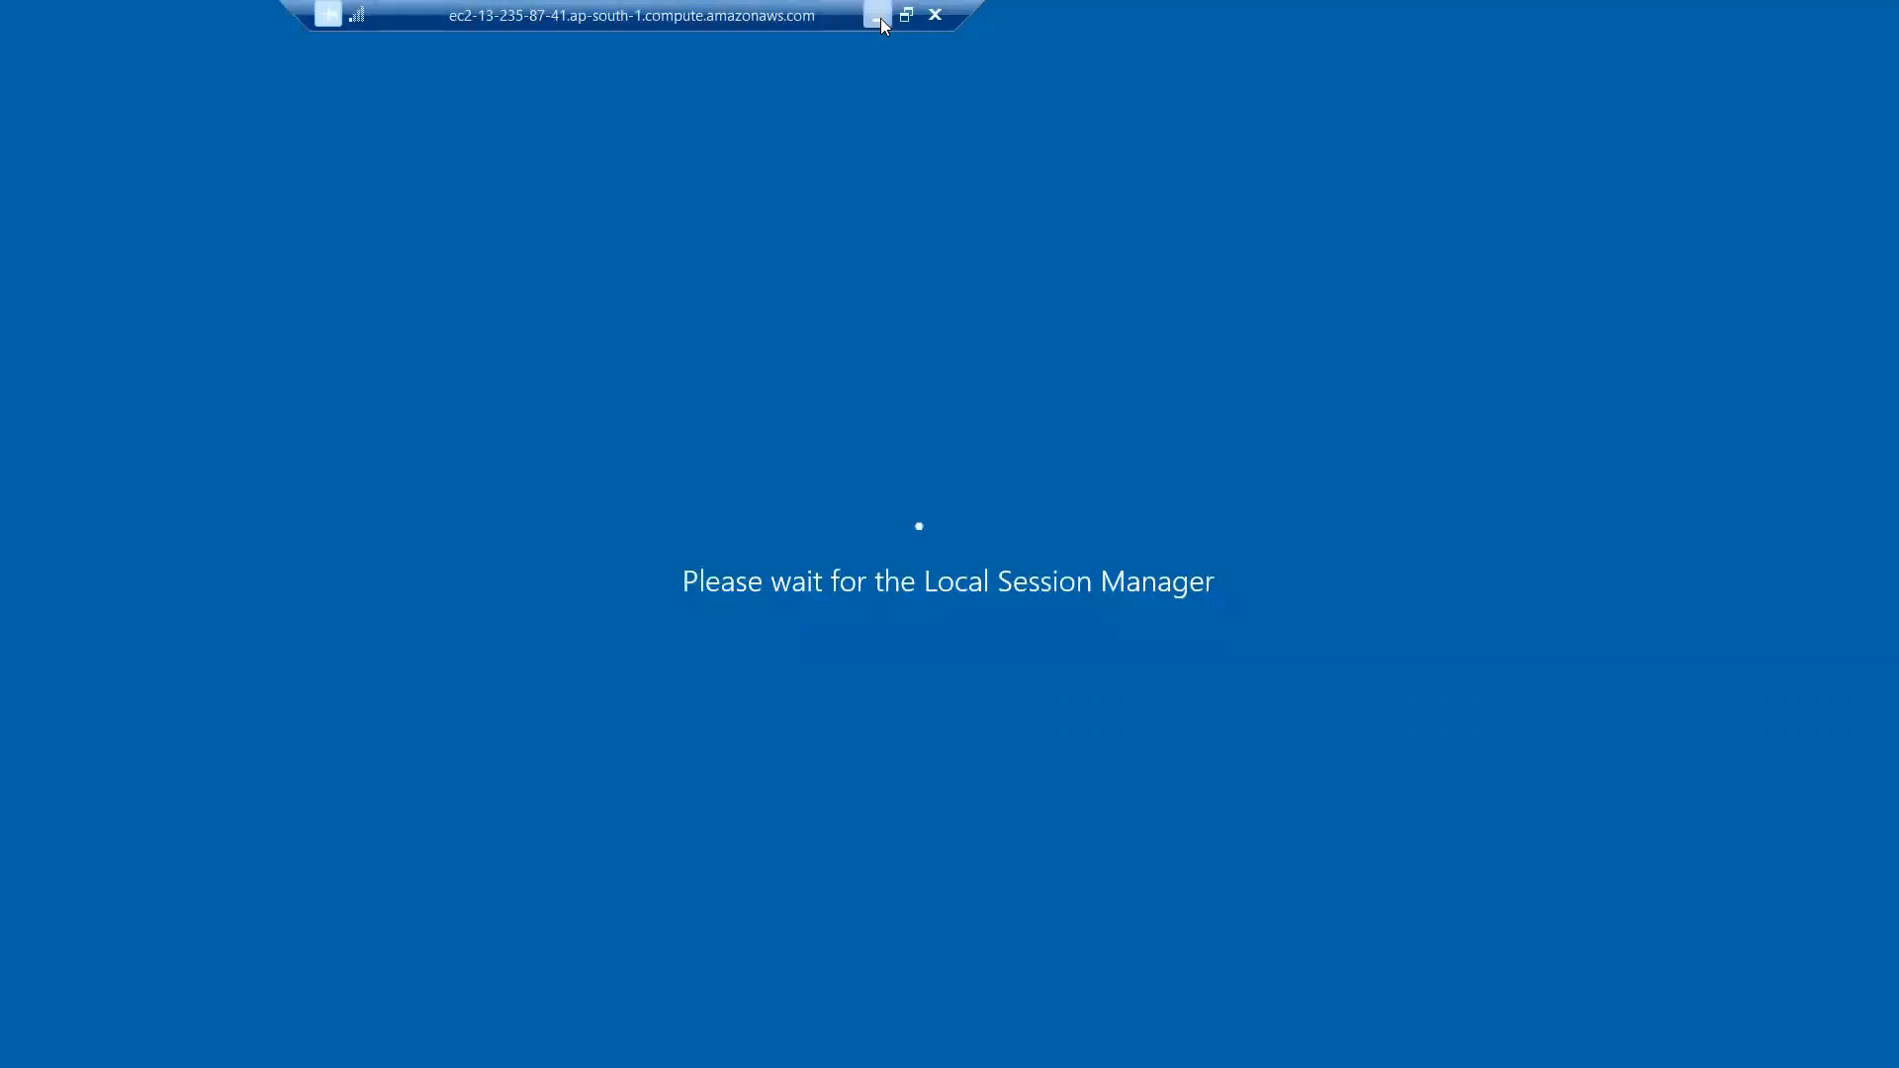
{"action": "left_click", "coordinate": [877, 18]}
Step: Return to the instances list, download the RDP client remote desktop file for webserver2 and open it
{"action": "left_click", "coordinate": [203, 178]}
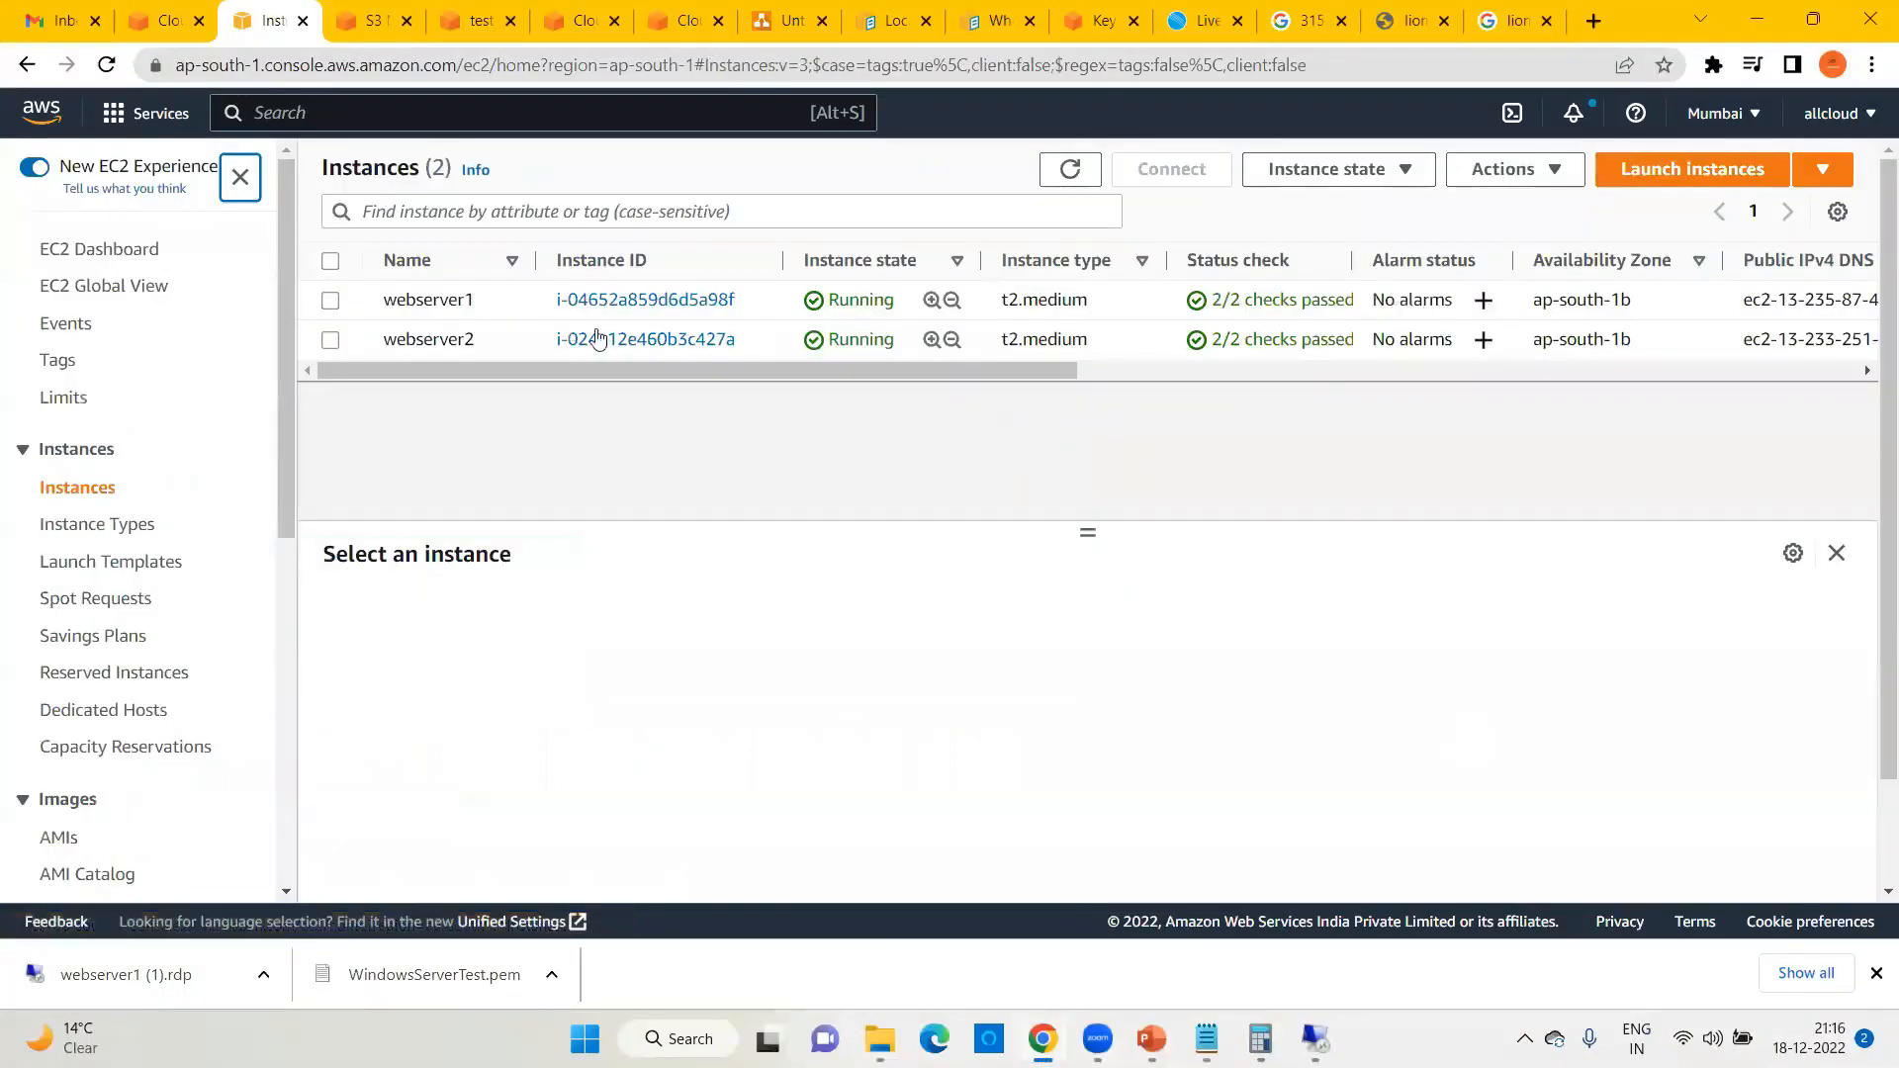
{"action": "left_click", "coordinate": [513, 341]}
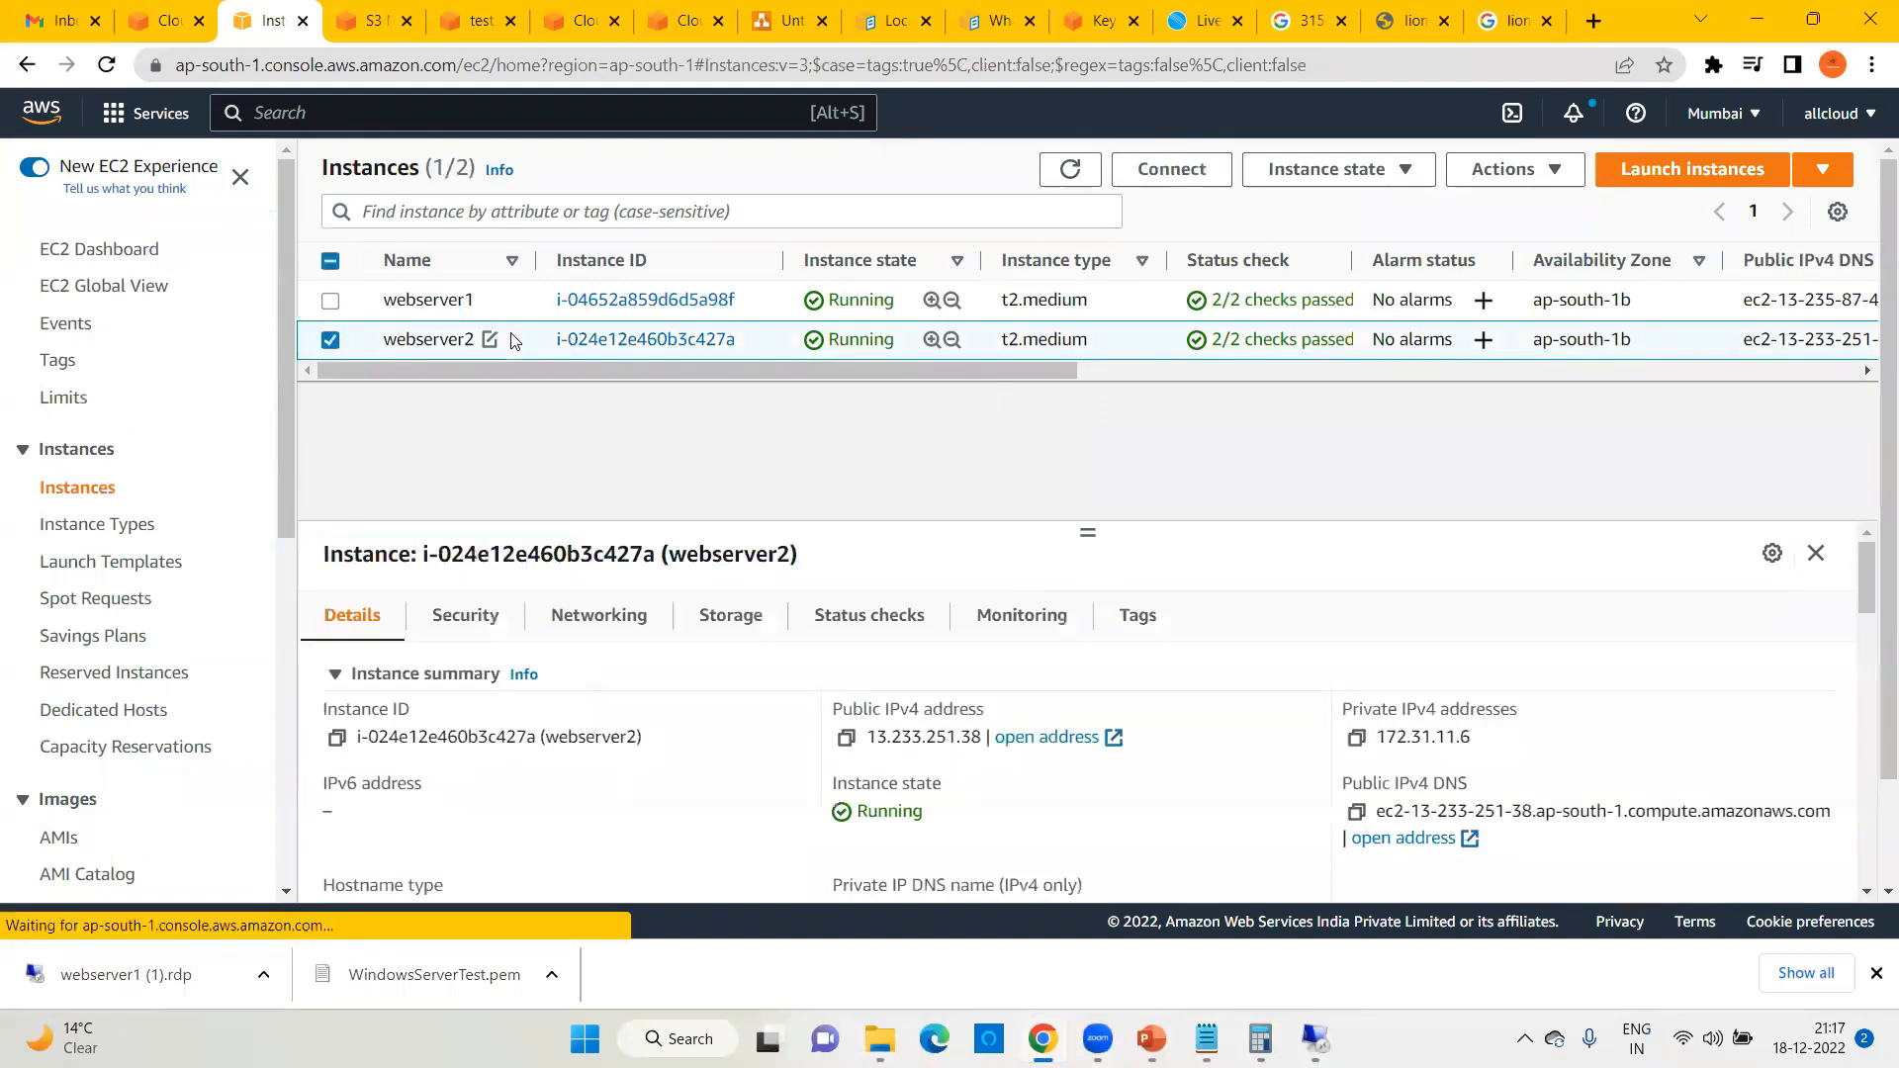
{"action": "left_click", "coordinate": [1170, 170]}
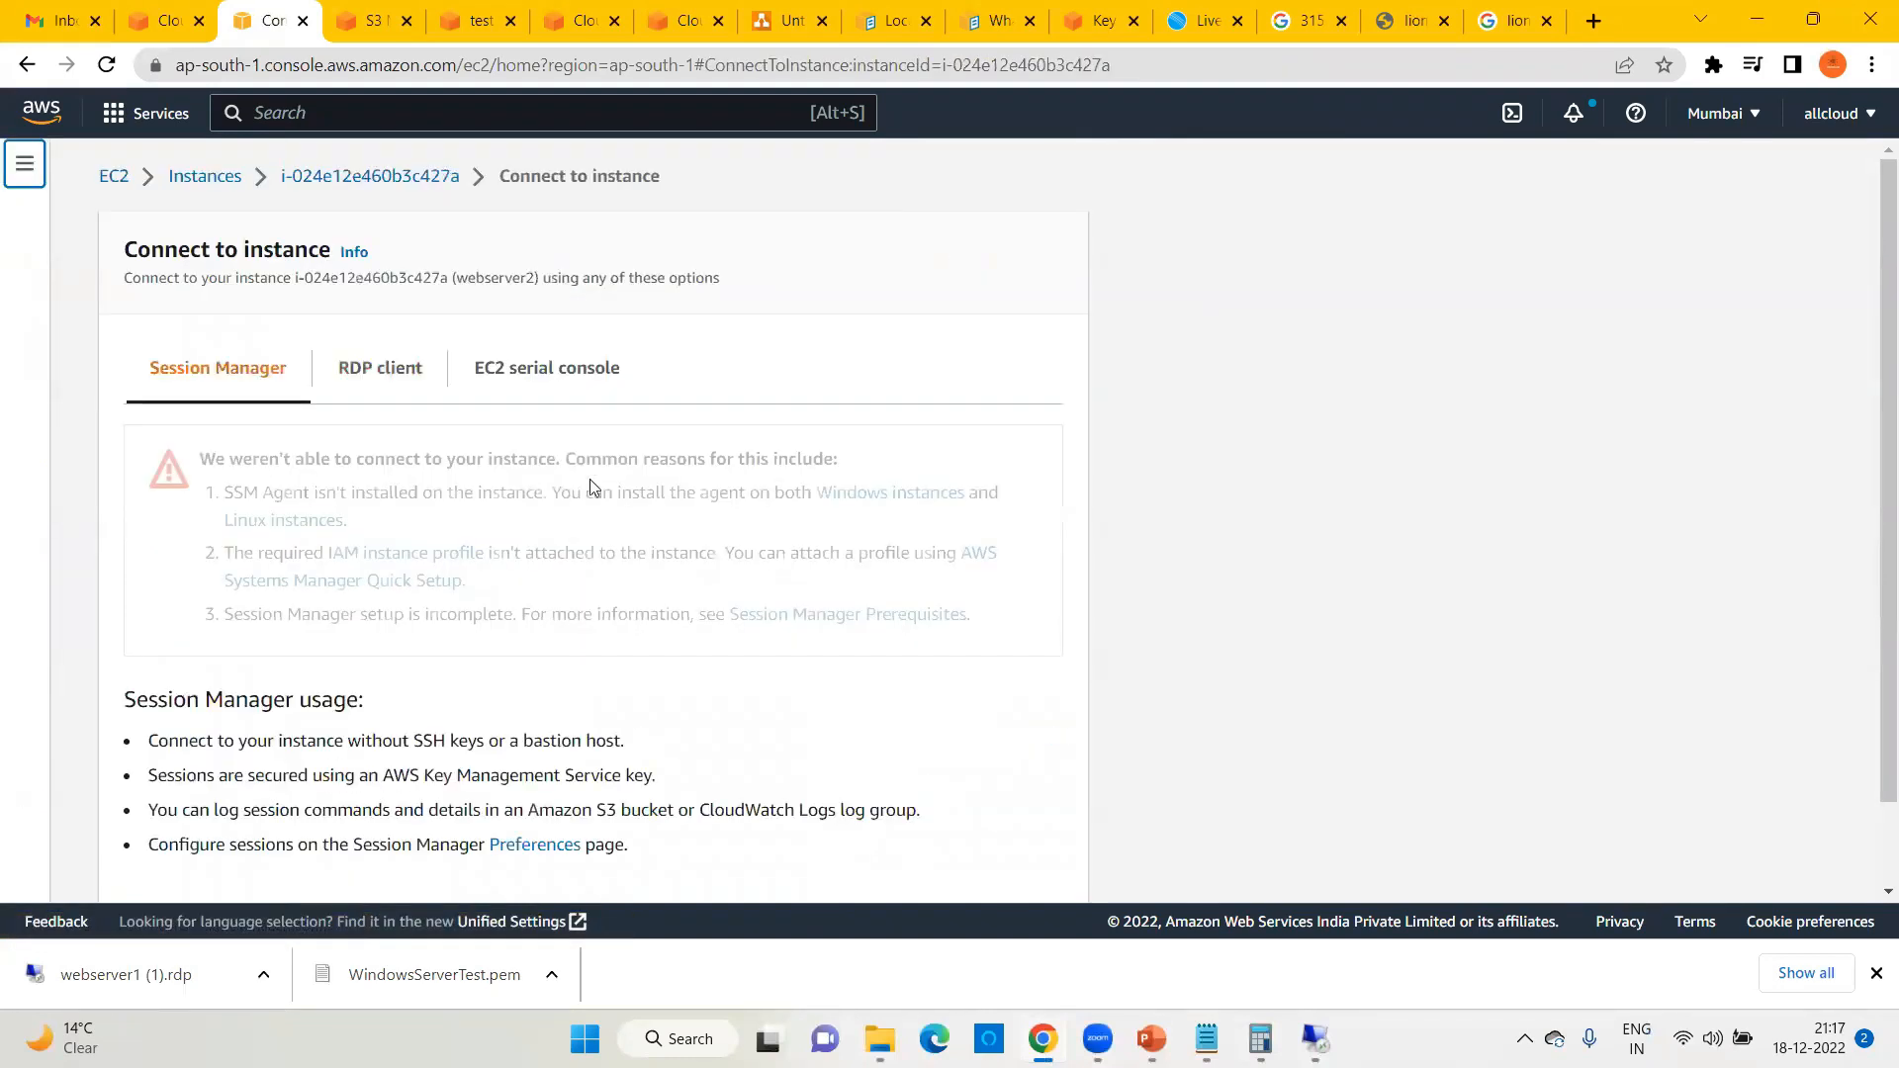
{"action": "left_click", "coordinate": [377, 368]}
{"action": "left_click", "coordinate": [250, 811]}
{"action": "left_click", "coordinate": [109, 975]}
Step: Copy the webserver2 administrator password from the untitled Notepad document and minimize Notepad
{"action": "left_click", "coordinate": [1206, 1039]}
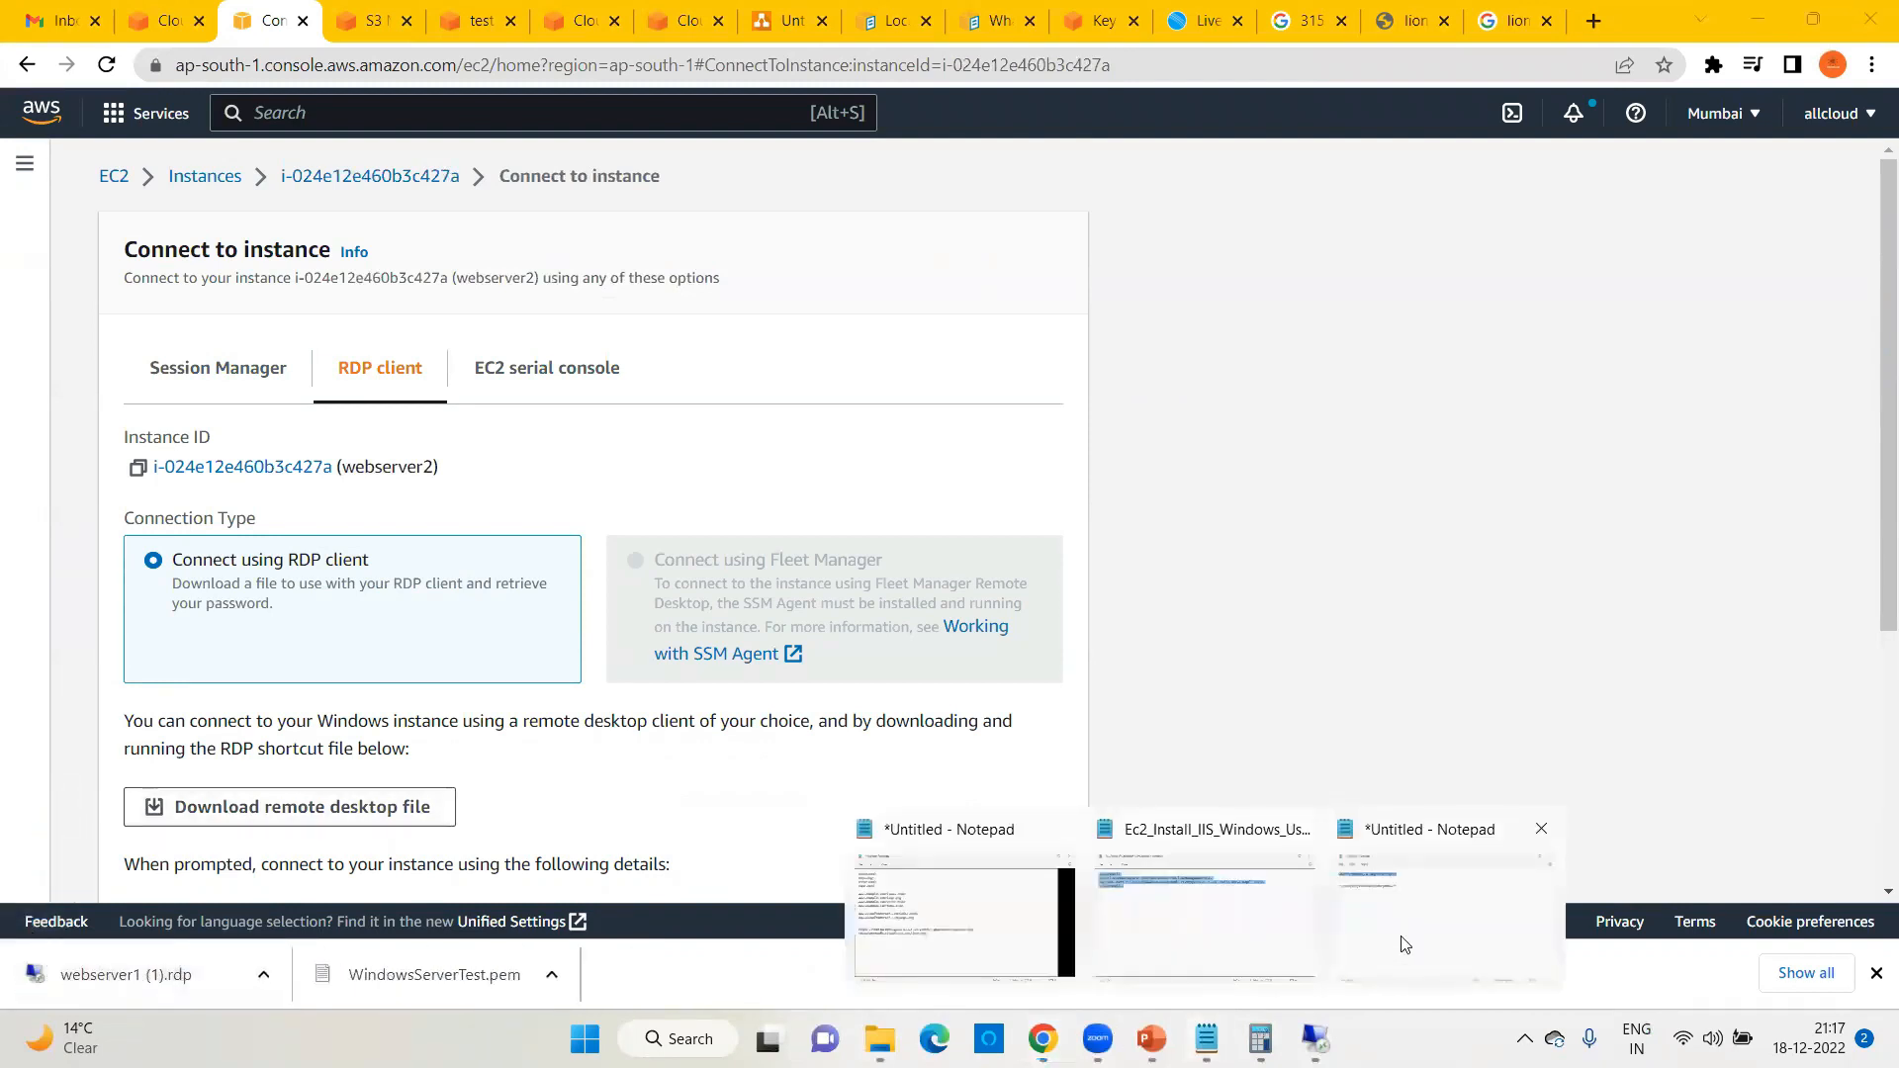
{"action": "left_click", "coordinate": [1405, 939]}
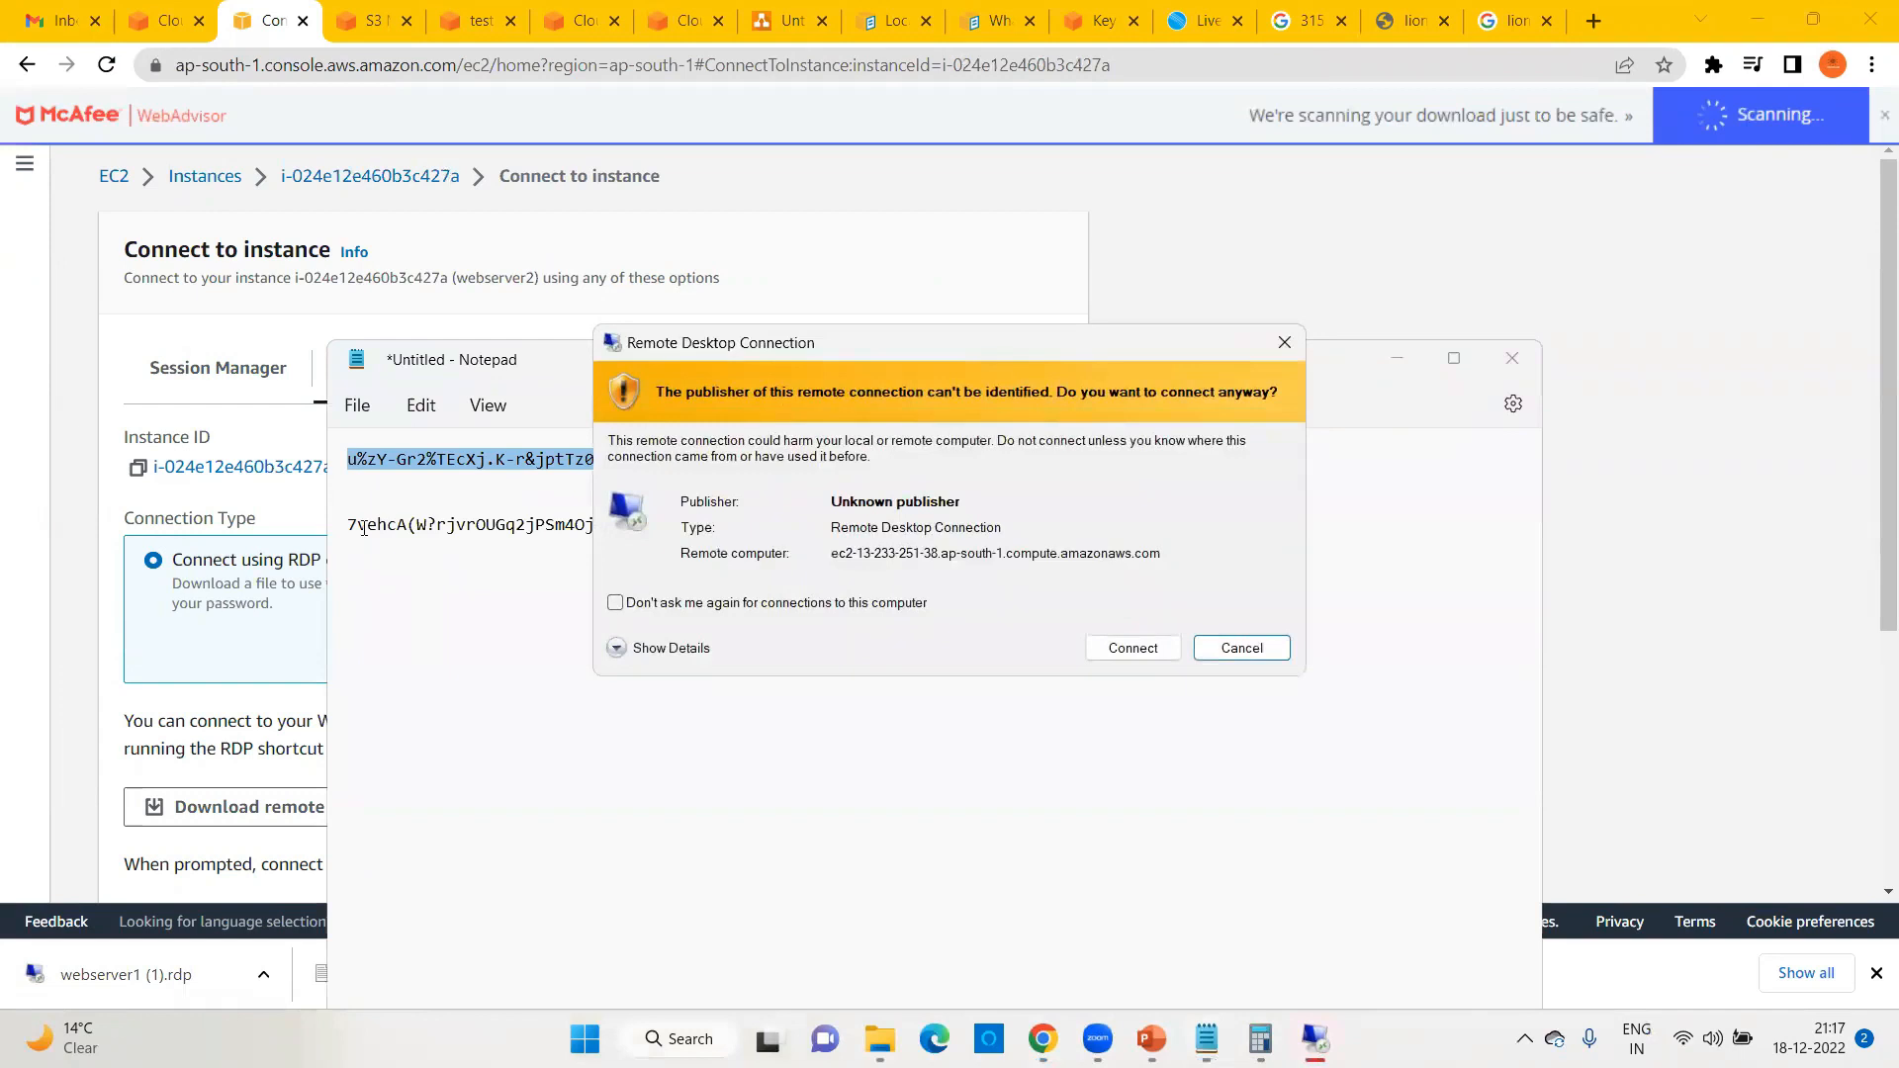
{"action": "left_click", "coordinate": [348, 524]}
{"action": "left_click_drag", "start_coordinate": [347, 524], "coordinate": [669, 524]}
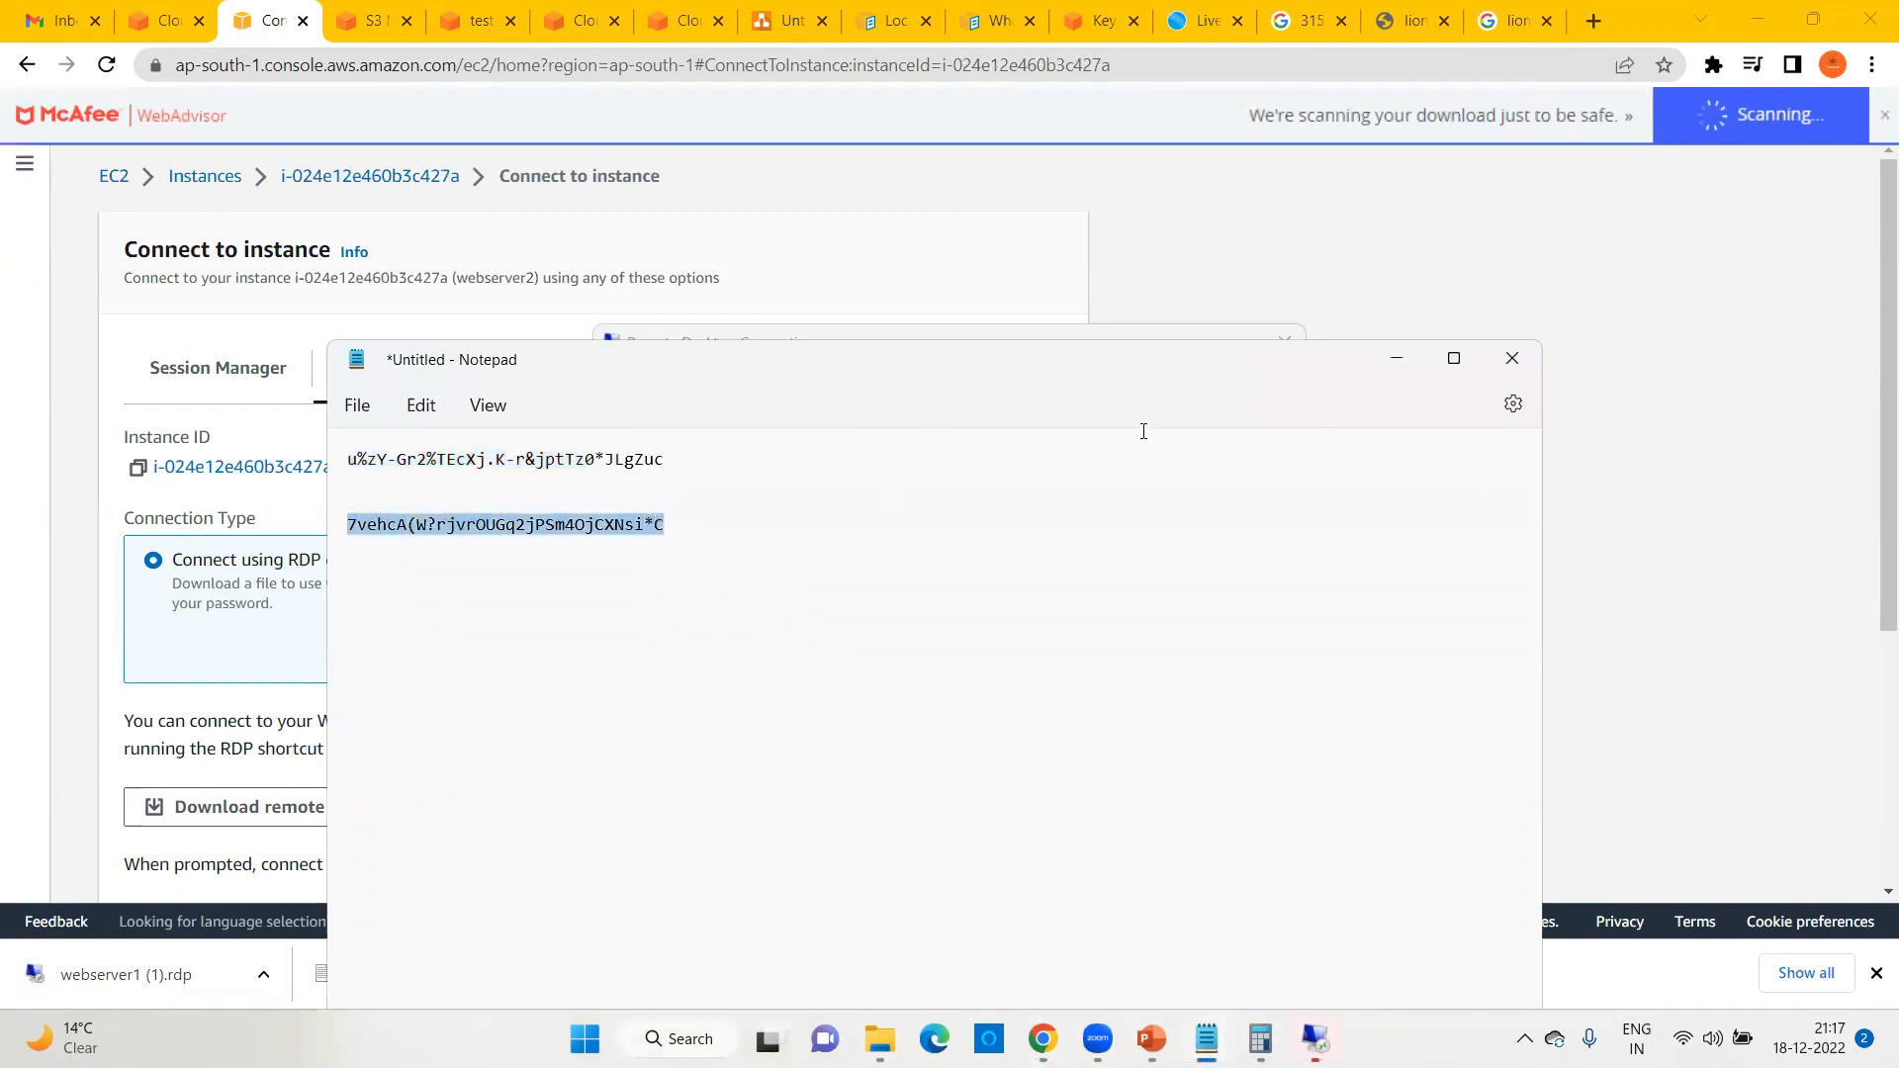
{"action": "left_click", "coordinate": [1397, 359]}
Step: Connect to webserver2 over Remote Desktop with the copied Administrator password, accept the certificate warning and minimize the session
{"action": "left_click", "coordinate": [1315, 1039]}
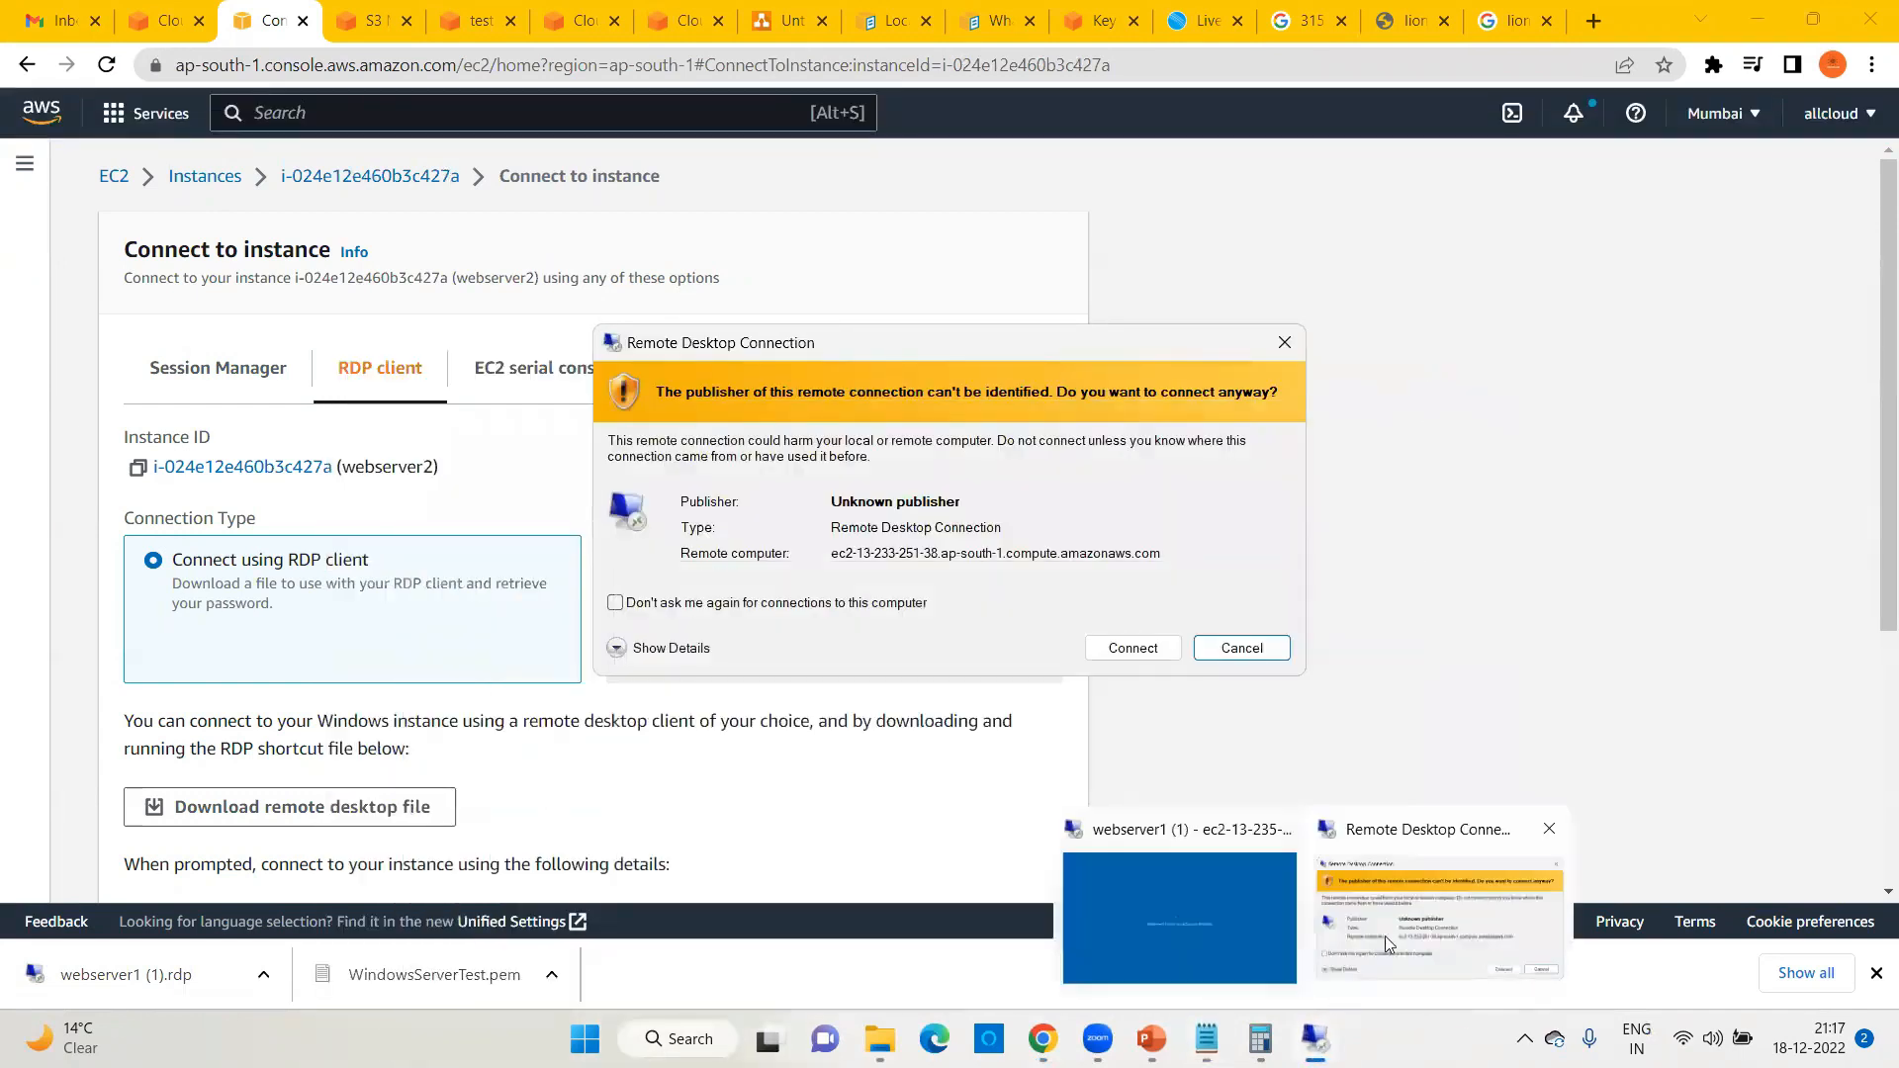
{"action": "left_click", "coordinate": [1128, 649]}
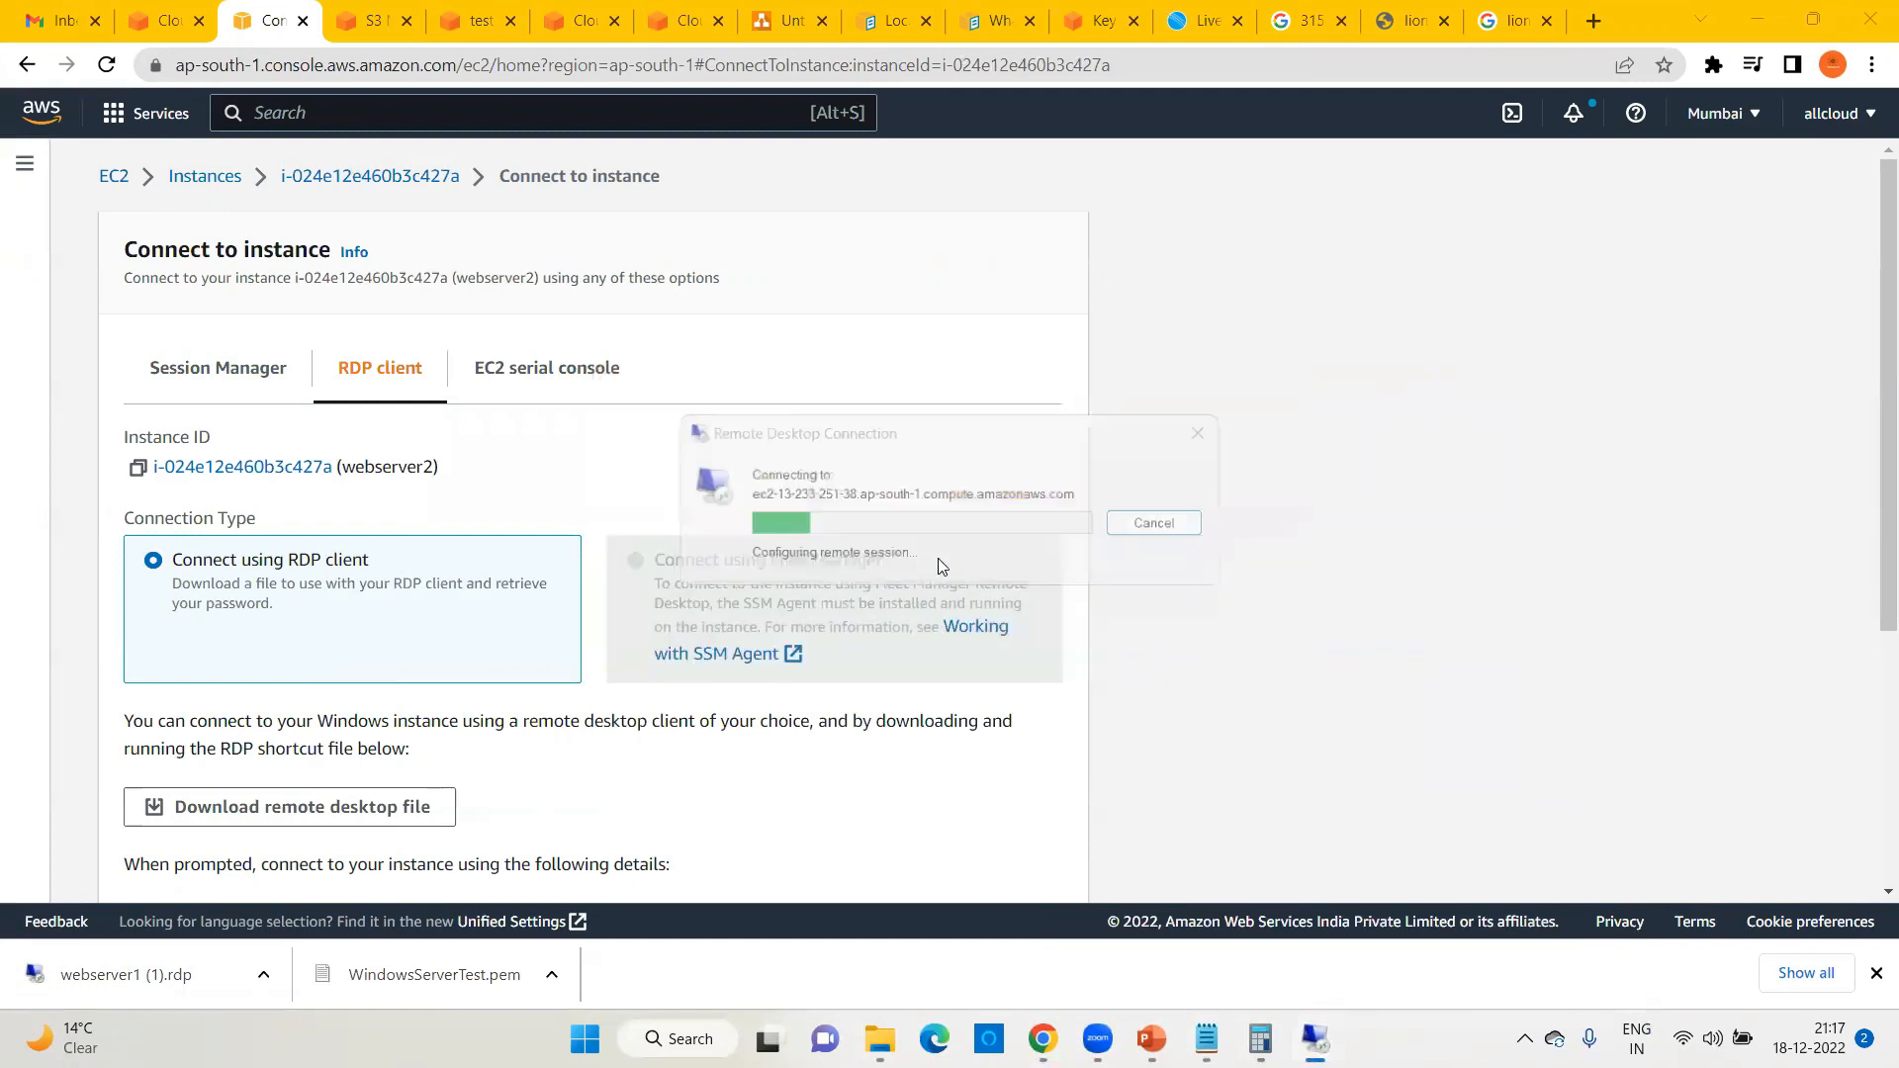
{"action": "key", "text": "ctrl+v"}
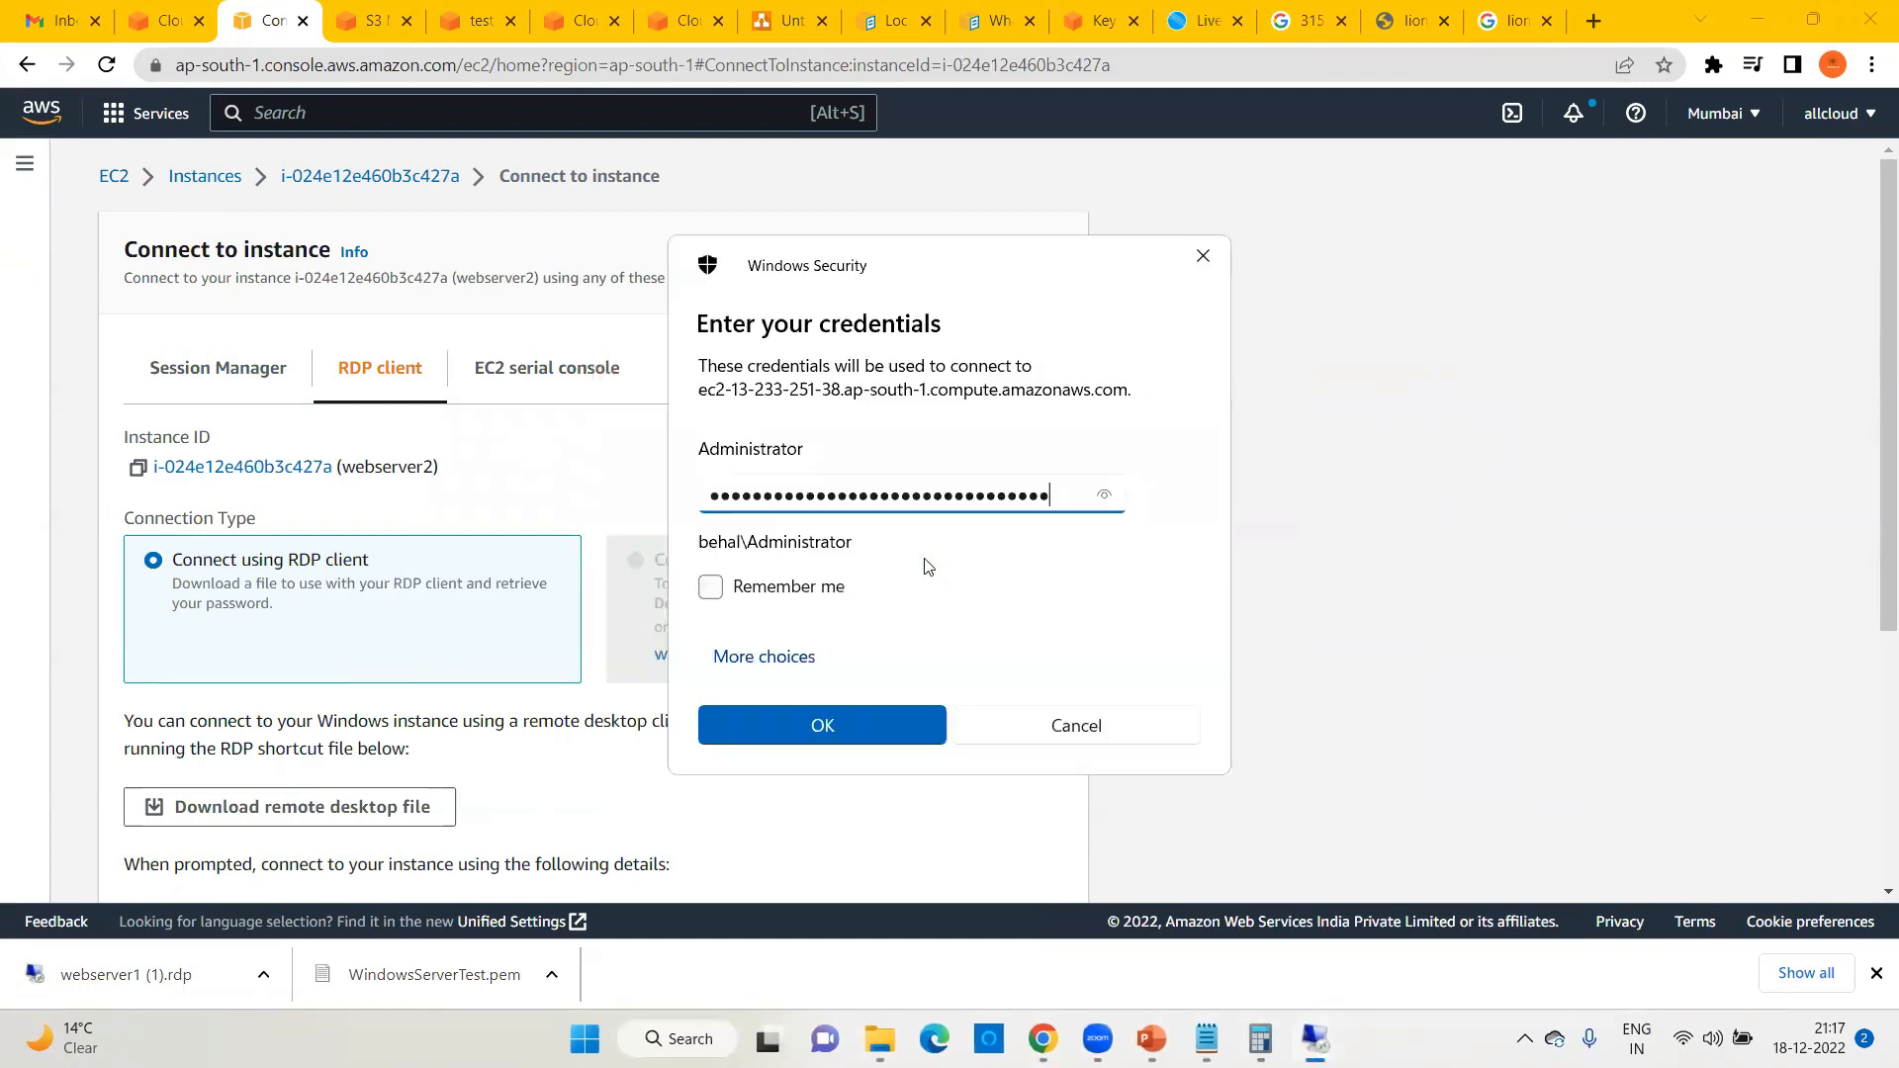
{"action": "left_click", "coordinate": [806, 730]}
{"action": "left_click", "coordinate": [1035, 712]}
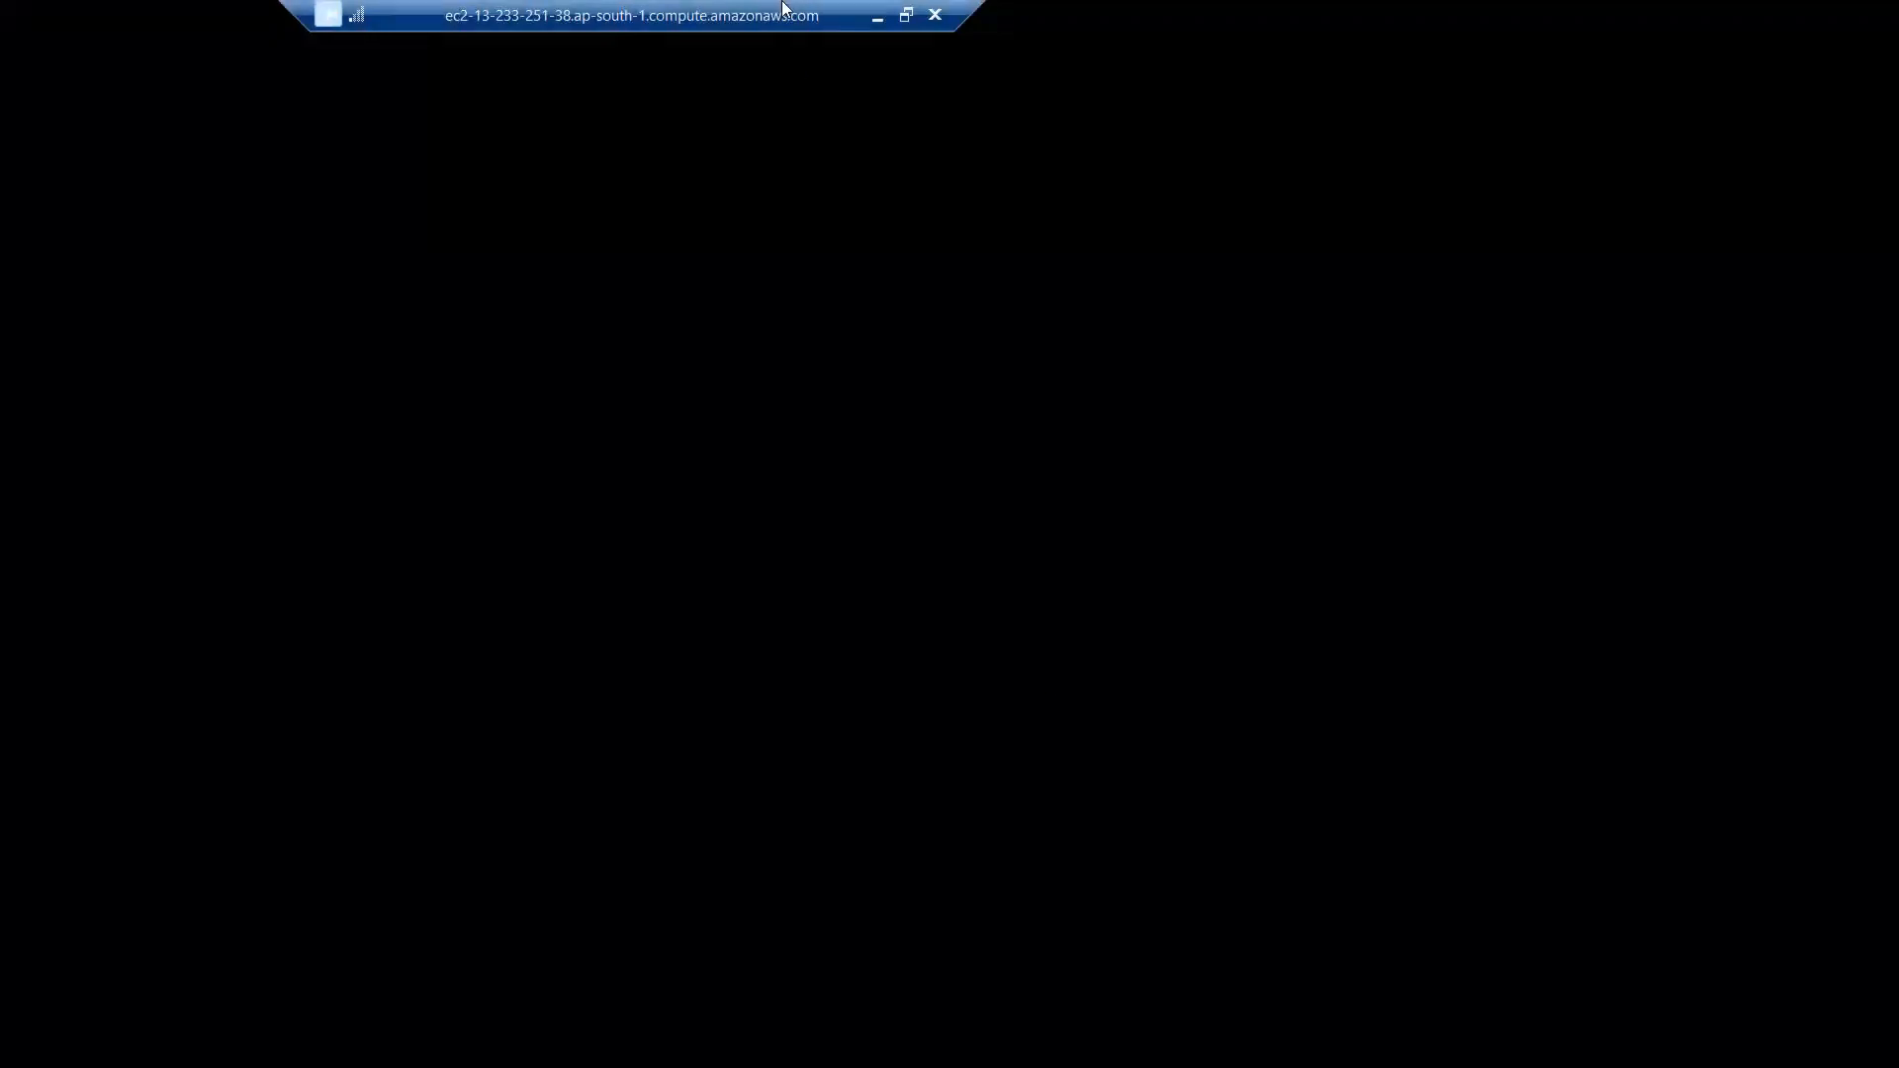
{"action": "left_click", "coordinate": [877, 16]}
Step: Switch to the webserver1 remote session and open the C:\inetpub\wwwroot folder in File Explorer
{"action": "mouse_move", "coordinate": [926, 1038]}
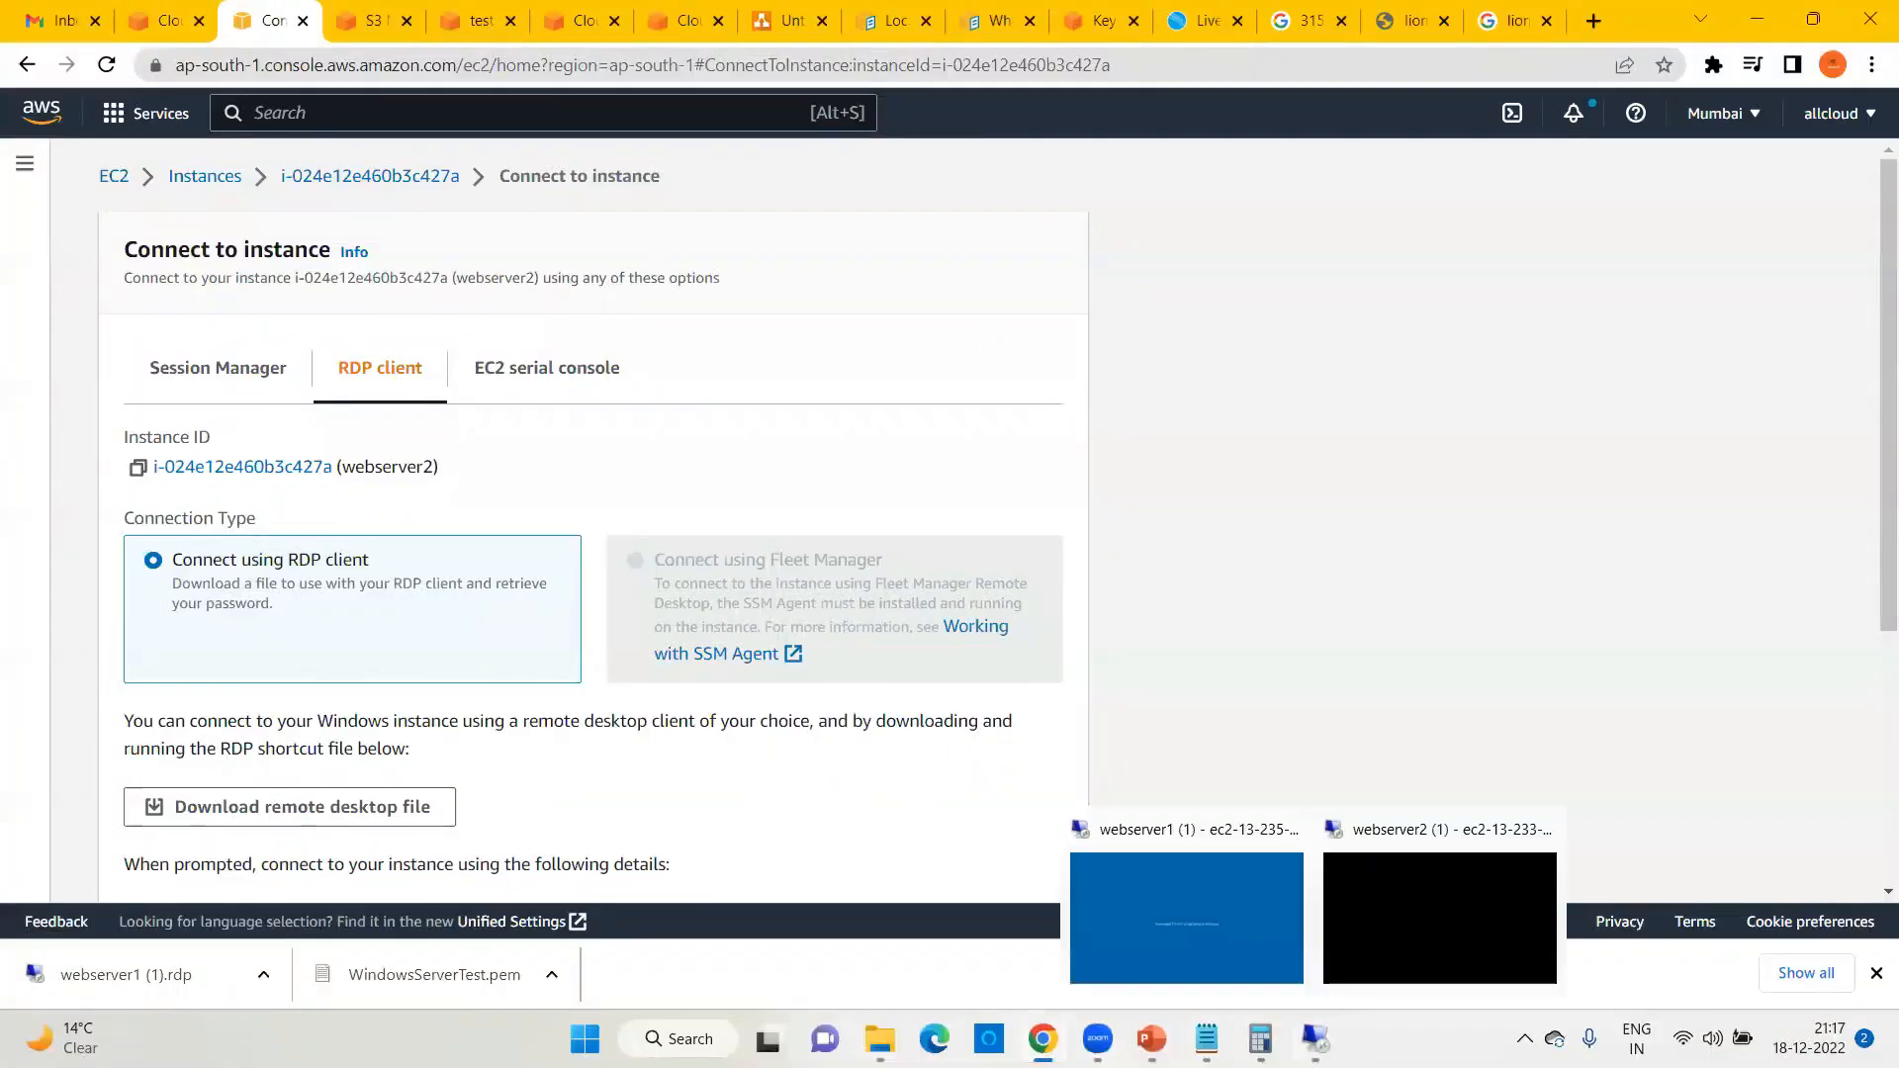
{"action": "left_click", "coordinate": [1196, 908]}
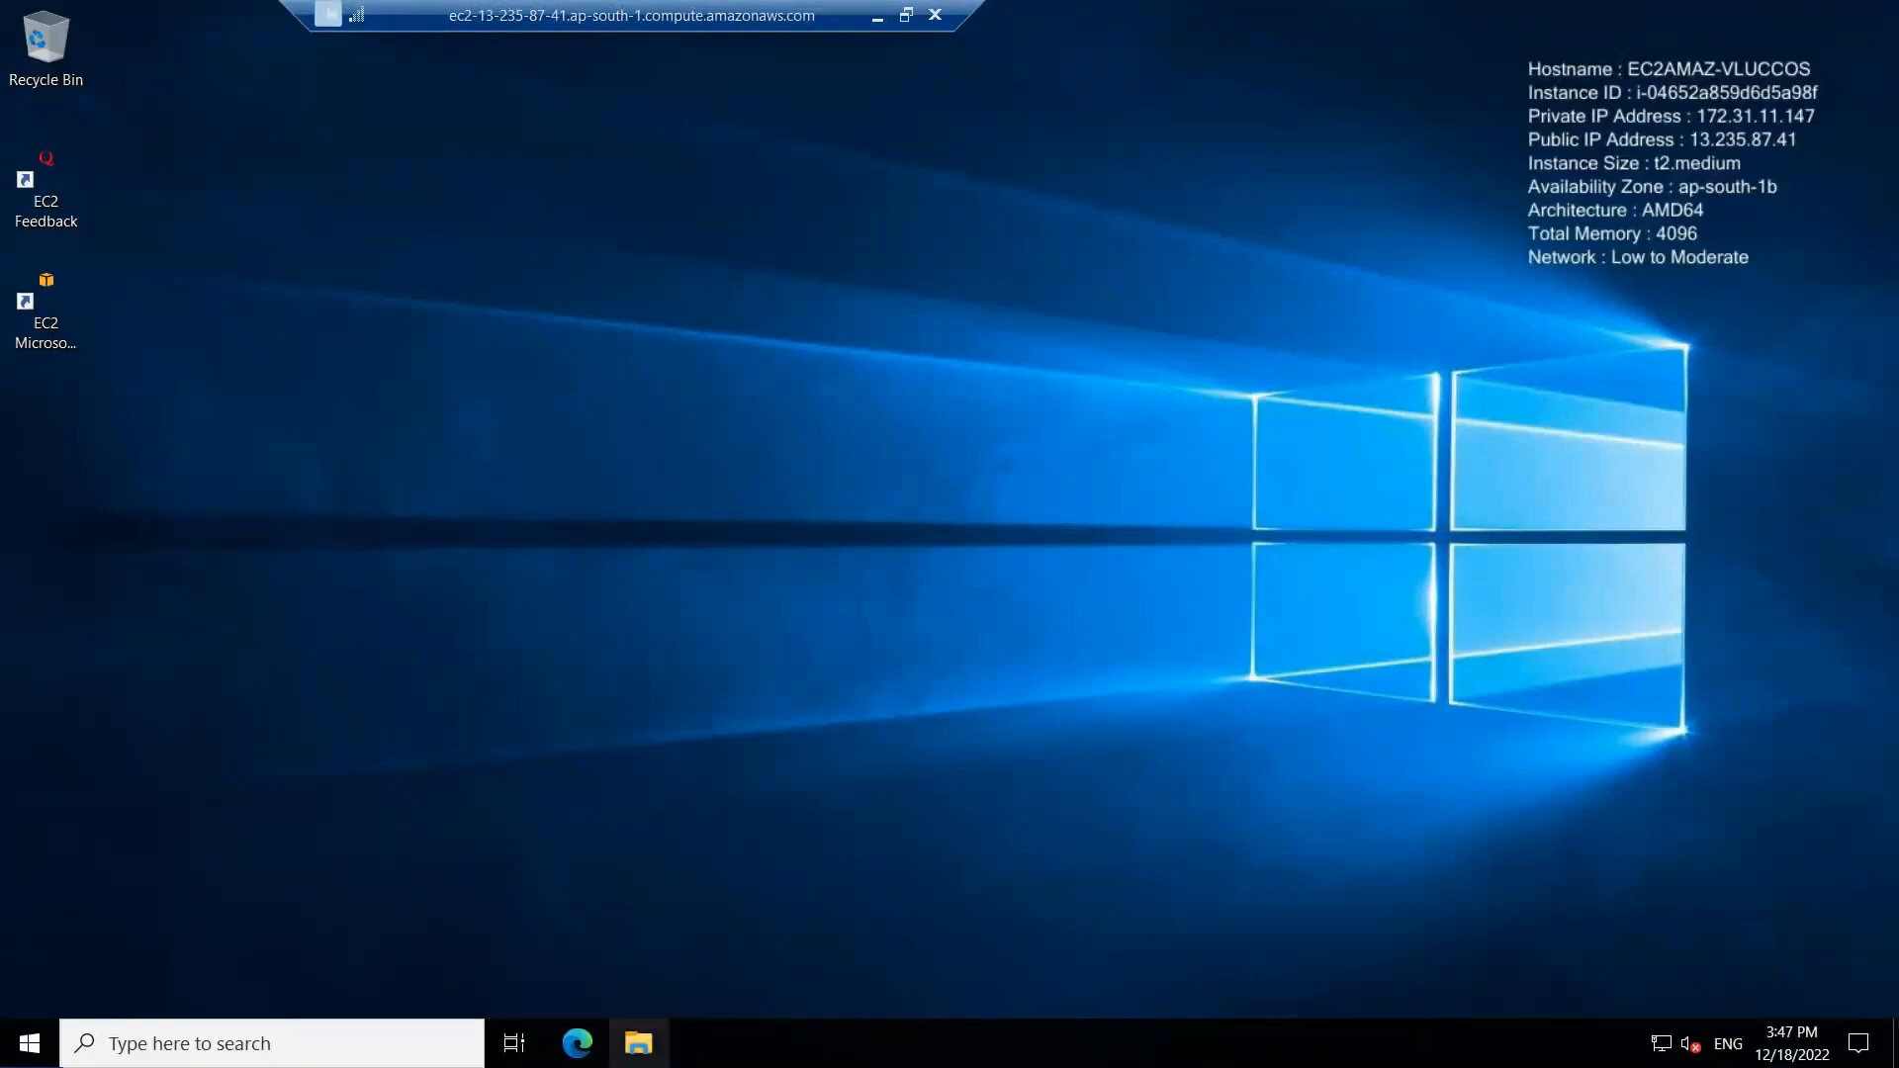
{"action": "left_click", "coordinate": [638, 1043]}
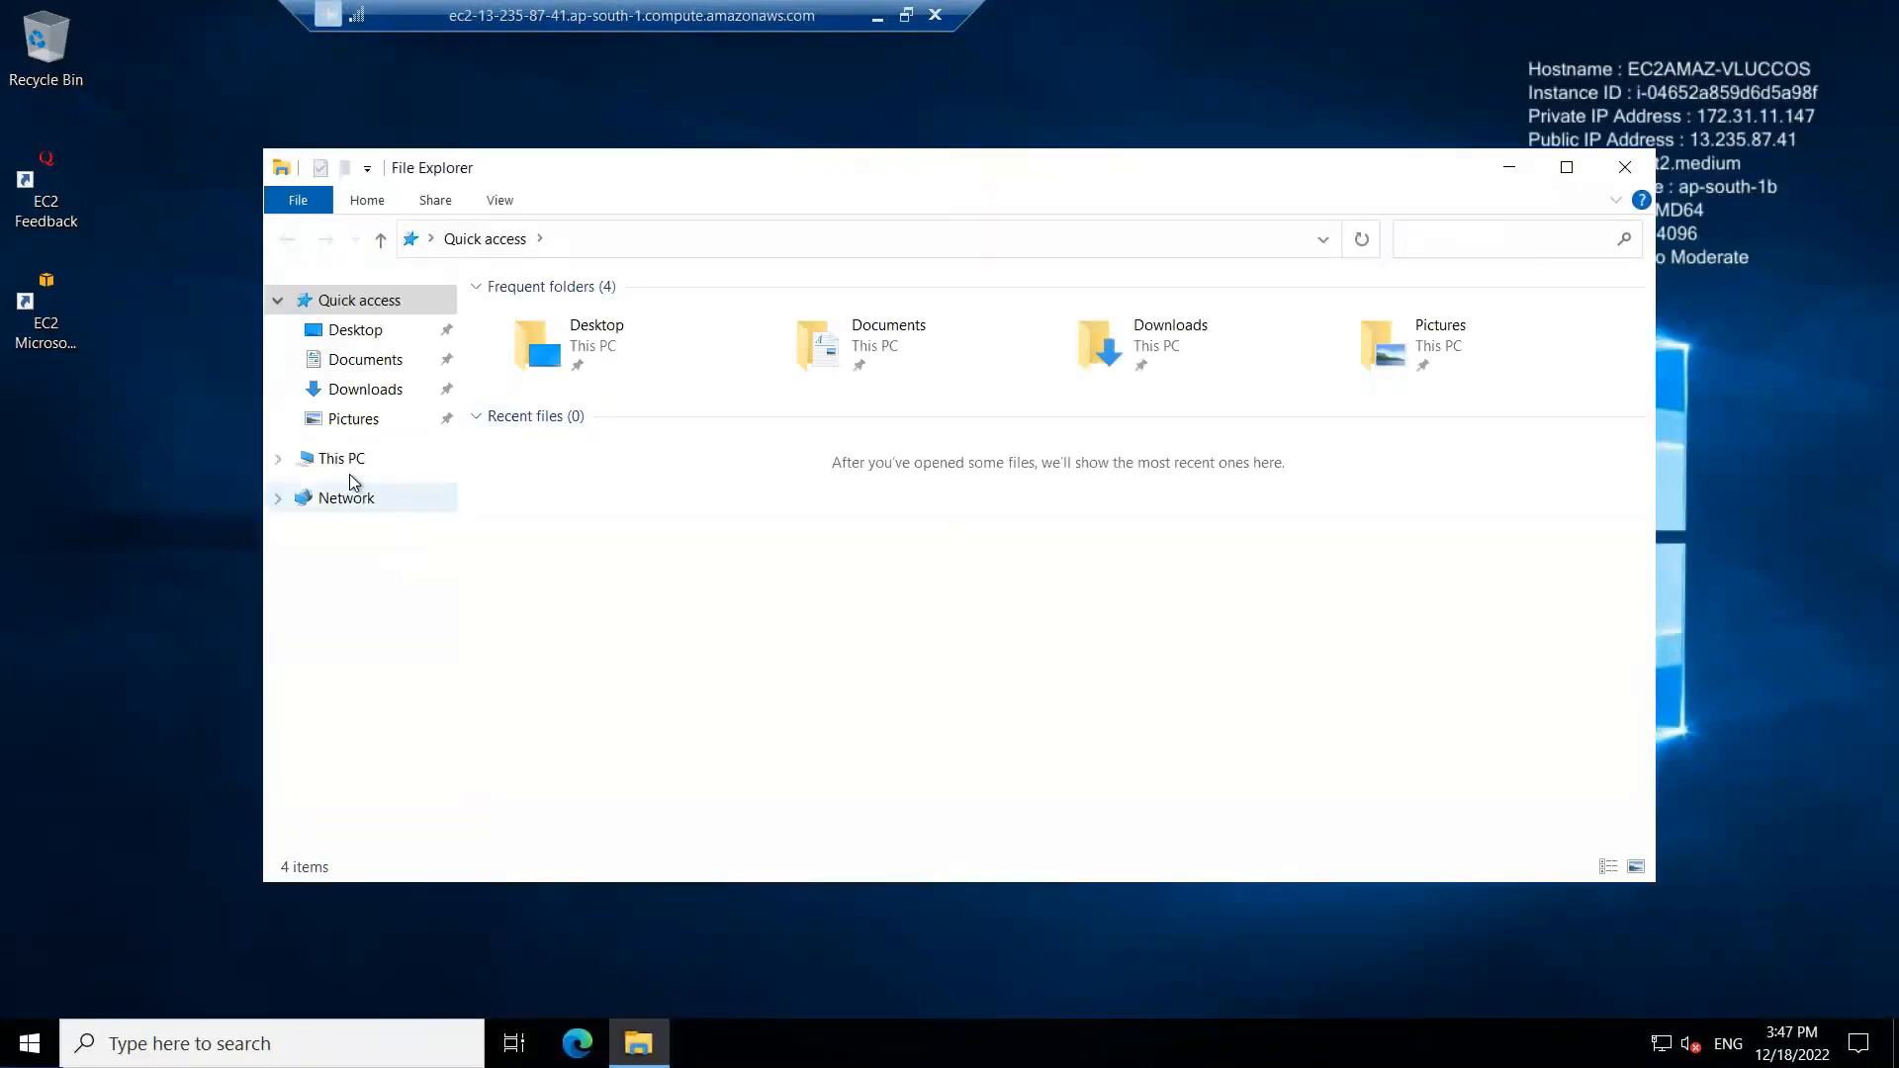
{"action": "left_click", "coordinate": [348, 463]}
{"action": "double_click", "coordinate": [572, 557]}
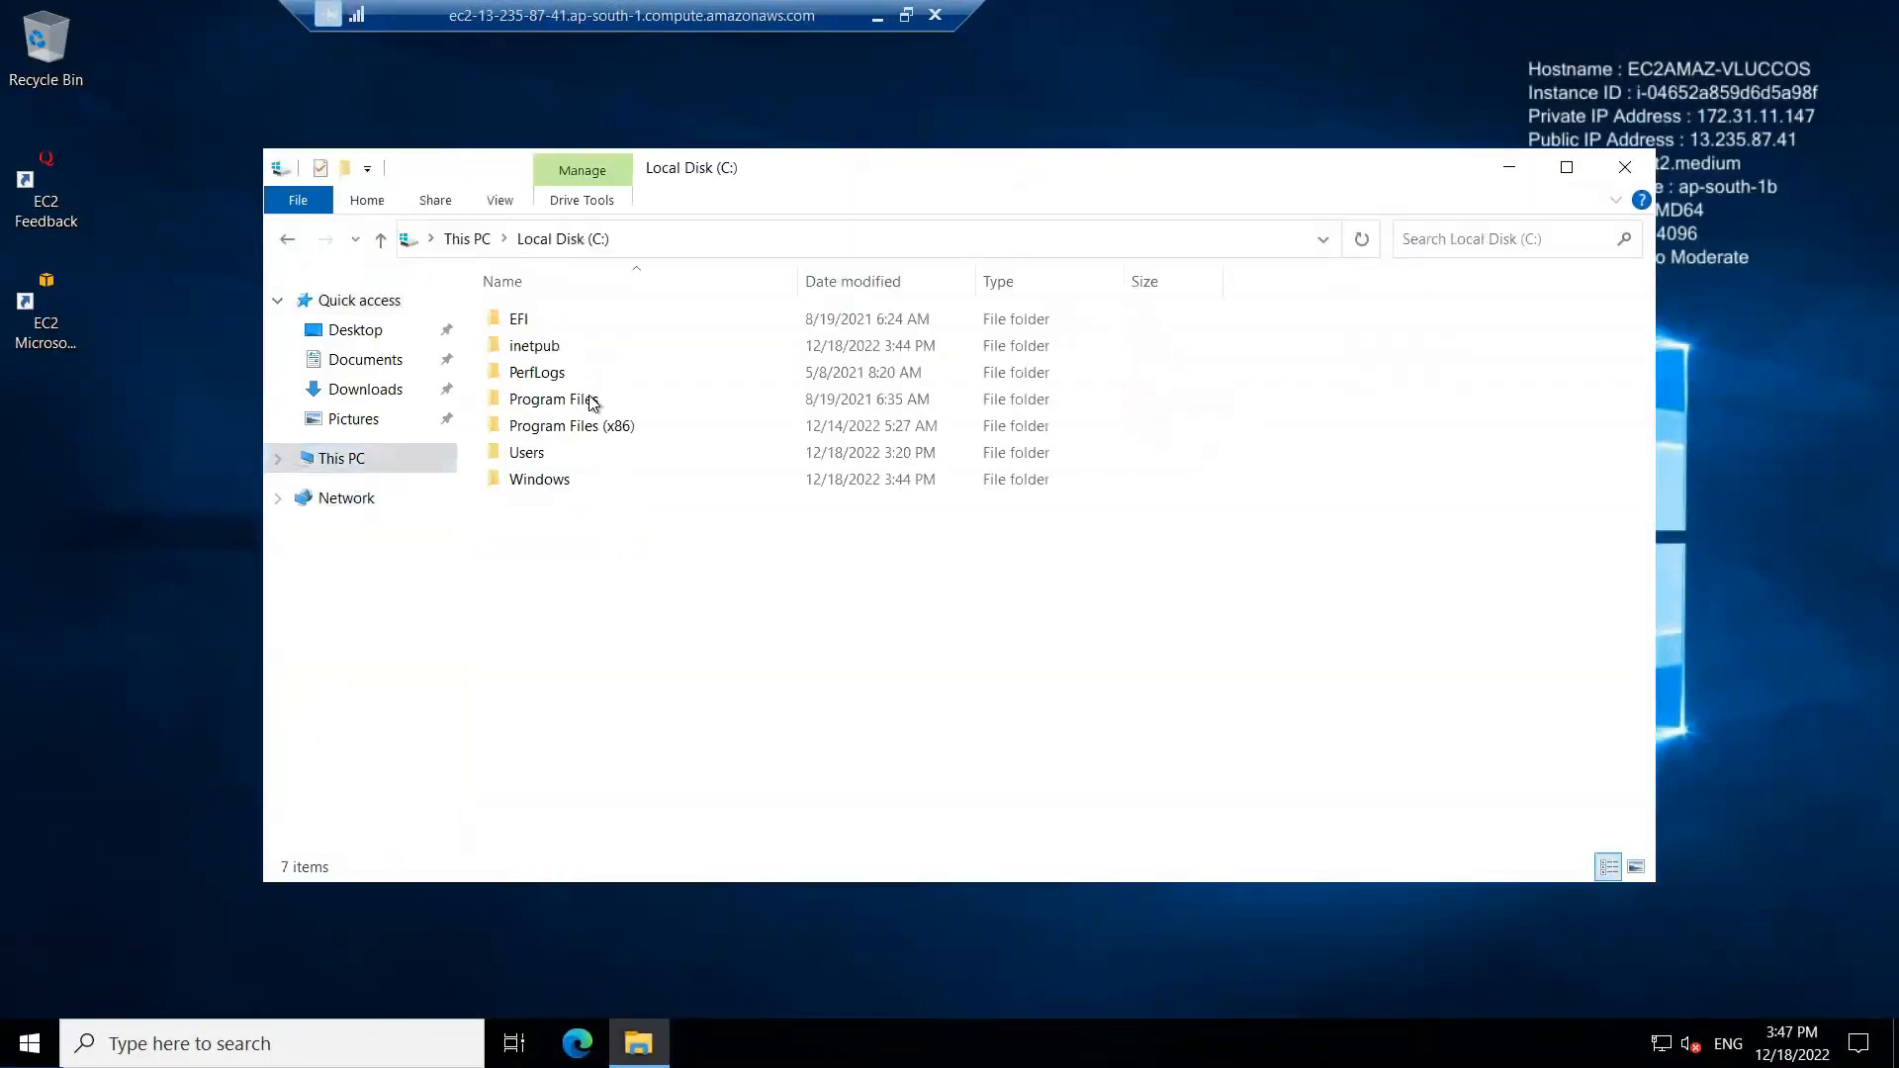
{"action": "double_click", "coordinate": [573, 352]}
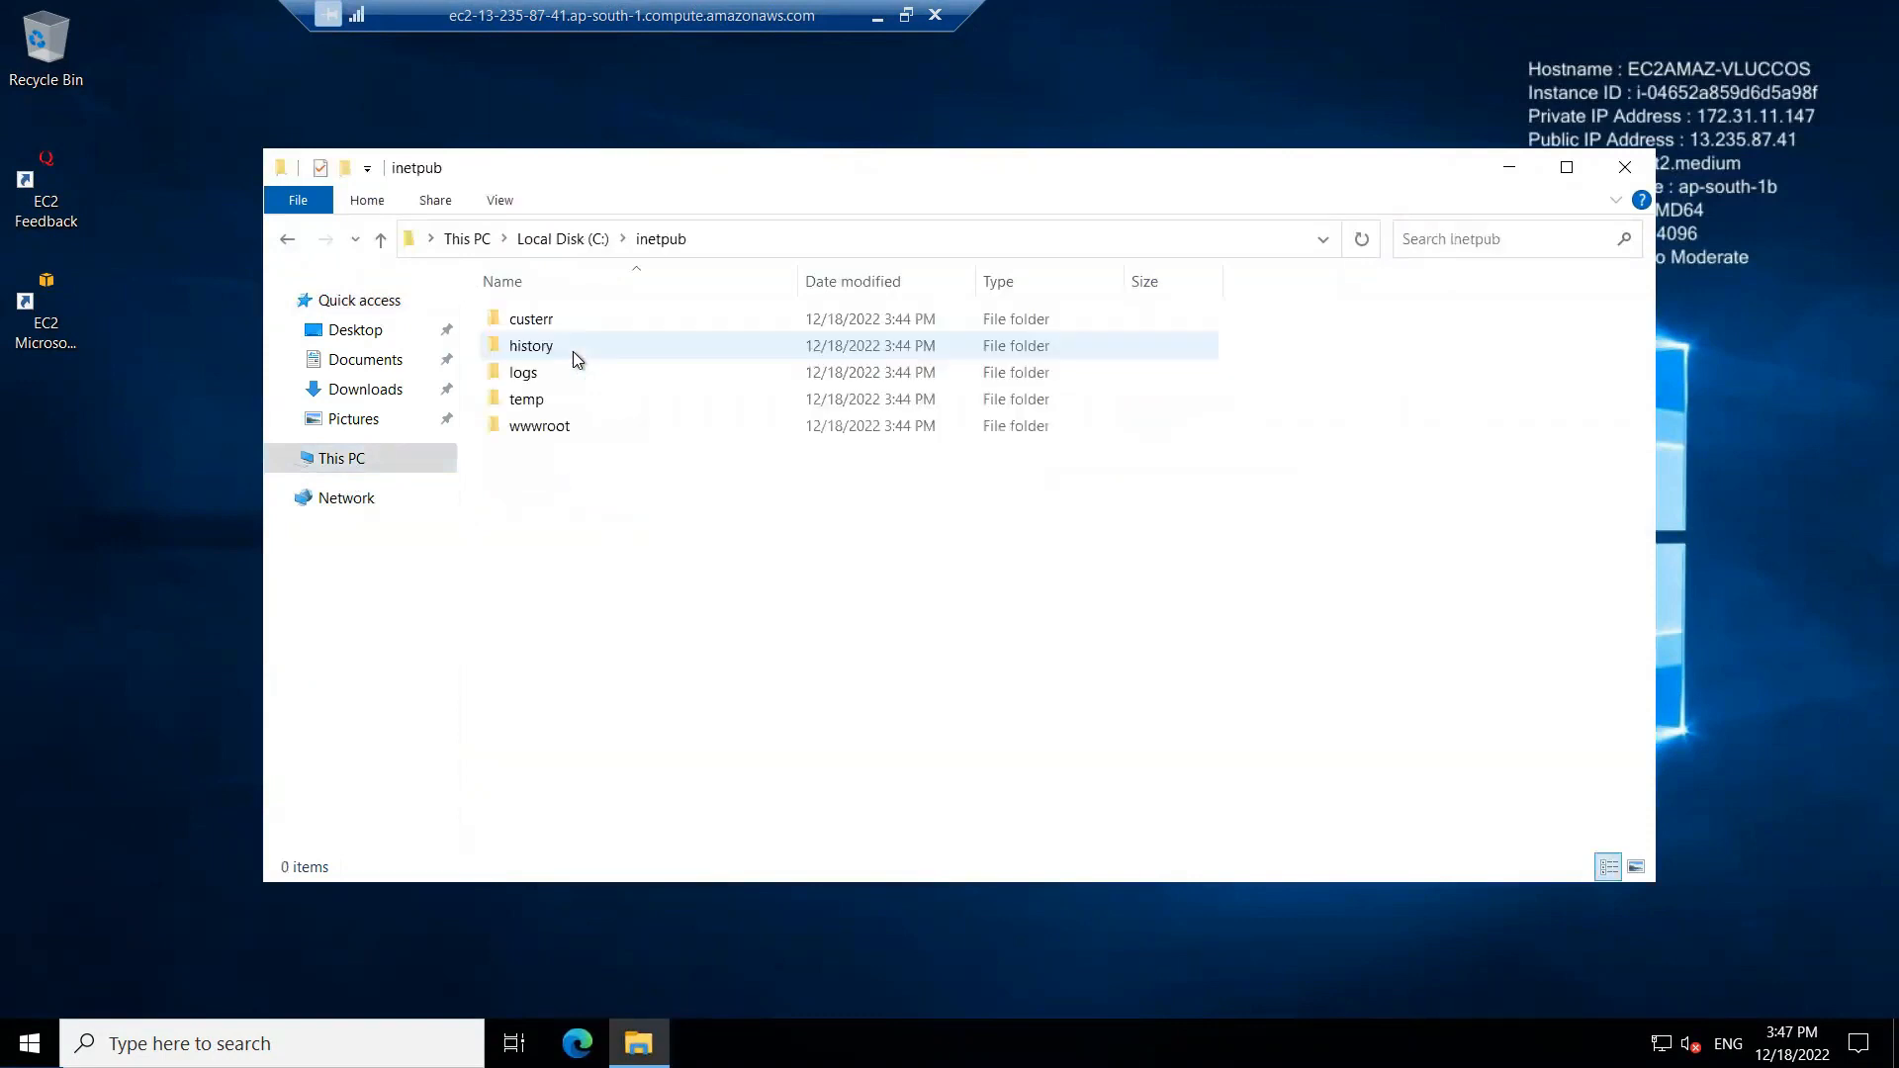
{"action": "double_click", "coordinate": [521, 432]}
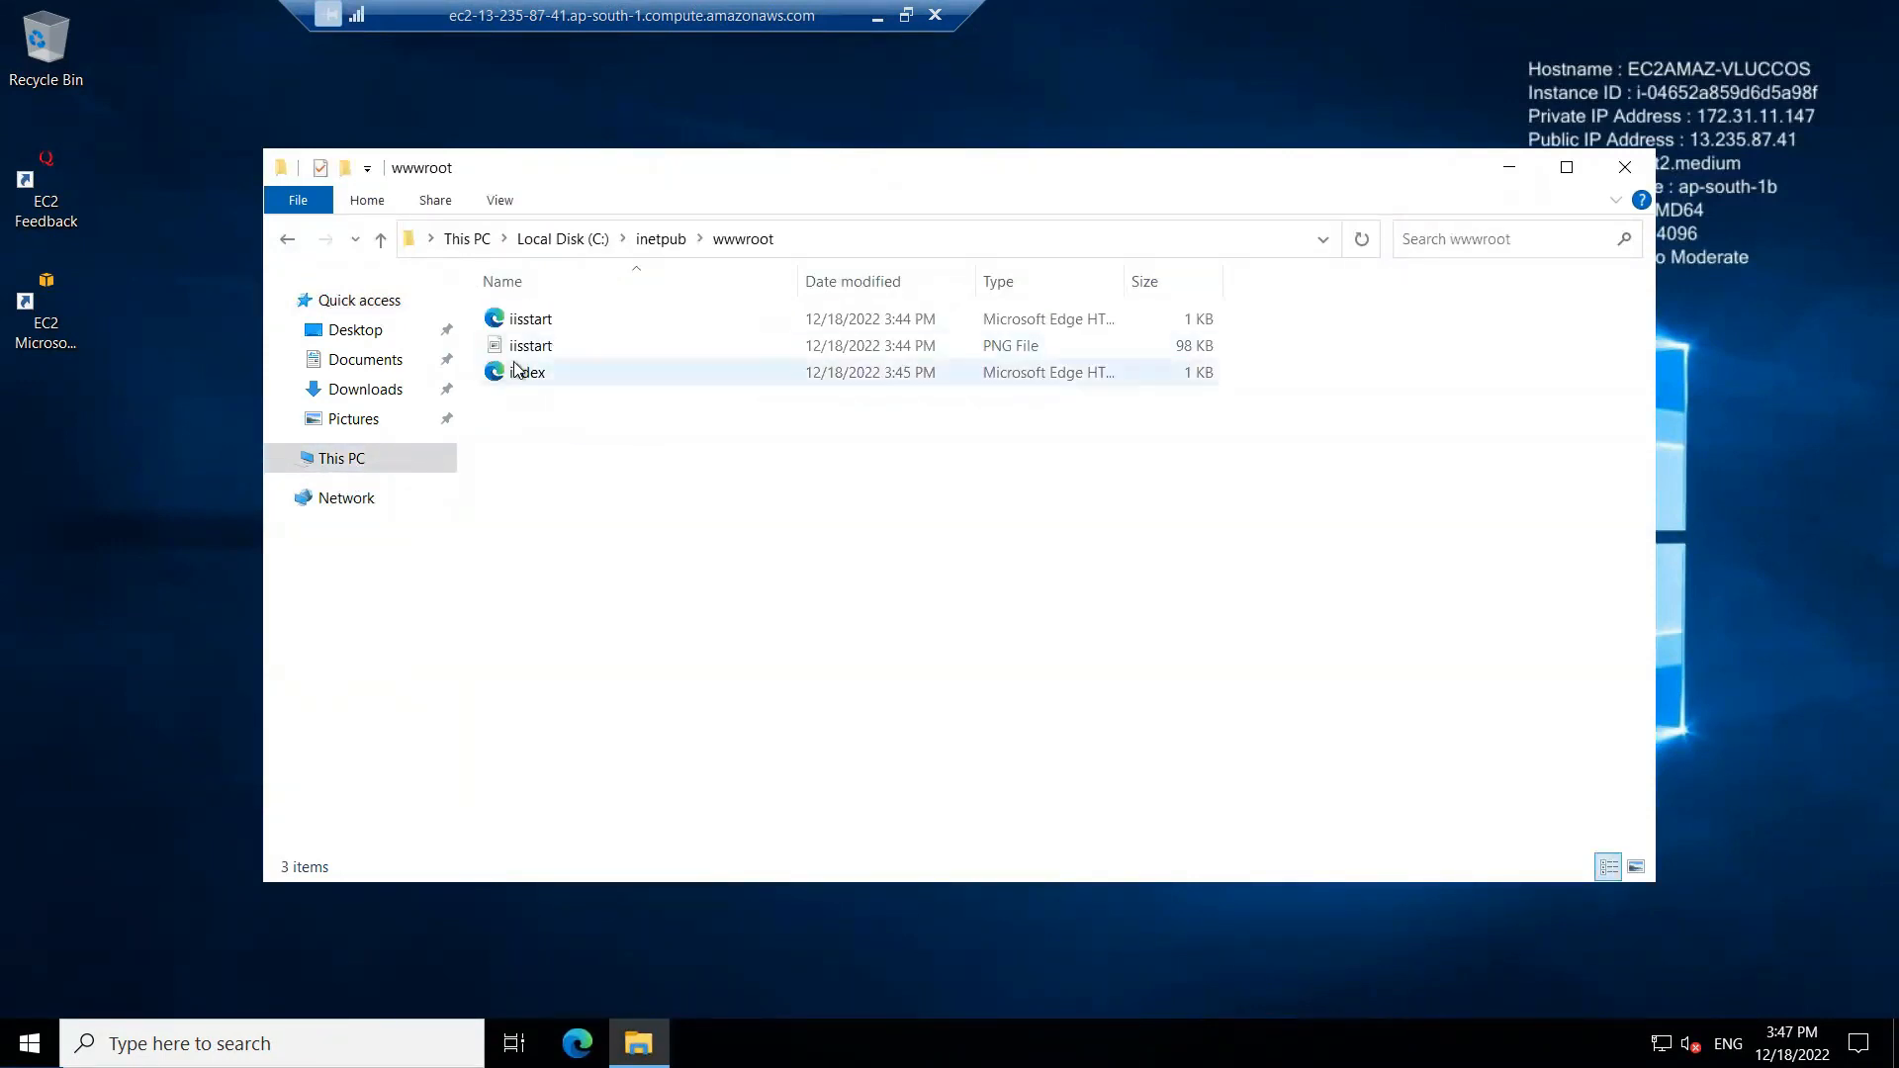
Step: Minimize the webserver1 session and copy index.html from the local Ec2-LB folder
{"action": "left_click", "coordinate": [877, 15]}
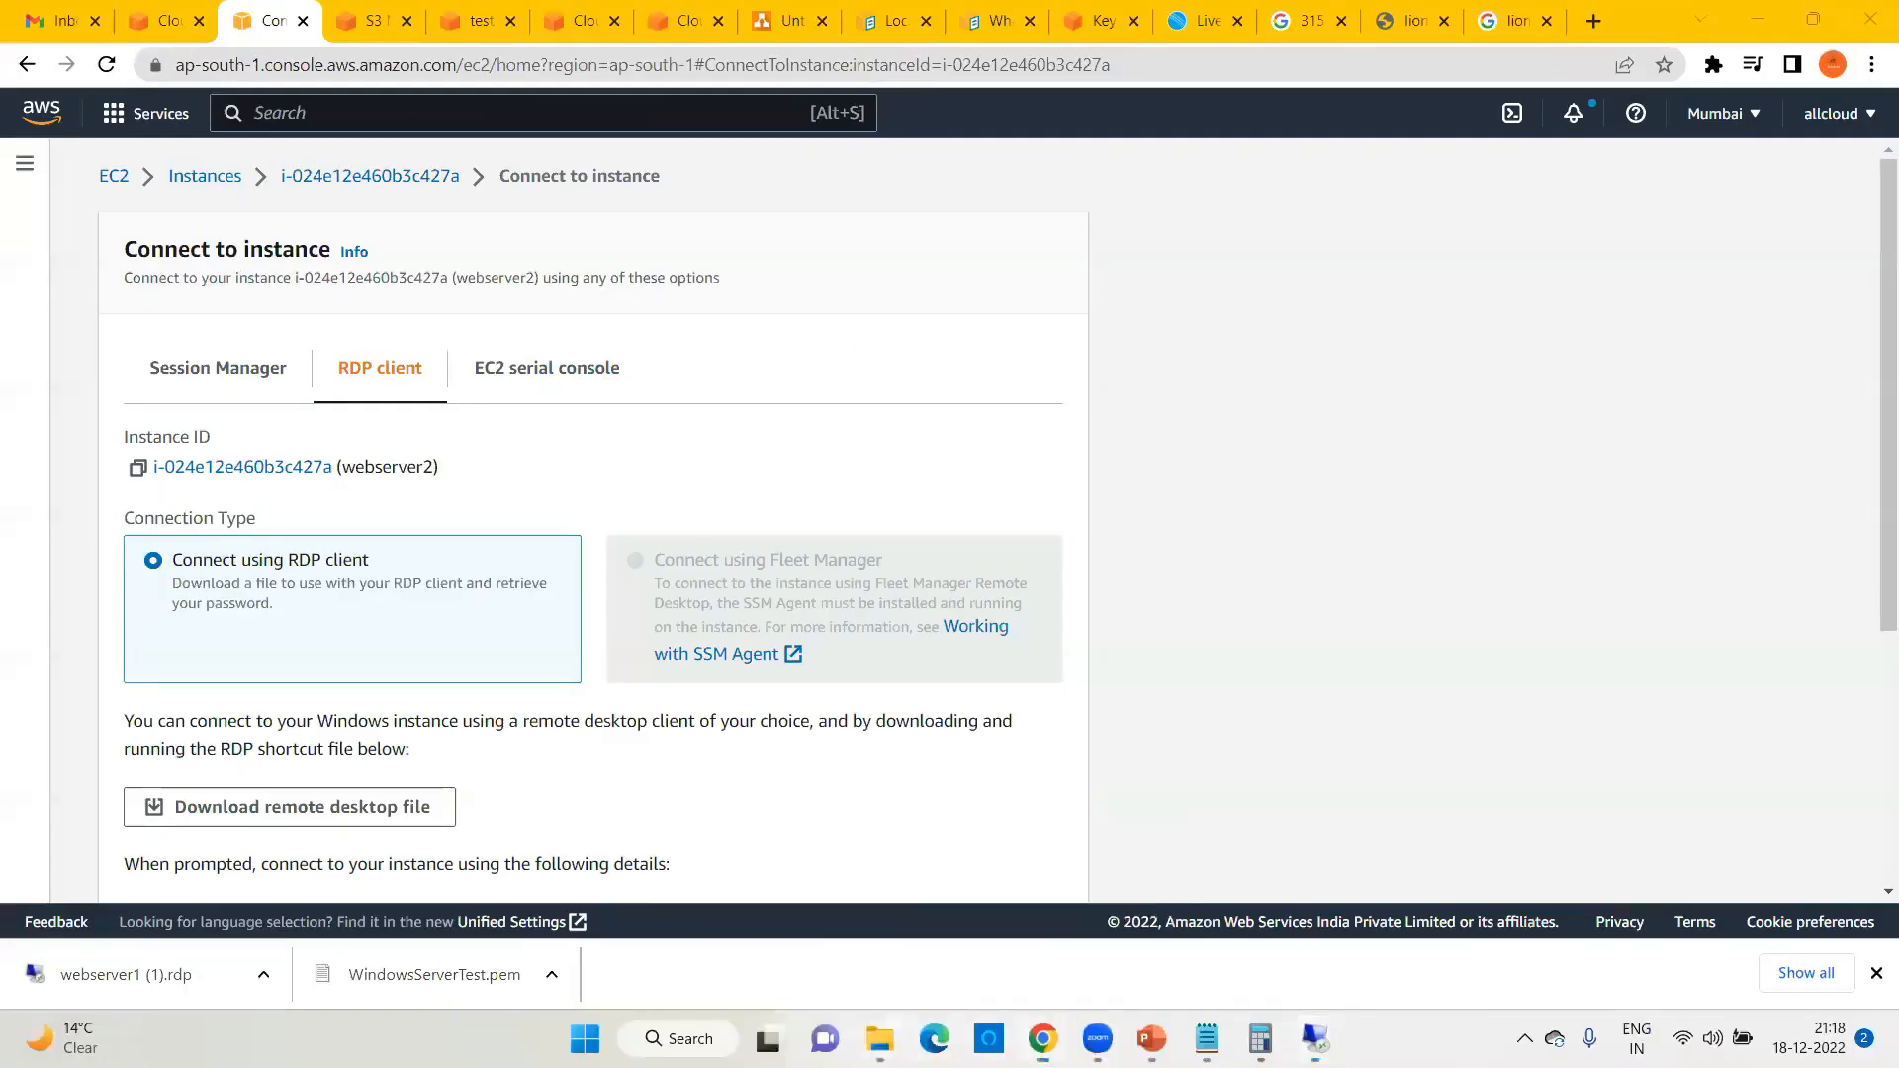
{"action": "left_click", "coordinate": [879, 1038]}
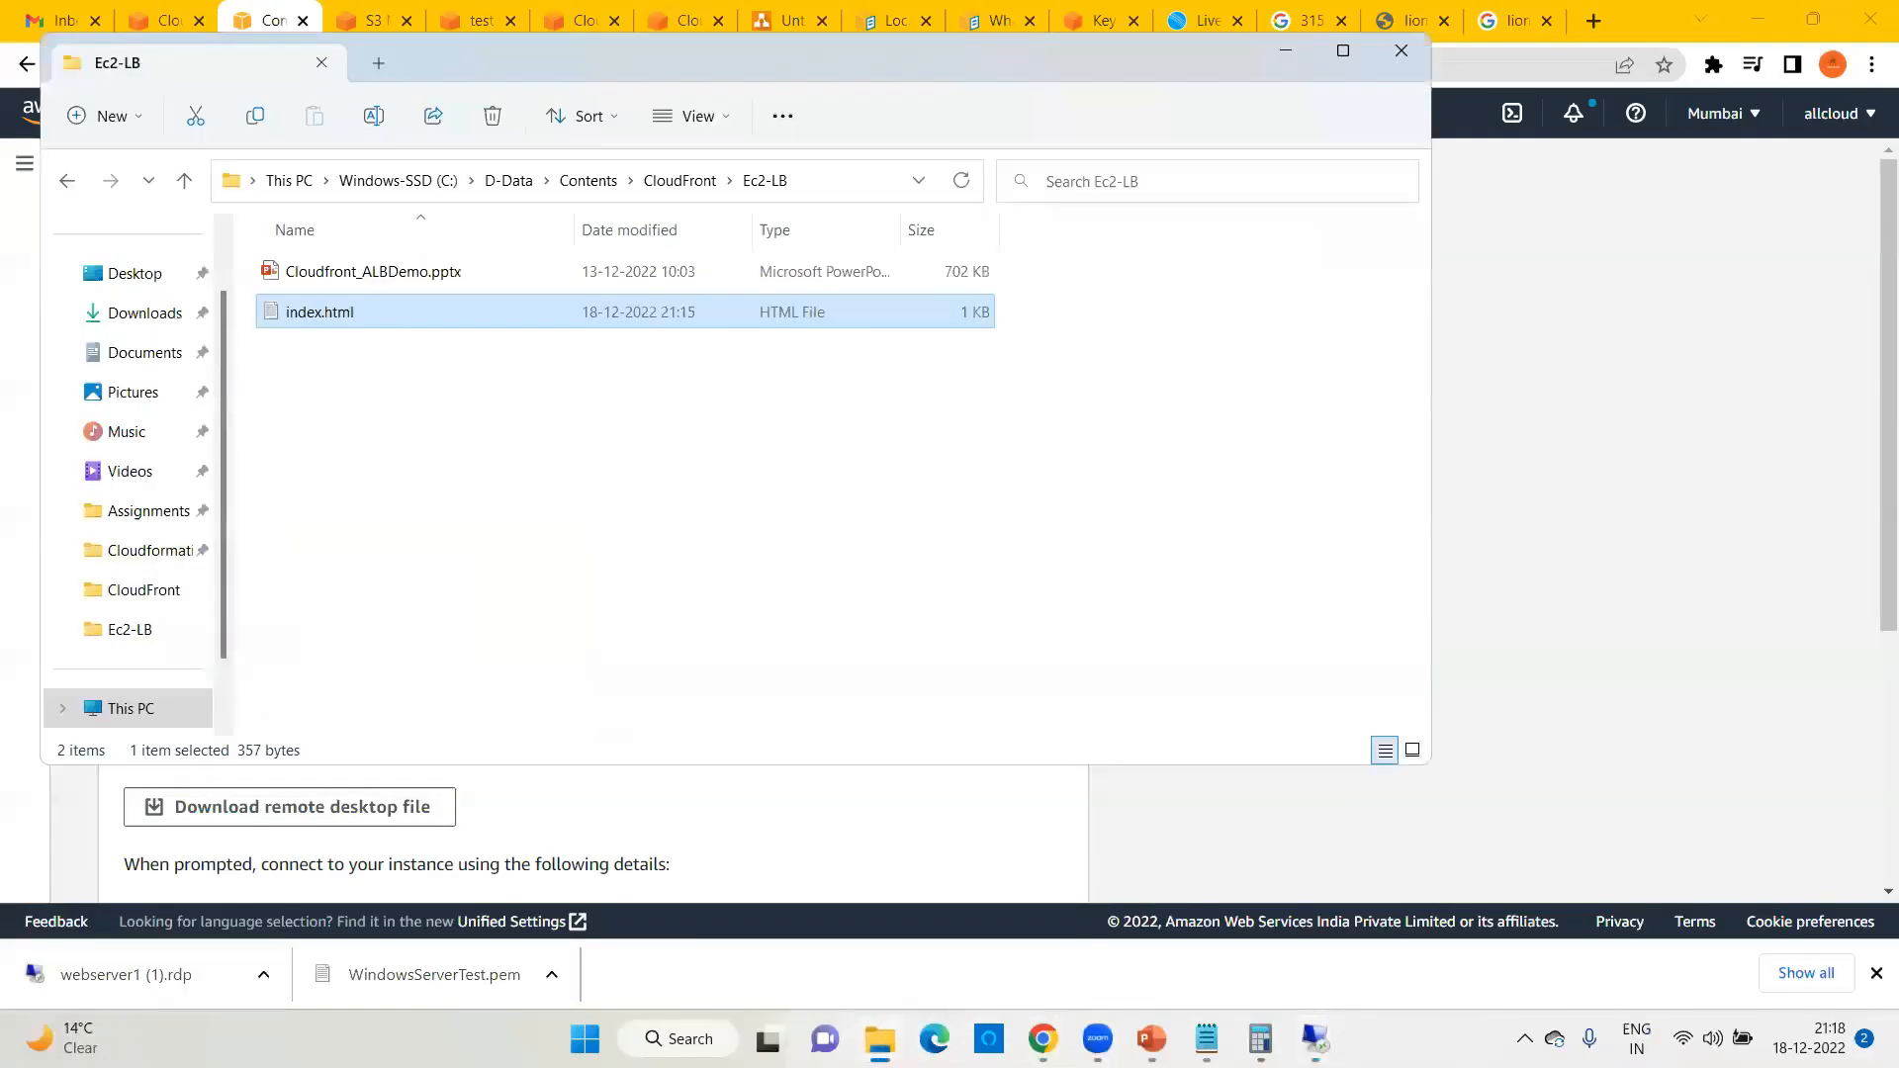
{"action": "right_click", "coordinate": [293, 315]}
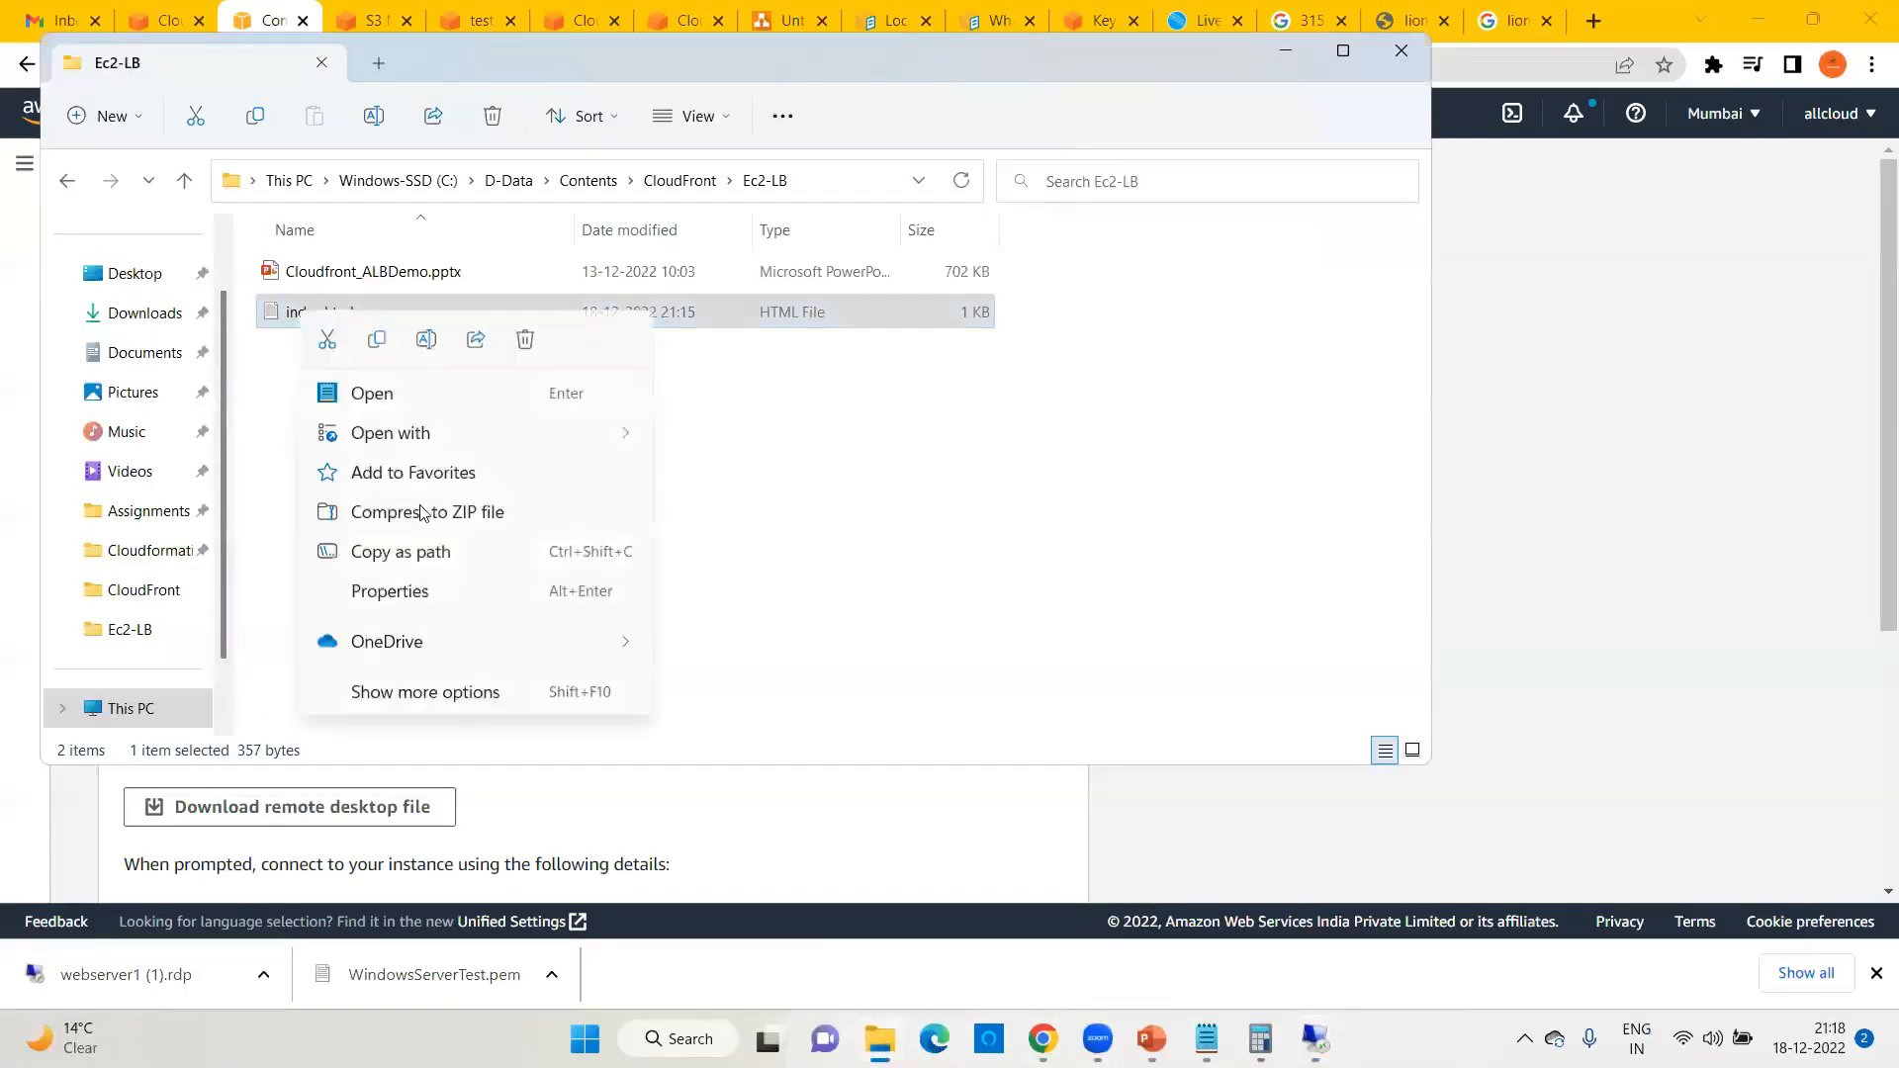
{"action": "left_click", "coordinate": [376, 343]}
Step: Paste the copied index.html into wwwroot on webserver1, replacing the existing file of the same name
{"action": "mouse_move", "coordinate": [1315, 1038]}
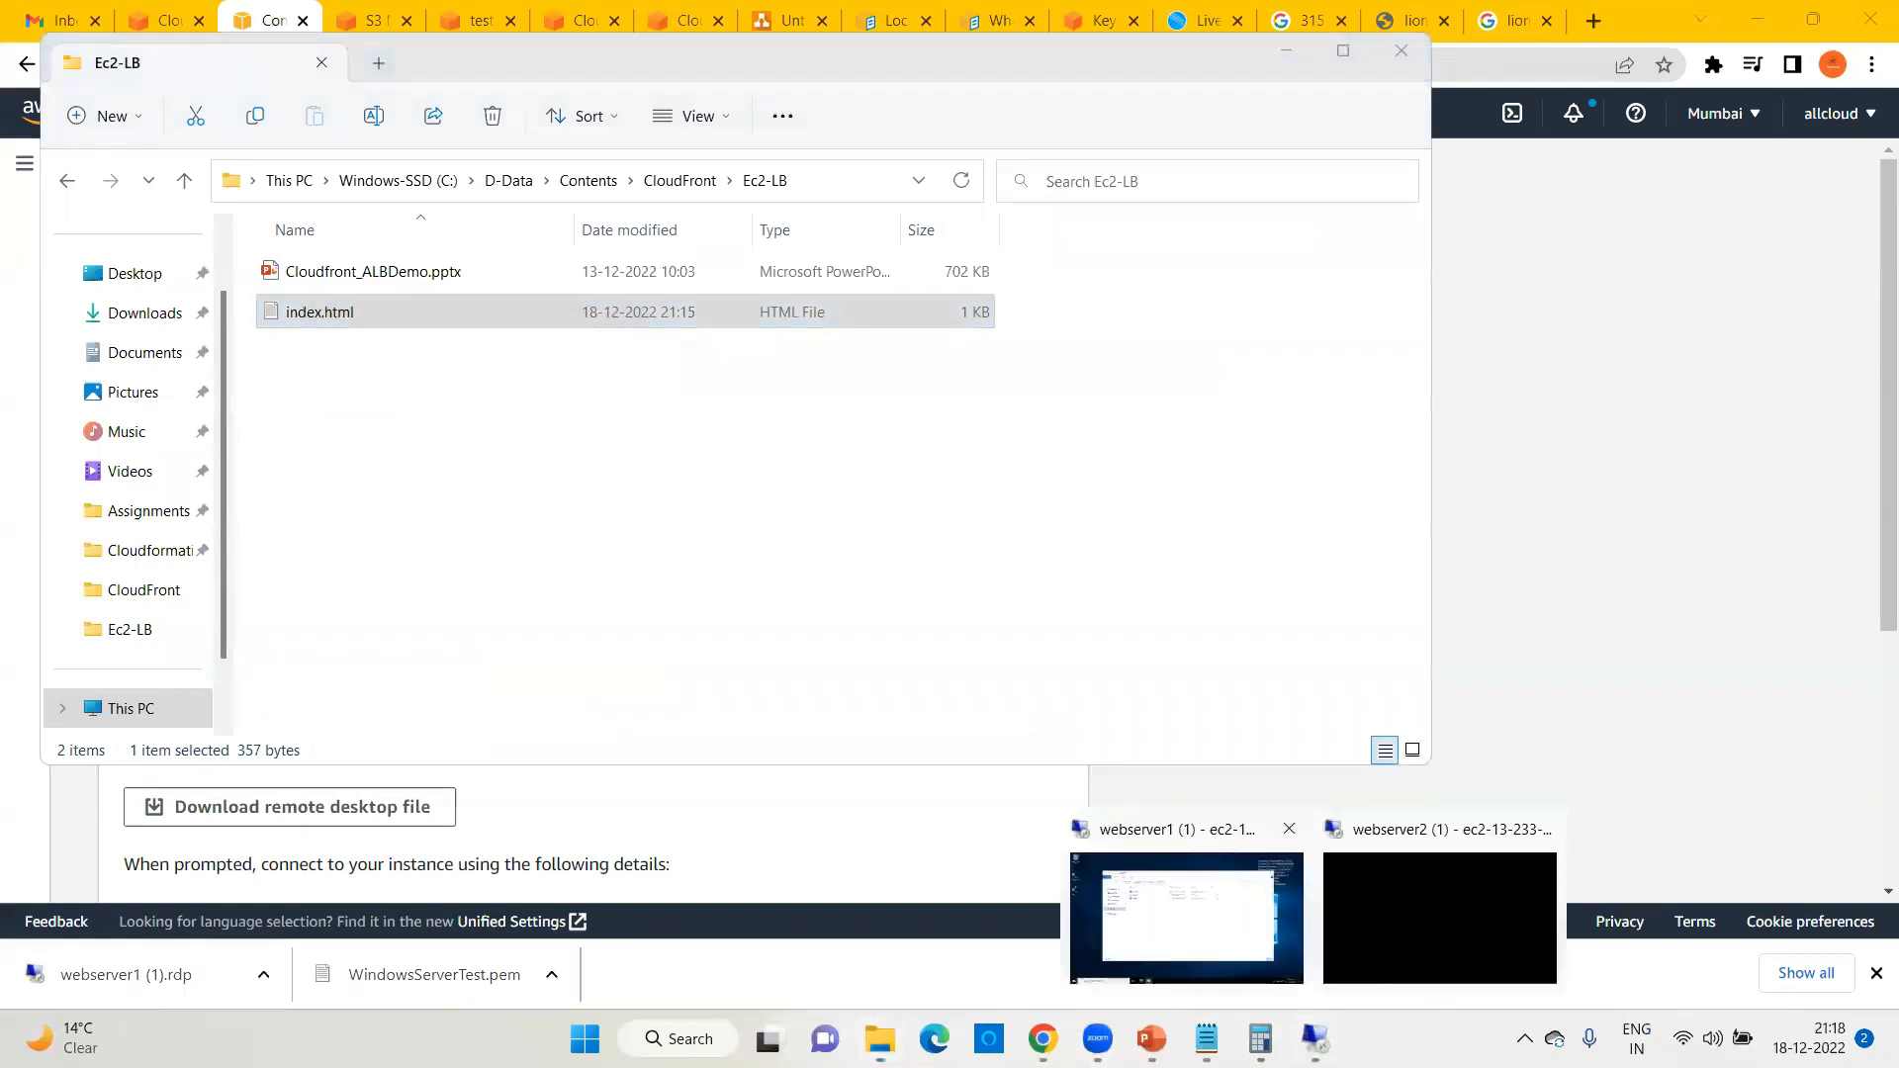
{"action": "left_click", "coordinate": [1187, 918]}
{"action": "right_click", "coordinate": [638, 514]}
{"action": "left_click", "coordinate": [734, 691]}
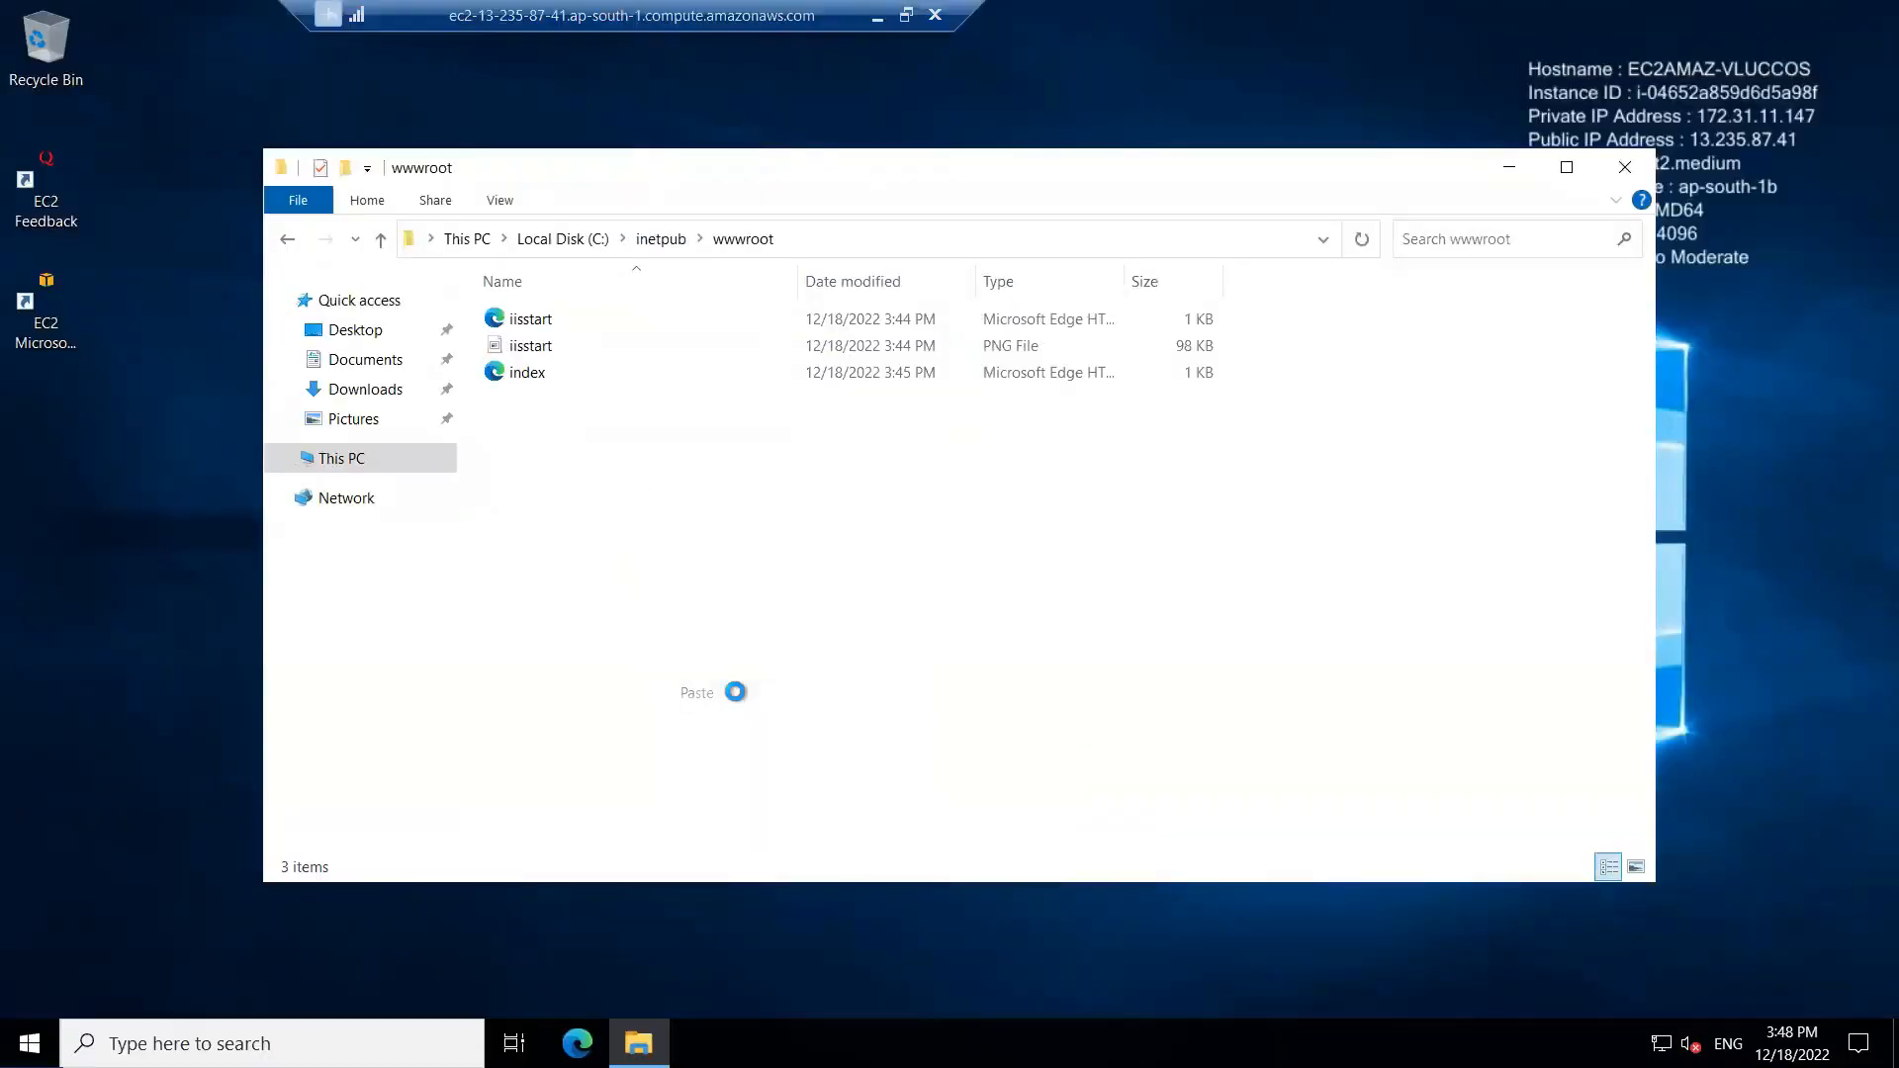
{"action": "left_click", "coordinate": [835, 466]}
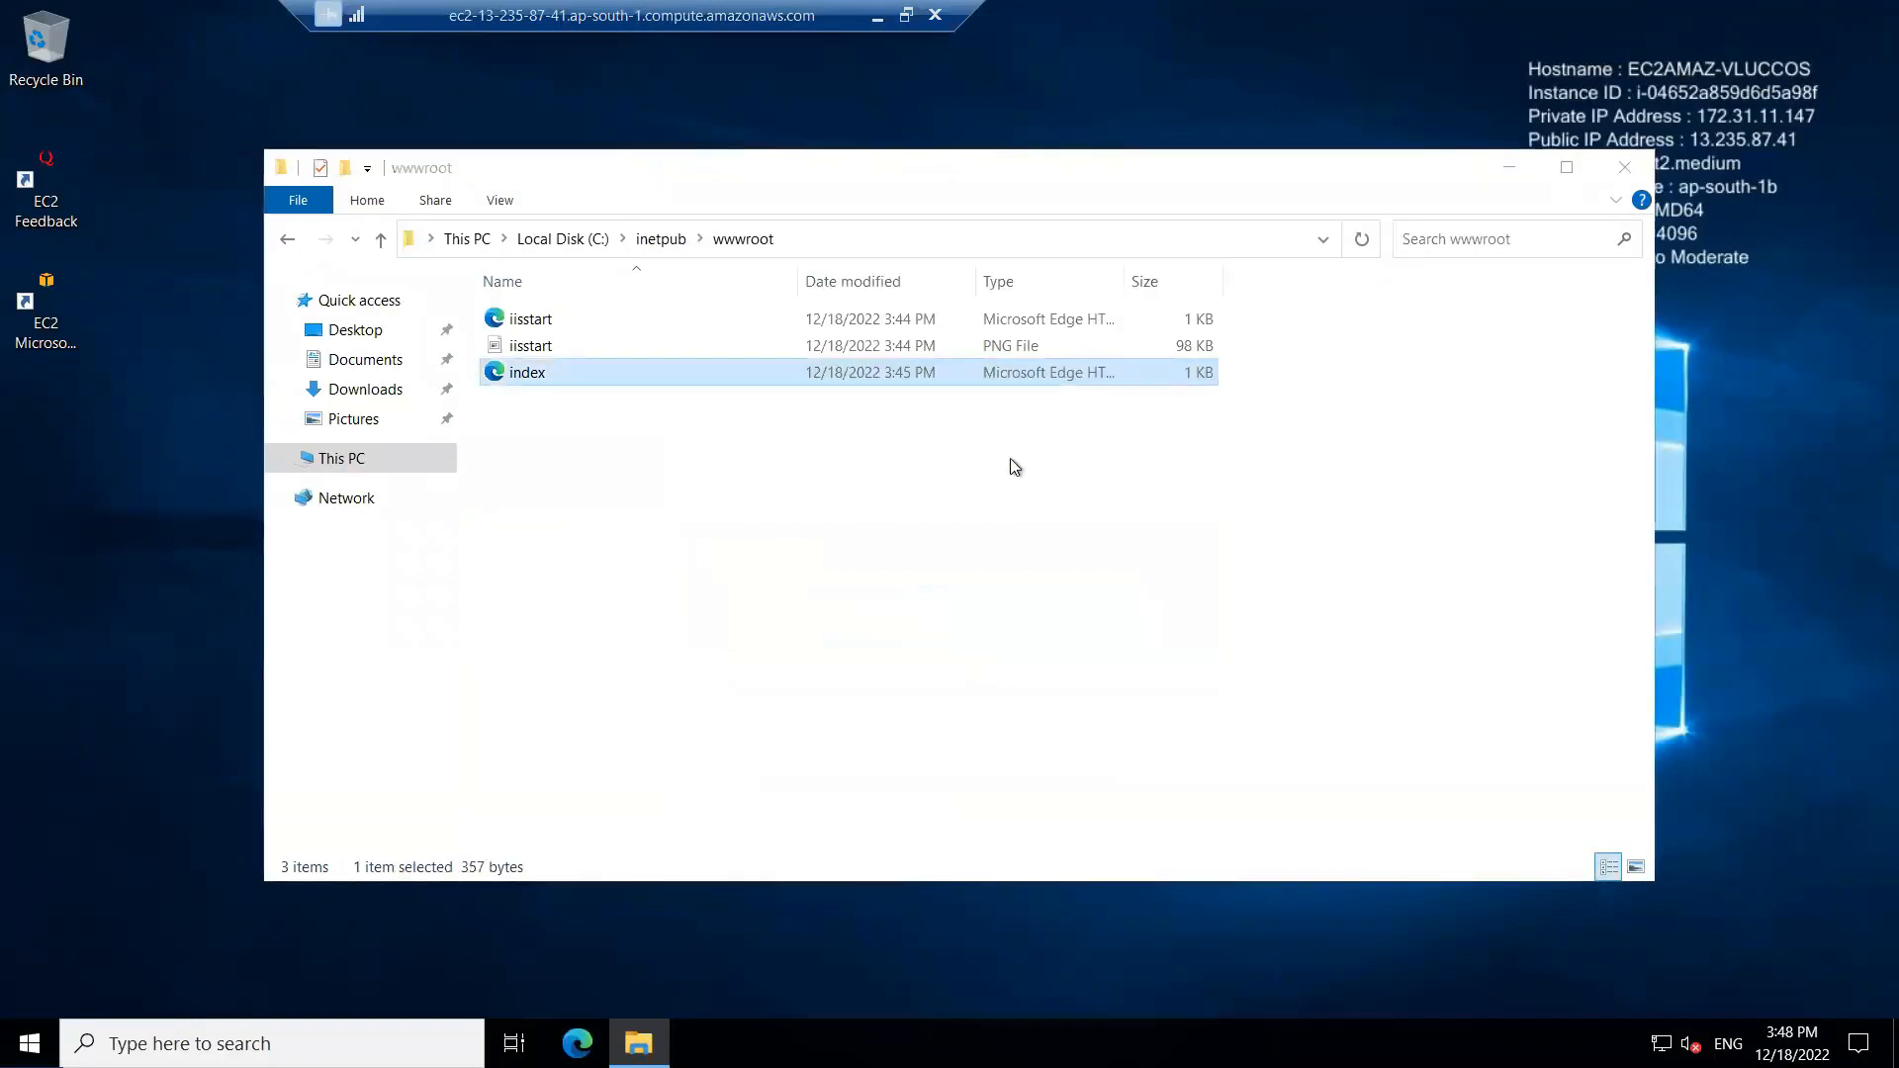
Step: Open the index file in webserver1's wwwroot folder with Notepad, without making it the default app
{"action": "right_click", "coordinate": [522, 375]}
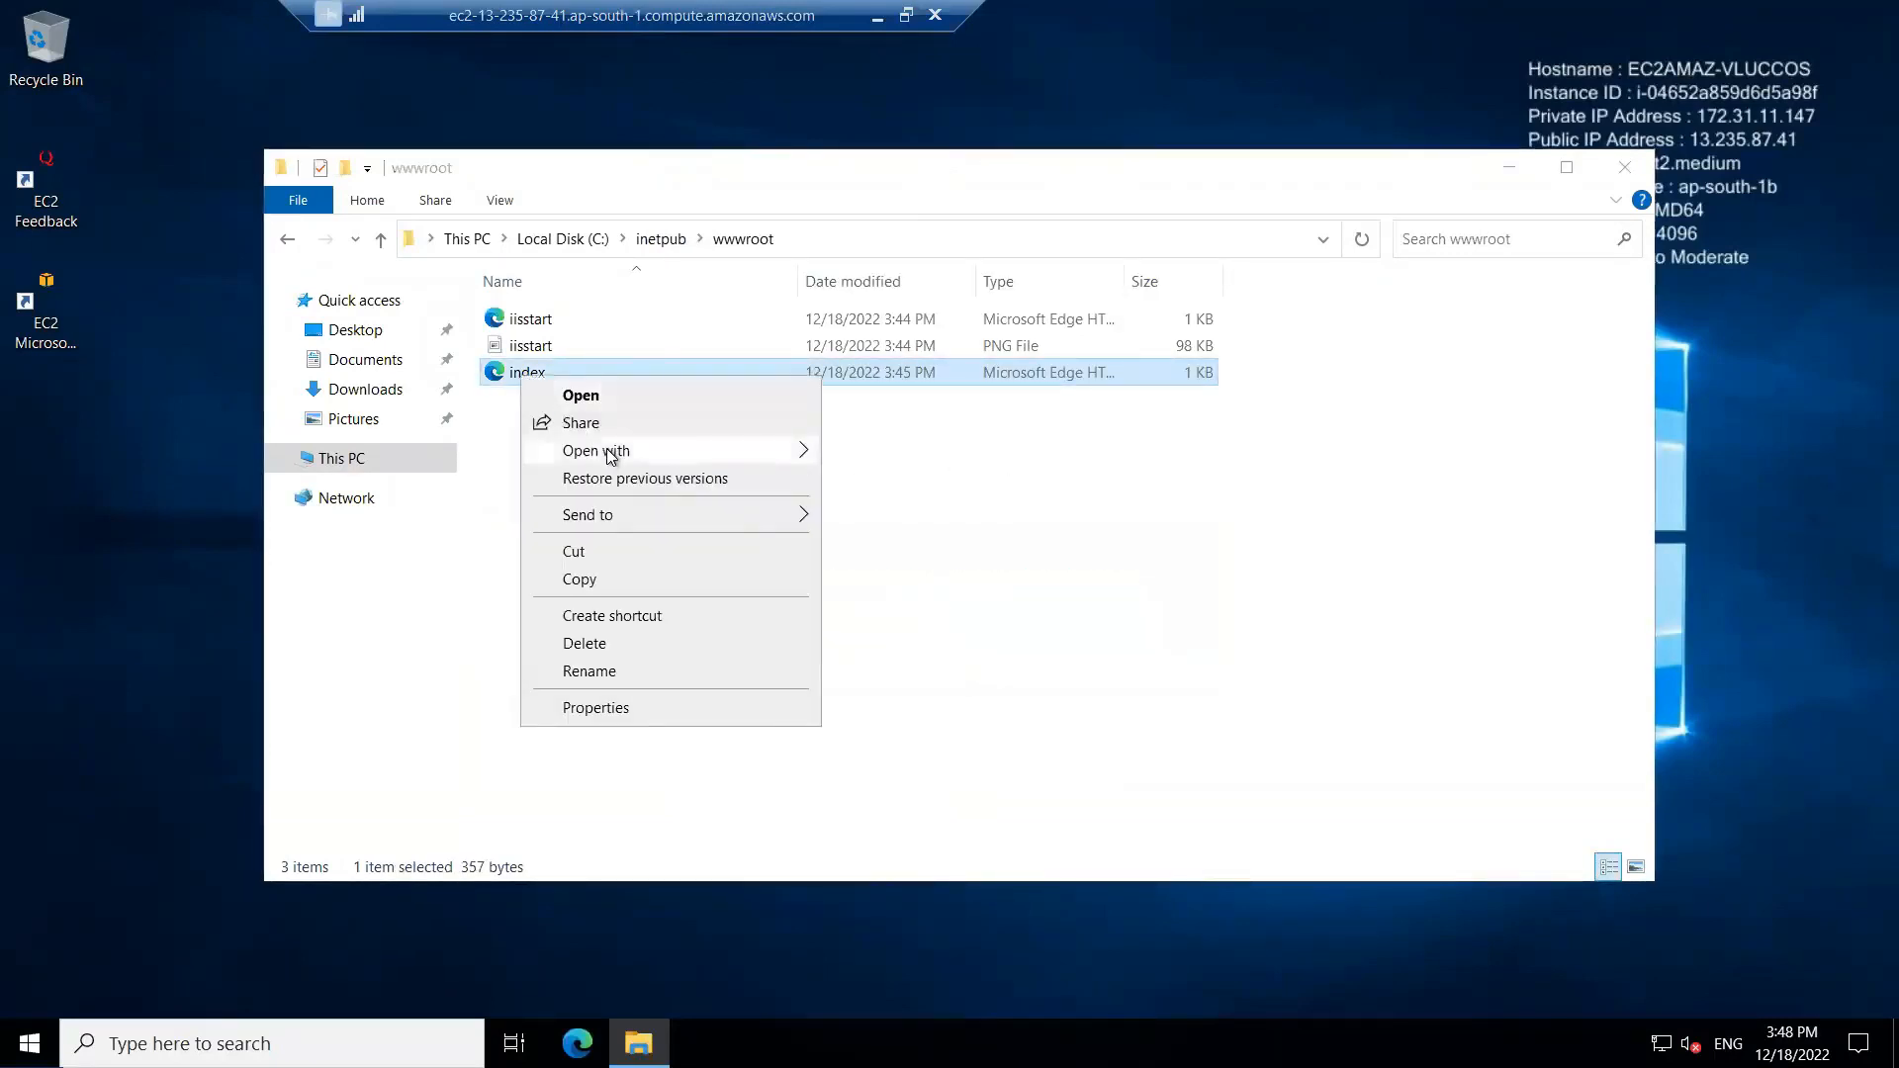
{"action": "mouse_move", "coordinate": [609, 455]}
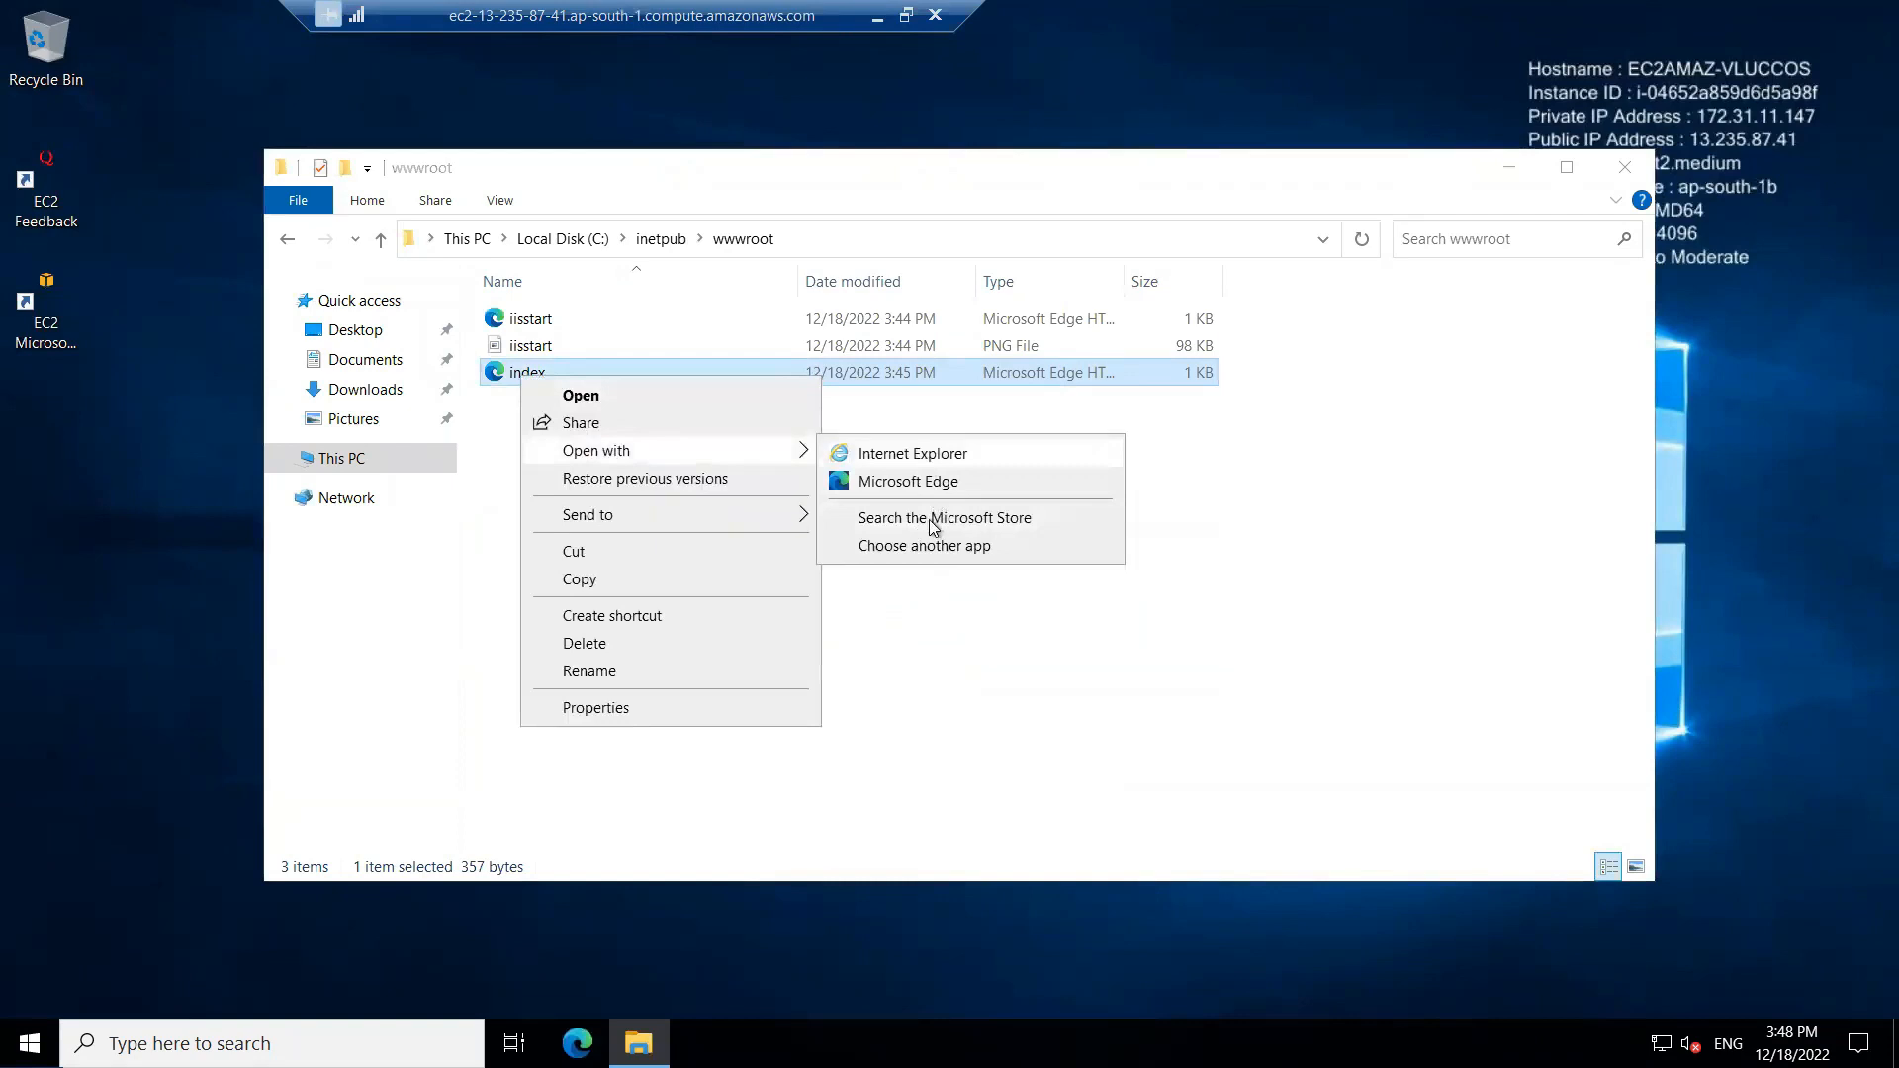
{"action": "left_click", "coordinate": [915, 545]}
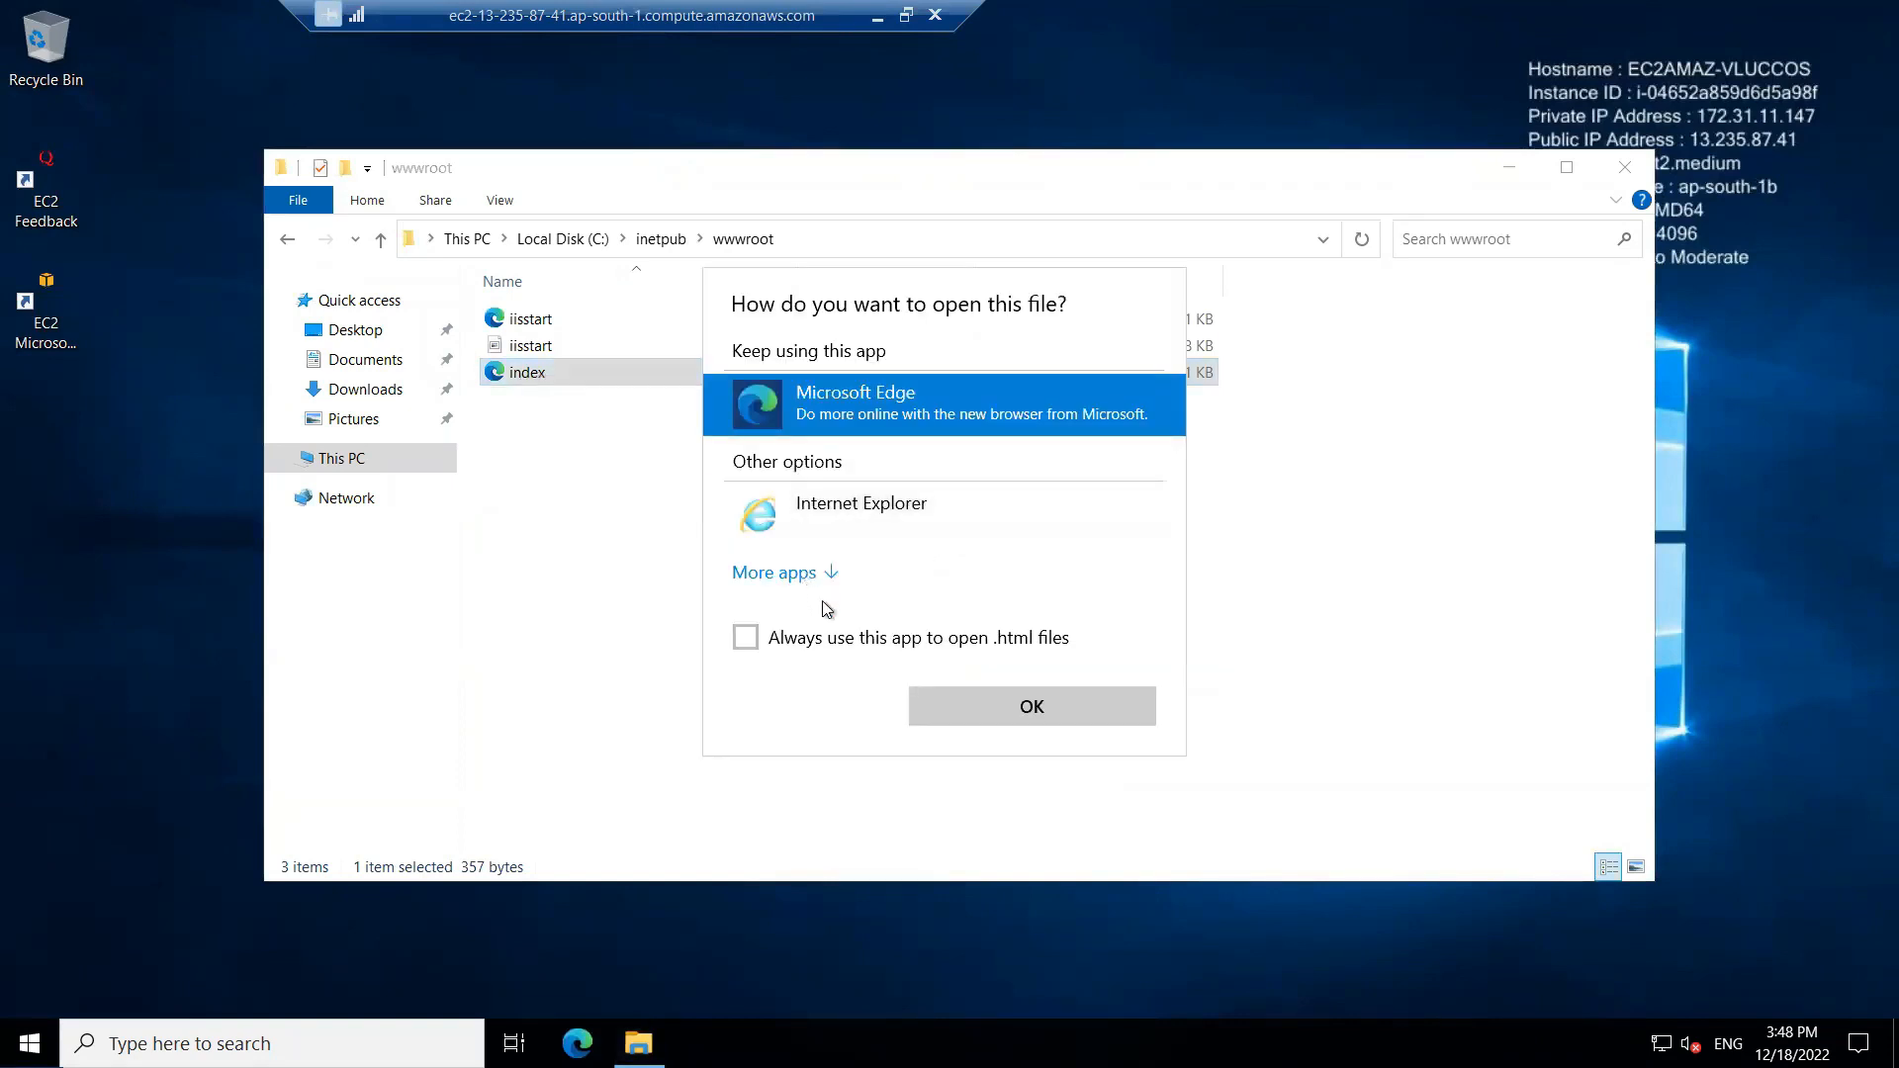
{"action": "left_click", "coordinate": [774, 573]}
{"action": "left_click", "coordinate": [830, 574]}
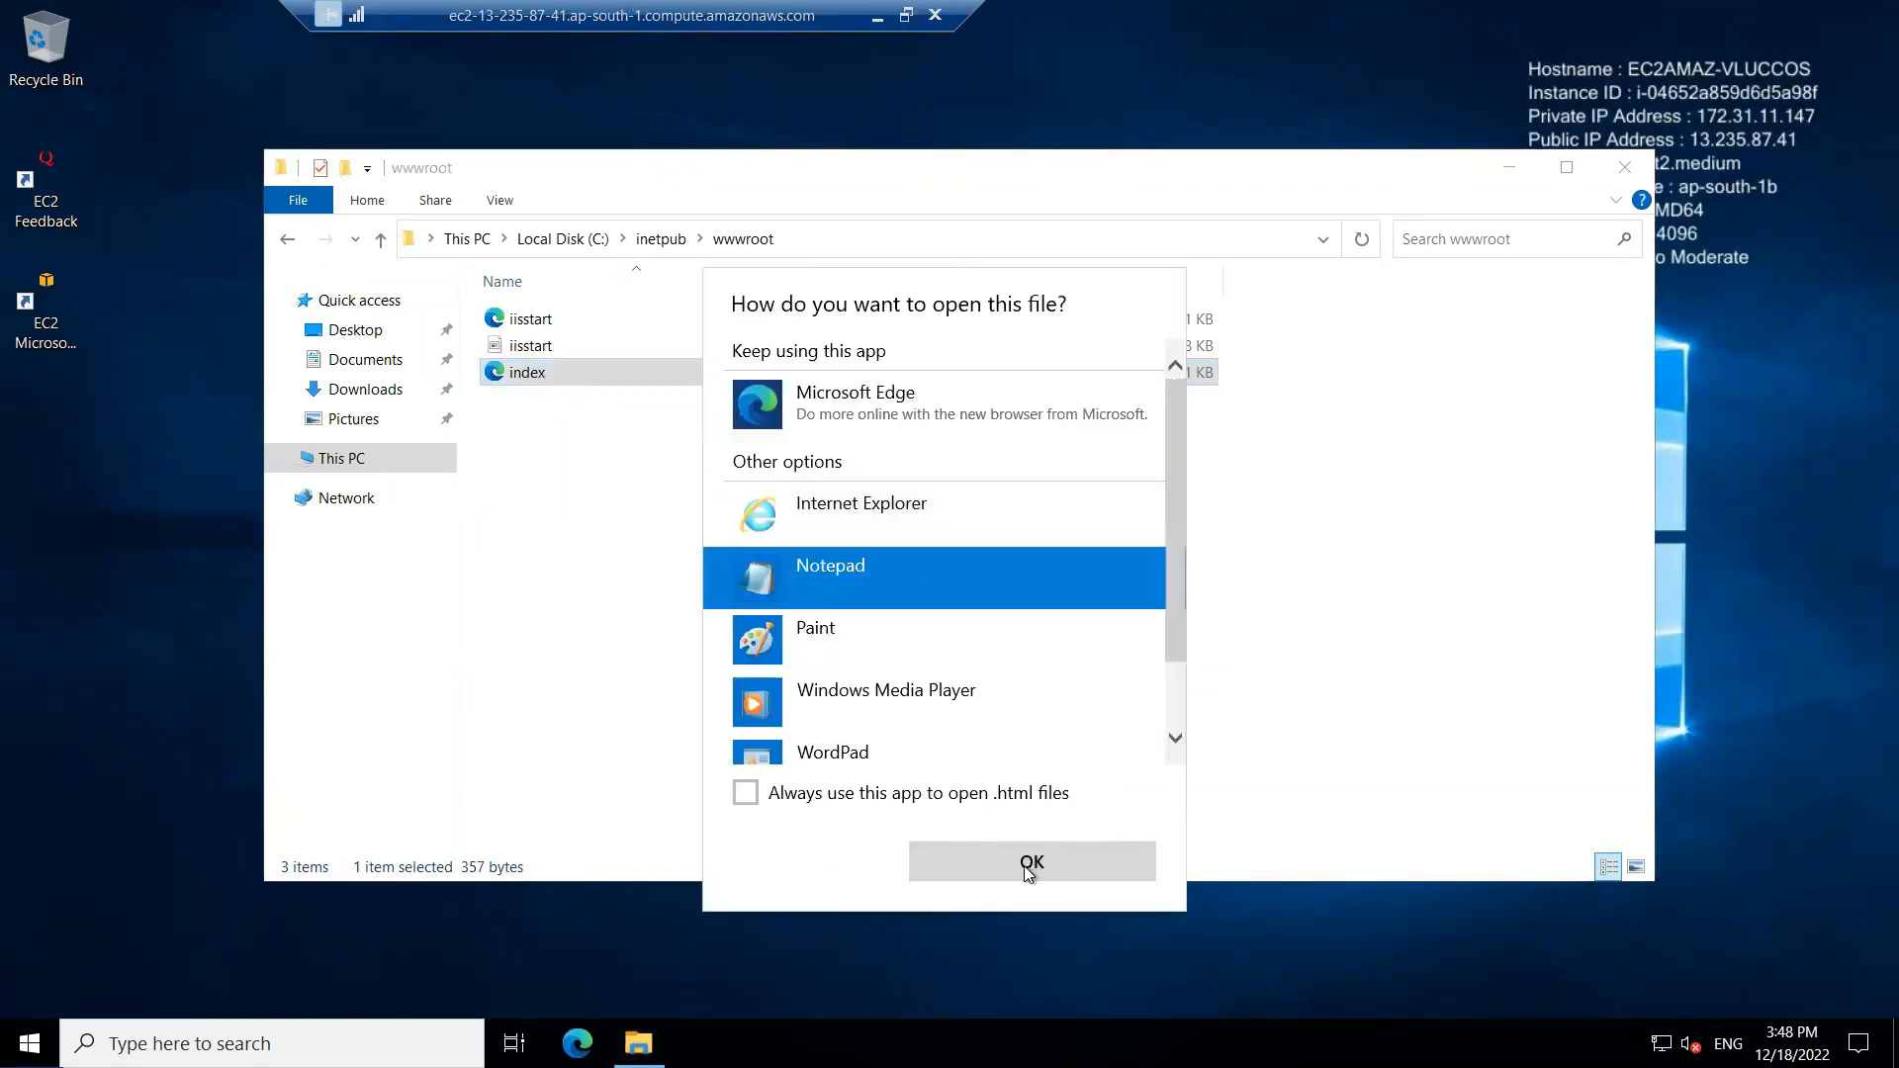
{"action": "left_click", "coordinate": [1030, 865]}
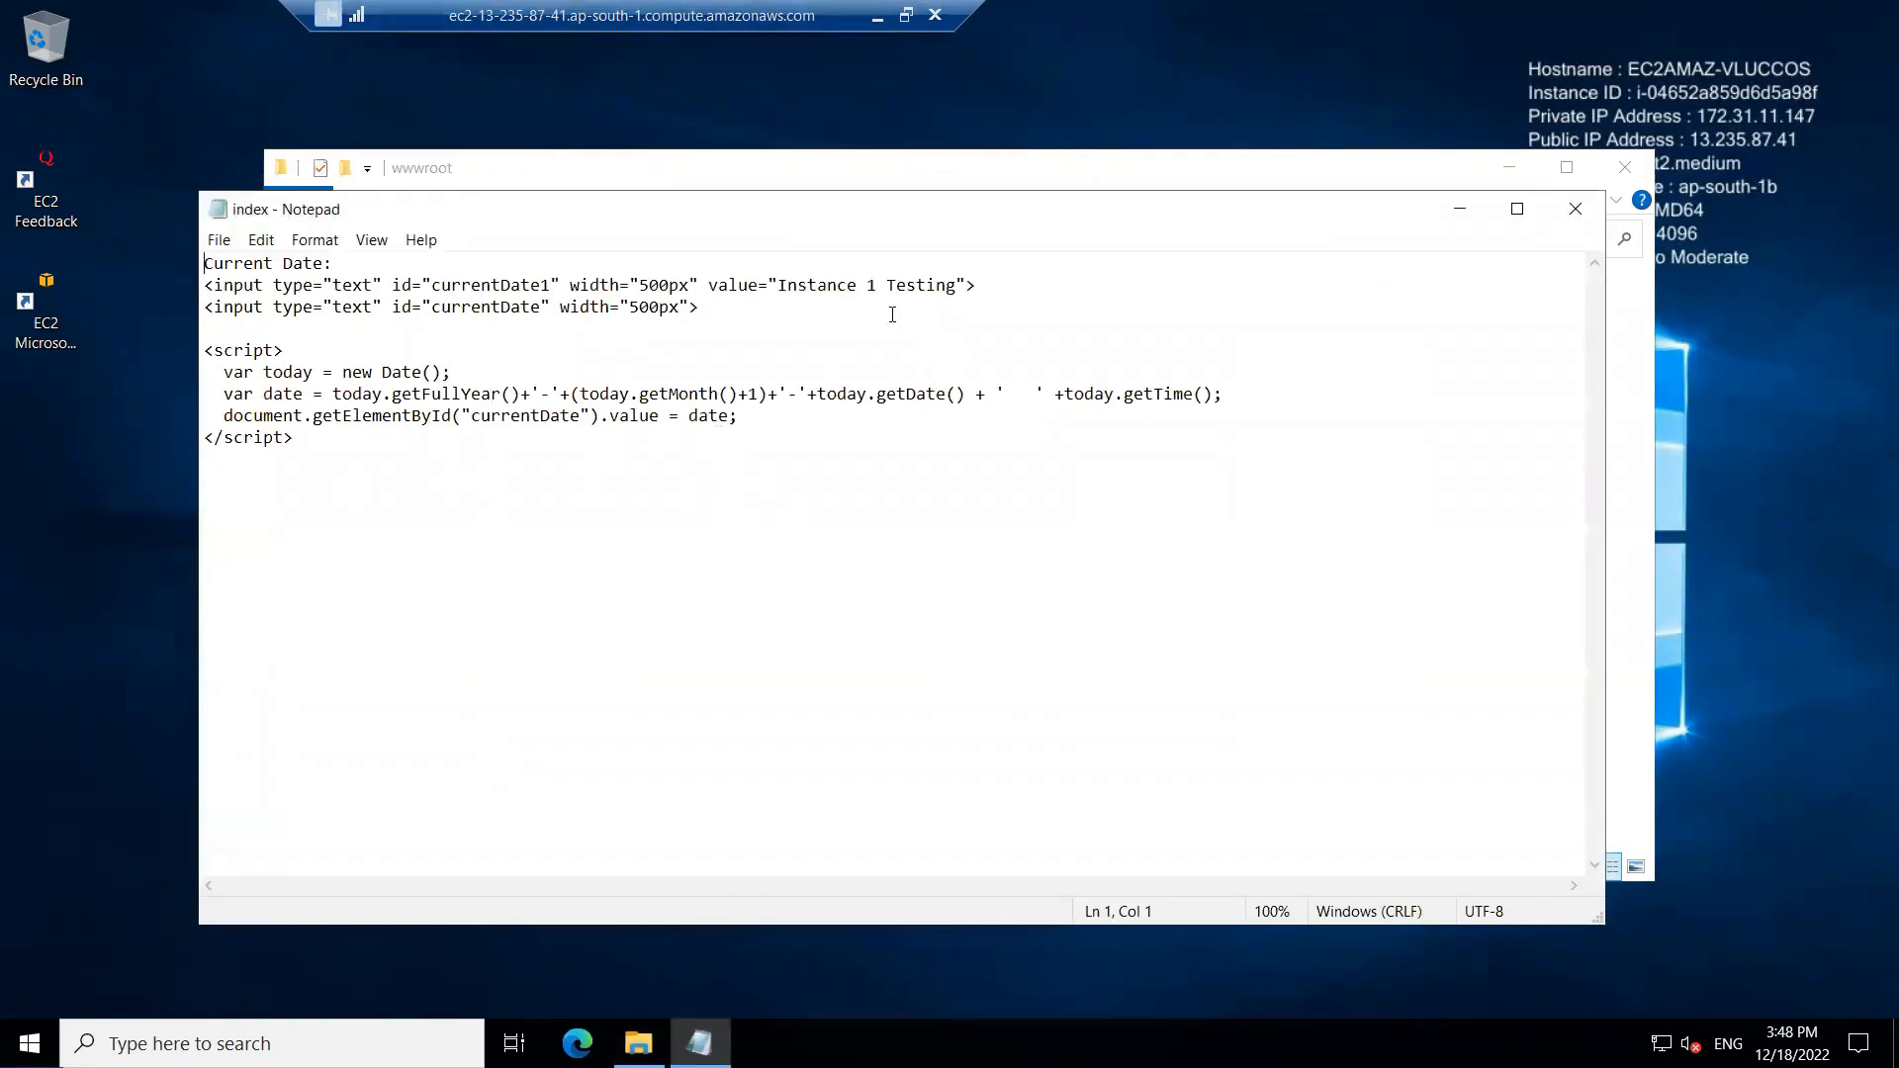
Step: Check the index page's code in Notepad, close Notepad and File Explorer, and minimize the webserver1 session
{"action": "left_click_drag", "start_coordinate": [798, 287], "coordinate": [926, 287]}
{"action": "left_click_drag", "start_coordinate": [805, 490], "coordinate": [188, 210]}
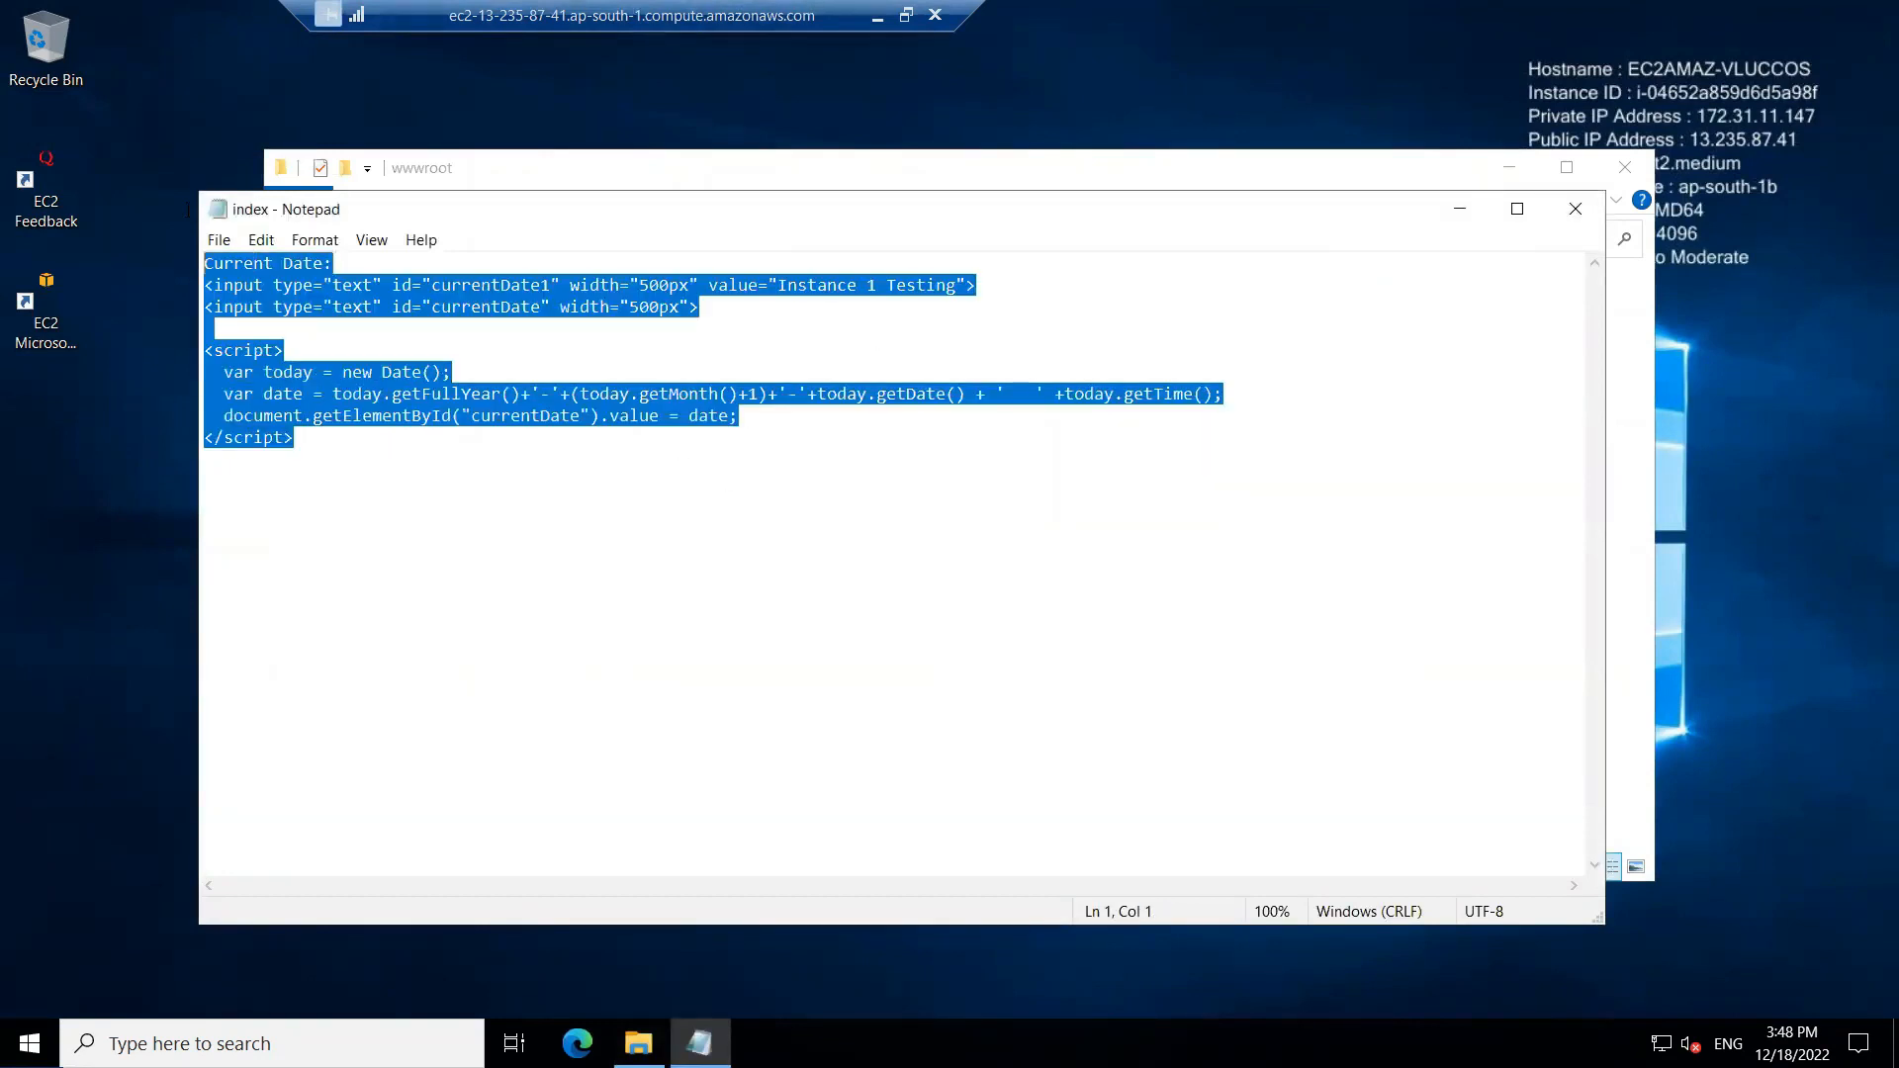
{"action": "left_click", "coordinate": [1576, 209]}
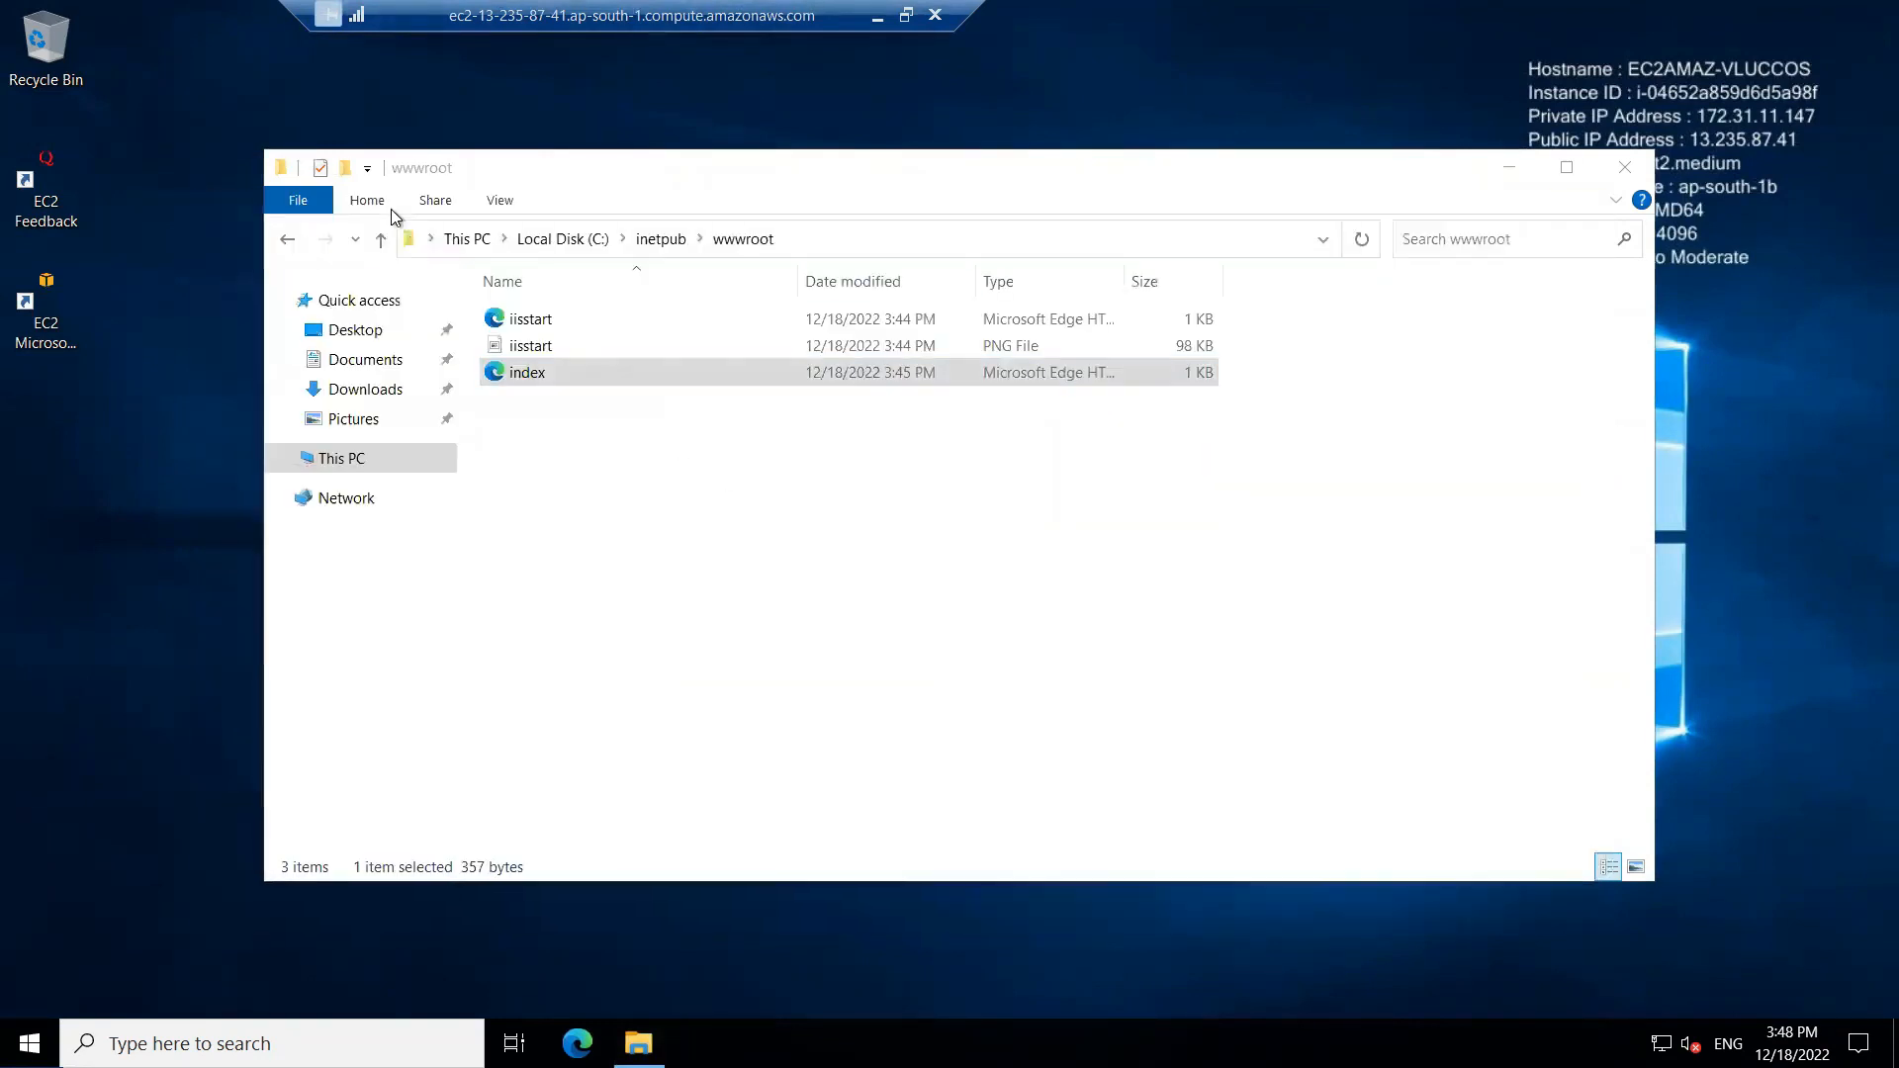
{"action": "left_click", "coordinate": [1618, 170]}
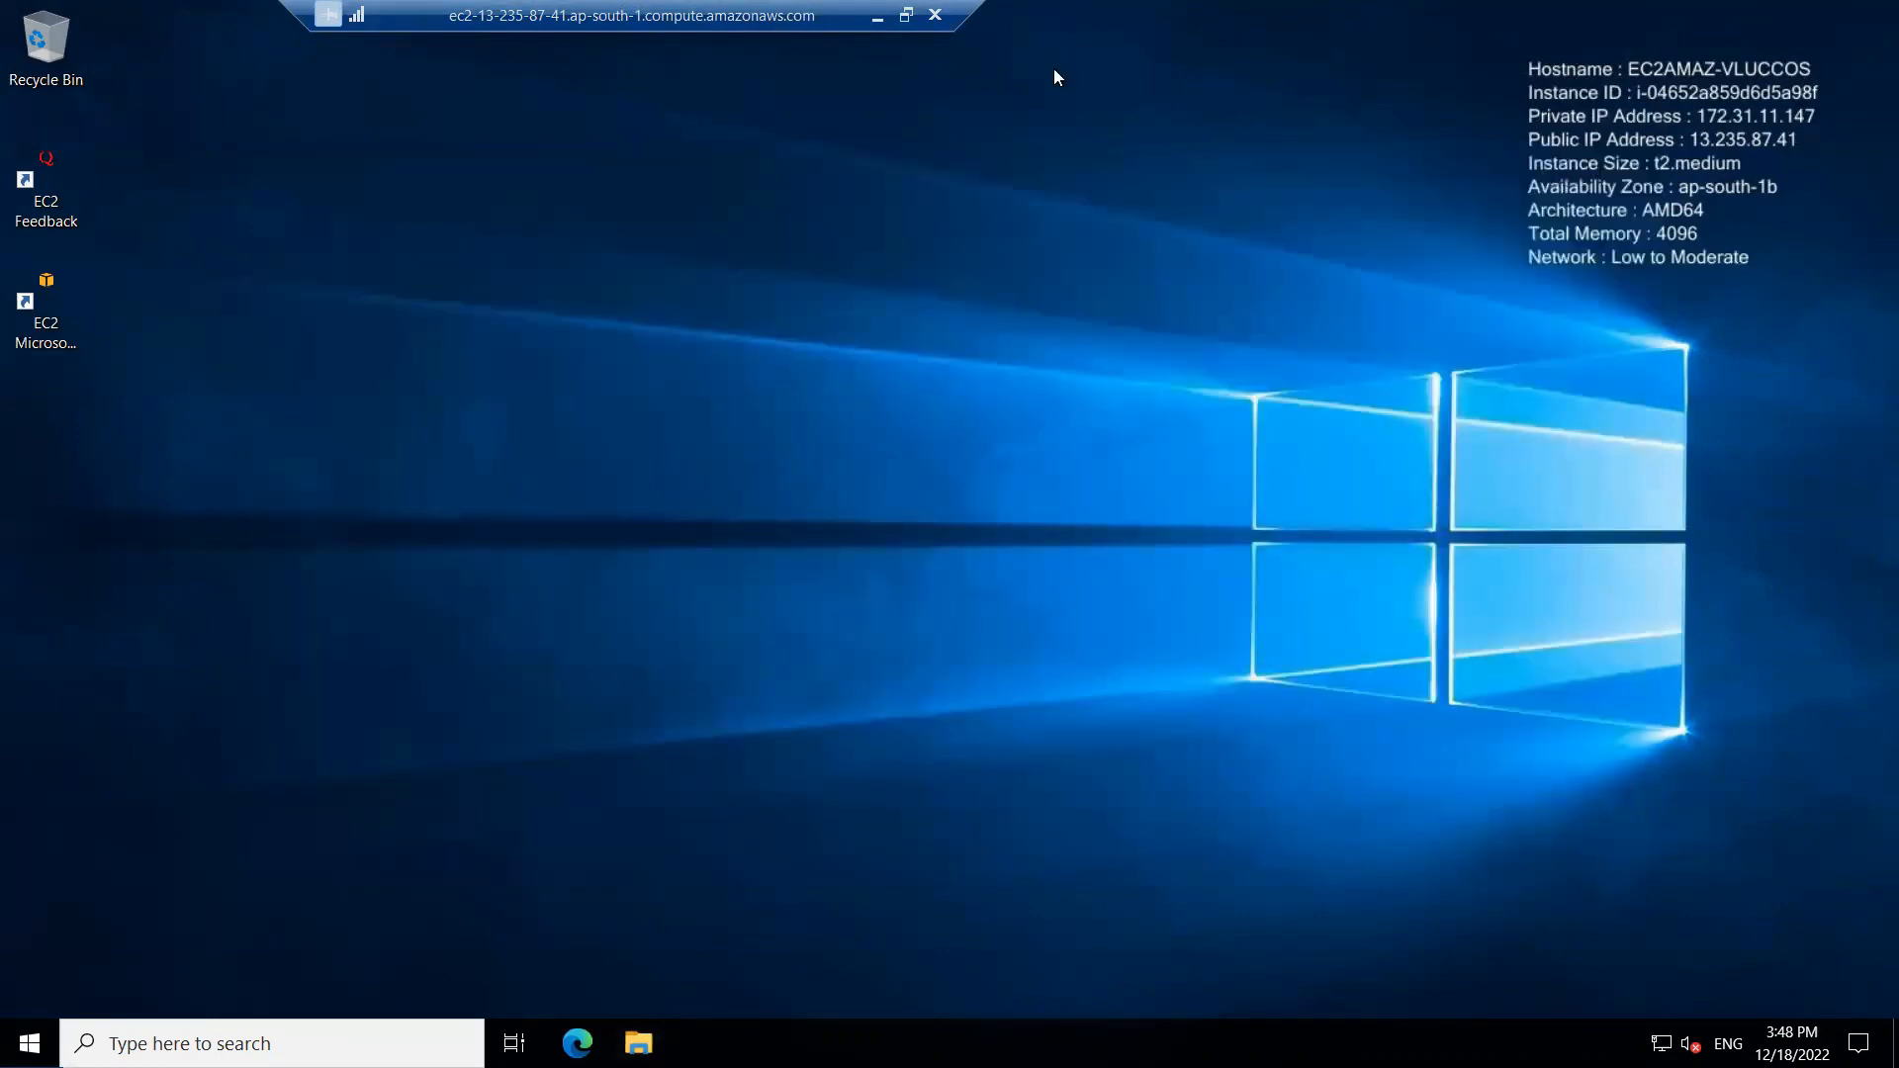
{"action": "left_click", "coordinate": [876, 19]}
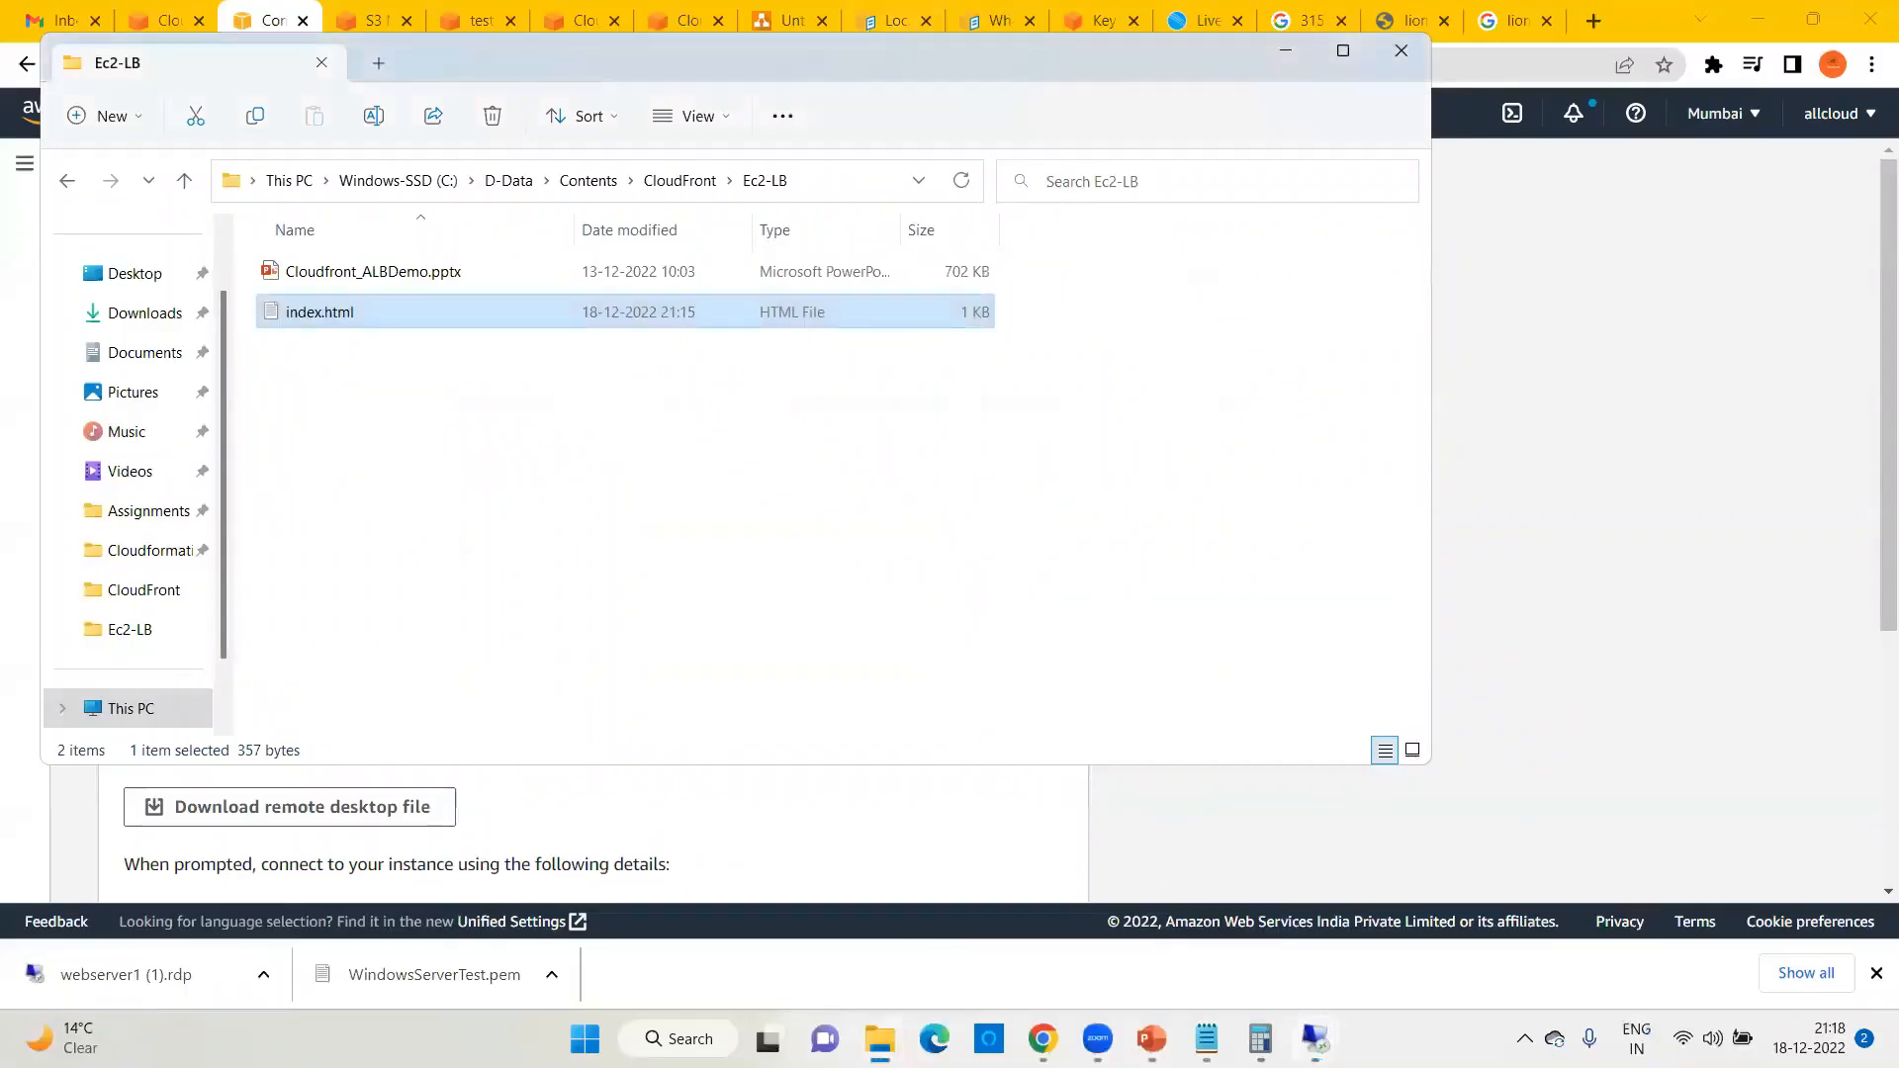
Step: Switch to the webserver2 remote session and open the C:\inetpub\wwwroot folder in File Explorer
{"action": "left_click", "coordinate": [1315, 1039]}
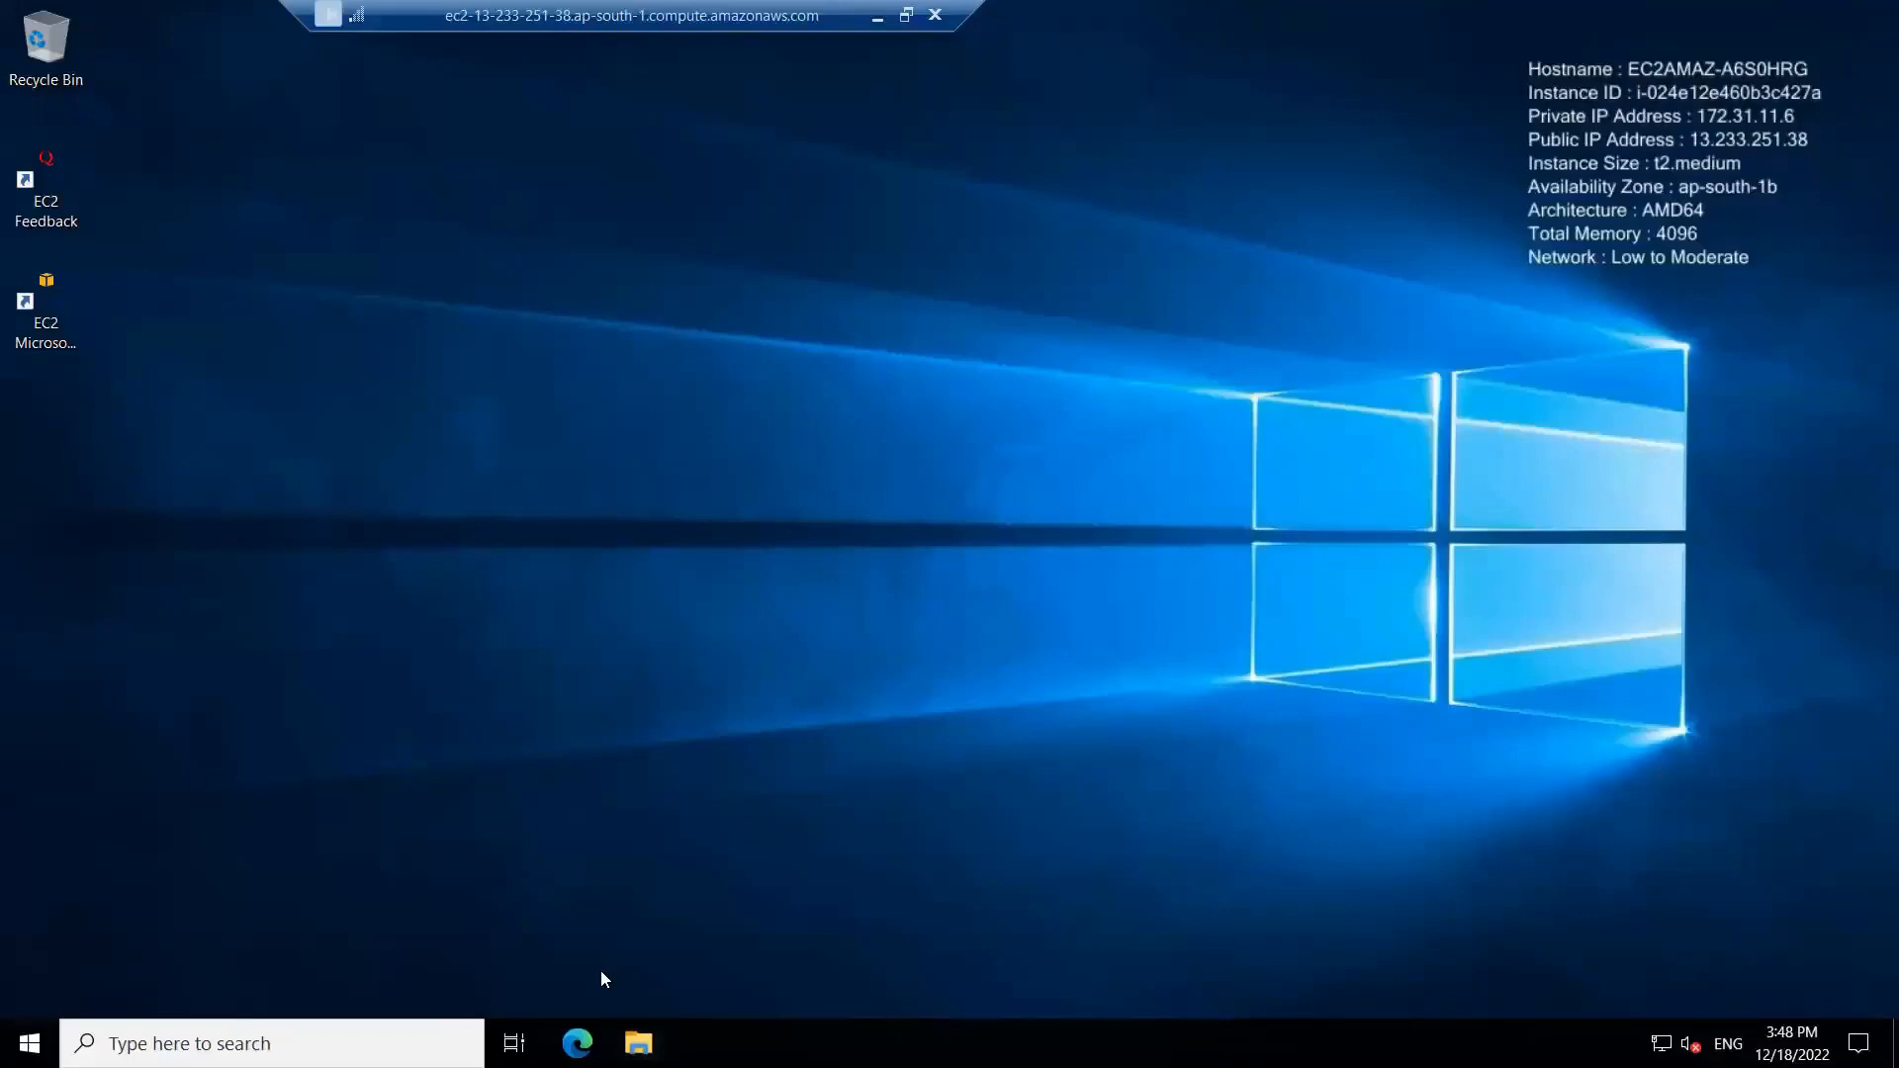
{"action": "left_click", "coordinate": [638, 1044]}
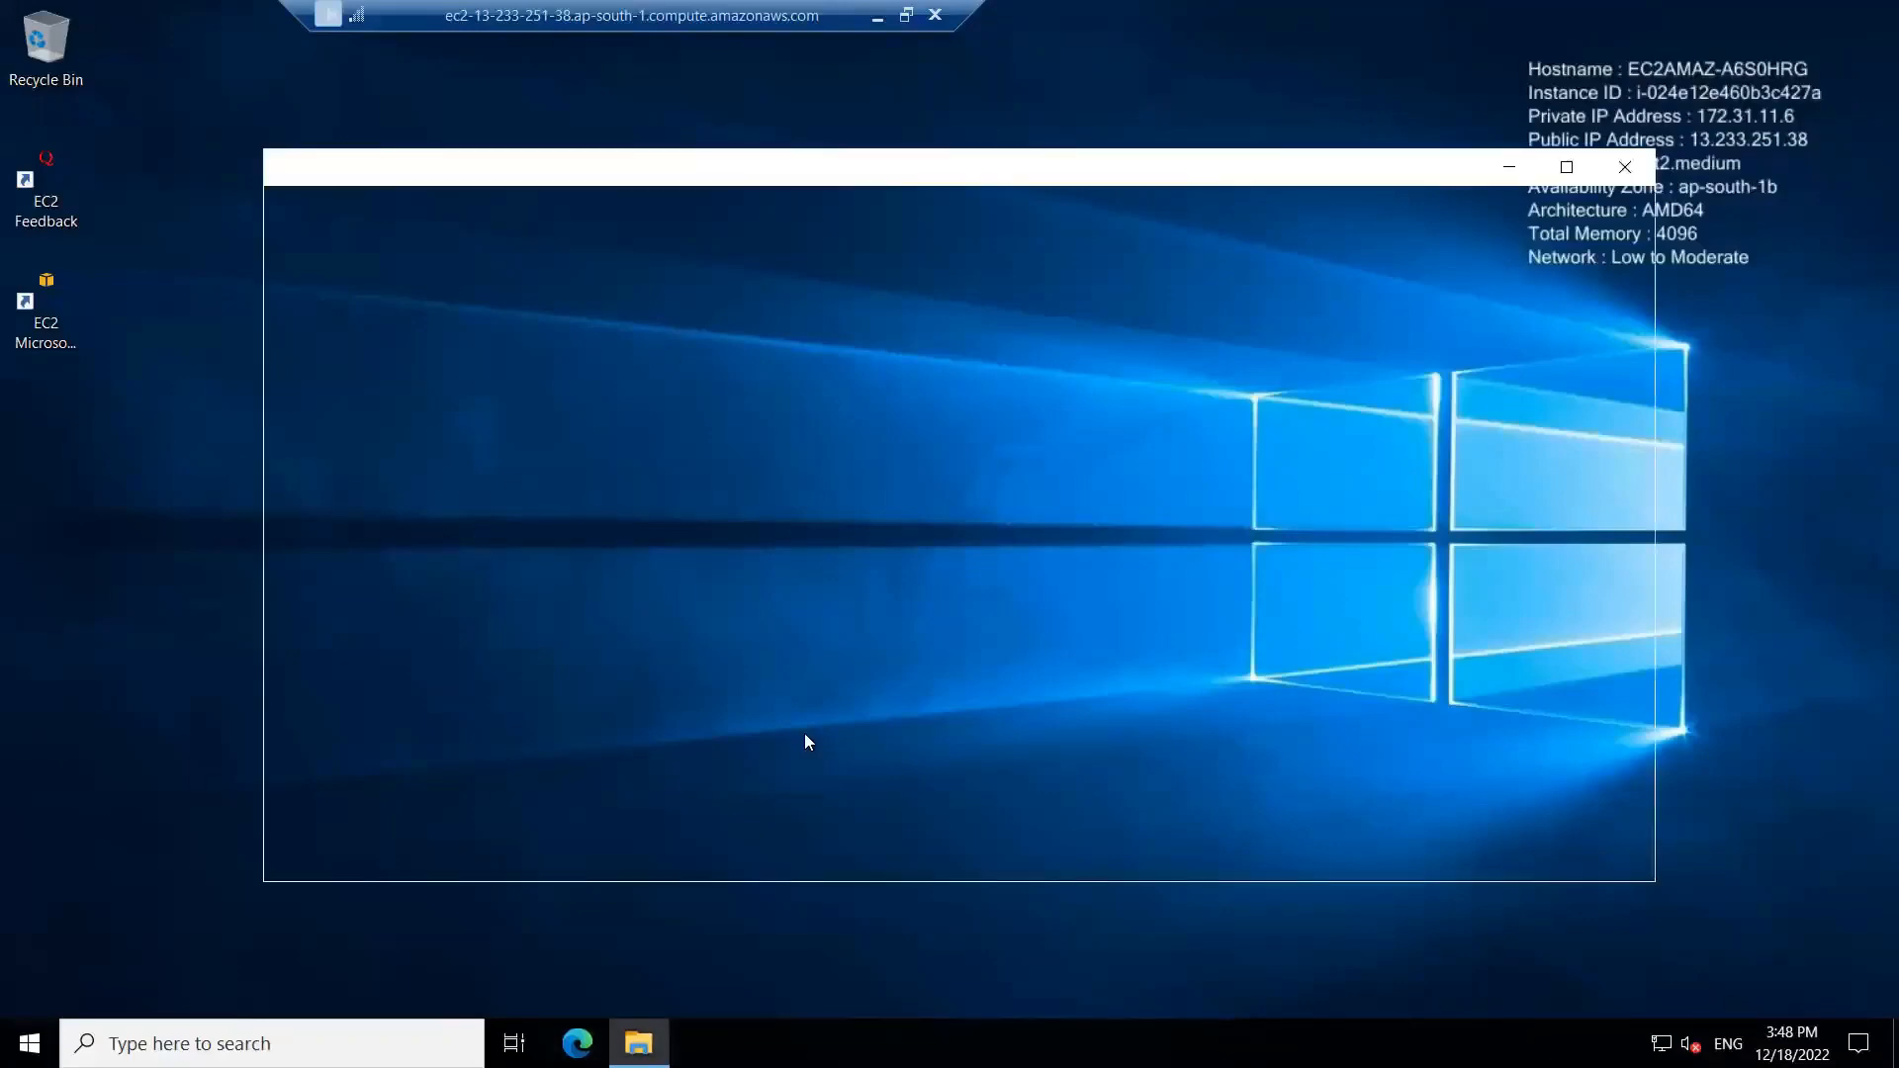
{"action": "left_click", "coordinate": [341, 459]}
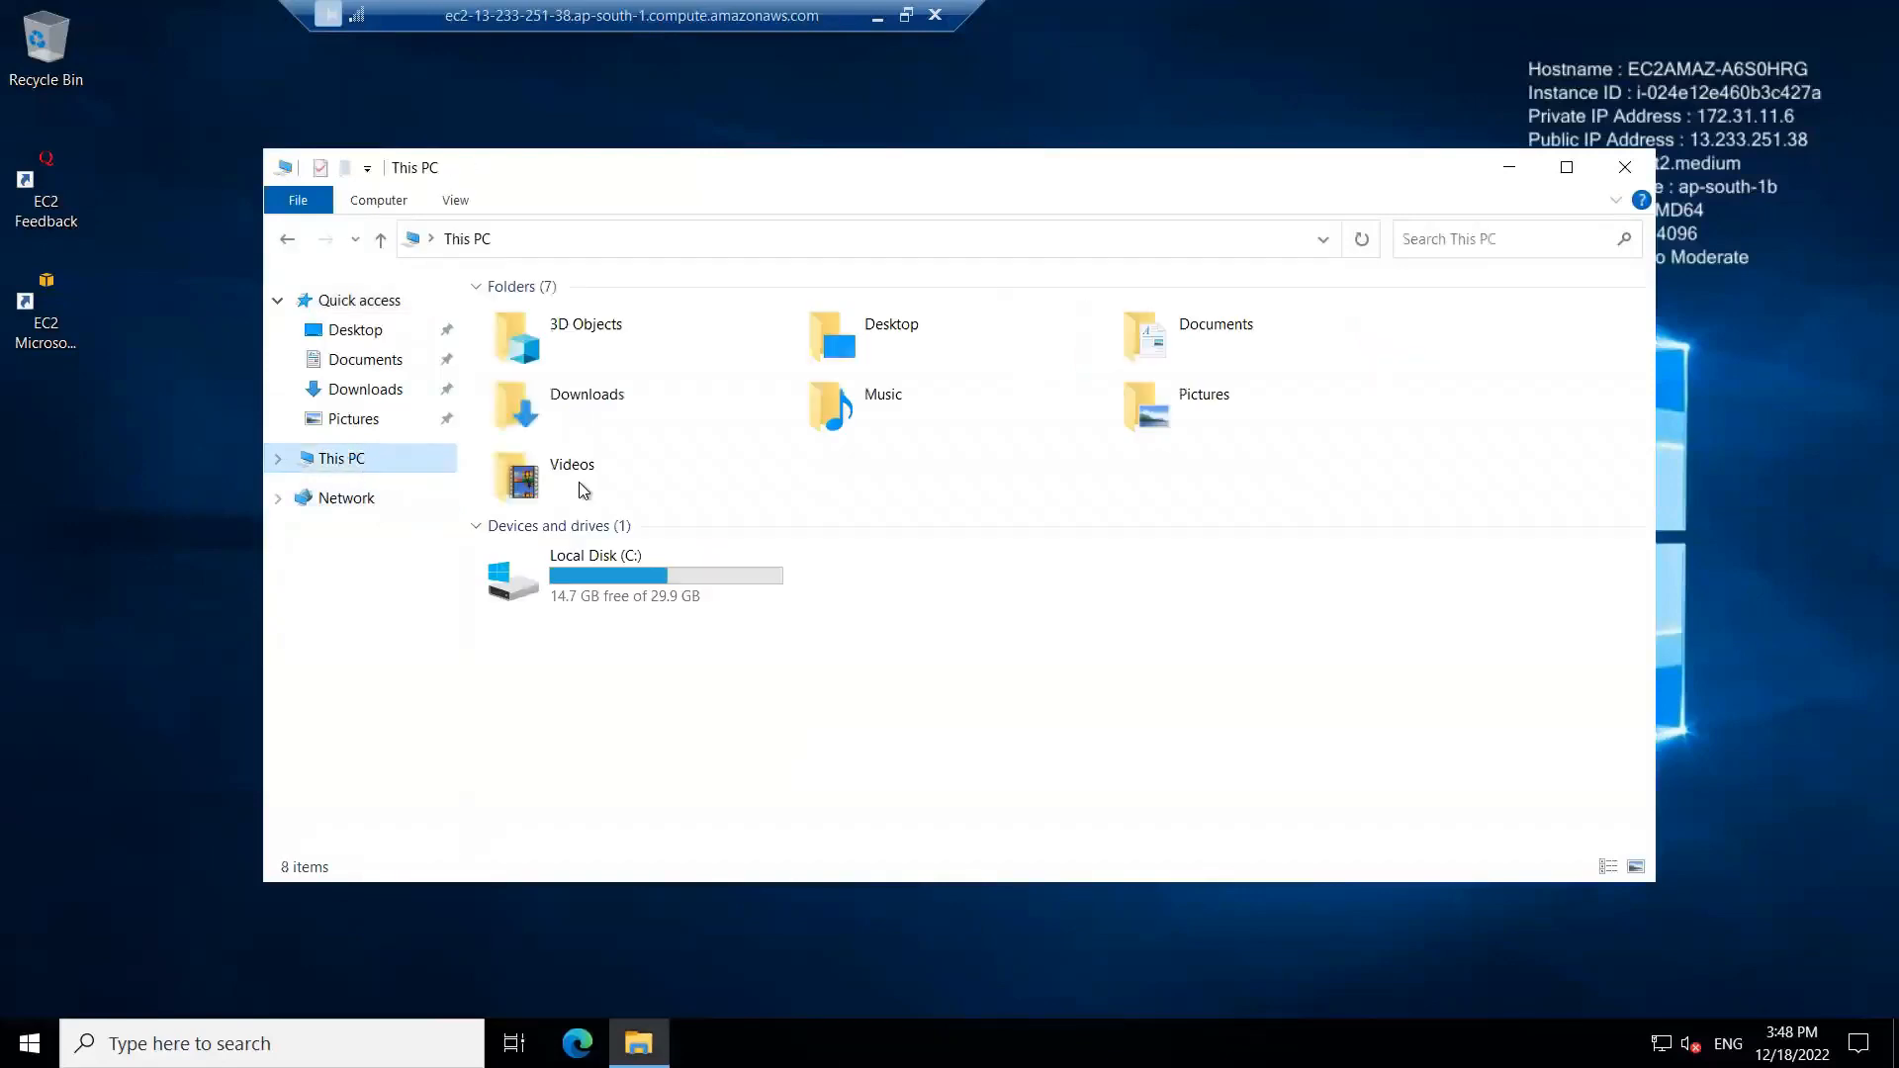
{"action": "double_click", "coordinate": [620, 585]}
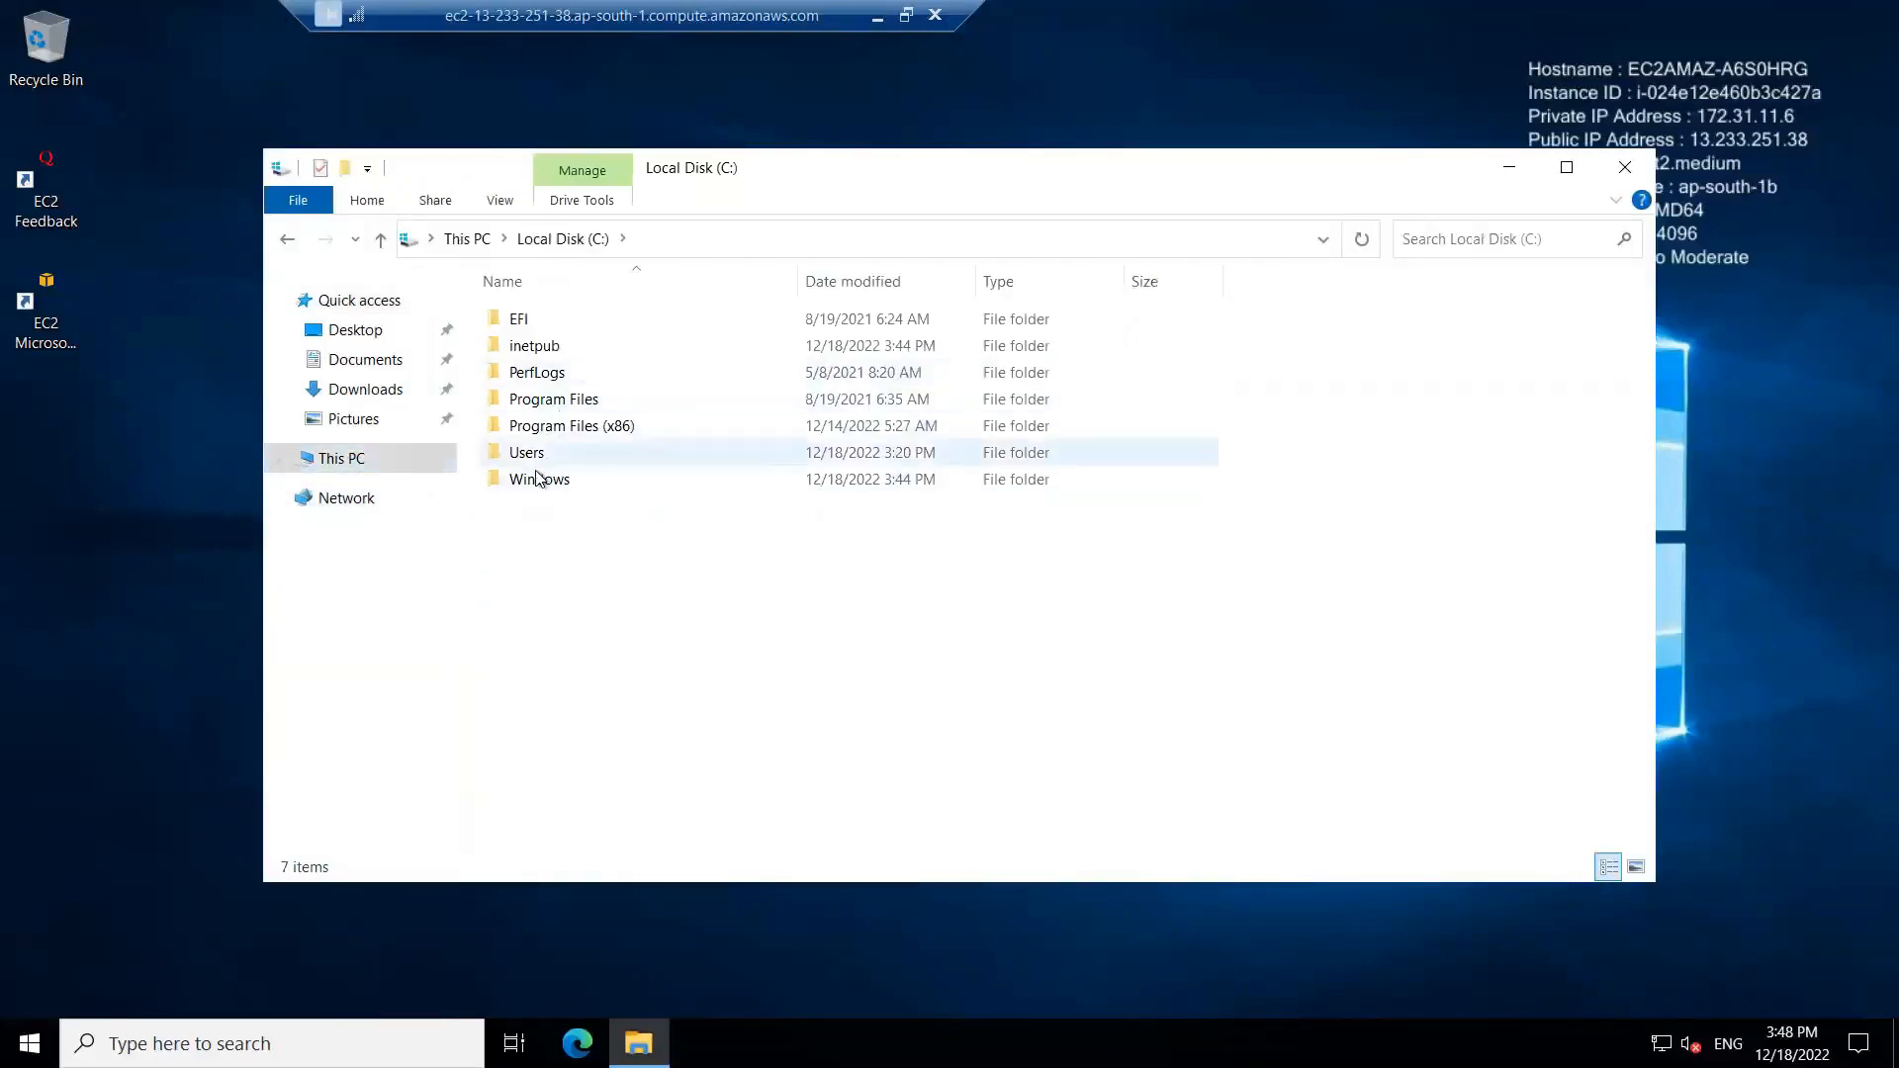
{"action": "double_click", "coordinate": [556, 346]}
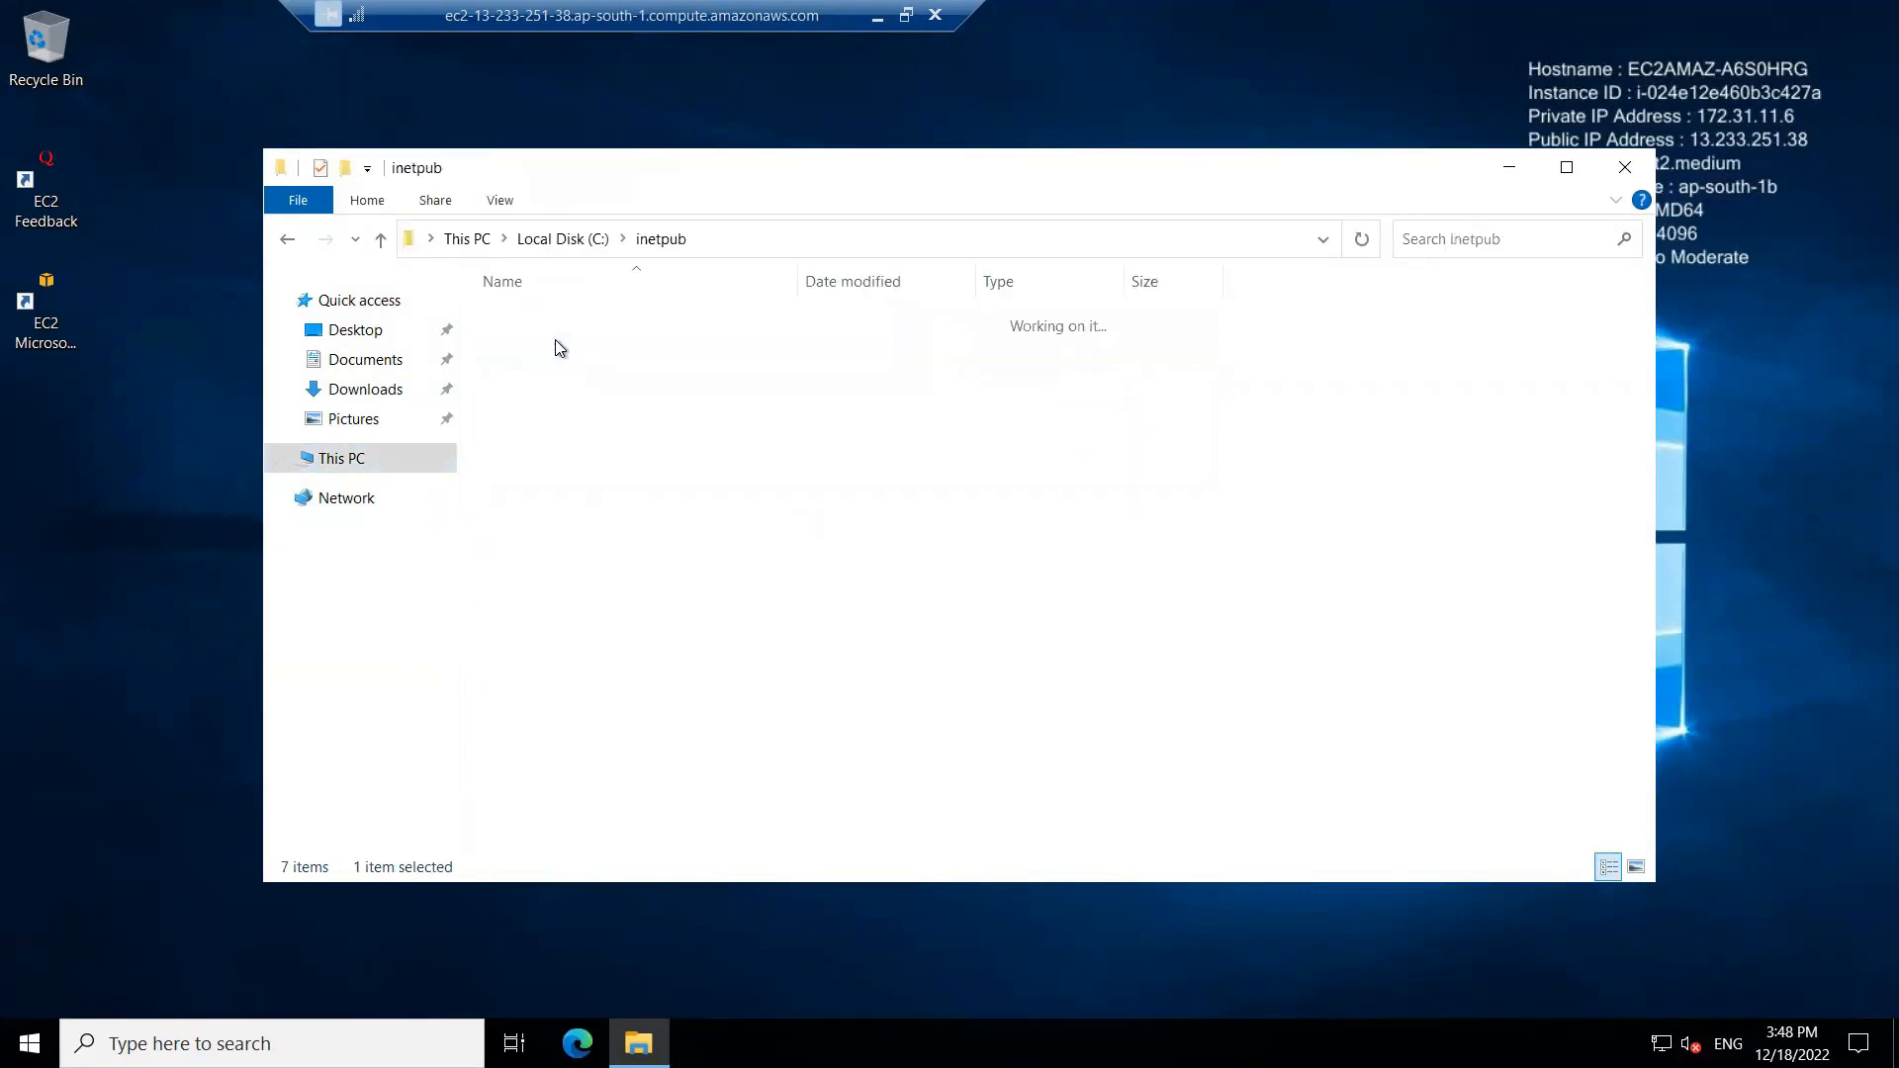
{"action": "double_click", "coordinate": [521, 423]}
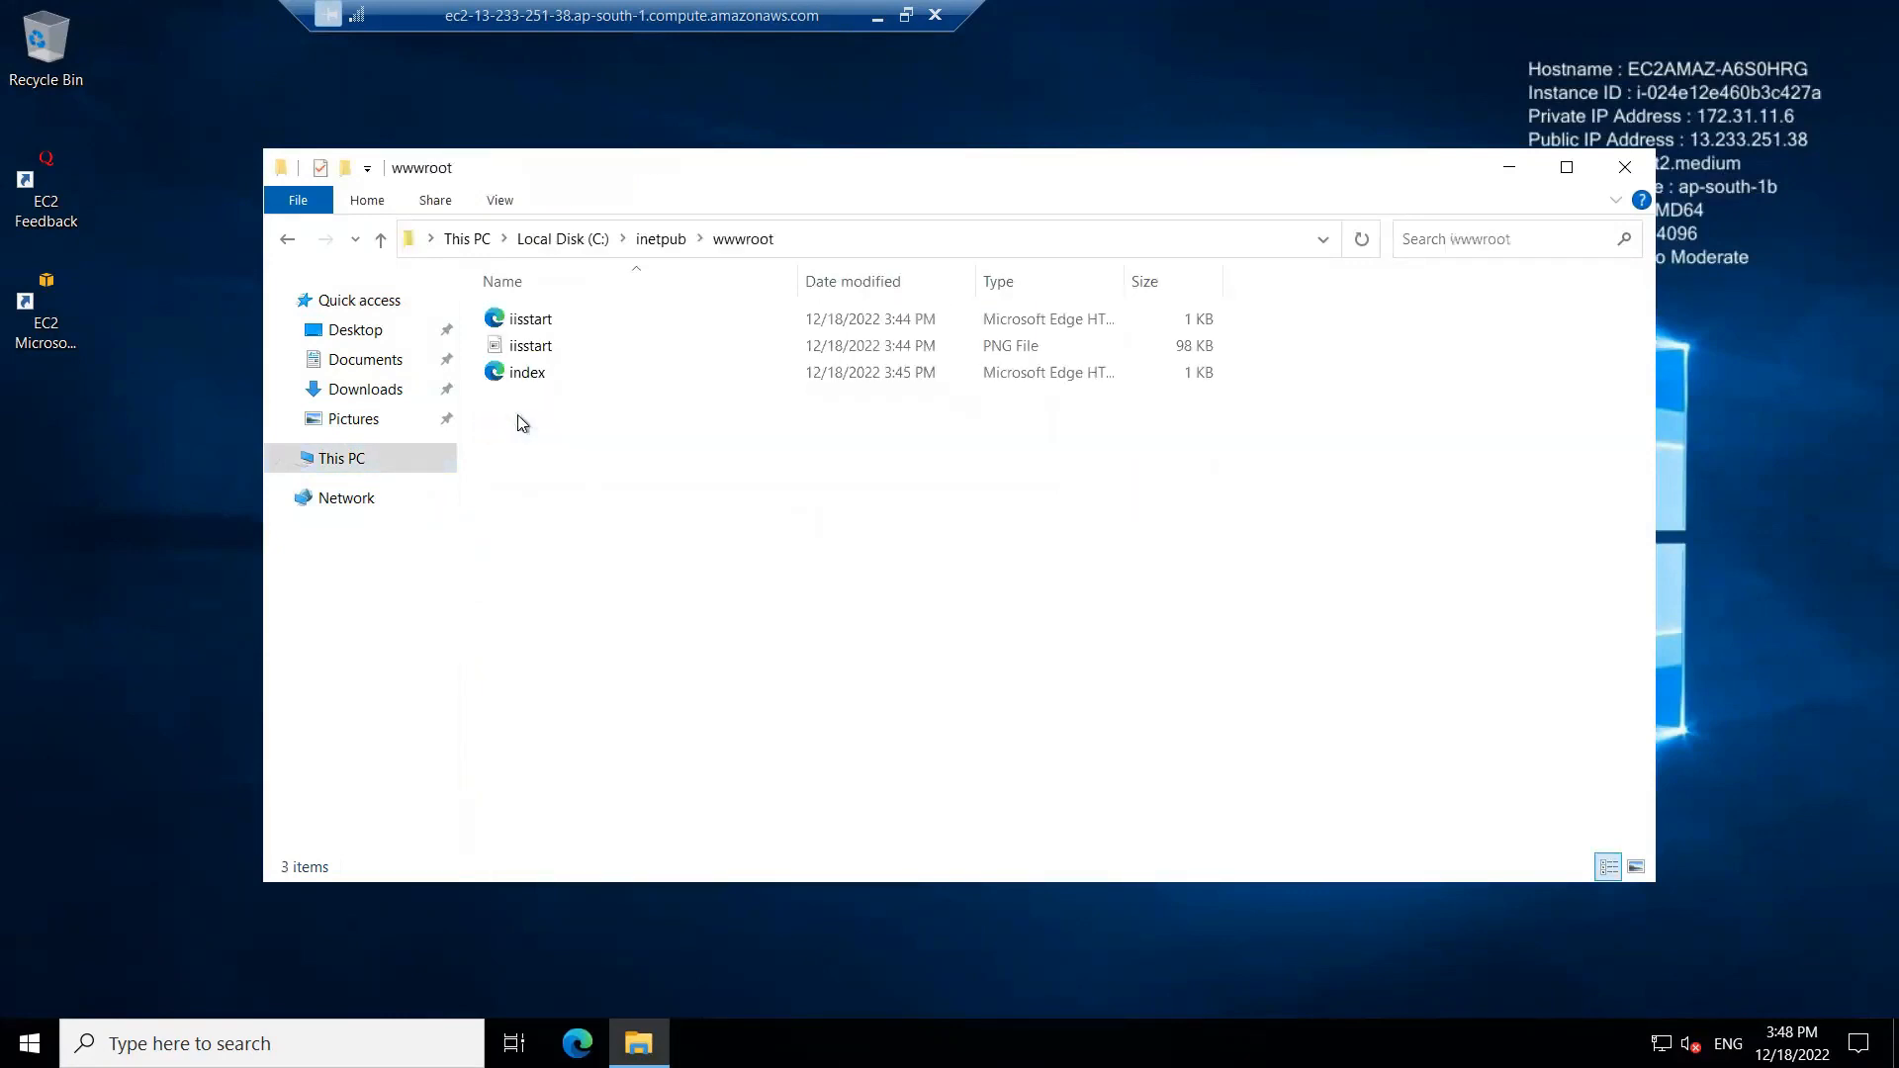
Step: Paste the copied index.html into wwwroot on webserver2, replacing the existing file, and minimize the session
{"action": "right_click", "coordinate": [569, 535]}
{"action": "left_click", "coordinate": [627, 702]}
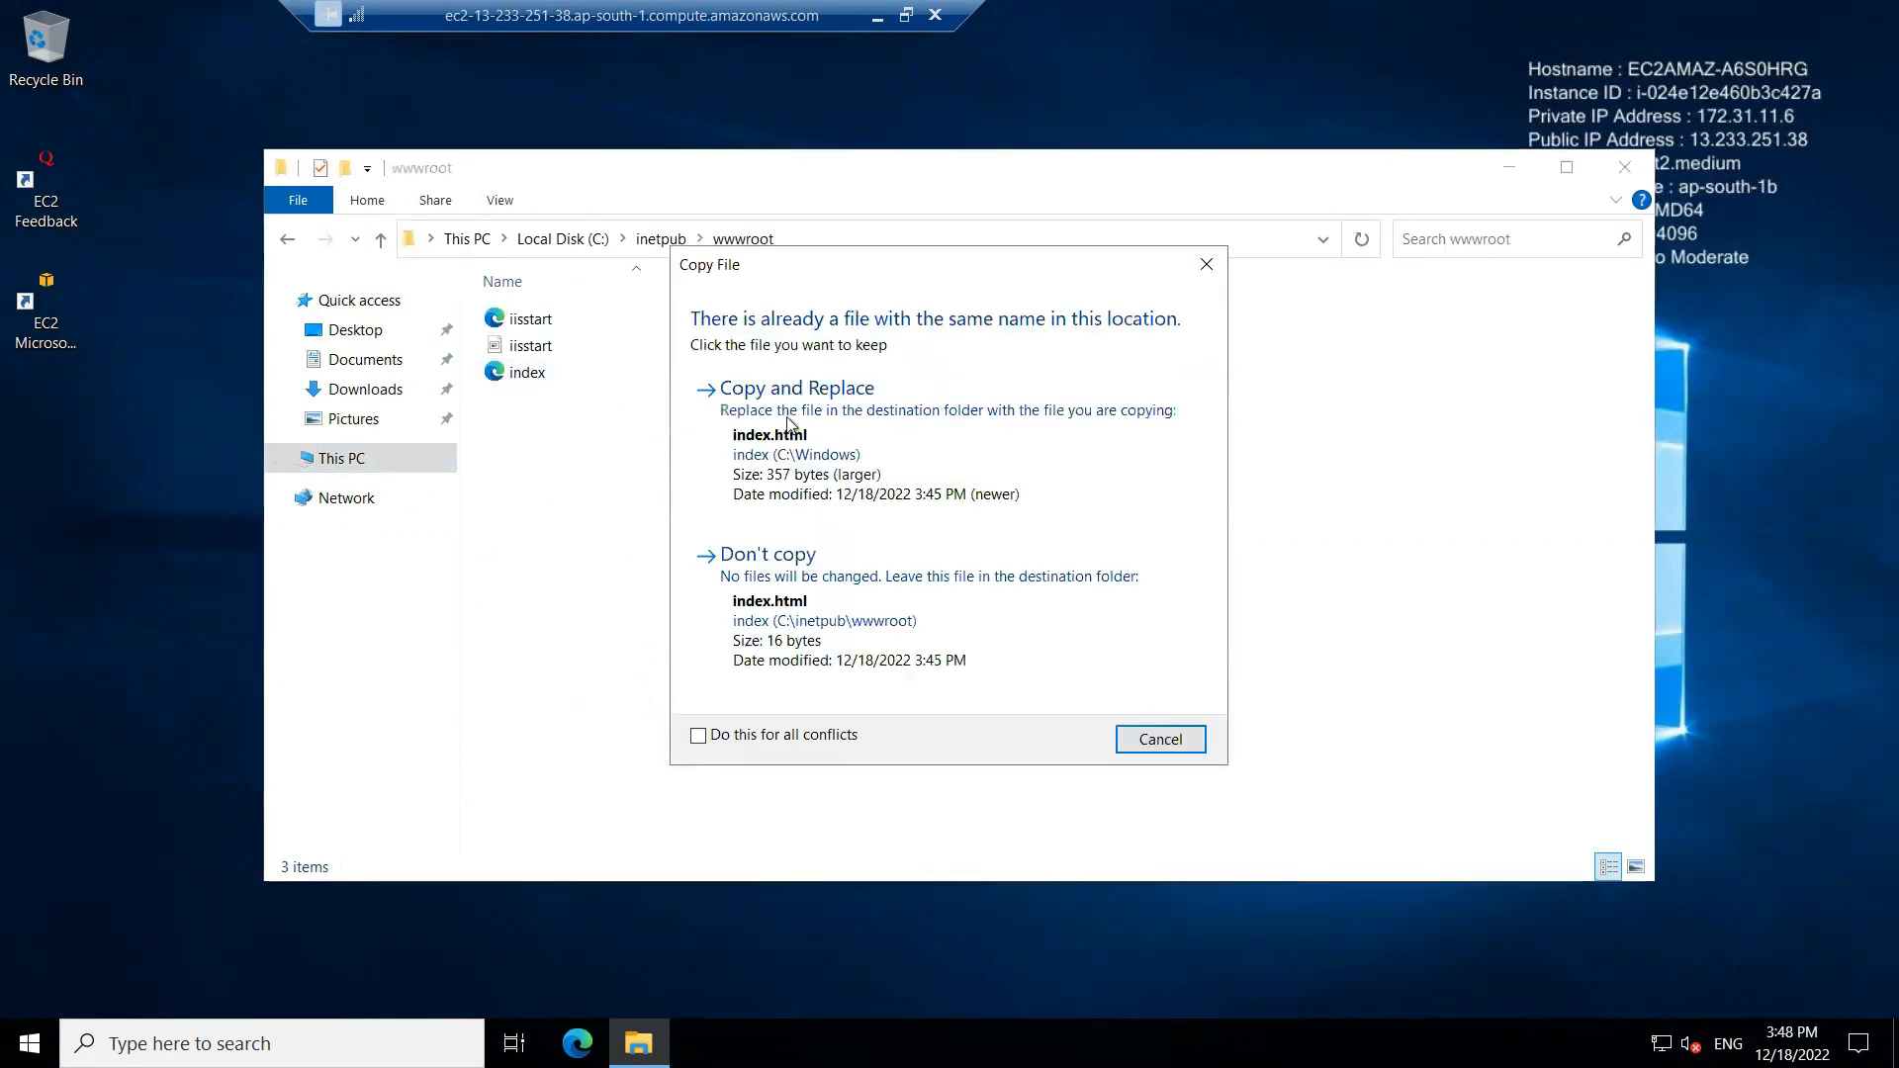
{"action": "left_click", "coordinate": [788, 423]}
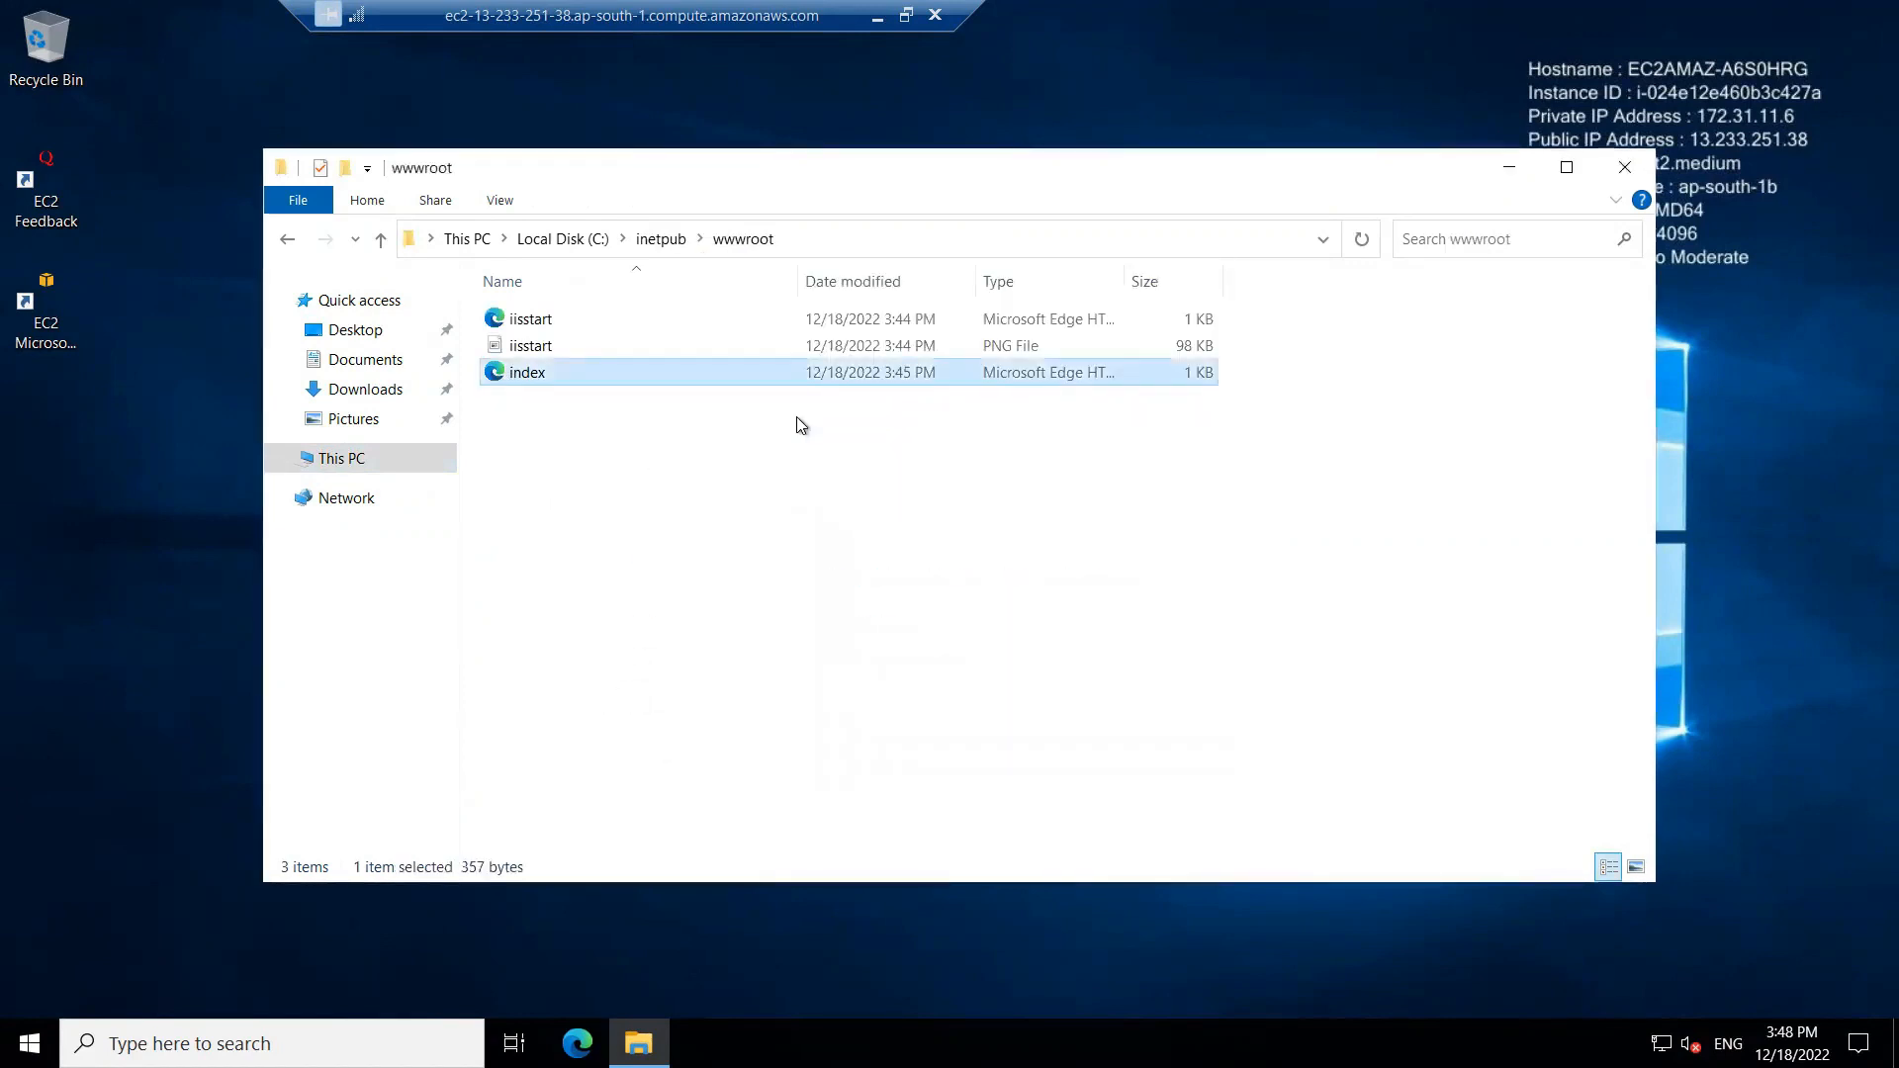
{"action": "left_click", "coordinate": [877, 14]}
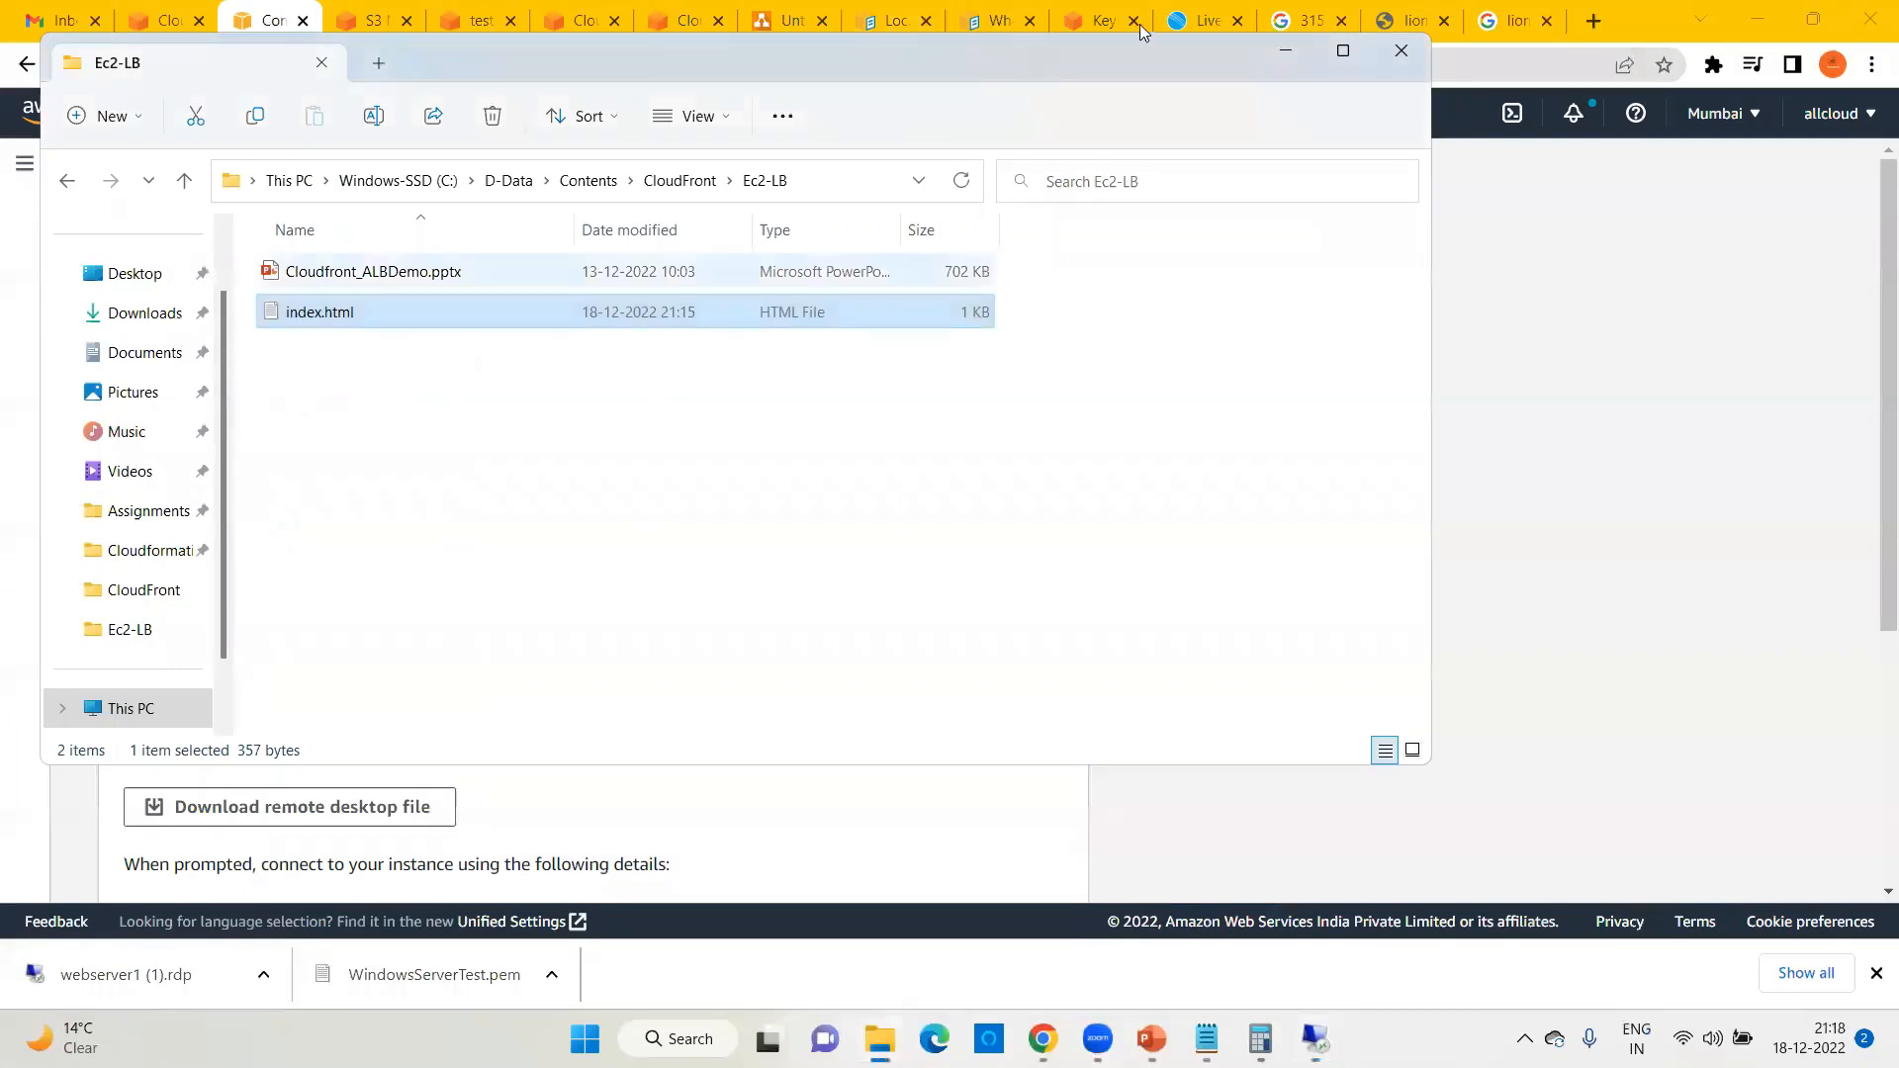
Step: Close the four browser tabs that follow the Key Features tab
{"action": "left_click", "coordinate": [1237, 20]}
{"action": "left_click", "coordinate": [1238, 21]}
{"action": "left_click", "coordinate": [1237, 21]}
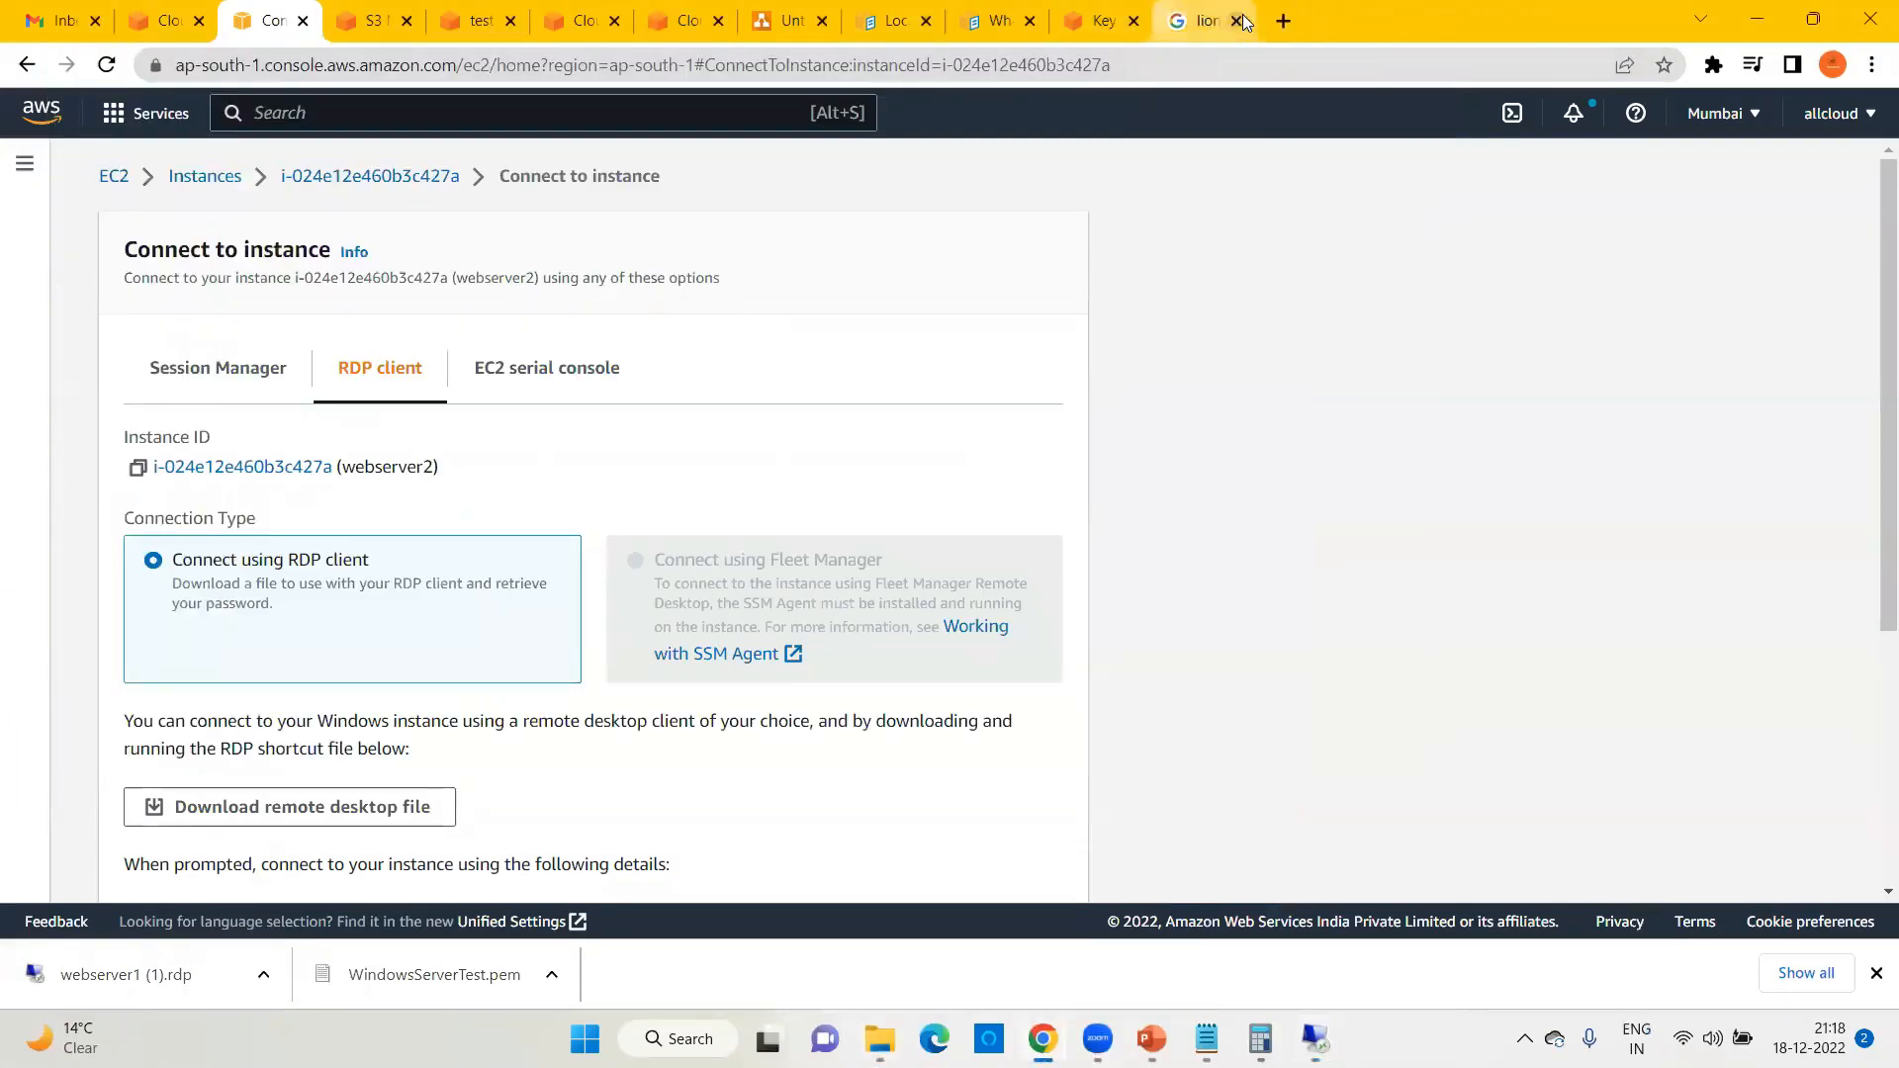
{"action": "left_click", "coordinate": [1237, 20]}
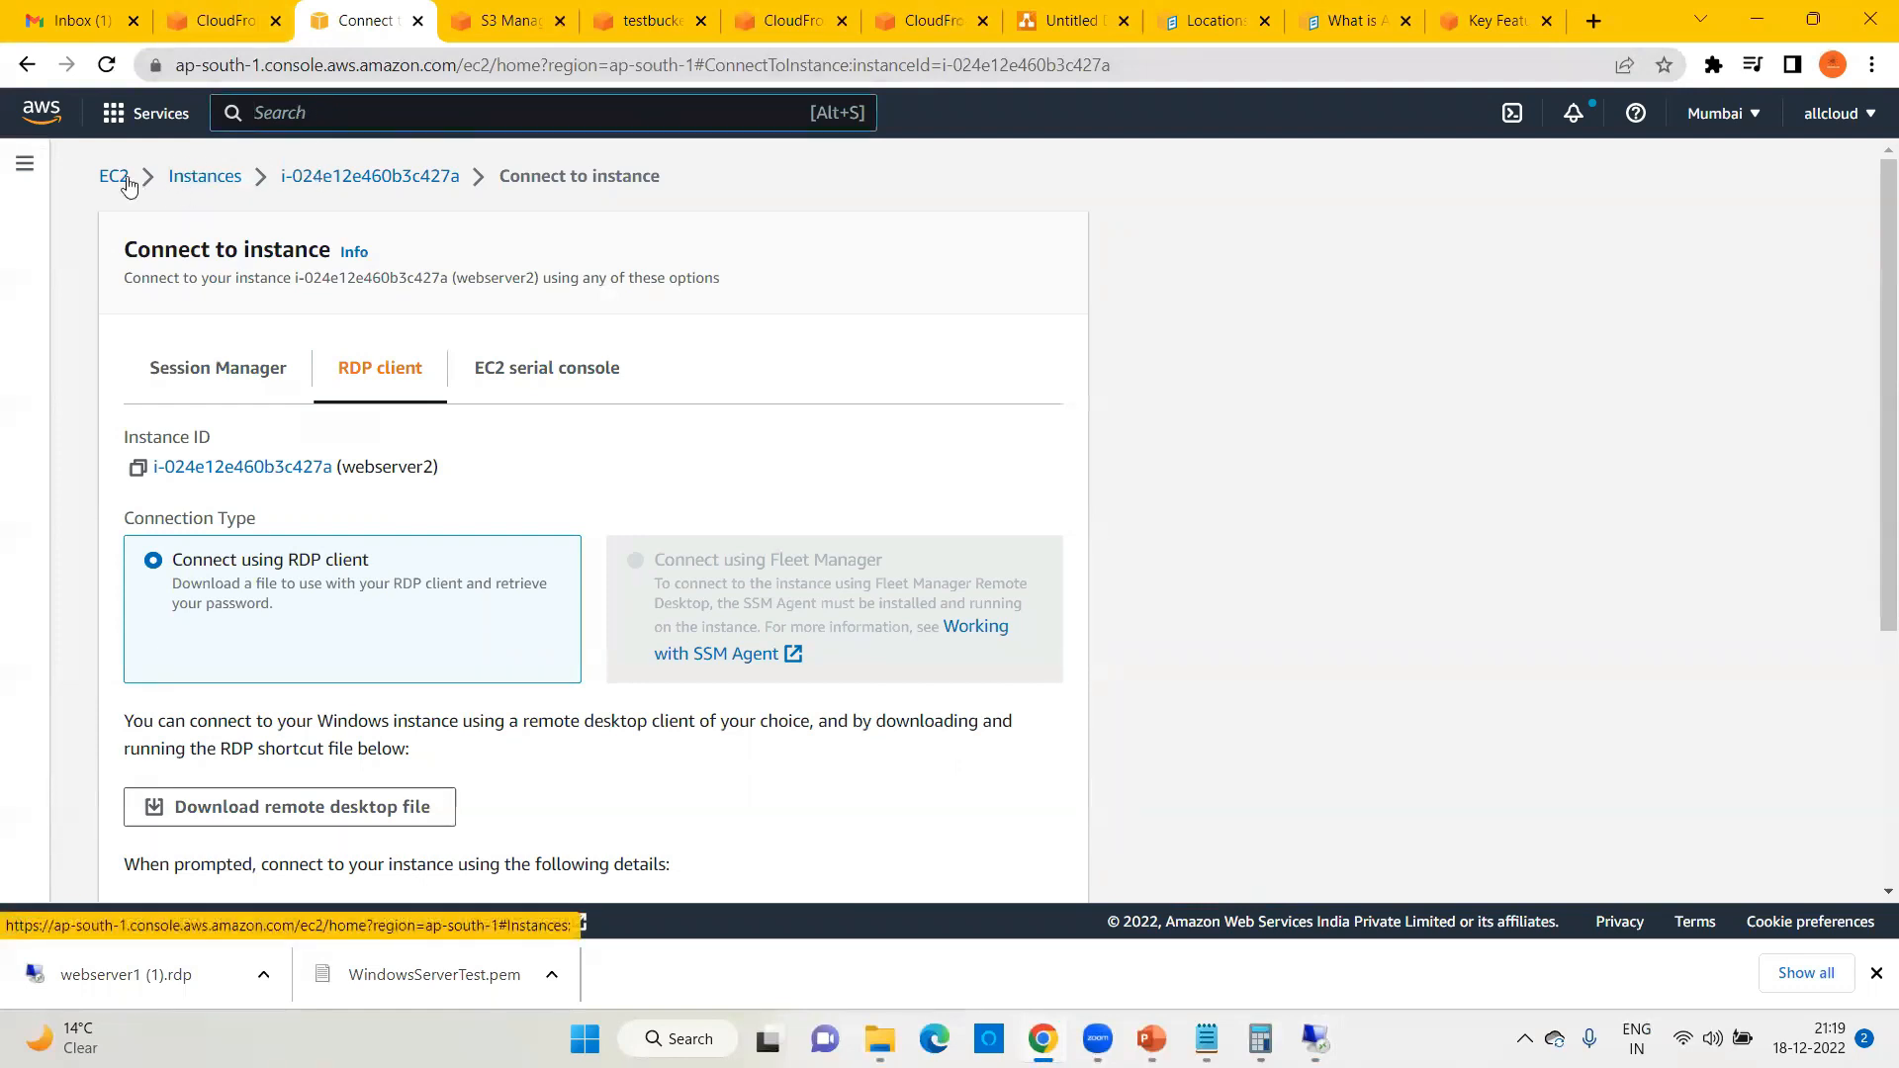
Step: Return to the EC2 instances list, copy webserver1's public IPv4 address and load 13.235.87.41 in a new browser tab
{"action": "left_click", "coordinate": [199, 179]}
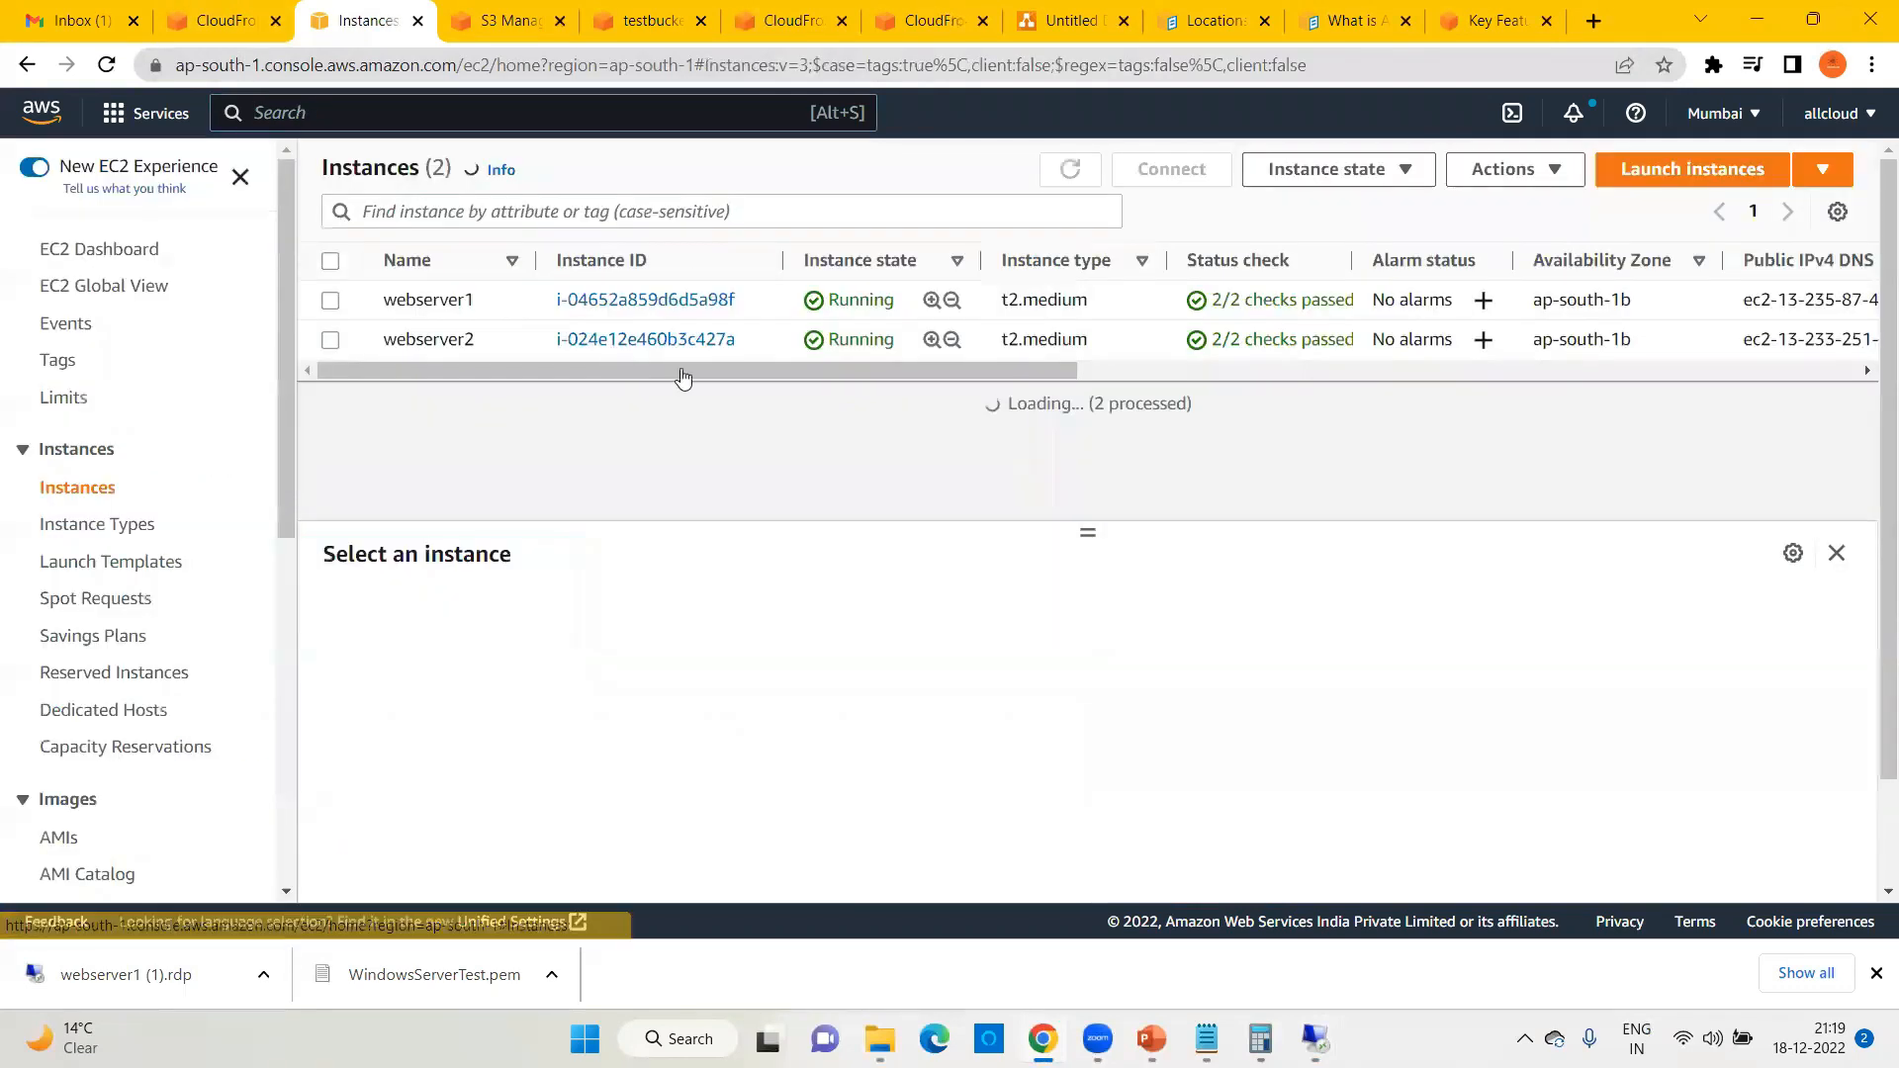
{"action": "left_click", "coordinate": [507, 302]}
{"action": "left_click", "coordinate": [847, 740]}
{"action": "key", "text": "ctrl+t"}
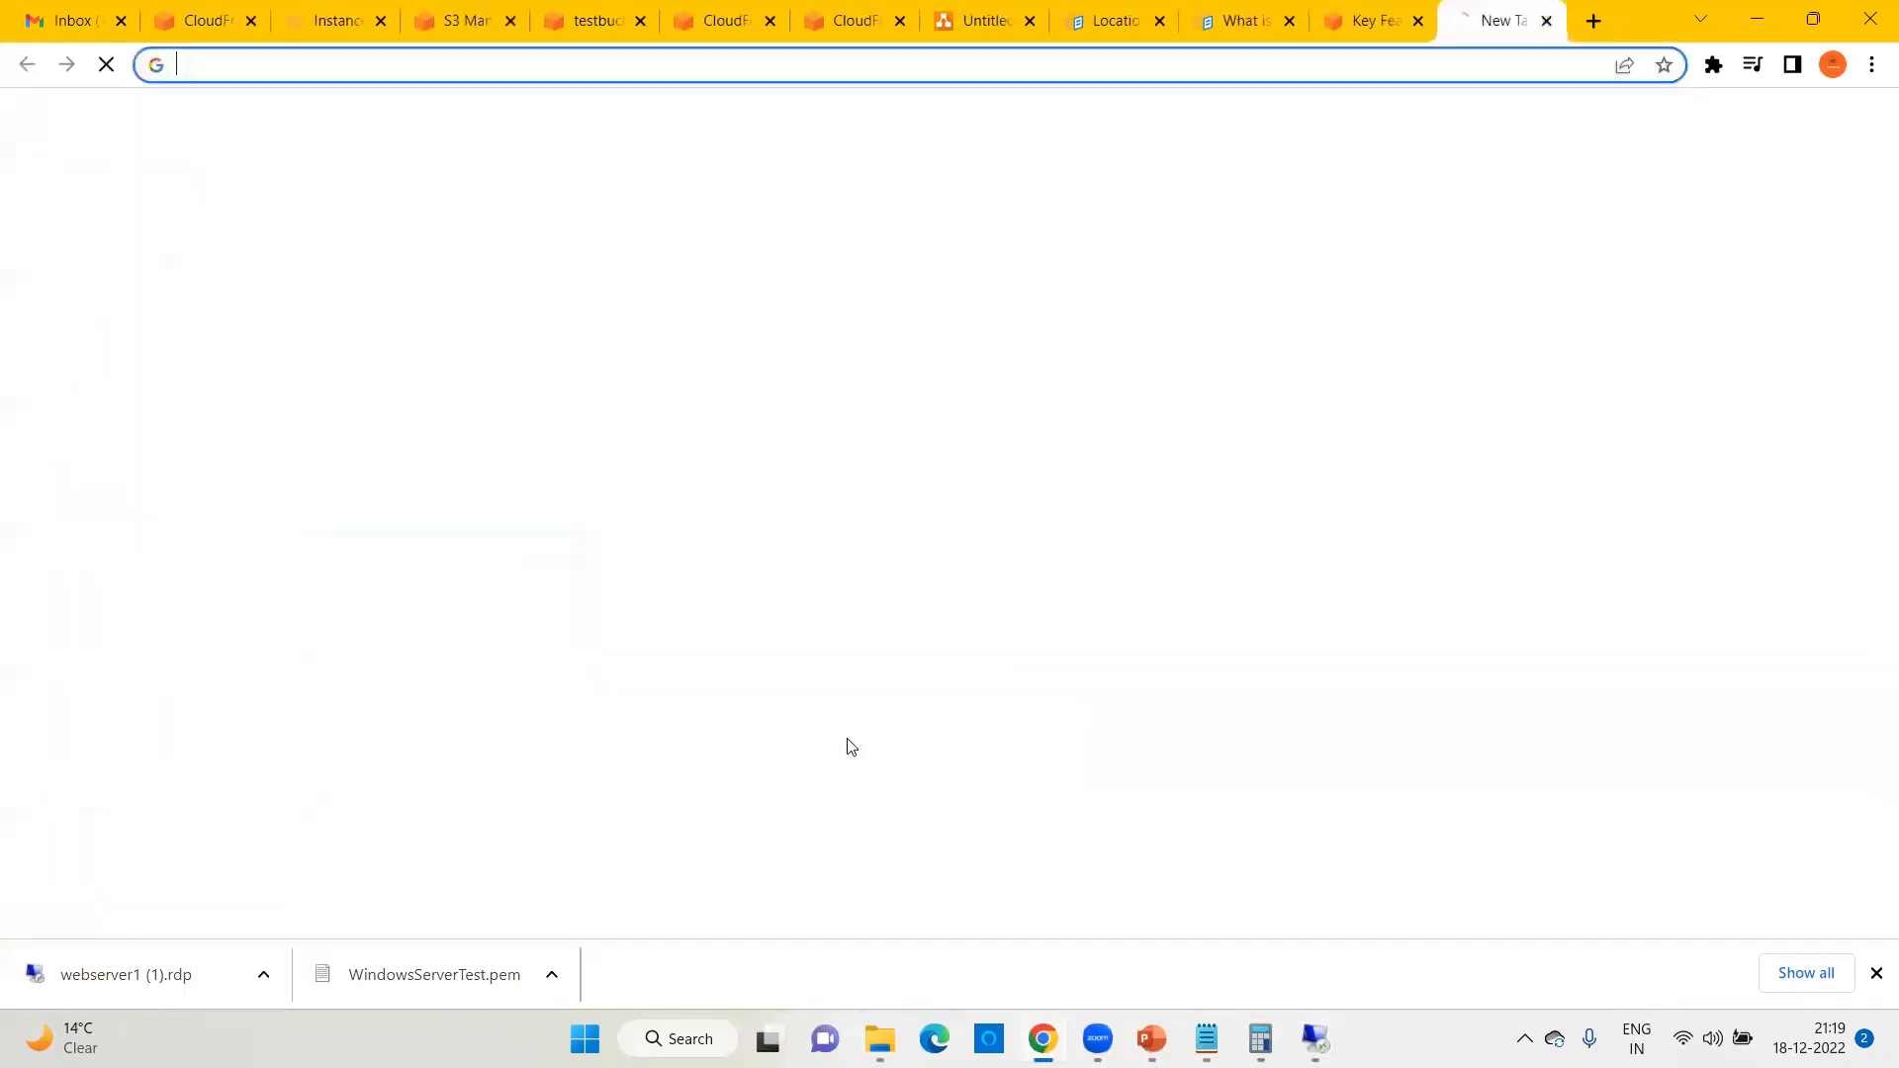
{"action": "key", "text": "ctrl+v"}
{"action": "key", "text": "Return"}
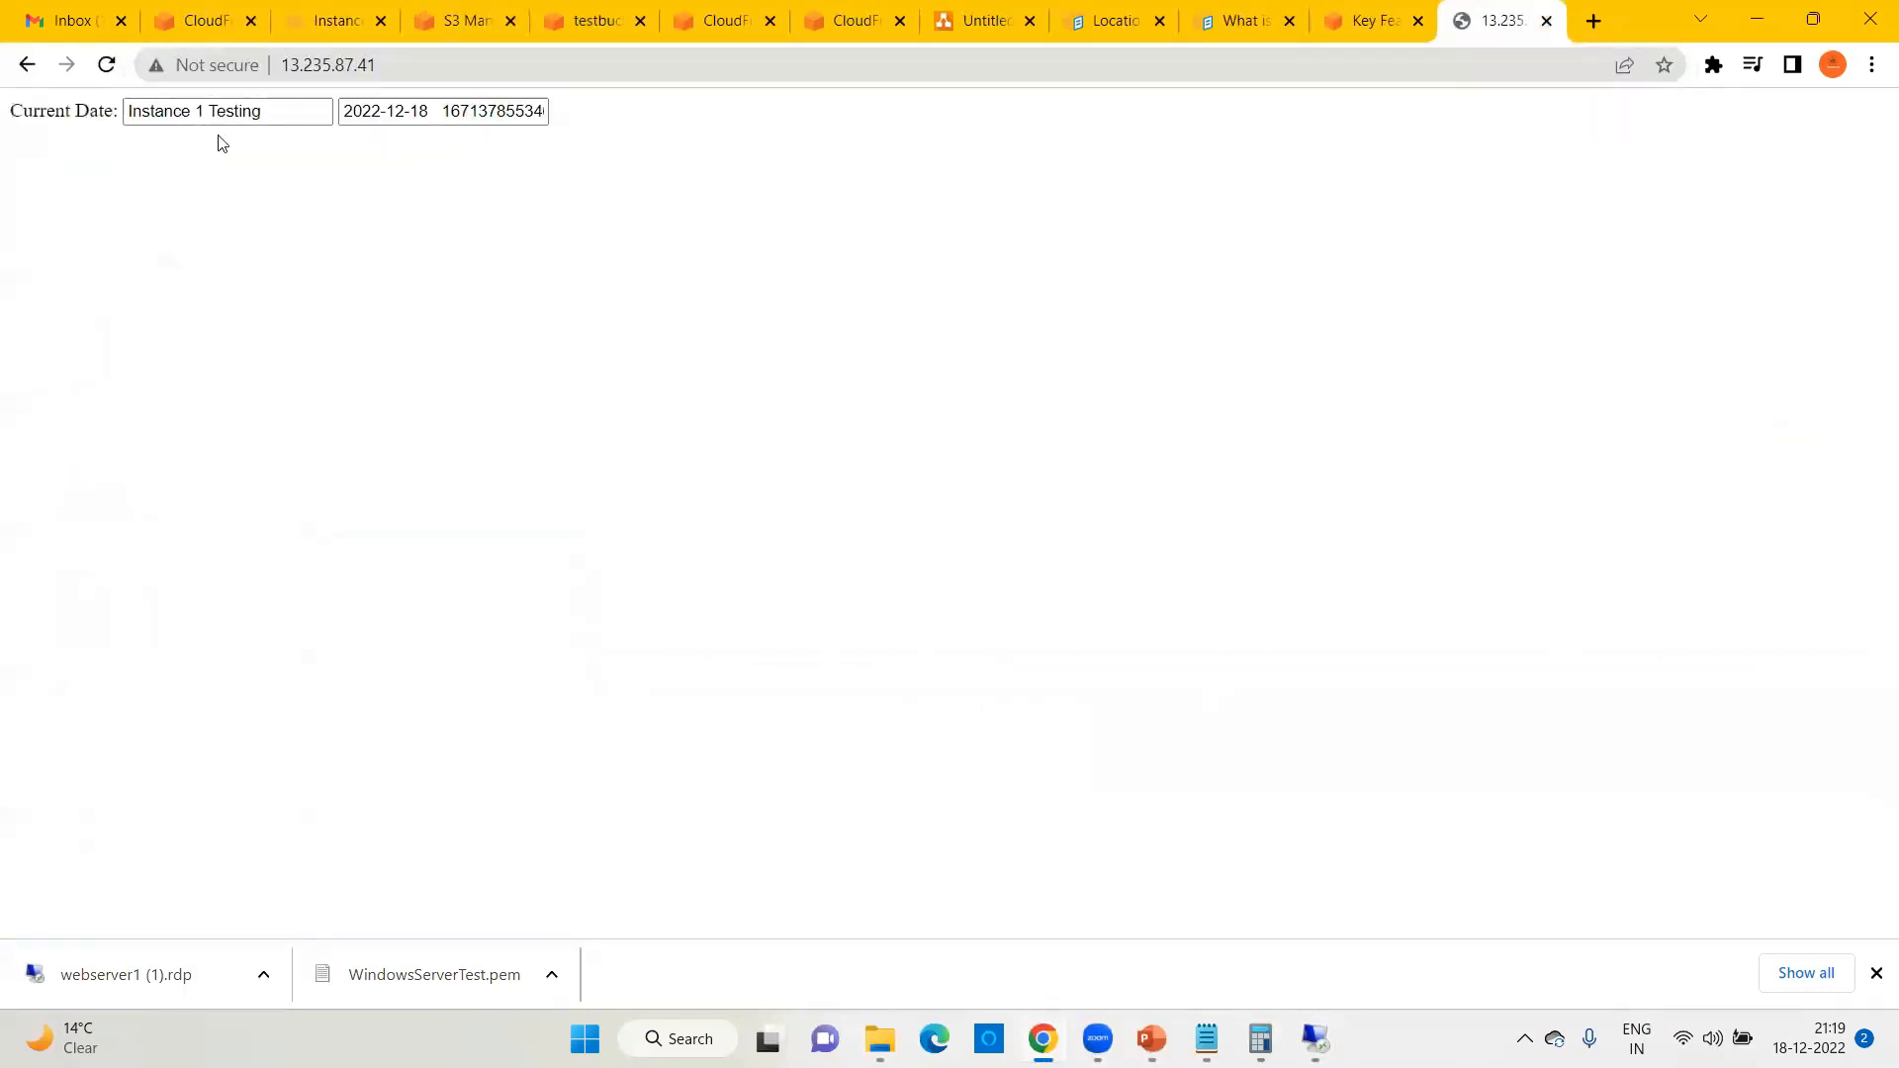
Step: Copy webserver2's public IPv4 address from the EC2 instances list and load 13.233.251.38 in a new browser tab
{"action": "left_click", "coordinate": [314, 34]}
{"action": "left_click", "coordinate": [490, 340]}
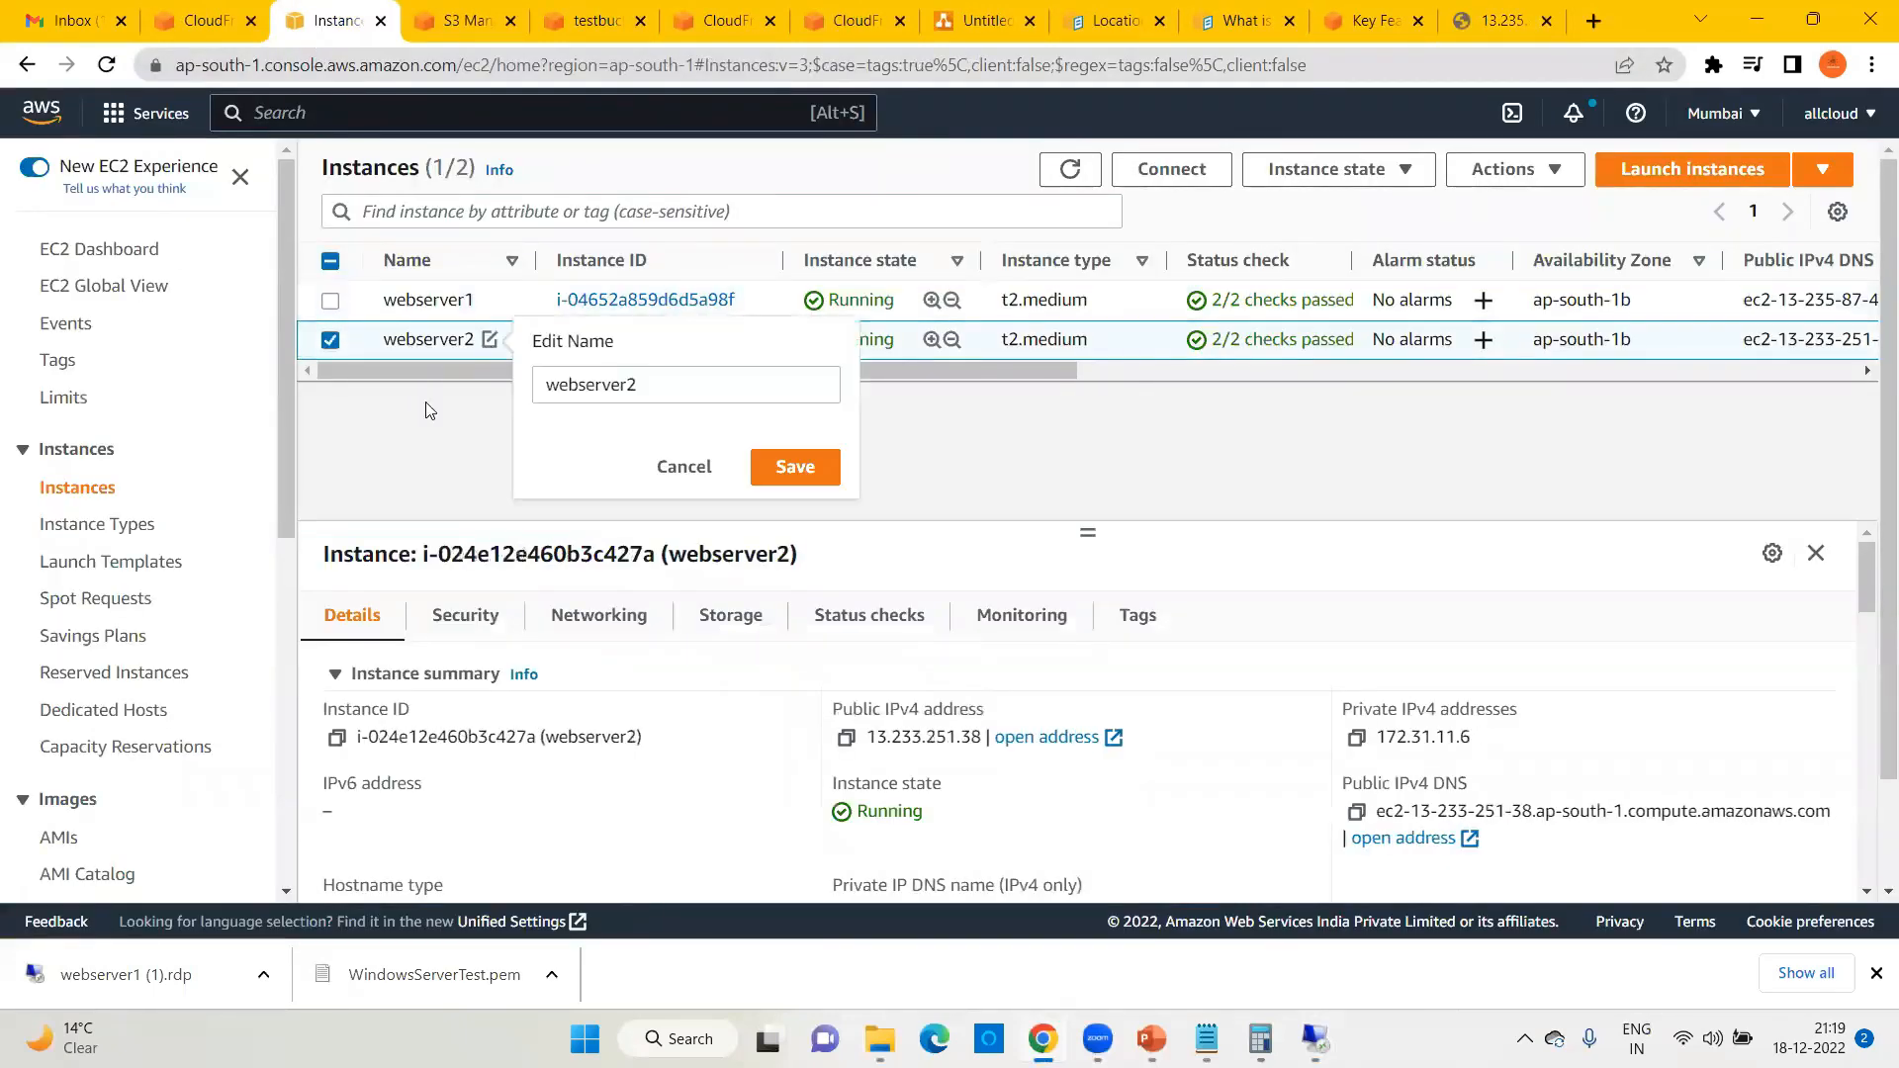
{"action": "left_click_drag", "start_coordinate": [870, 737], "coordinate": [974, 740]}
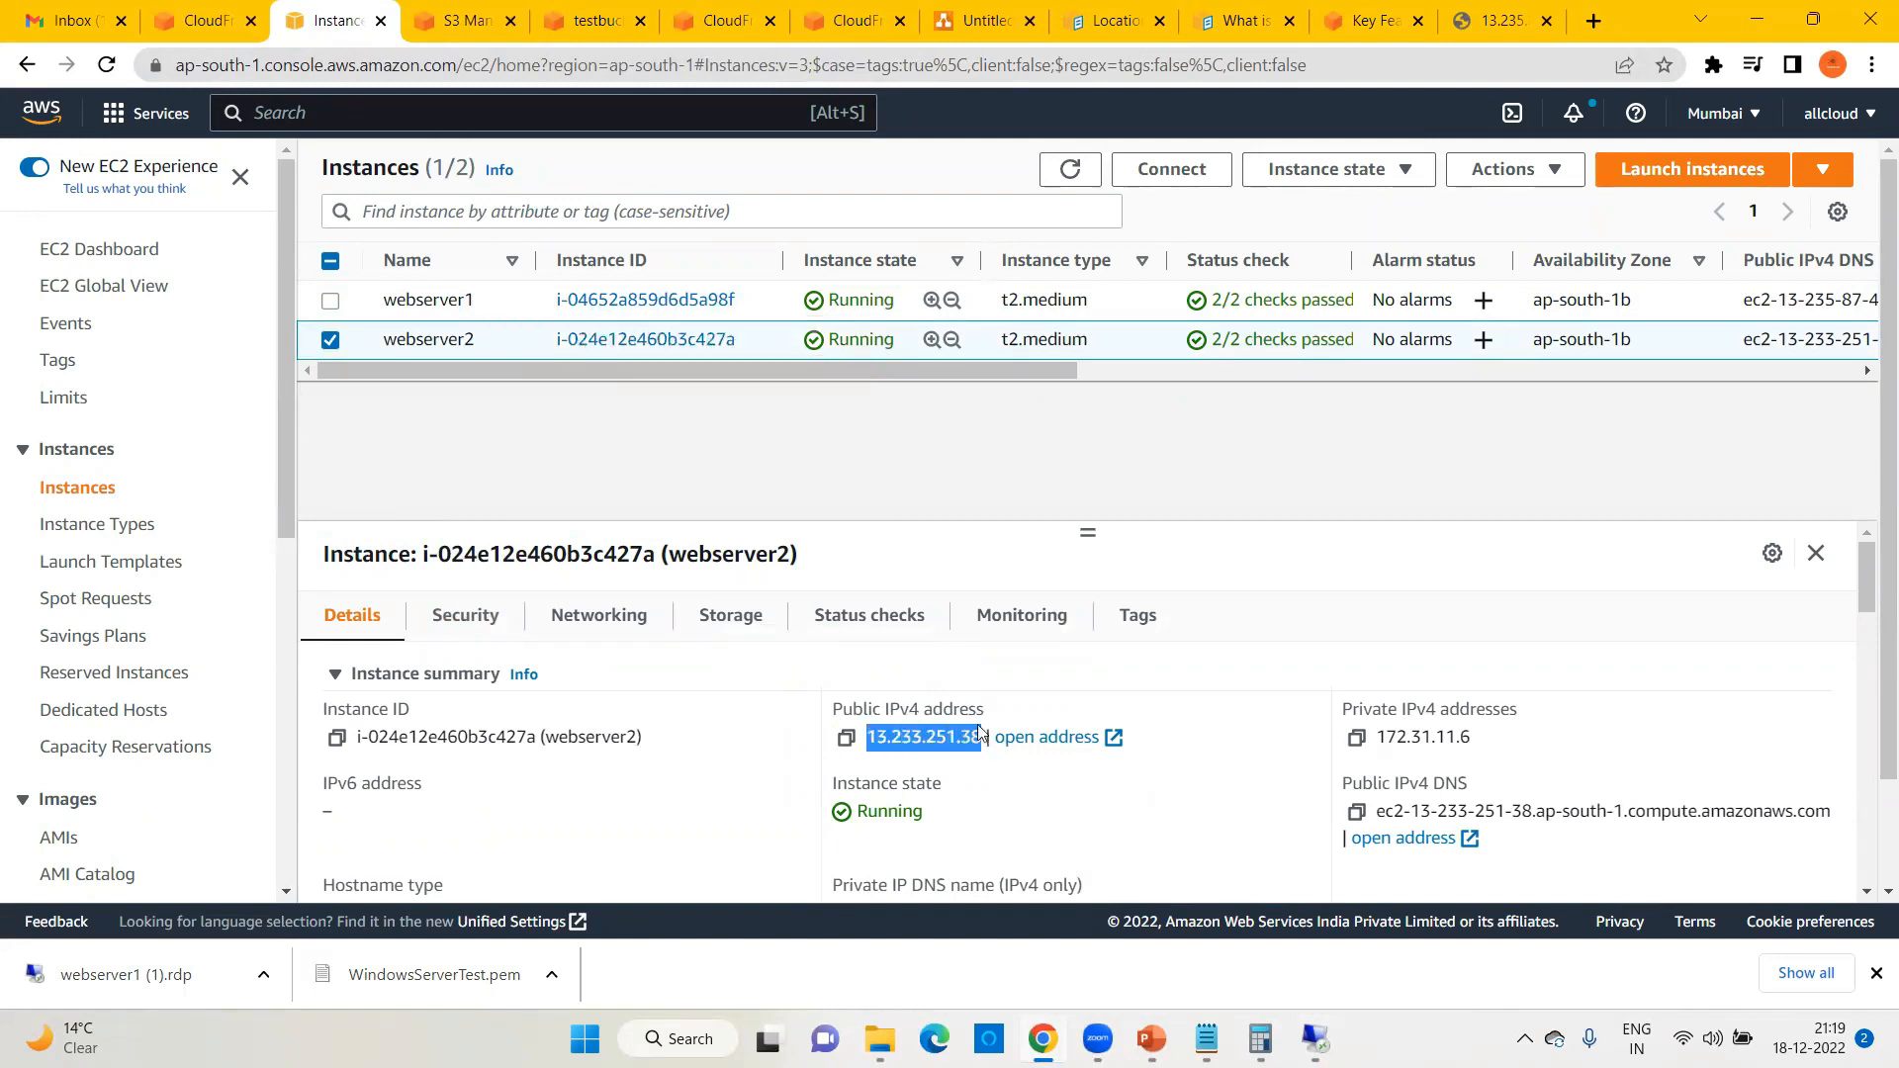
{"action": "key", "text": "ctrl+c"}
{"action": "key", "text": "ctrl+t"}
{"action": "key", "text": "ctrl+v"}
{"action": "key", "text": "Return"}
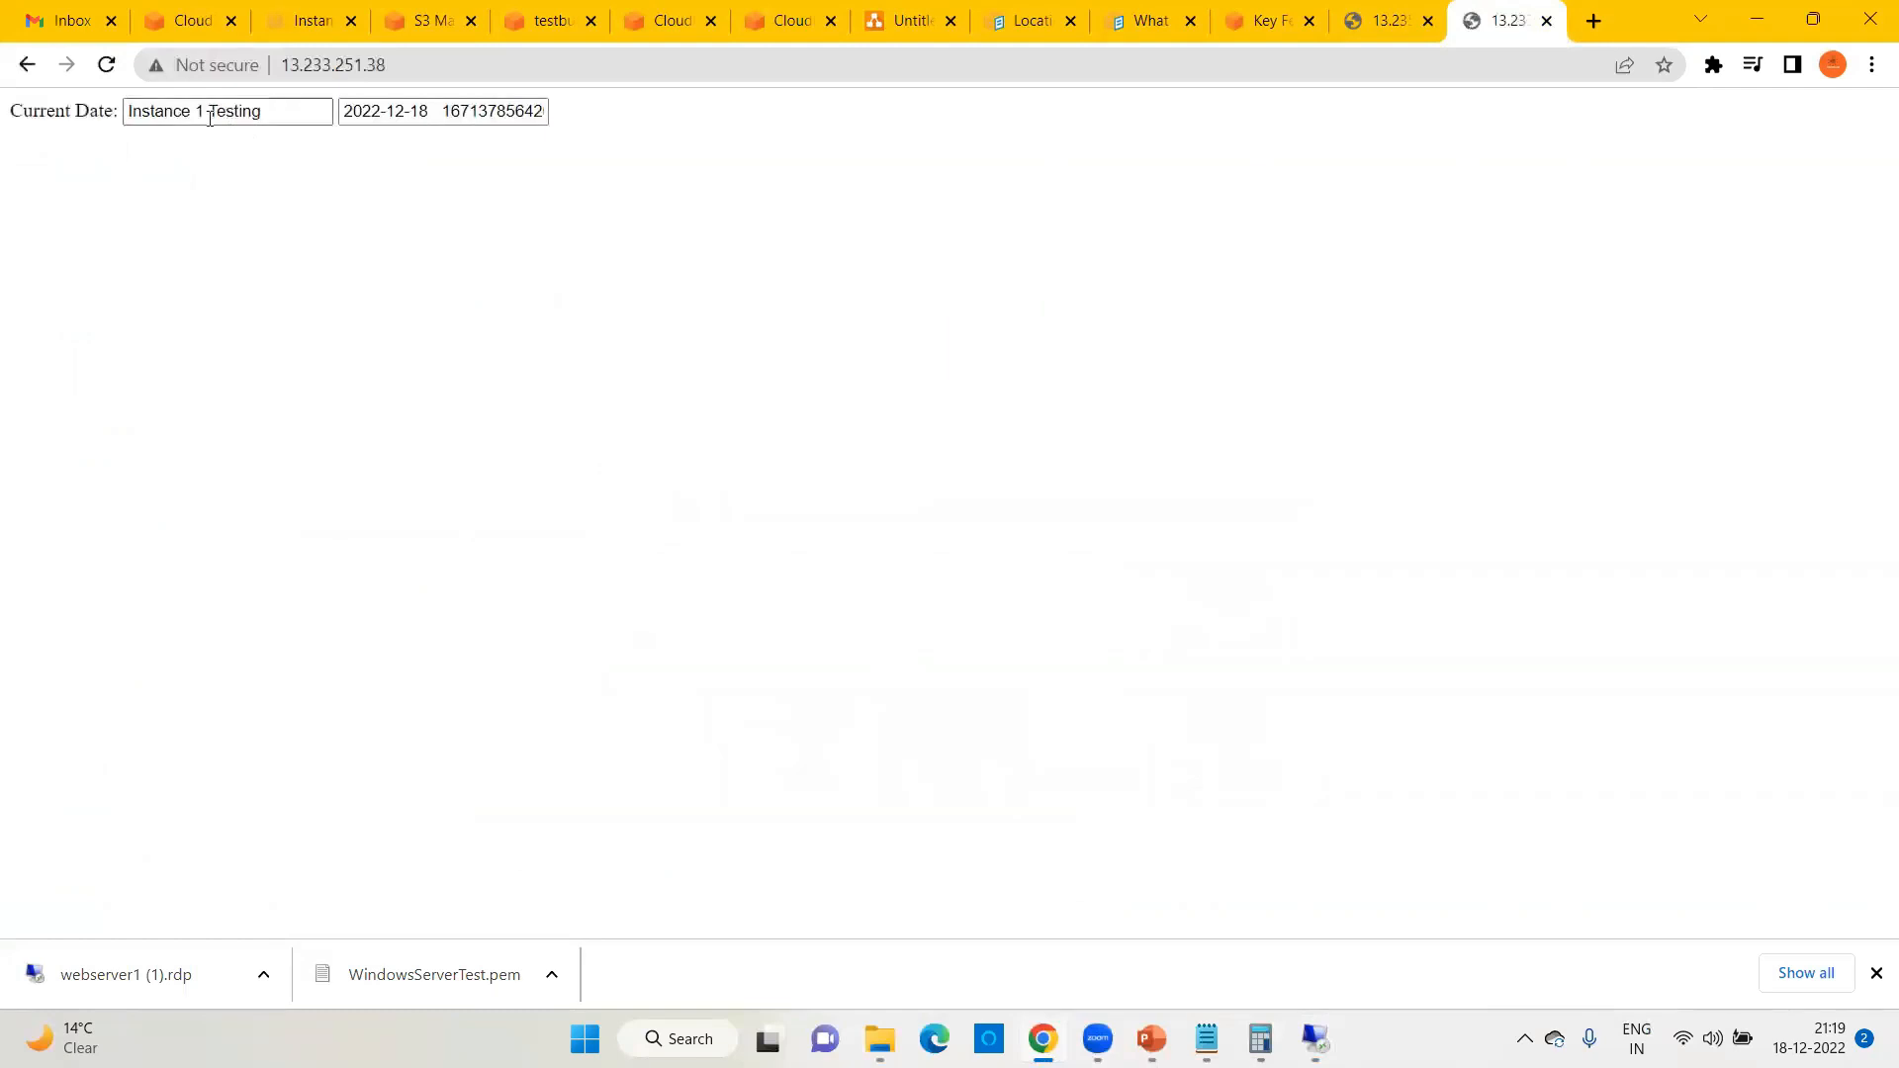
Step: Switch to the webserver2 remote session and open the index file in wwwroot with Notepad
{"action": "mouse_move", "coordinate": [1315, 1038]}
{"action": "left_click", "coordinate": [1378, 989]}
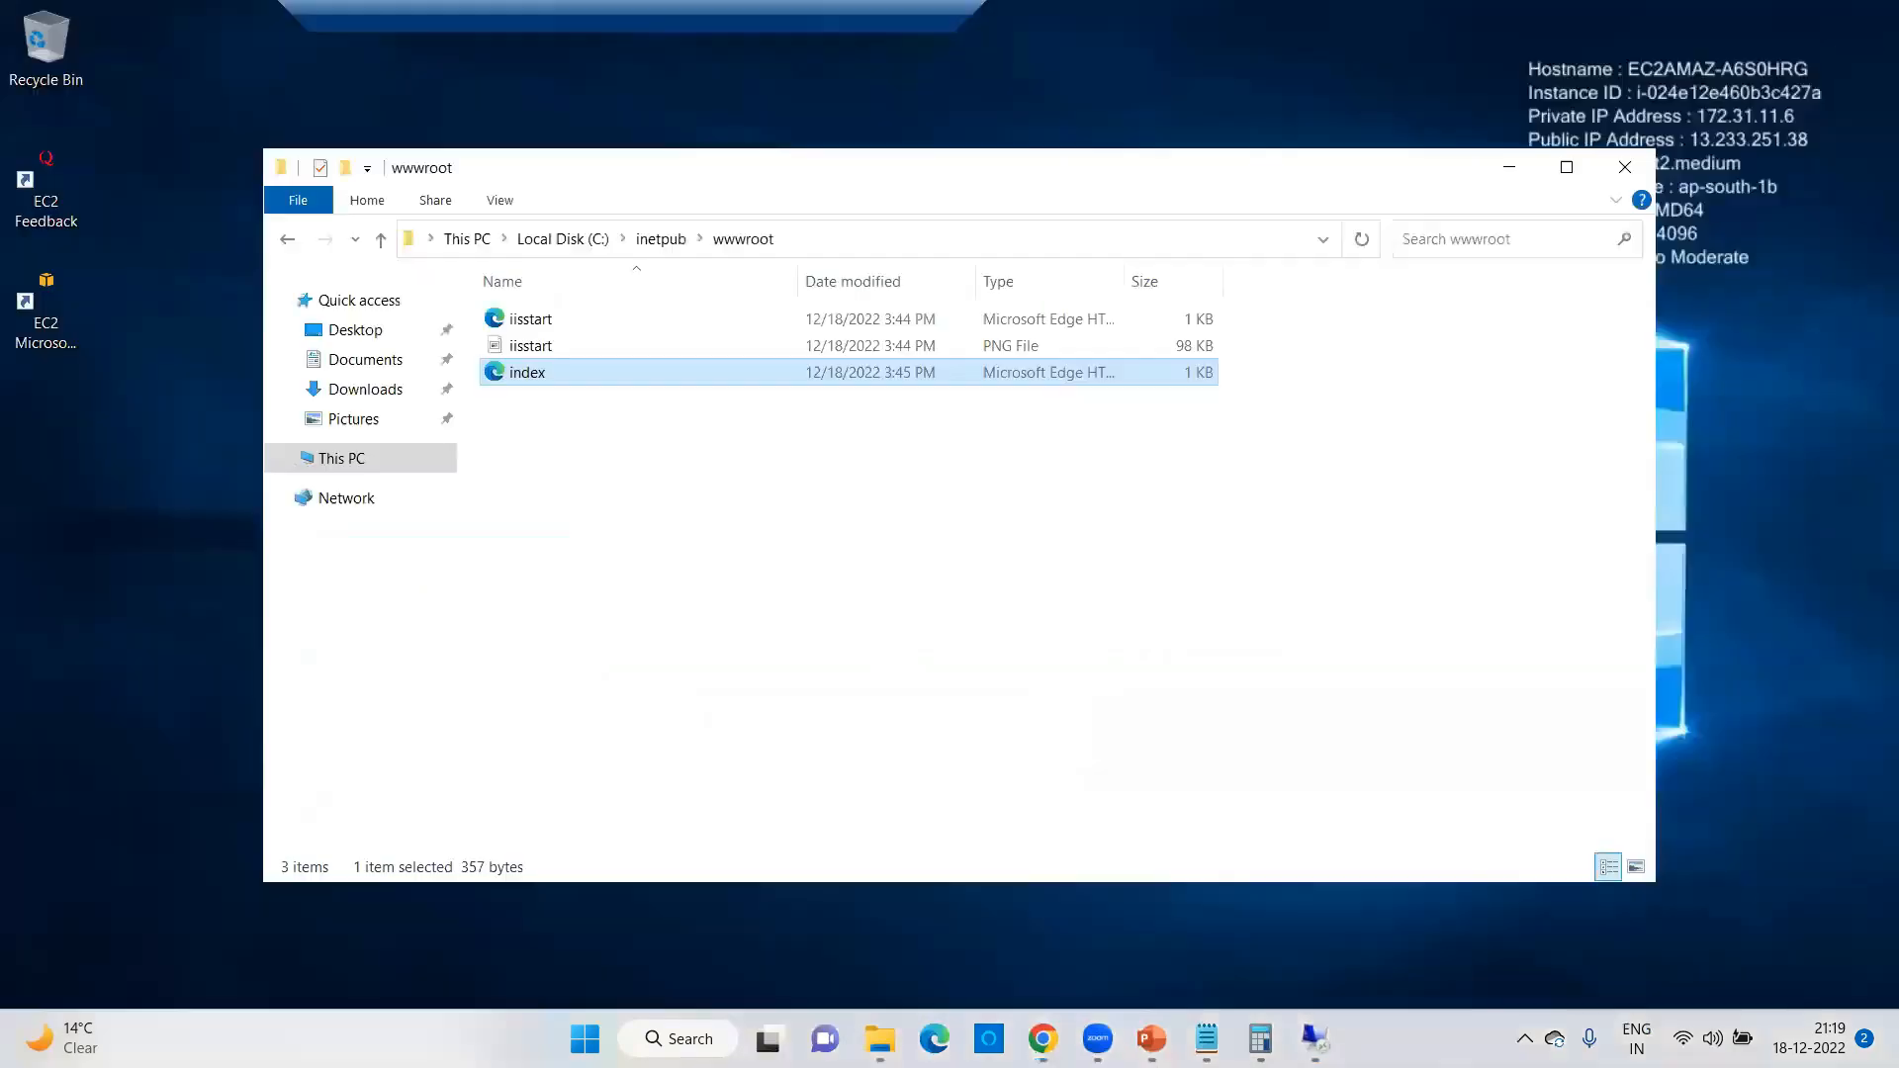
{"action": "right_click", "coordinate": [526, 375]}
{"action": "mouse_move", "coordinate": [688, 453]}
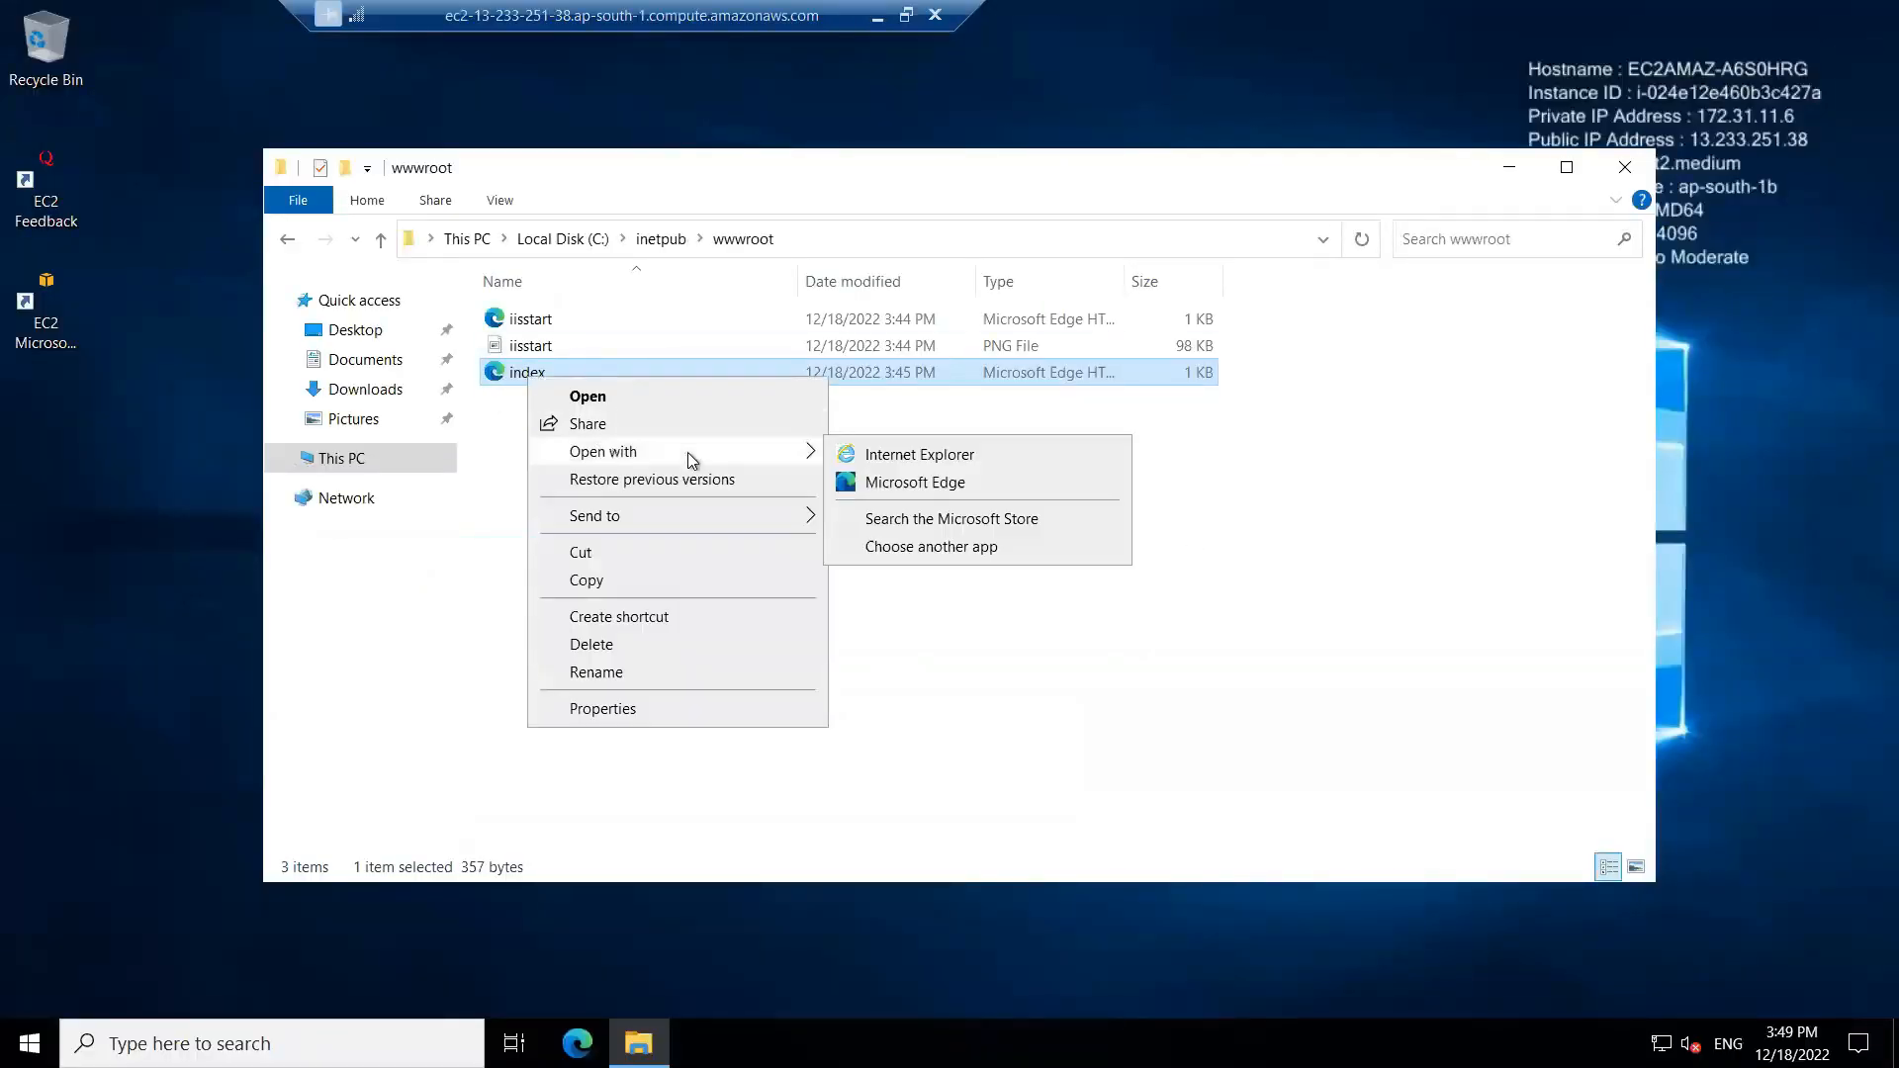
{"action": "left_click", "coordinate": [918, 552]}
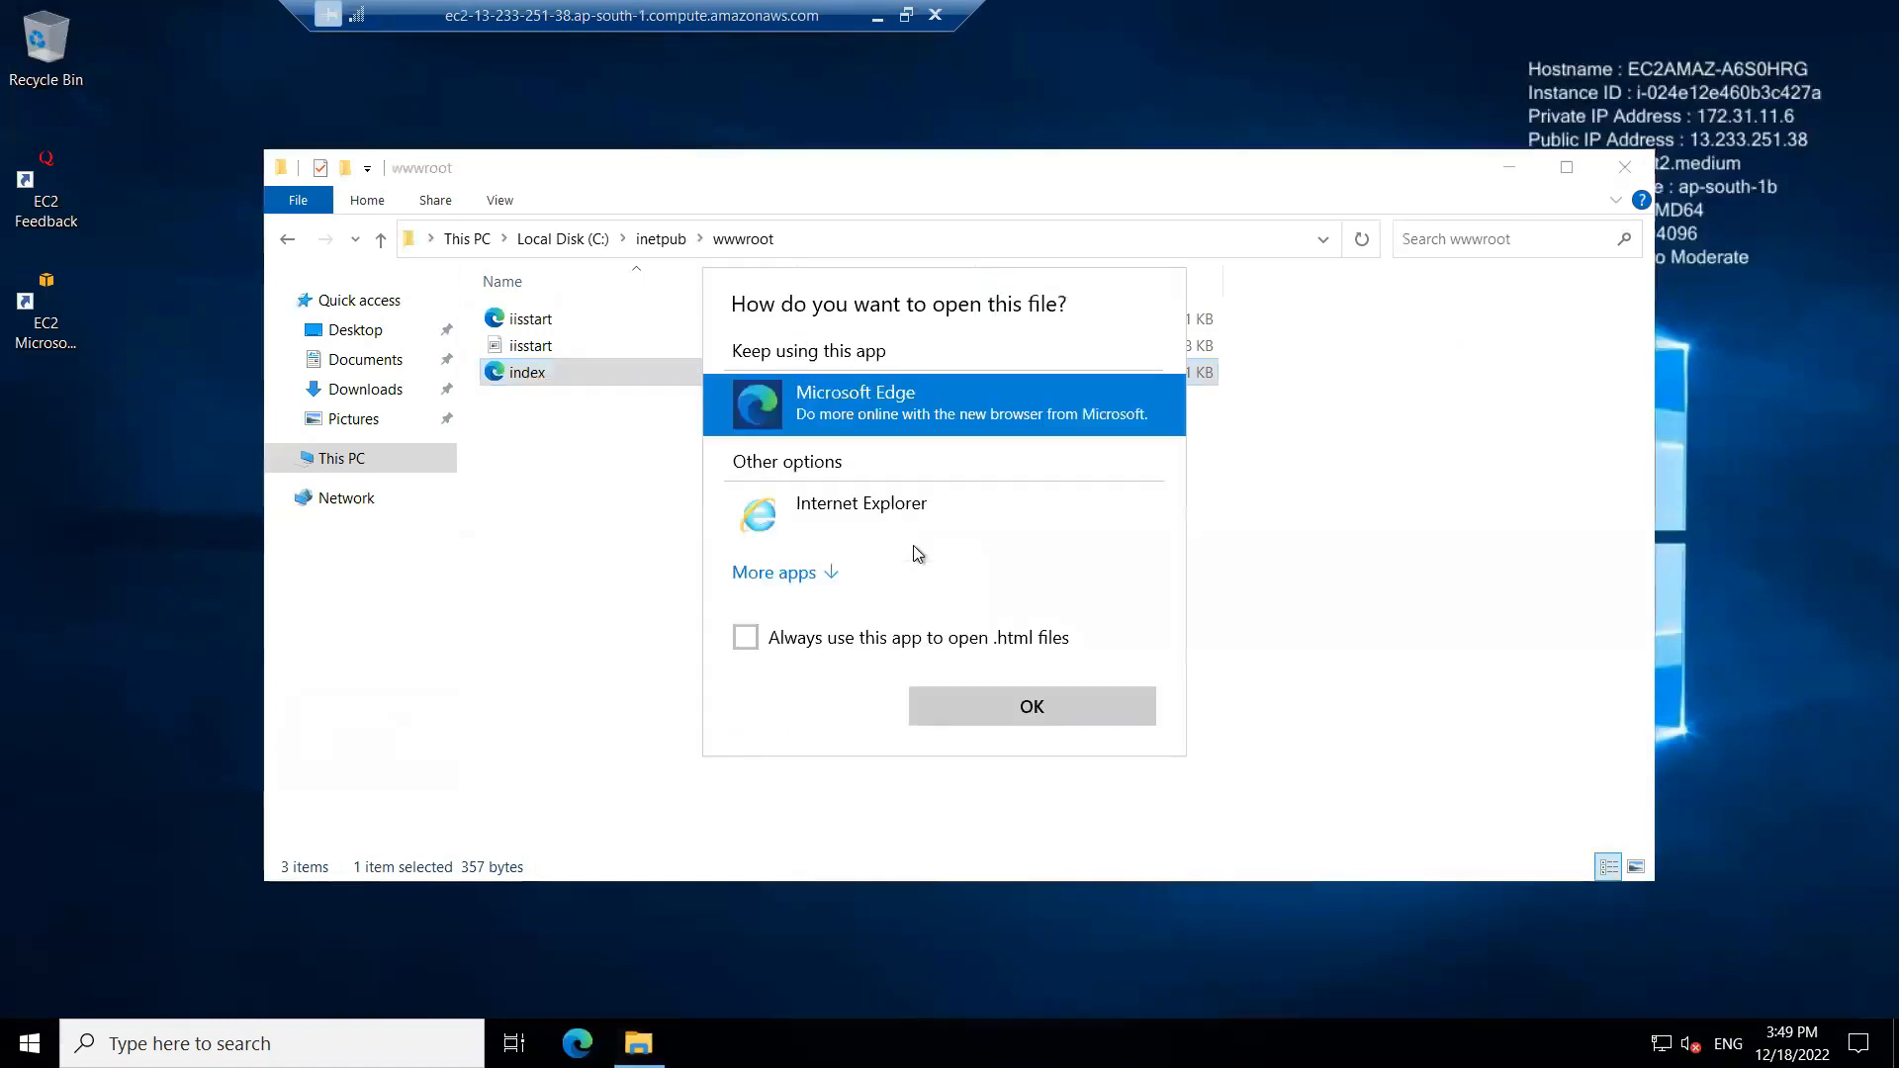
{"action": "left_click", "coordinate": [811, 577]}
{"action": "left_click", "coordinate": [816, 589]}
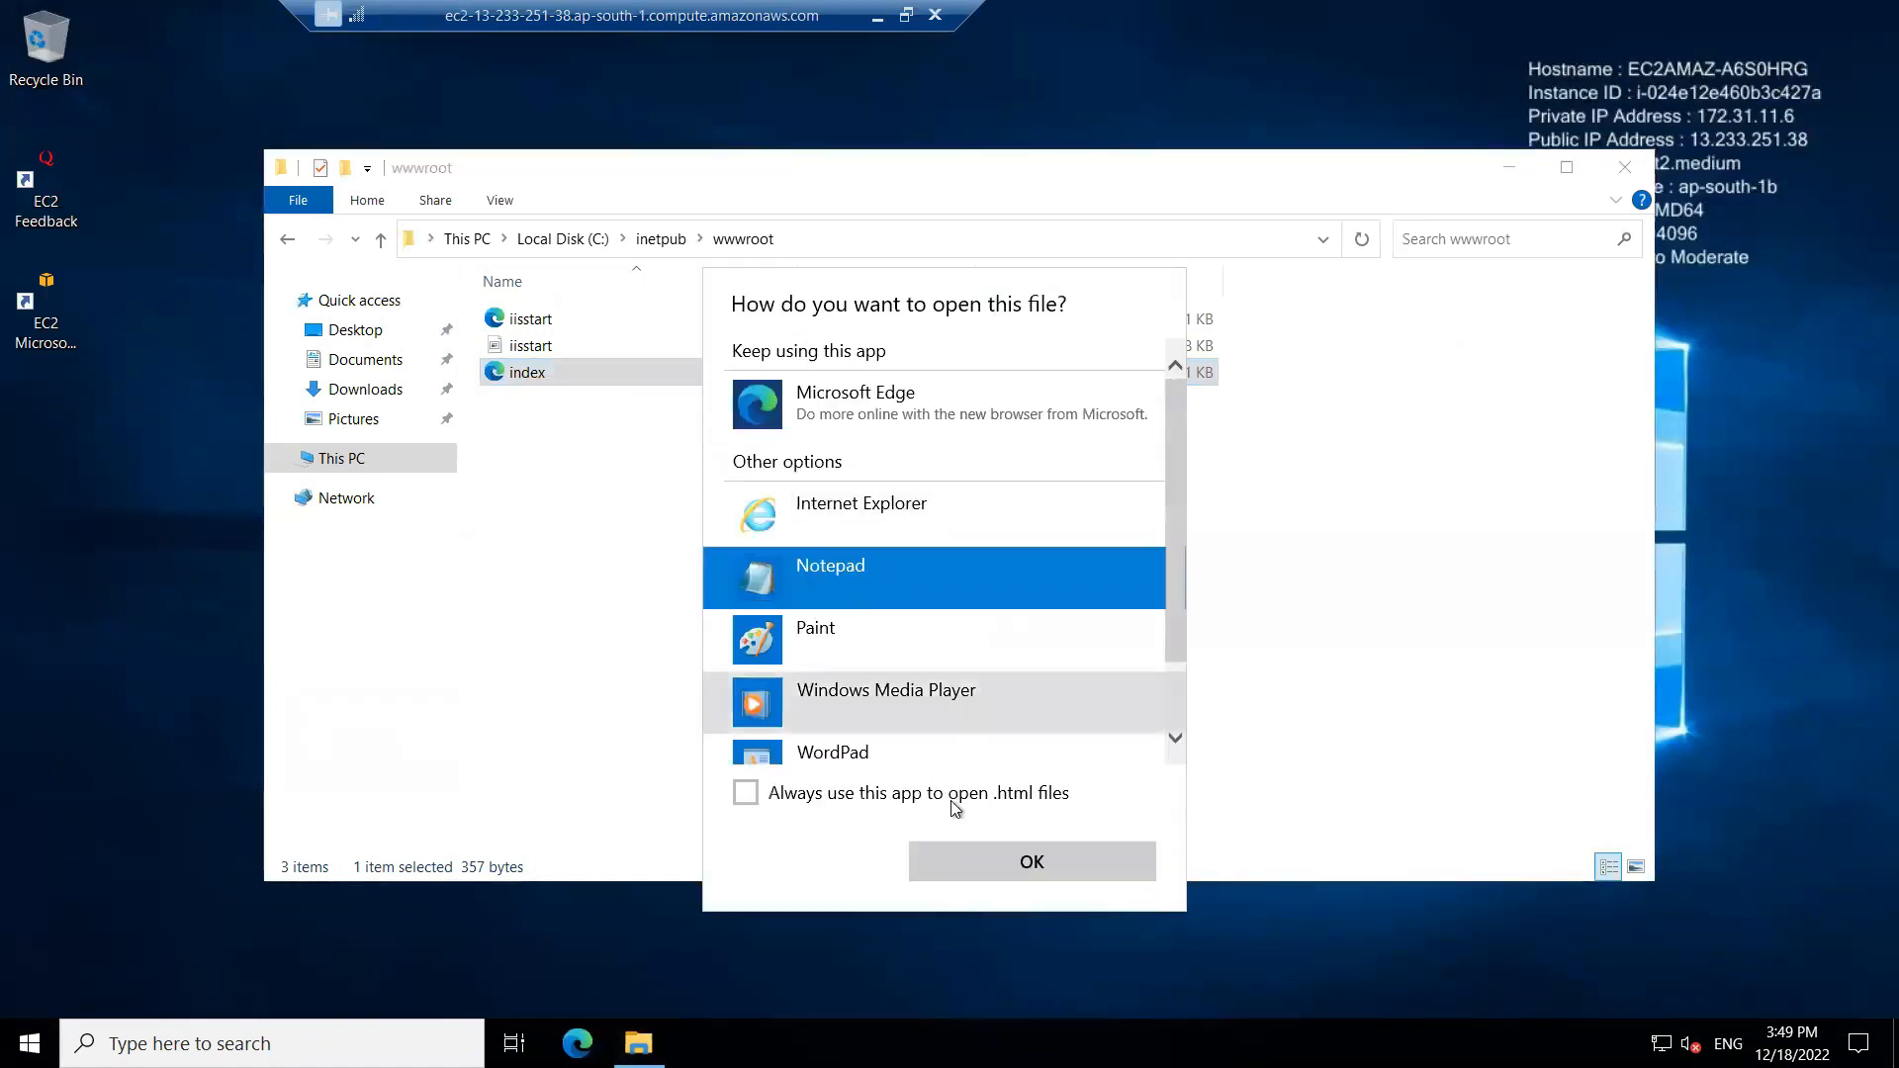
{"action": "left_click", "coordinate": [975, 863]}
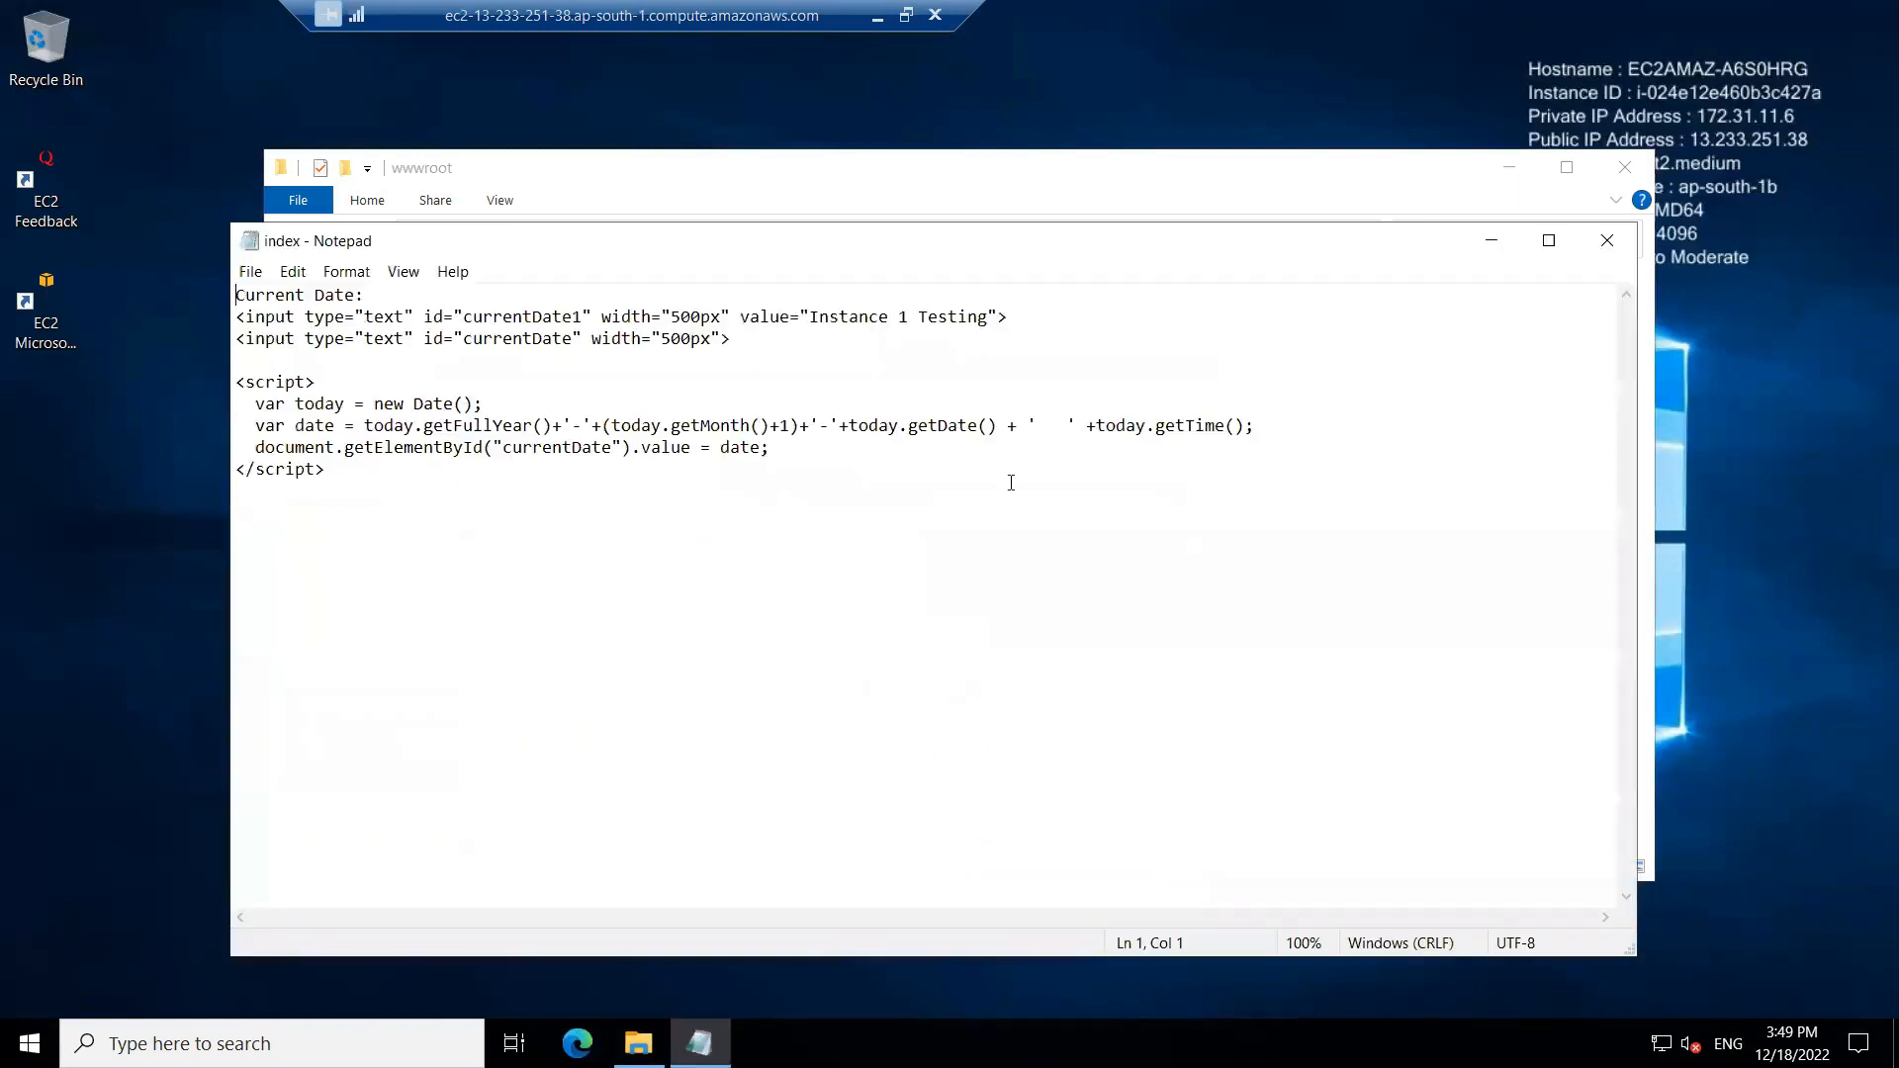
Step: Change the first text field's value to "Instance 2 Testing" in the index file, save it and close Notepad
{"action": "left_click", "coordinate": [912, 316]}
{"action": "key", "text": "BackSpace"}
{"action": "type", "text": "2"}
{"action": "key", "text": "ctrl+s"}
{"action": "left_click", "coordinate": [1607, 241]}
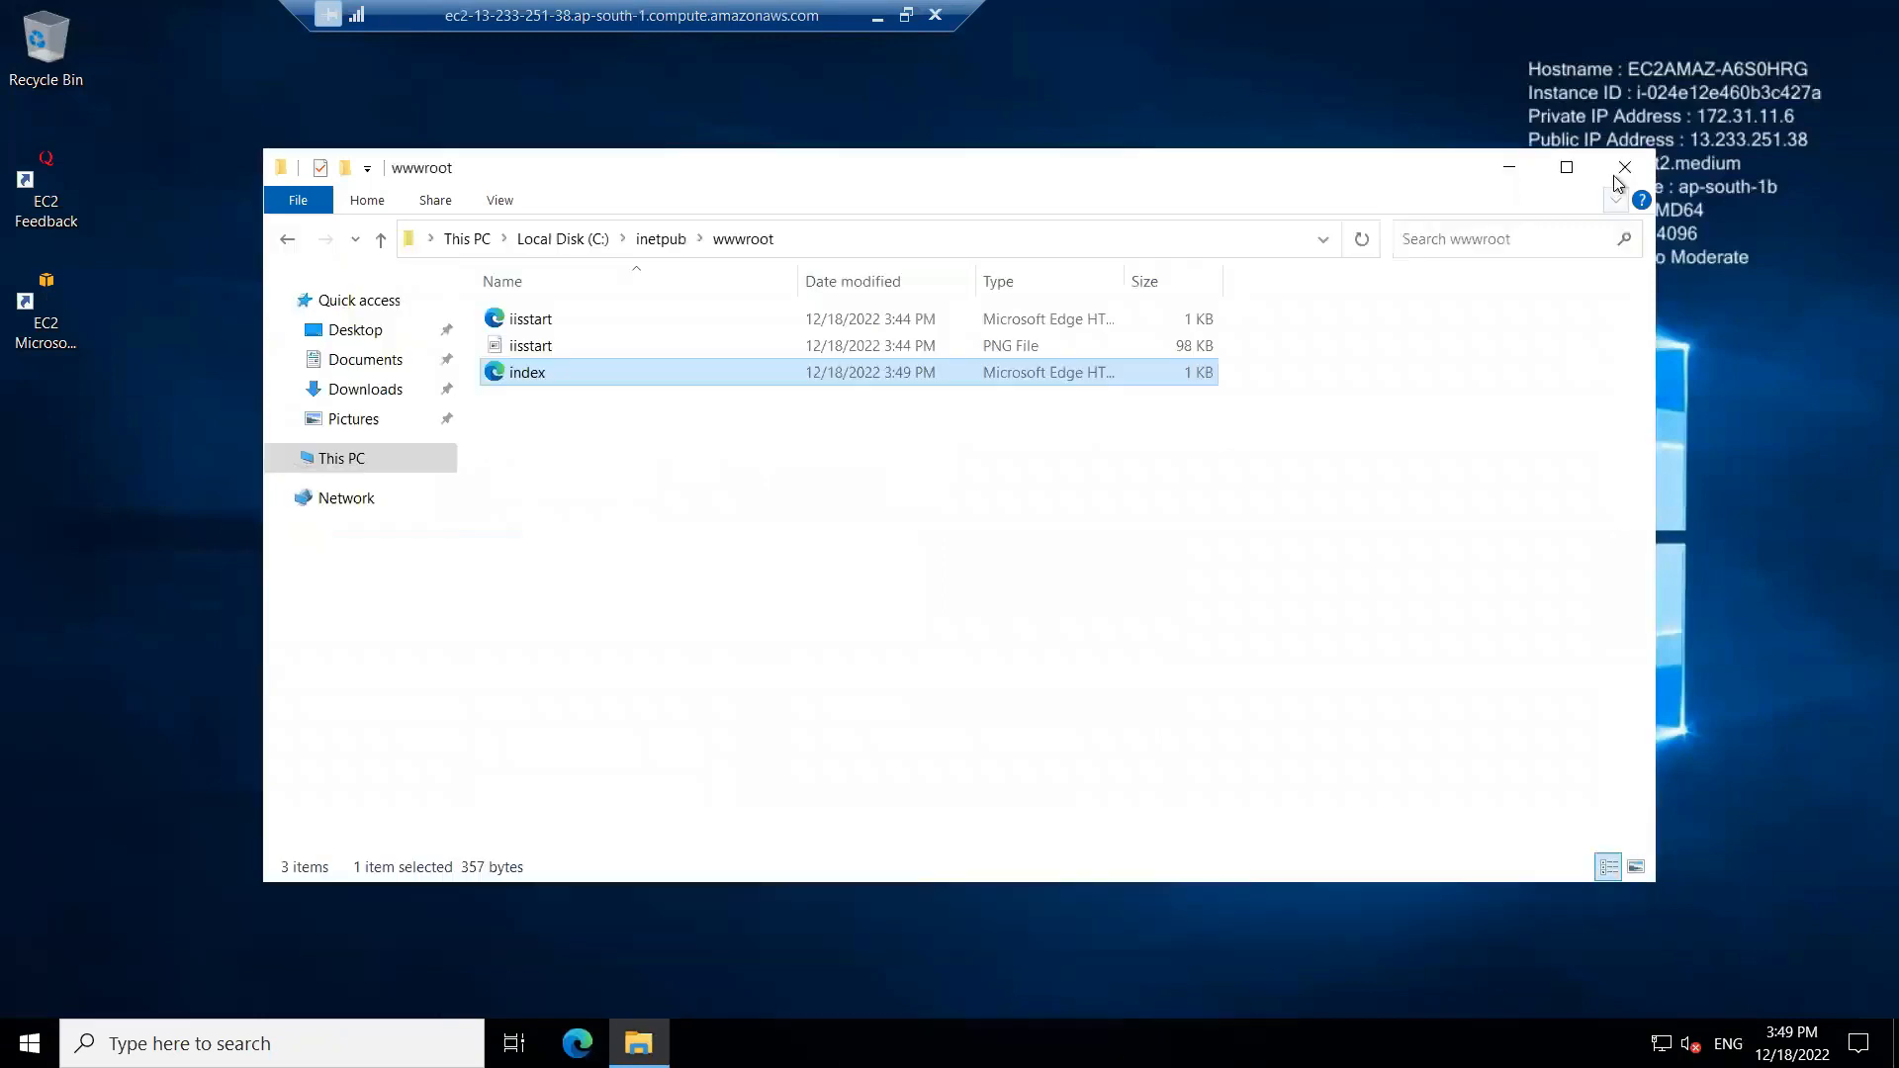
Step: Minimize the remote session and reload the test pages at 13.233.251.38 and 13.235.87.41 to check both servers
{"action": "left_click", "coordinate": [875, 16]}
{"action": "left_click", "coordinate": [403, 68]}
{"action": "key", "text": "Return"}
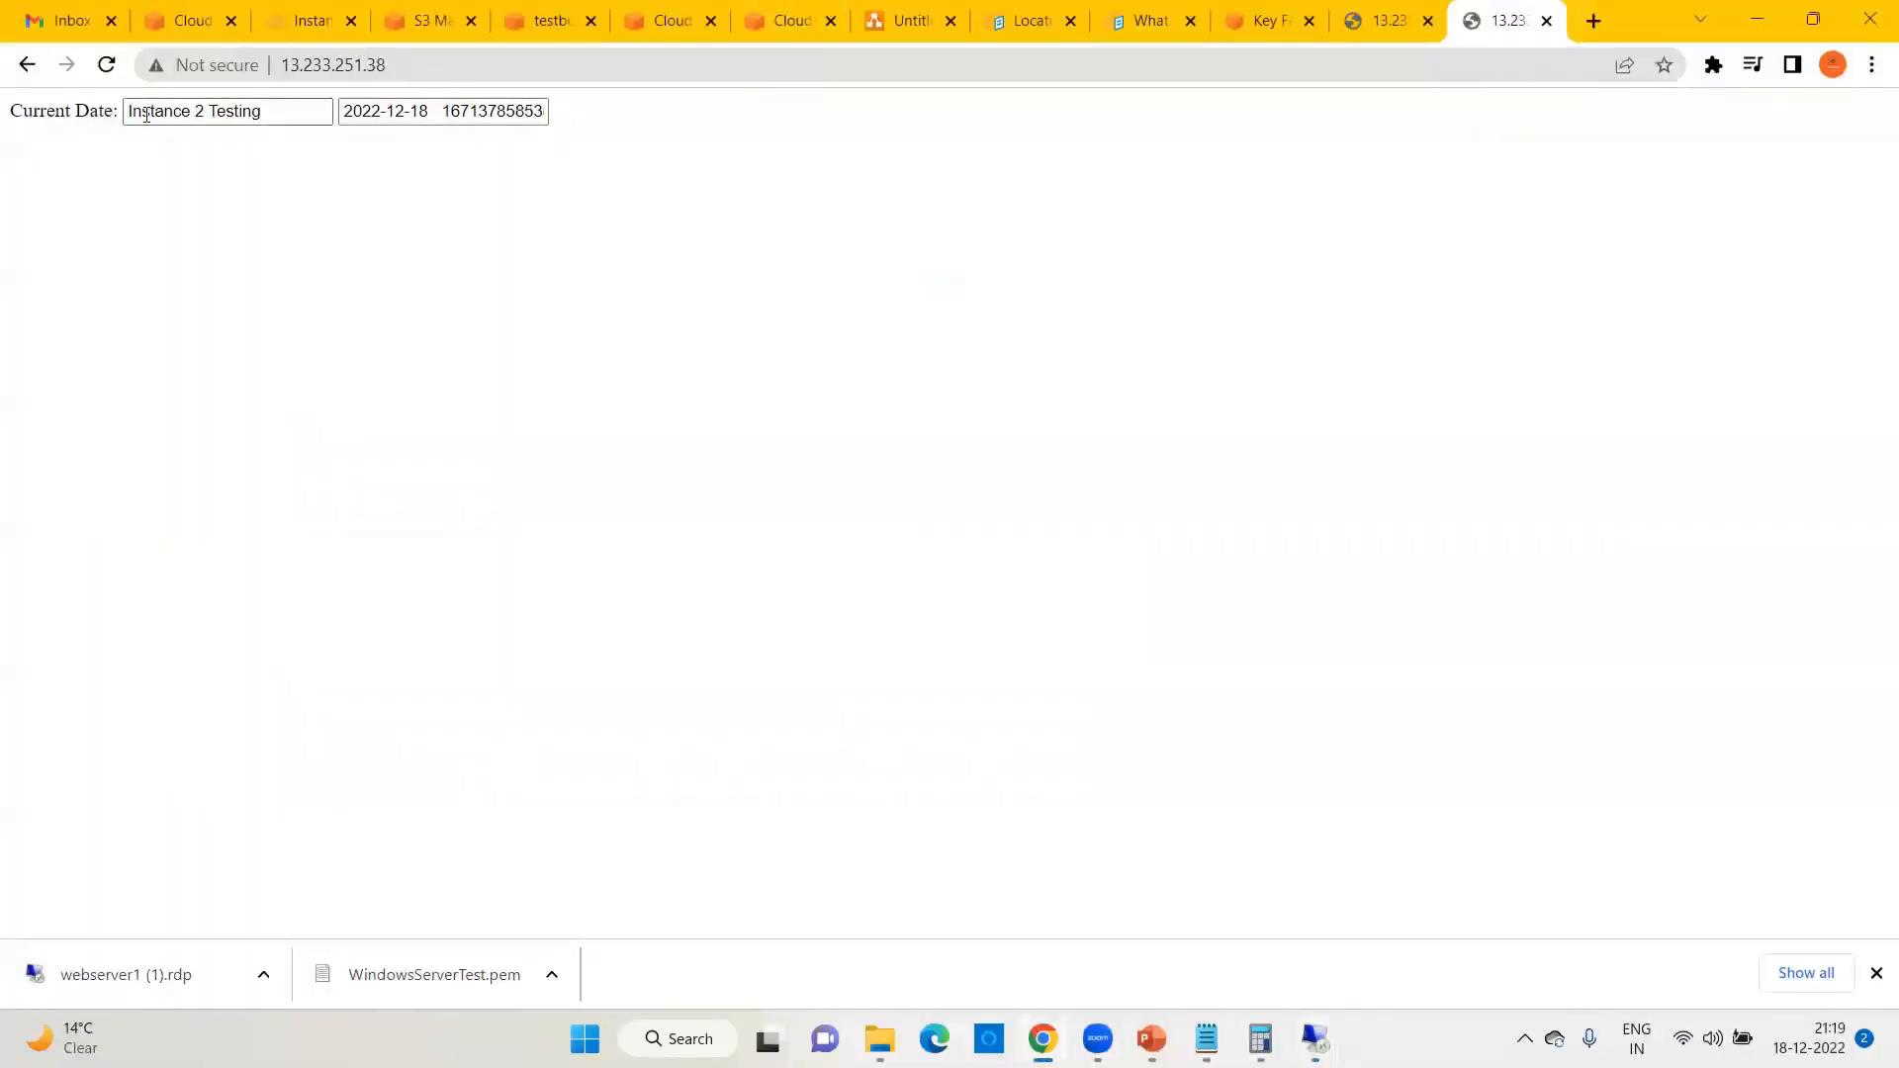
{"action": "left_click", "coordinate": [1383, 20]}
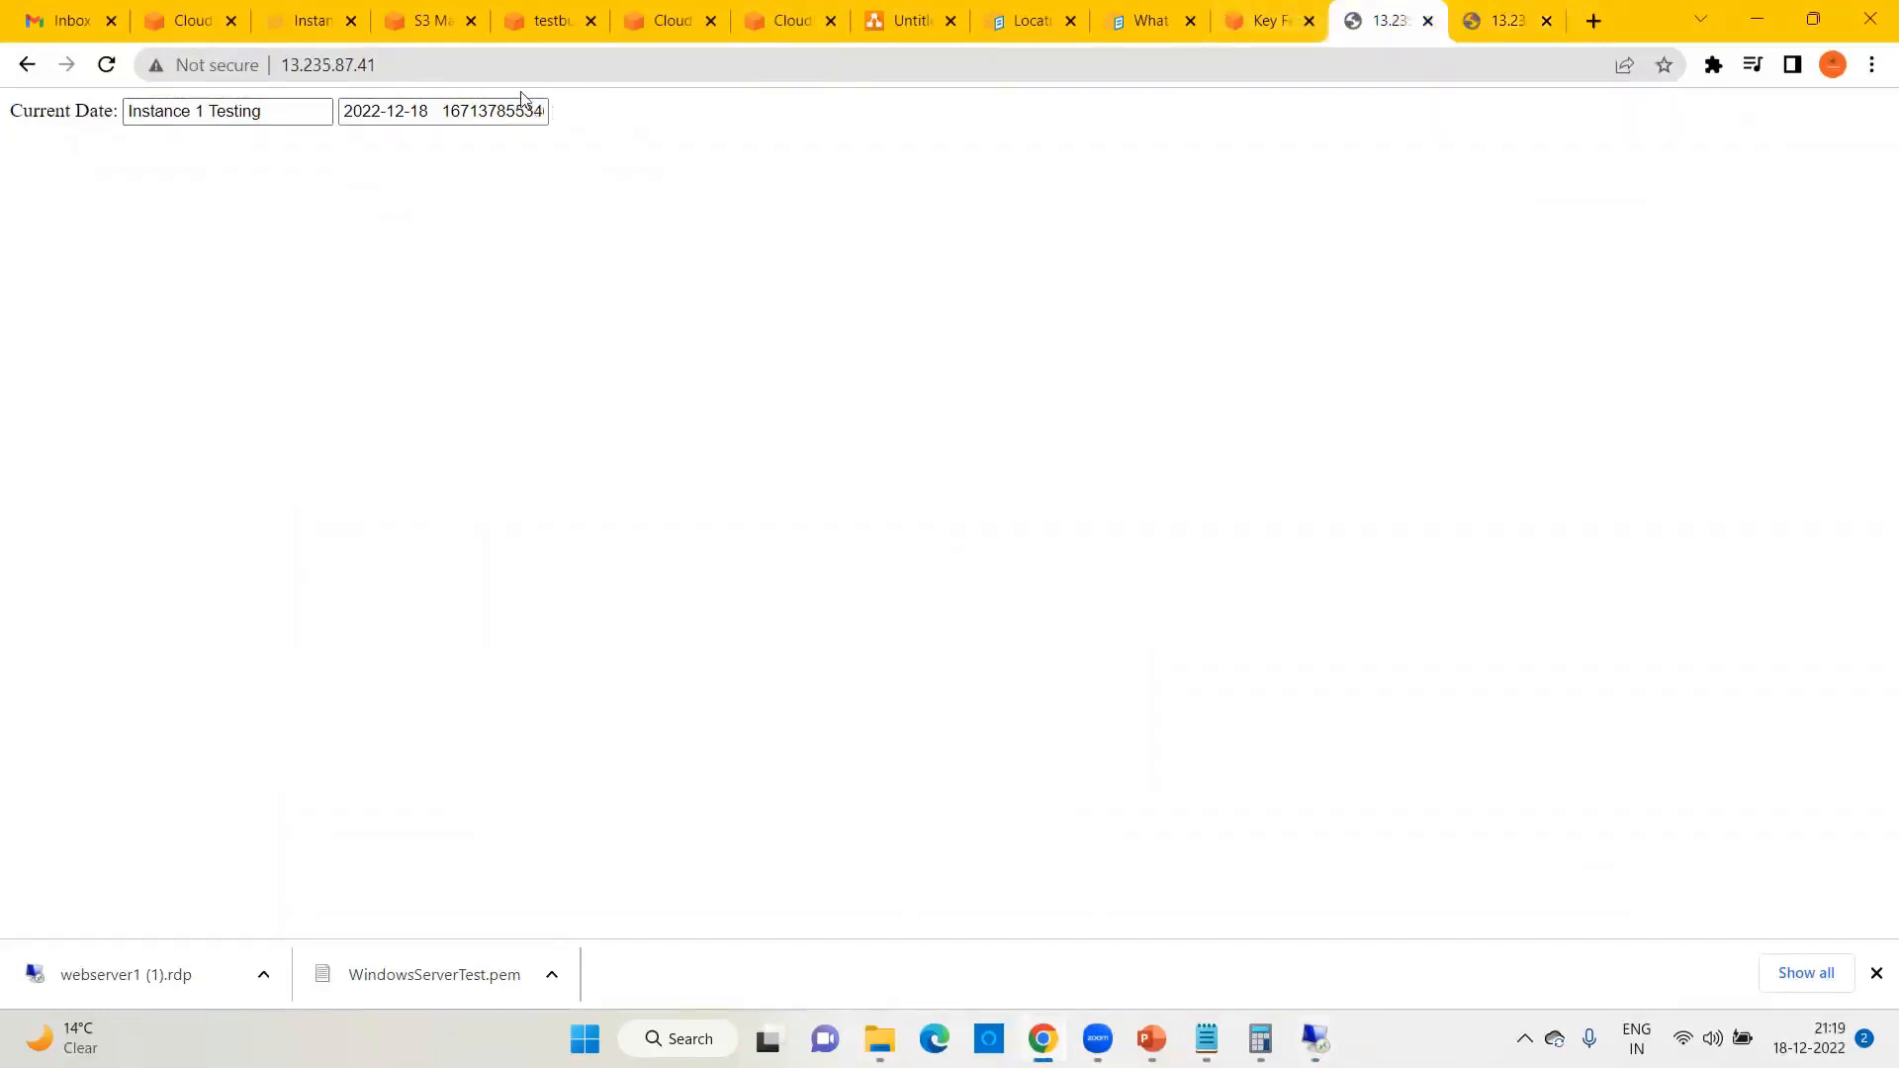
{"action": "left_click", "coordinate": [435, 63]}
{"action": "key", "text": "Return"}
Step: Return to the EC2 console, go to Load Balancers and start creating an Application Load Balancer
{"action": "left_click", "coordinate": [307, 21]}
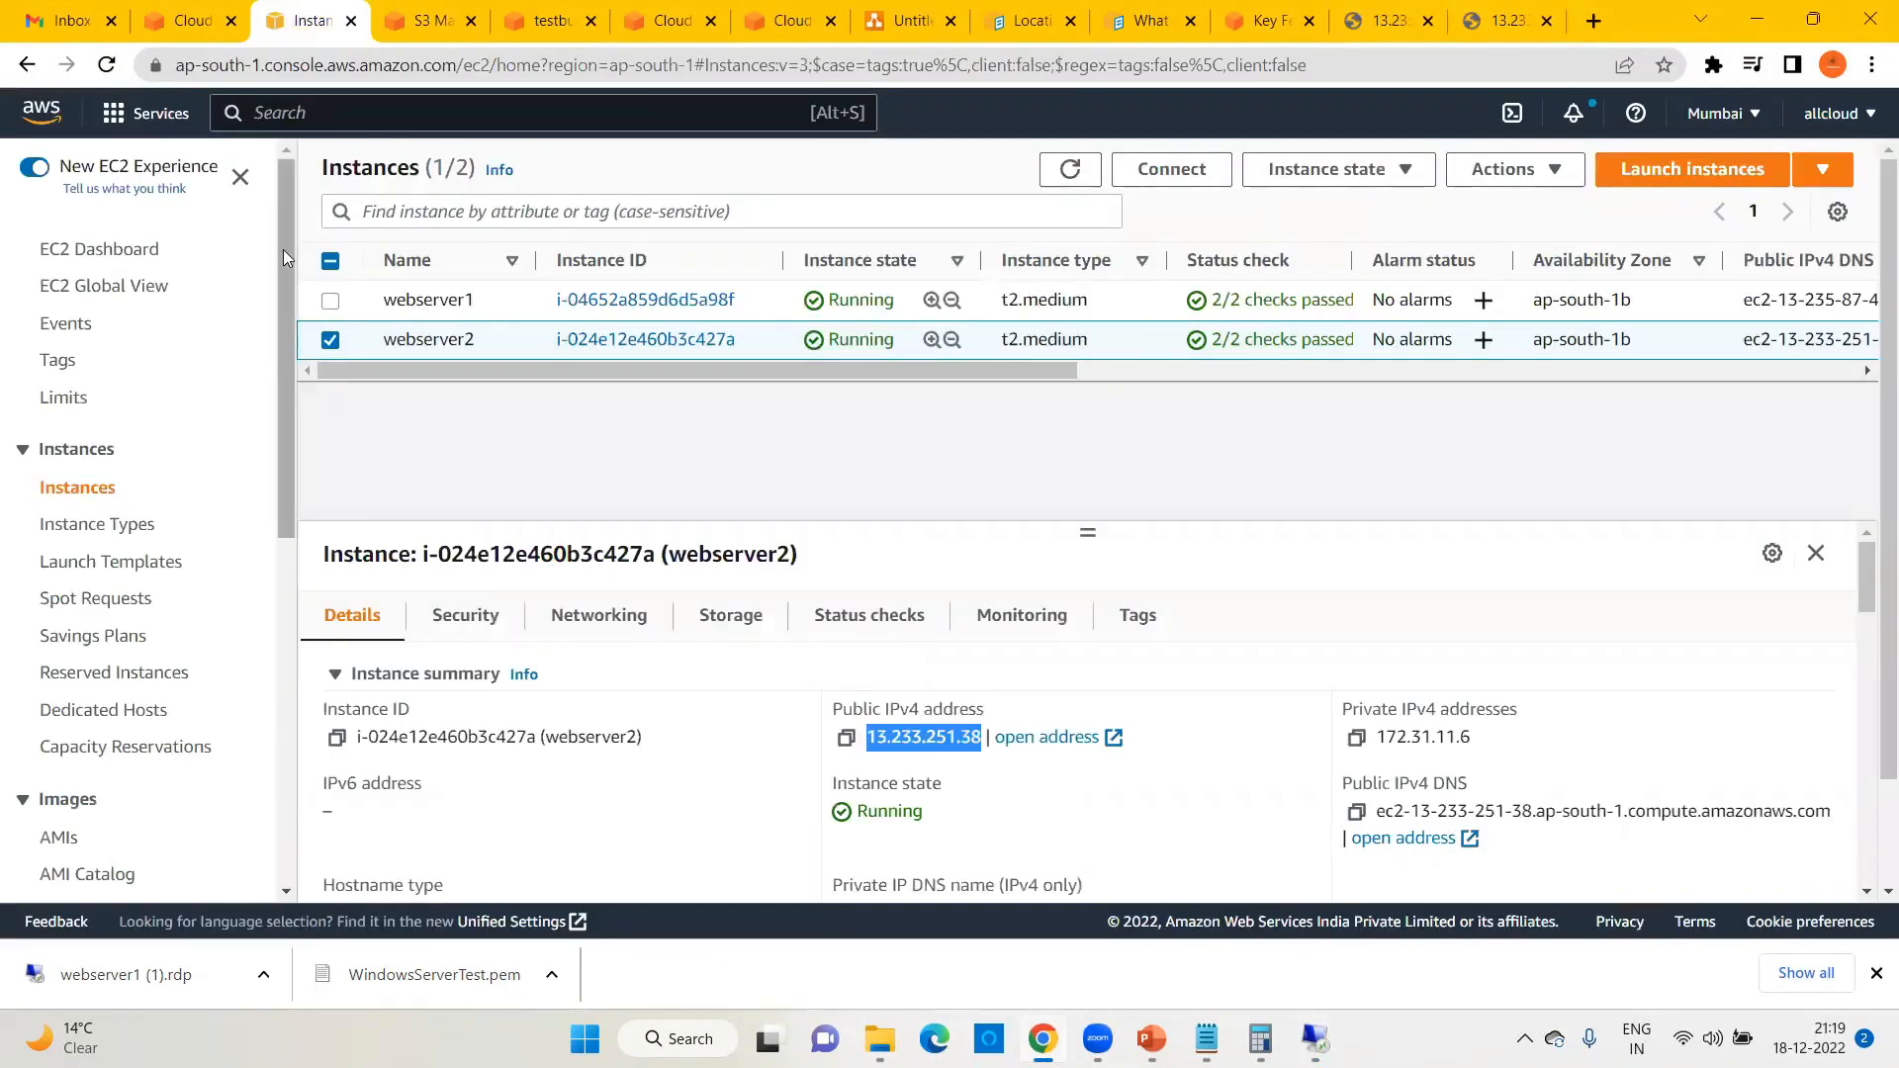
{"action": "left_click_drag", "start_coordinate": [283, 250], "coordinate": [283, 593]}
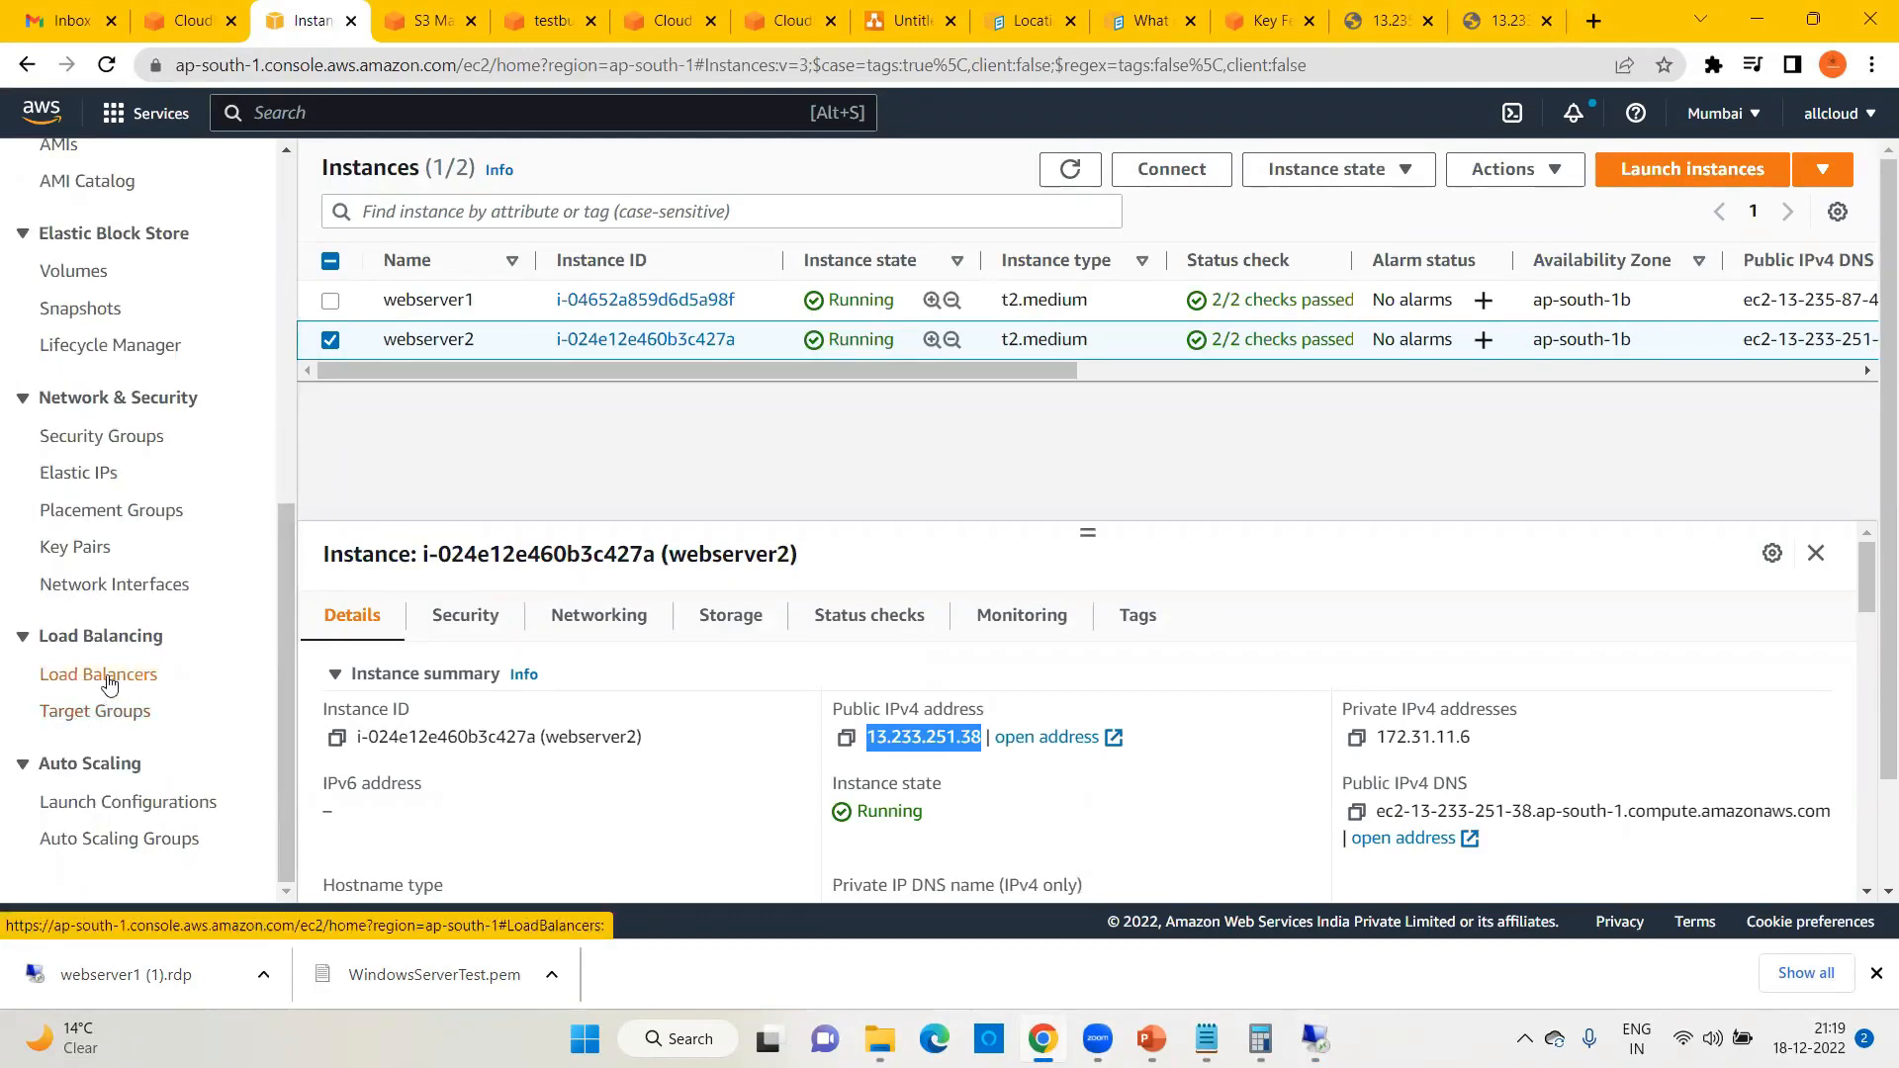
{"action": "left_click", "coordinate": [109, 682]}
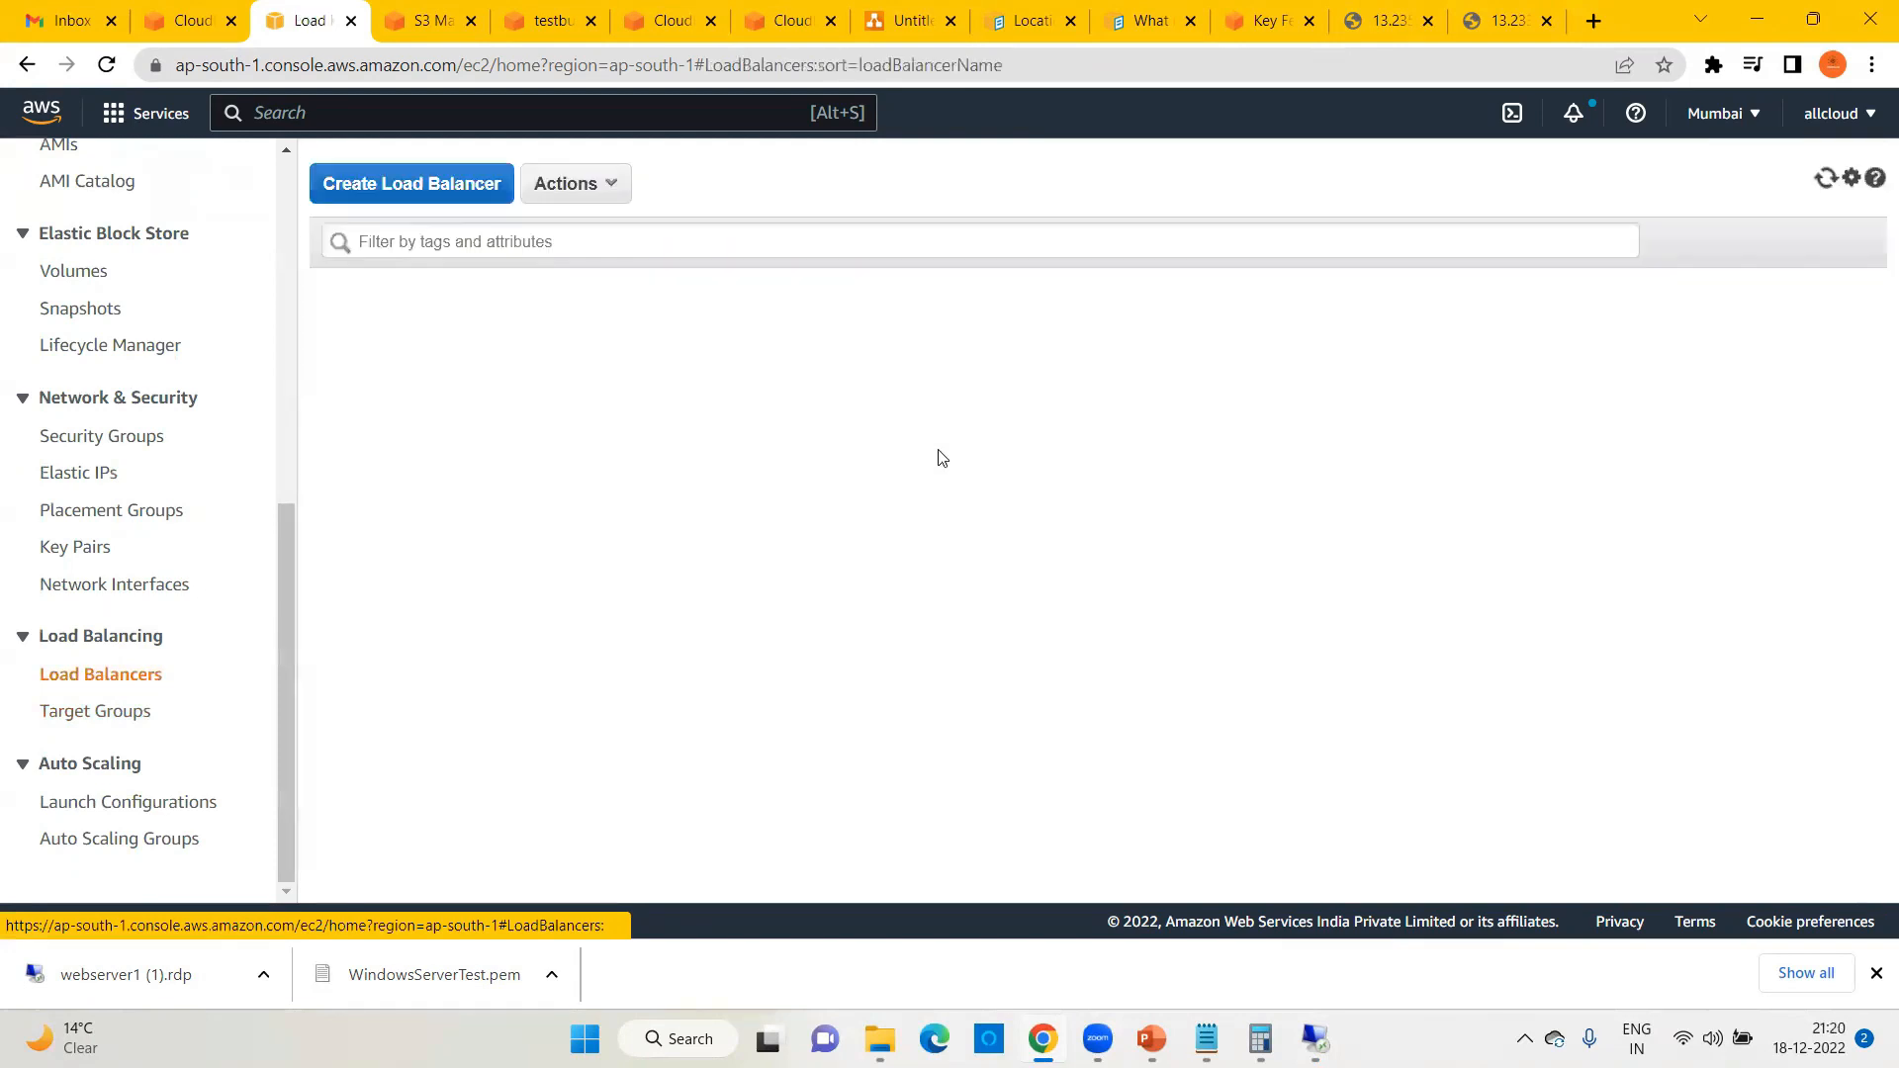
{"action": "left_click", "coordinate": [393, 181]}
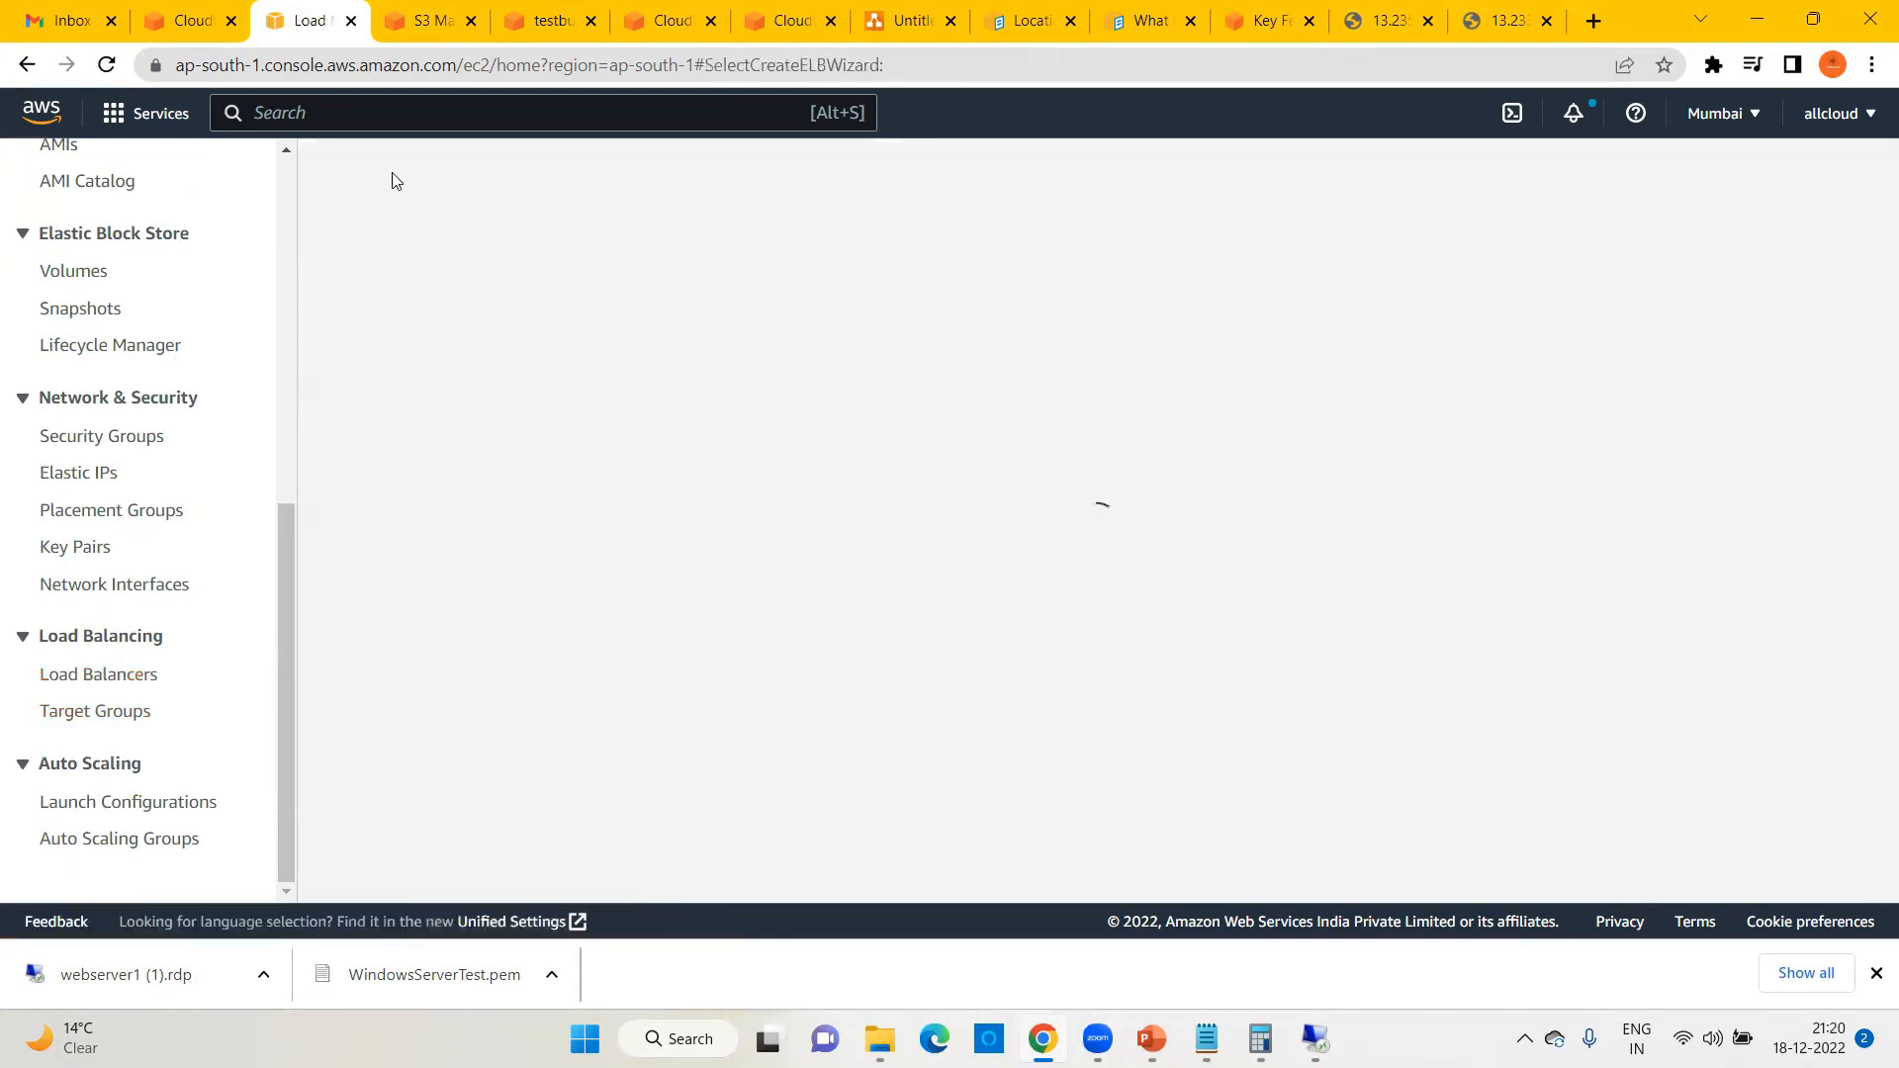
{"action": "scroll", "coordinate": [381, 513], "scroll_direction": "down", "scroll_amount": 5}
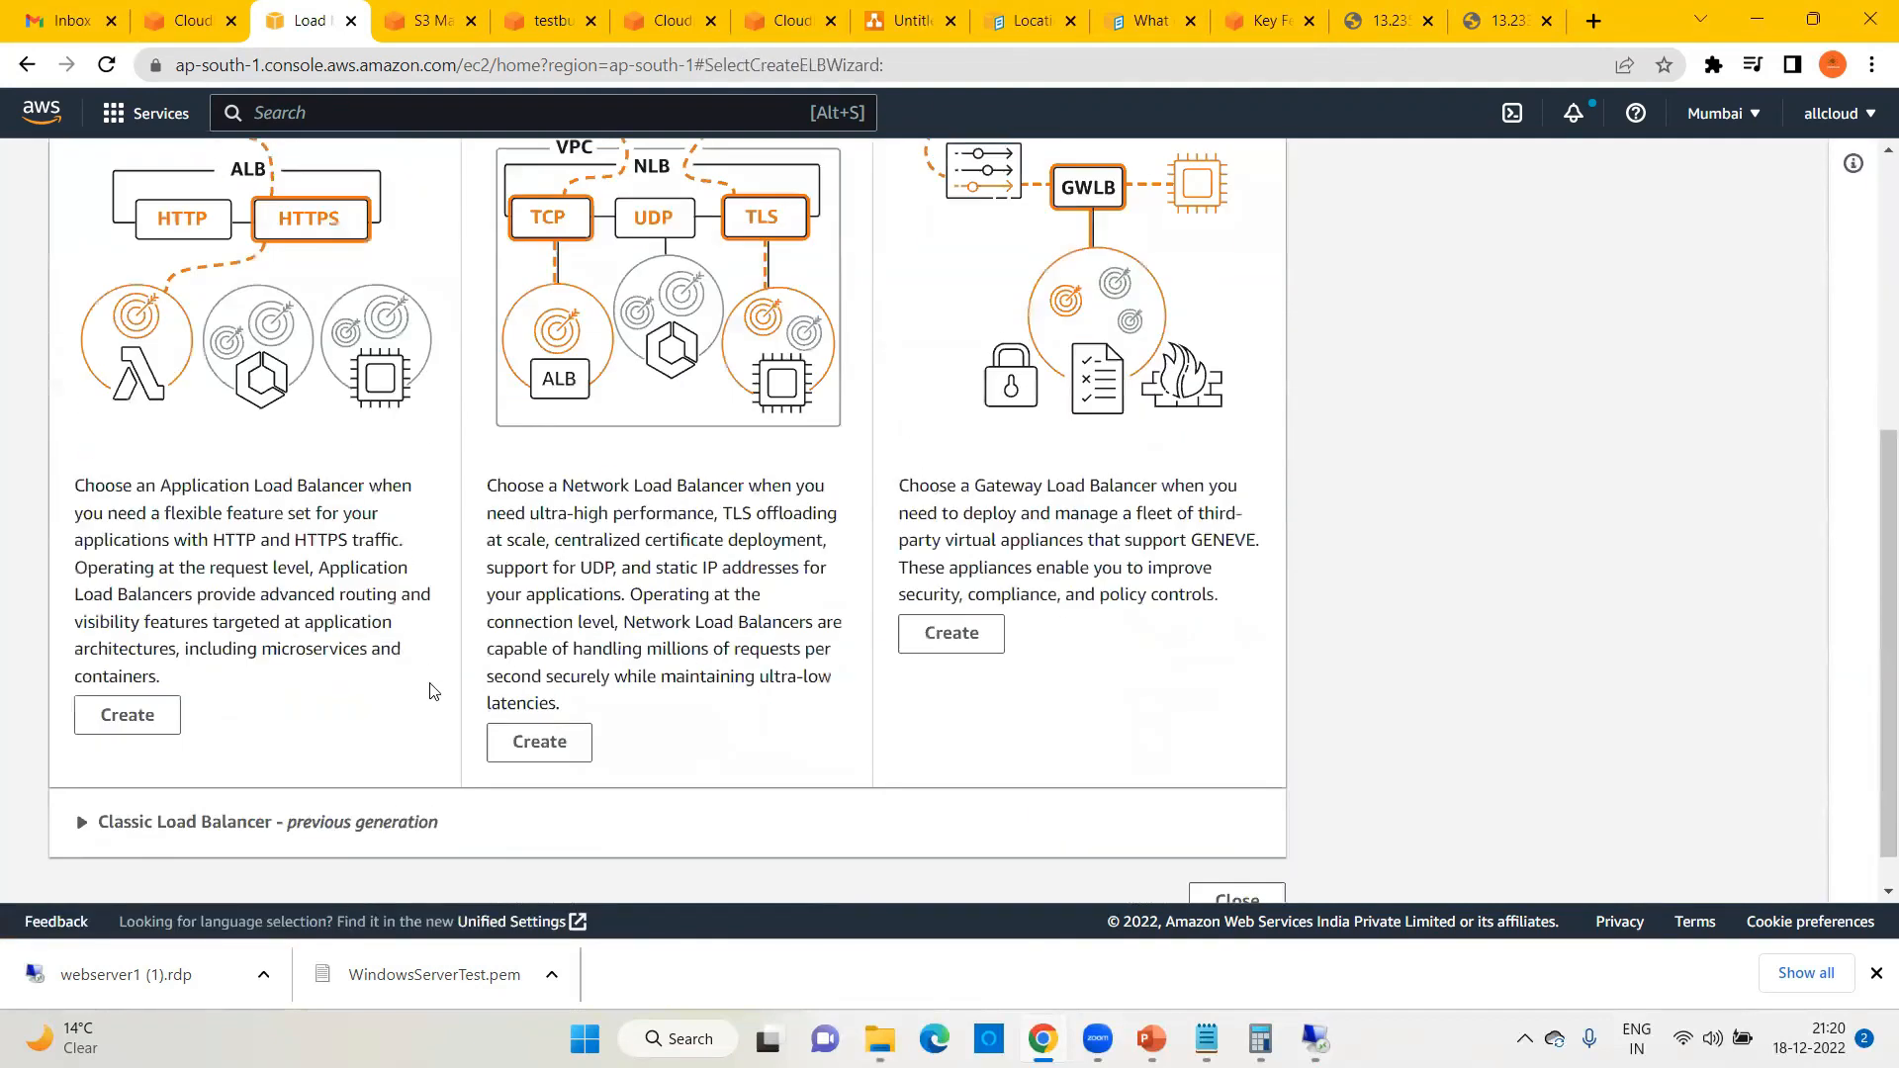
{"action": "left_click", "coordinate": [127, 704]}
Step: Name the load balancer albcloudfront, keeping the Internet-facing scheme and IPv4 address type
{"action": "left_click", "coordinate": [162, 656]}
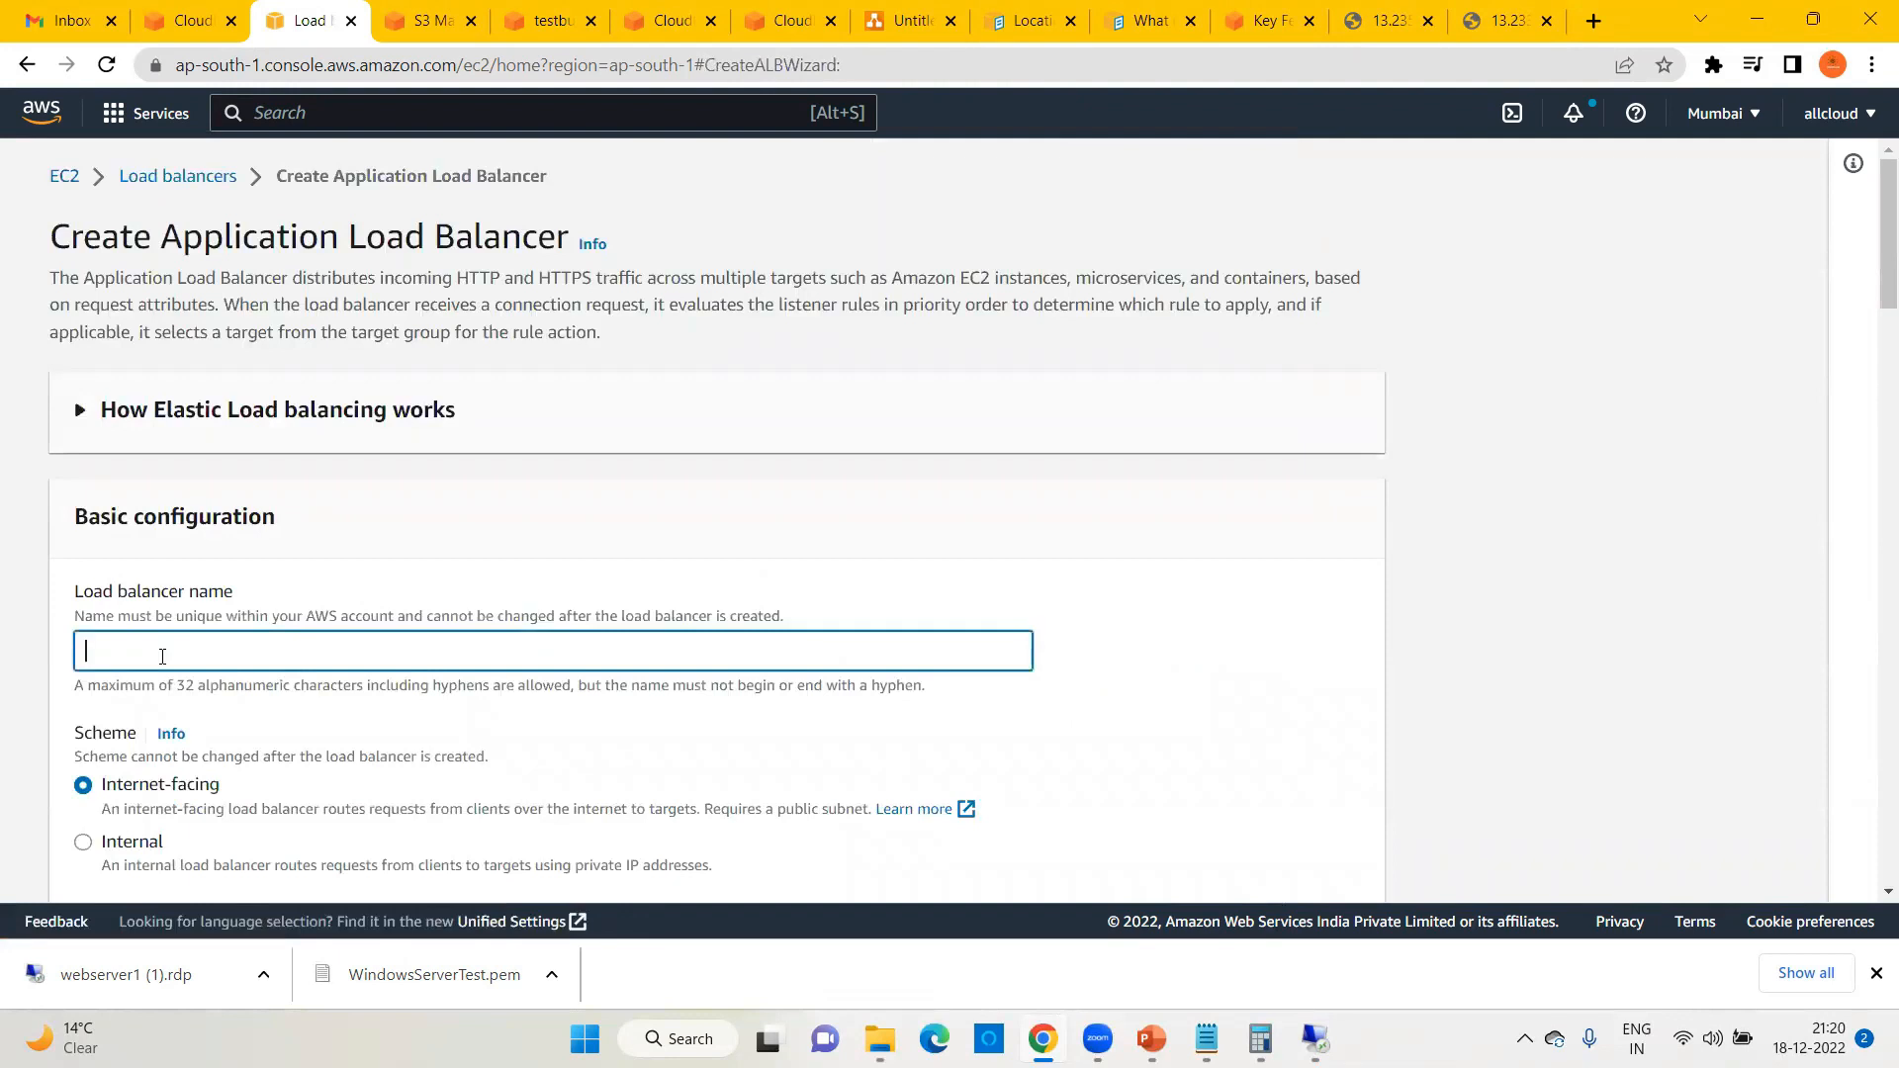
{"action": "type", "text": "albcloudfront"}
{"action": "scroll", "coordinate": [391, 648], "scroll_direction": "down", "scroll_amount": 2}
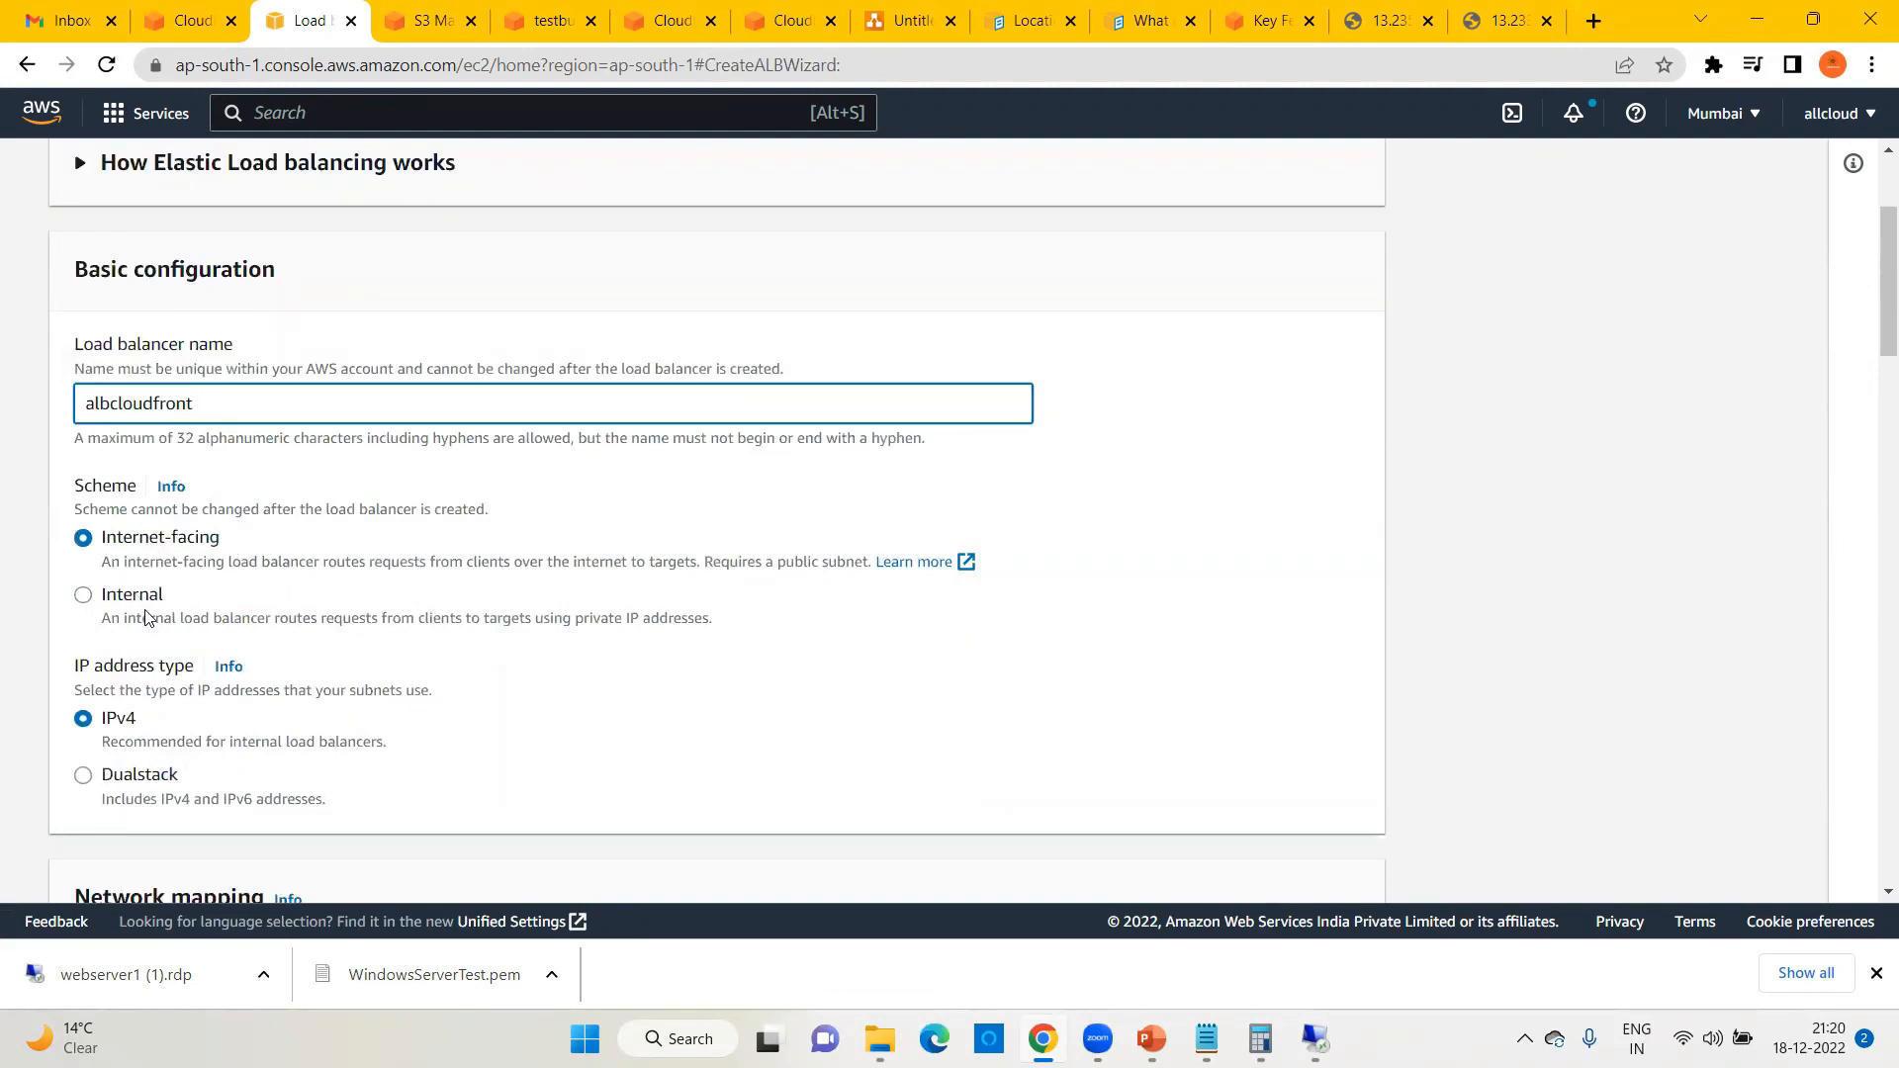
{"action": "scroll", "coordinate": [600, 704], "scroll_direction": "down", "scroll_amount": 2}
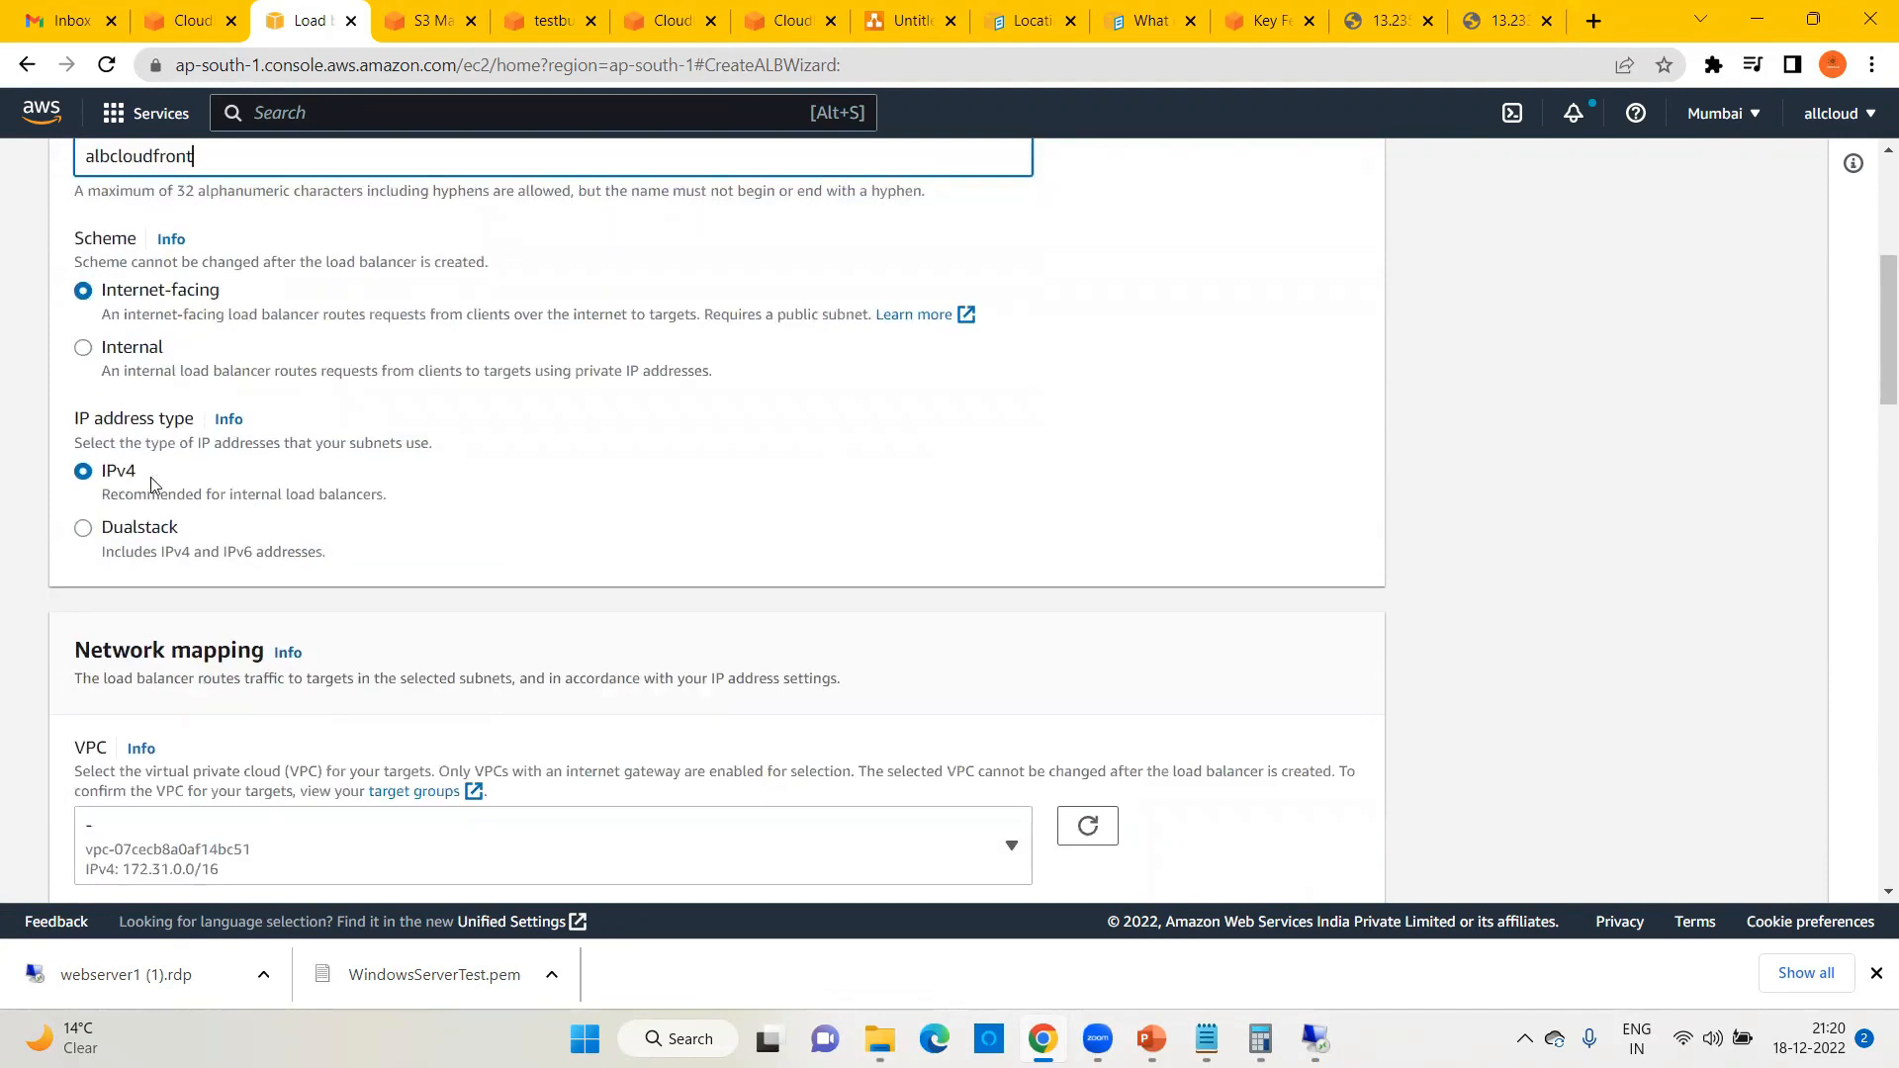
{"action": "scroll", "coordinate": [425, 649], "scroll_direction": "down", "scroll_amount": 3}
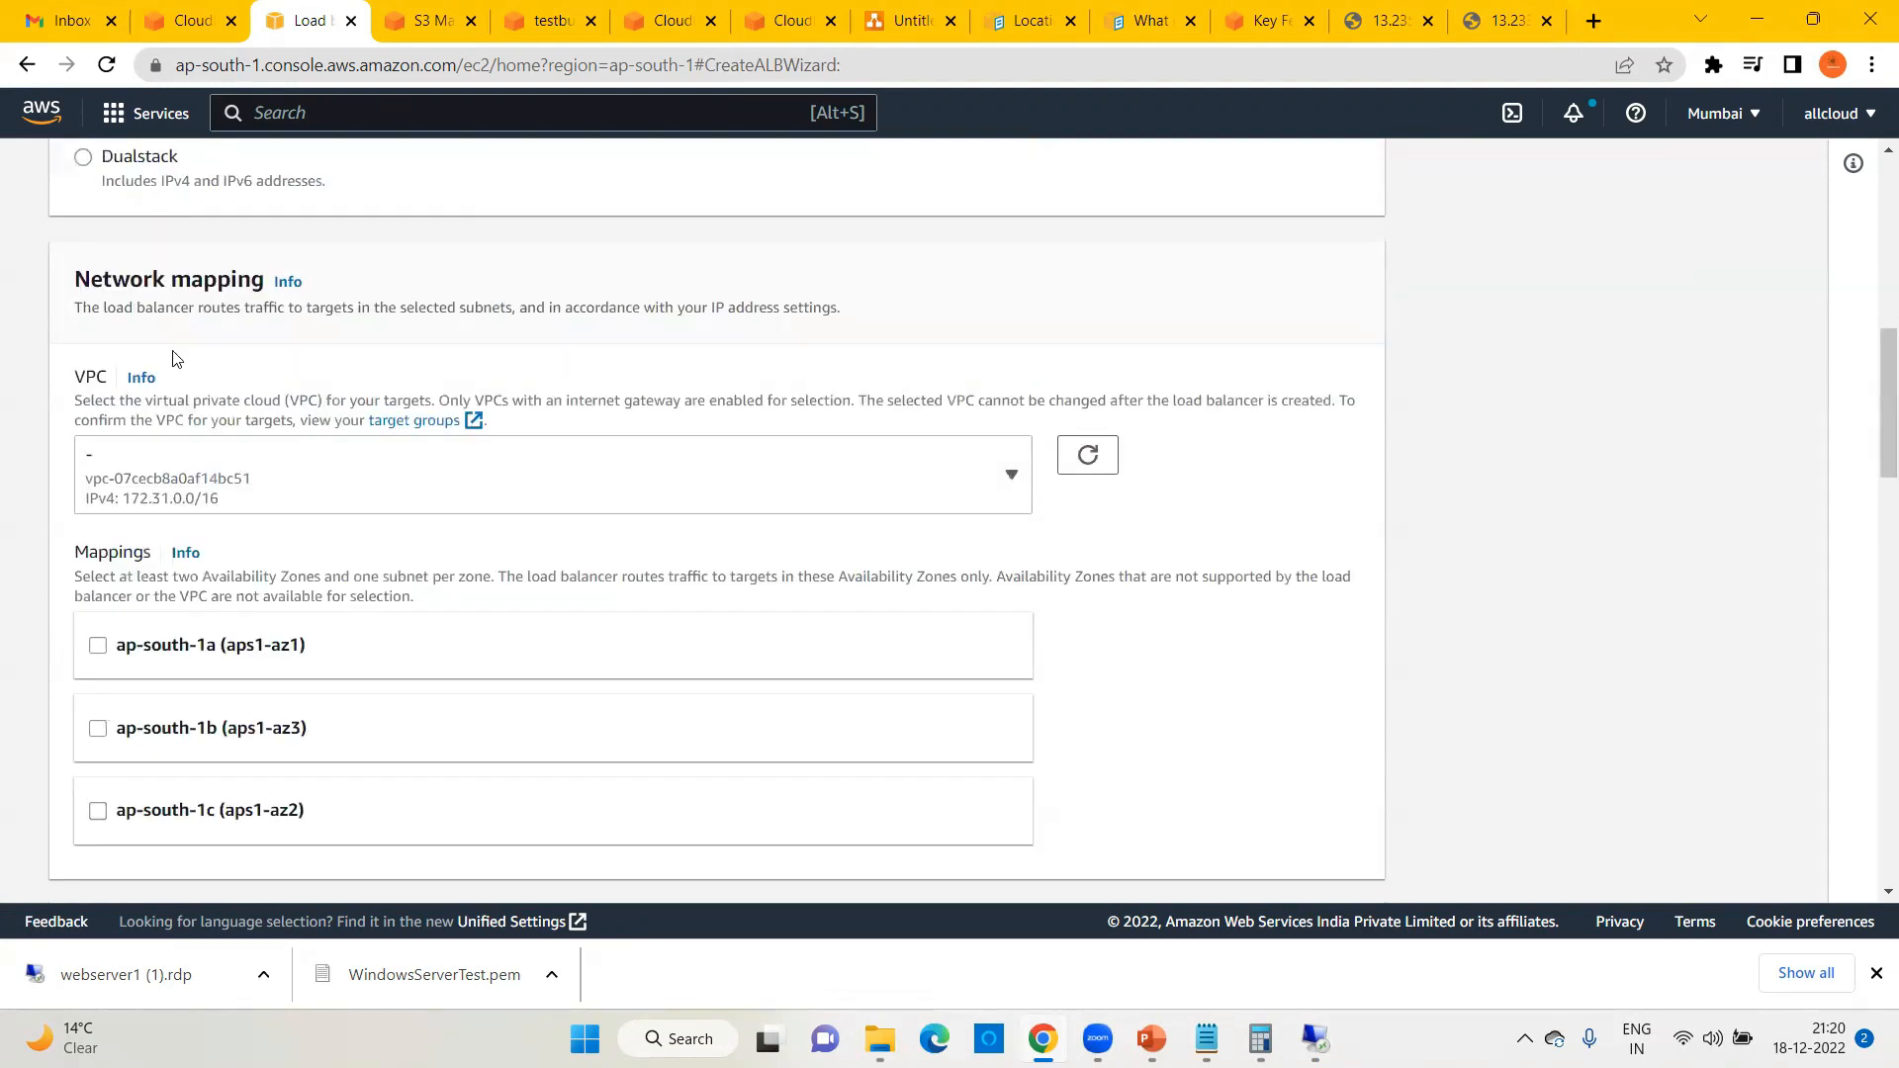
Step: Keep the default VPC and map the load balancer to availability zones ap-south-1a, ap-south-1b and ap-south-1c
{"action": "left_click", "coordinate": [343, 479]}
{"action": "left_click", "coordinate": [180, 571]}
{"action": "scroll", "coordinate": [386, 589], "scroll_direction": "down", "scroll_amount": 1}
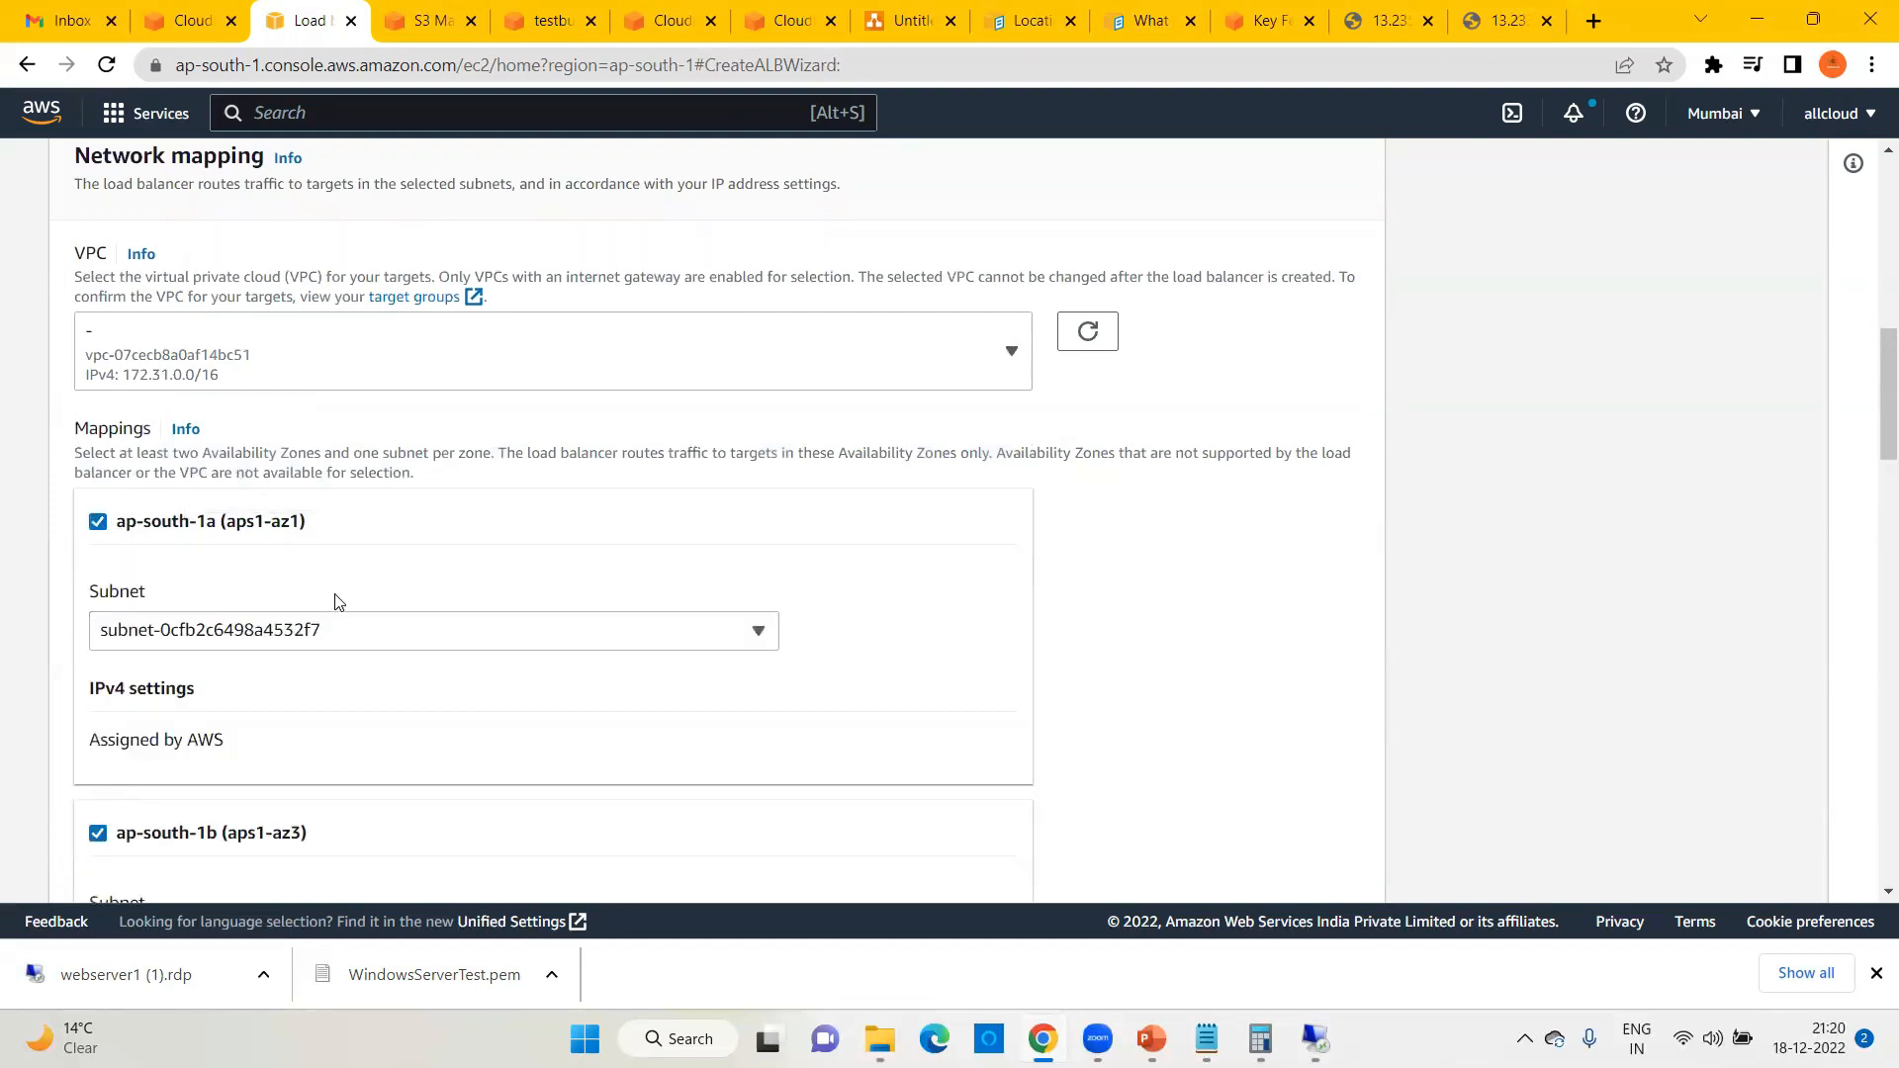
{"action": "scroll", "coordinate": [336, 602], "scroll_direction": "down", "scroll_amount": 5}
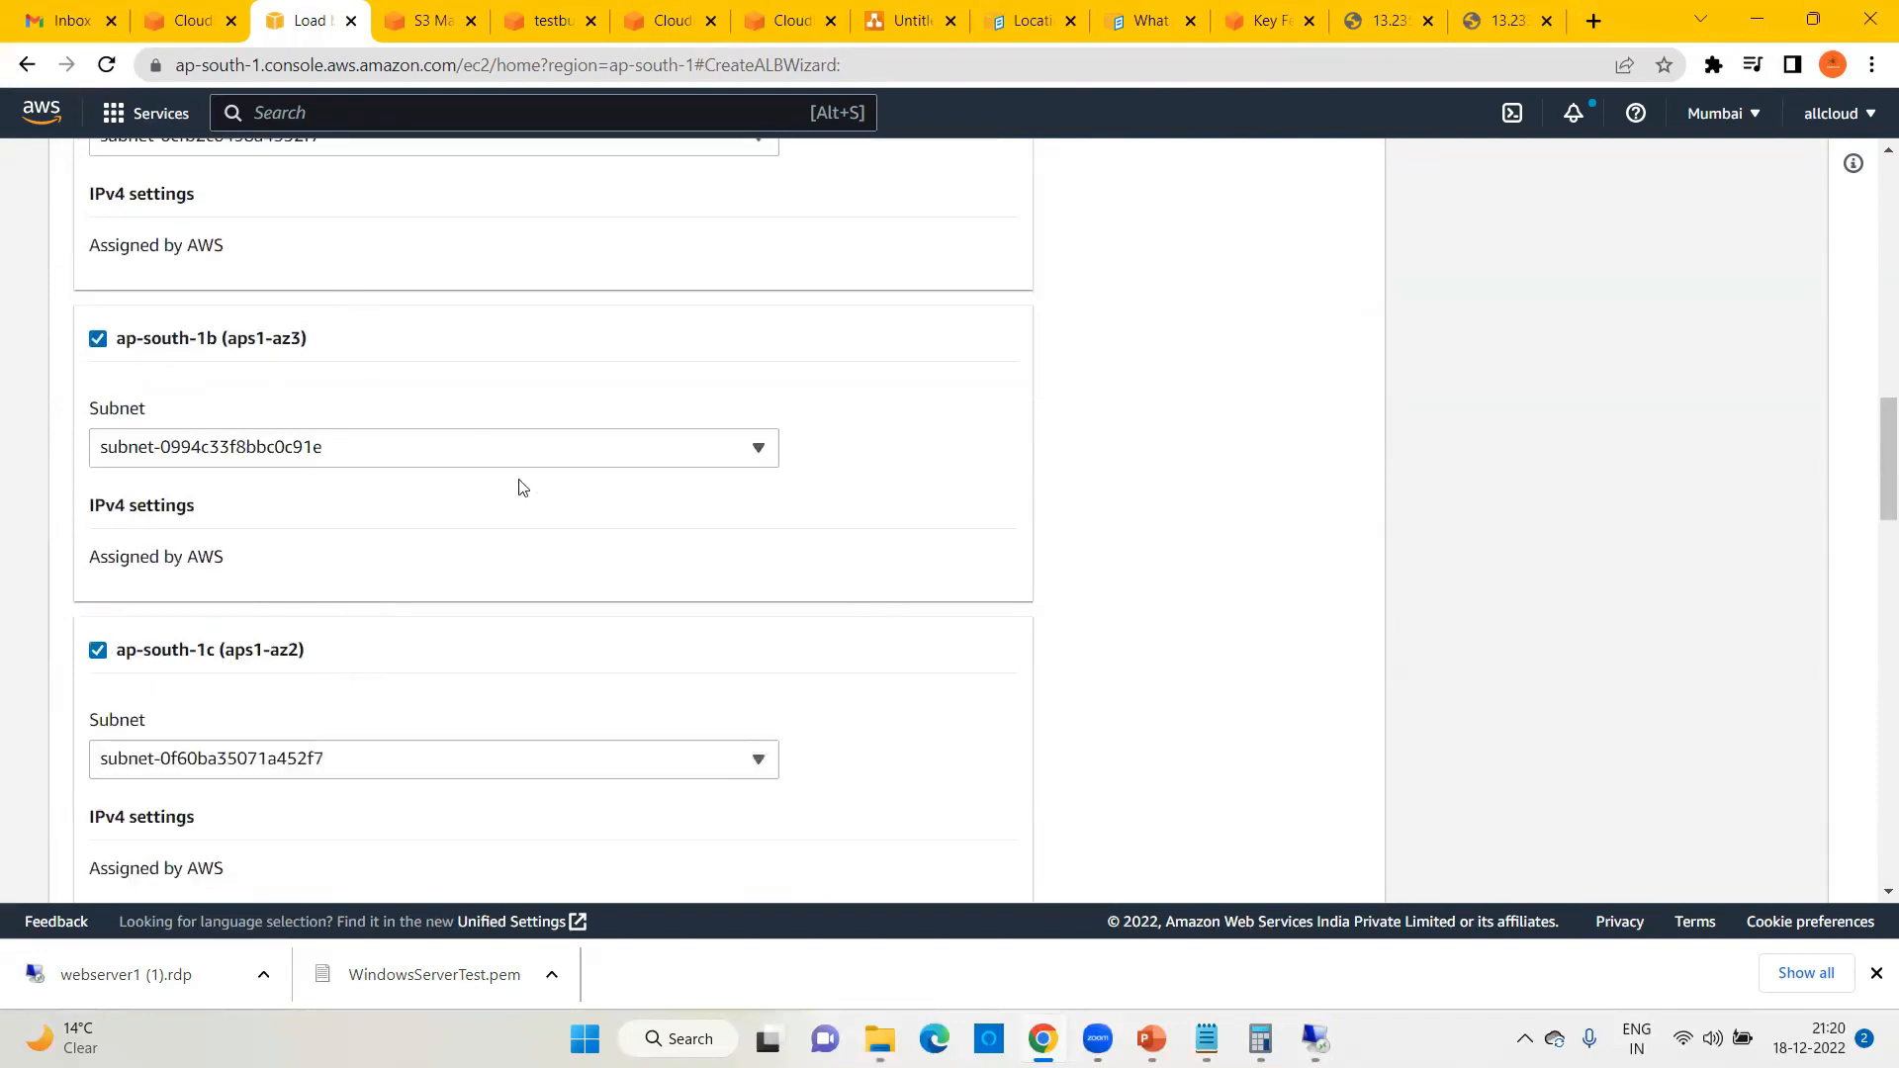
Step: Start a new security group for the load balancer, named albcloudfrontsg with the description "80 is allowed"
{"action": "scroll", "coordinate": [517, 484], "scroll_direction": "down", "scroll_amount": 7}
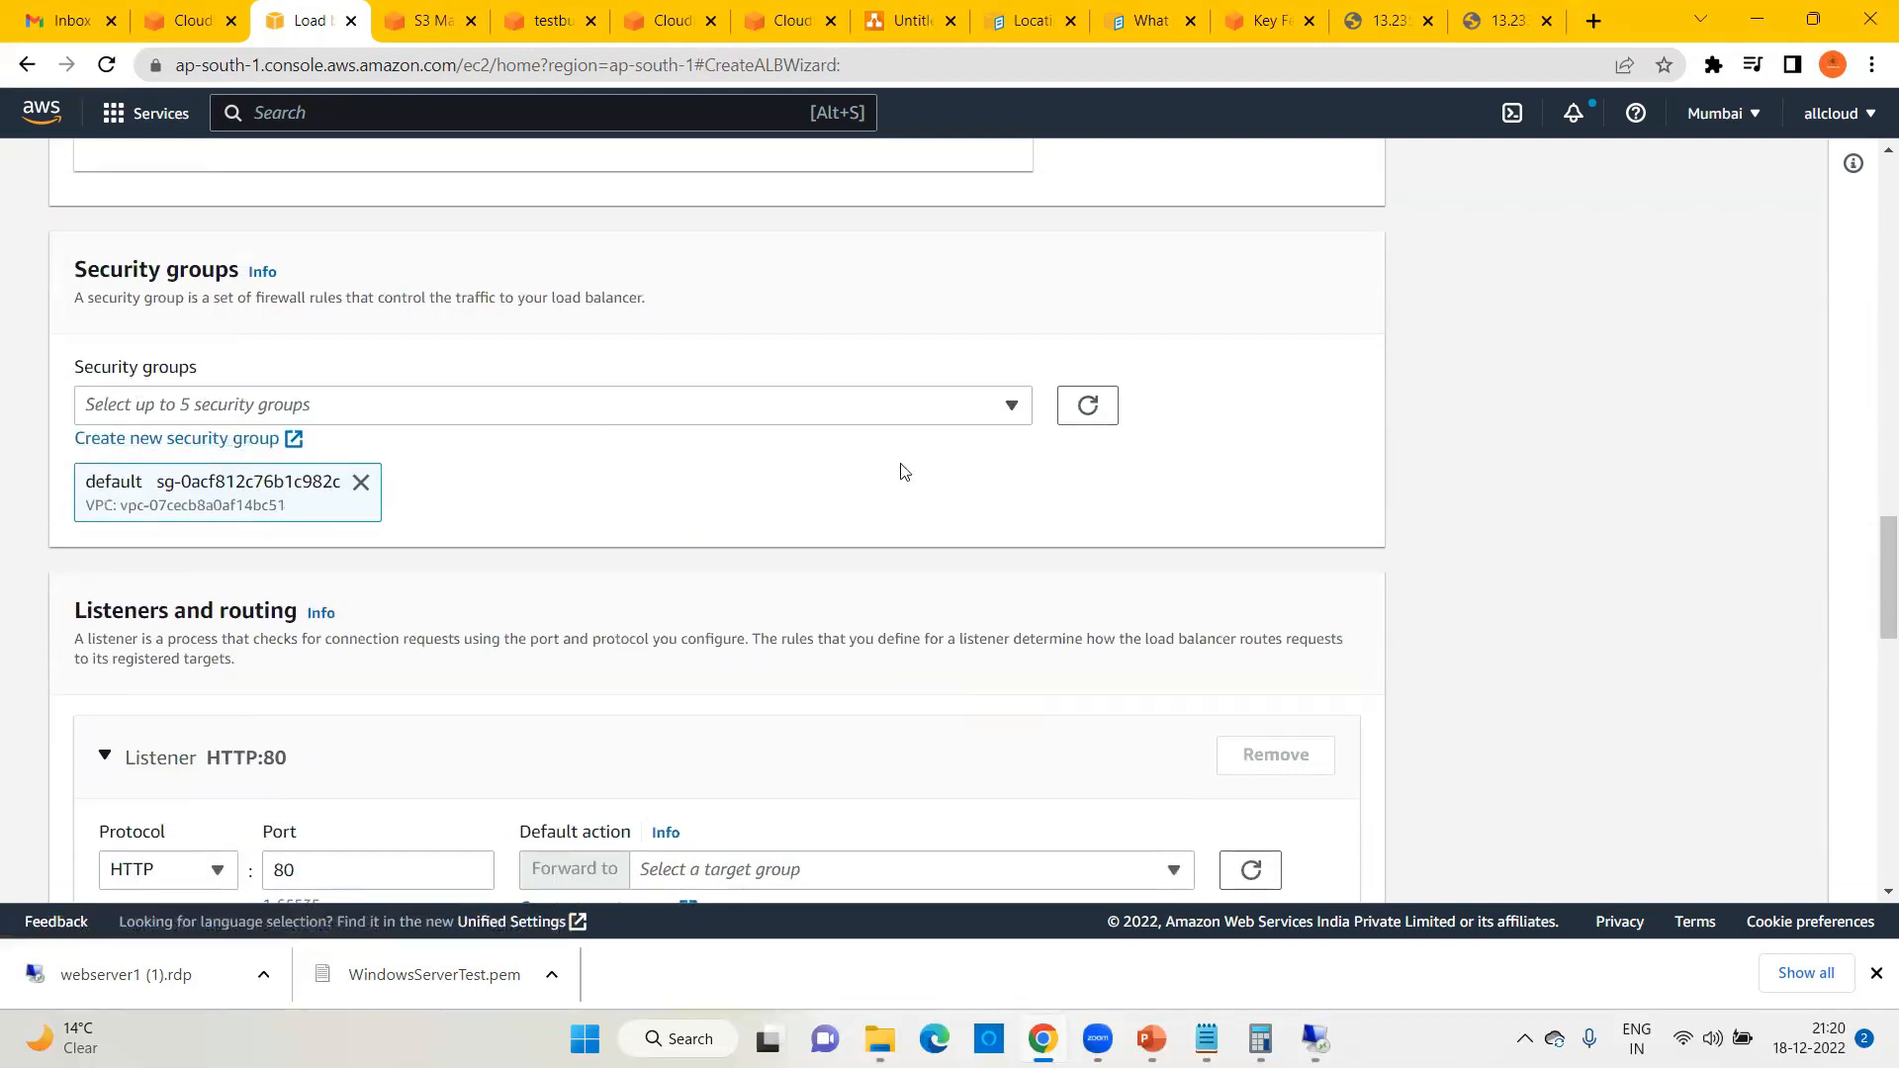
{"action": "scroll", "coordinate": [899, 471], "scroll_direction": "up", "scroll_amount": 1}
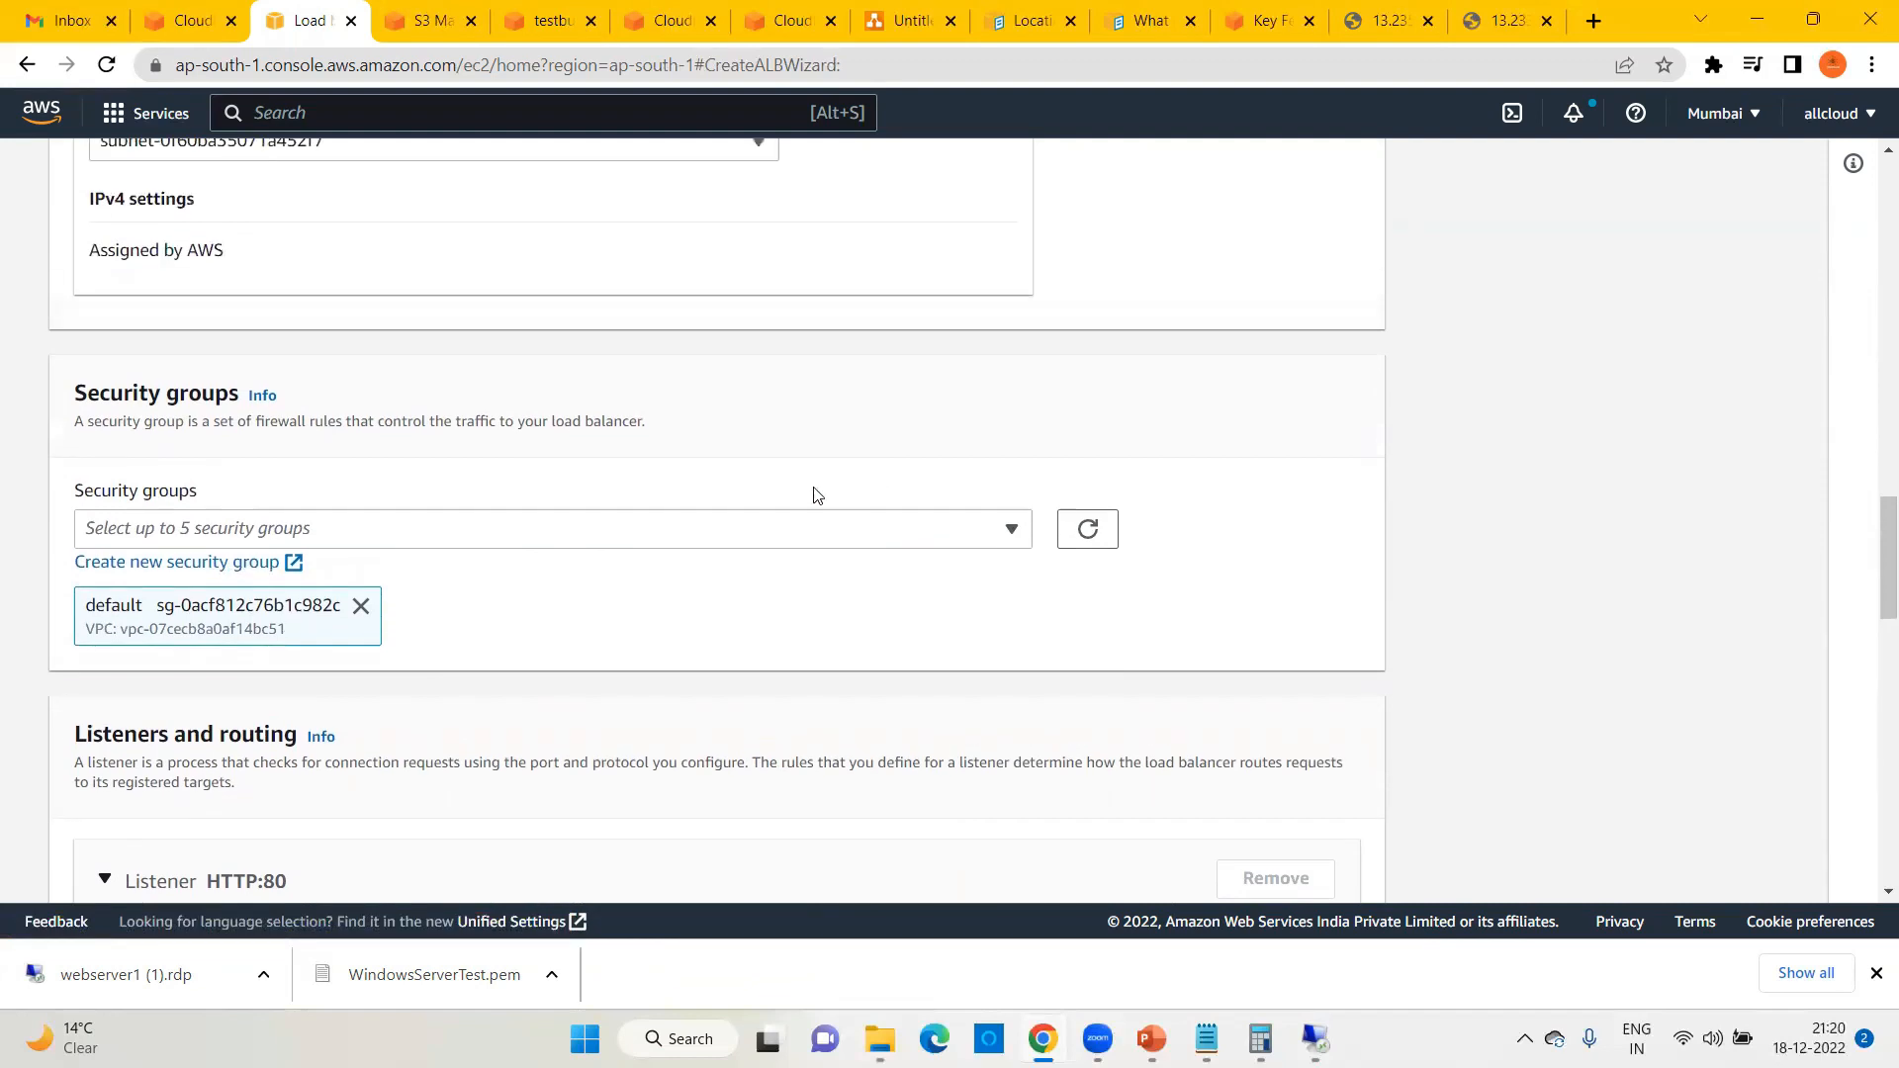
{"action": "left_click", "coordinate": [166, 564]}
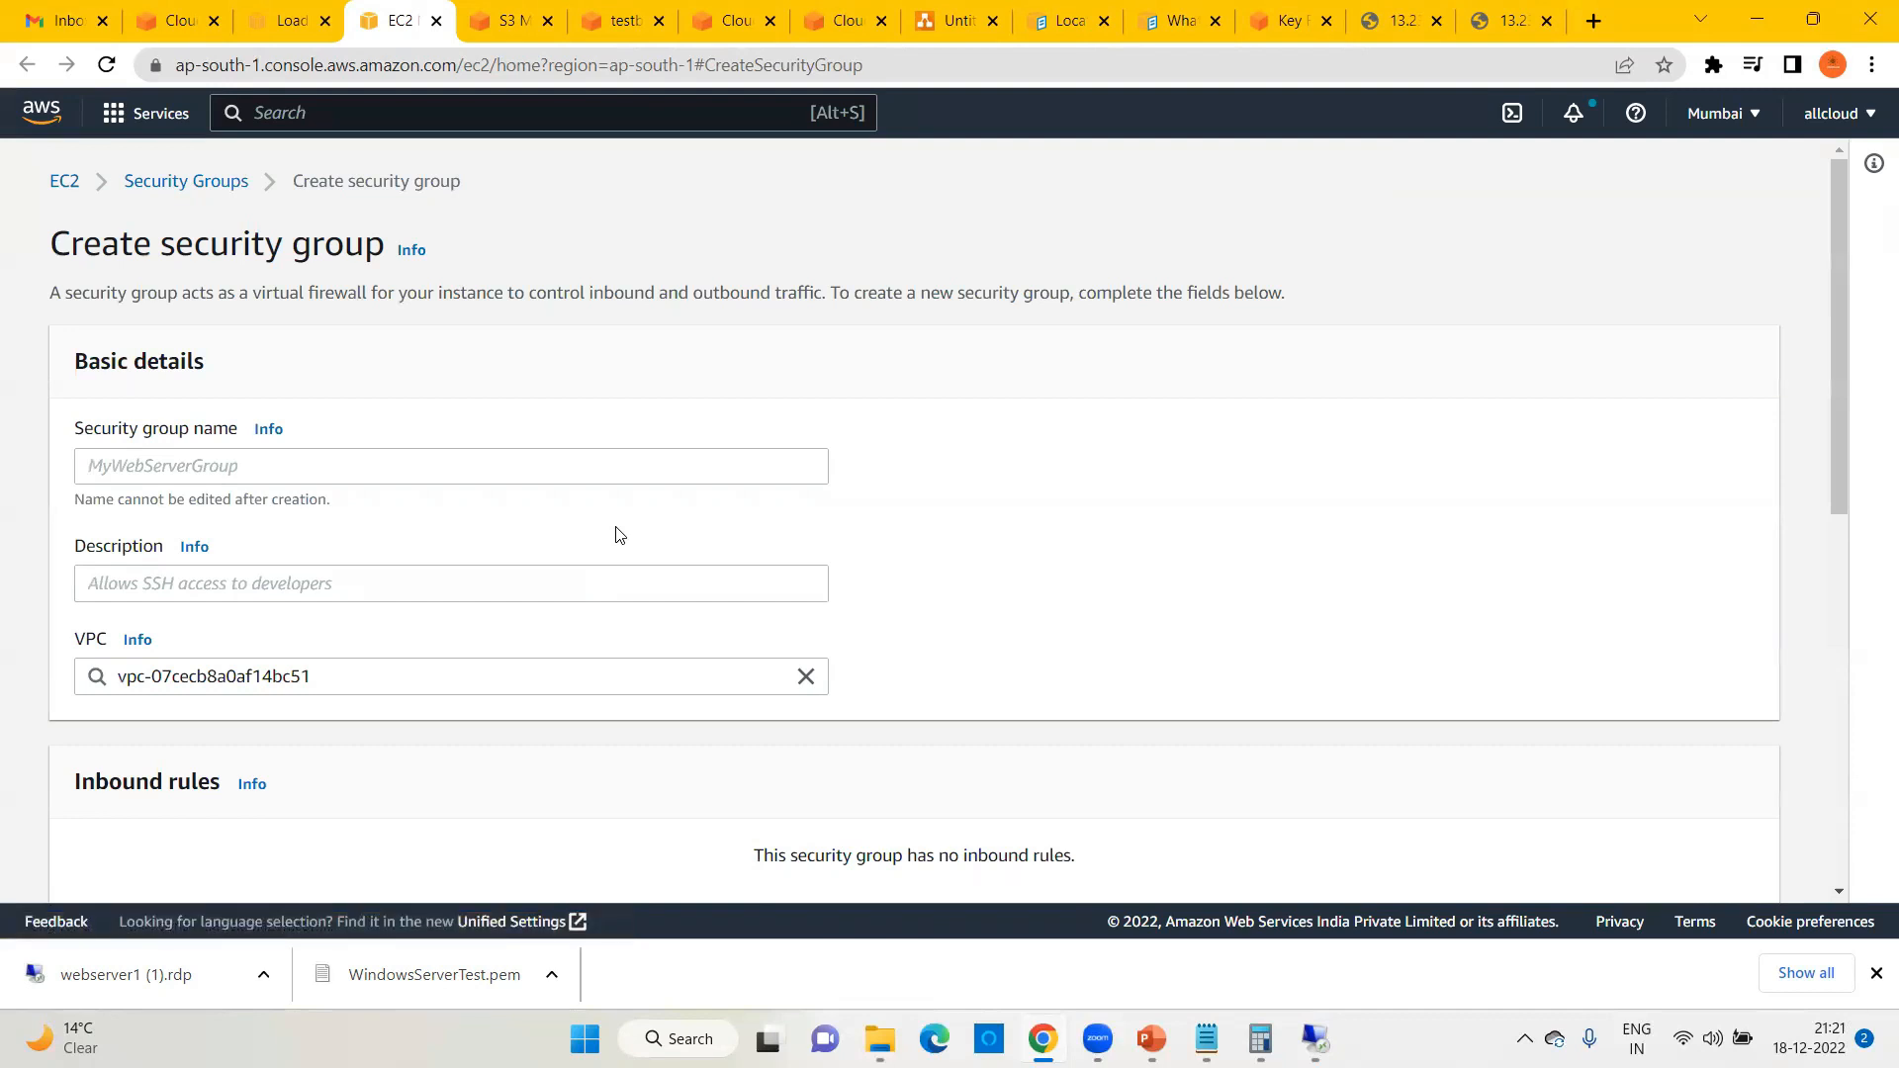
{"action": "left_click", "coordinate": [232, 465]}
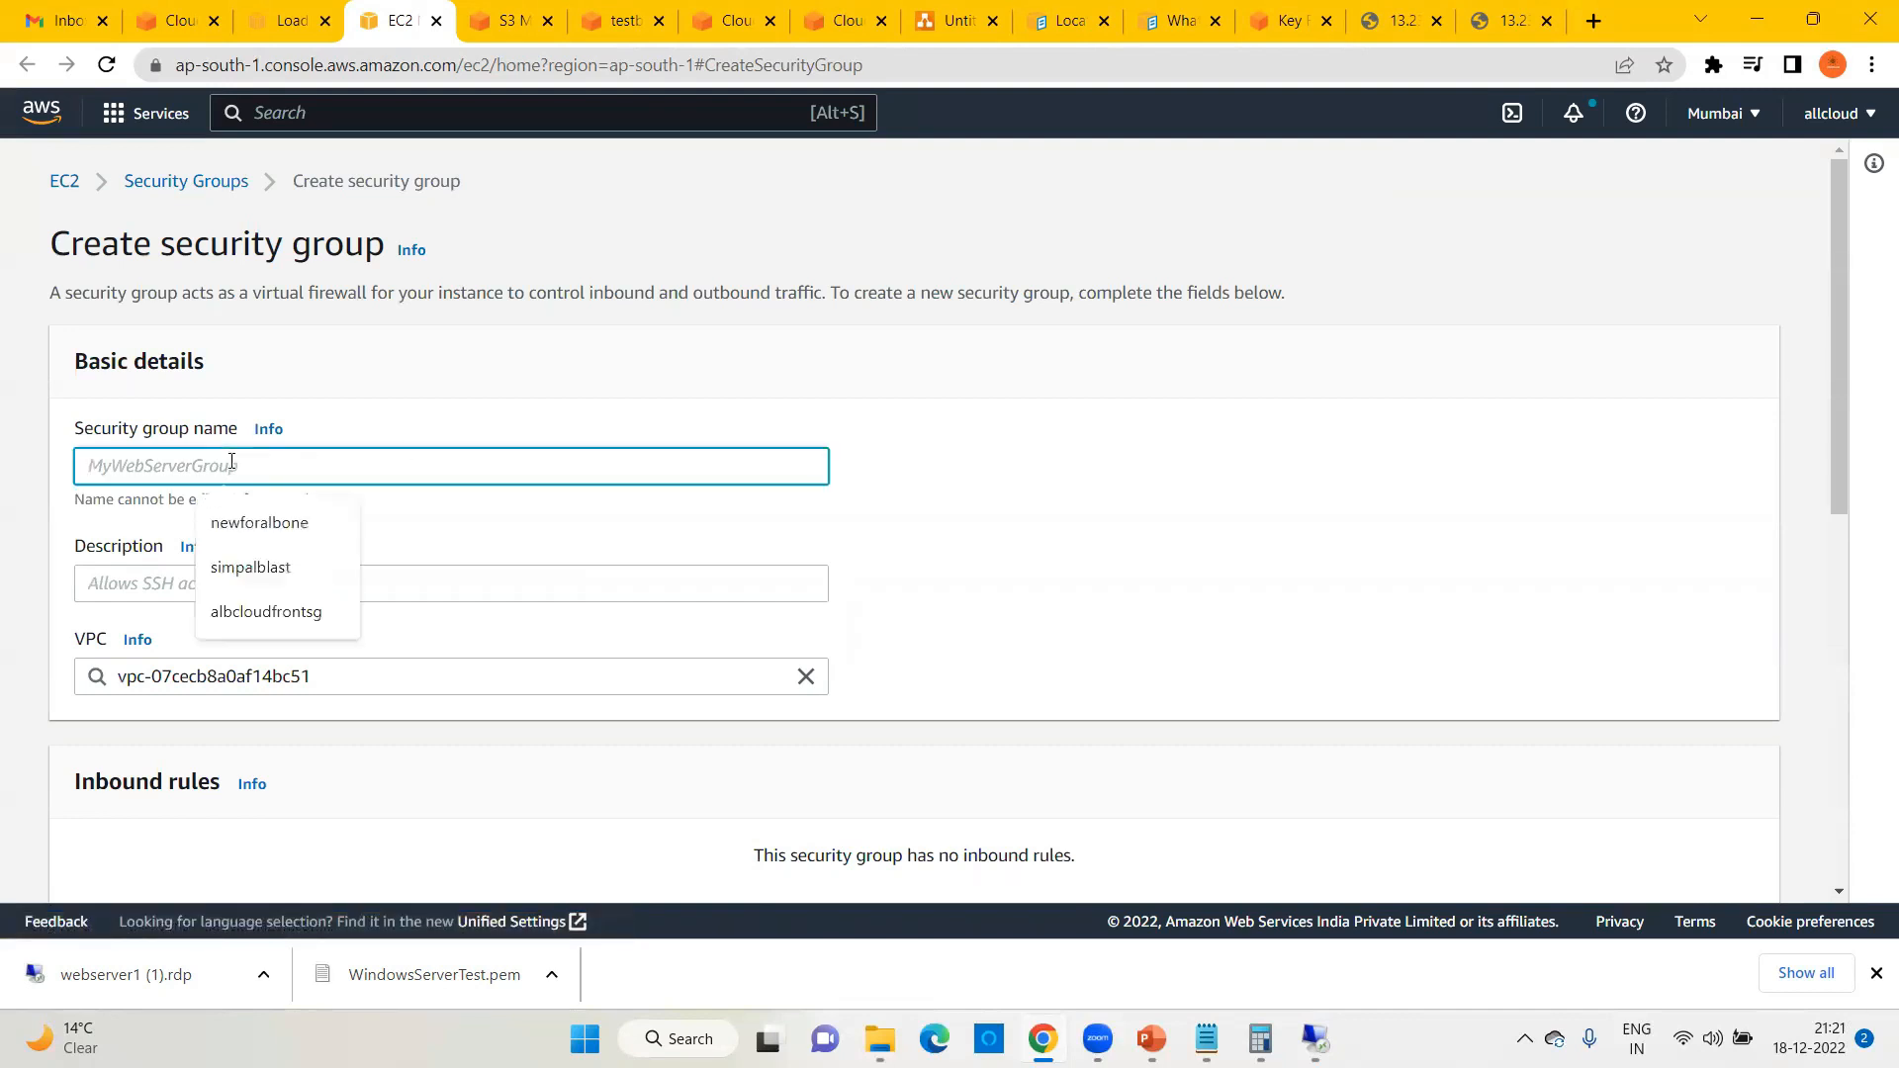
{"action": "type", "text": "albdc"}
{"action": "key", "text": "BackSpace"}
{"action": "key", "text": "BackSpace"}
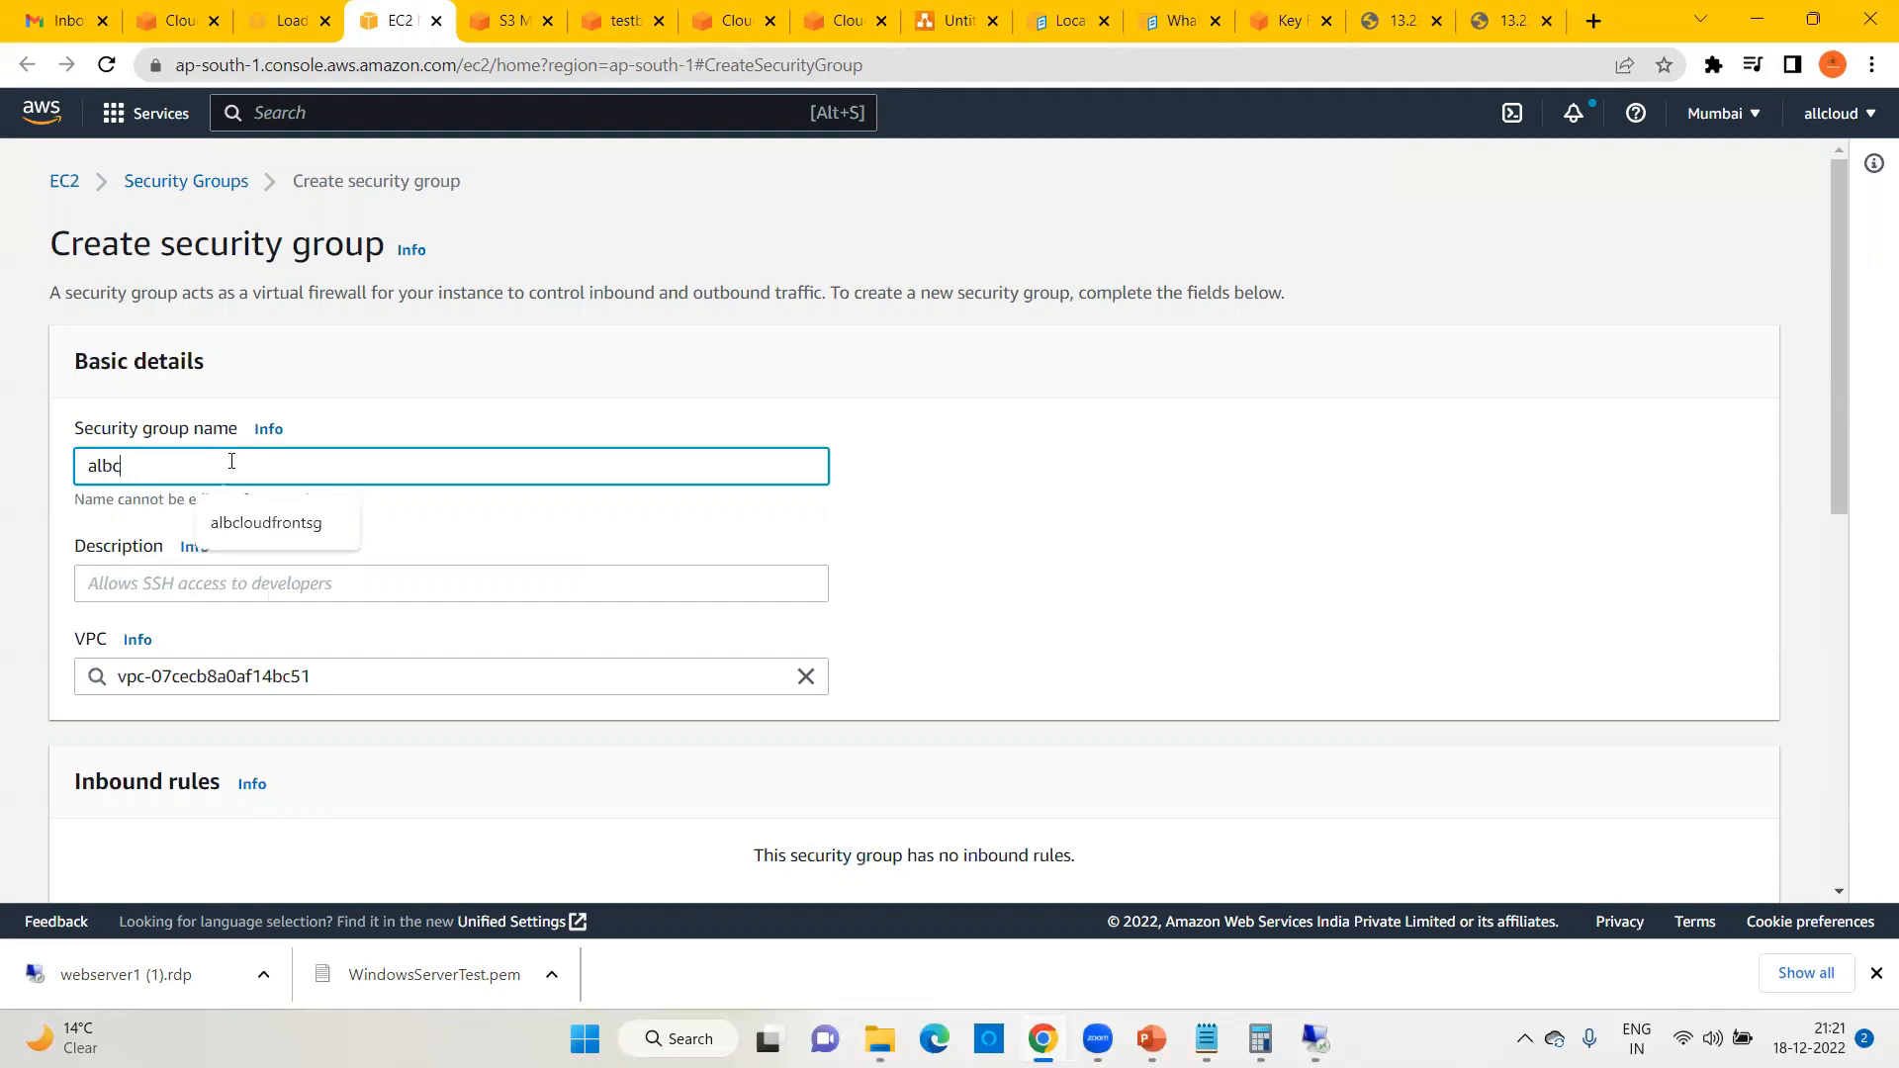
{"action": "type", "text": "cloudfrontsg"}
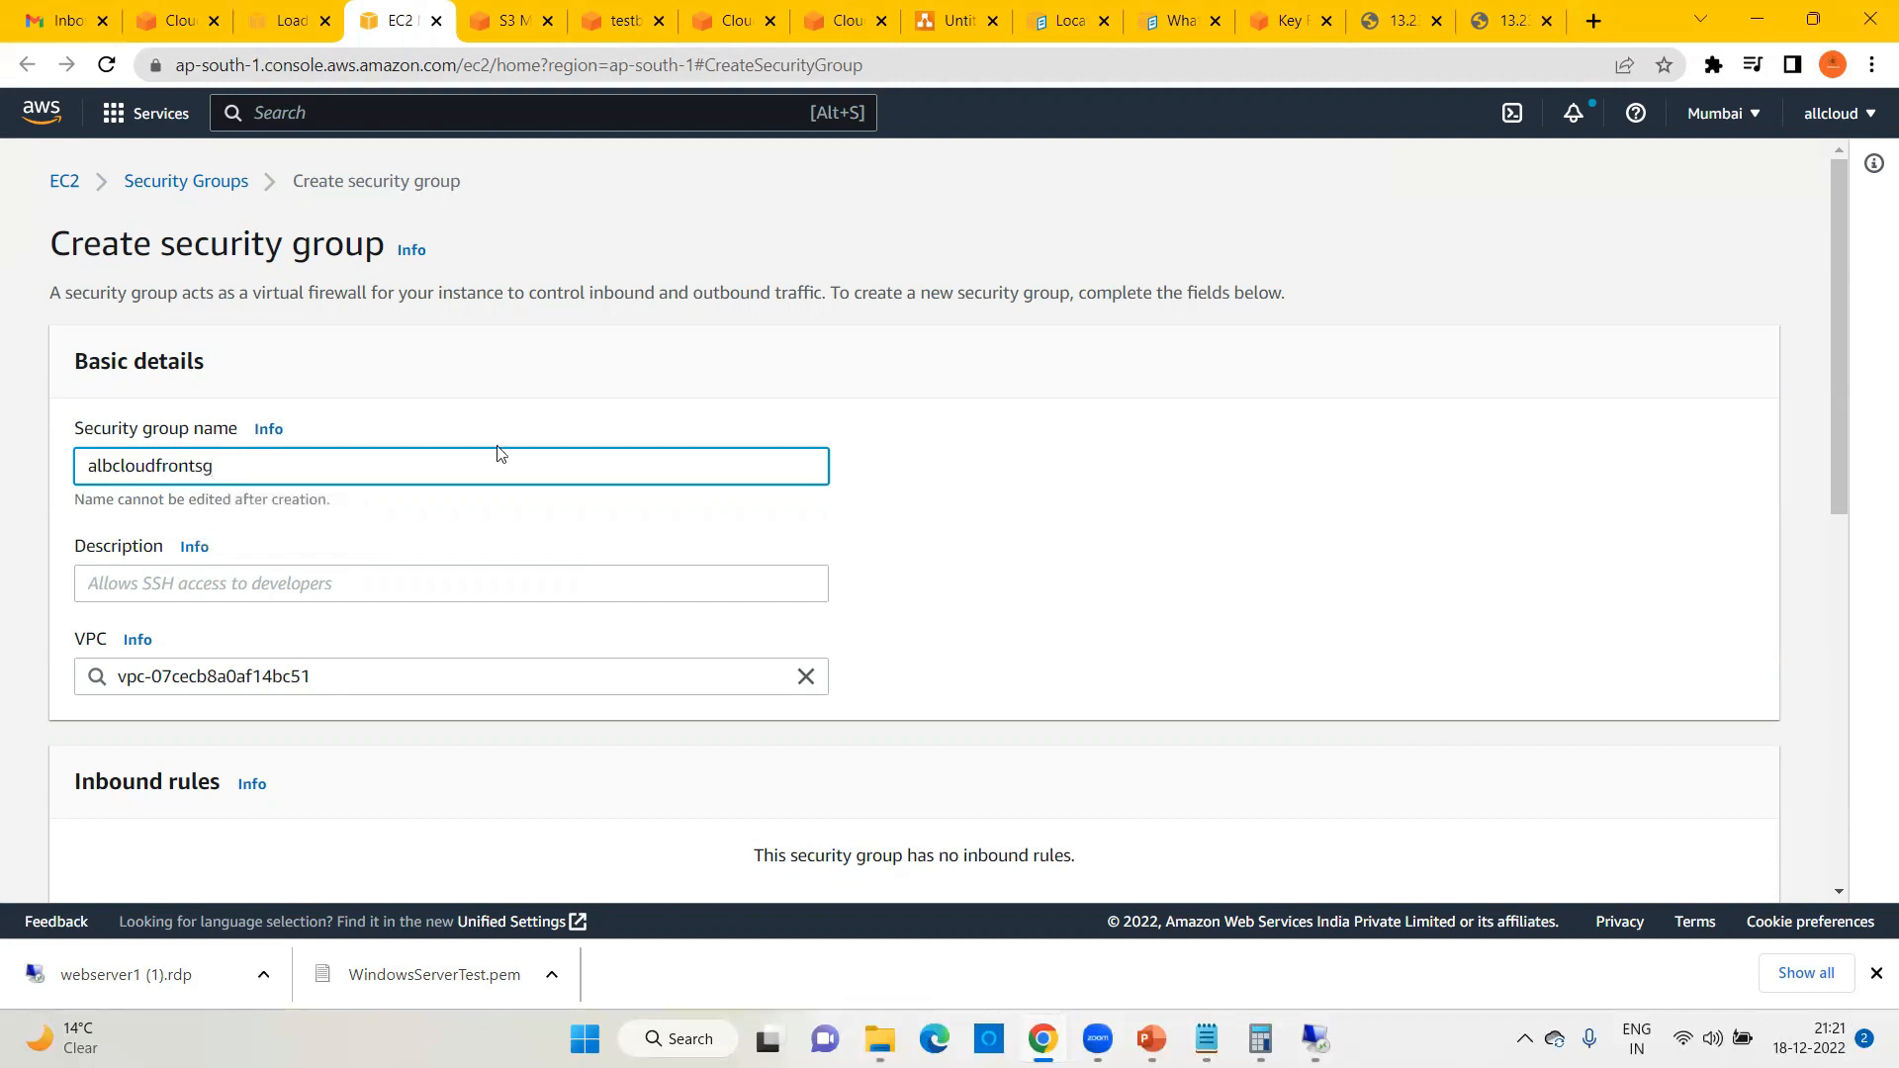
{"action": "scroll", "coordinate": [484, 457], "scroll_direction": "down", "scroll_amount": 3}
{"action": "left_click", "coordinate": [259, 342]}
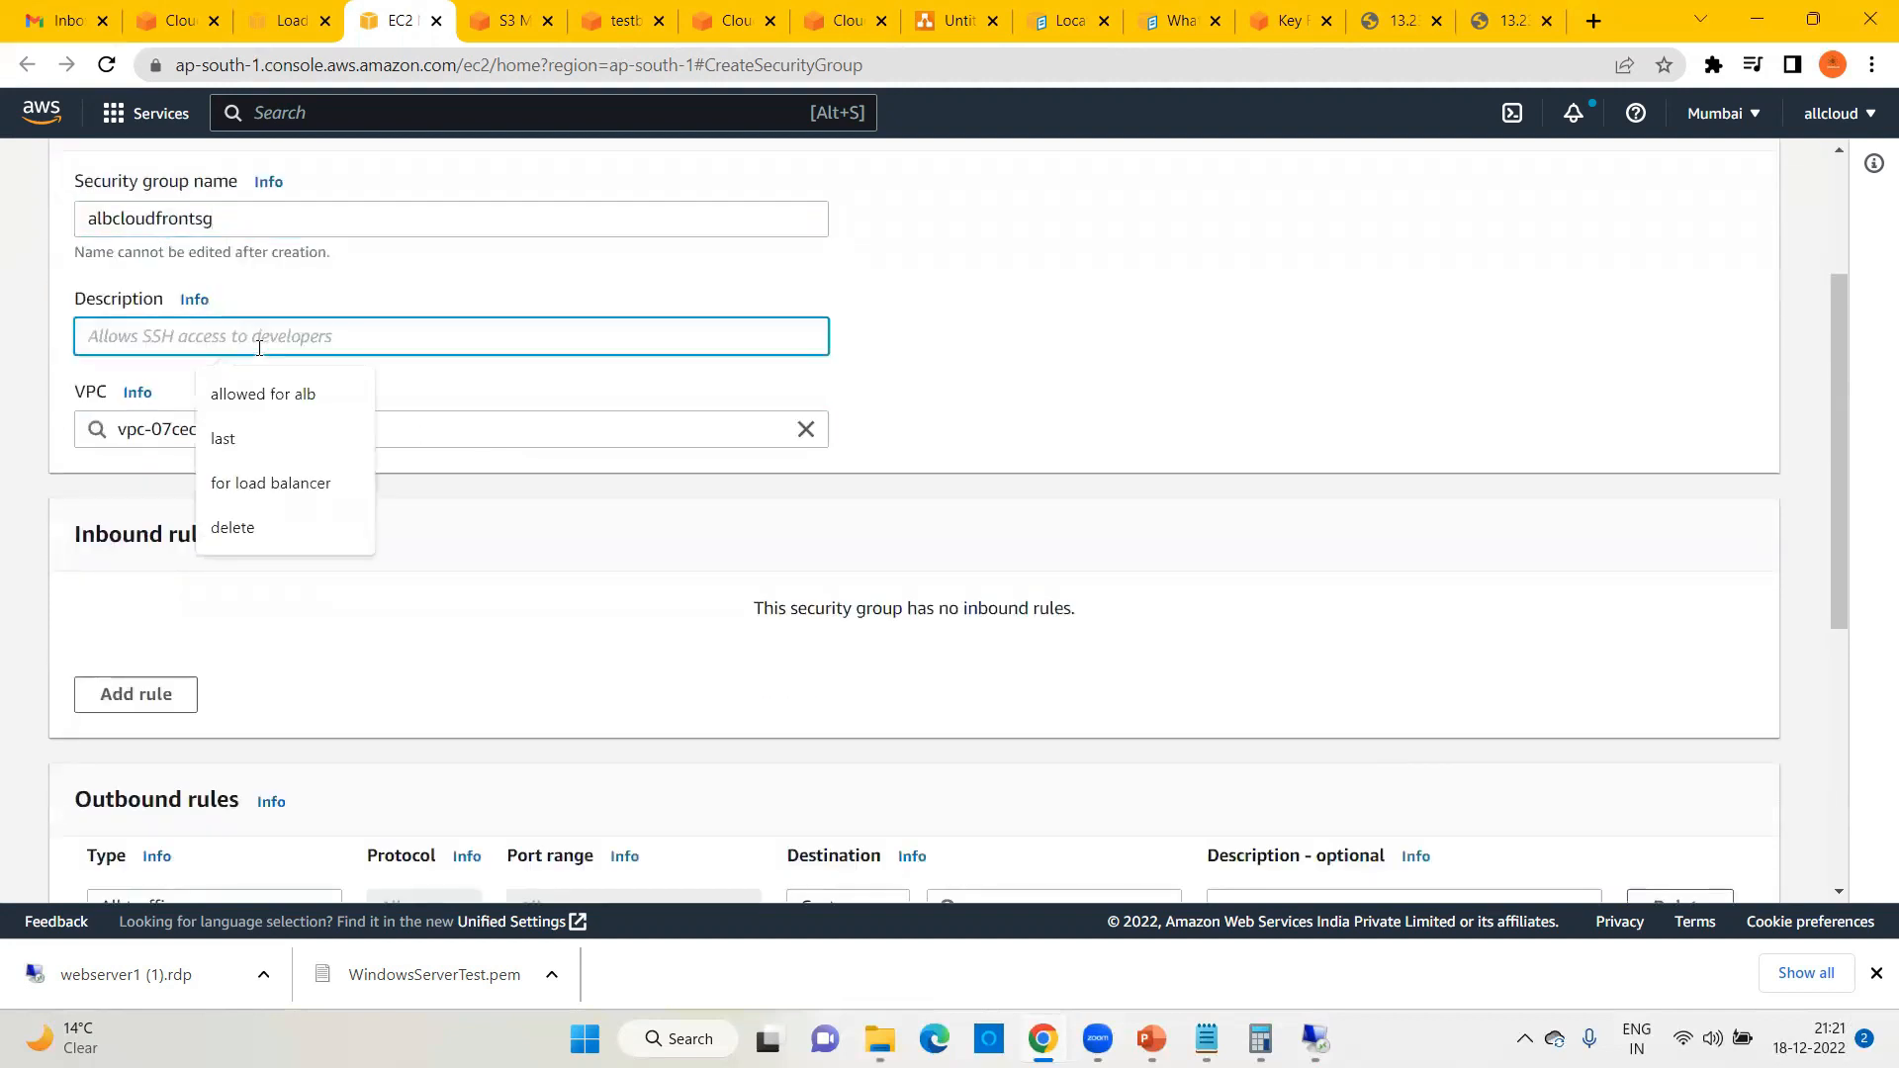
{"action": "type", "text": "80 is allowed"}
Step: Add an inbound HTTP rule to the security group with source 0.0.0.0/0
{"action": "left_click", "coordinate": [123, 696]}
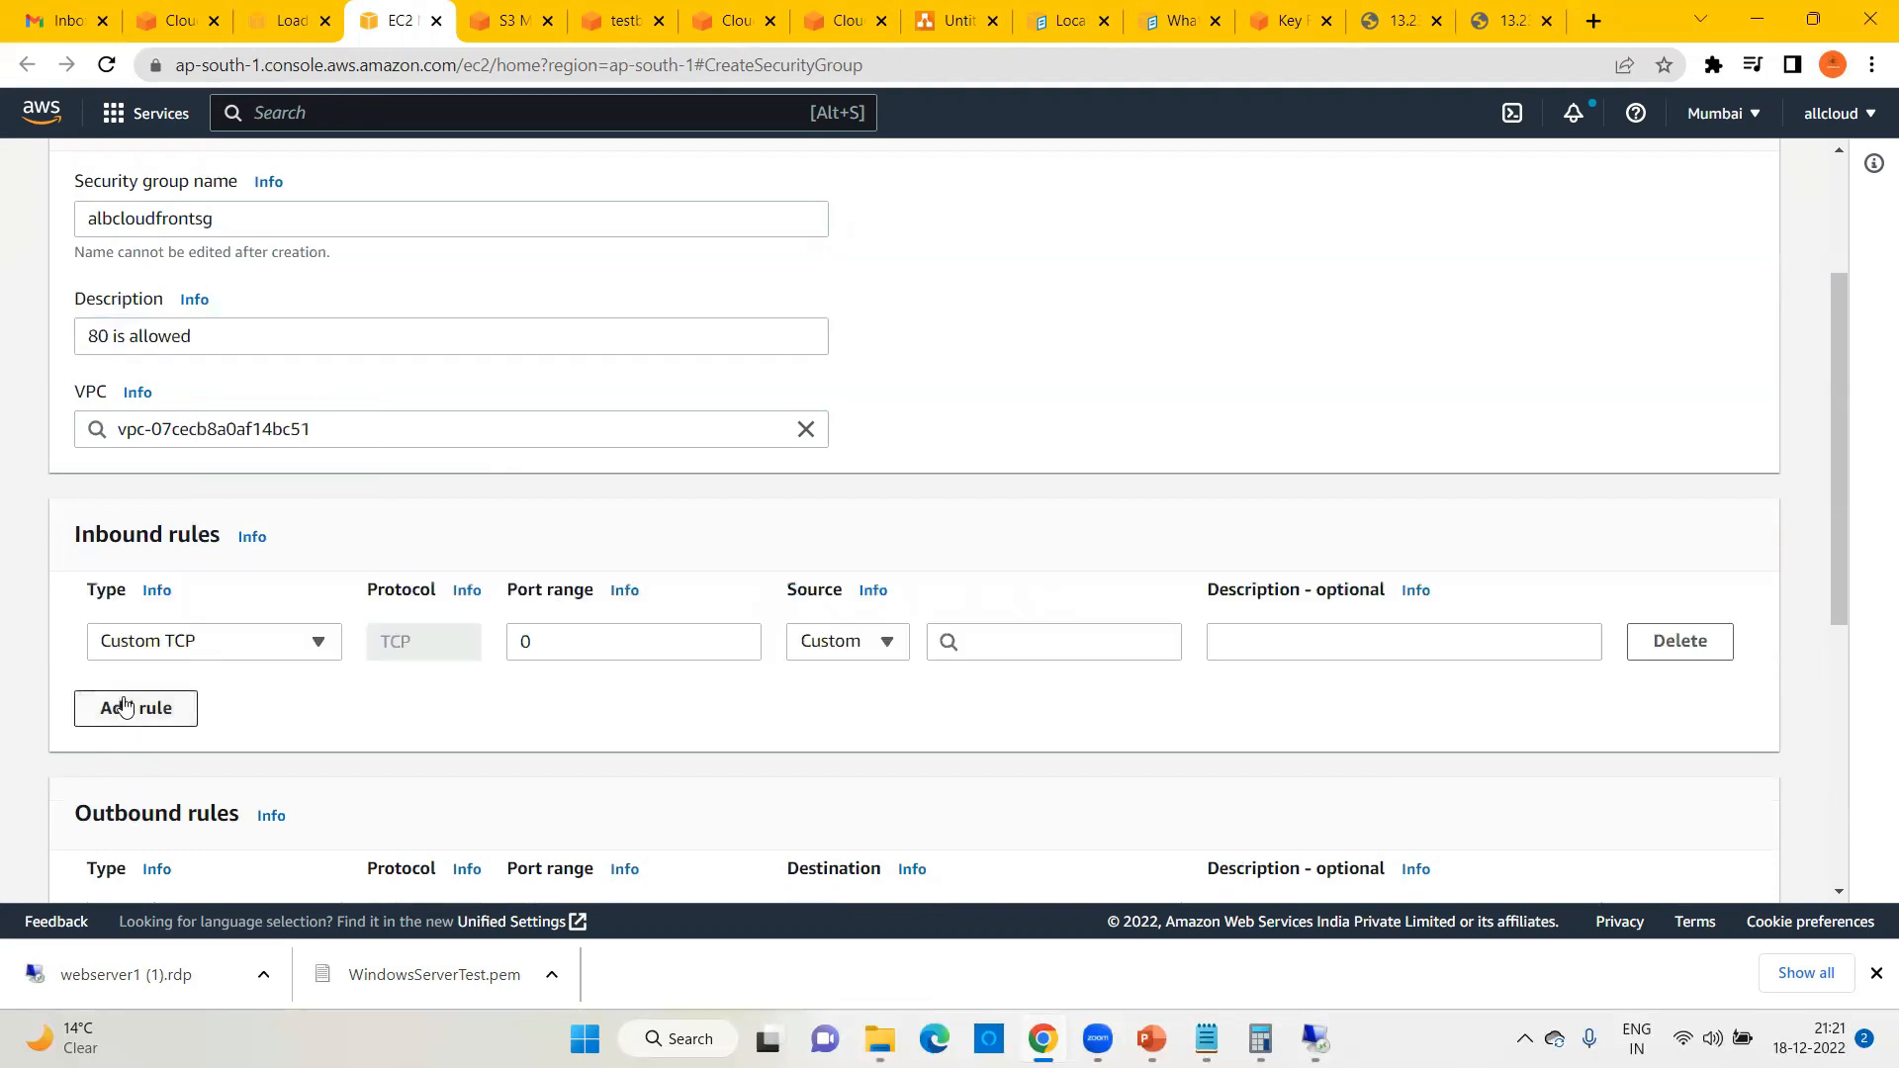
{"action": "left_click", "coordinate": [261, 648]}
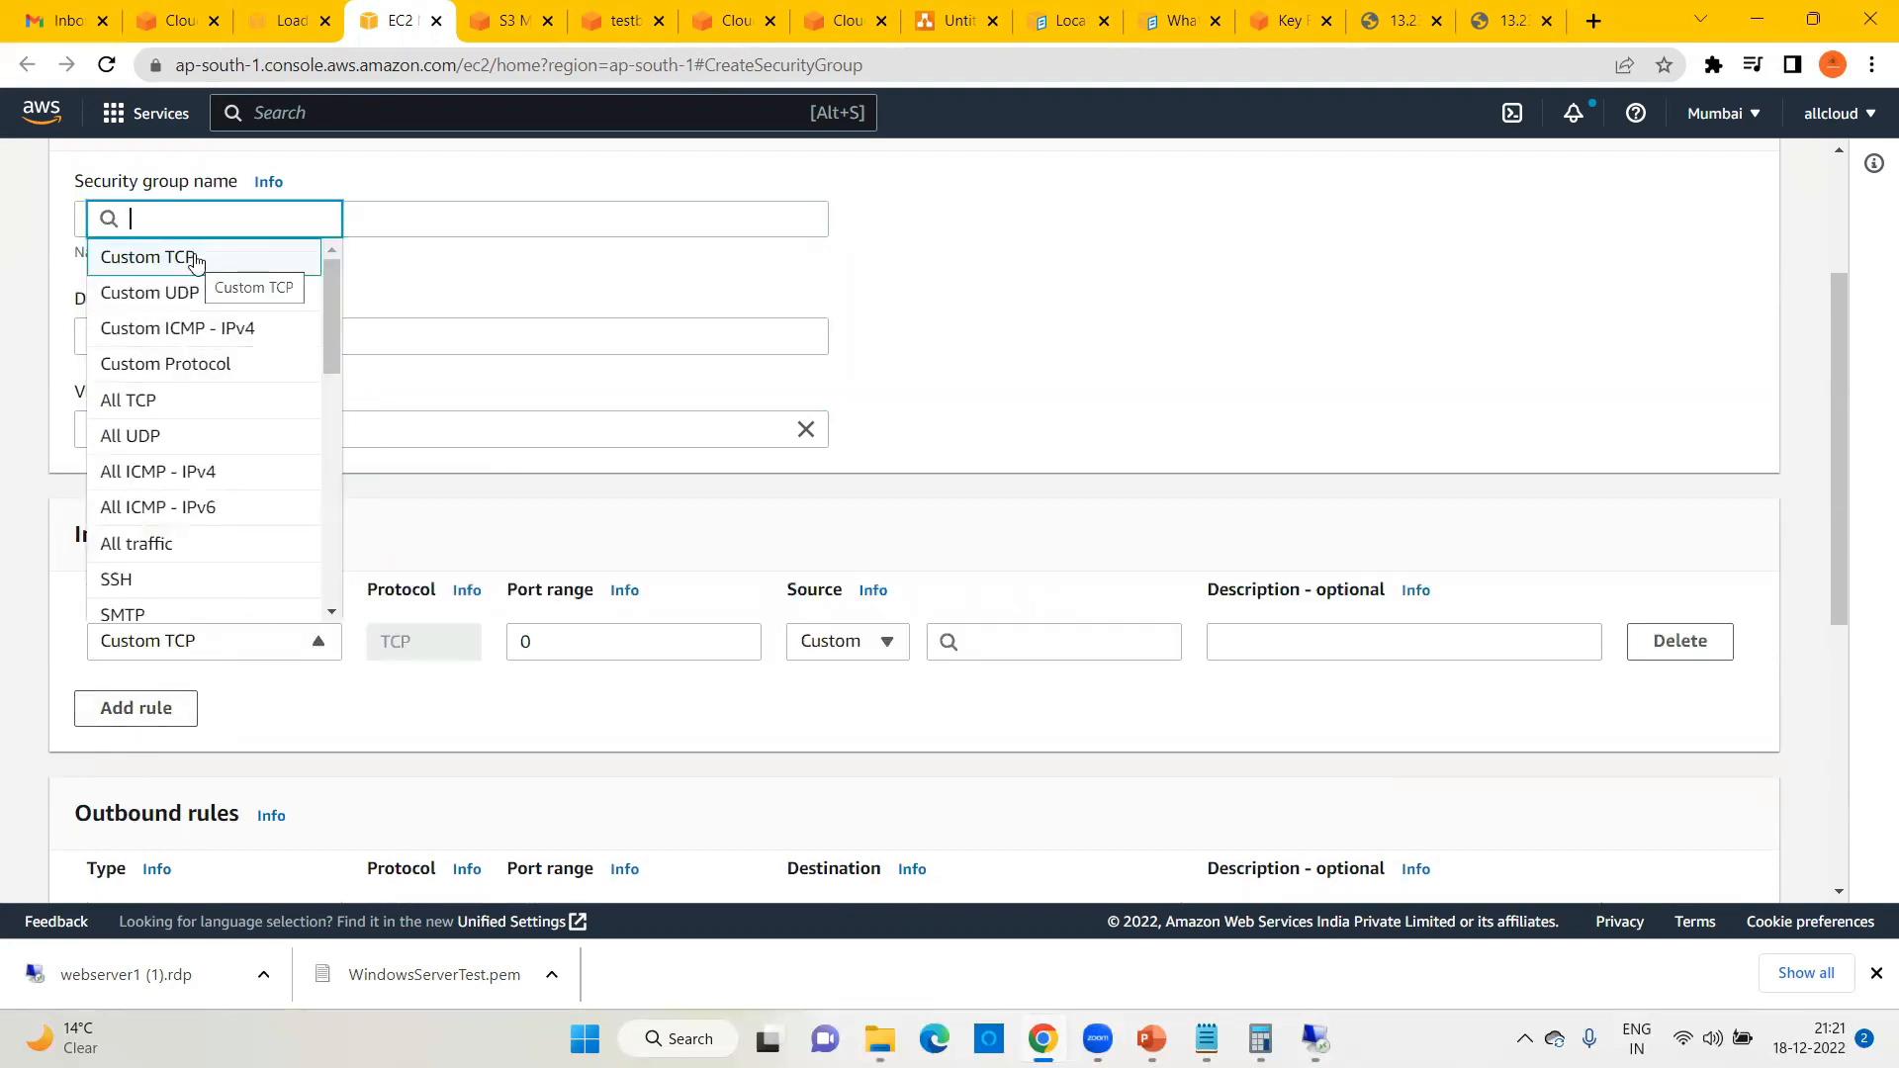
{"action": "type", "text": "htt"}
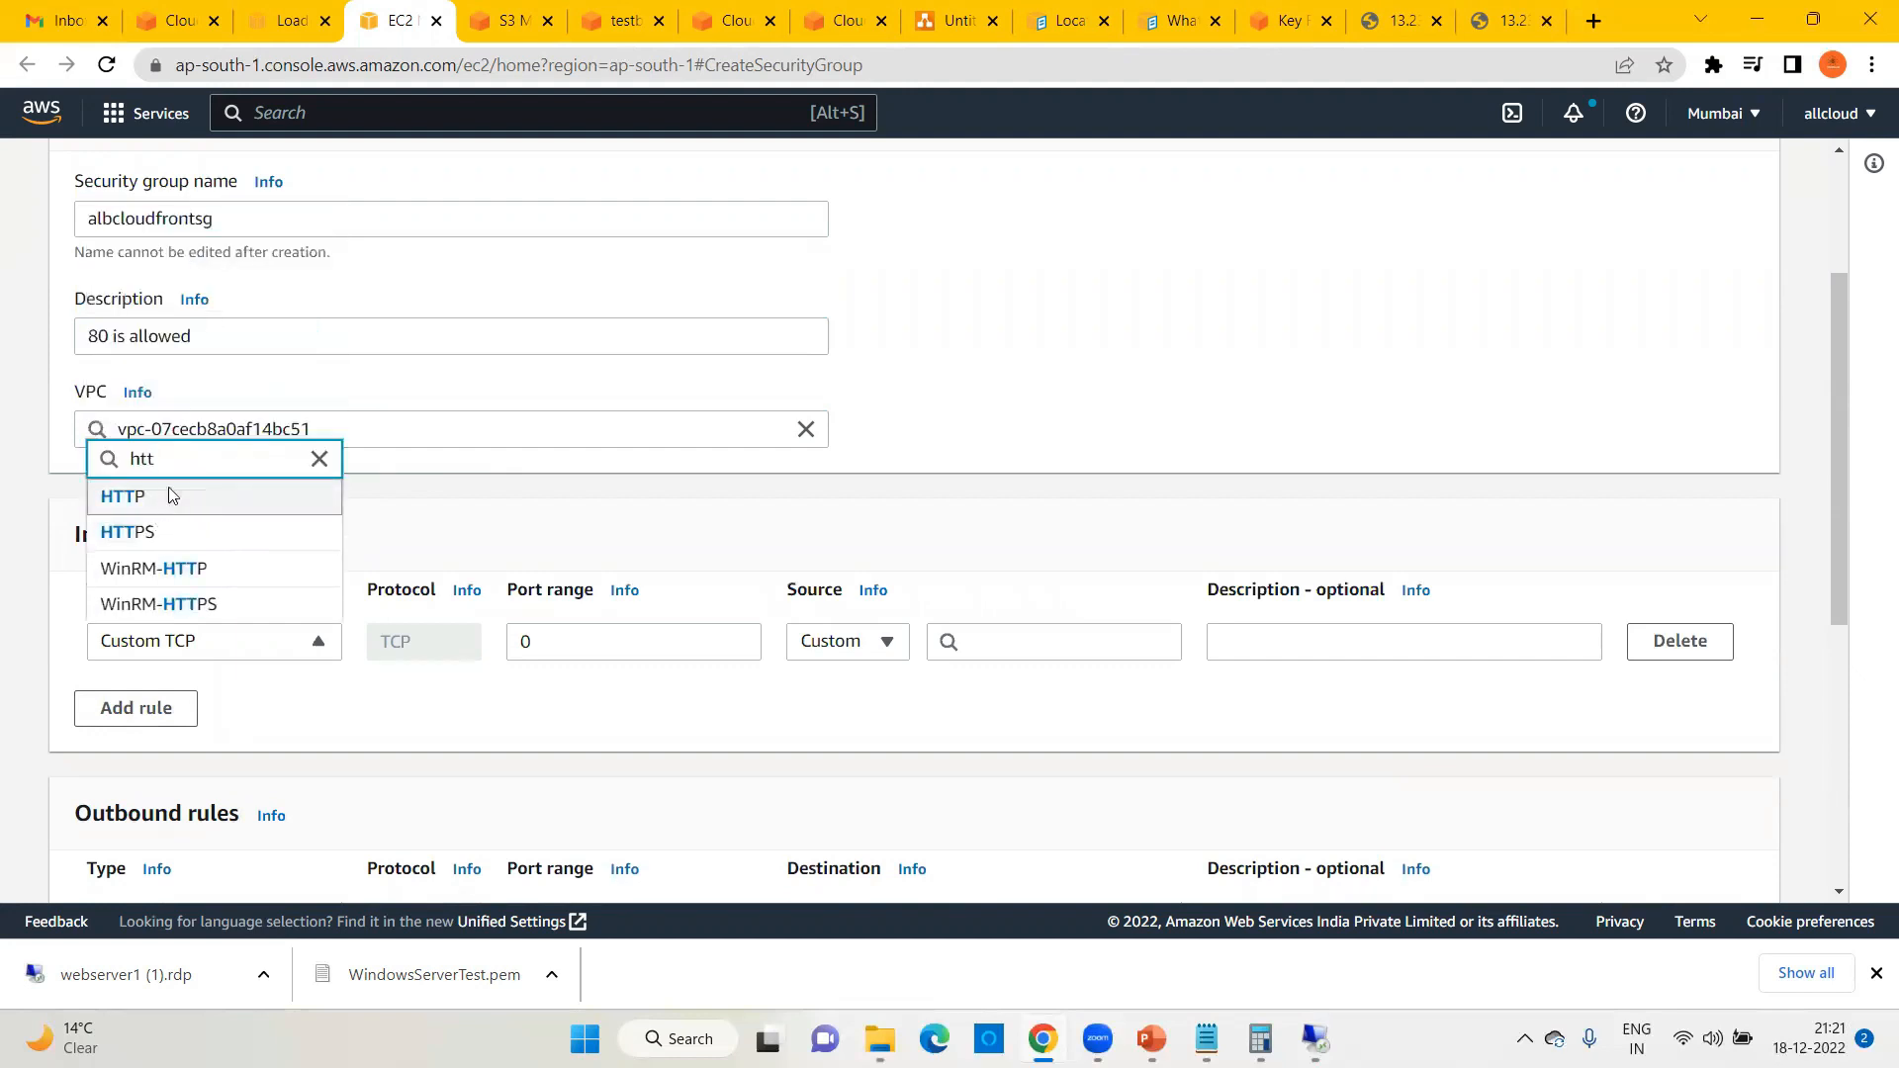
{"action": "left_click", "coordinate": [170, 496]}
{"action": "left_click", "coordinate": [991, 642]}
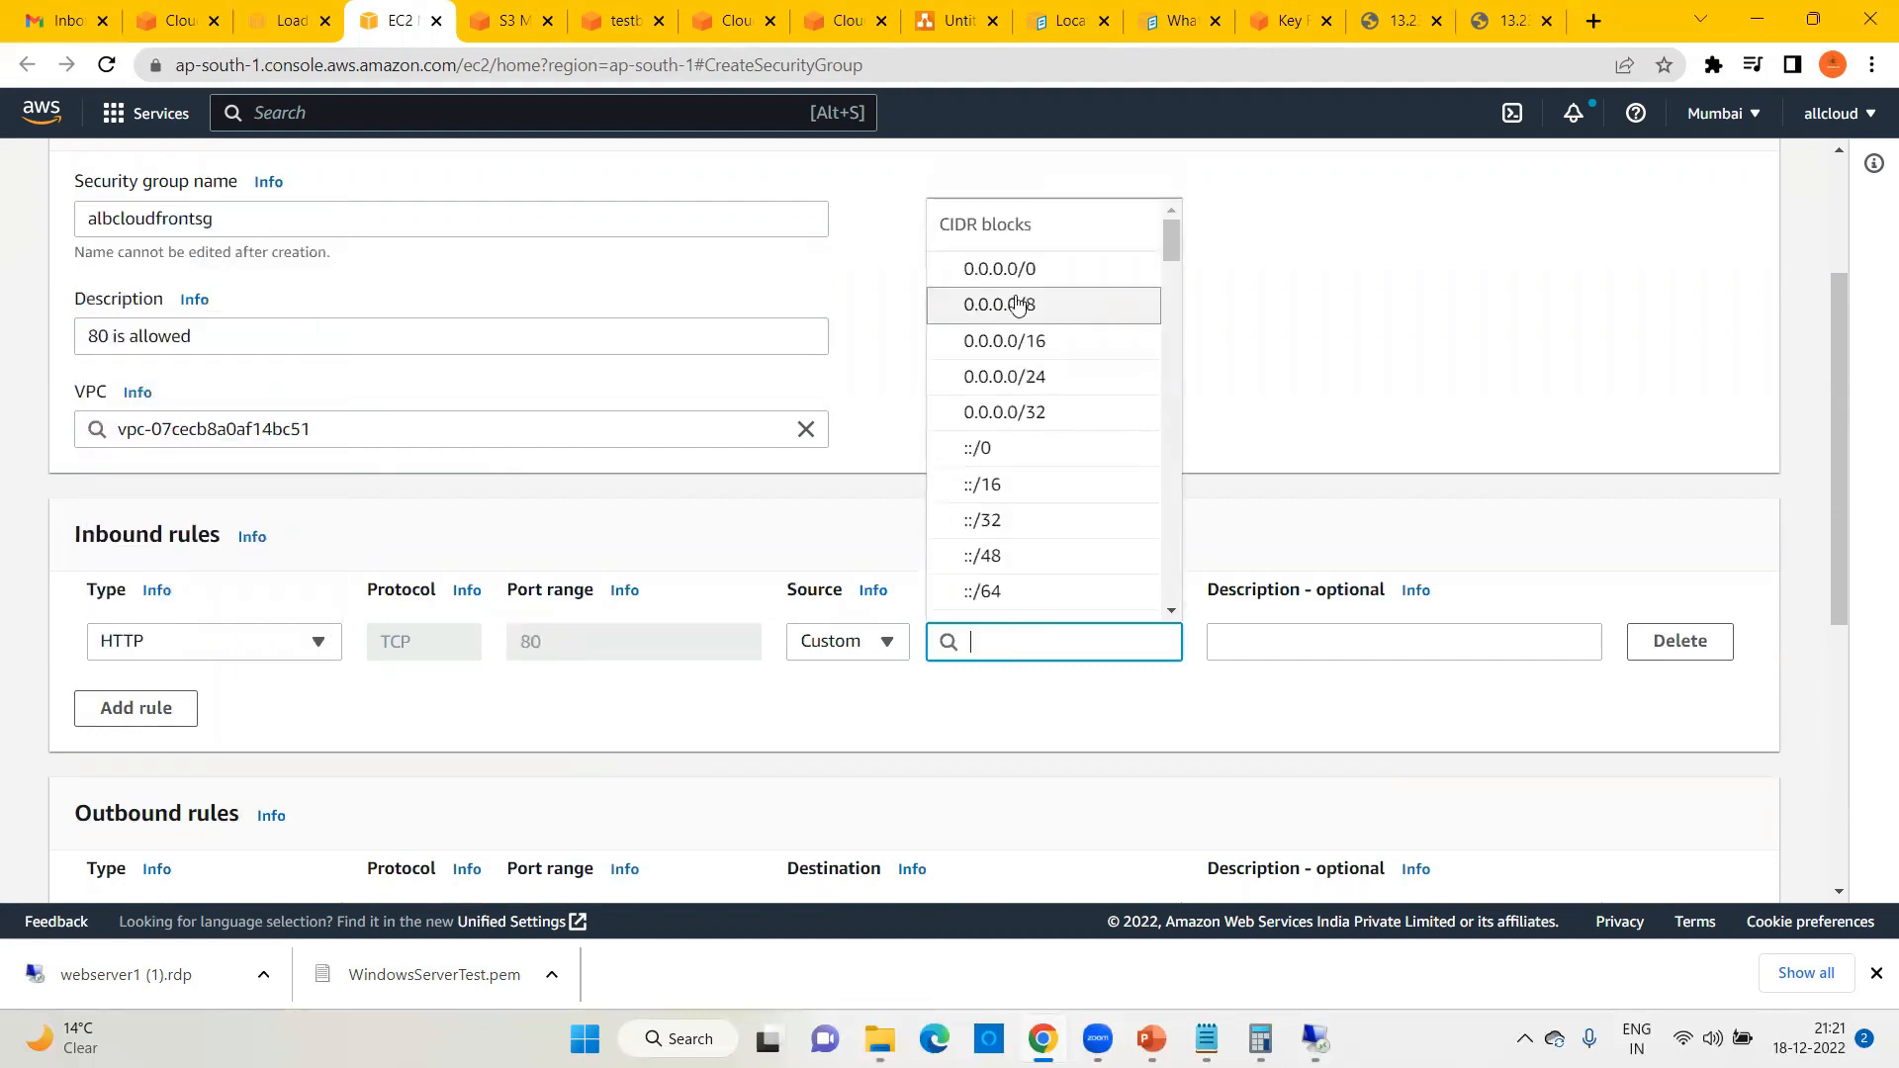
{"action": "left_click", "coordinate": [1014, 285]}
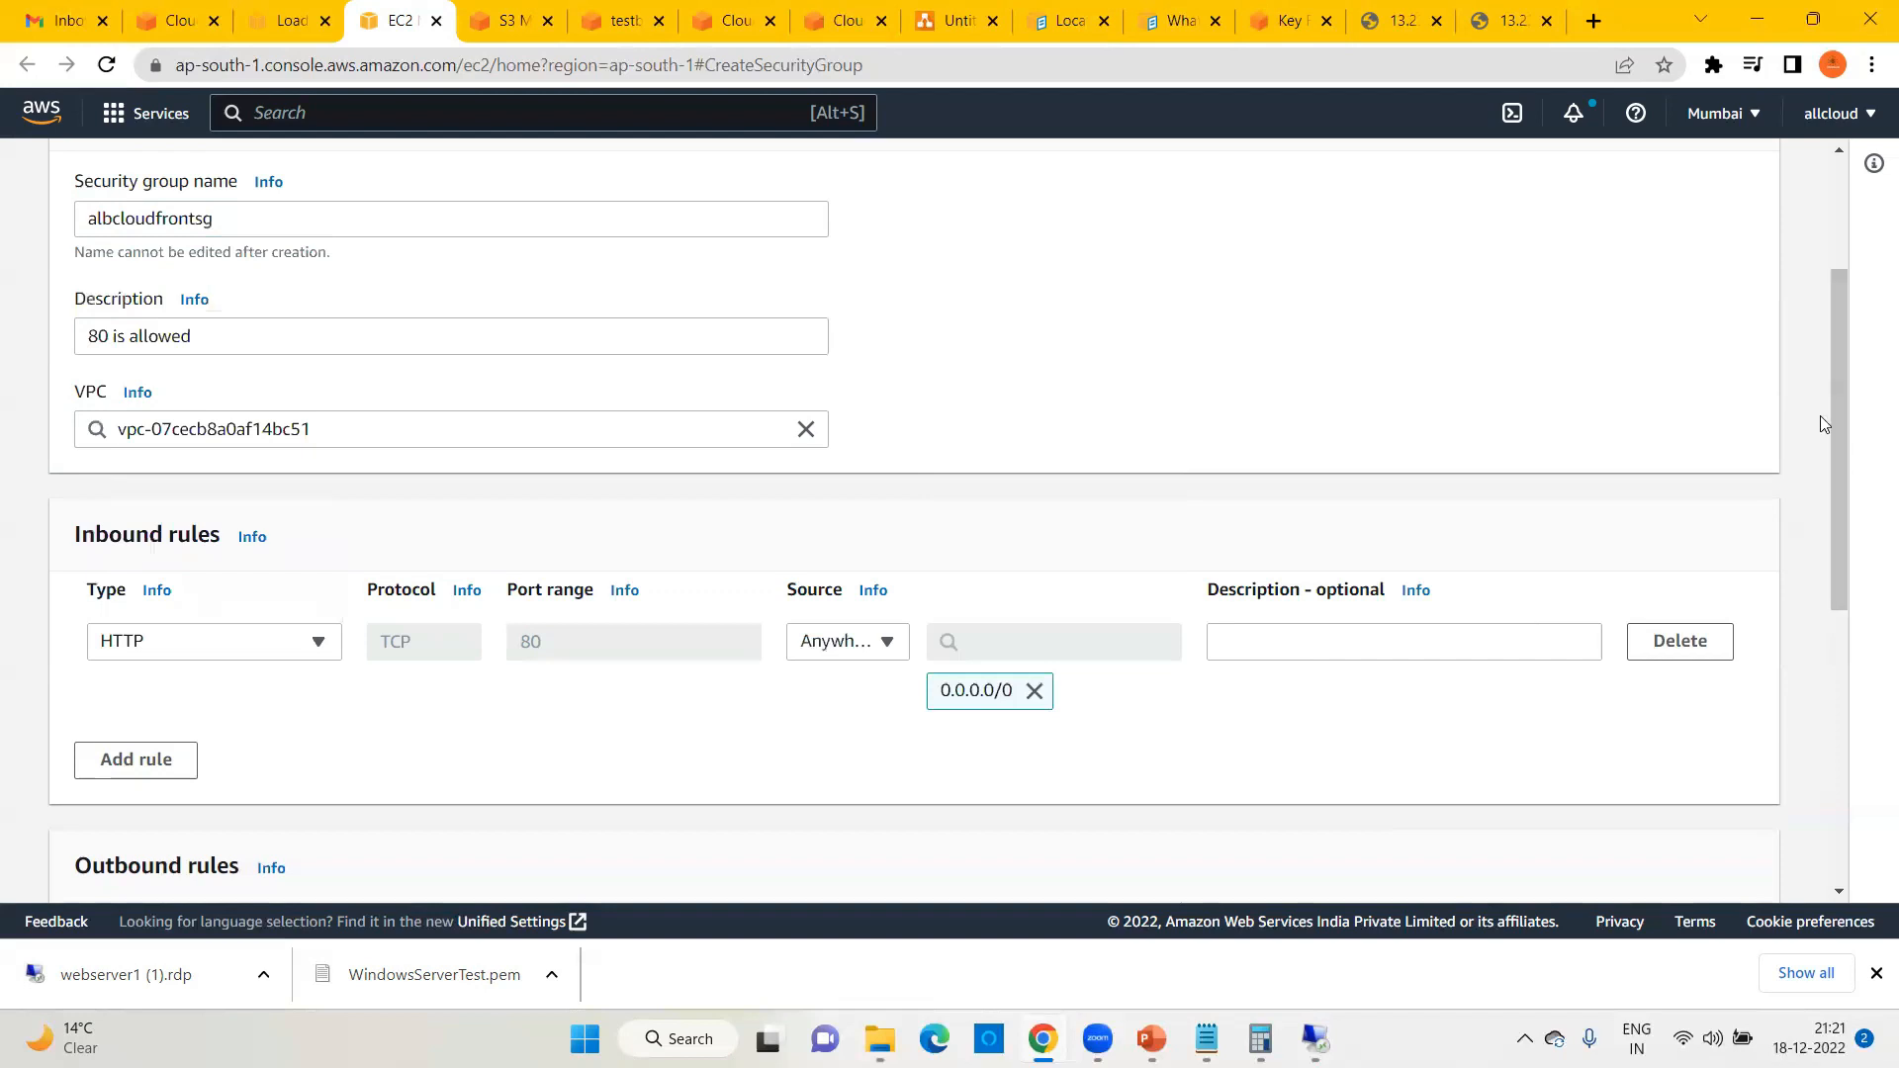
{"action": "left_click_drag", "start_coordinate": [1840, 409], "coordinate": [1840, 681]}
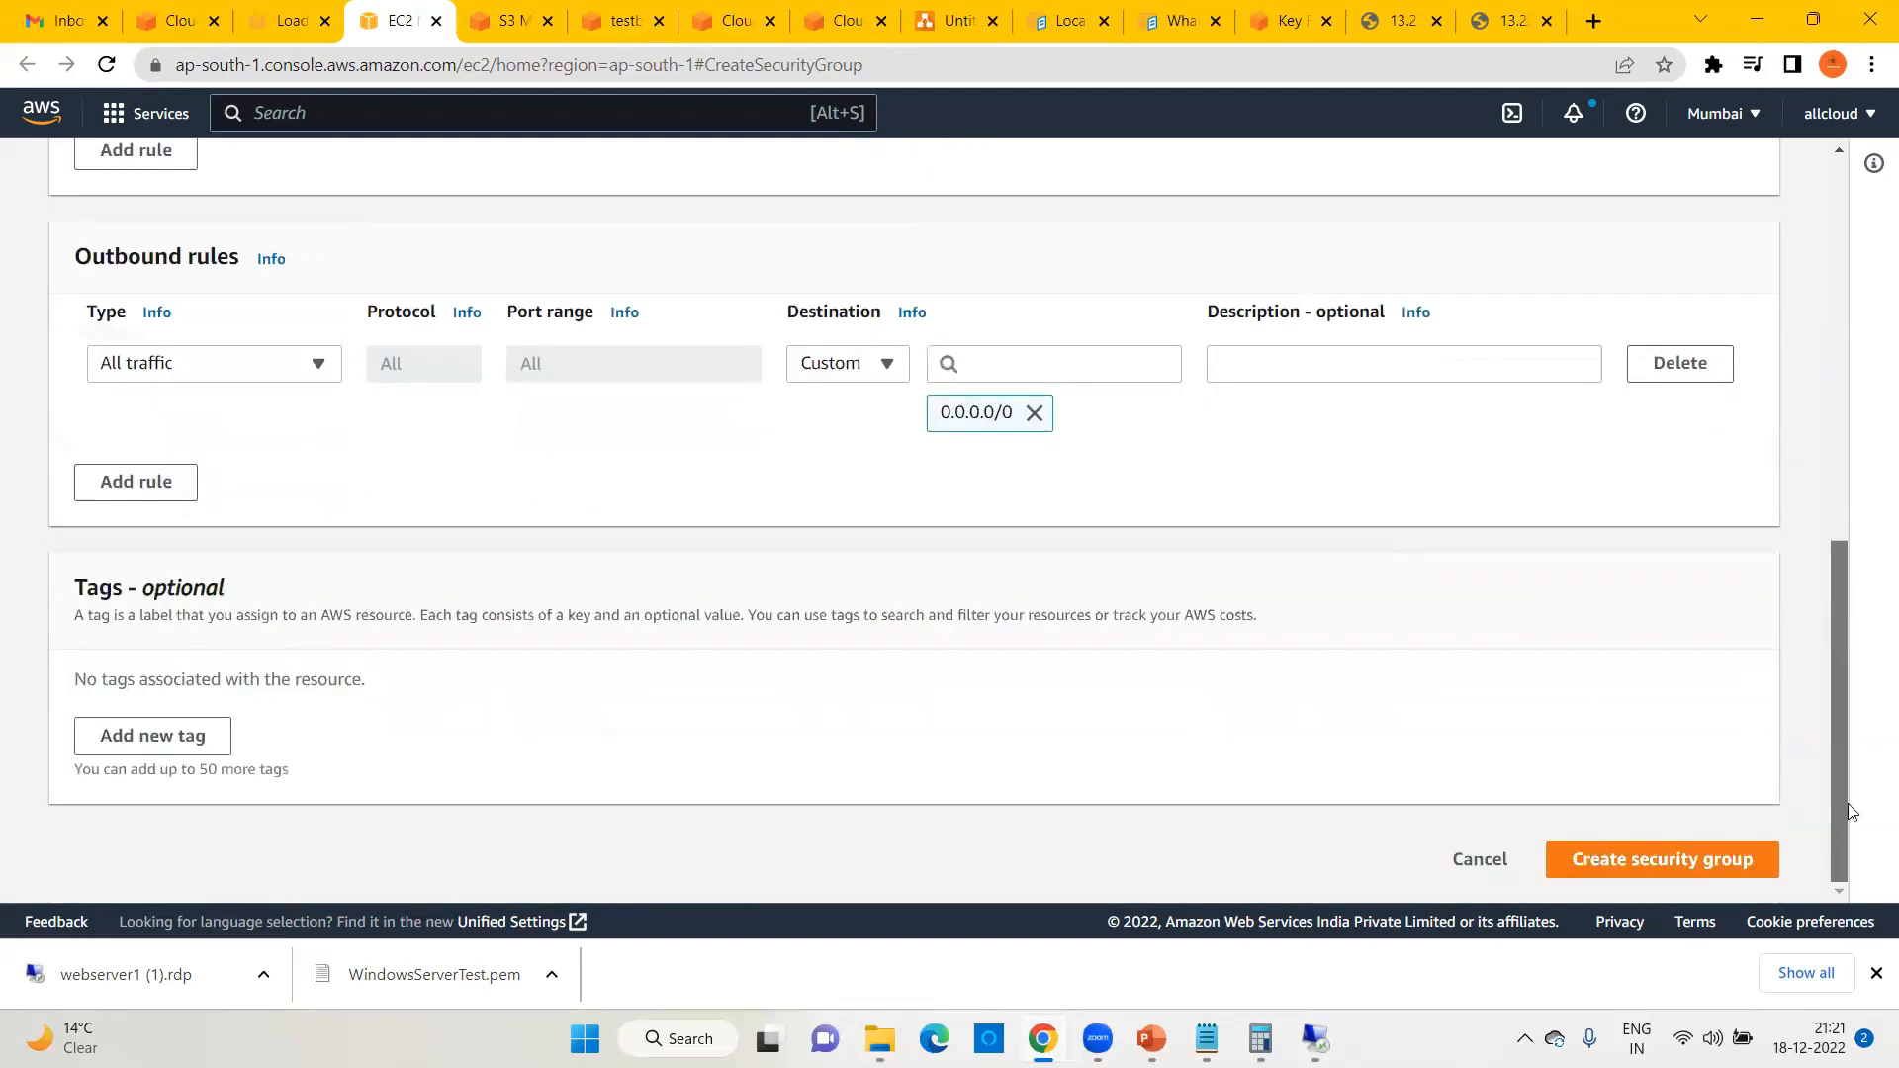
Step: Rename the new security group to albcloudfrontsg1, copy that name, and create the group
{"action": "left_click", "coordinate": [1618, 861]}
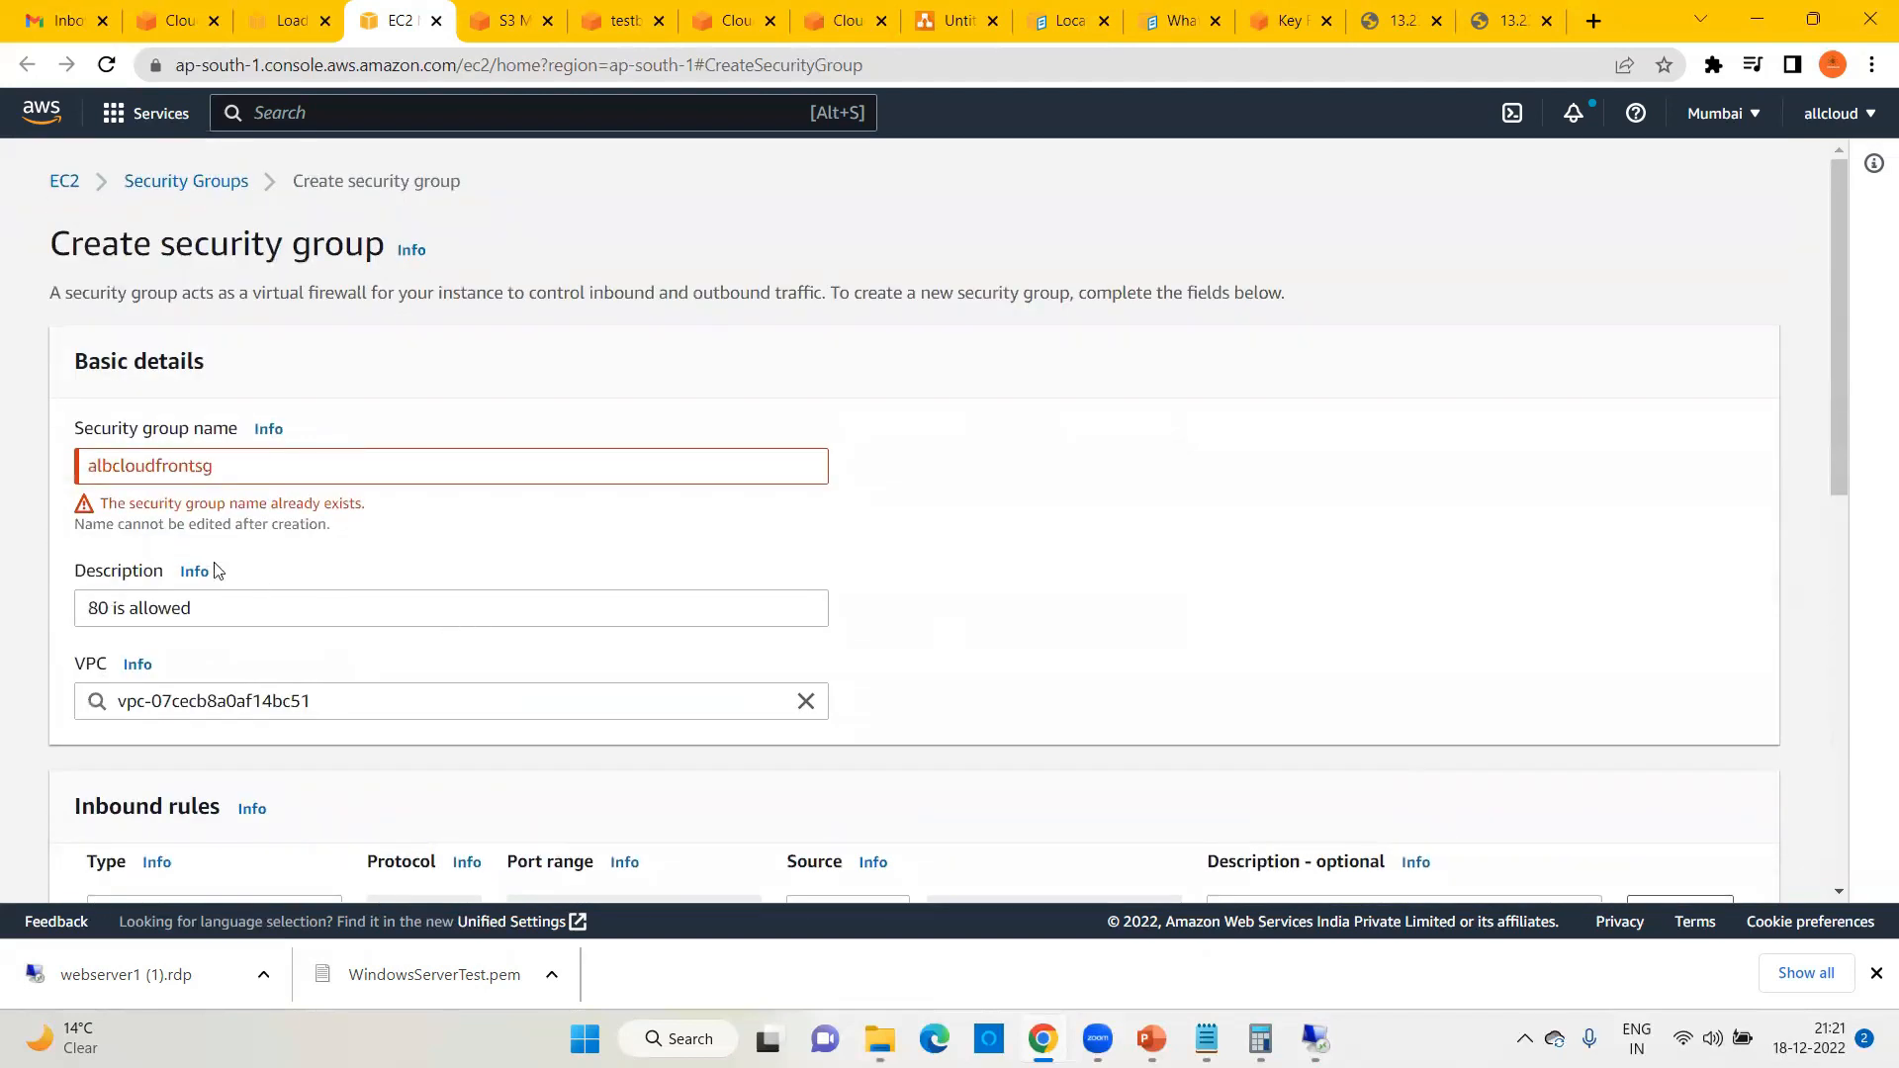
{"action": "left_click", "coordinate": [234, 470]}
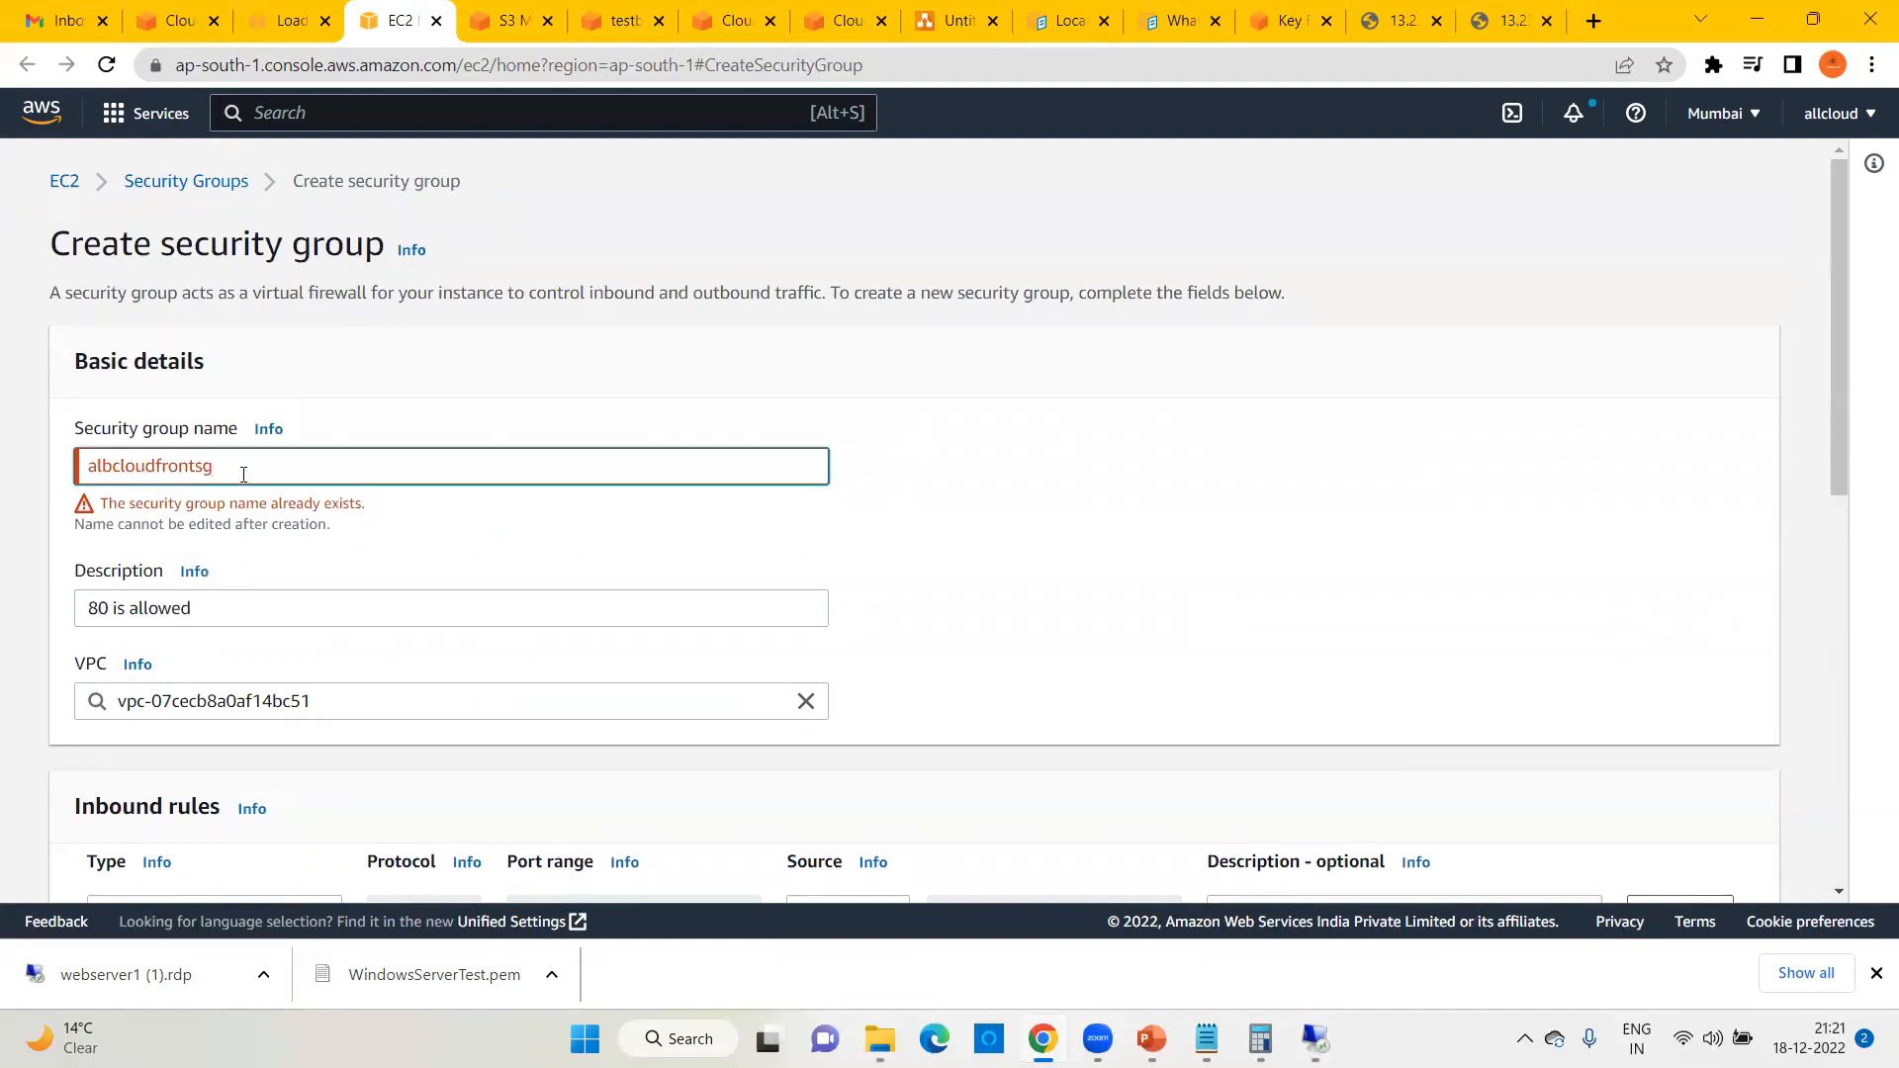
{"action": "type", "text": "1"}
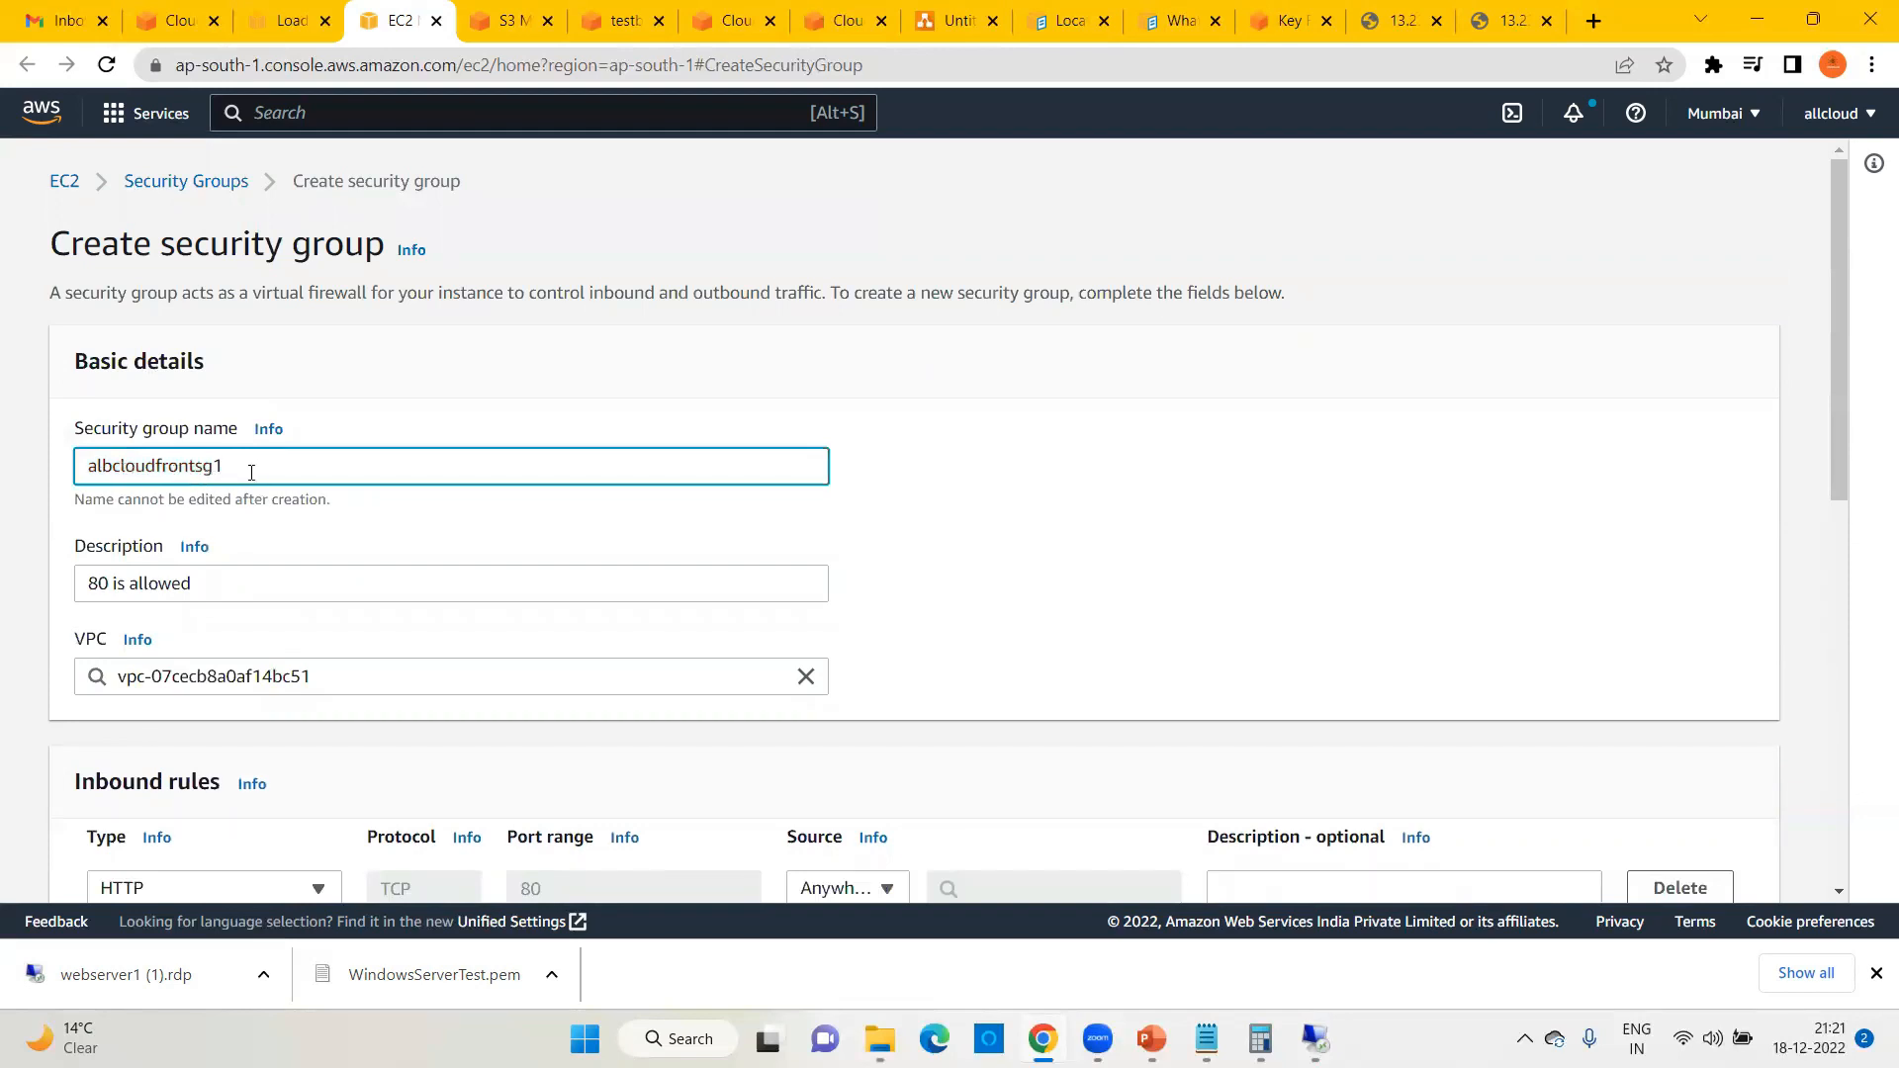
{"action": "left_click_drag", "start_coordinate": [251, 472], "coordinate": [30, 466]}
{"action": "key", "text": "ctrl+c"}
{"action": "scroll", "coordinate": [1093, 658], "scroll_direction": "down", "scroll_amount": 15}
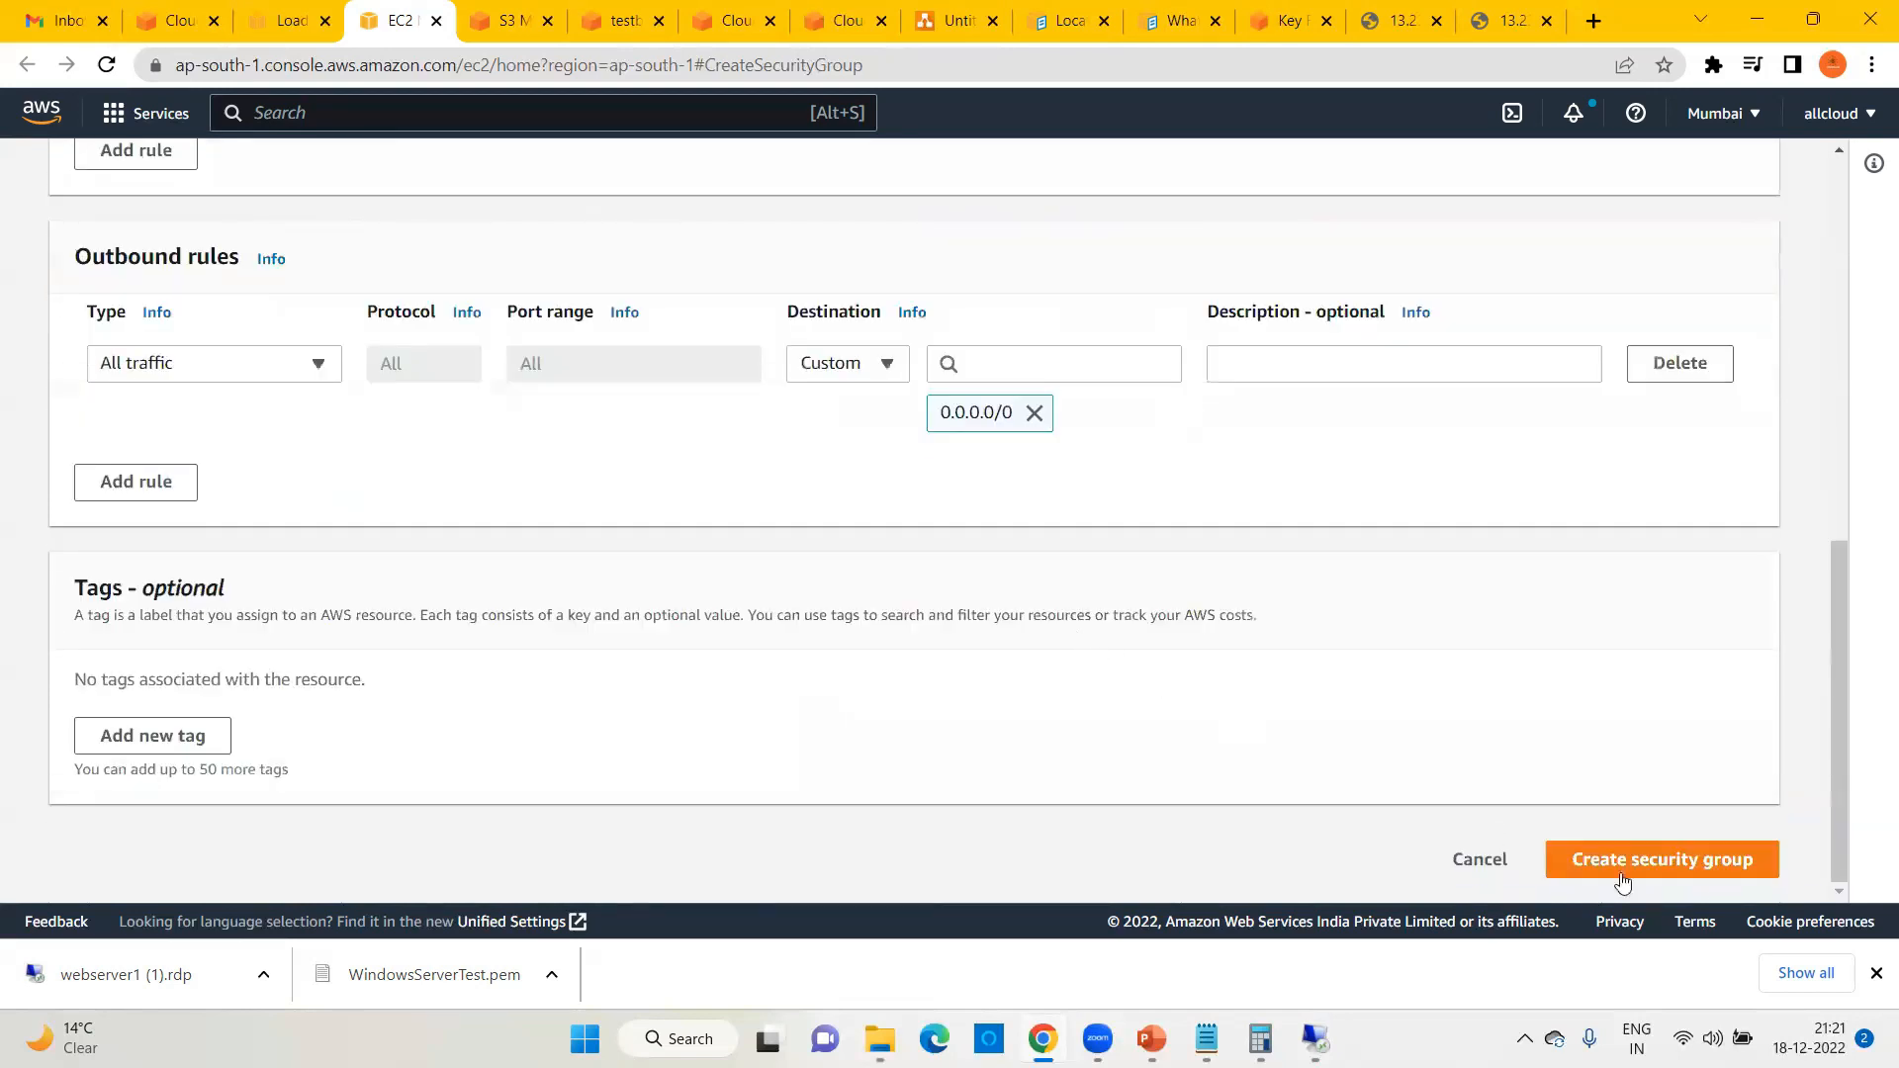
{"action": "left_click", "coordinate": [1680, 867]}
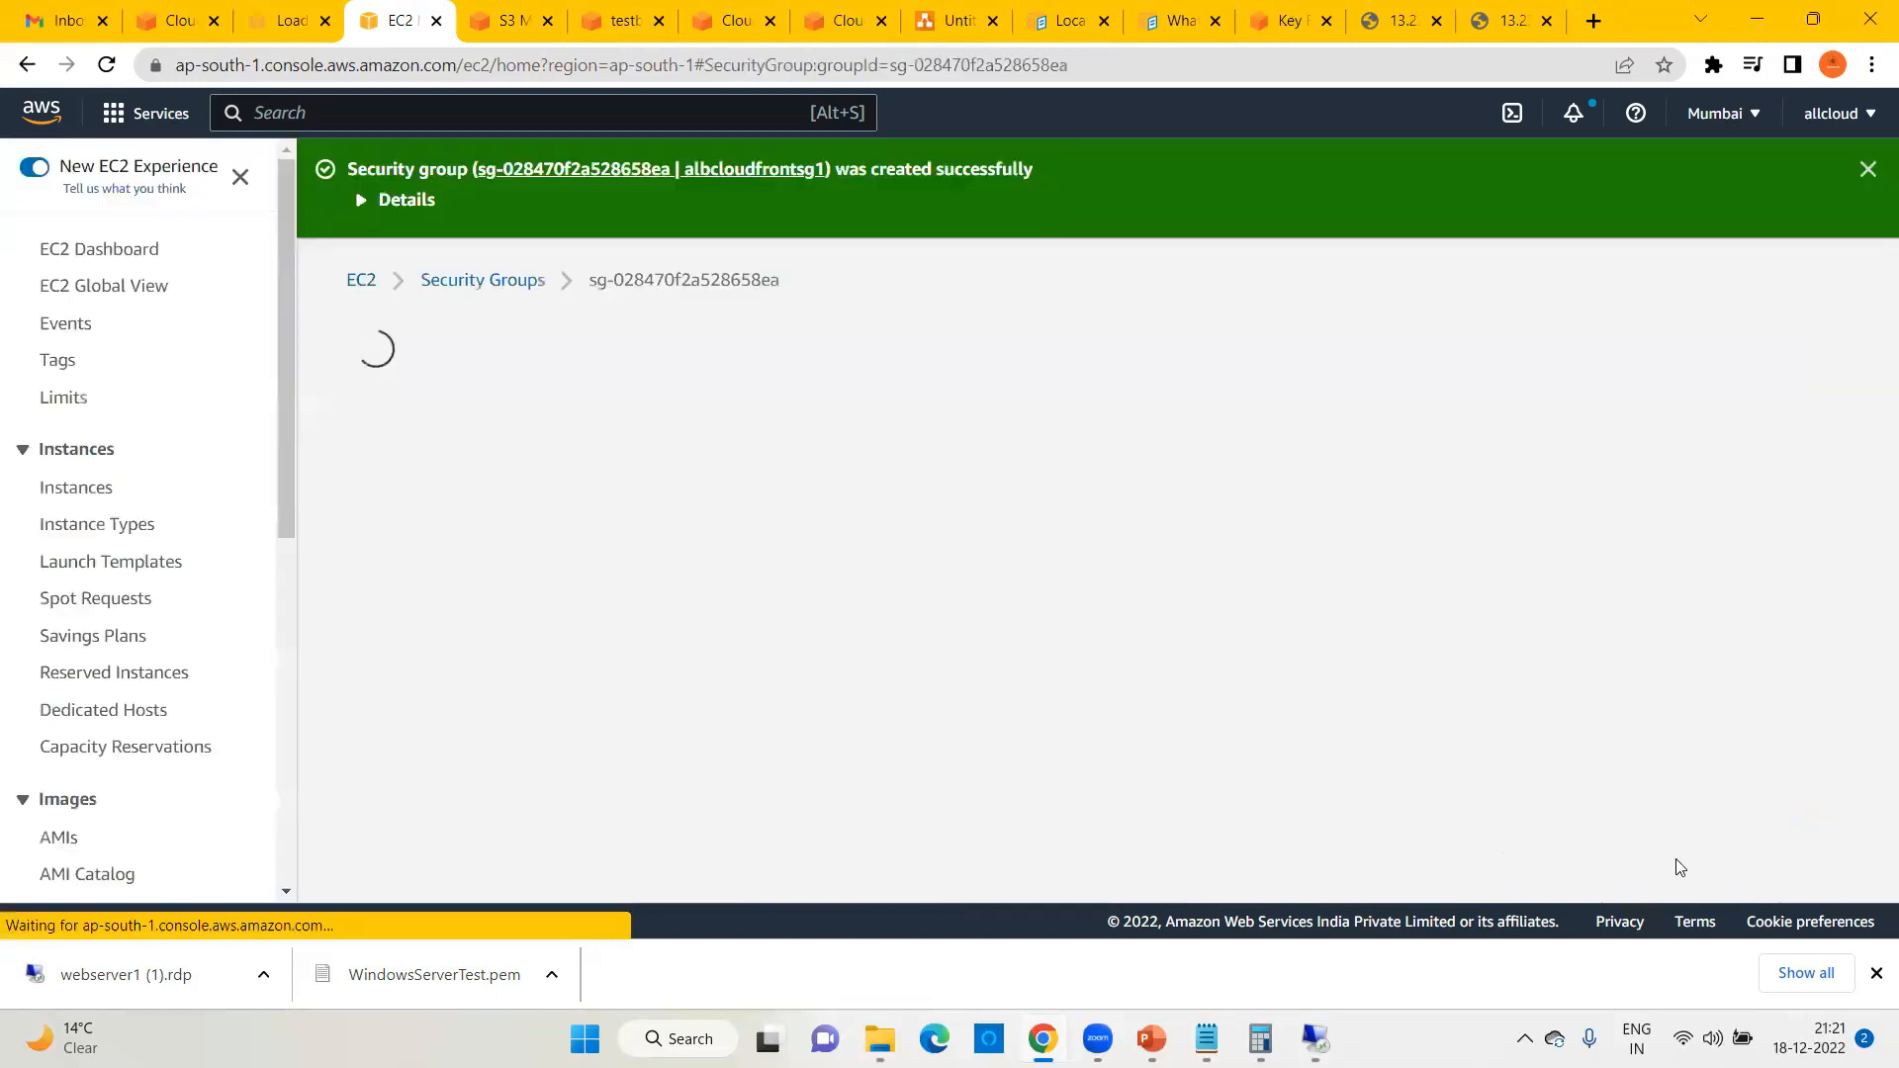
Step: Assign the albcloudfrontsg1 security group to the load balancer and remove the default group
{"action": "left_click", "coordinate": [282, 22]}
{"action": "left_click", "coordinate": [1101, 534]}
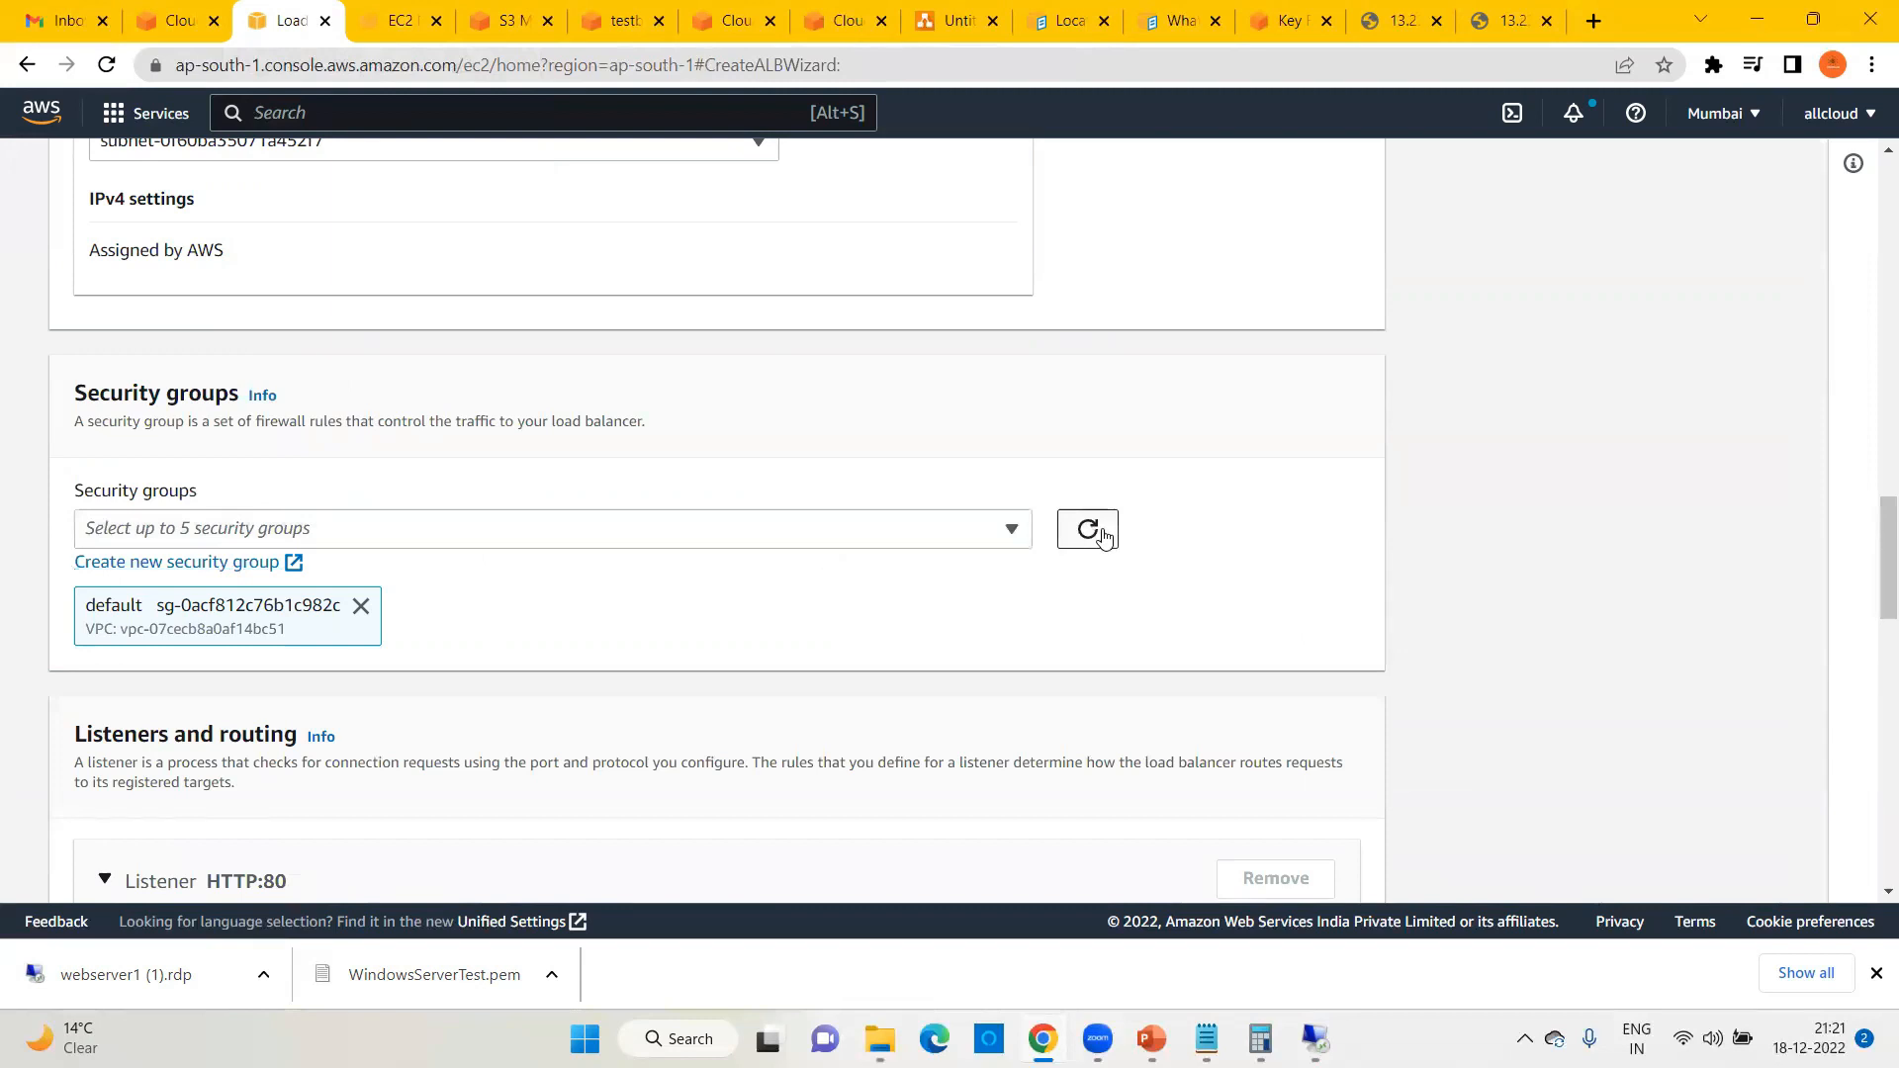
{"action": "left_click", "coordinate": [140, 534]}
{"action": "key", "text": "ctrl+v"}
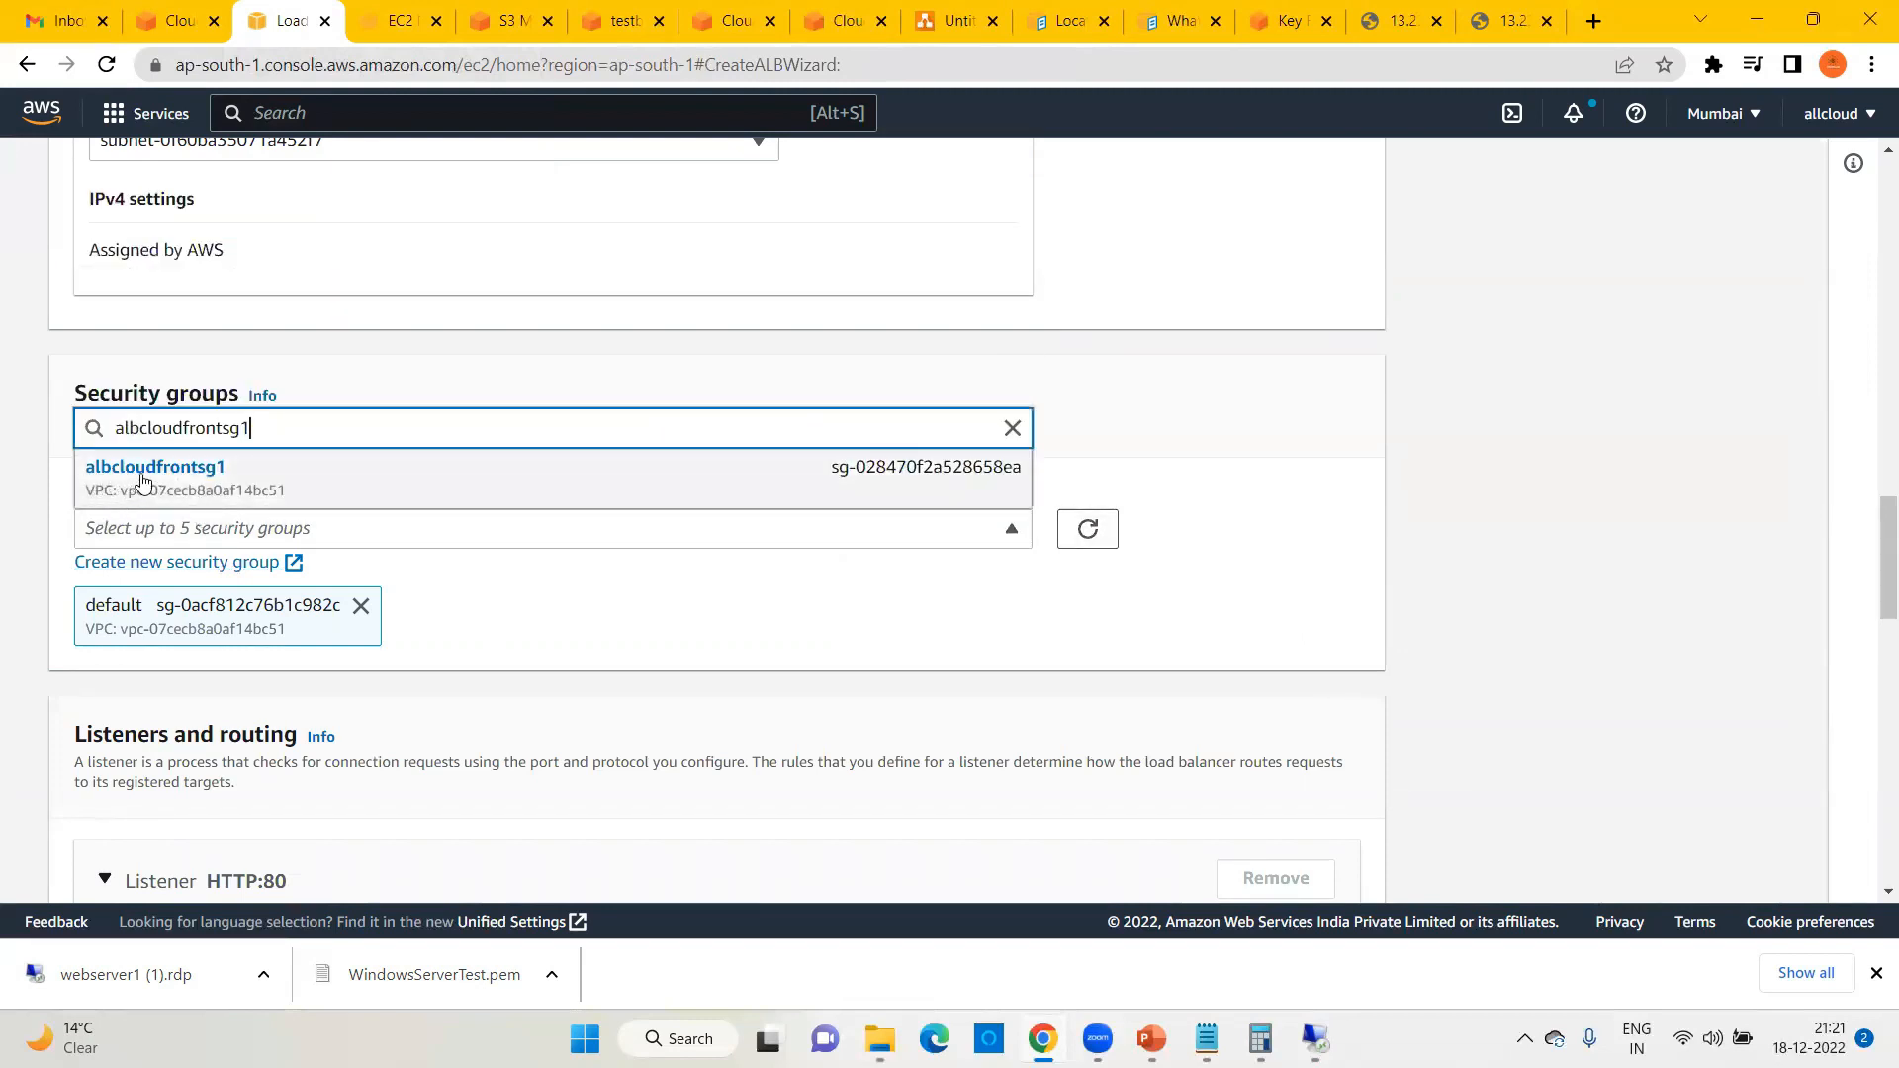
{"action": "left_click", "coordinate": [223, 482]}
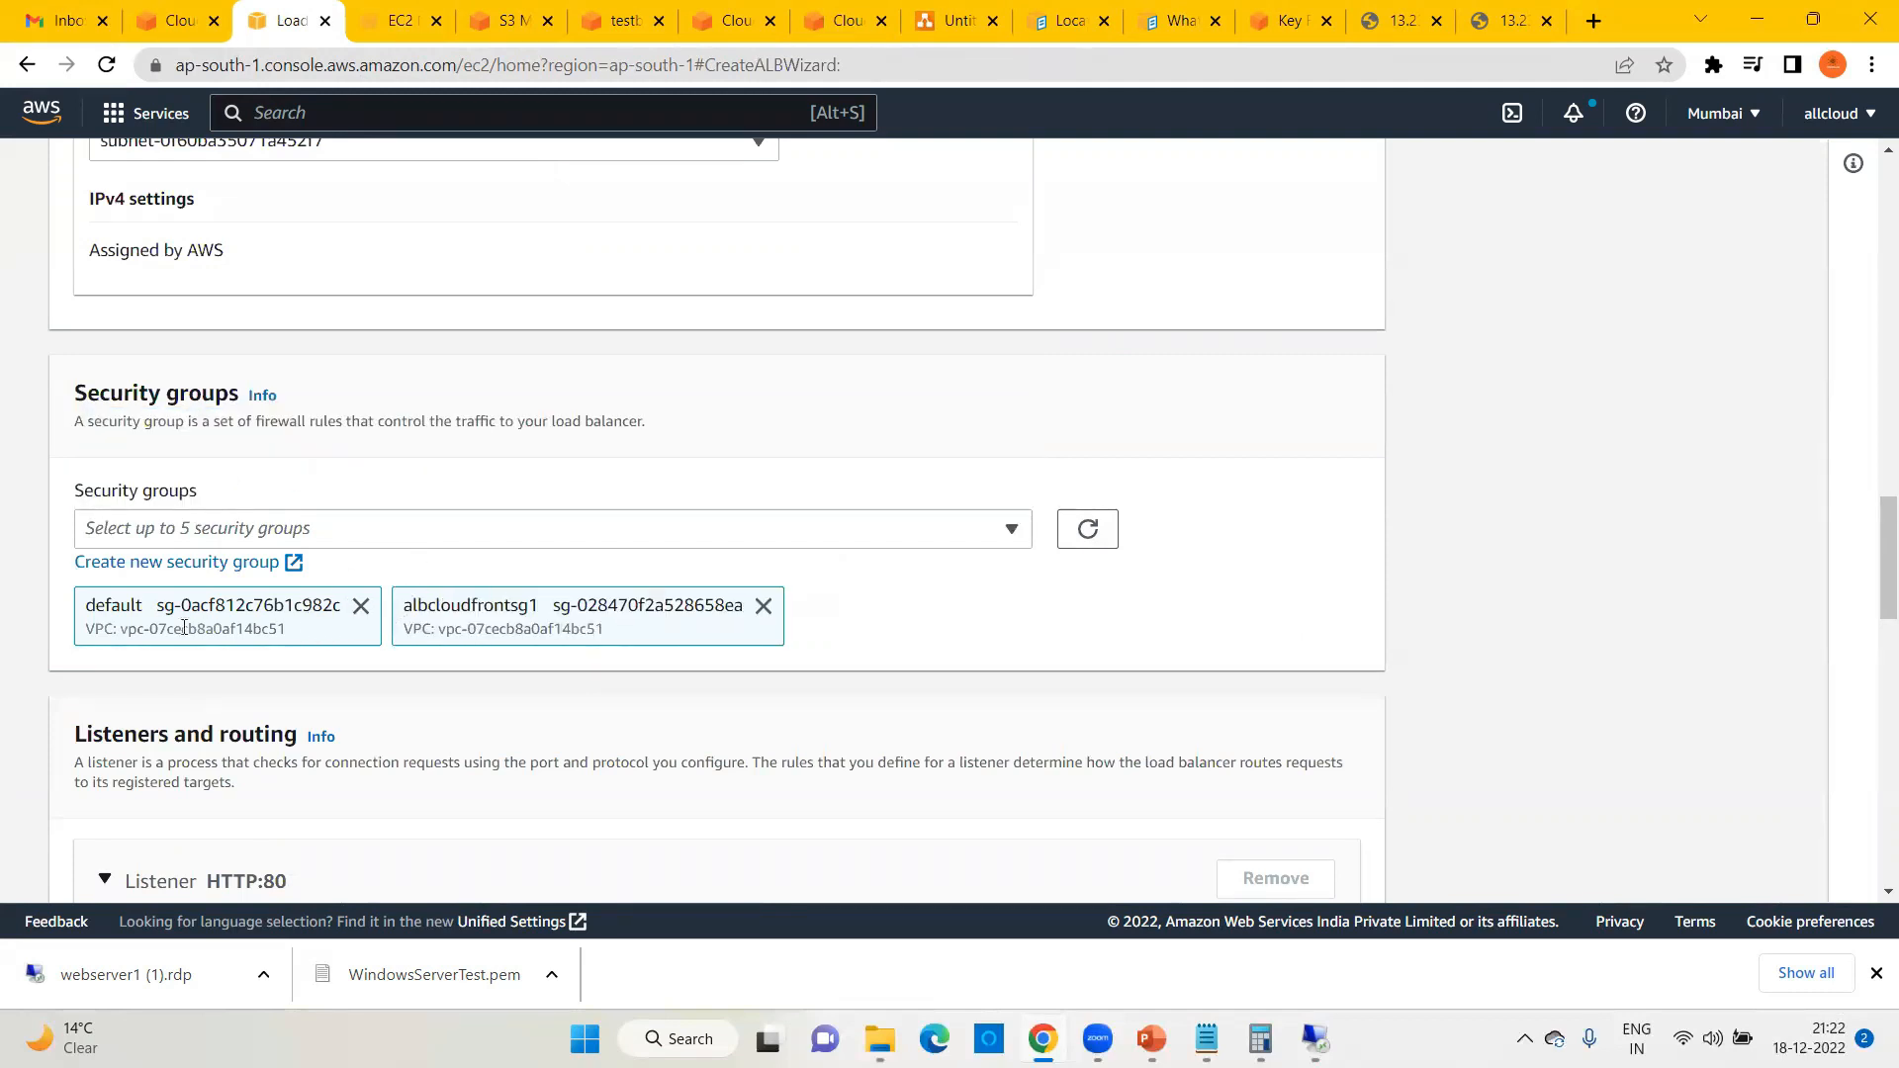
{"action": "left_click", "coordinate": [361, 606]}
Step: Start a new target group for the HTTP:80 listener, keeping the Instances target type and naming it albcloudfronttargetgroup
{"action": "scroll", "coordinate": [723, 581], "scroll_direction": "down", "scroll_amount": 4}
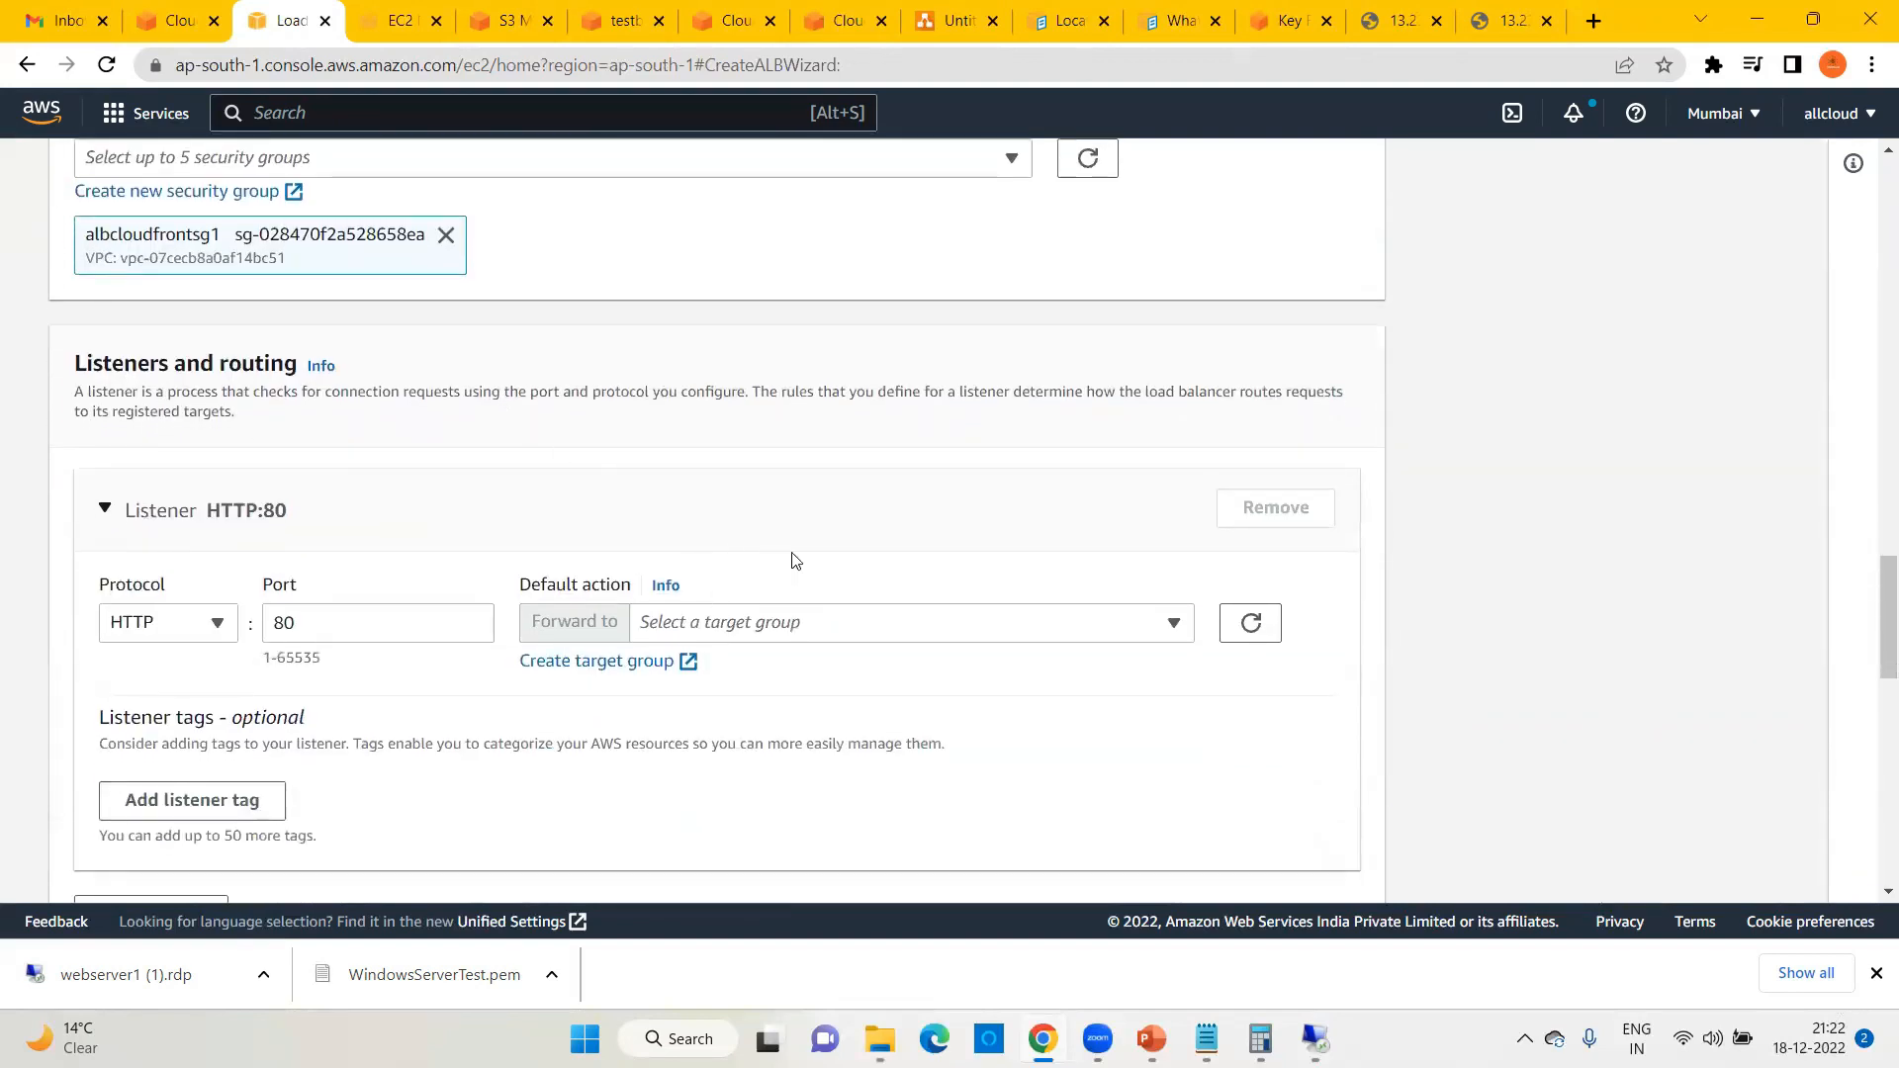
{"action": "scroll", "coordinate": [625, 573], "scroll_direction": "down", "scroll_amount": 1}
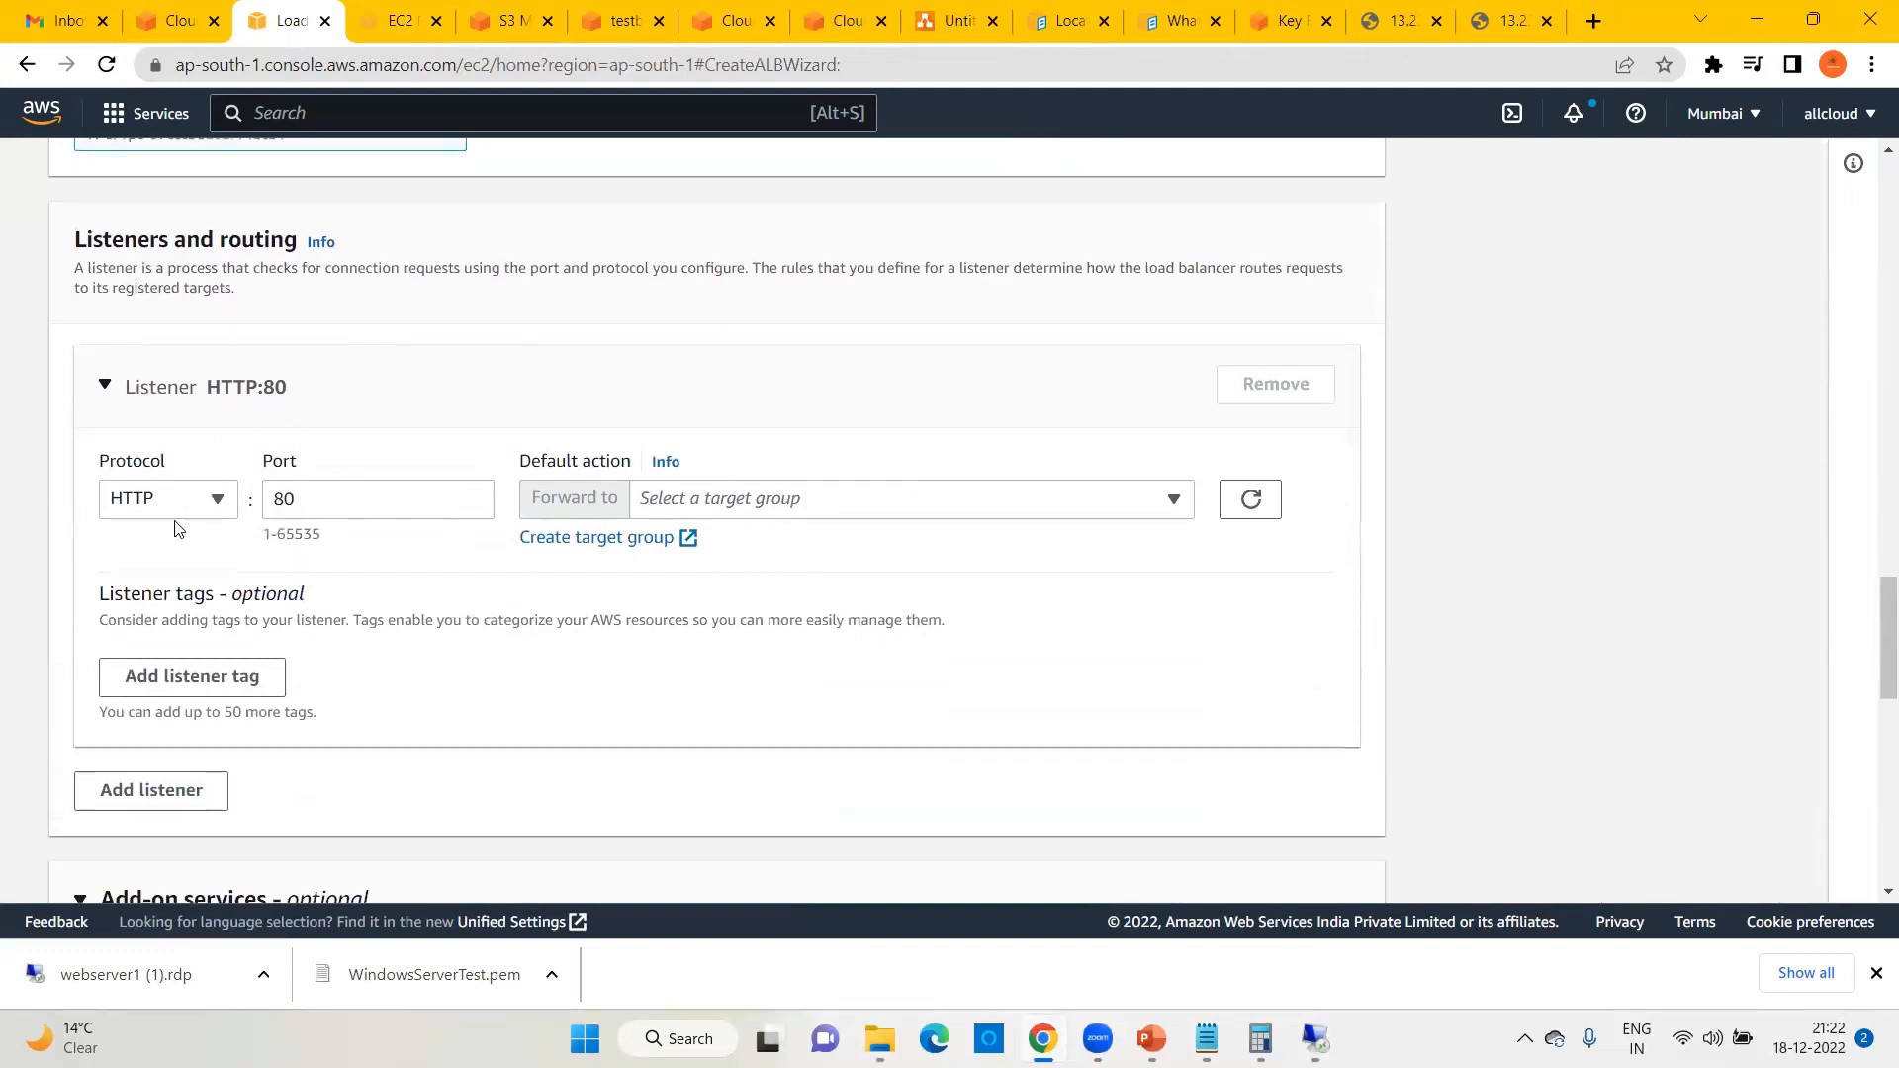
{"action": "right_click", "coordinate": [618, 540]}
{"action": "left_click", "coordinate": [669, 557]}
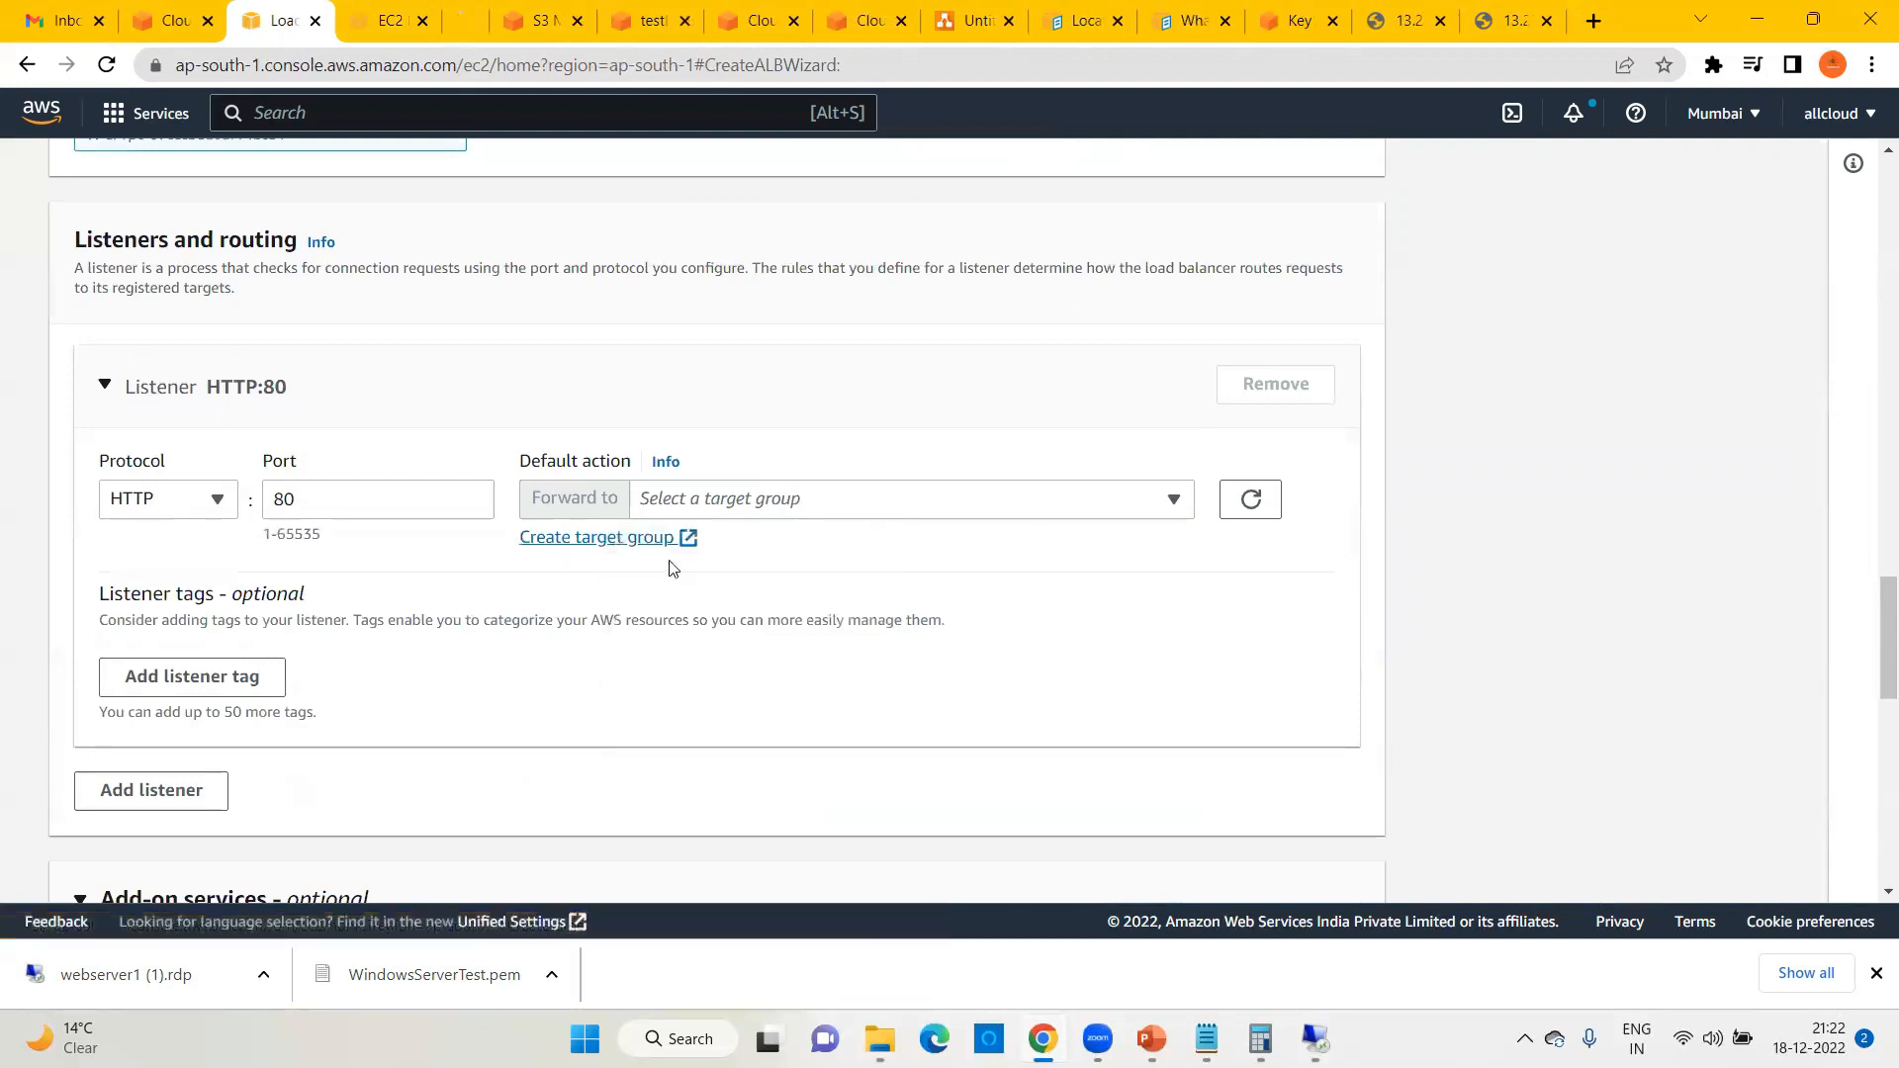
{"action": "left_click", "coordinate": [458, 18]}
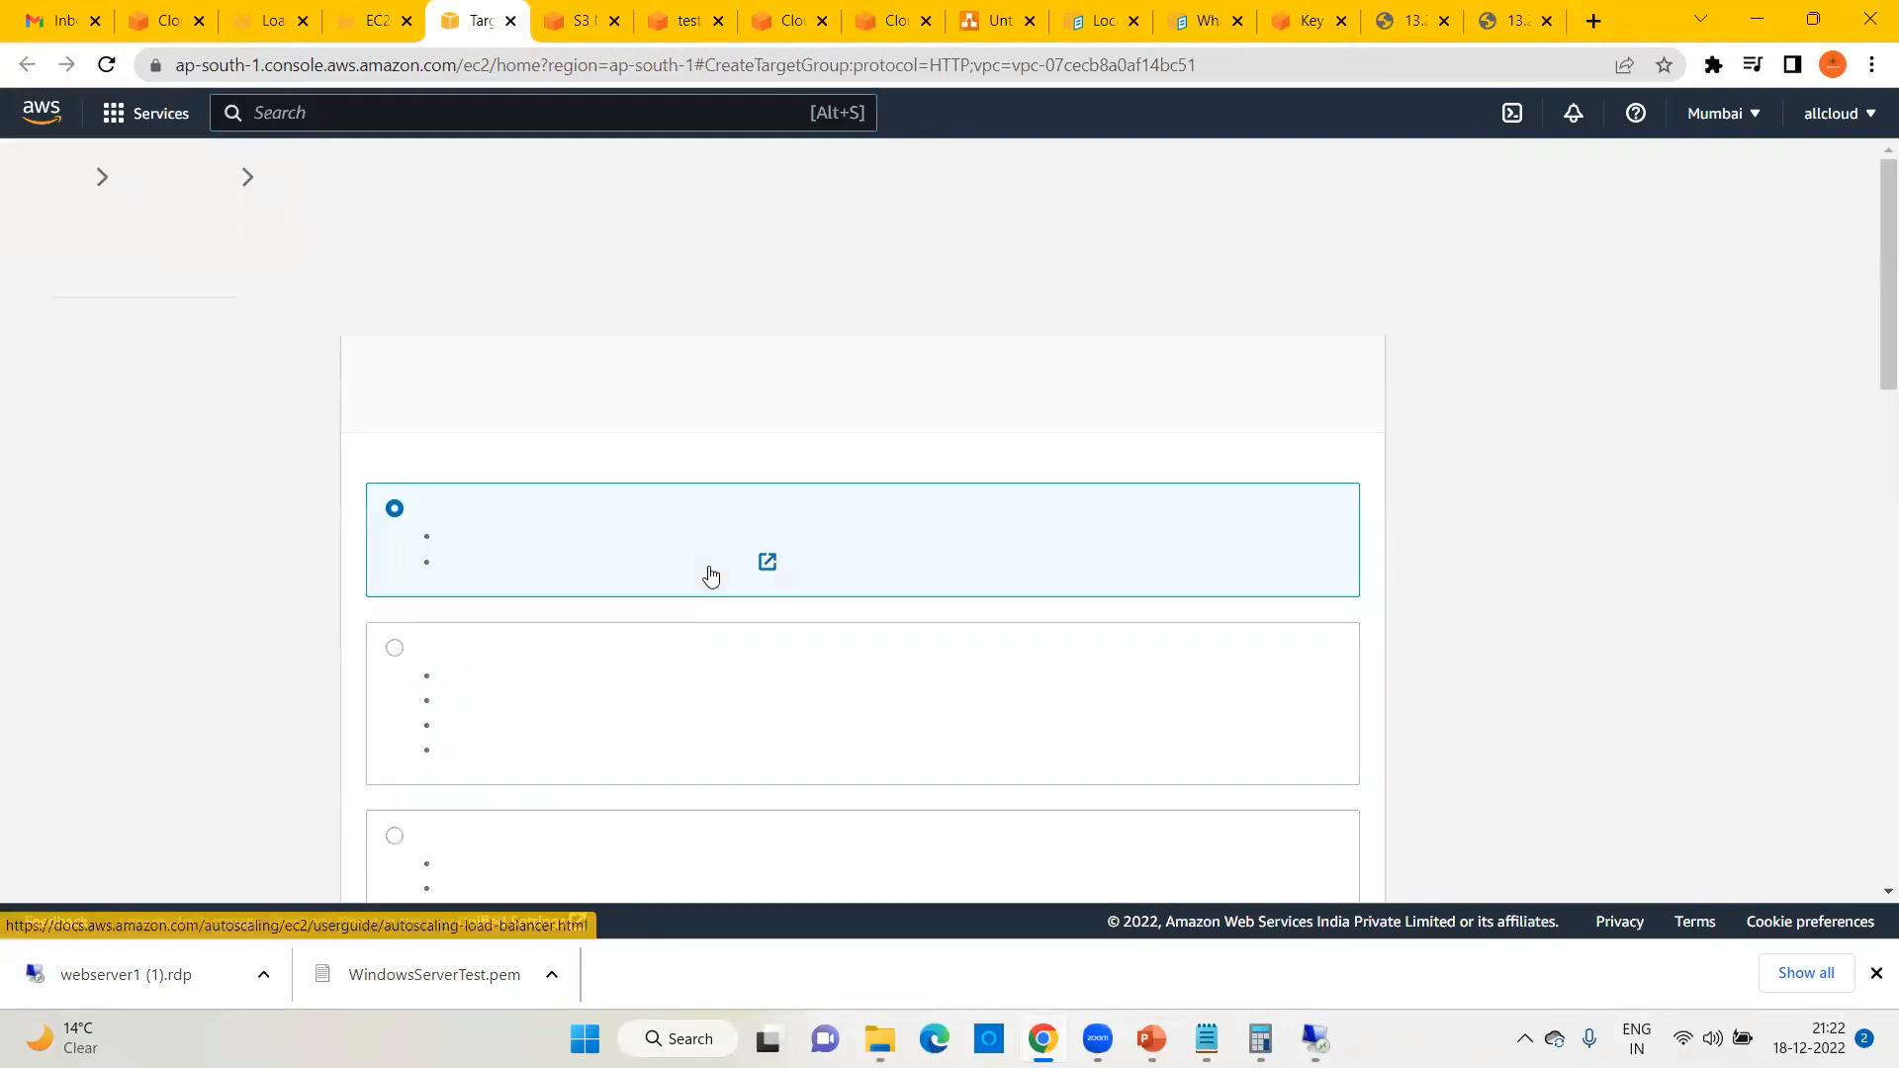
{"action": "scroll", "coordinate": [599, 481], "scroll_direction": "down", "scroll_amount": 1}
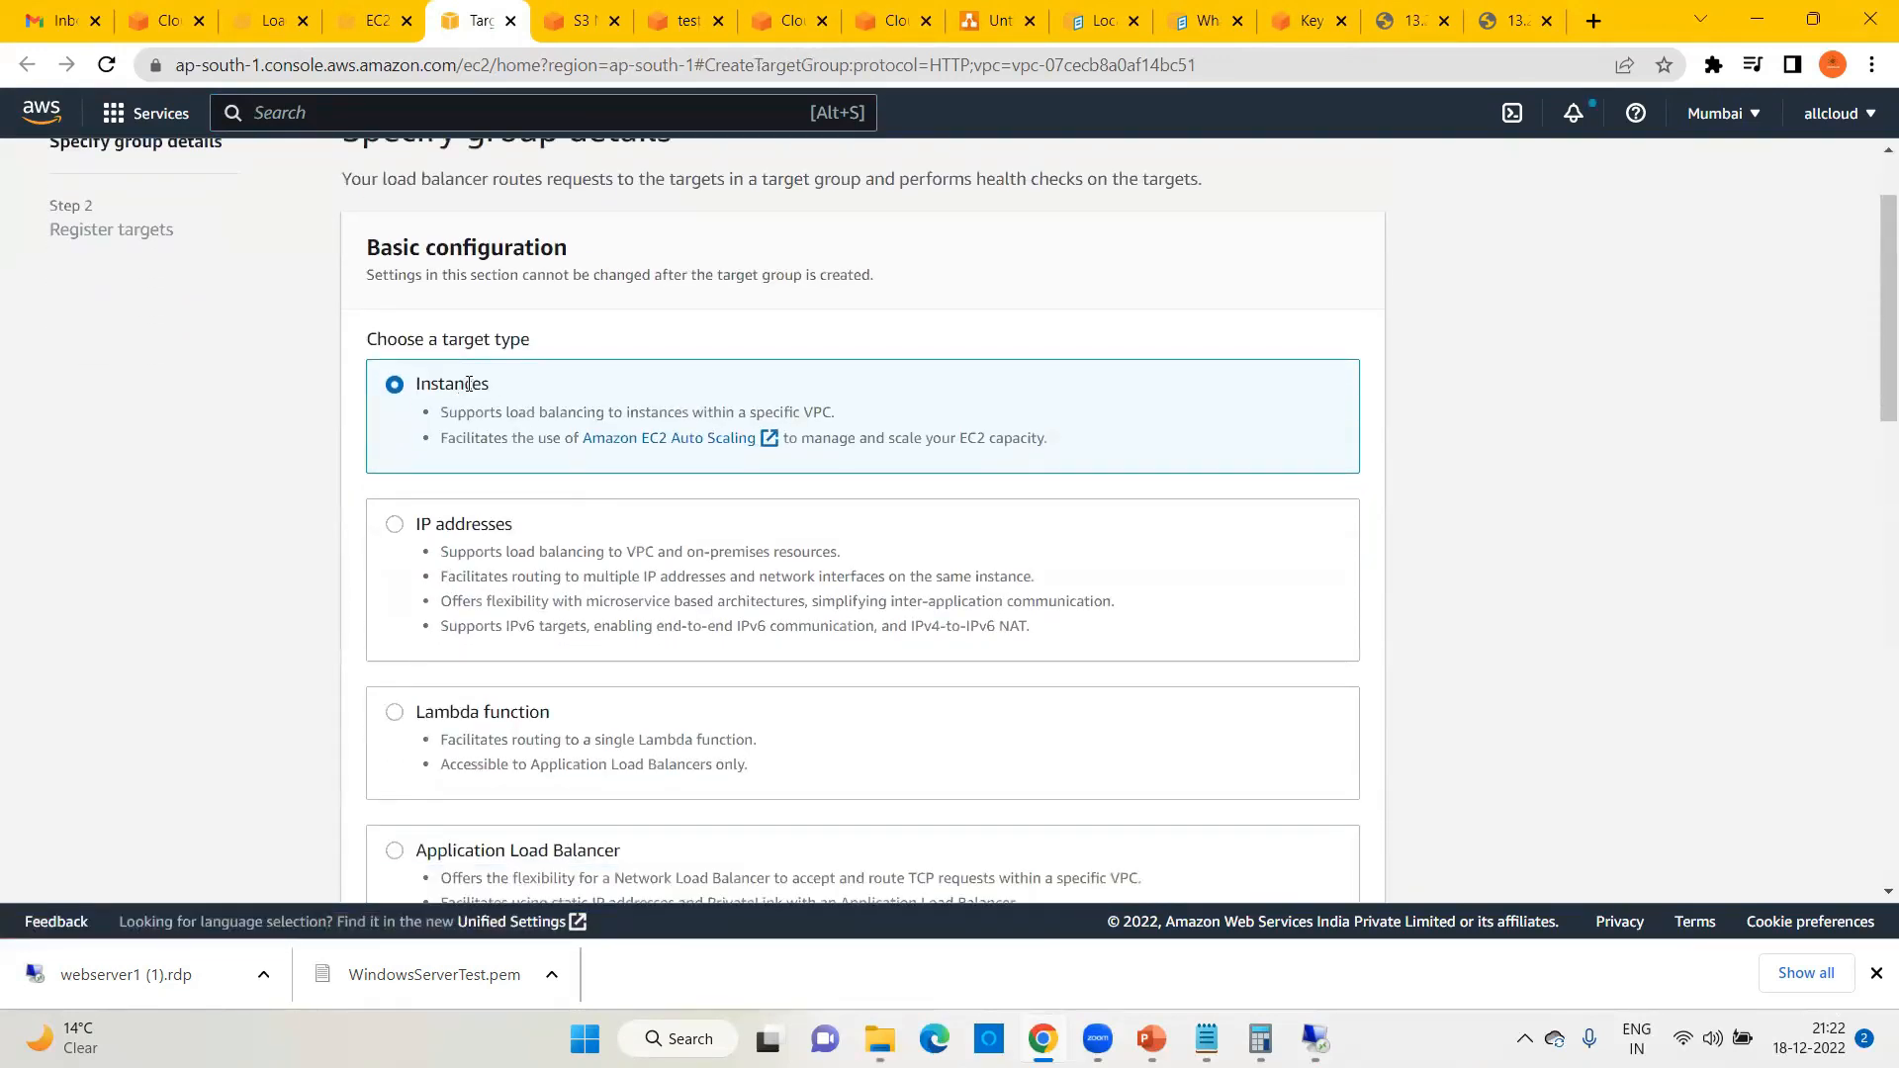
{"action": "scroll", "coordinate": [574, 415], "scroll_direction": "down", "scroll_amount": 4}
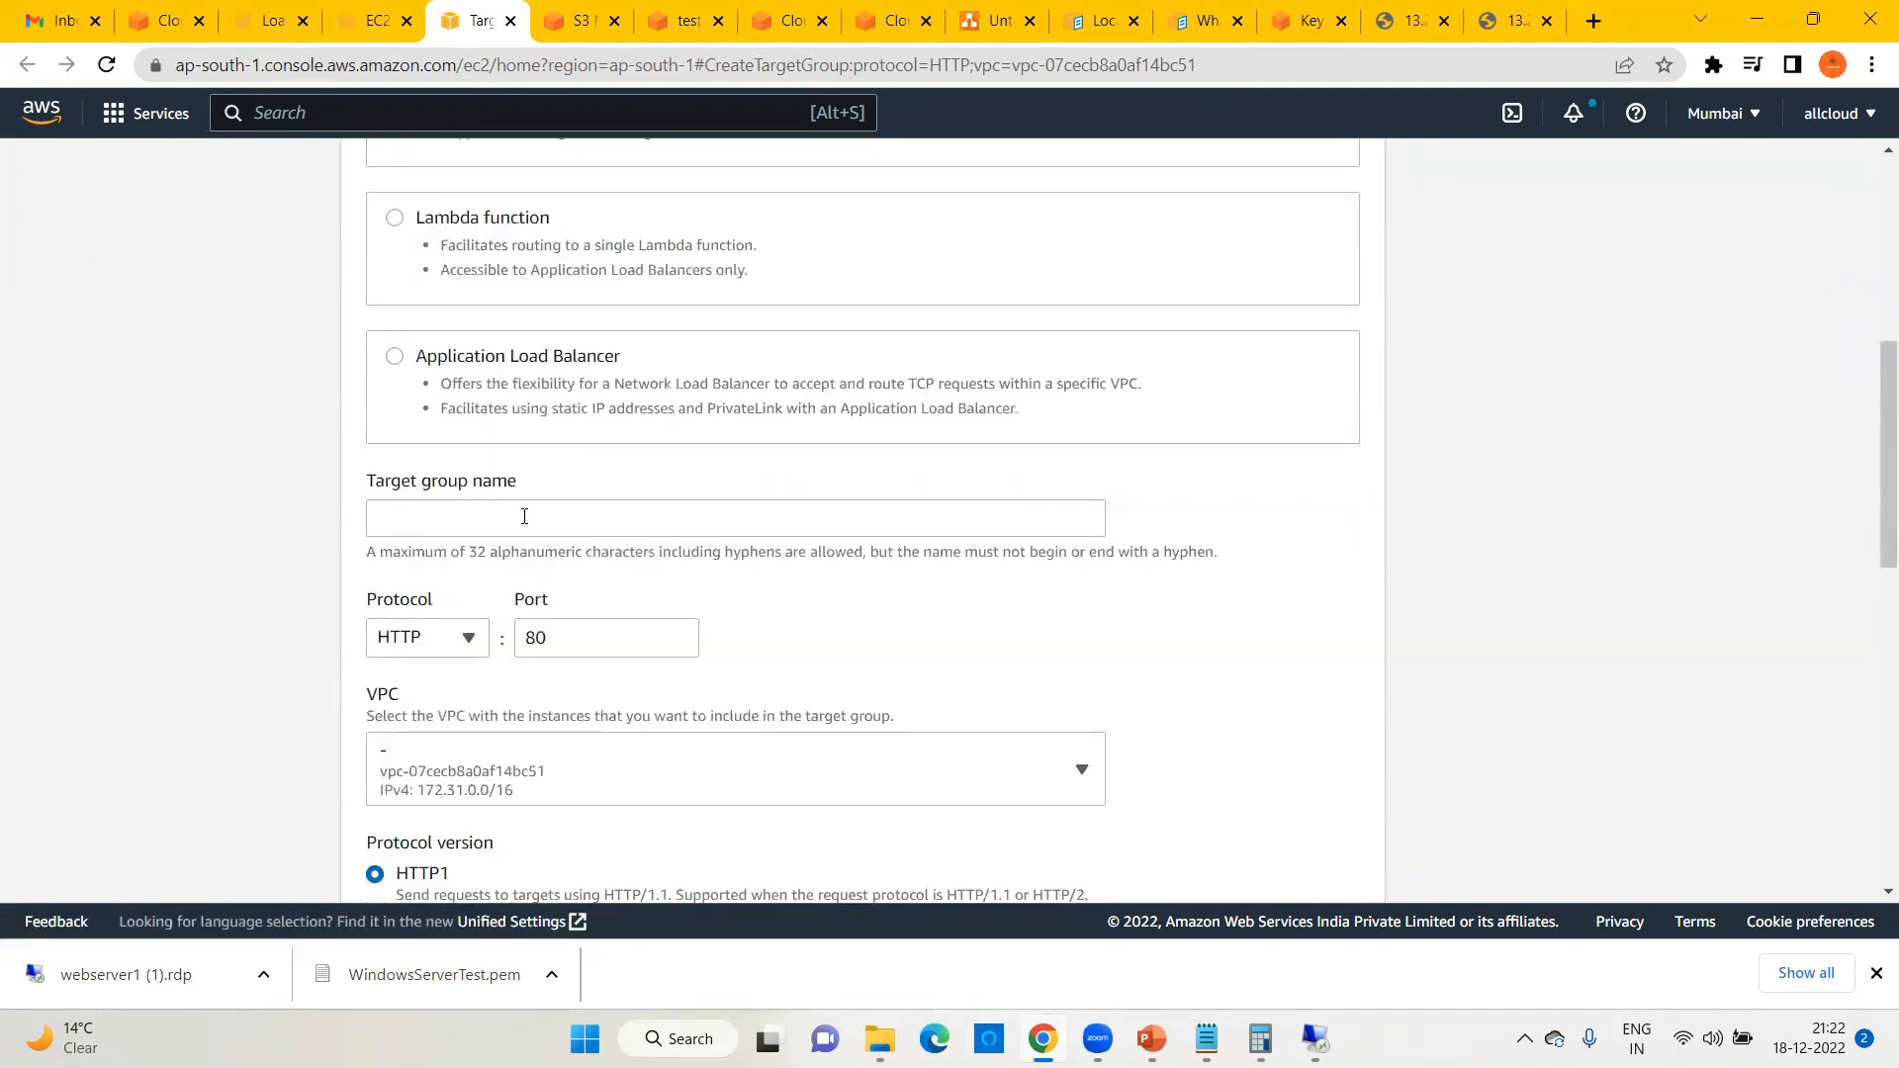
{"action": "left_click", "coordinate": [524, 516]}
{"action": "type", "text": "alb"}
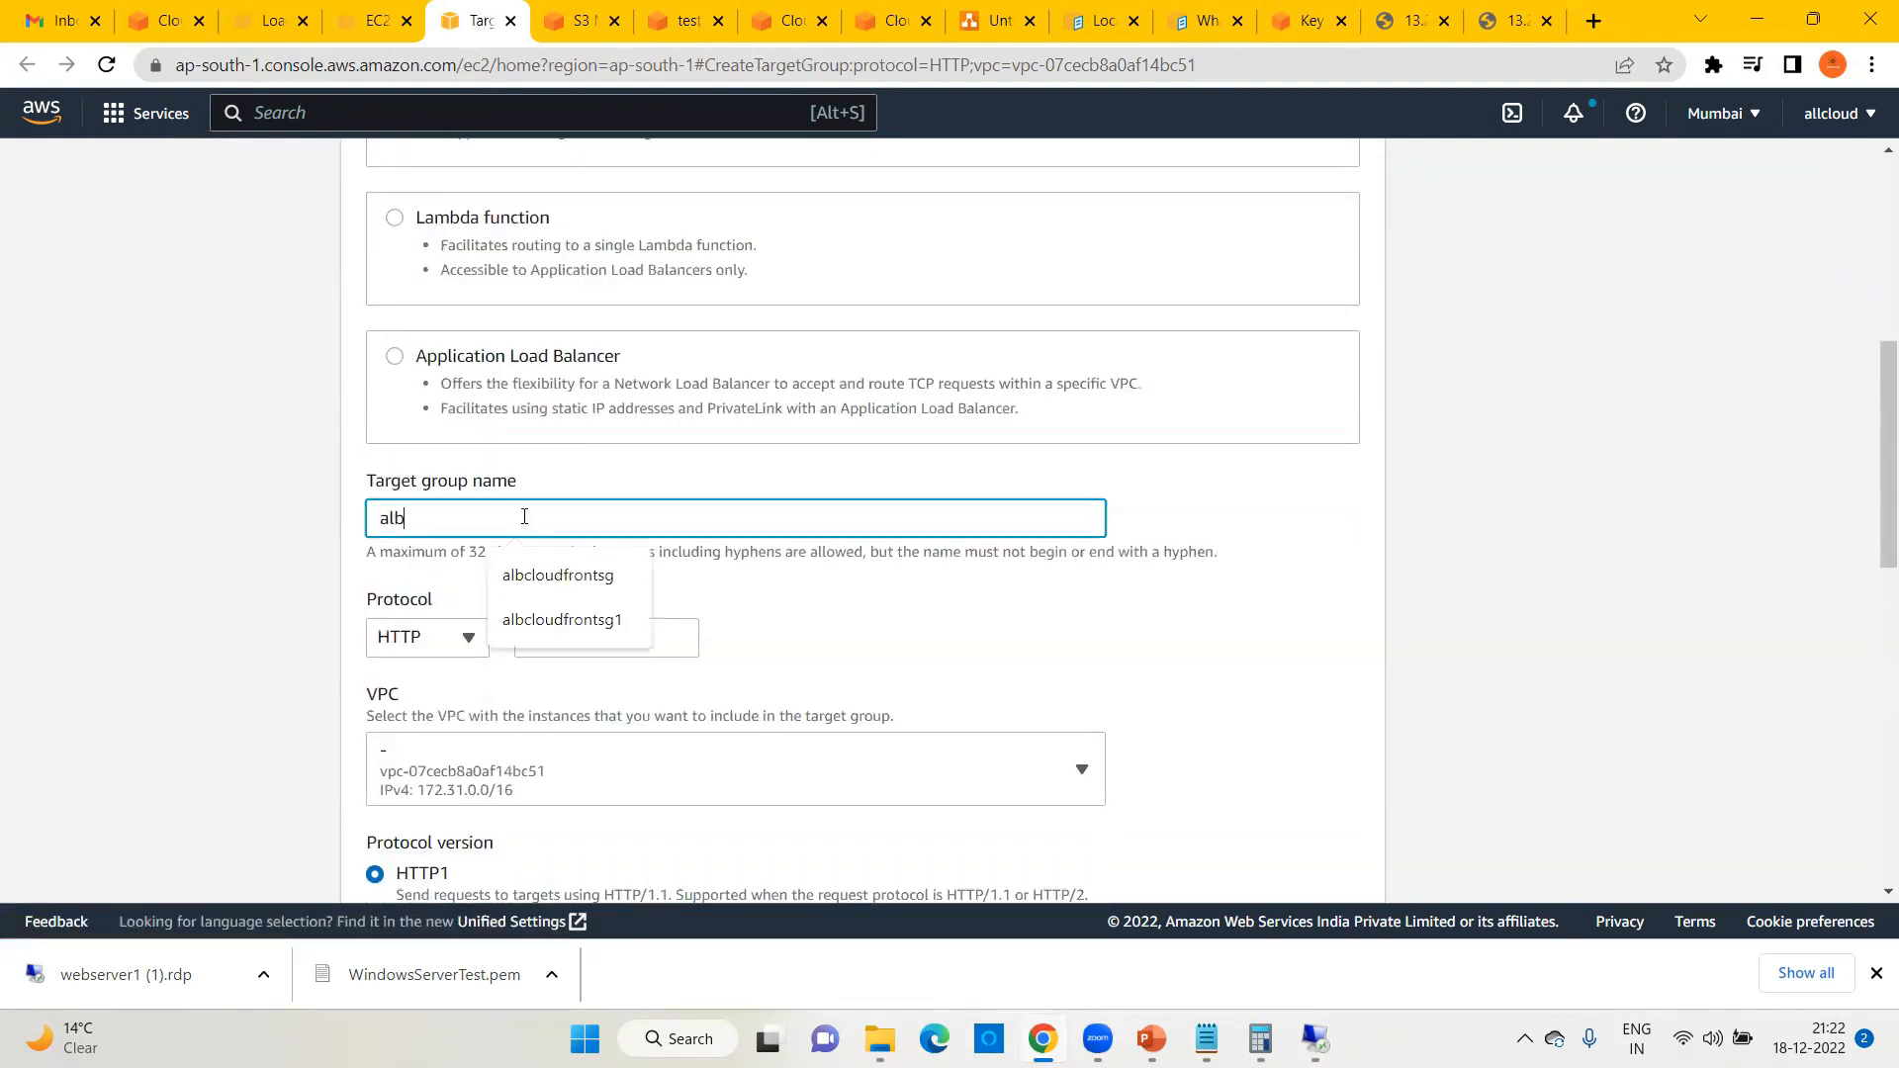
{"action": "type", "text": "coud"}
{"action": "type", "text": "fronttag"}
{"action": "type", "text": "getgroup"}
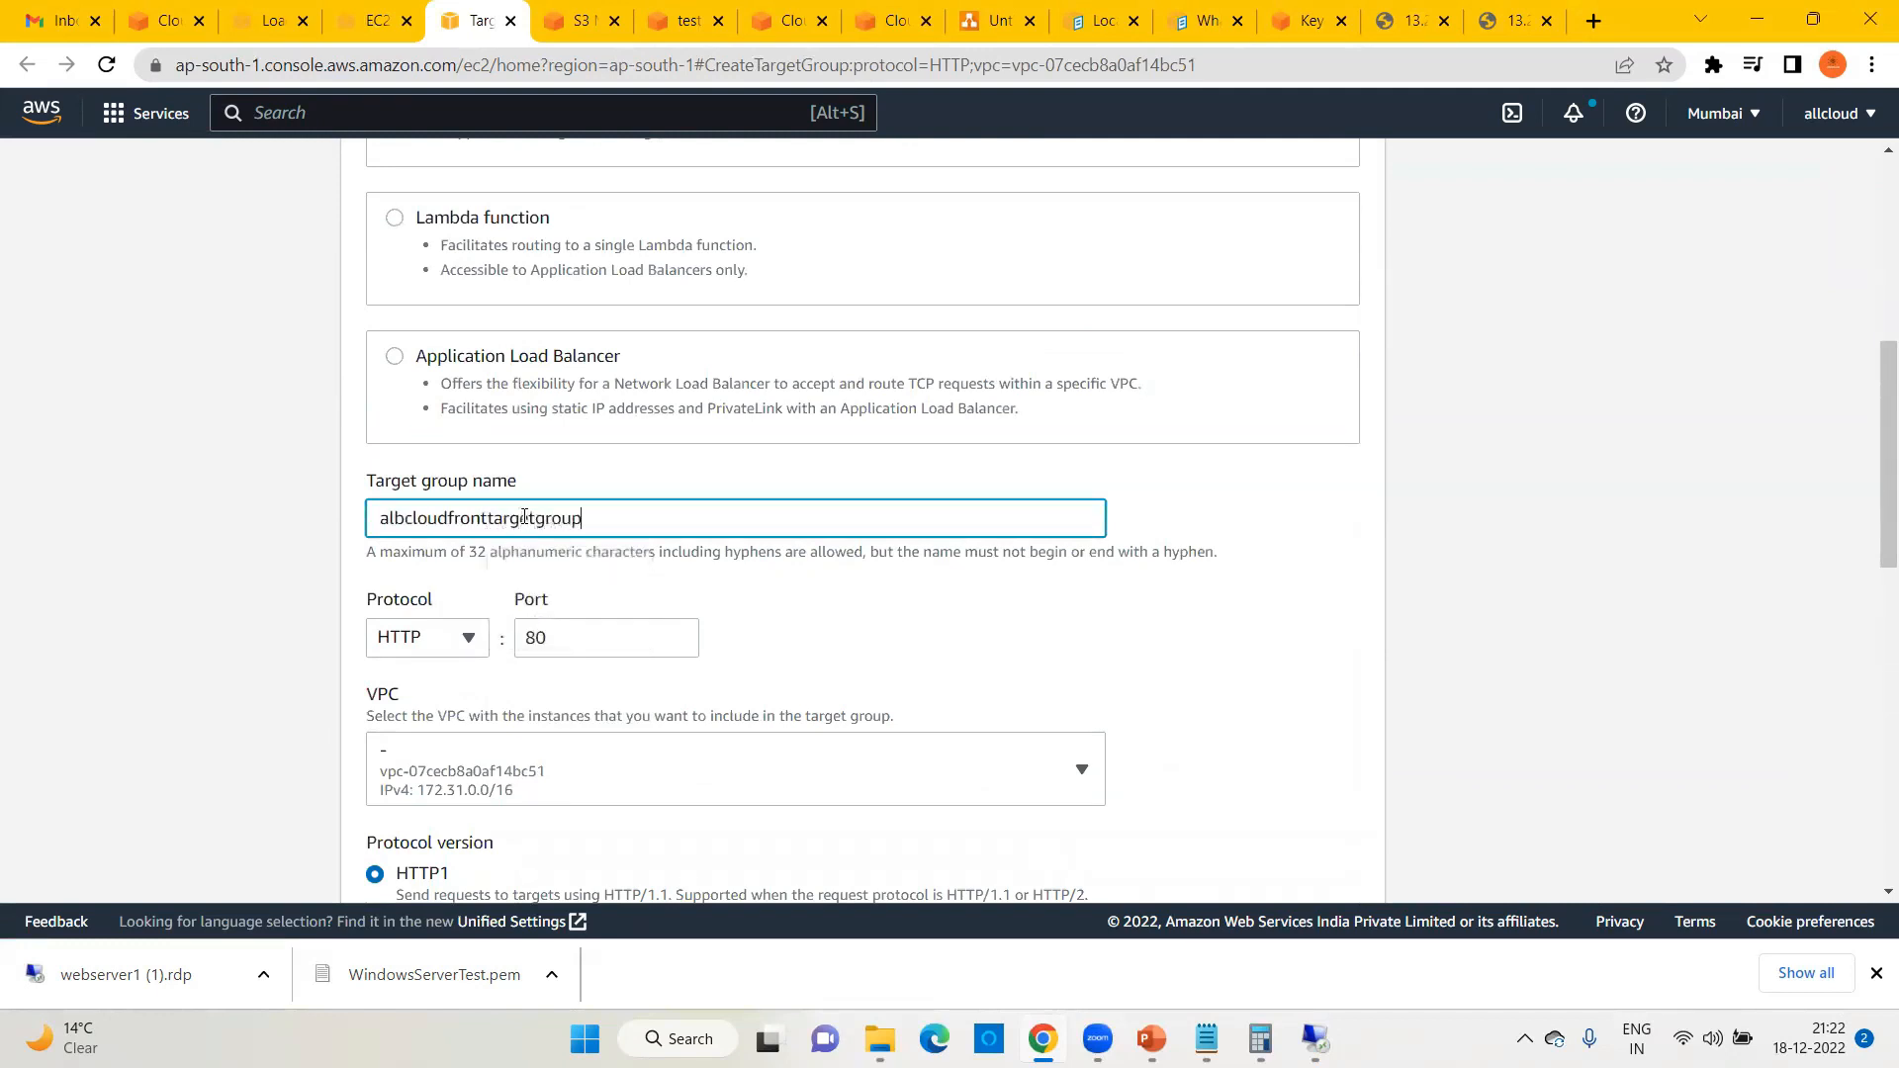
Step: Keep HTTP as the health check protocol, set the health check path to /index.html, and proceed to target registration
{"action": "scroll", "coordinate": [524, 515], "scroll_direction": "down", "scroll_amount": 3}
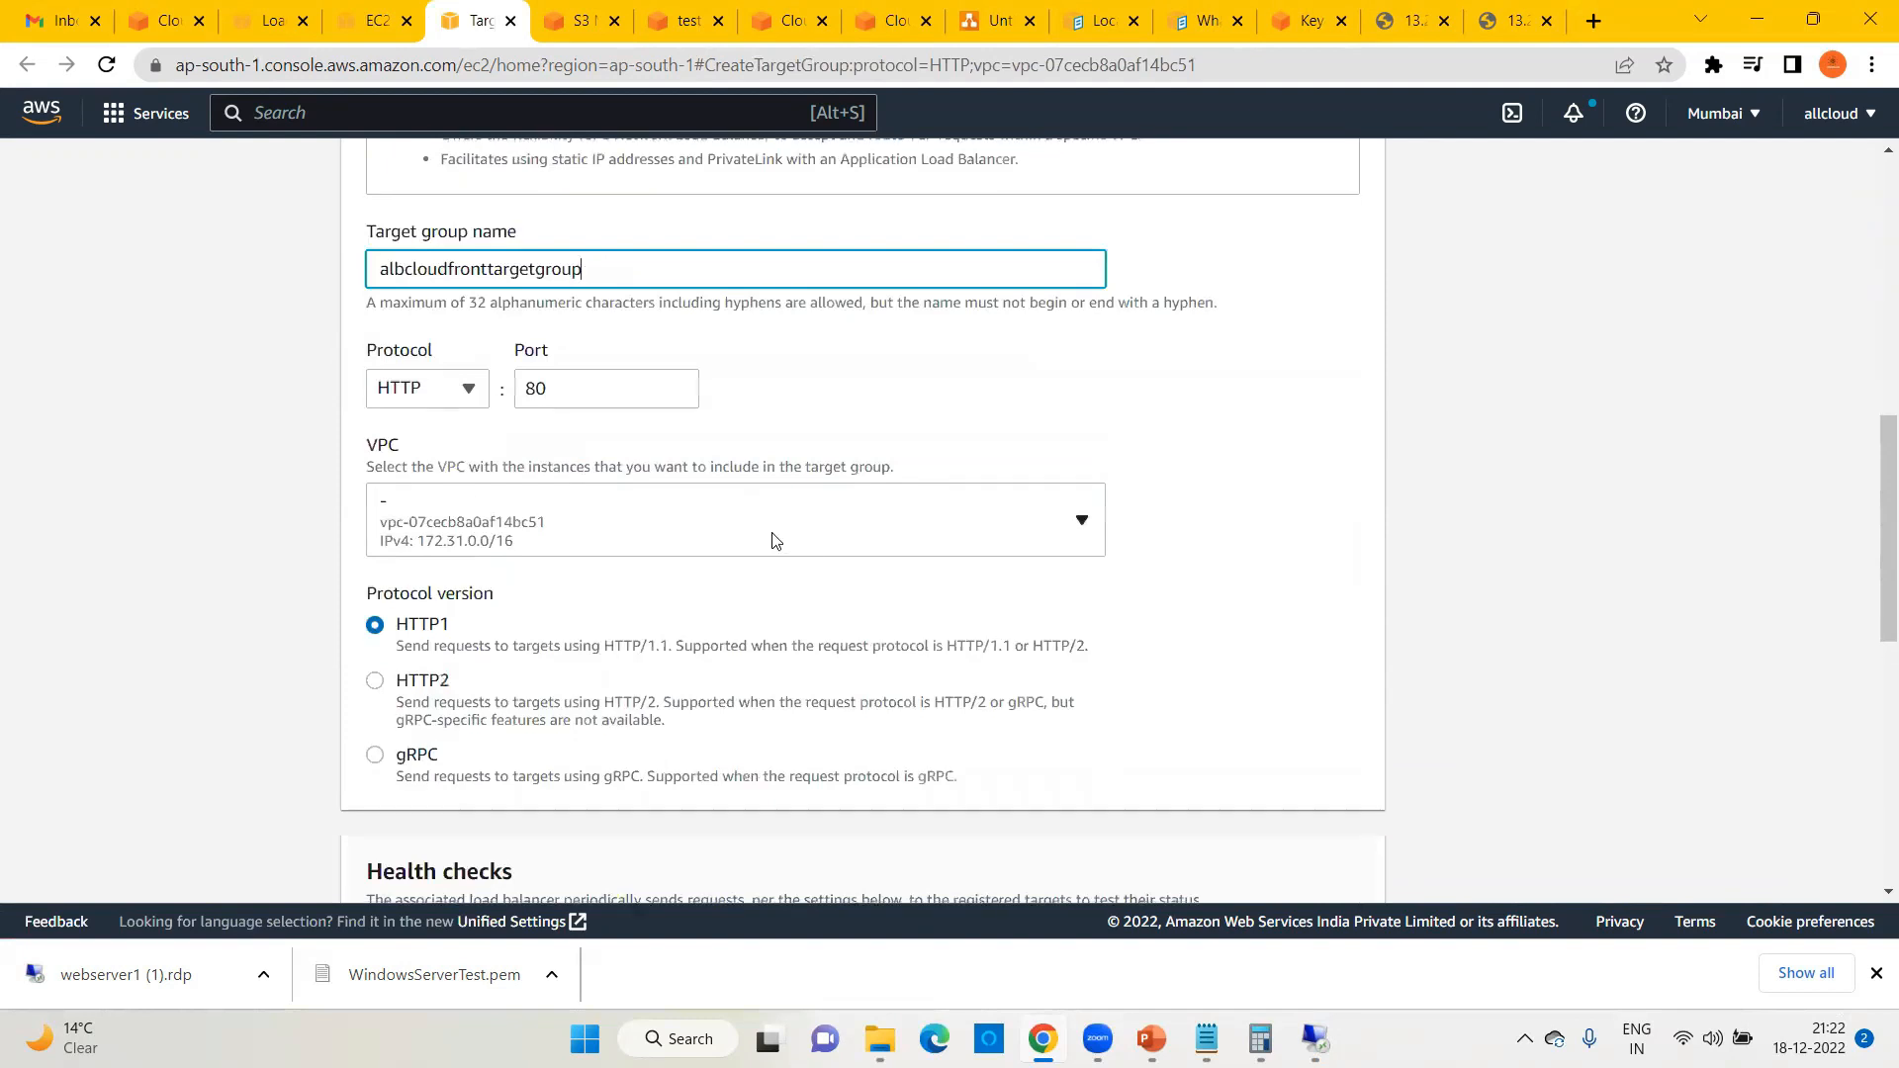
{"action": "scroll", "coordinate": [774, 541], "scroll_direction": "down", "scroll_amount": 3}
{"action": "scroll", "coordinate": [976, 572], "scroll_direction": "down", "scroll_amount": 3}
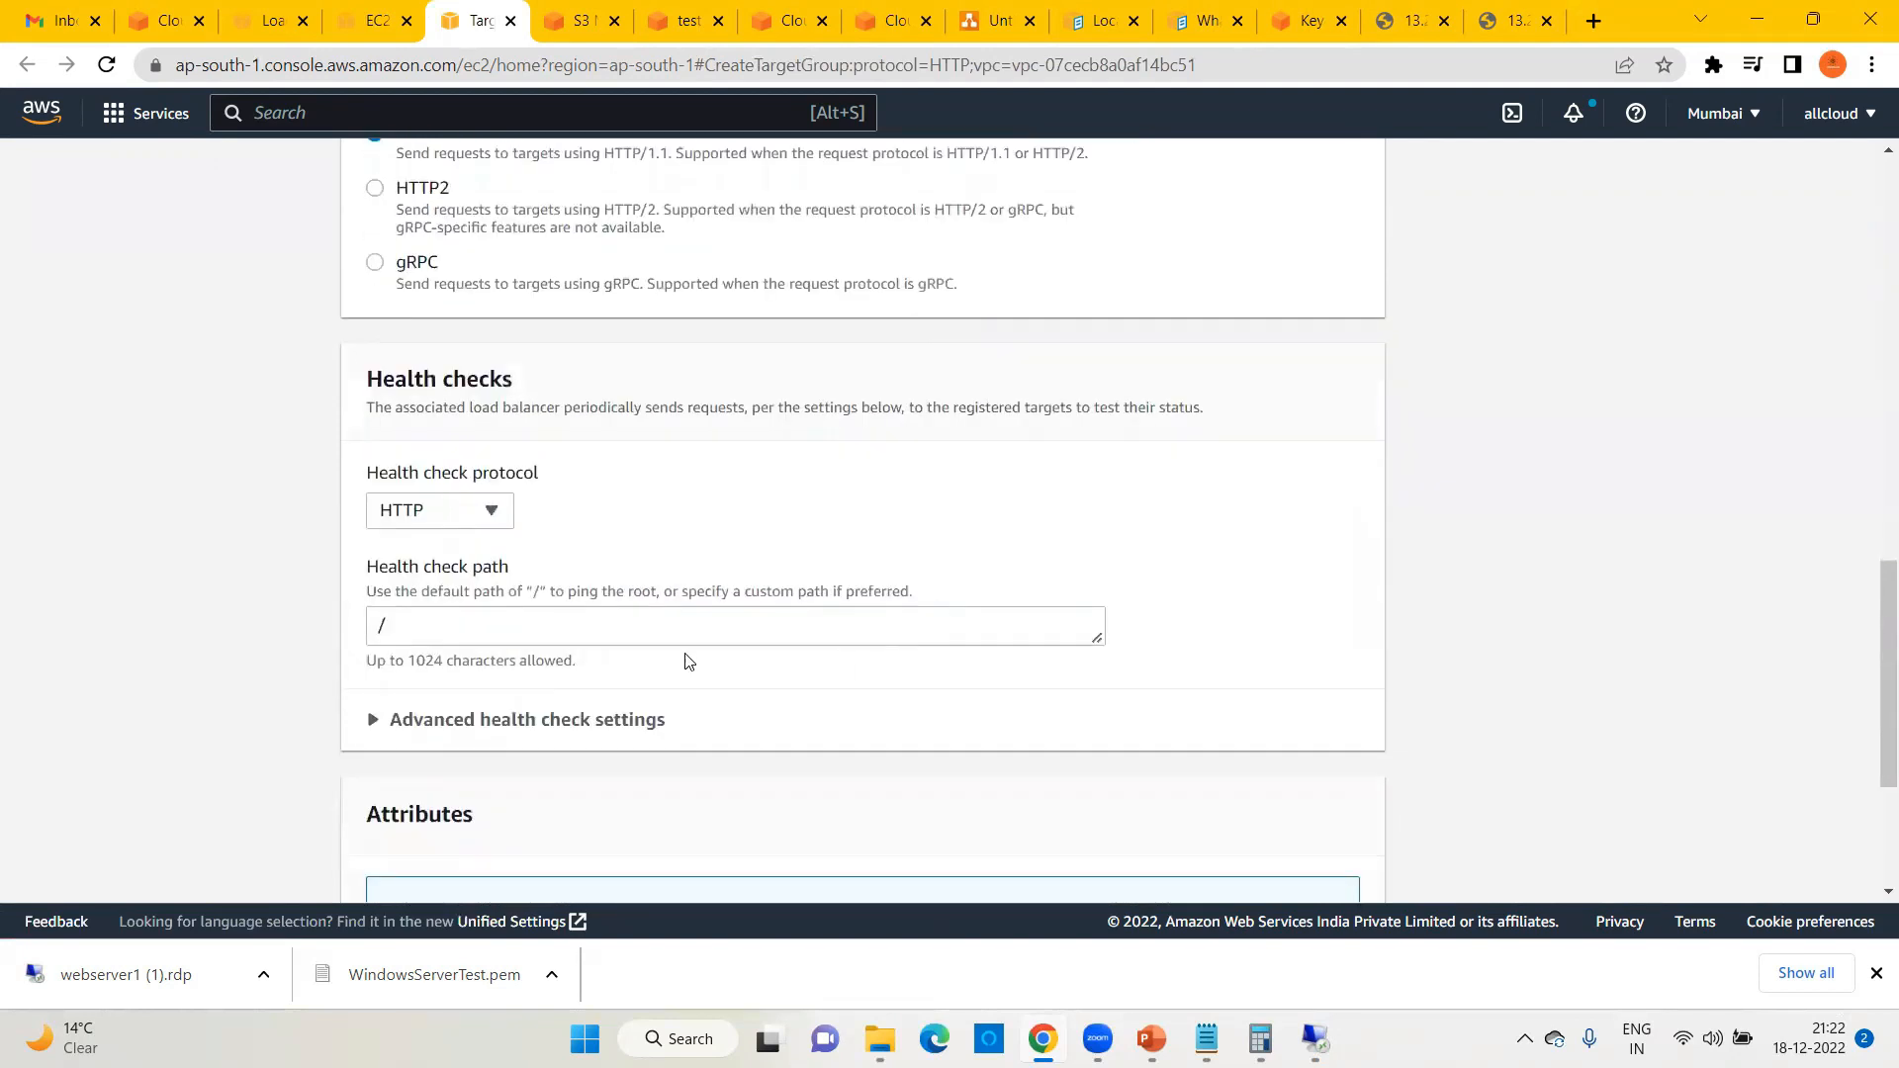
{"action": "left_click", "coordinate": [436, 522]}
{"action": "left_click", "coordinate": [436, 547]}
{"action": "left_click", "coordinate": [435, 628]}
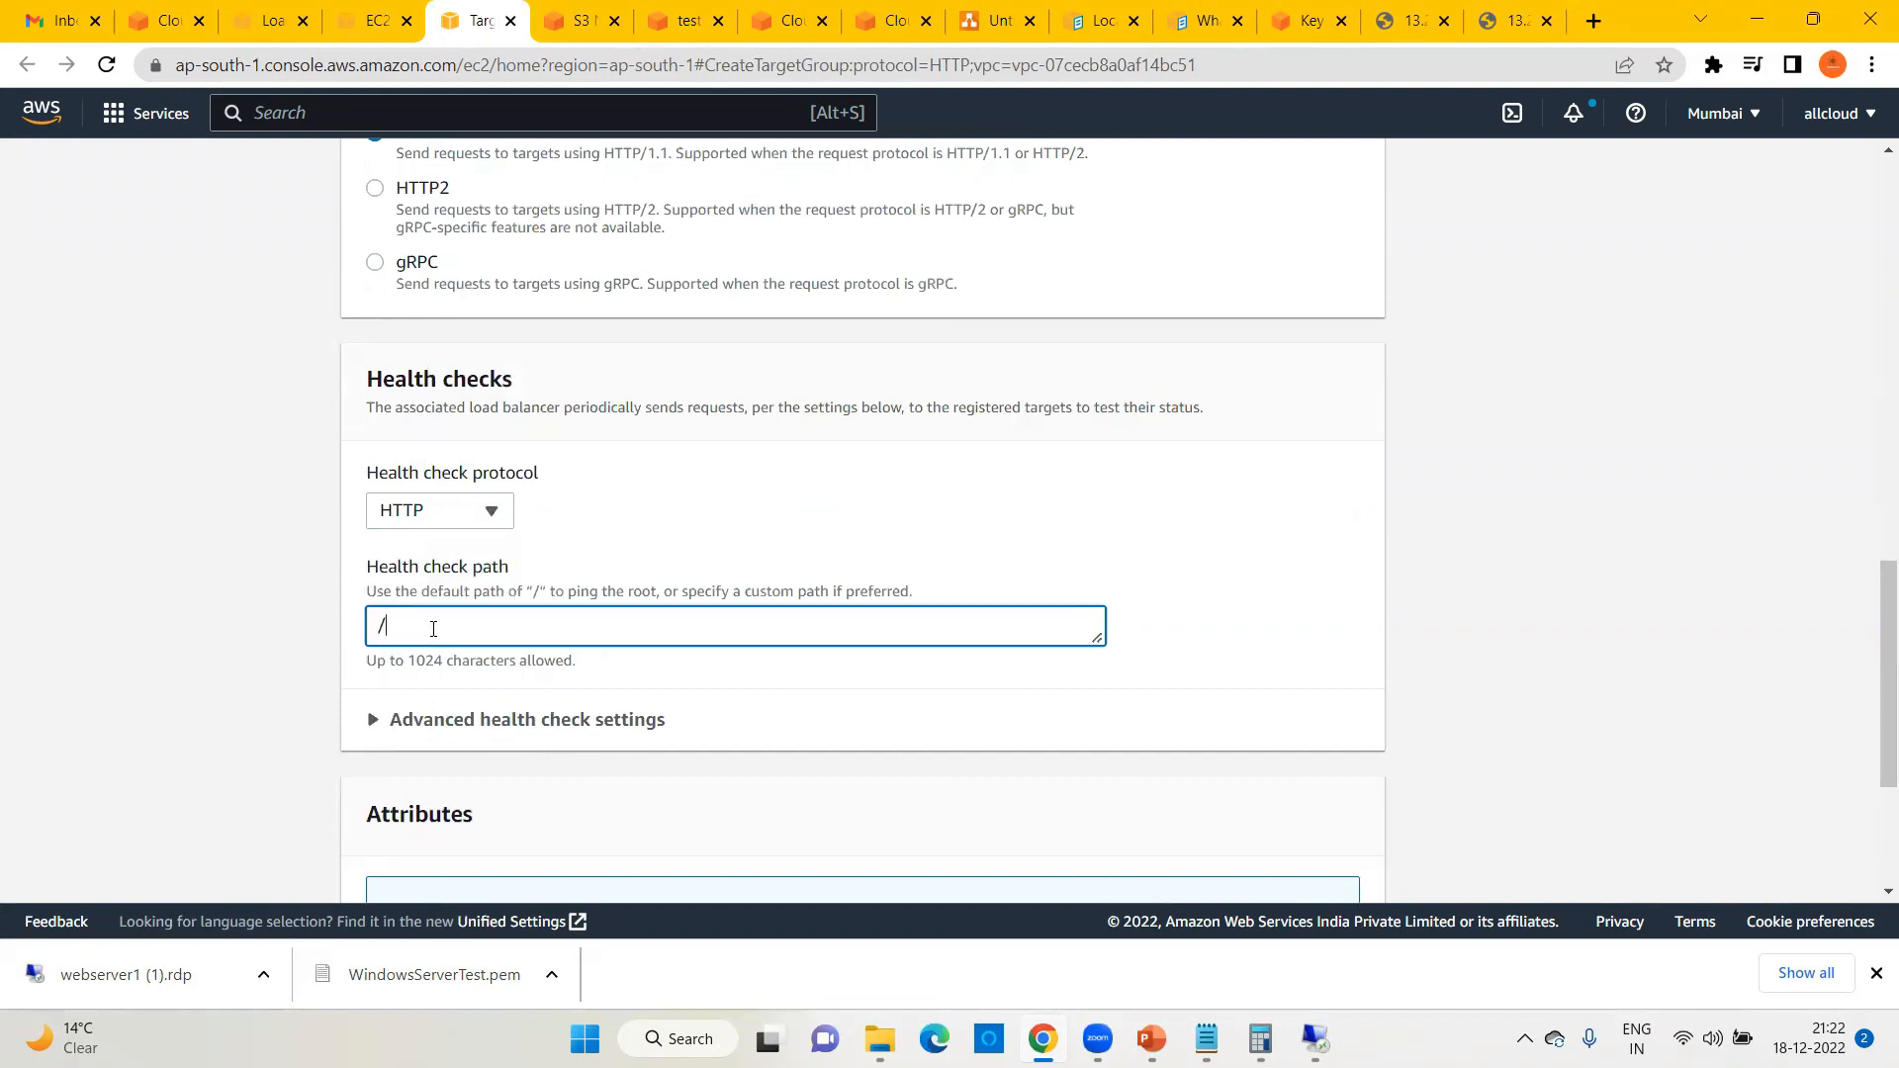
{"action": "type", "text": "index.html"}
{"action": "scroll", "coordinate": [484, 627], "scroll_direction": "down", "scroll_amount": 3}
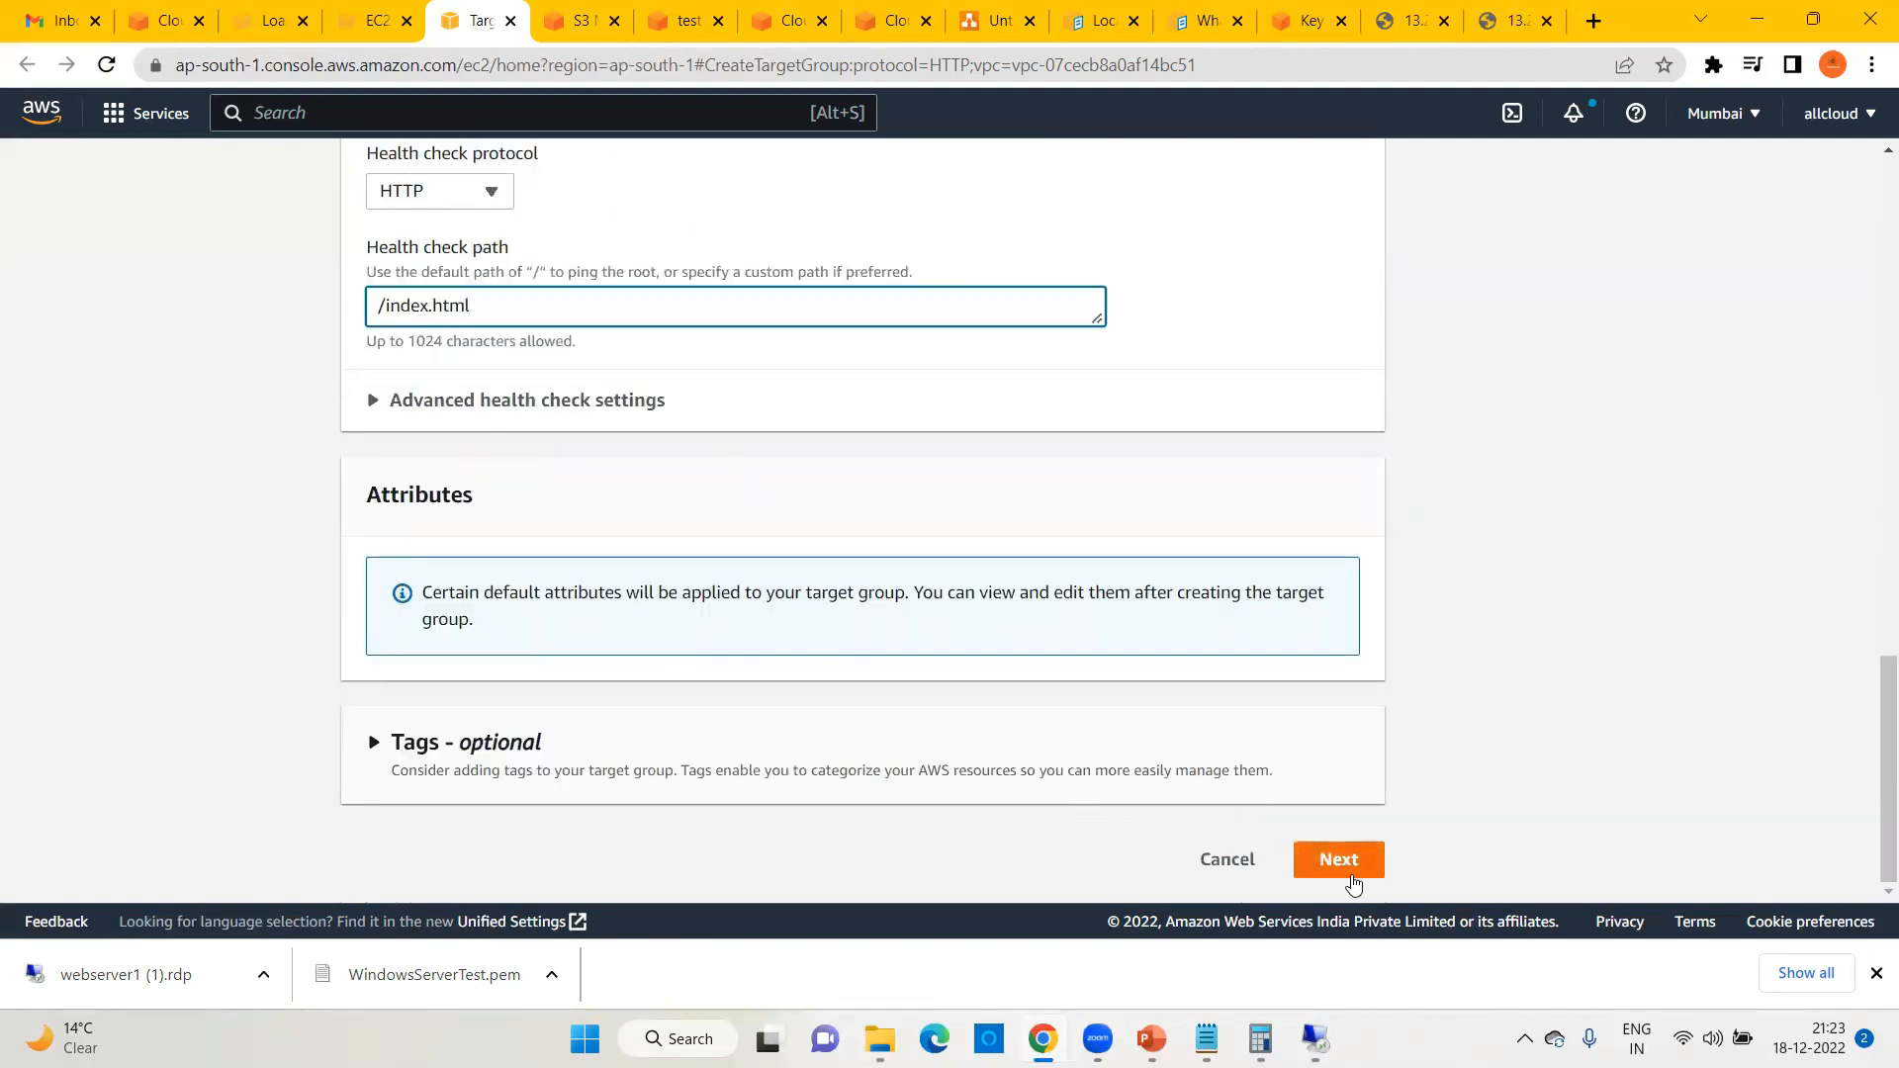
{"action": "left_click", "coordinate": [1353, 883]}
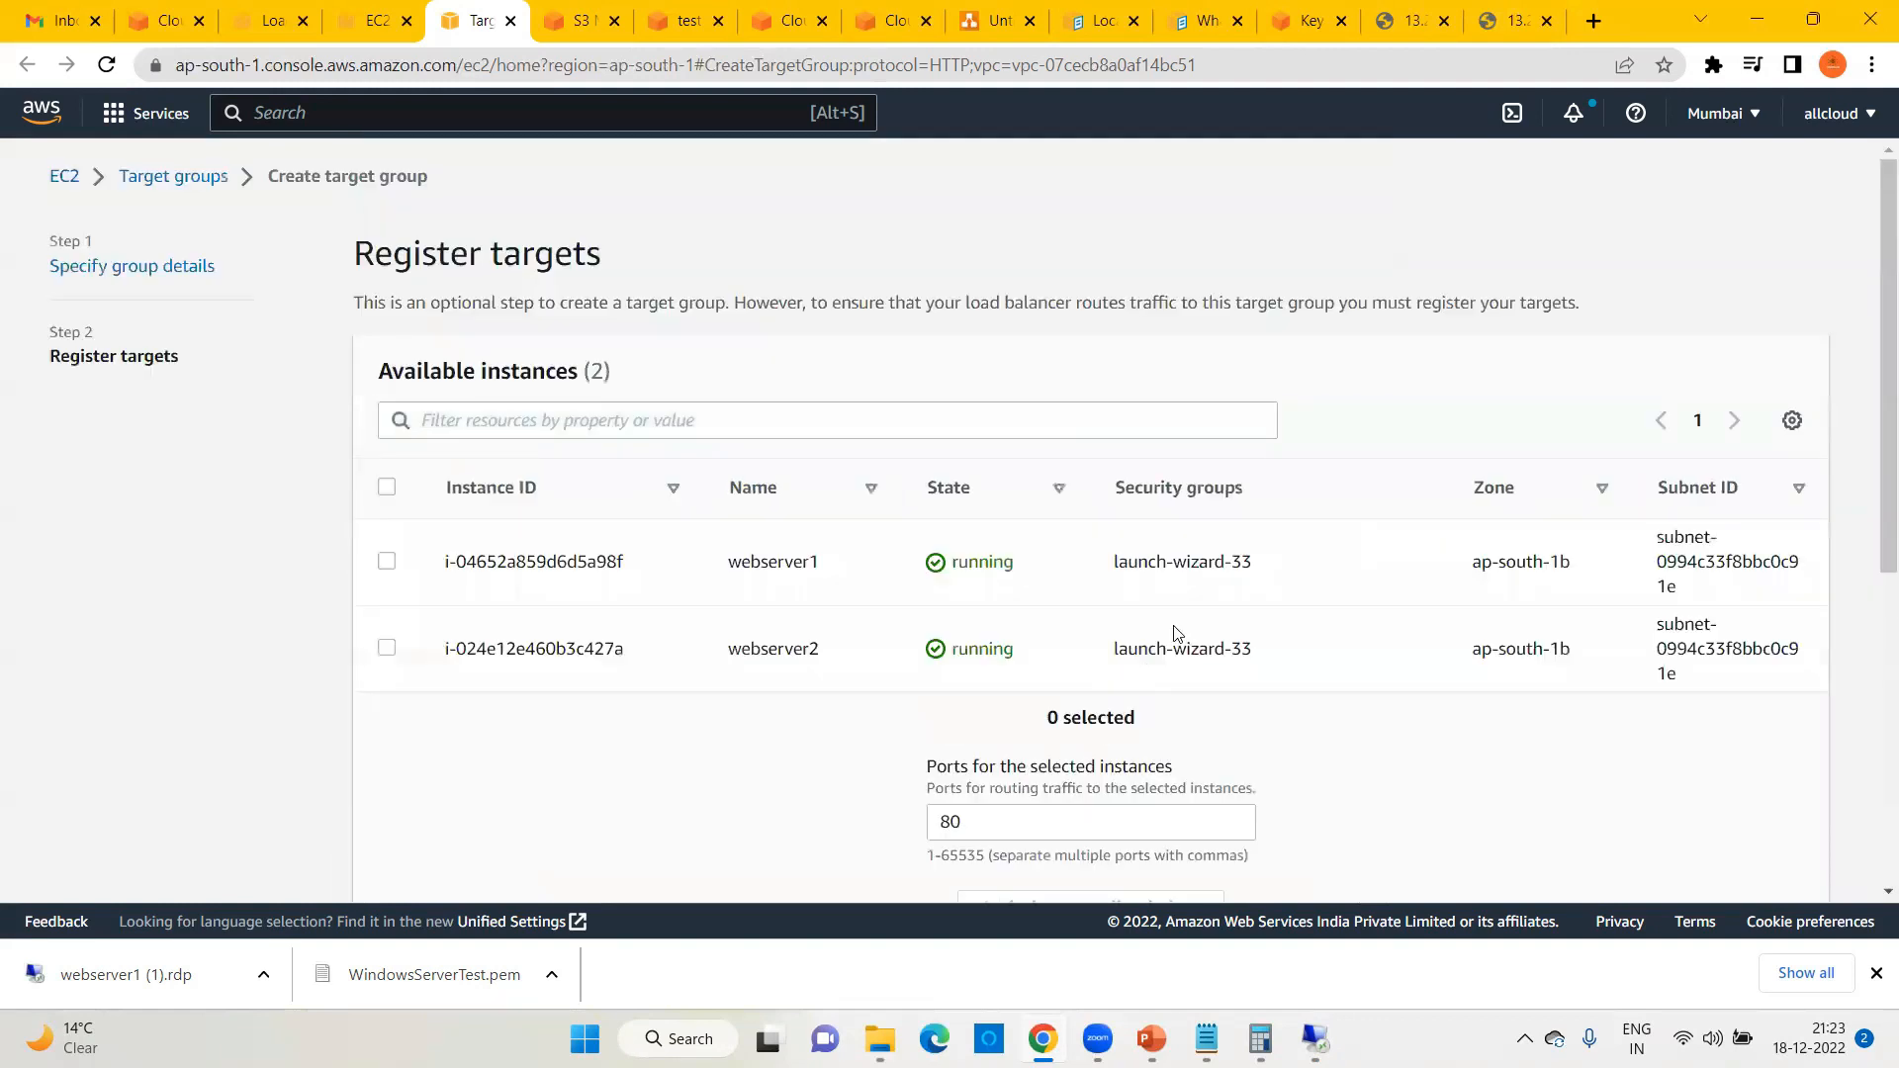
Step: Add webserver1 and webserver2 as pending targets on port 80 and create the target group
{"action": "scroll", "coordinate": [1272, 679], "scroll_direction": "down", "scroll_amount": 1}
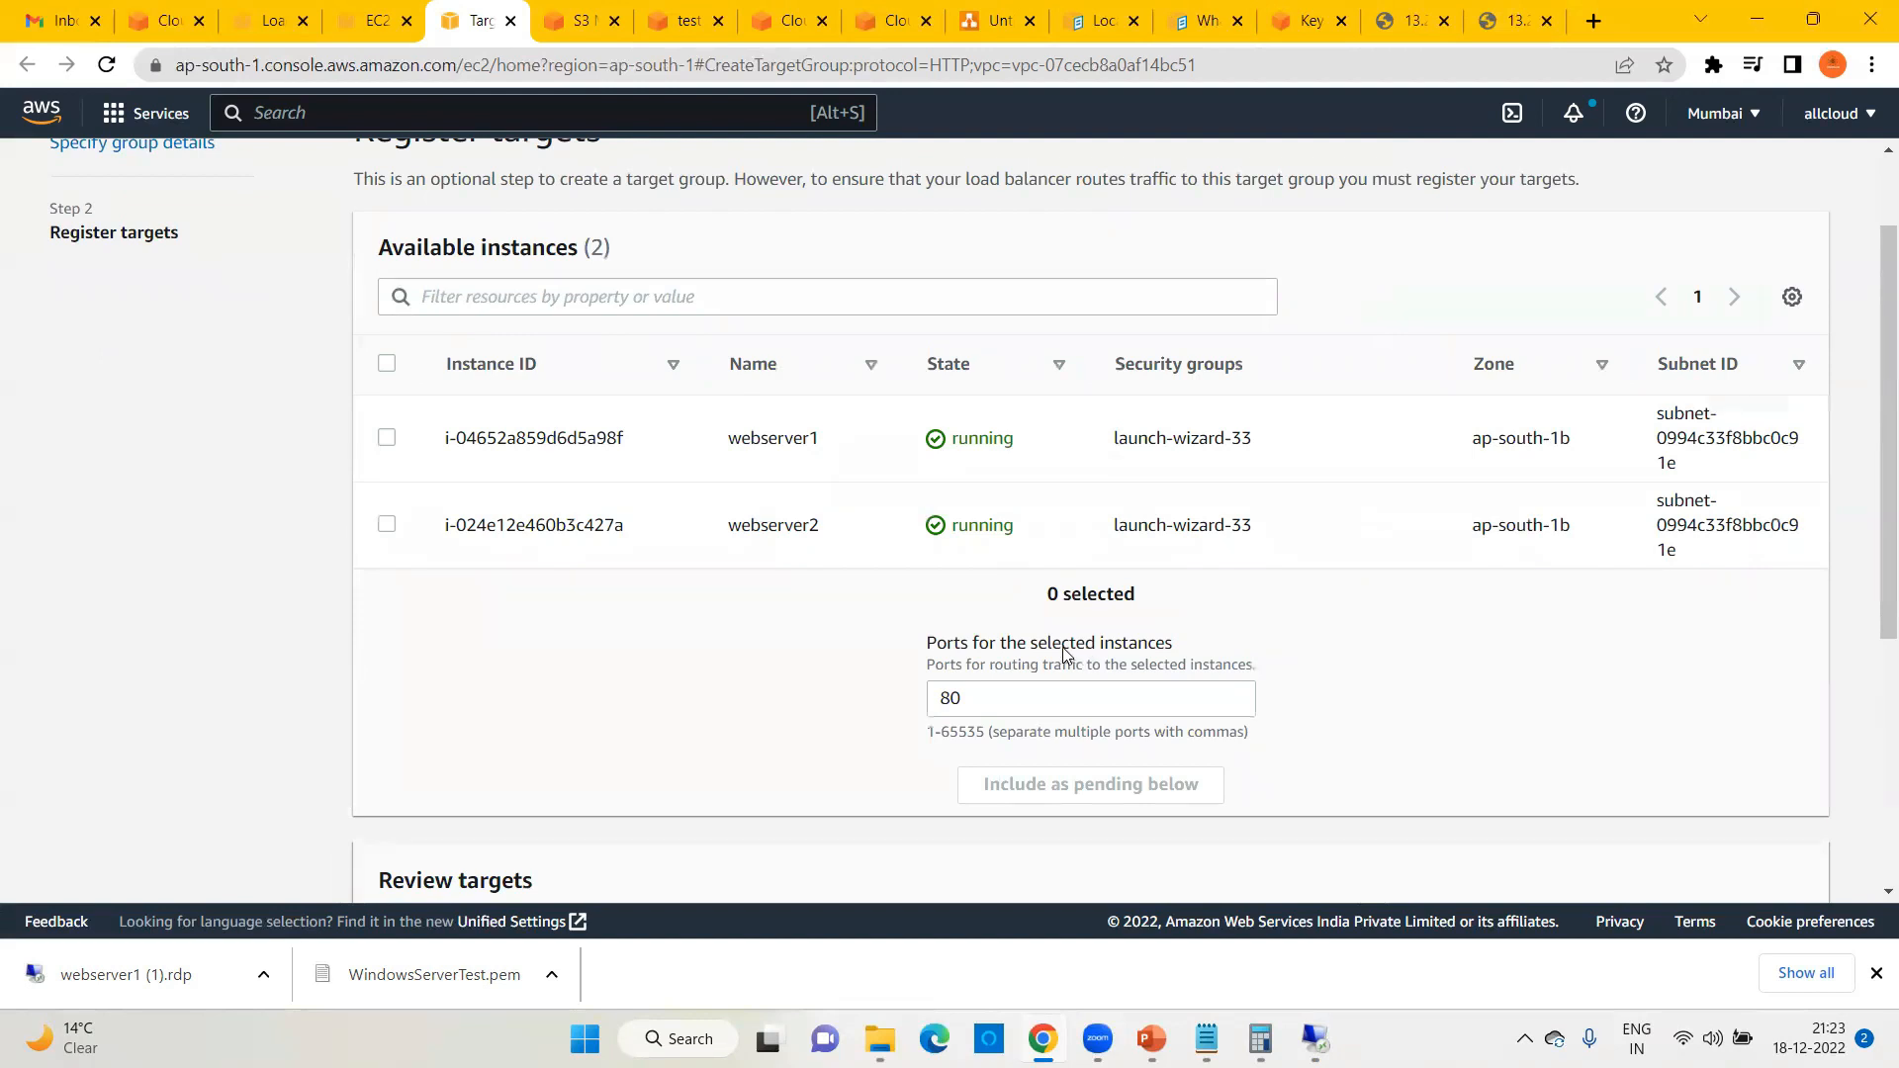
{"action": "left_click", "coordinate": [386, 437]}
{"action": "left_click", "coordinate": [387, 525]}
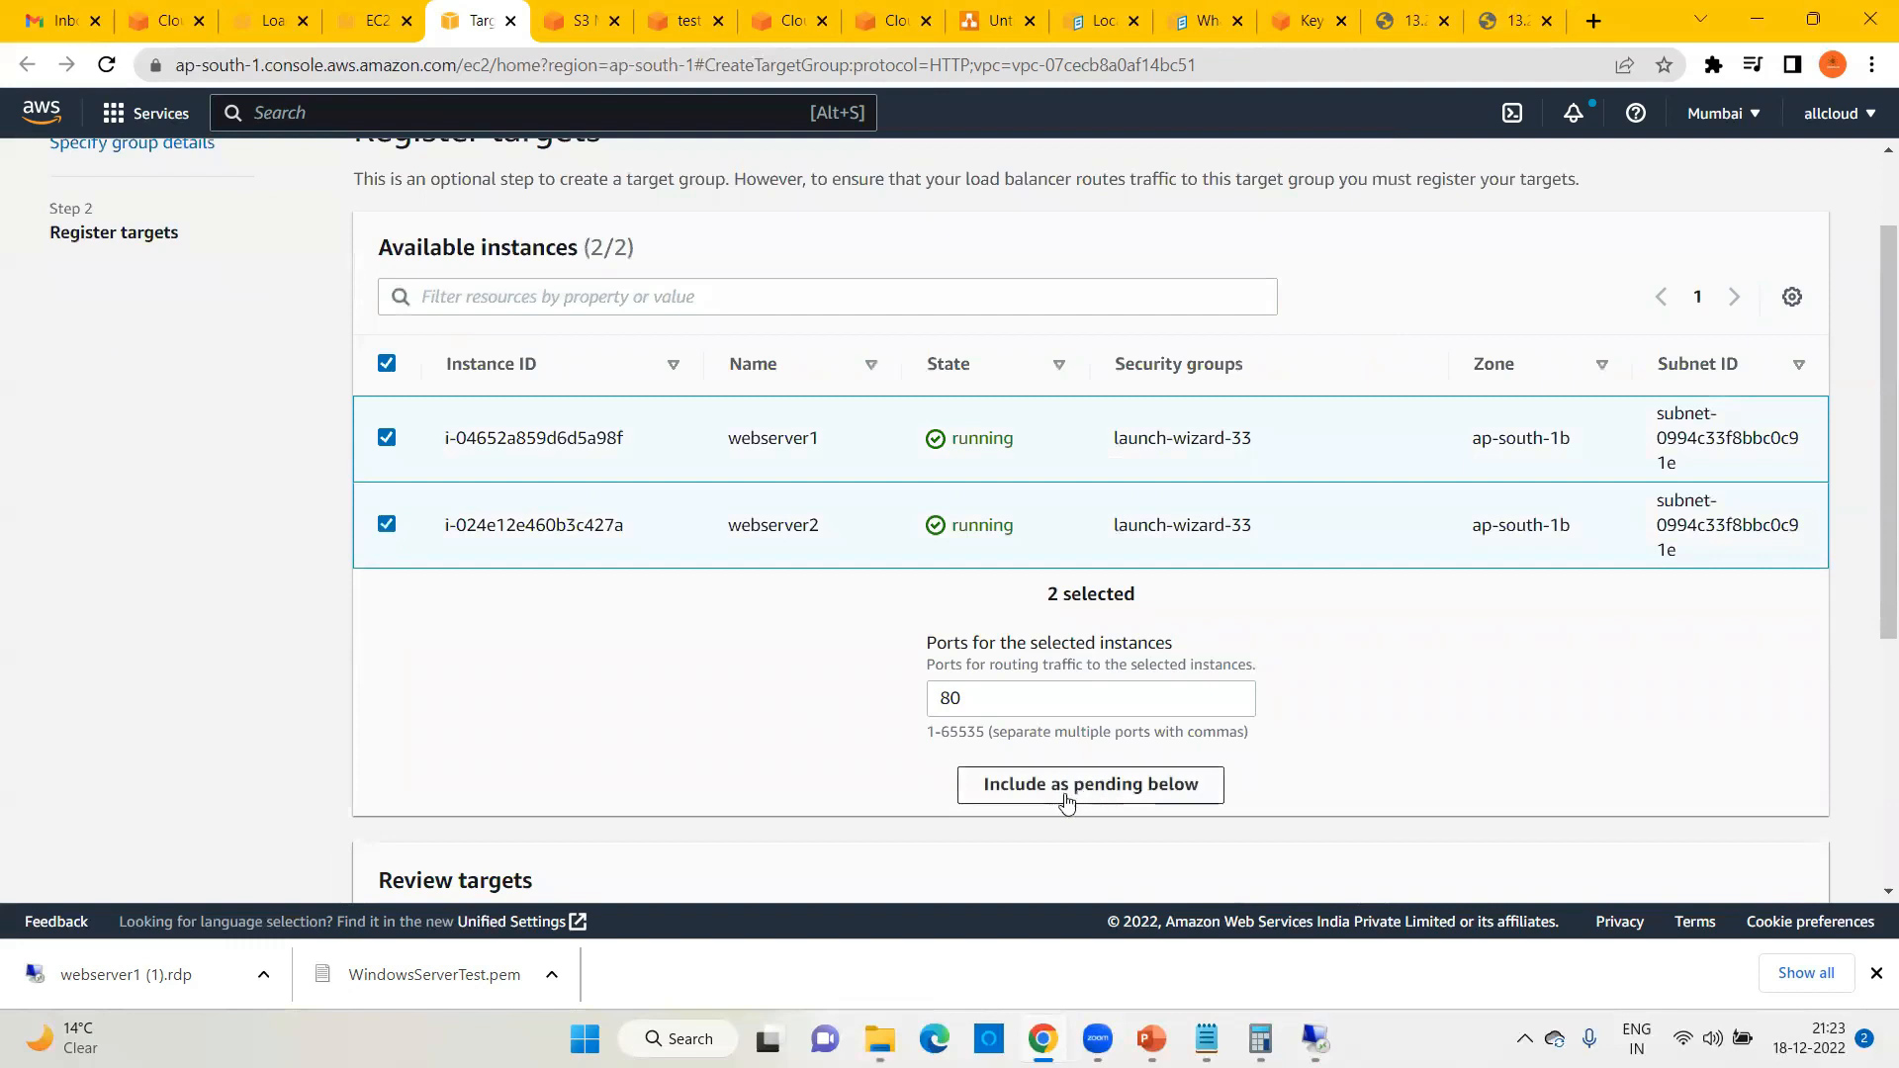
{"action": "left_click", "coordinate": [1155, 797]}
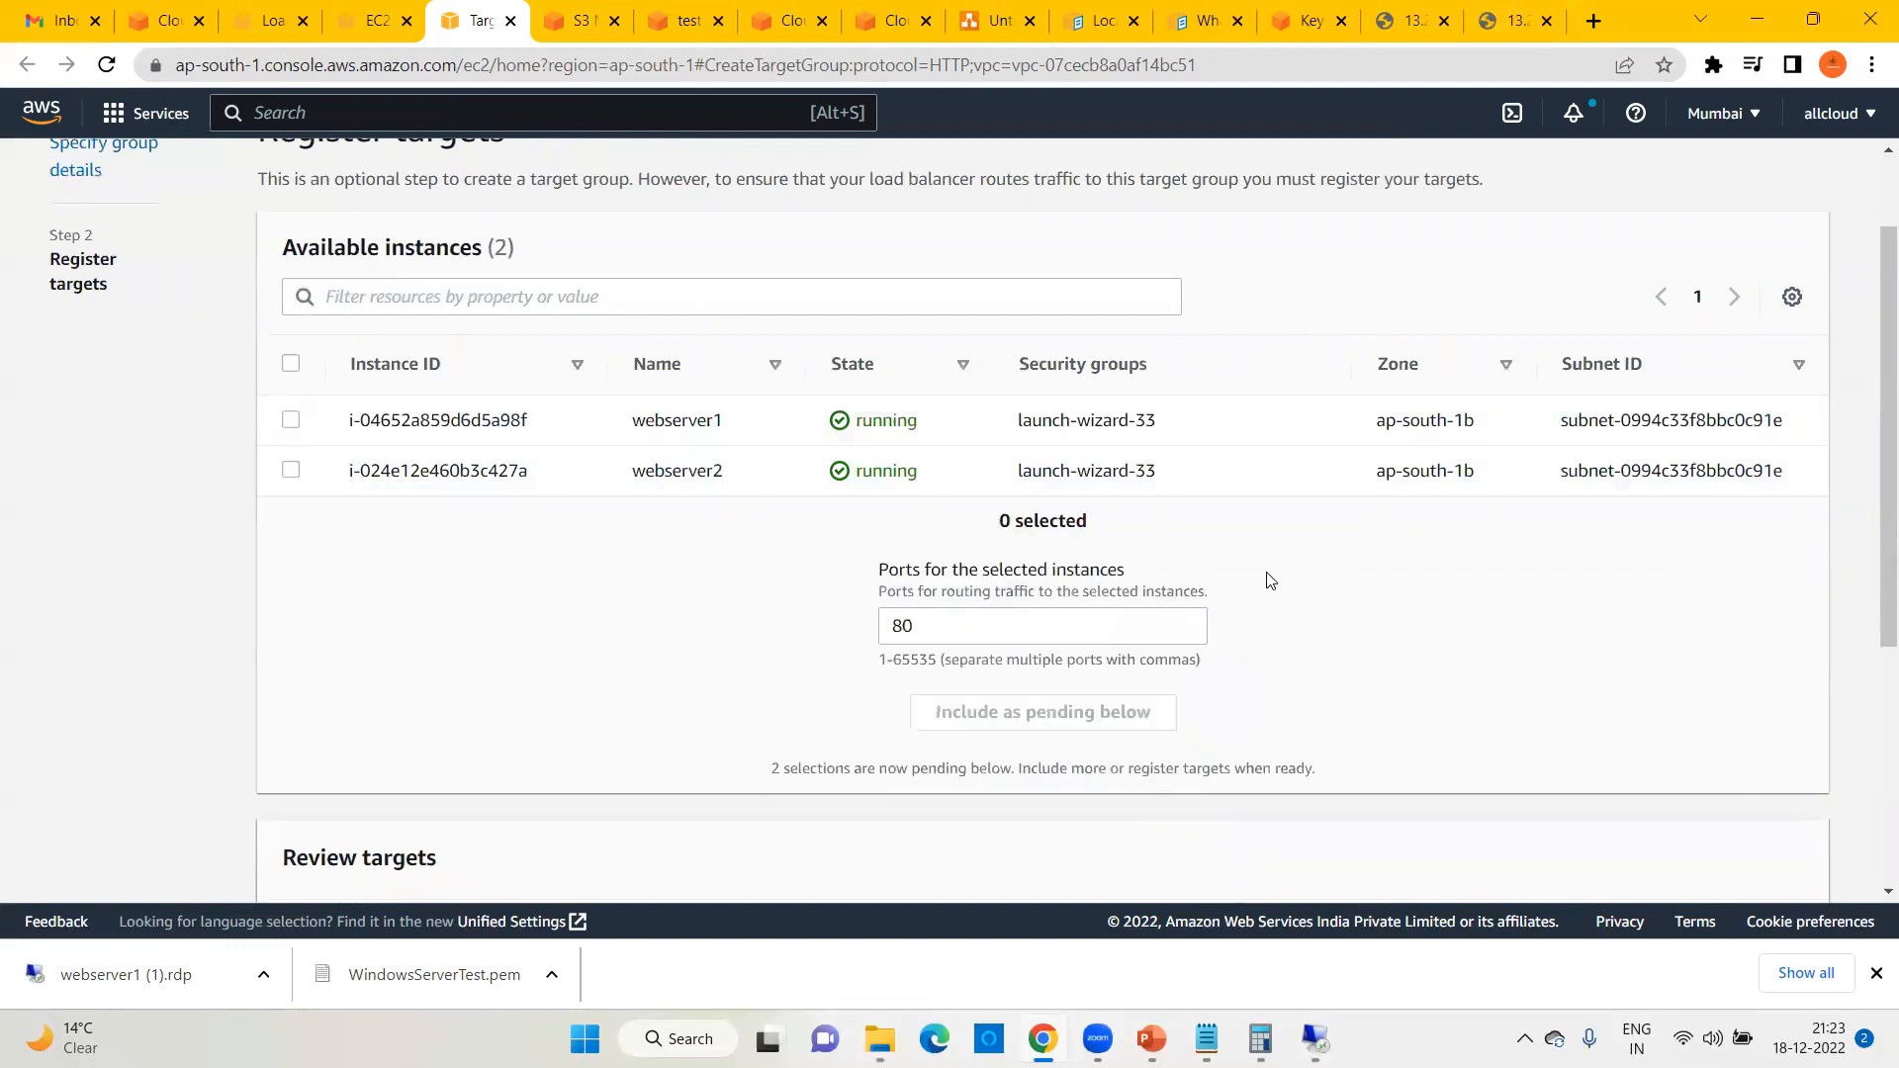
{"action": "scroll", "coordinate": [1272, 594], "scroll_direction": "down", "scroll_amount": 3}
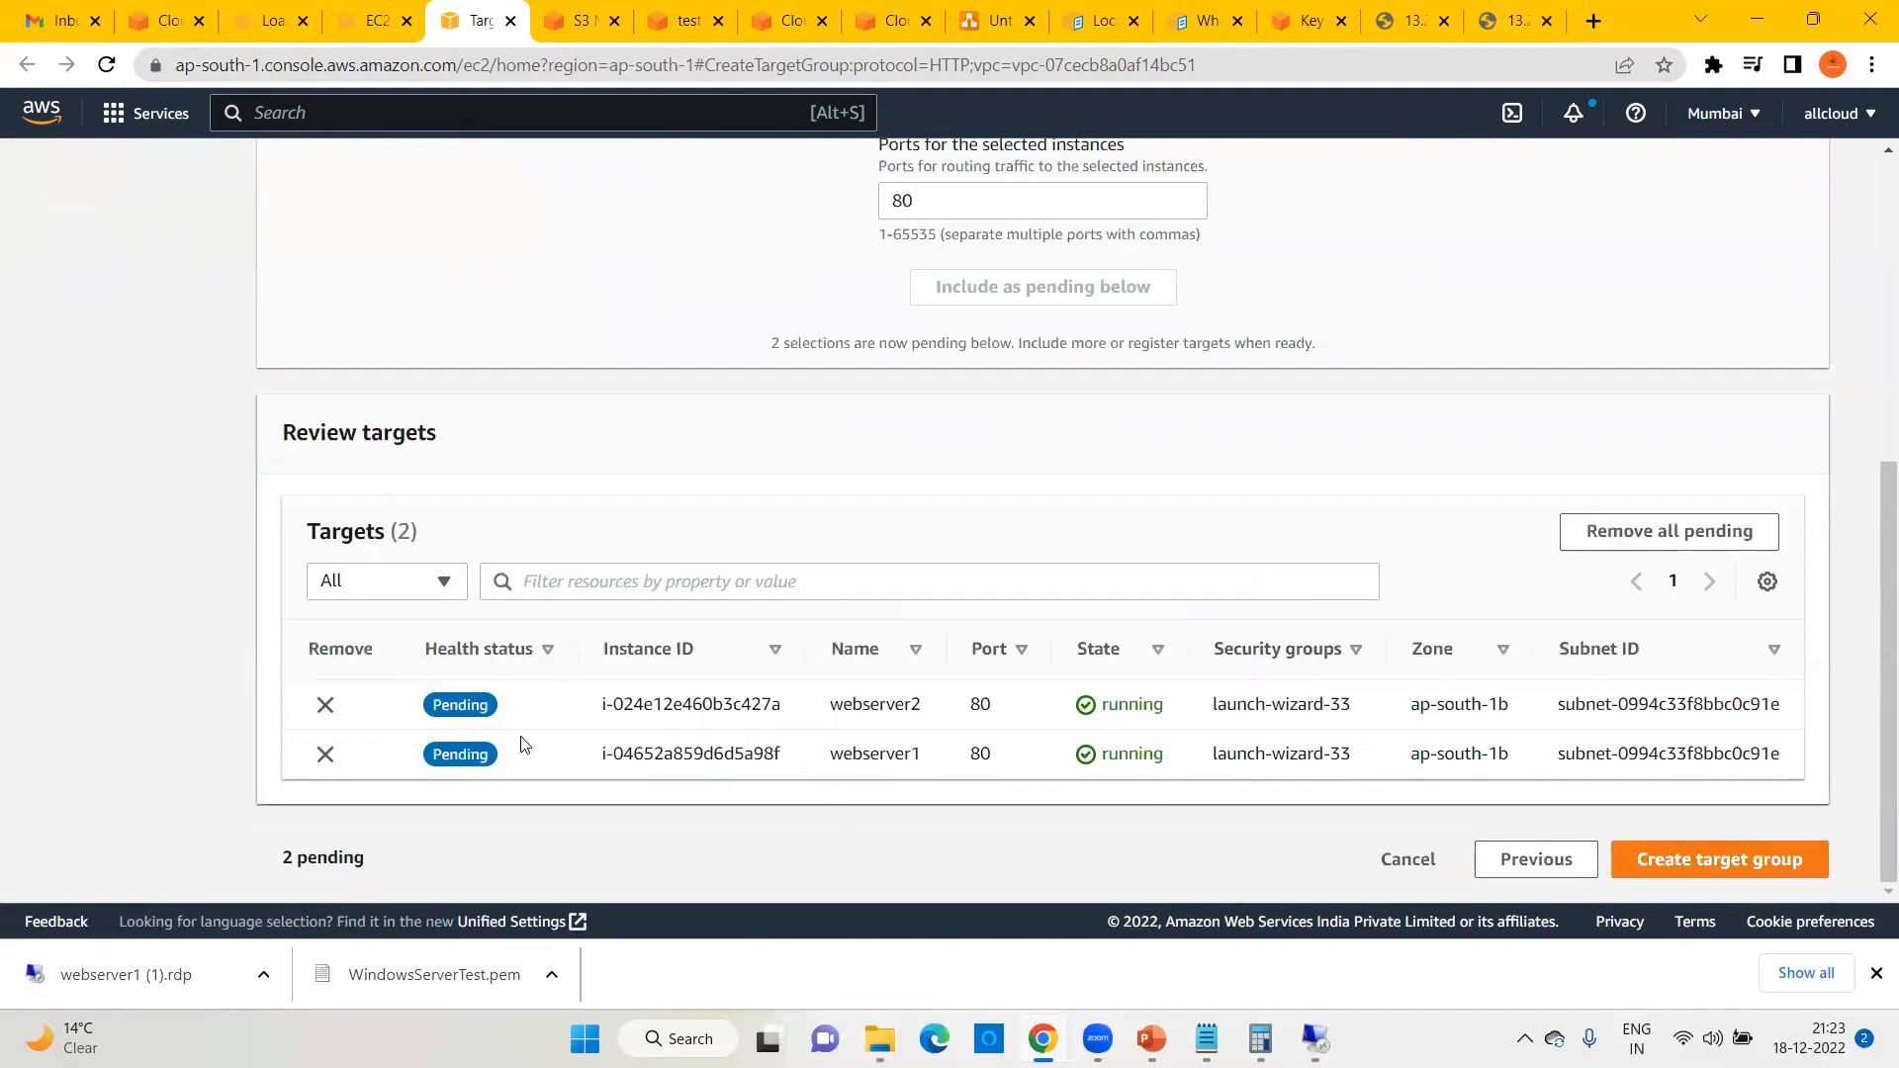
{"action": "left_click", "coordinate": [1677, 860]}
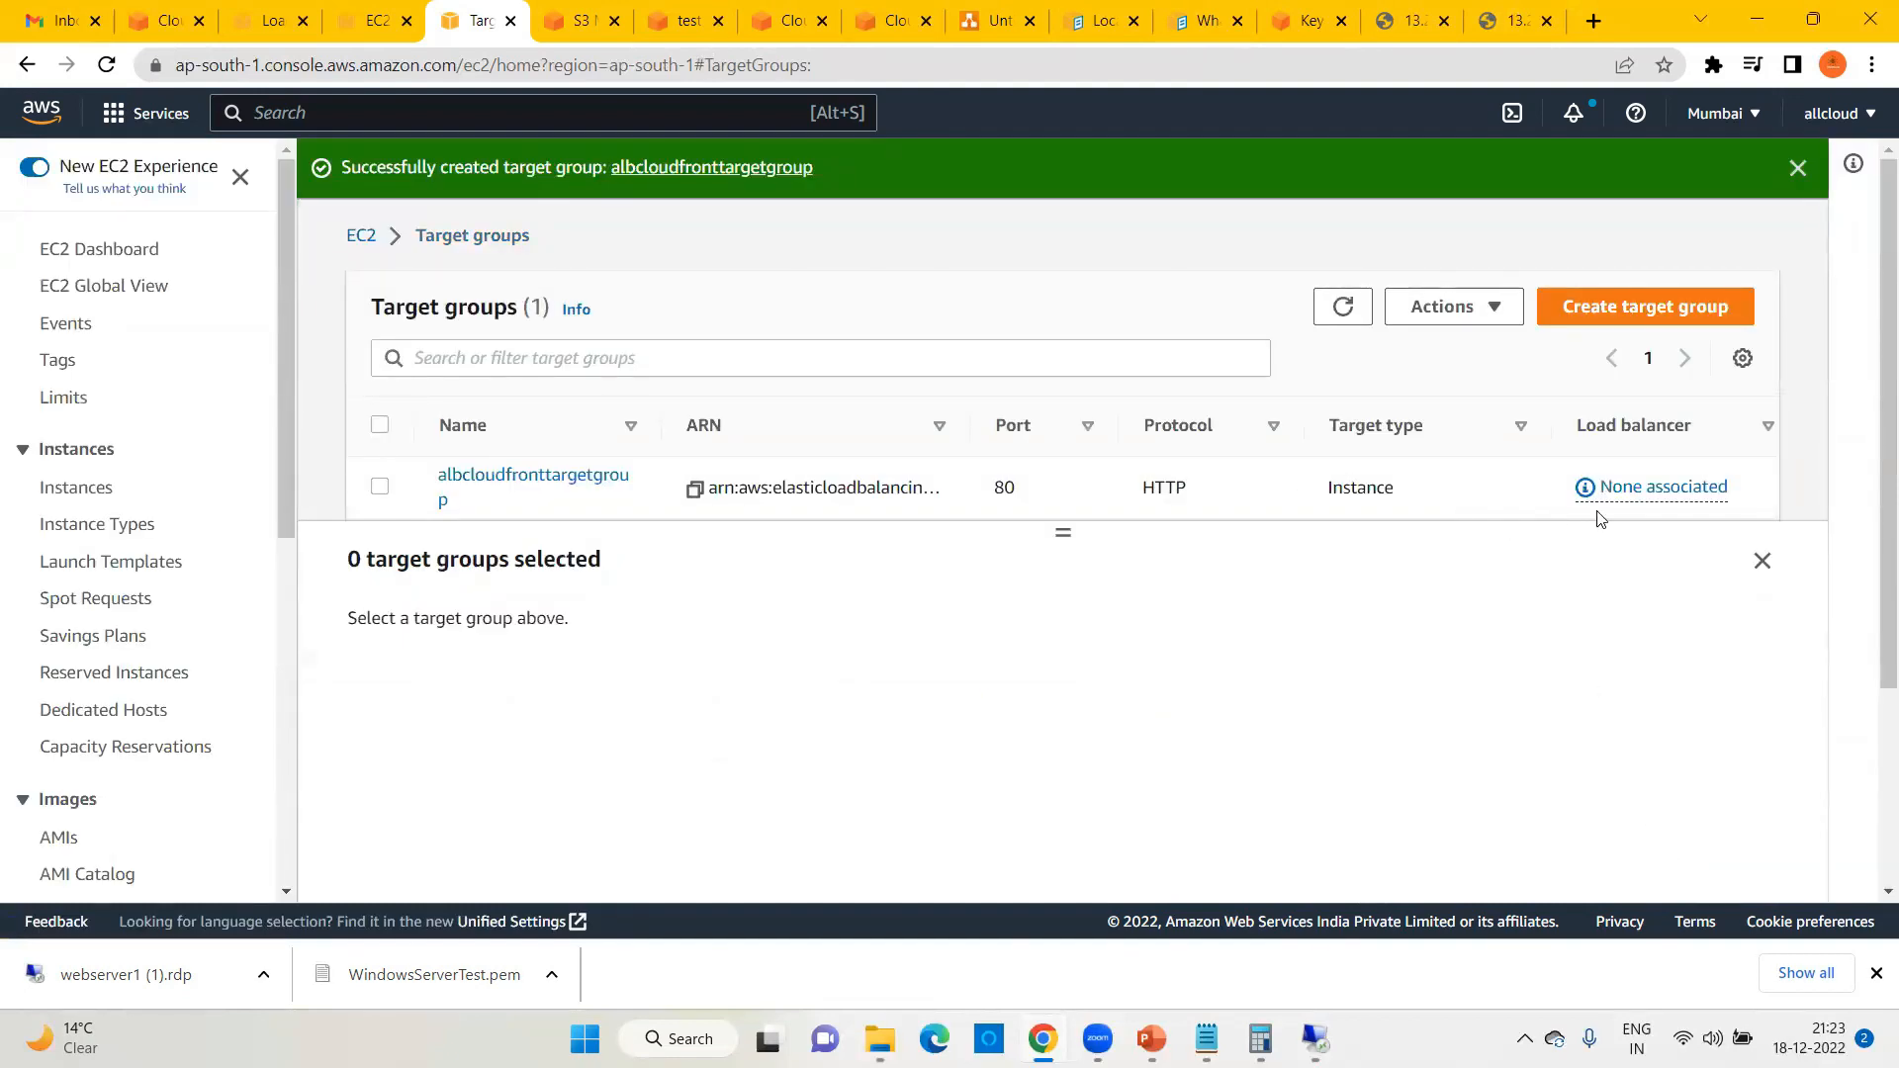
Step: Return to the load balancer setup, refresh the target groups, and forward the HTTP:80 listener to albcloudfronttargetgroup
{"action": "left_click", "coordinate": [368, 20]}
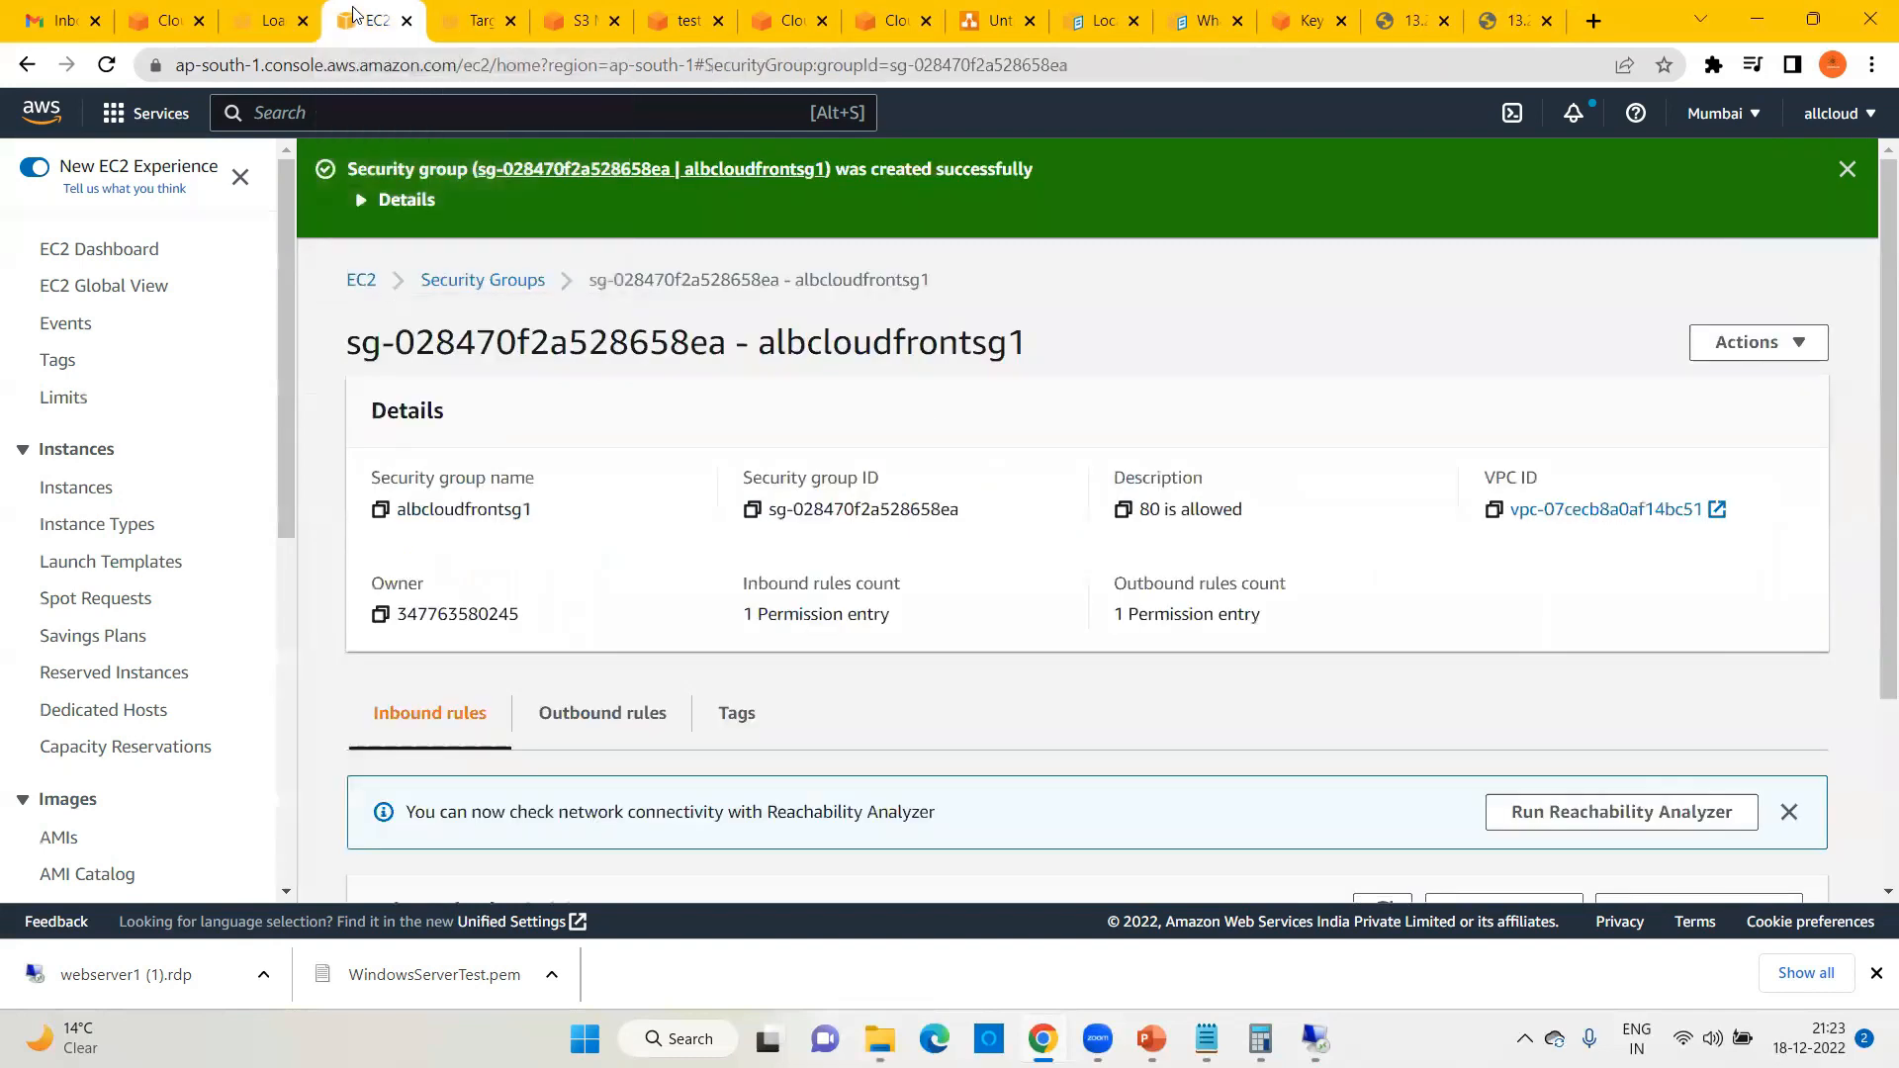
{"action": "left_click", "coordinate": [265, 20]}
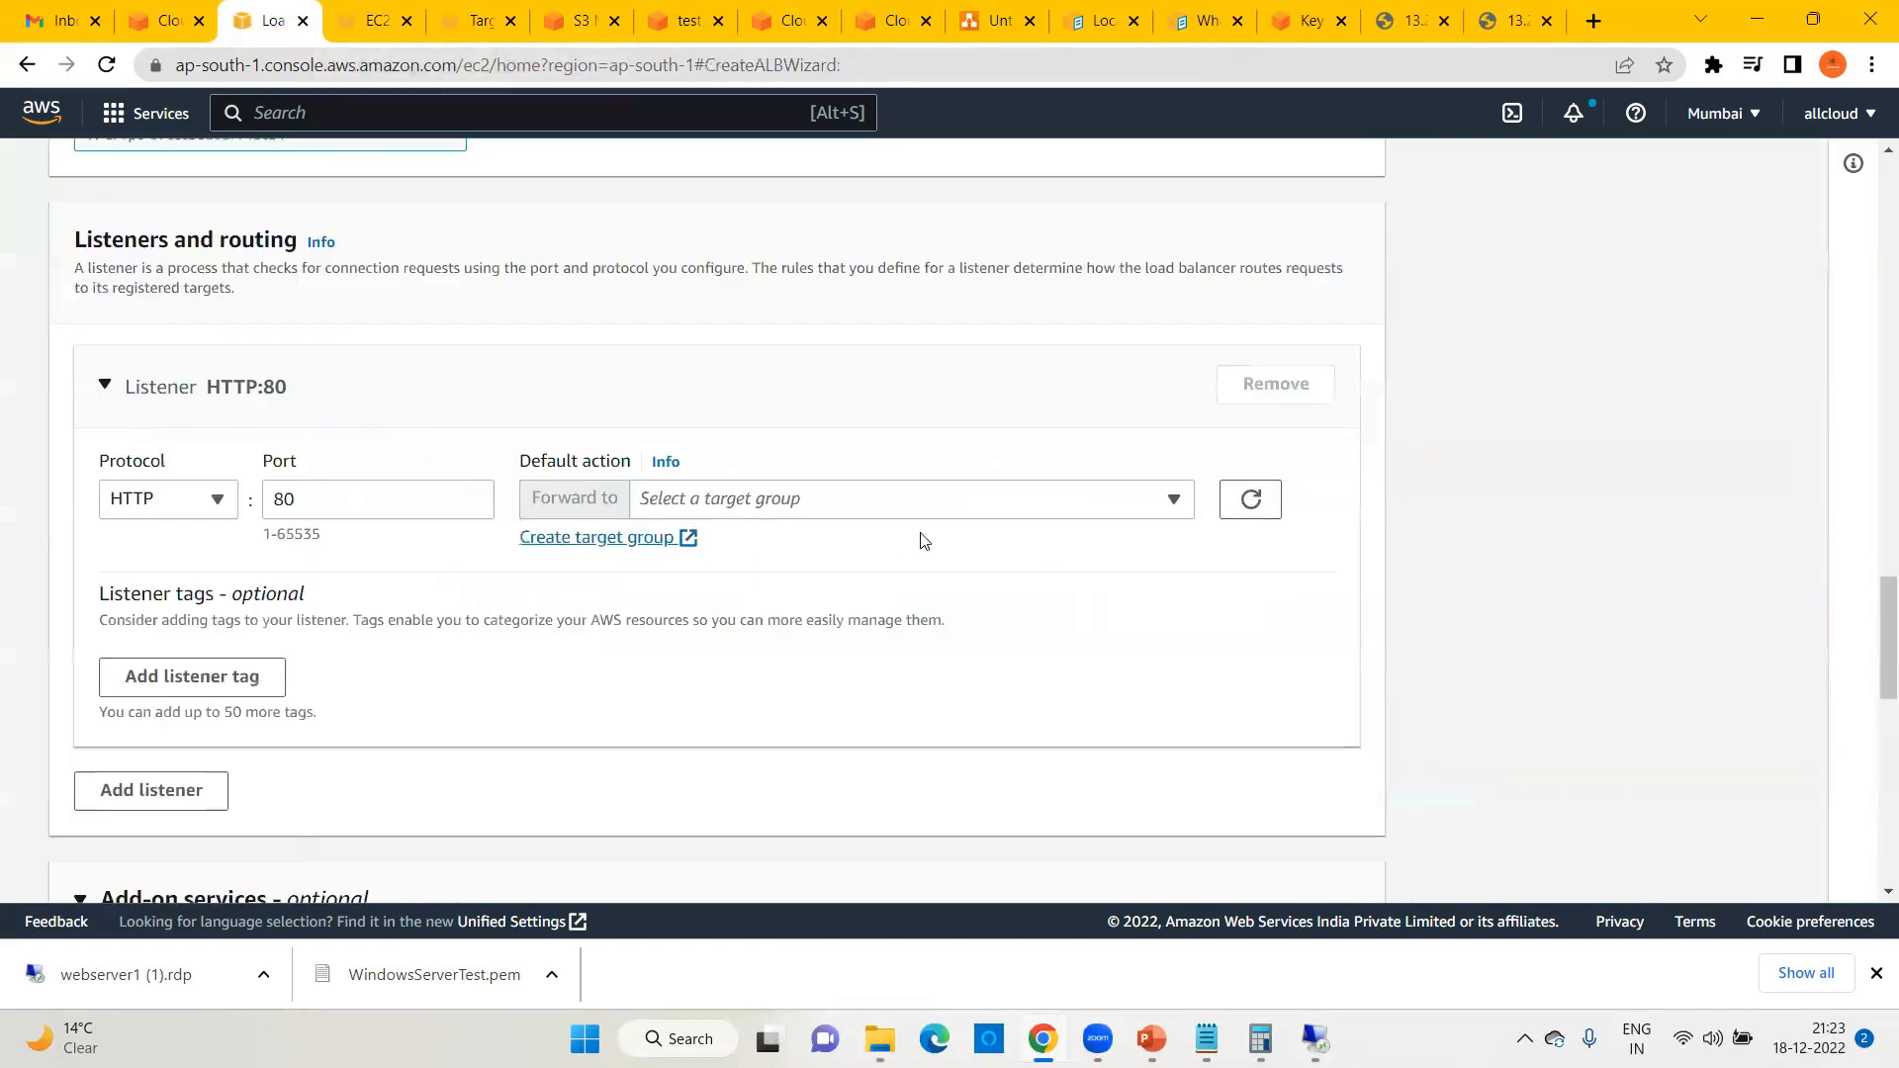
{"action": "left_click", "coordinate": [1253, 516]}
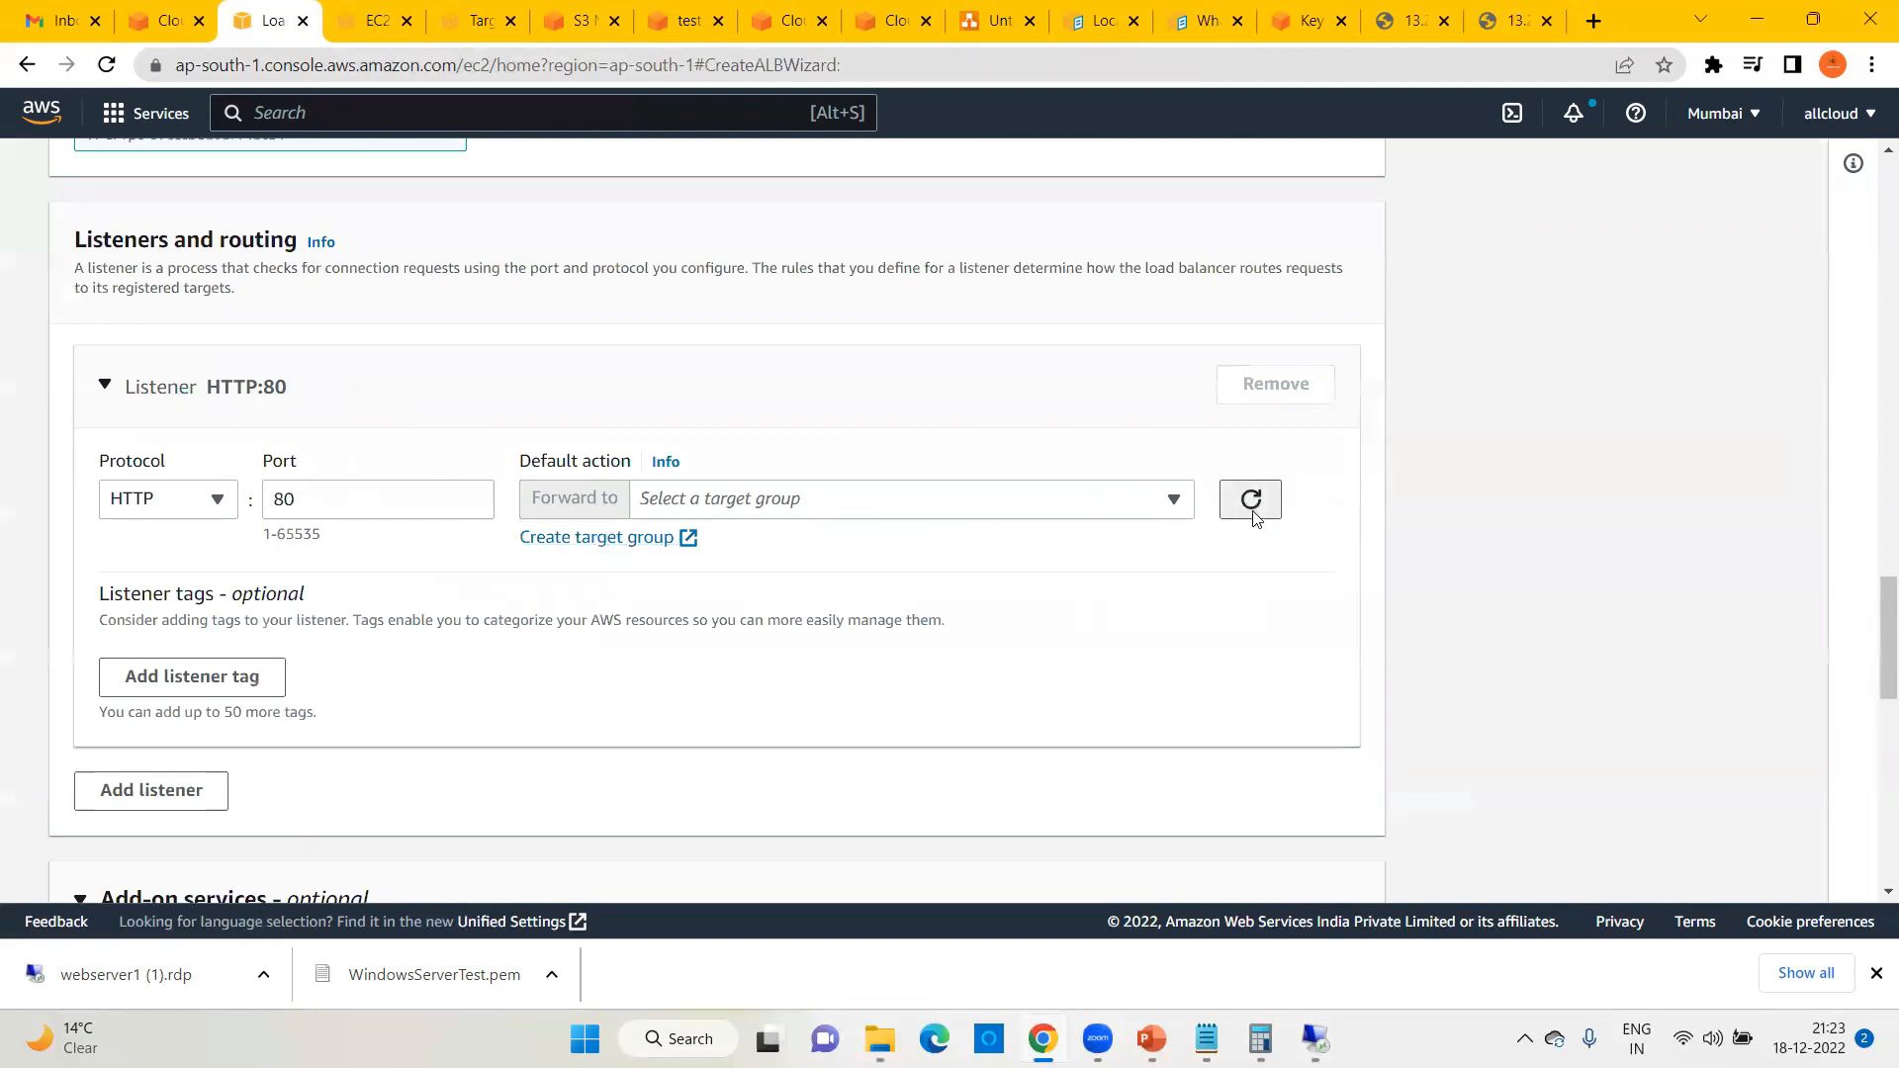
{"action": "left_click", "coordinate": [749, 502]}
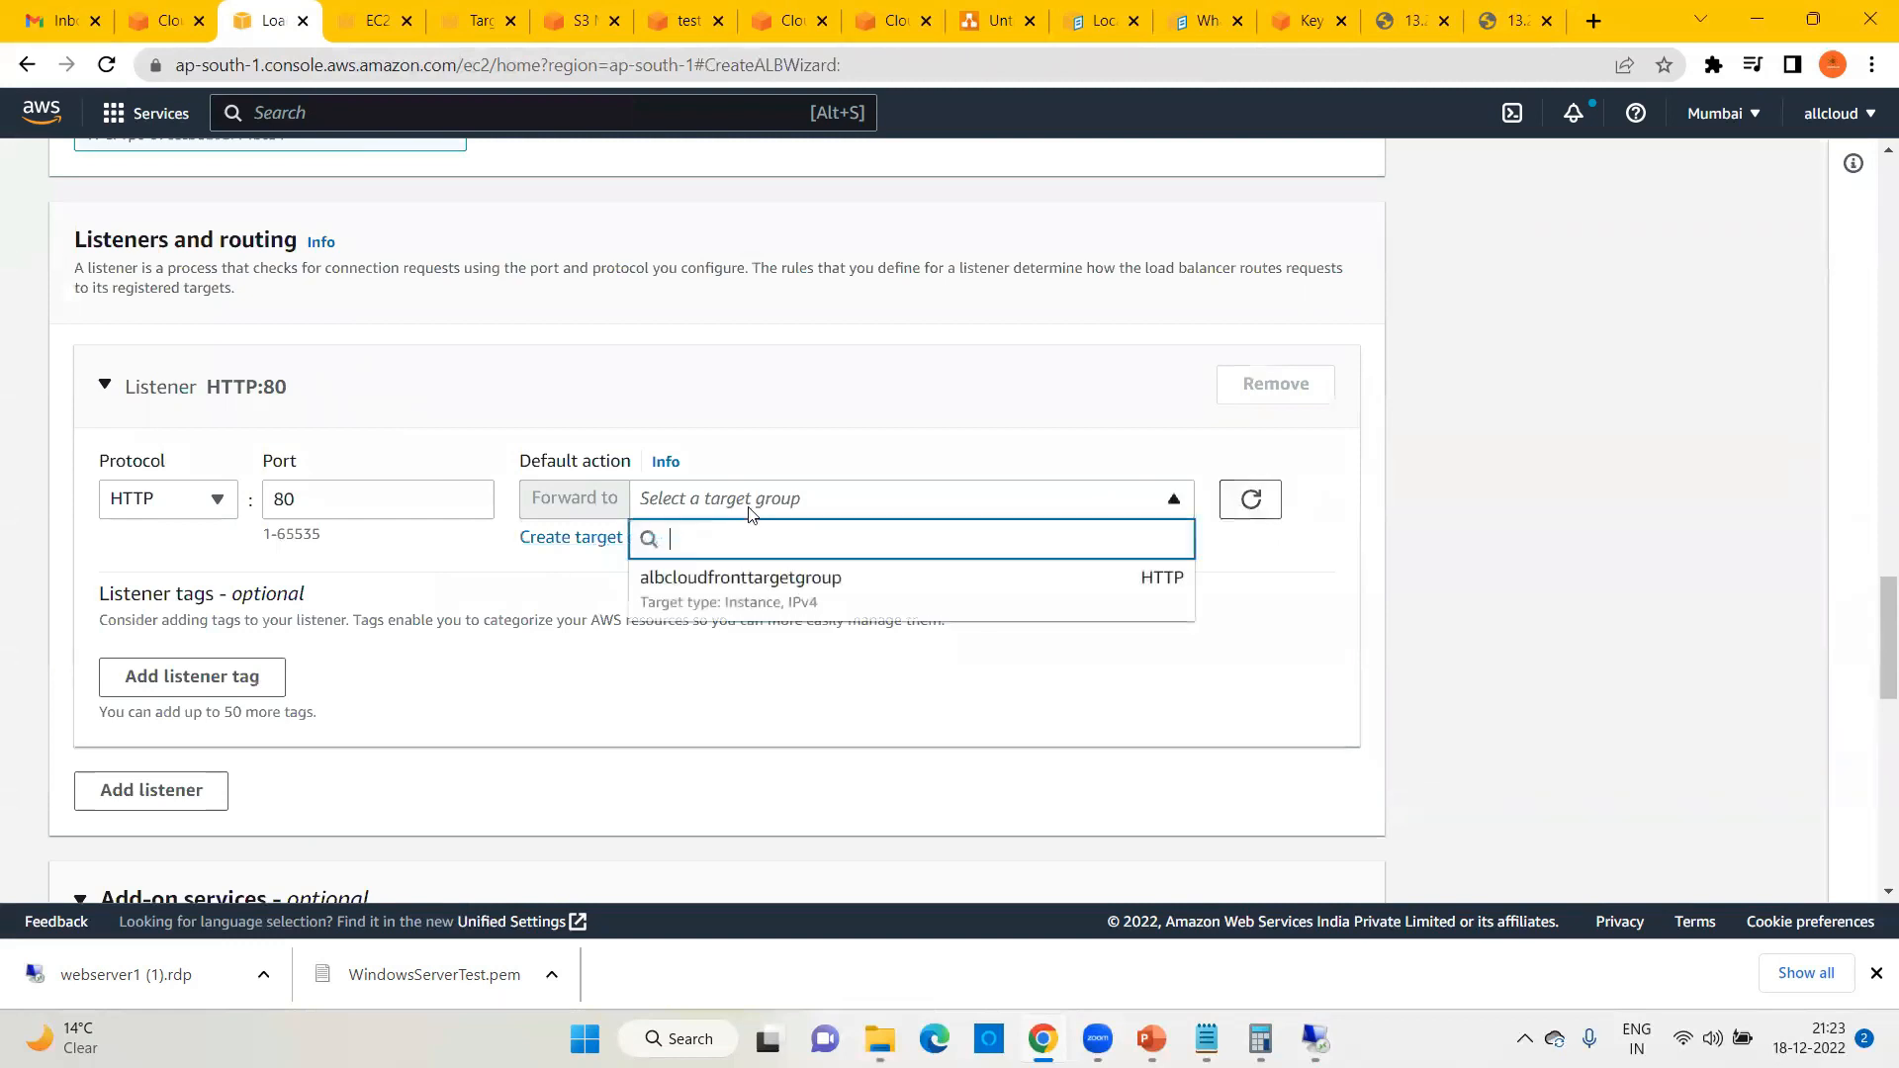
{"action": "left_click", "coordinate": [802, 605]}
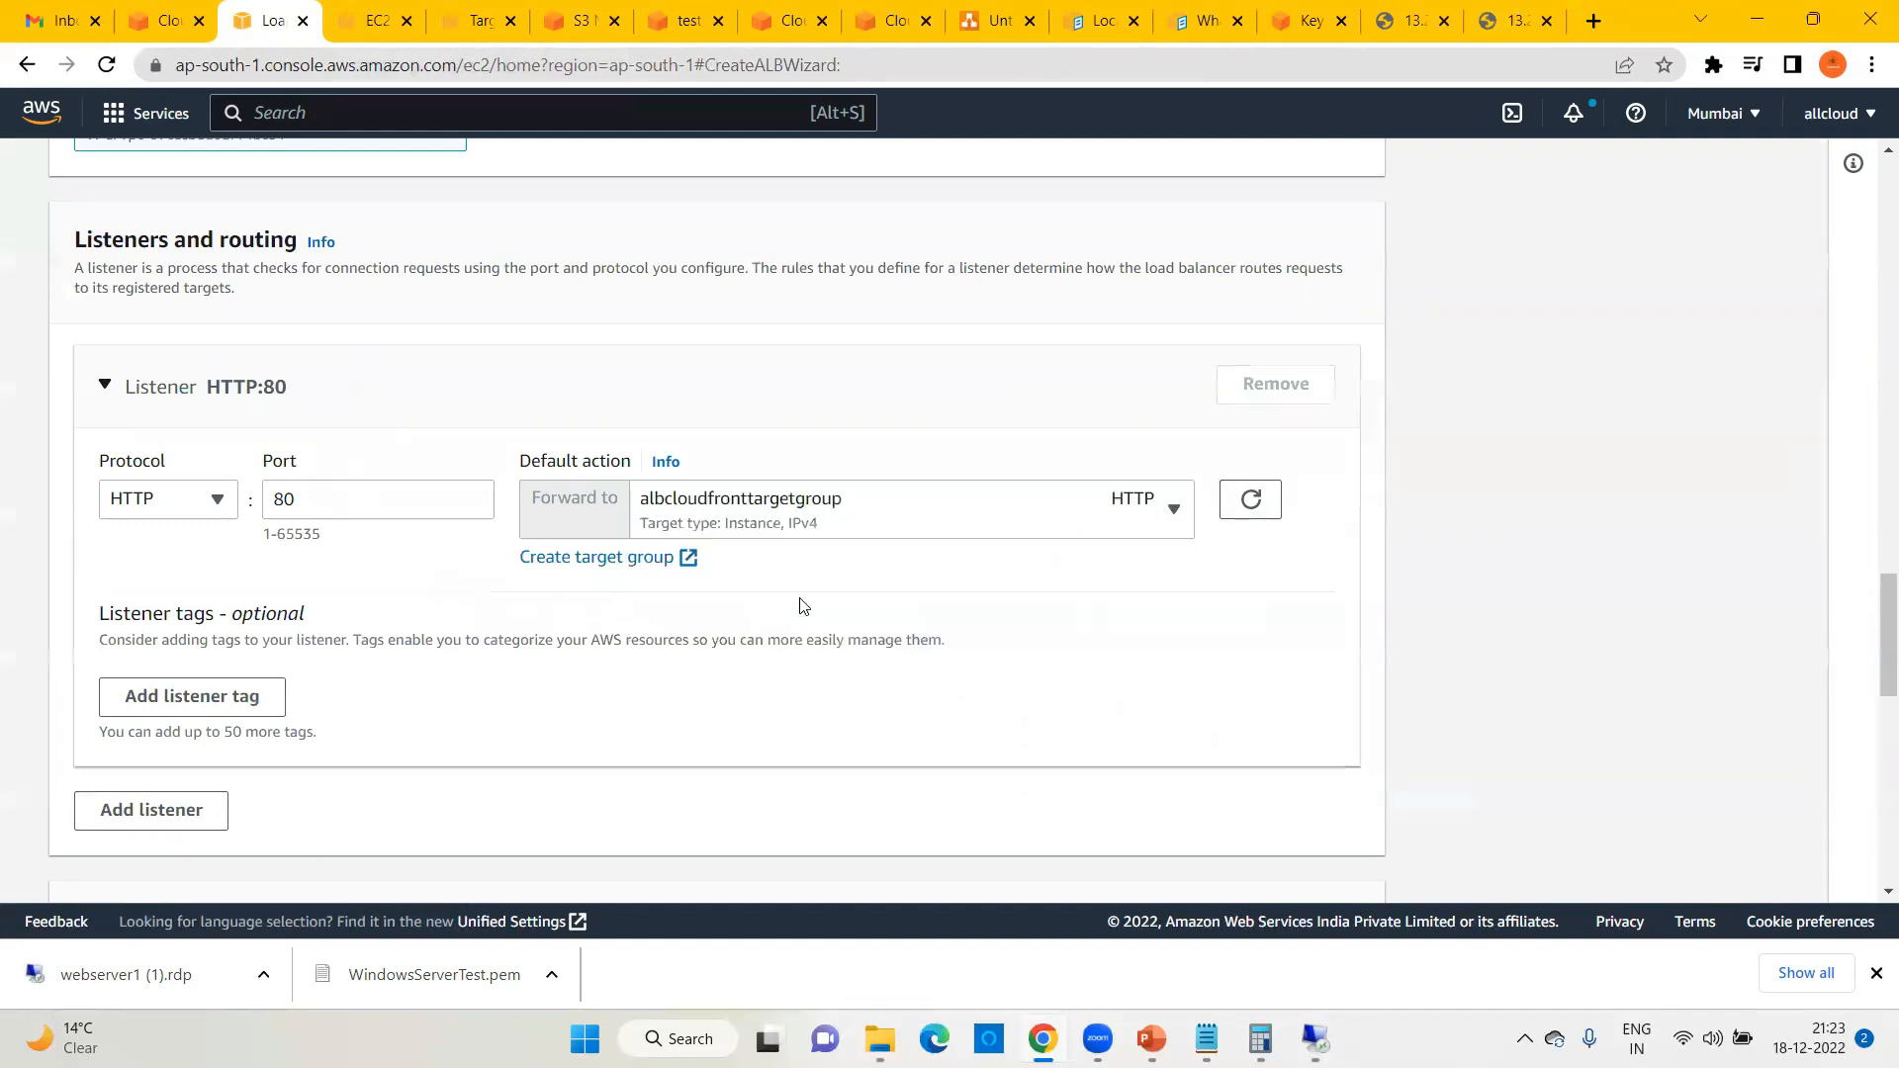
Step: Create the load balancer with the reviewed configuration and view its state in the load balancer list
{"action": "scroll", "coordinate": [902, 581], "scroll_direction": "down", "scroll_amount": 10}
{"action": "scroll", "coordinate": [908, 579], "scroll_direction": "down", "scroll_amount": 3}
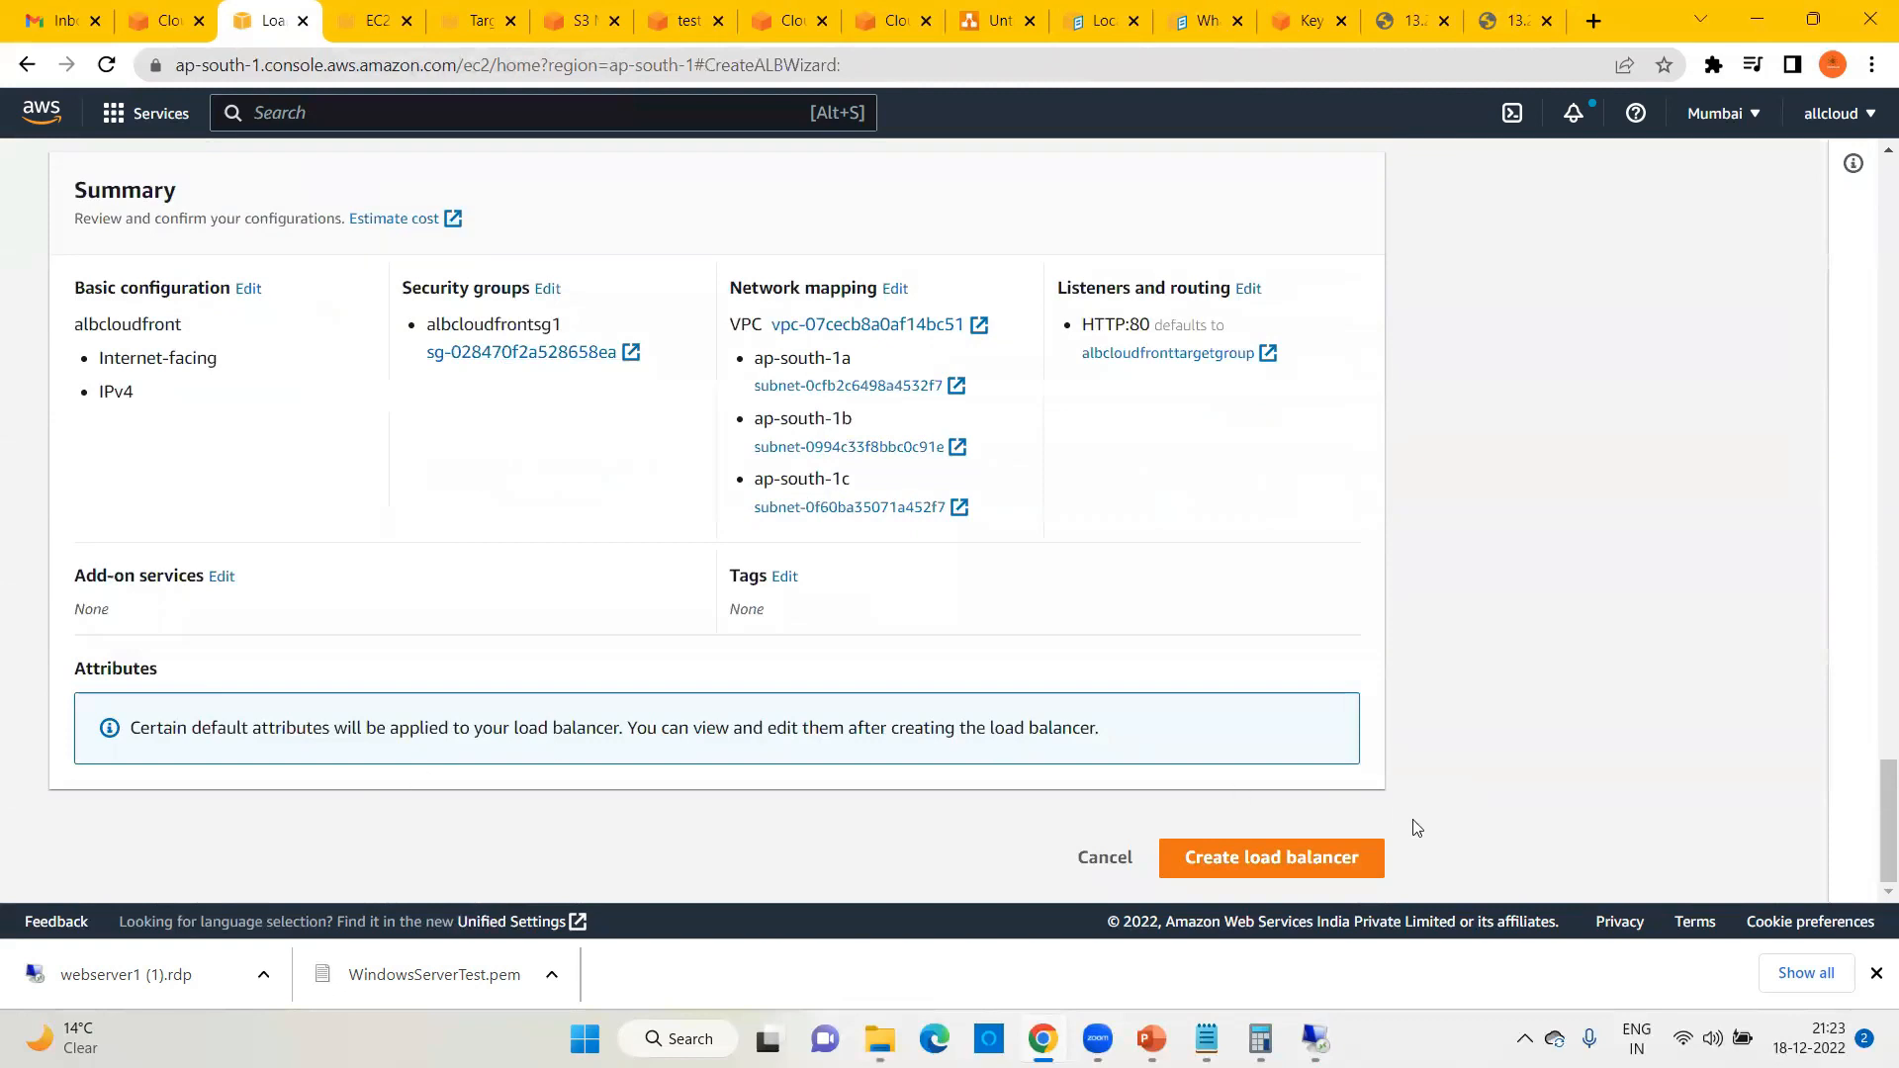
{"action": "left_click", "coordinate": [1289, 866]}
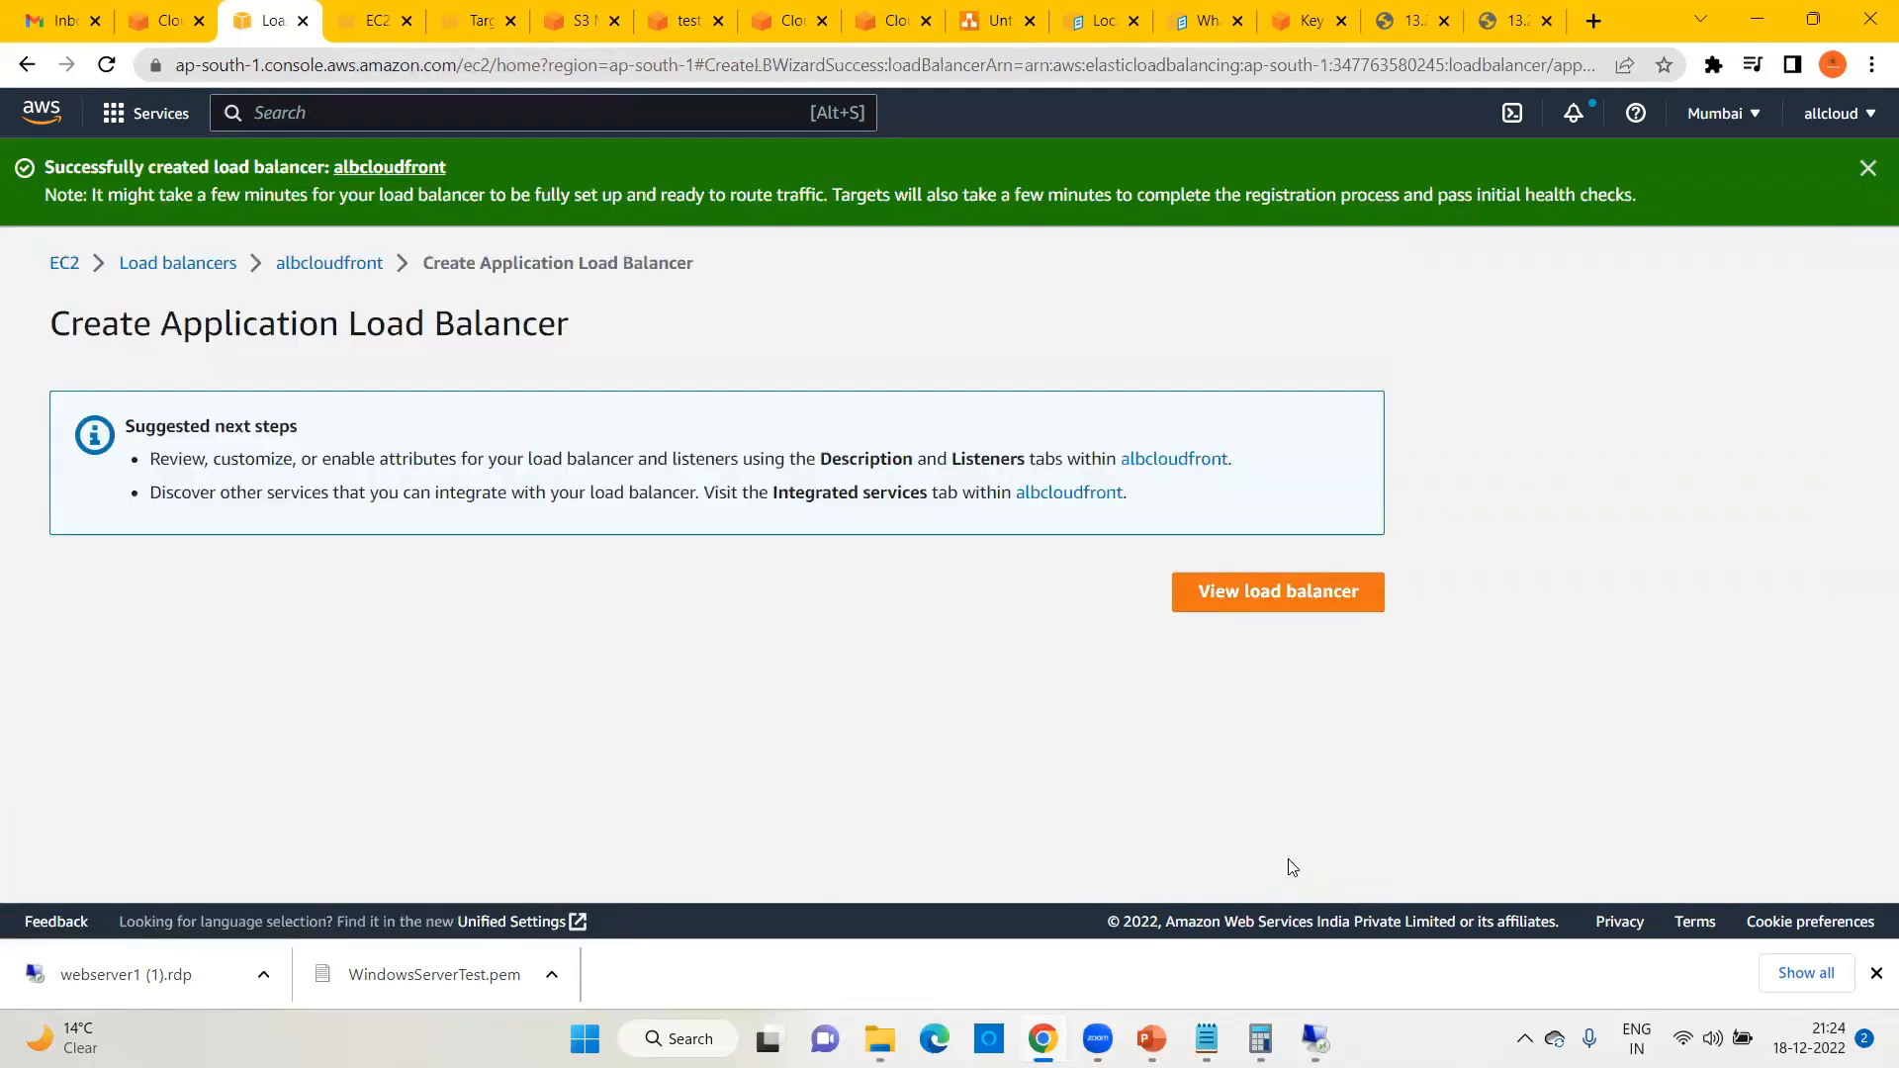
{"action": "left_click", "coordinate": [1258, 604]}
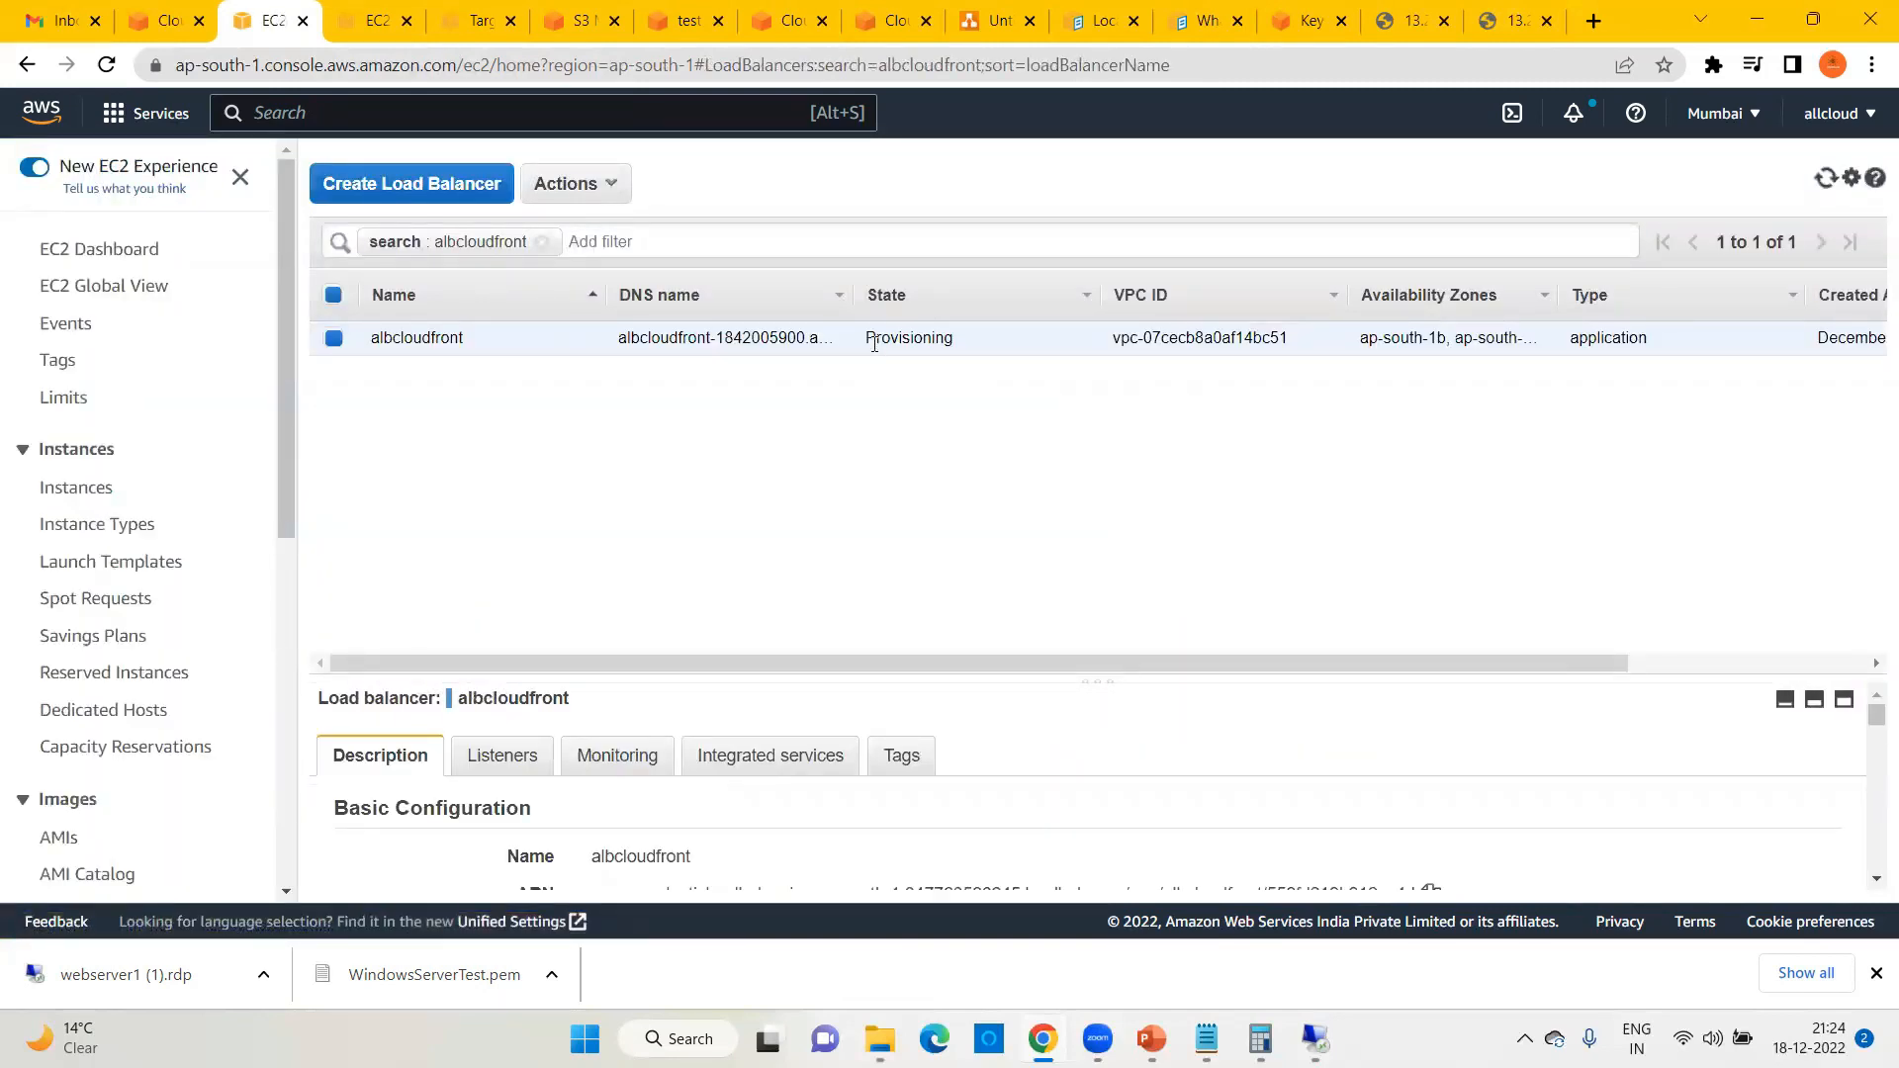
{"action": "left_click_drag", "start_coordinate": [870, 341], "coordinate": [956, 354]}
Step: Open albcloudfronttargetgroup from the target groups and check the health status and status details of its registered targets
{"action": "scroll", "coordinate": [194, 574], "scroll_direction": "down", "scroll_amount": 2}
{"action": "scroll", "coordinate": [192, 588], "scroll_direction": "down", "scroll_amount": 4}
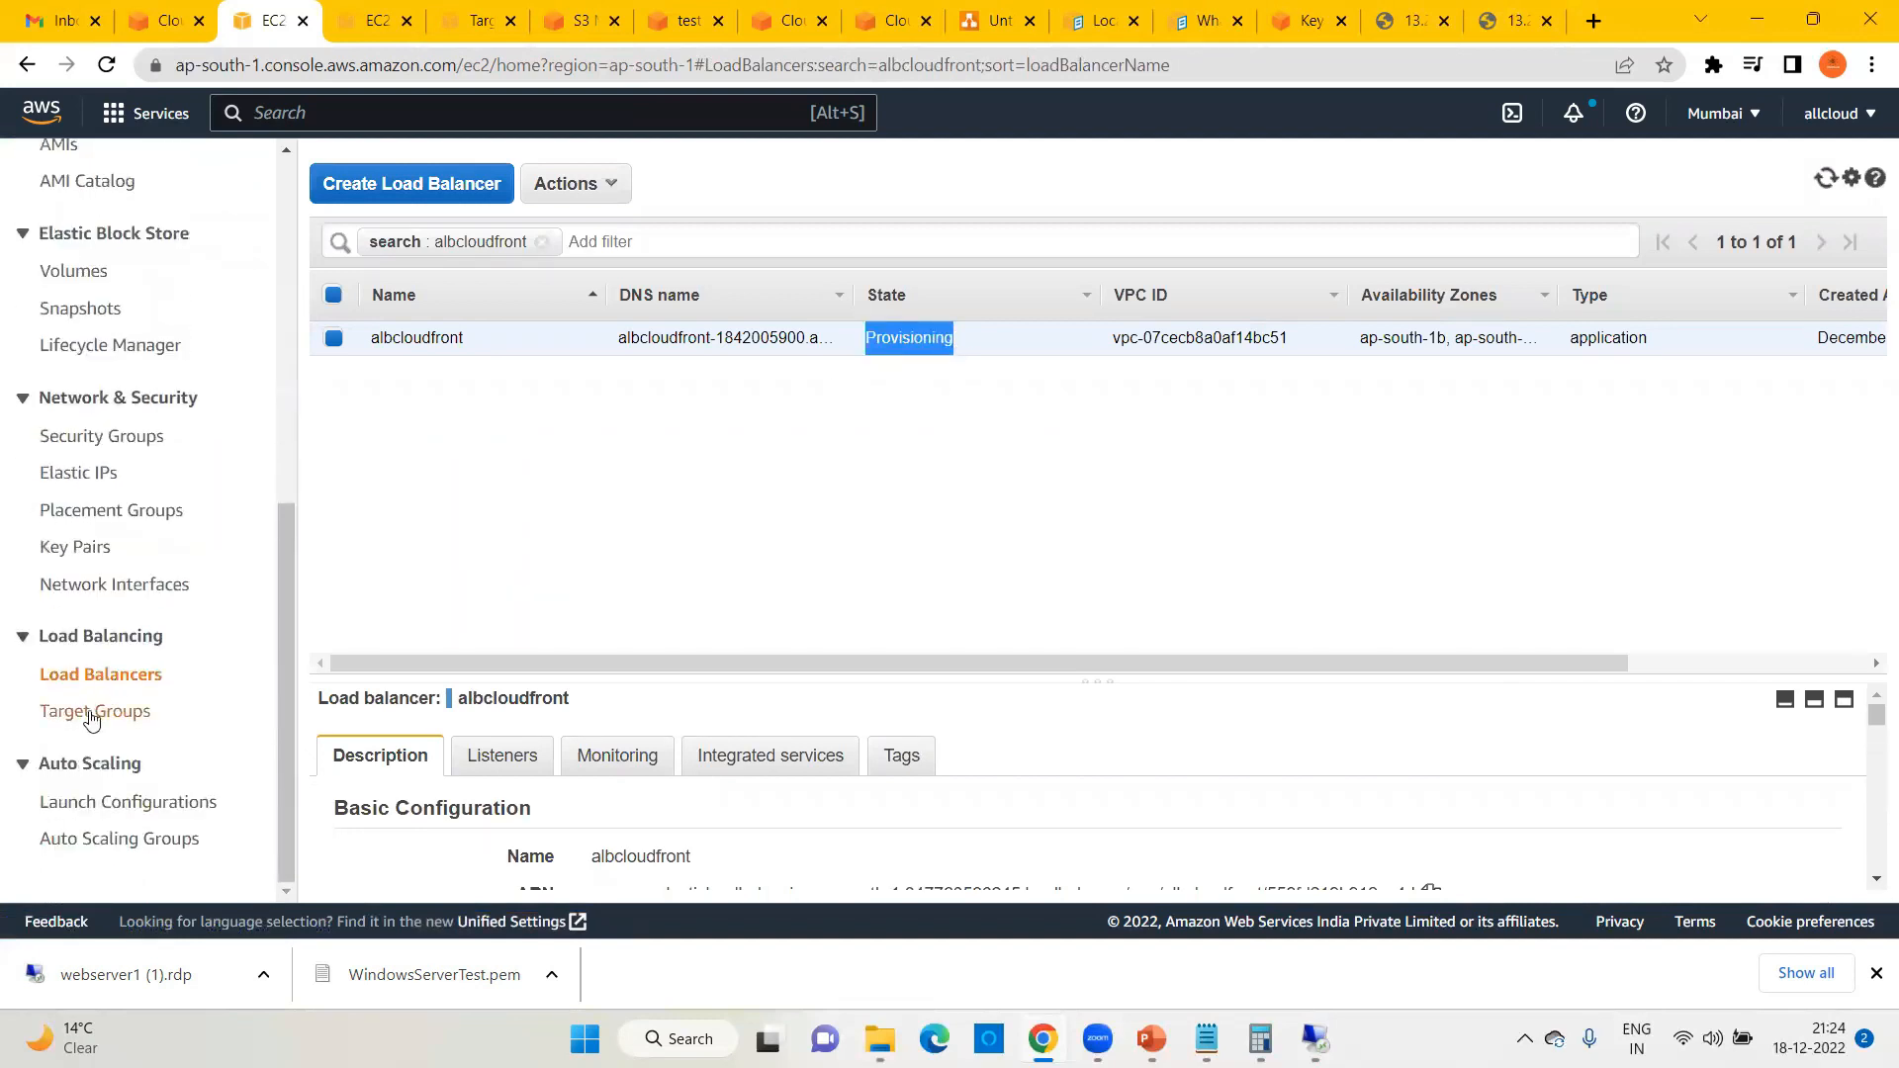
{"action": "left_click", "coordinate": [92, 714]}
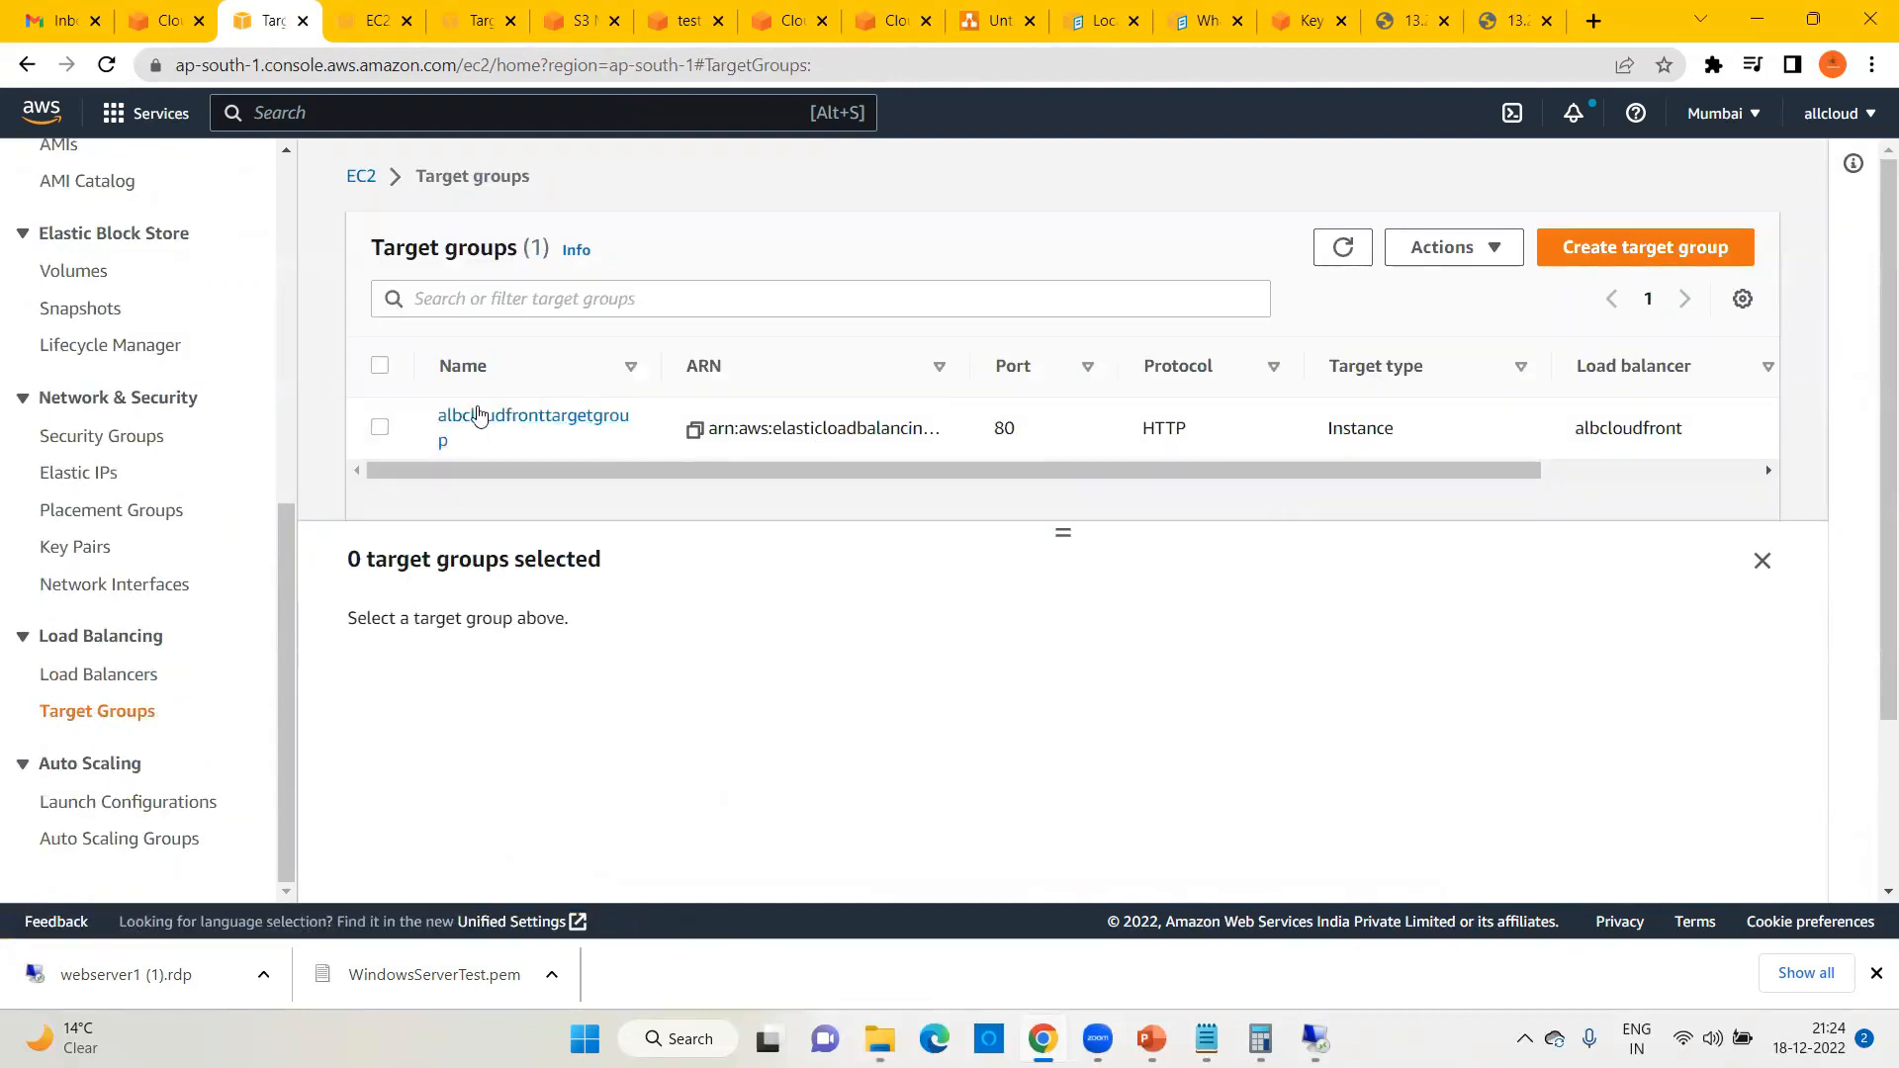
{"action": "left_click", "coordinate": [483, 415]}
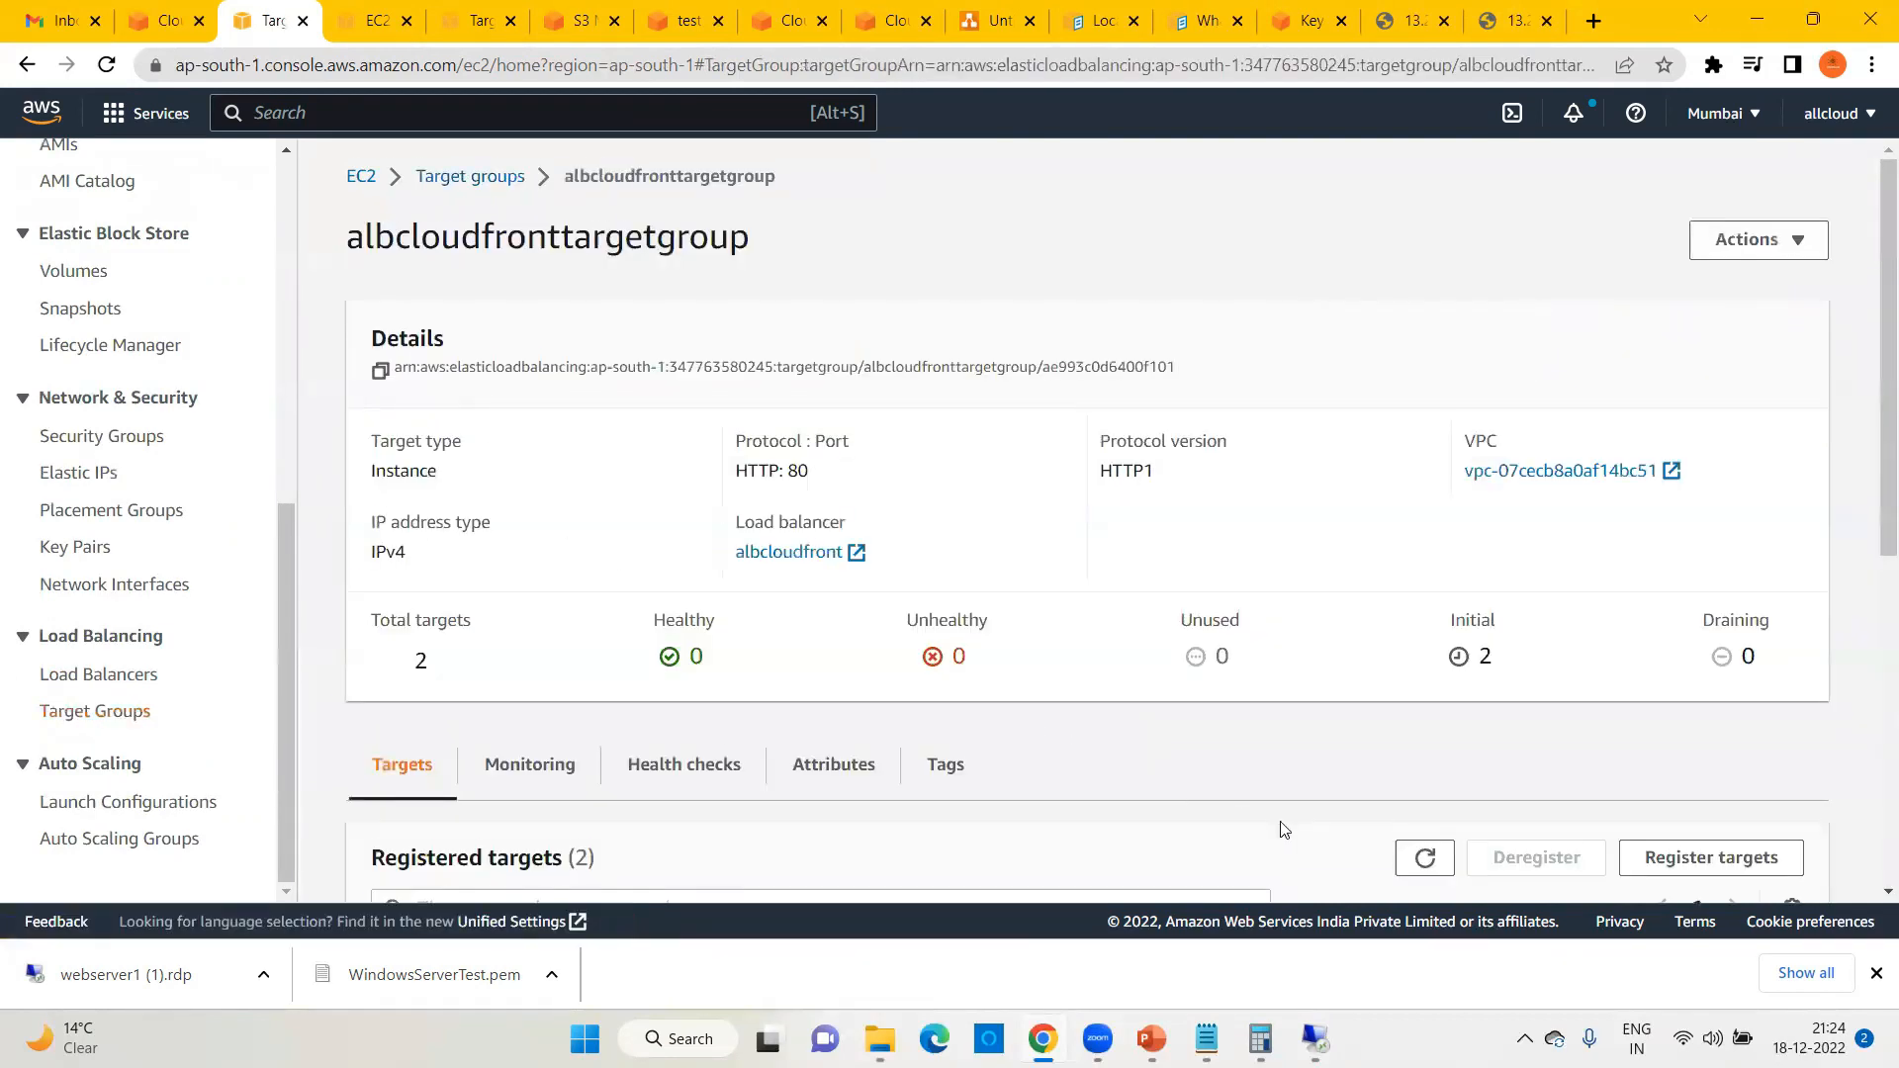
{"action": "scroll", "coordinate": [1385, 811], "scroll_direction": "down", "scroll_amount": 3}
{"action": "left_click_drag", "start_coordinate": [1270, 786], "coordinate": [1328, 787]}
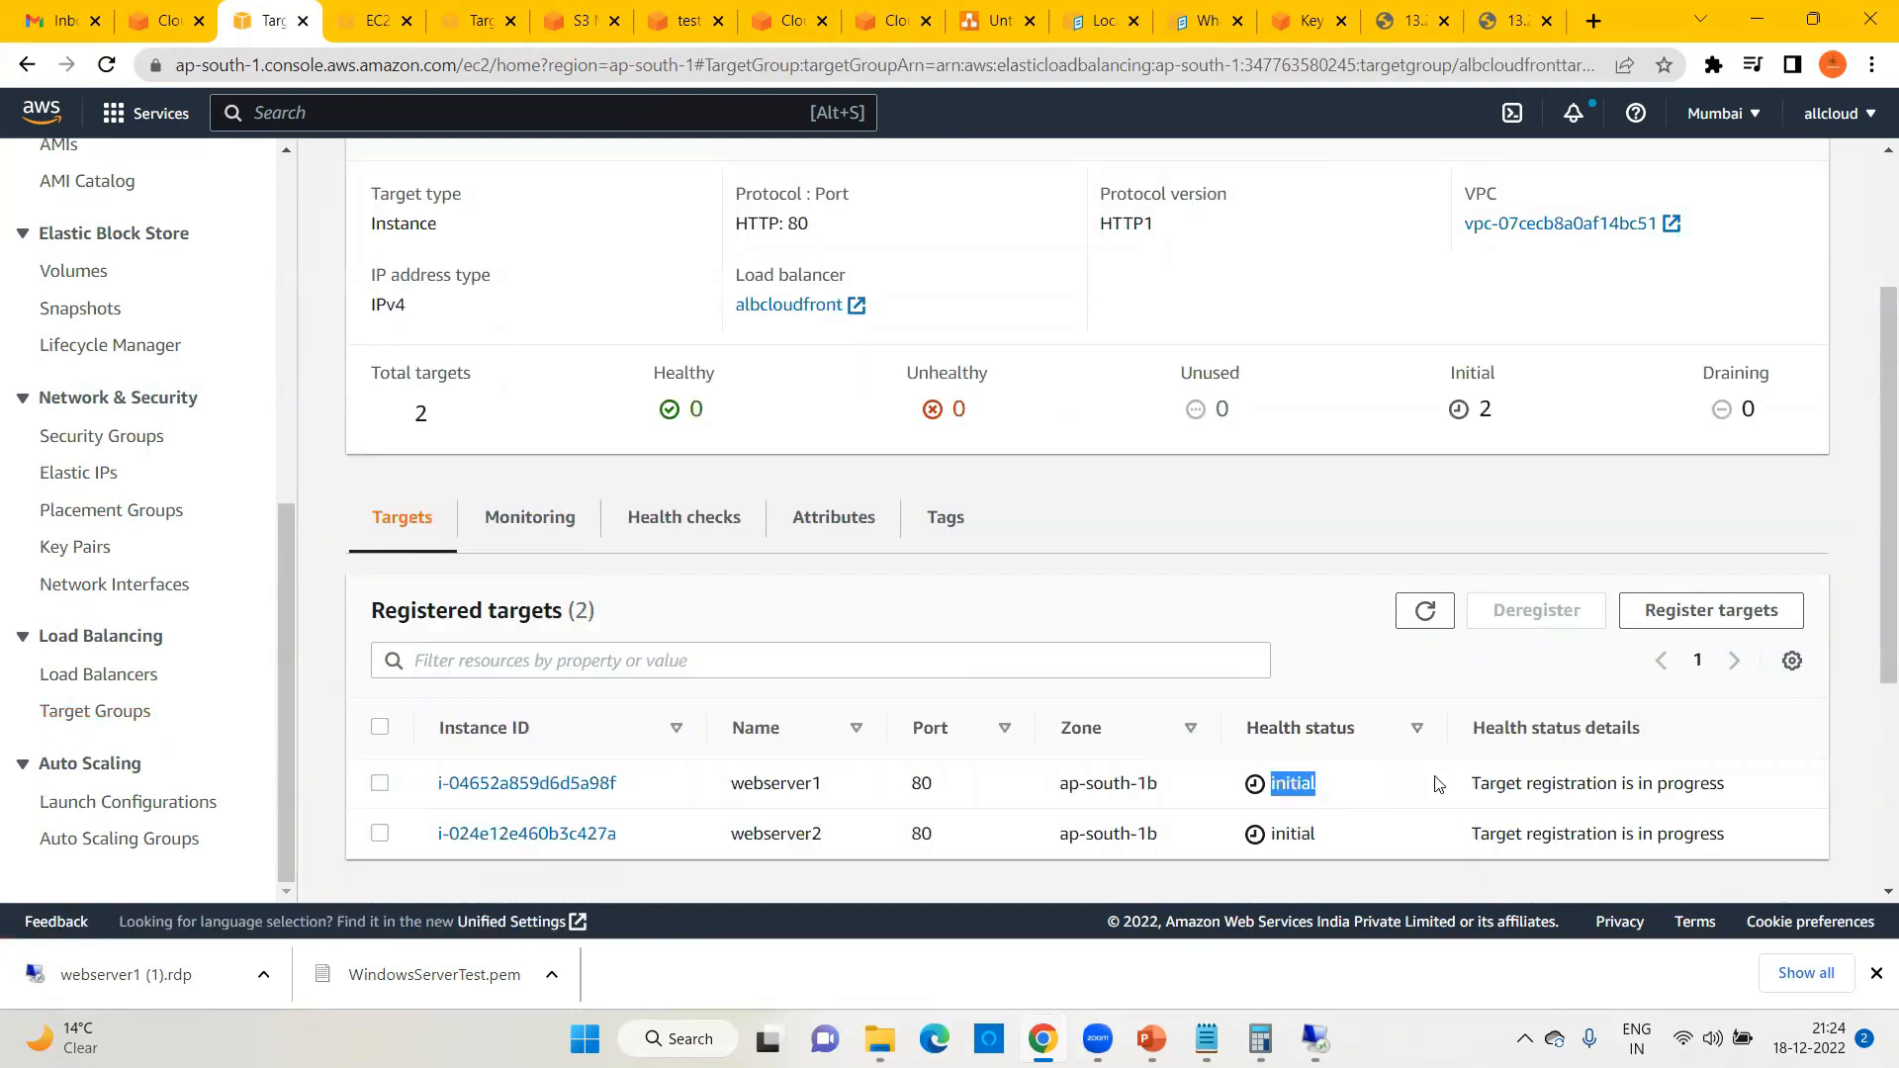
{"action": "left_click_drag", "start_coordinate": [1490, 784], "coordinate": [1736, 798]}
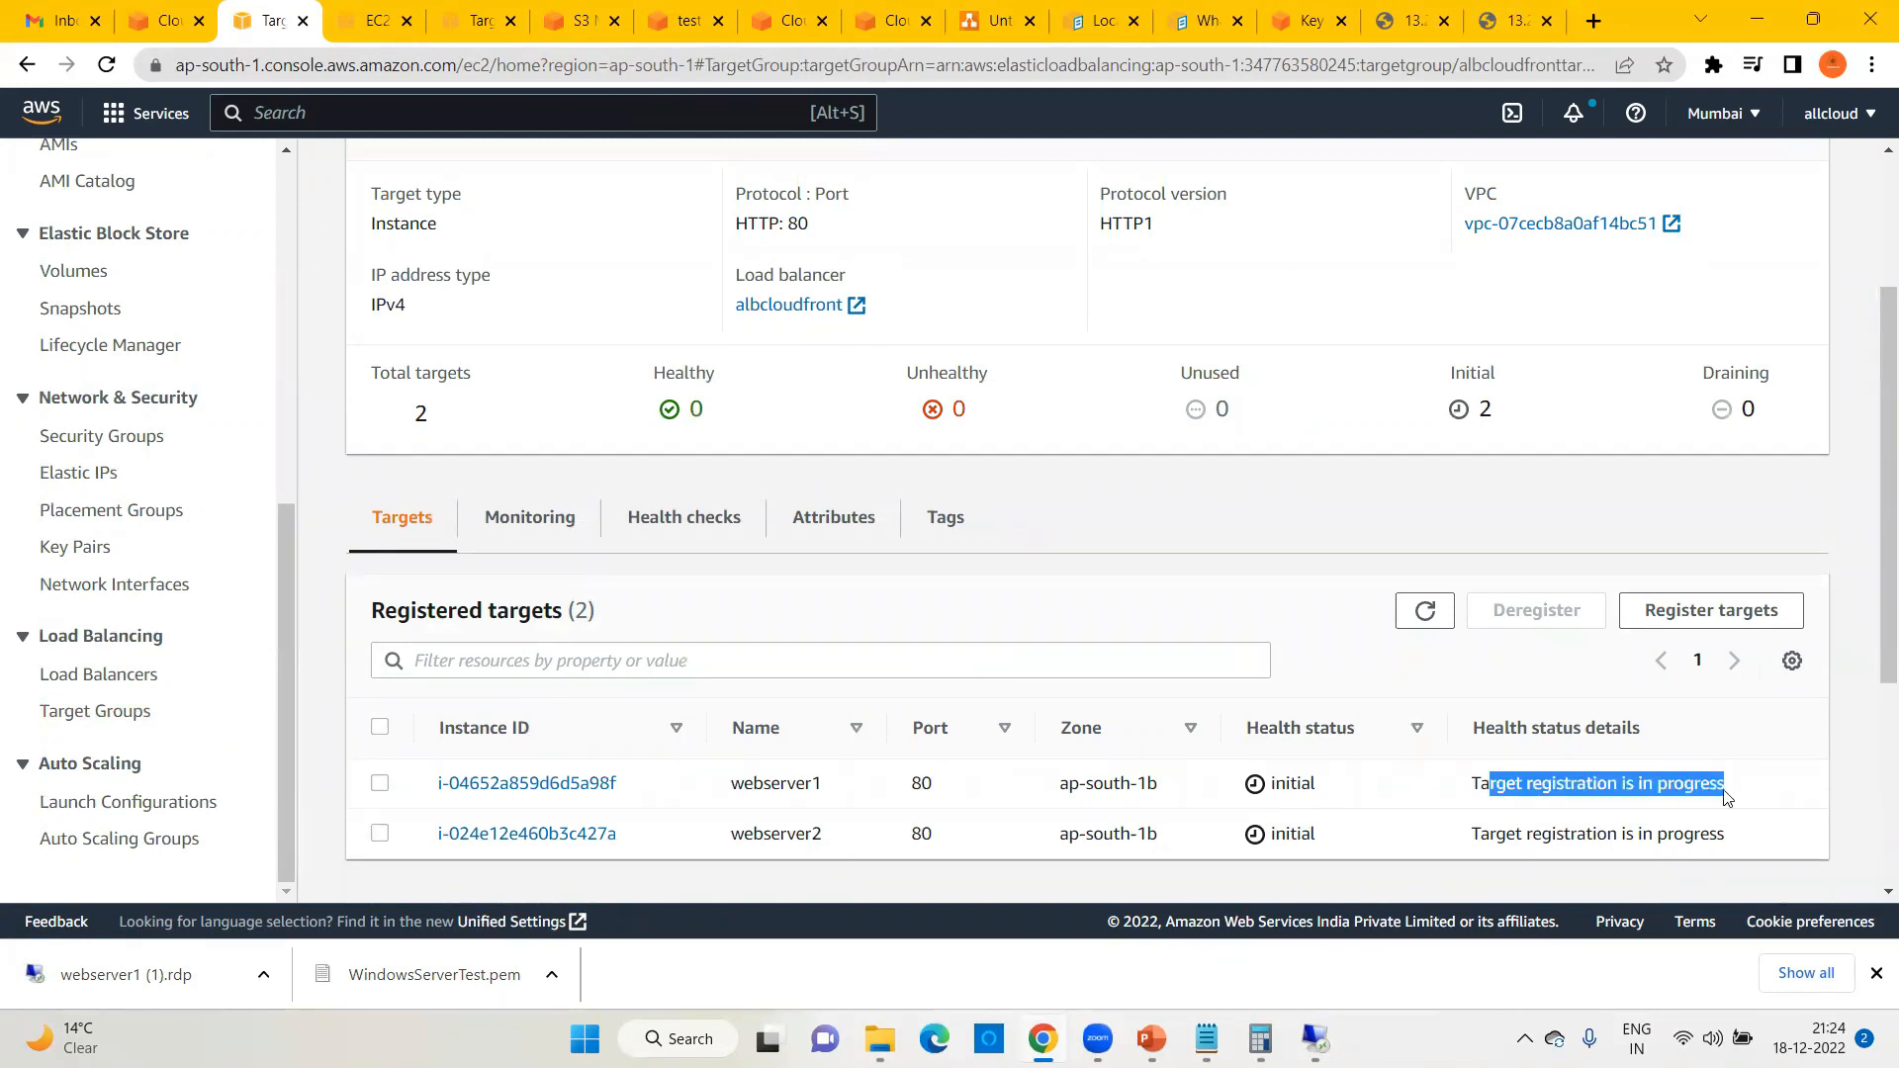
Step: Check the healthy and total target counts of the target group, reloading the page for the current state
{"action": "double_click", "coordinate": [679, 376]}
{"action": "mouse_move", "coordinate": [381, 374]}
{"action": "left_mouse_down"}
{"action": "mouse_move", "coordinate": [435, 378]}
{"action": "mouse_move", "coordinate": [420, 411]}
{"action": "left_mouse_up"}
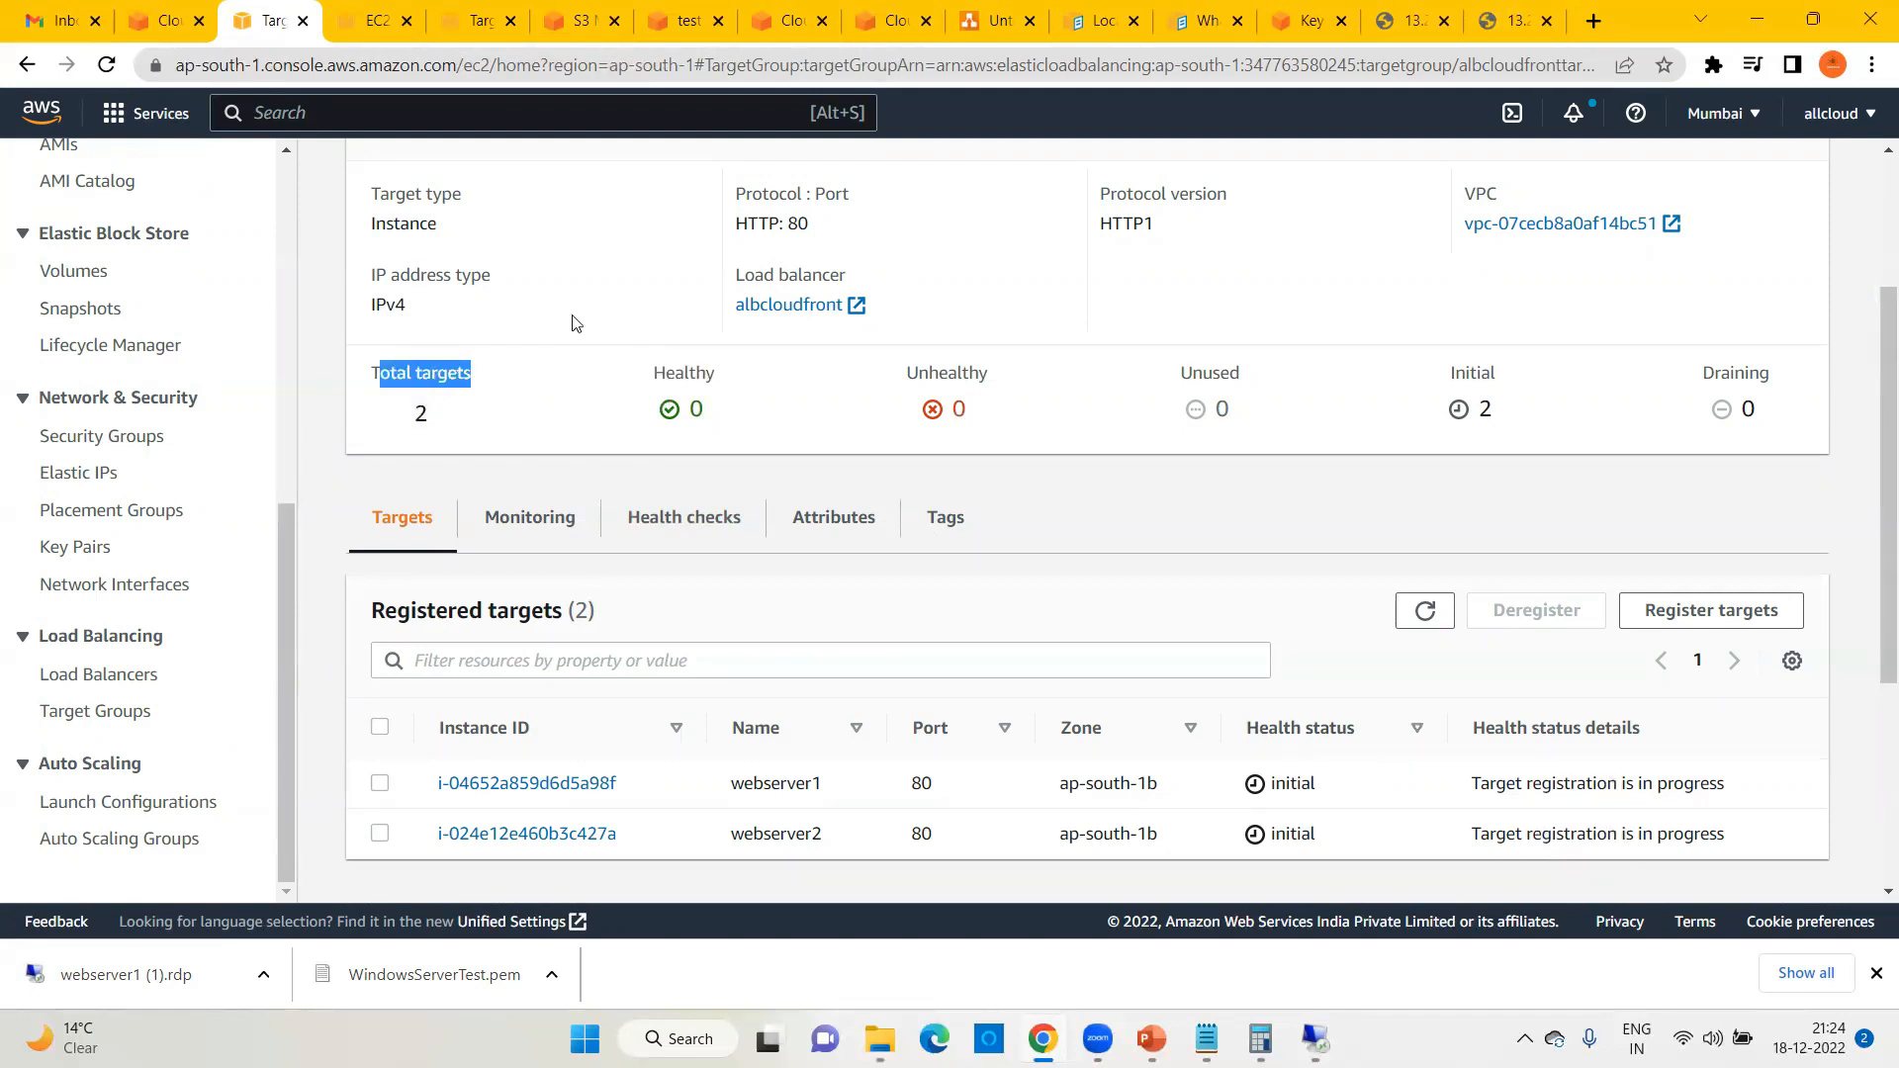
{"action": "key", "text": "F5"}
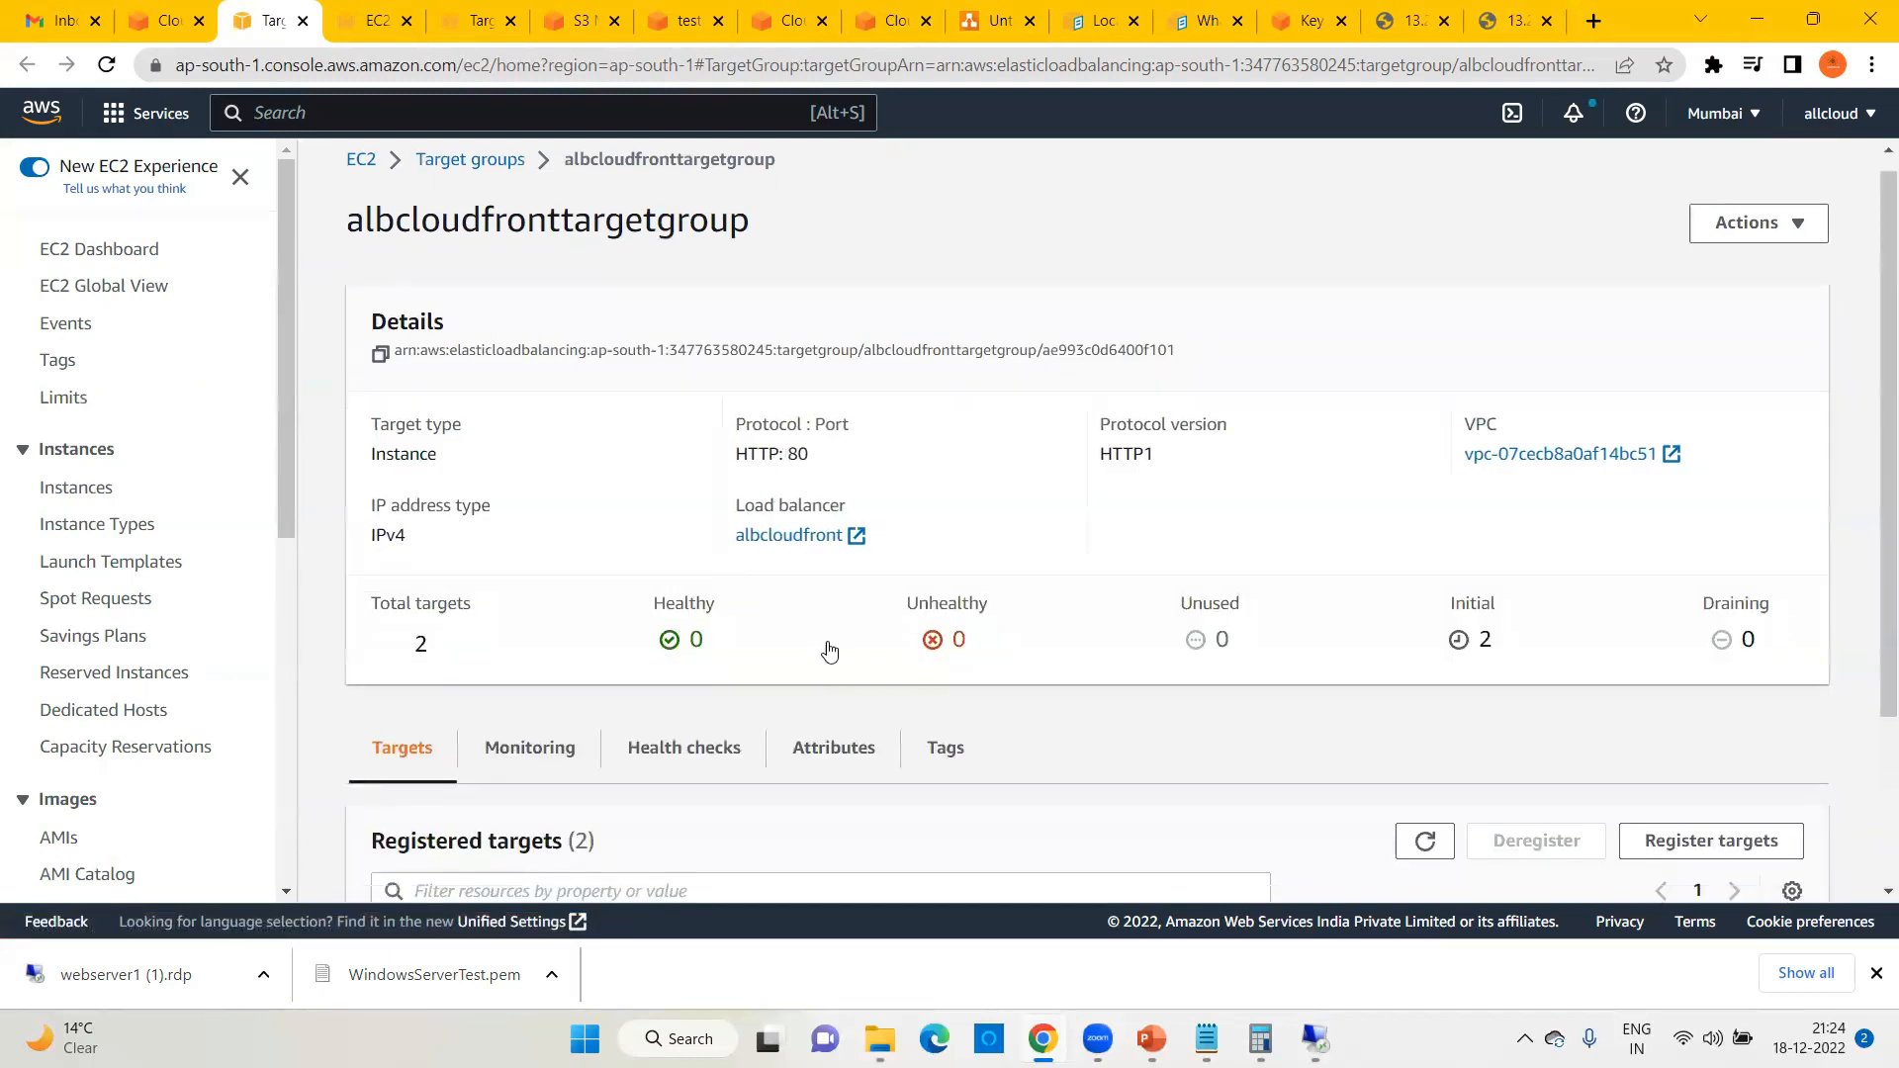
{"action": "scroll", "coordinate": [828, 648], "scroll_direction": "down", "scroll_amount": 1}
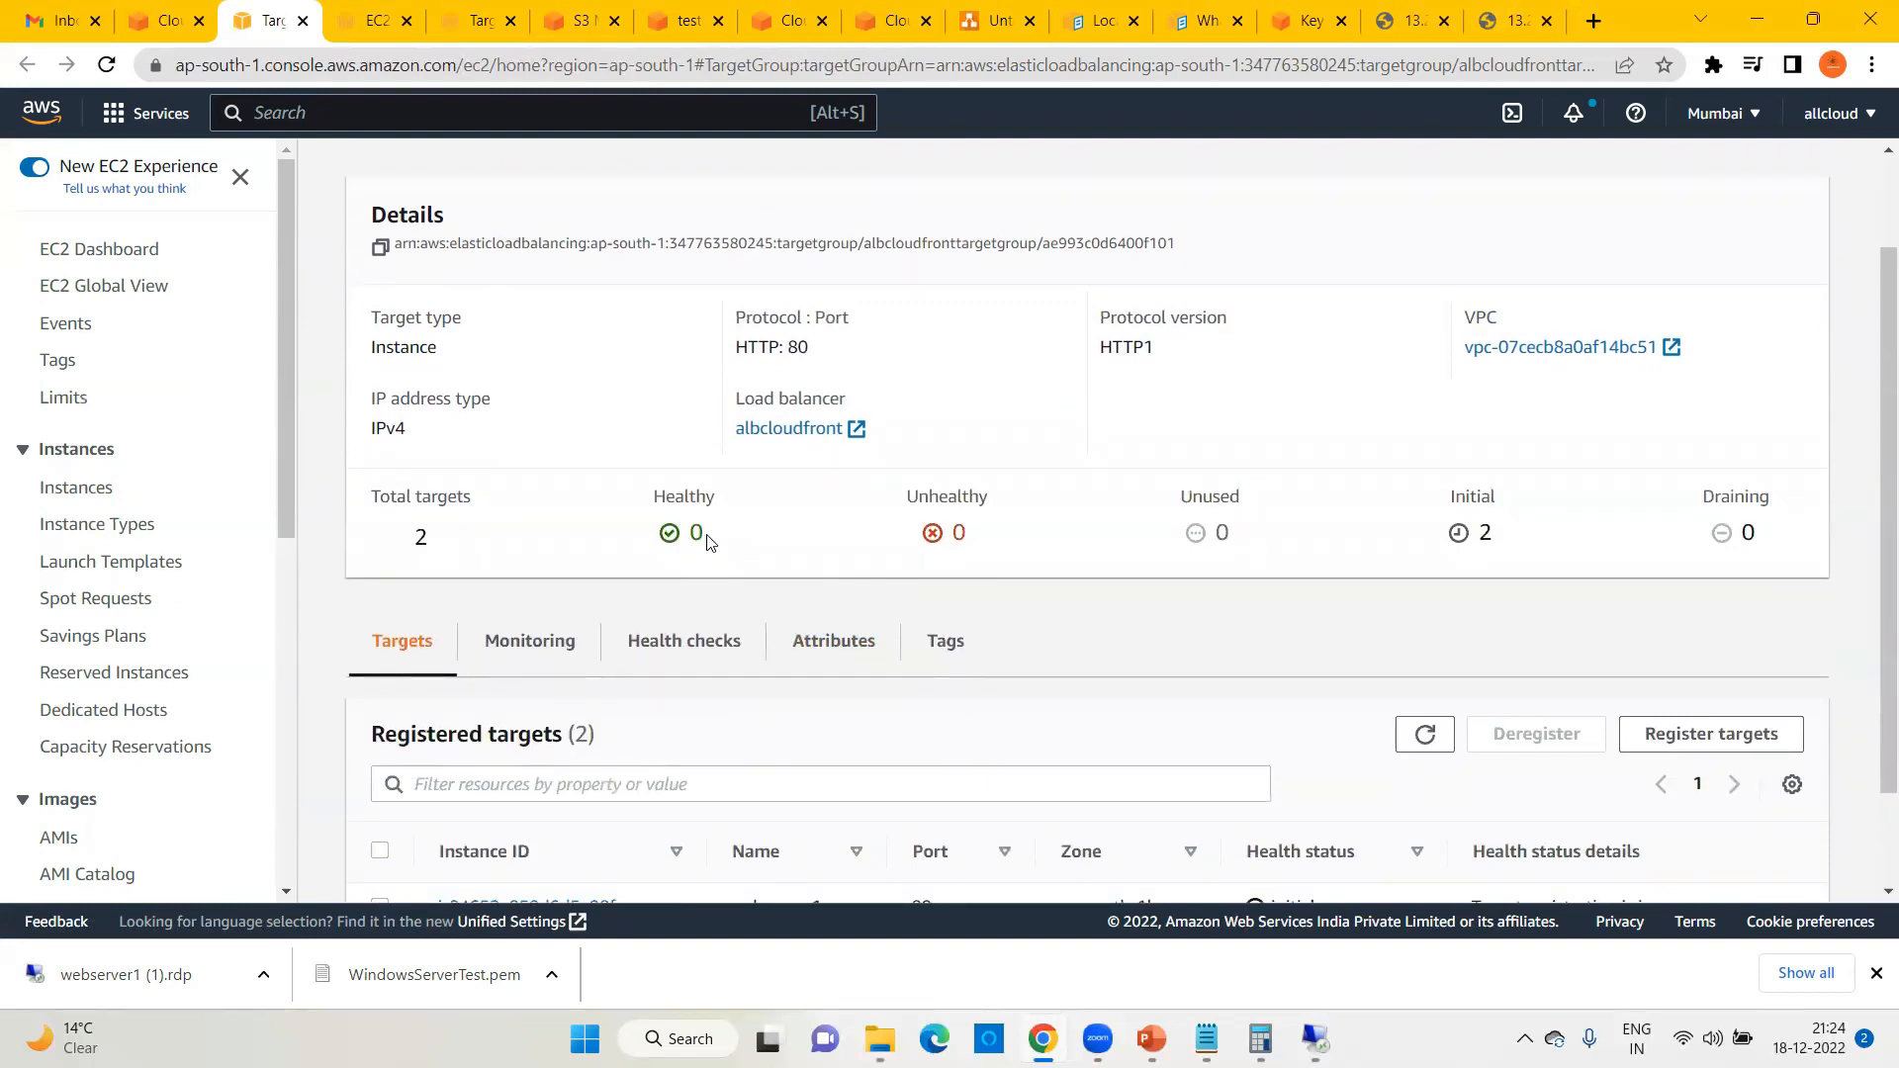
{"action": "scroll", "coordinate": [709, 540], "scroll_direction": "down", "scroll_amount": 1}
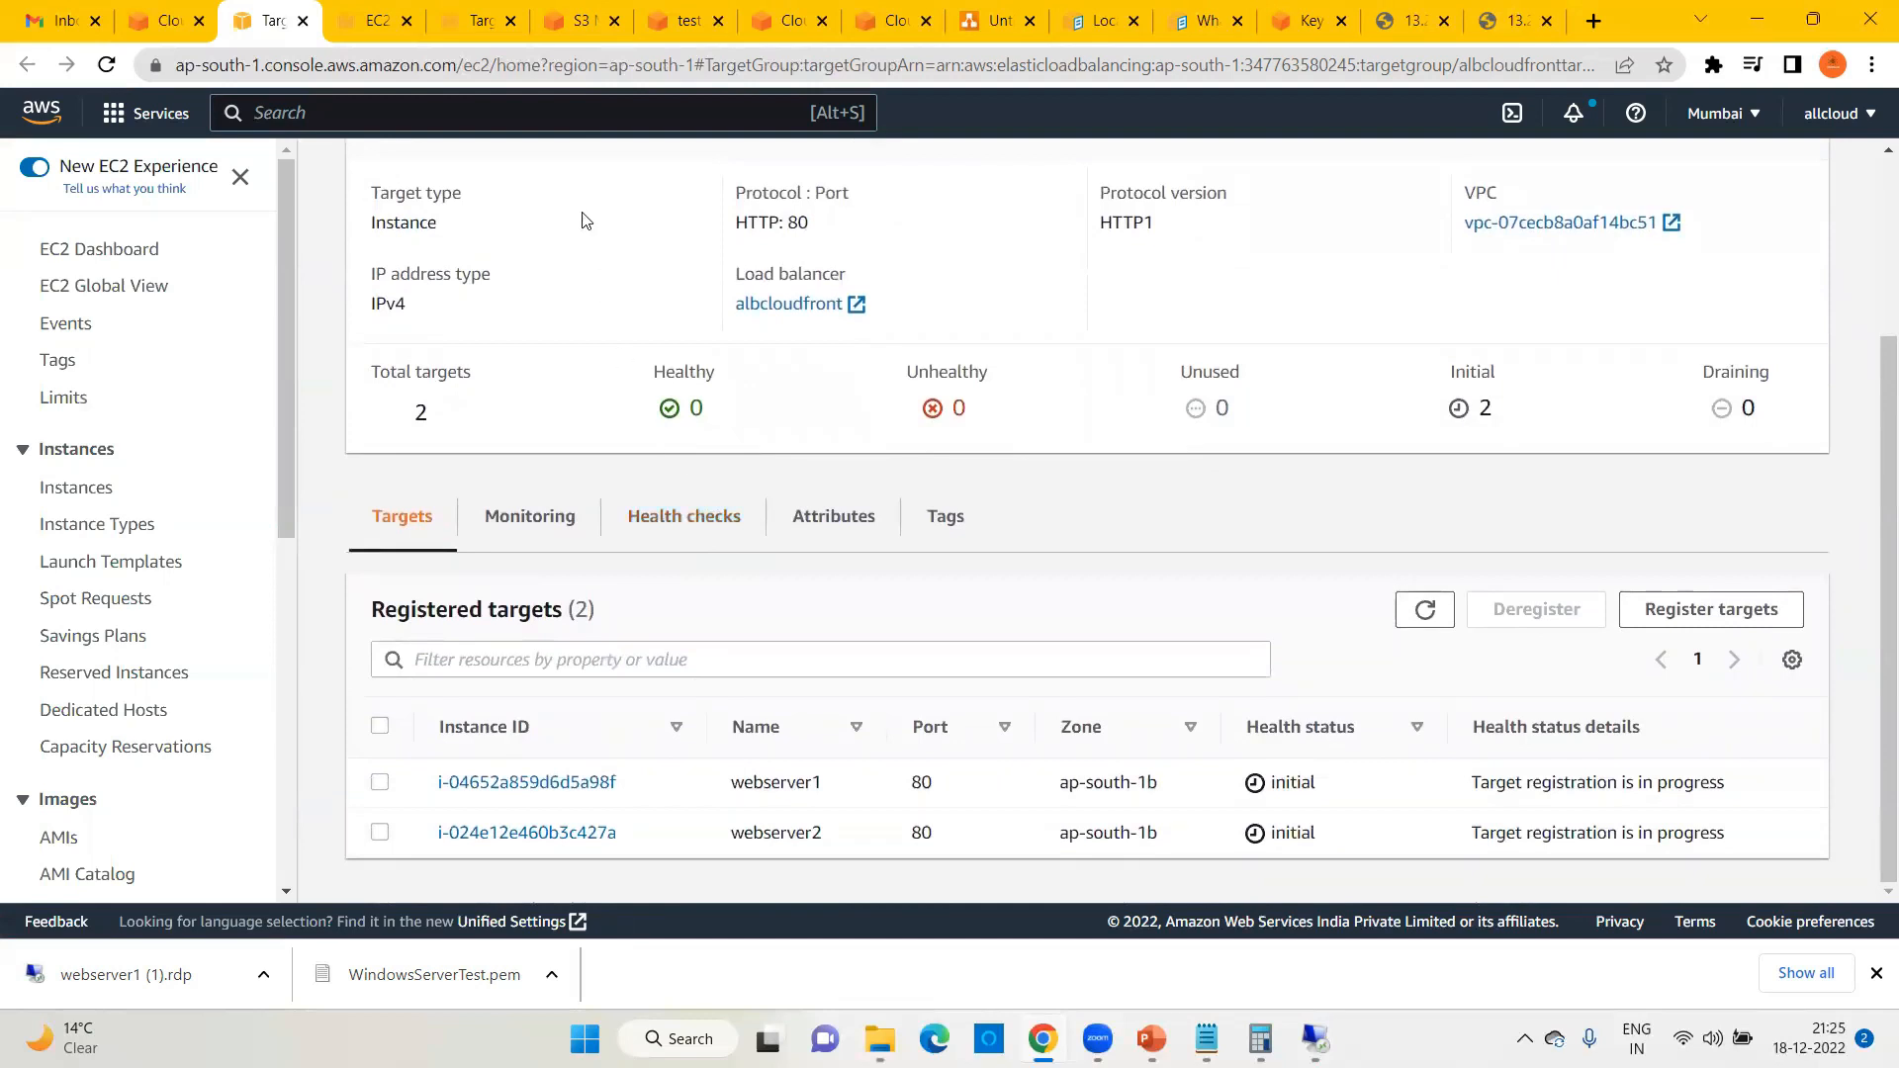
Step: Close the unneeded S3, CloudFront and AWS documentation browser tabs
{"action": "left_click", "coordinate": [614, 22]}
{"action": "left_click", "coordinate": [614, 32]}
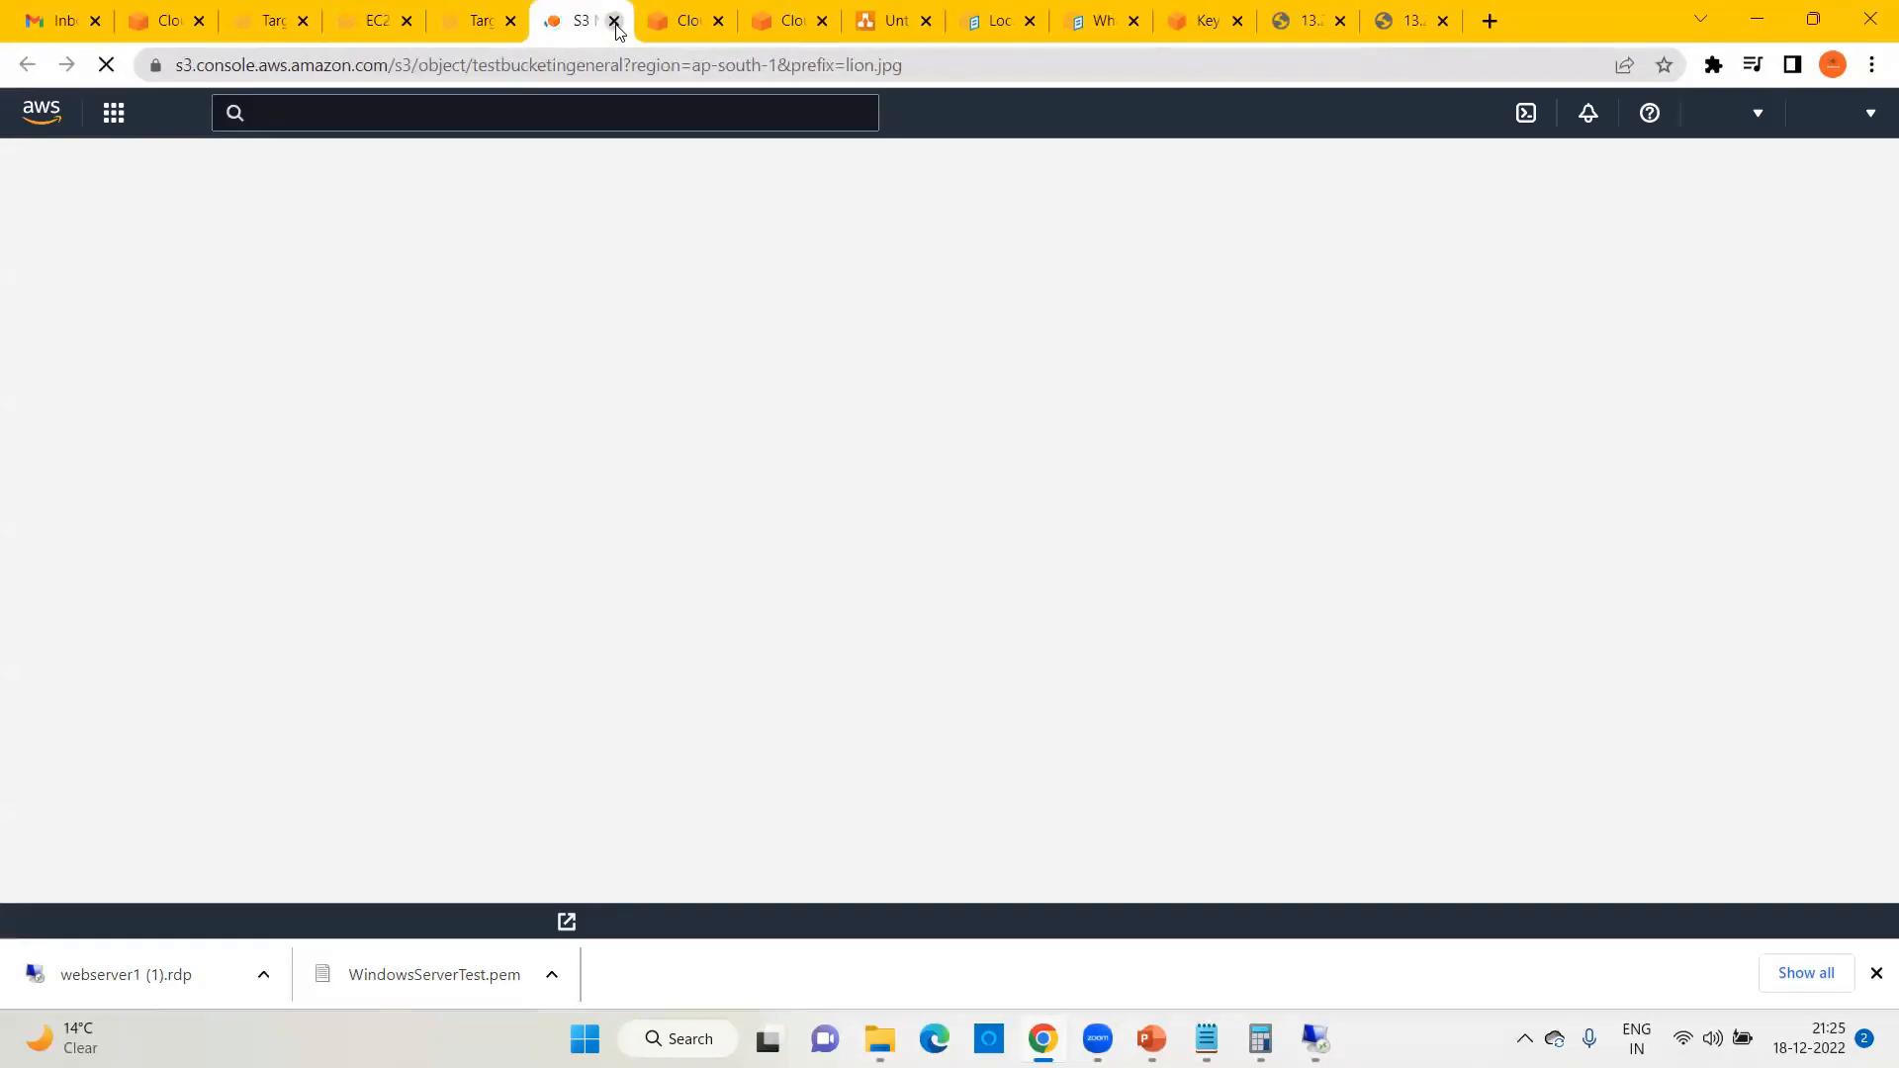
{"action": "left_click", "coordinate": [614, 21]}
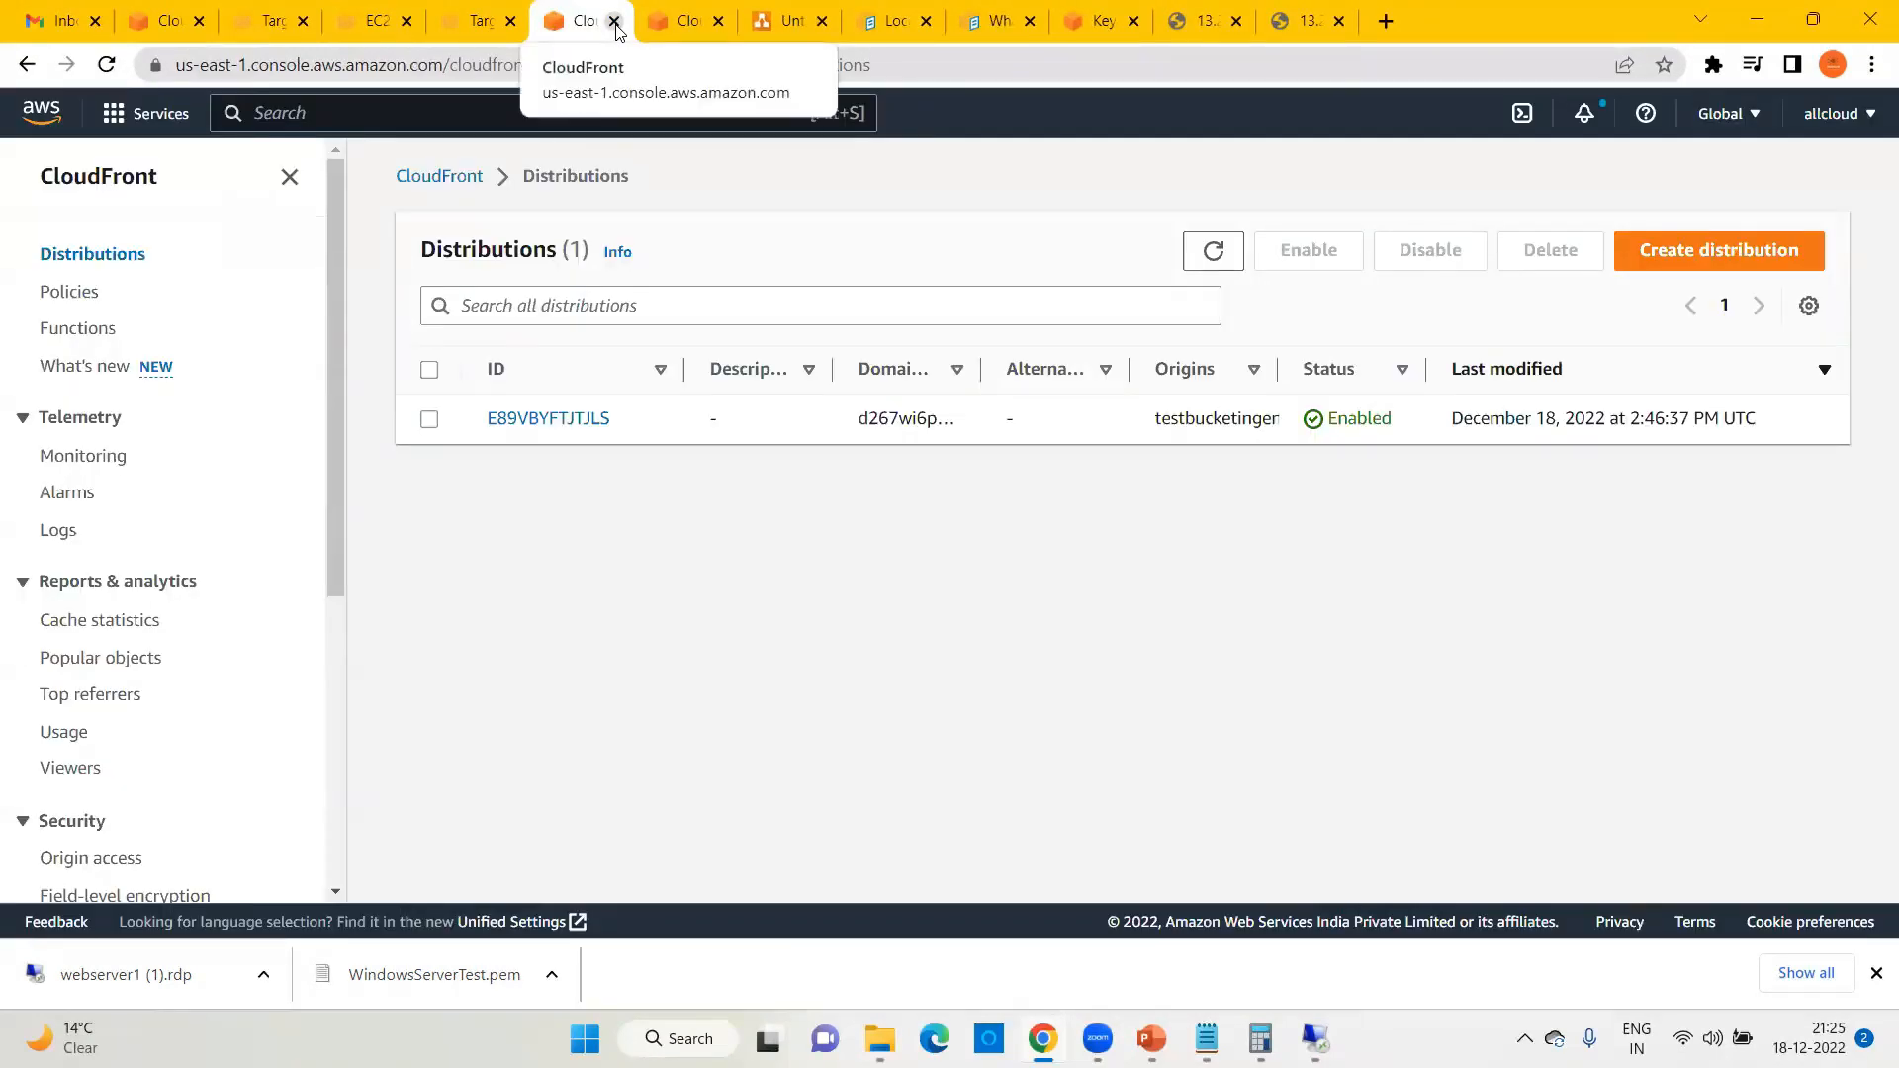
{"action": "left_click", "coordinate": [615, 22]}
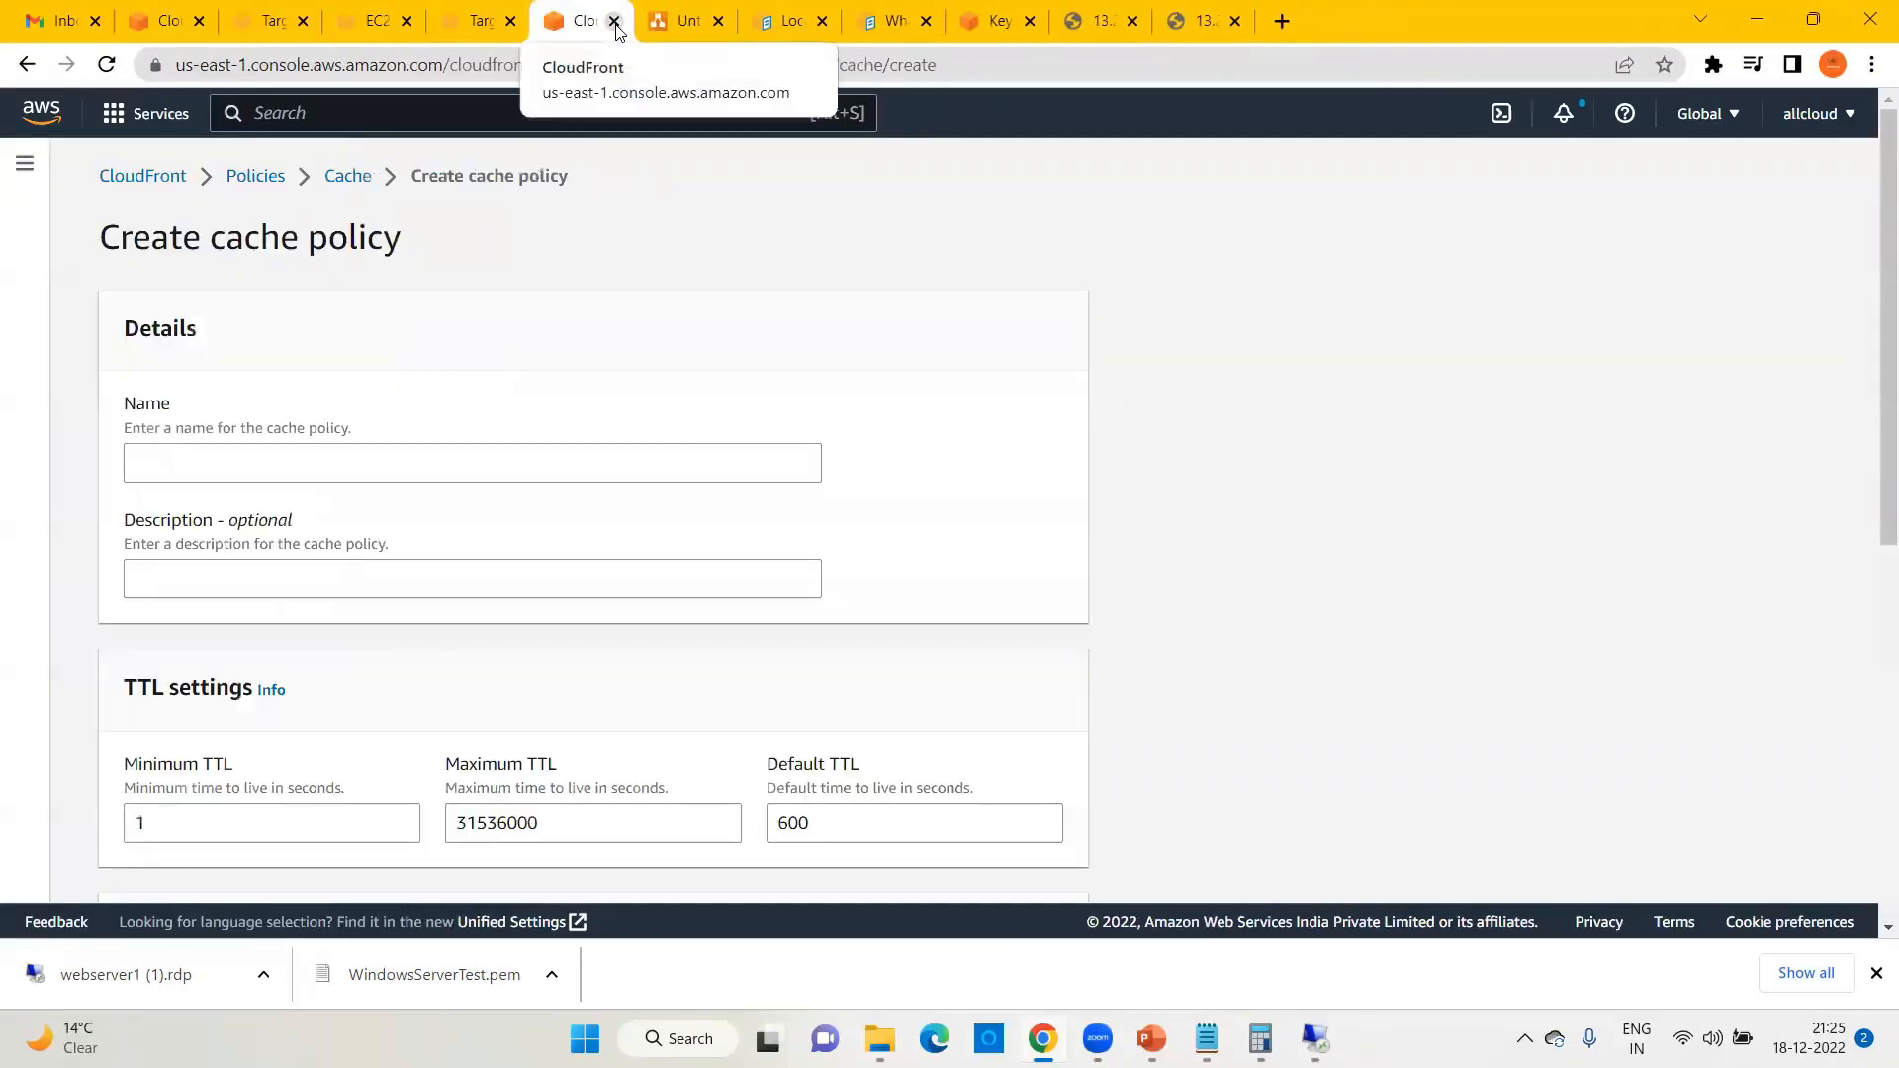
{"action": "left_click", "coordinate": [614, 21]}
{"action": "left_click", "coordinate": [715, 24]}
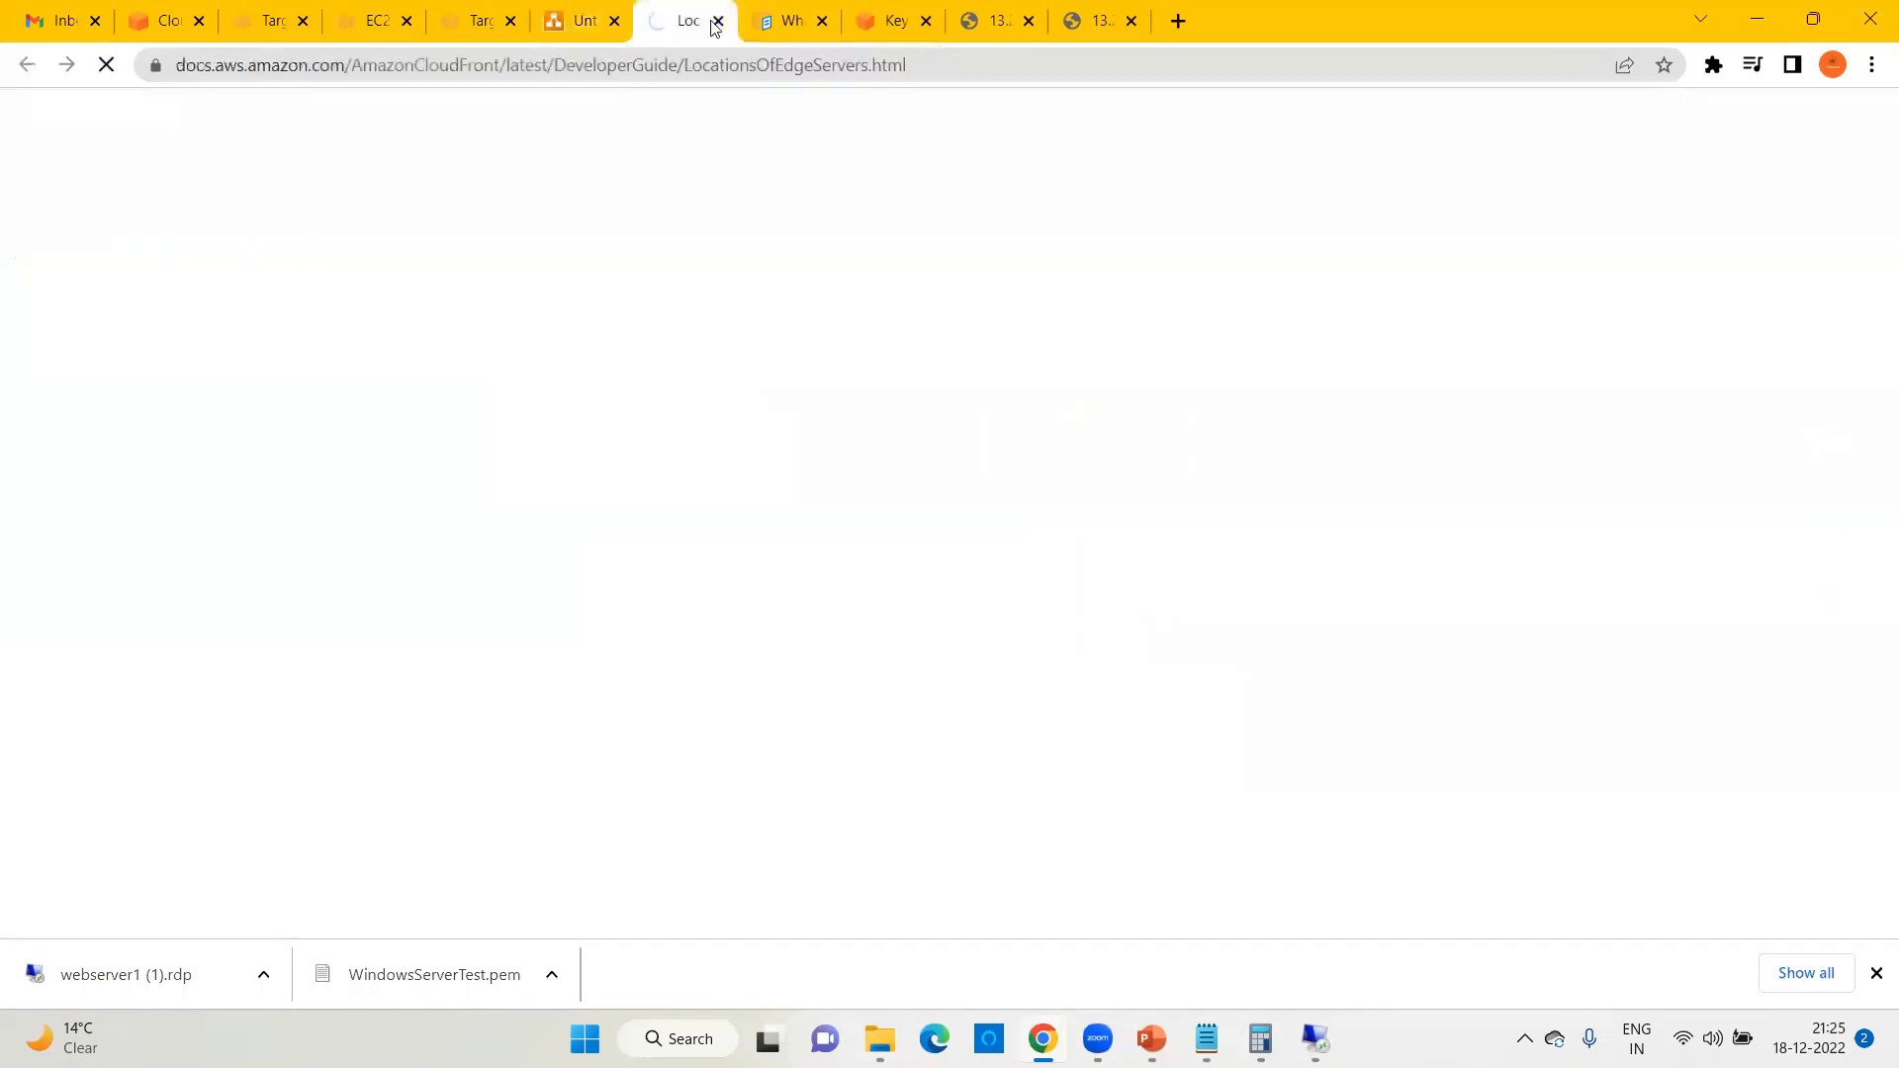
{"action": "left_click", "coordinate": [718, 22]}
{"action": "left_click", "coordinate": [718, 21]}
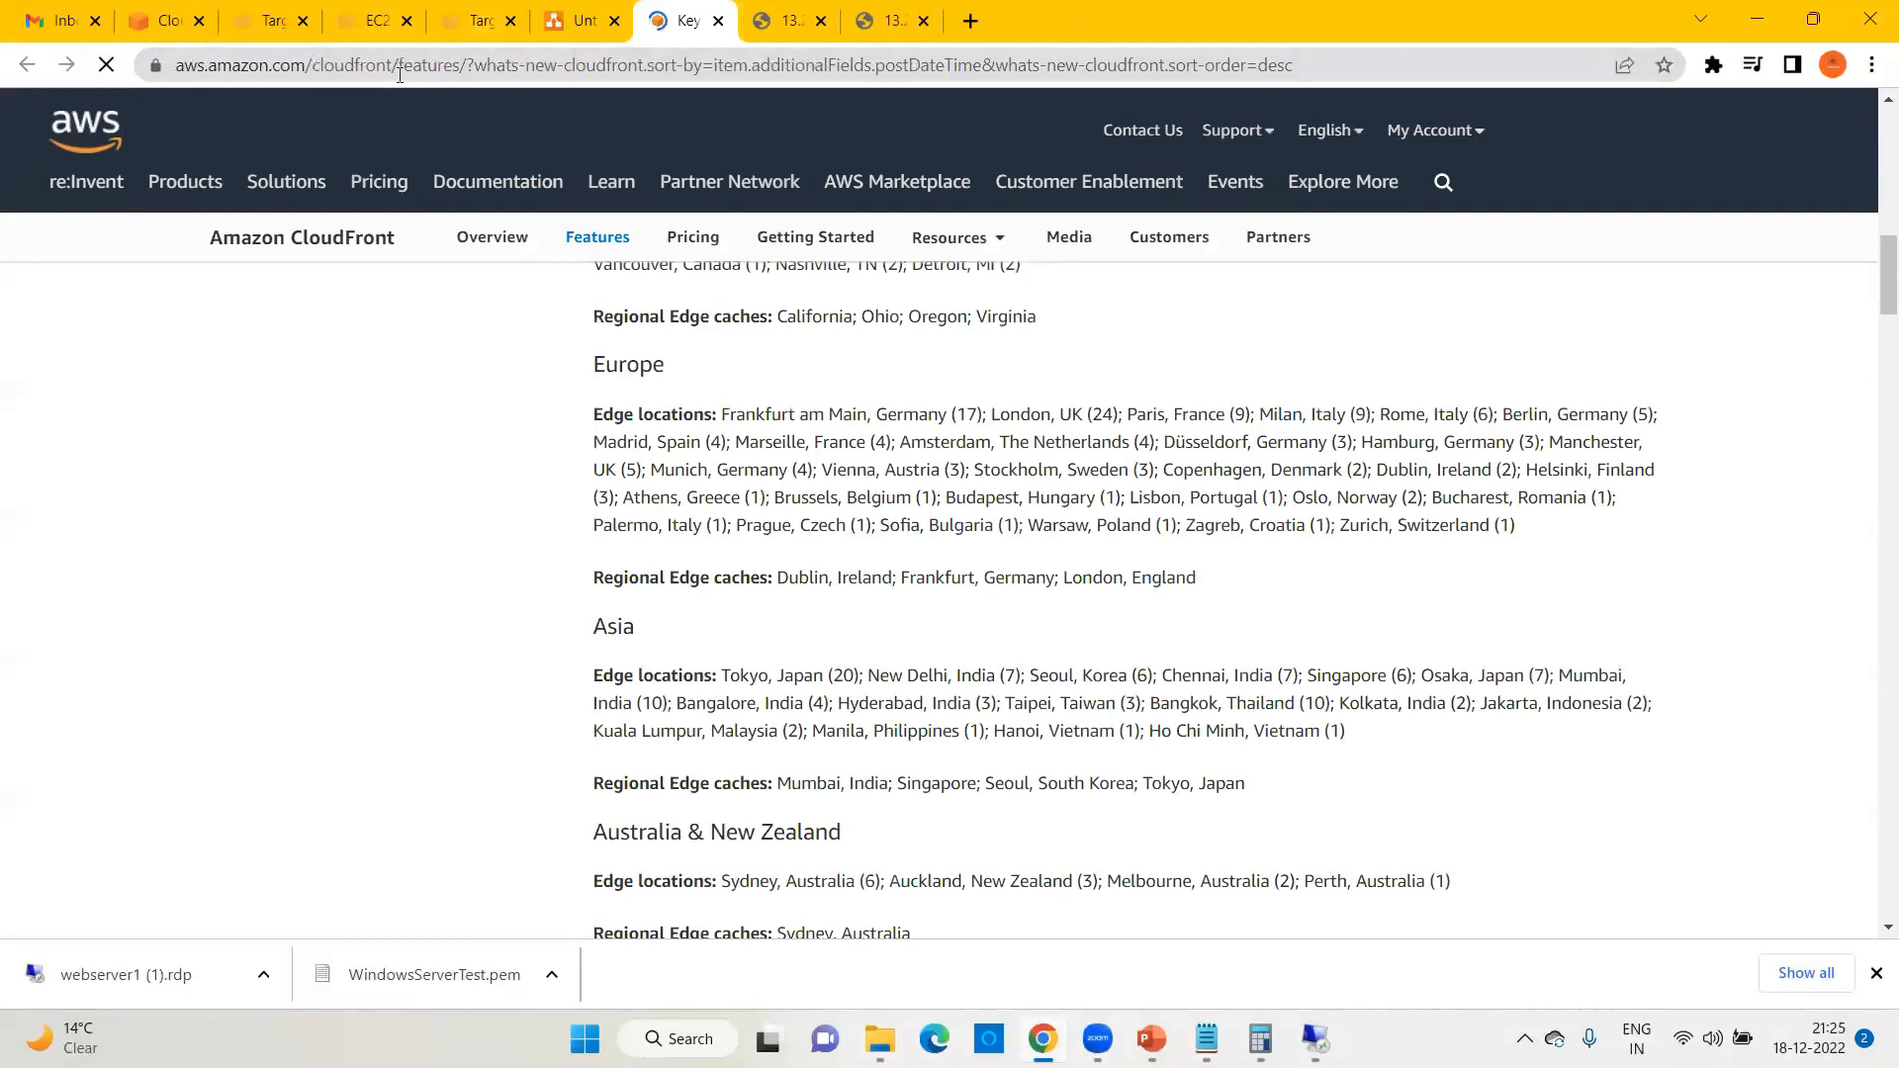
Step: Return to the albcloudfronttargetgroup page, reload it, and recheck the health of the registered targets
{"action": "left_click", "coordinate": [265, 20]}
{"action": "left_click", "coordinate": [443, 20]}
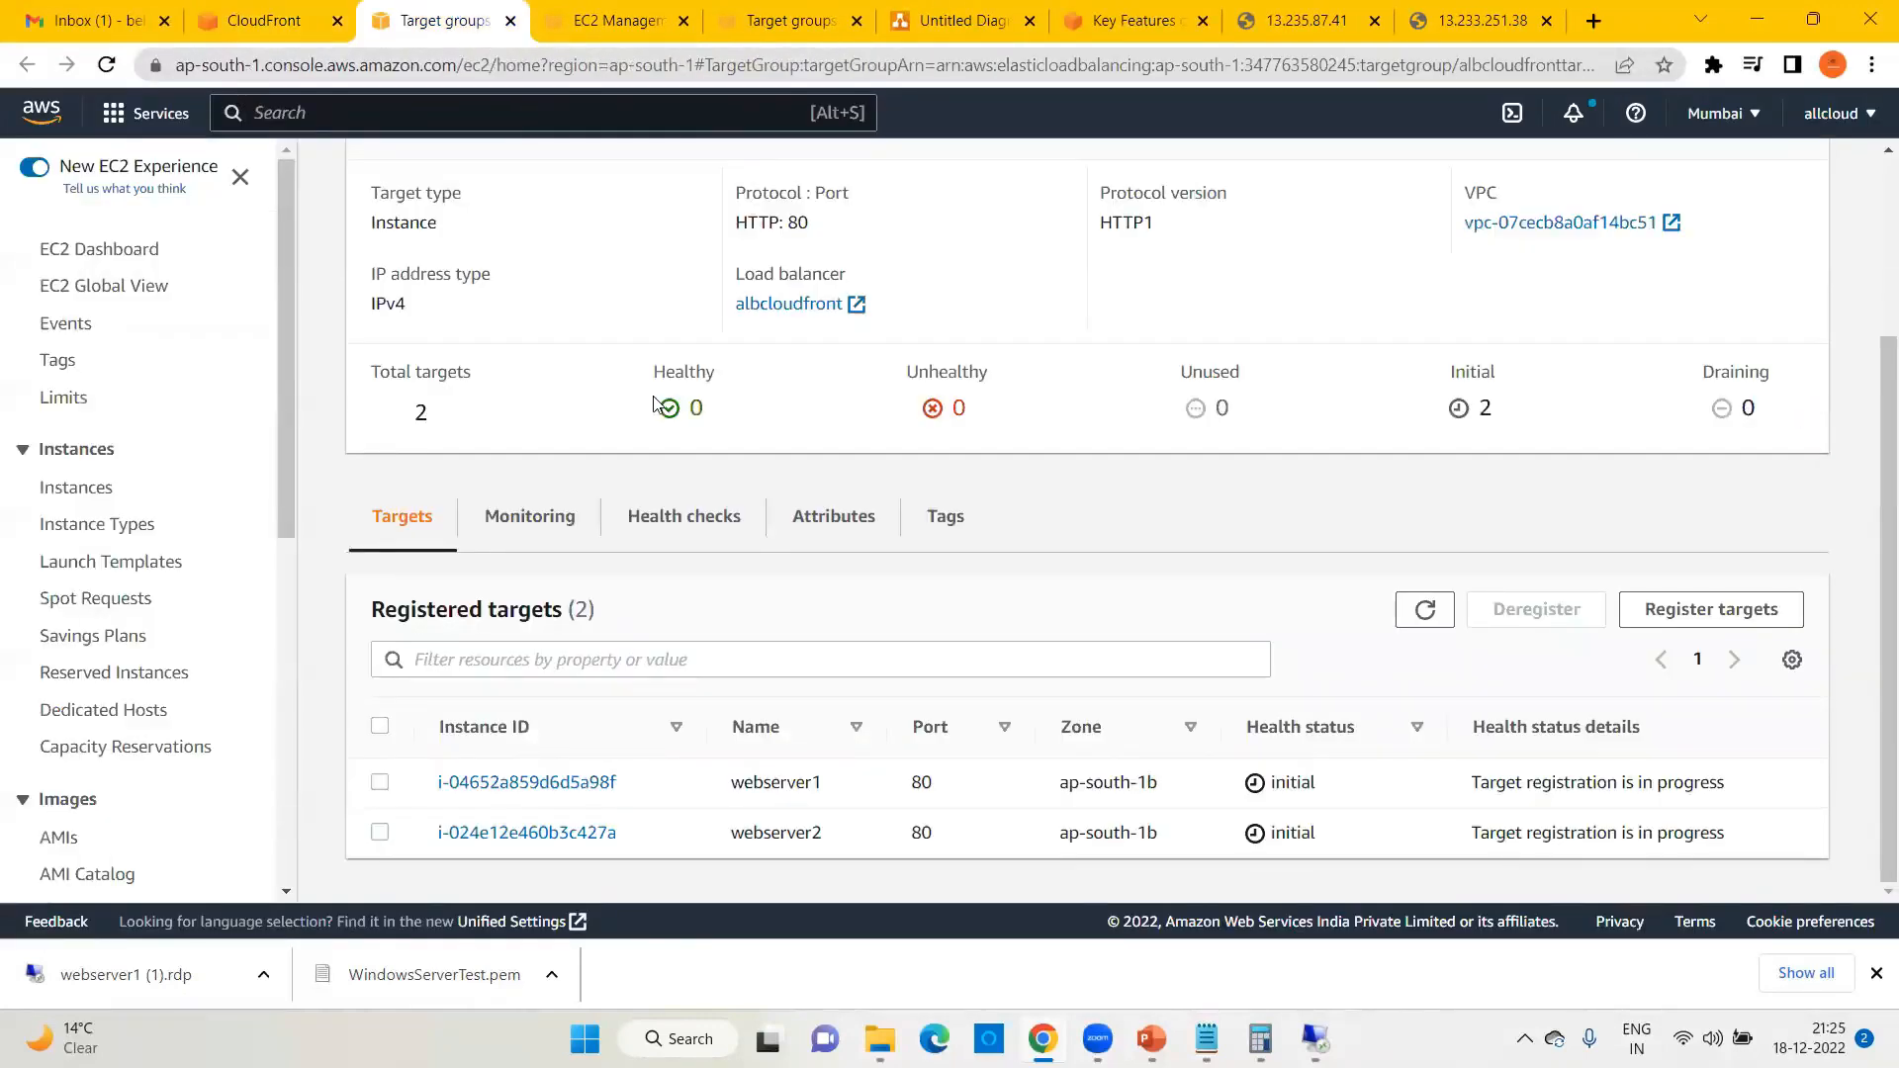
{"action": "left_click", "coordinate": [107, 67]}
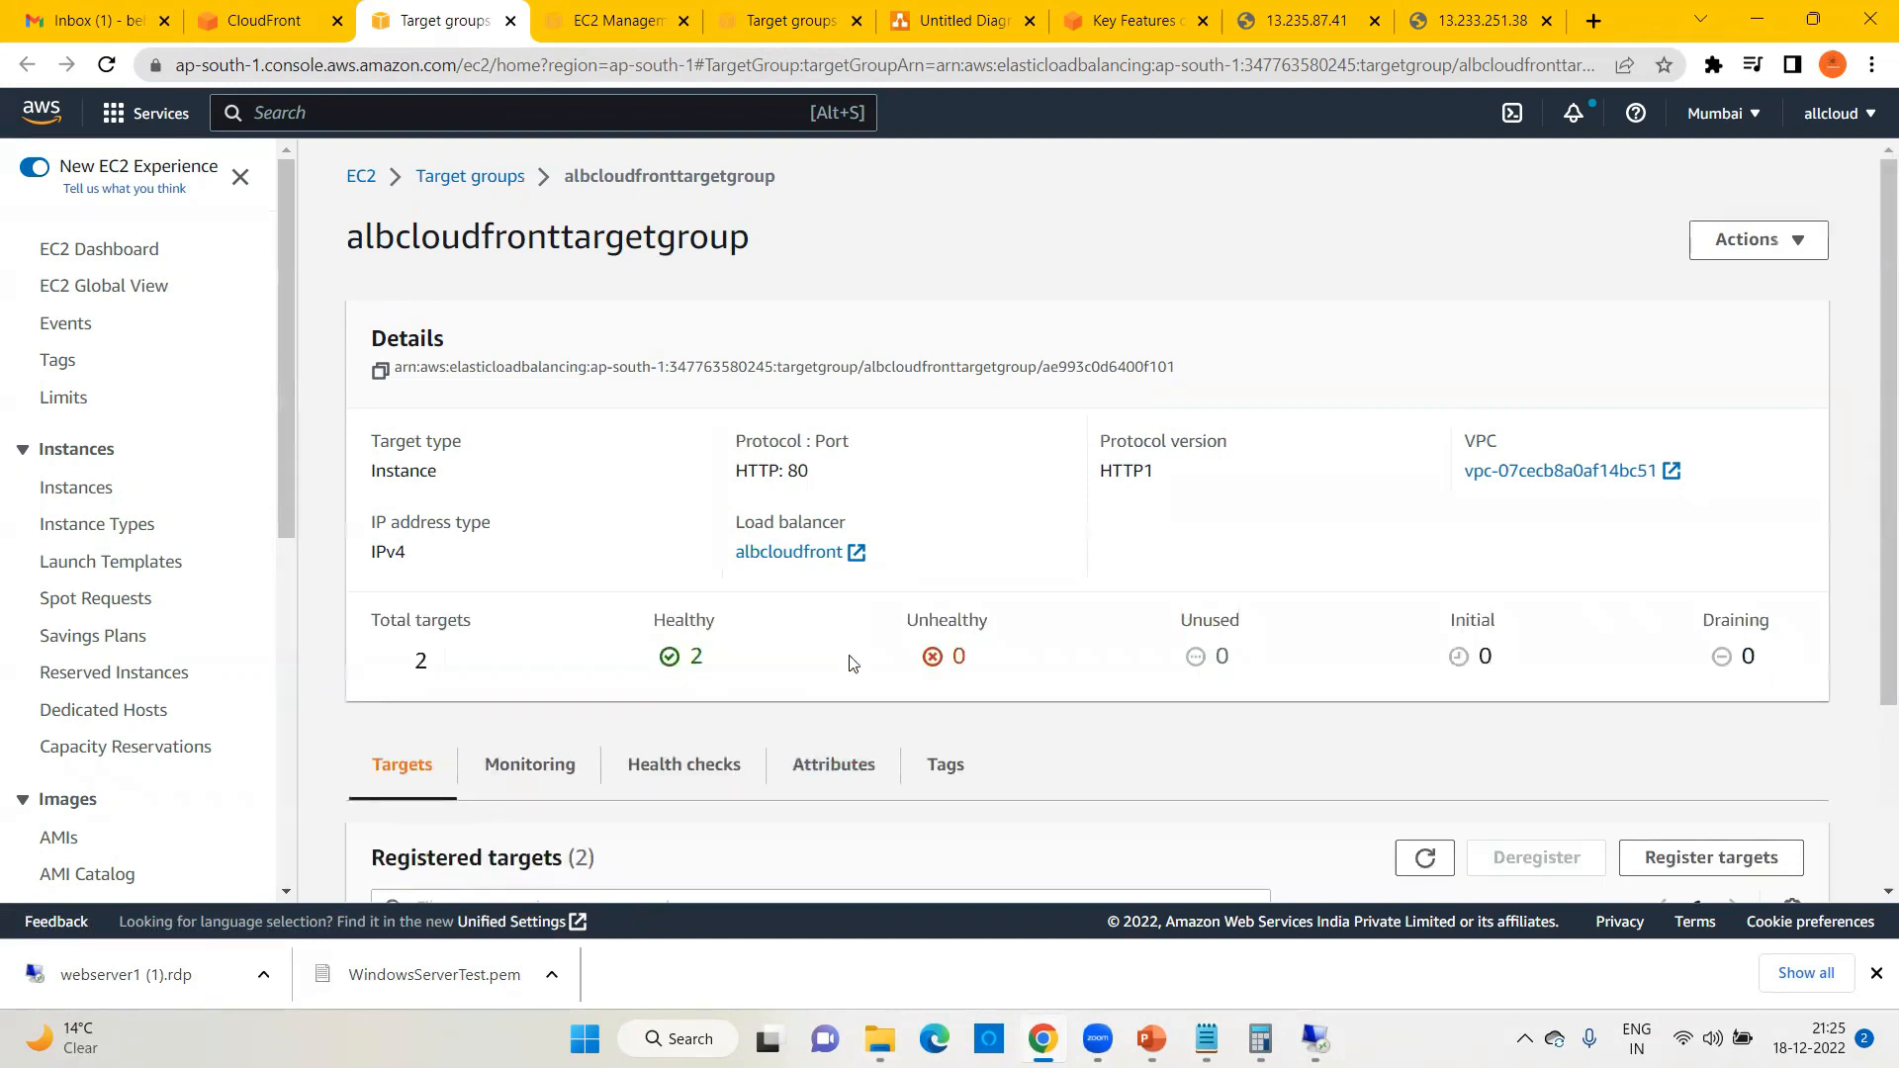
{"action": "scroll", "coordinate": [848, 657], "scroll_direction": "down", "scroll_amount": 1}
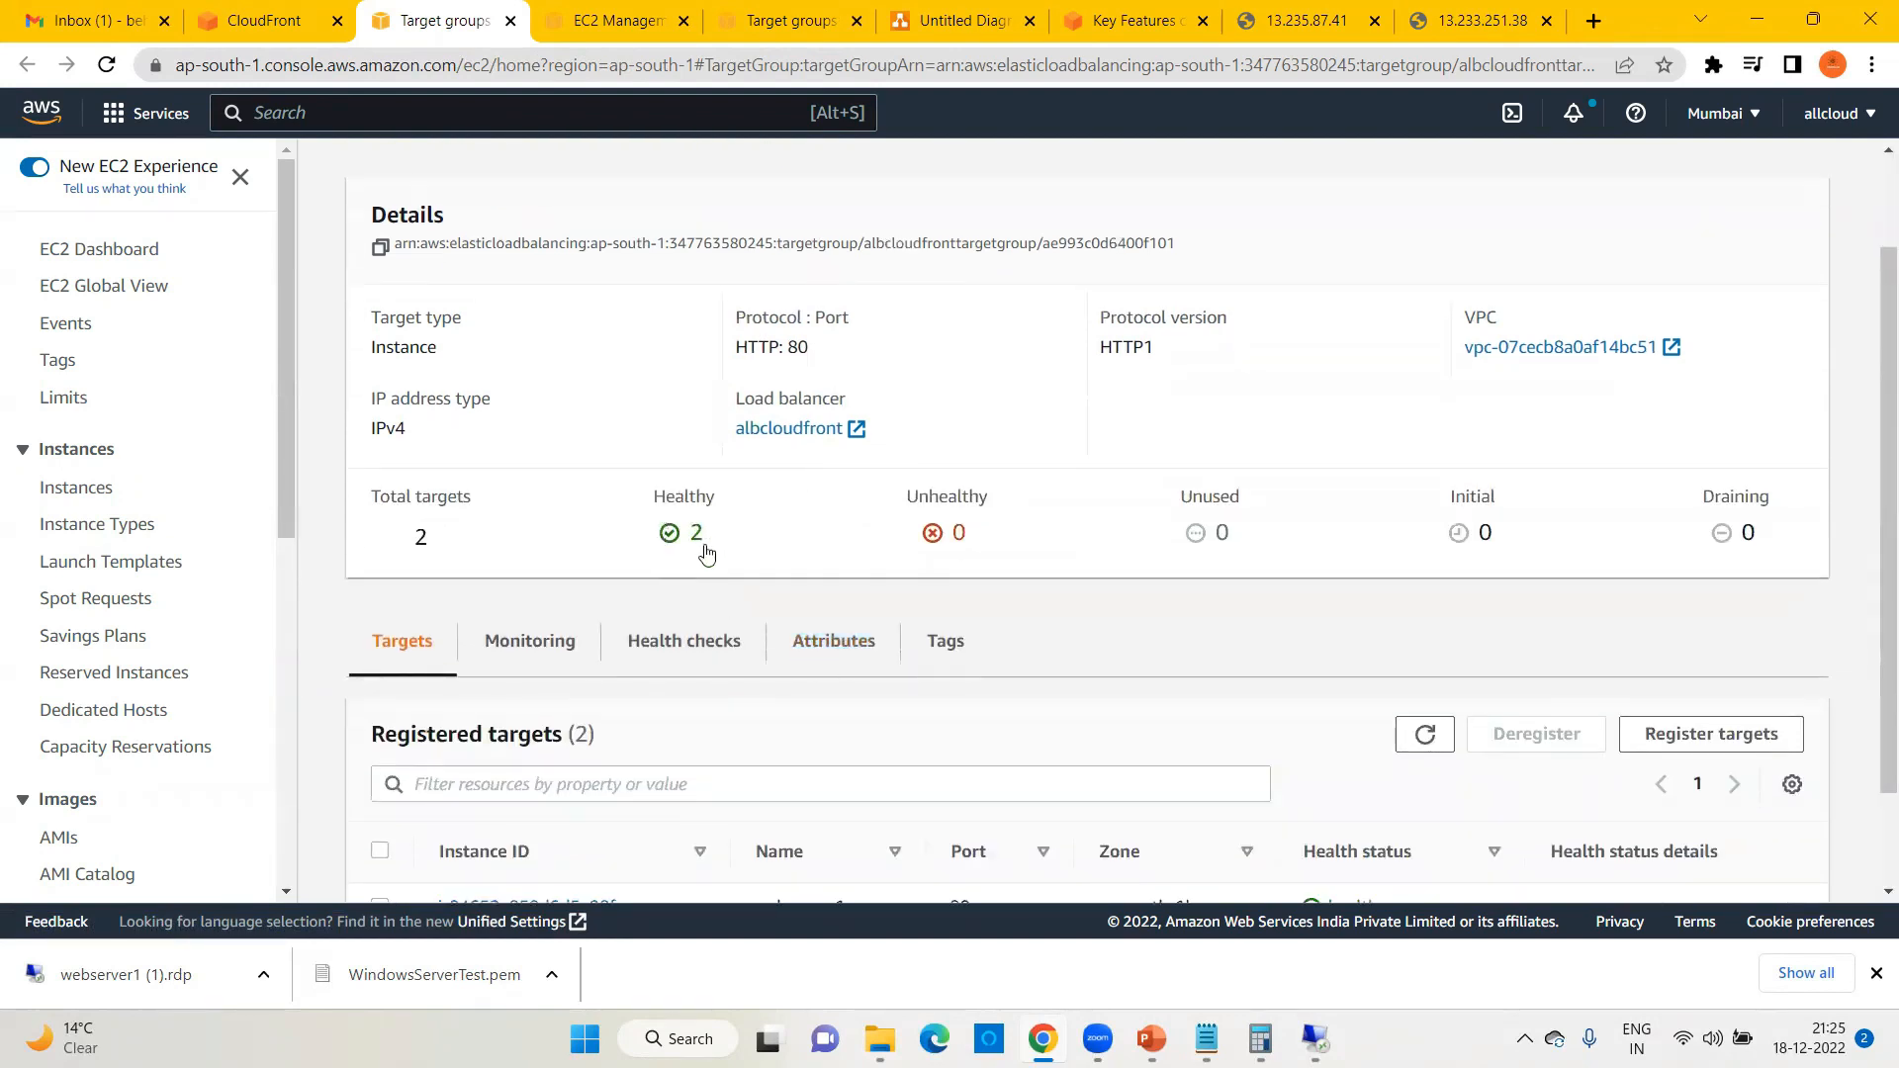
{"action": "scroll", "coordinate": [707, 554], "scroll_direction": "down", "scroll_amount": 1}
{"action": "scroll", "coordinate": [836, 712], "scroll_direction": "up", "scroll_amount": 2}
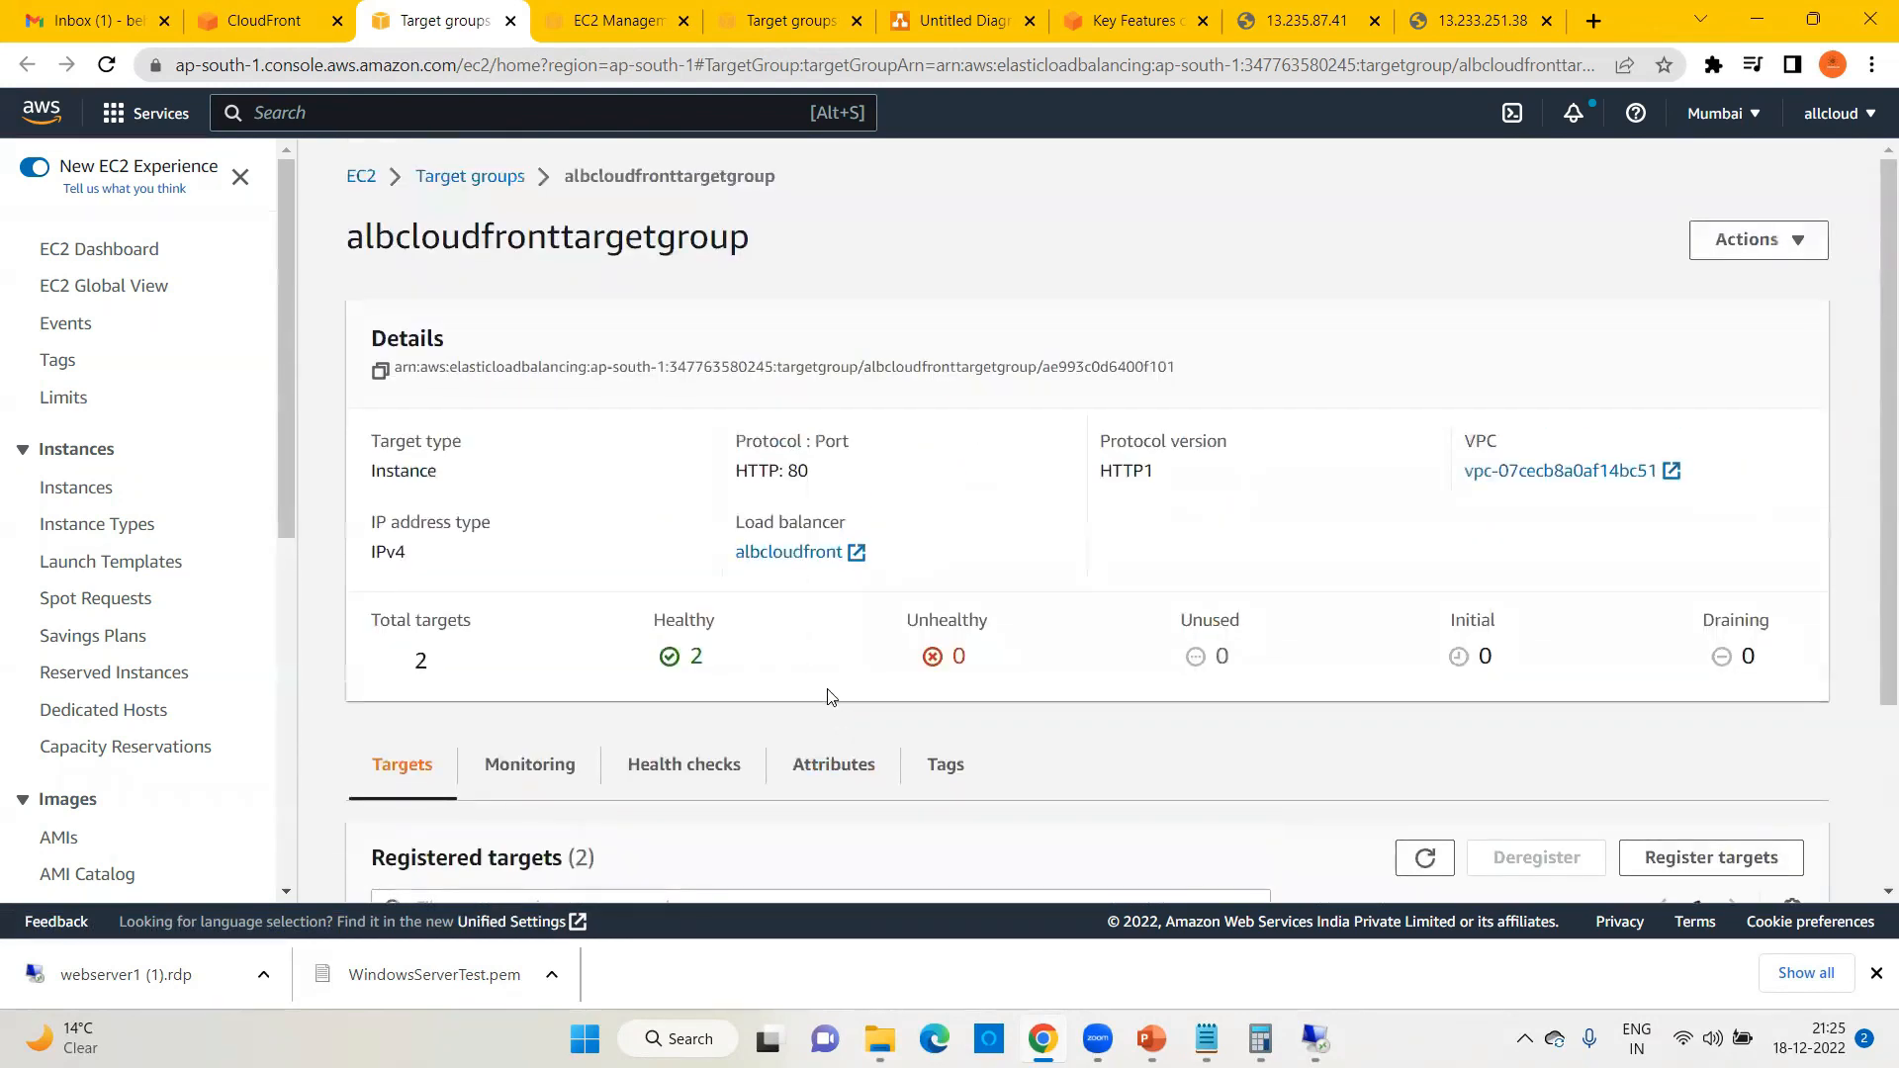
Step: Copy the DNS name of the albcloudfront load balancer and open that address in a new browser tab
{"action": "scroll", "coordinate": [80, 661], "scroll_direction": "down", "scroll_amount": 5}
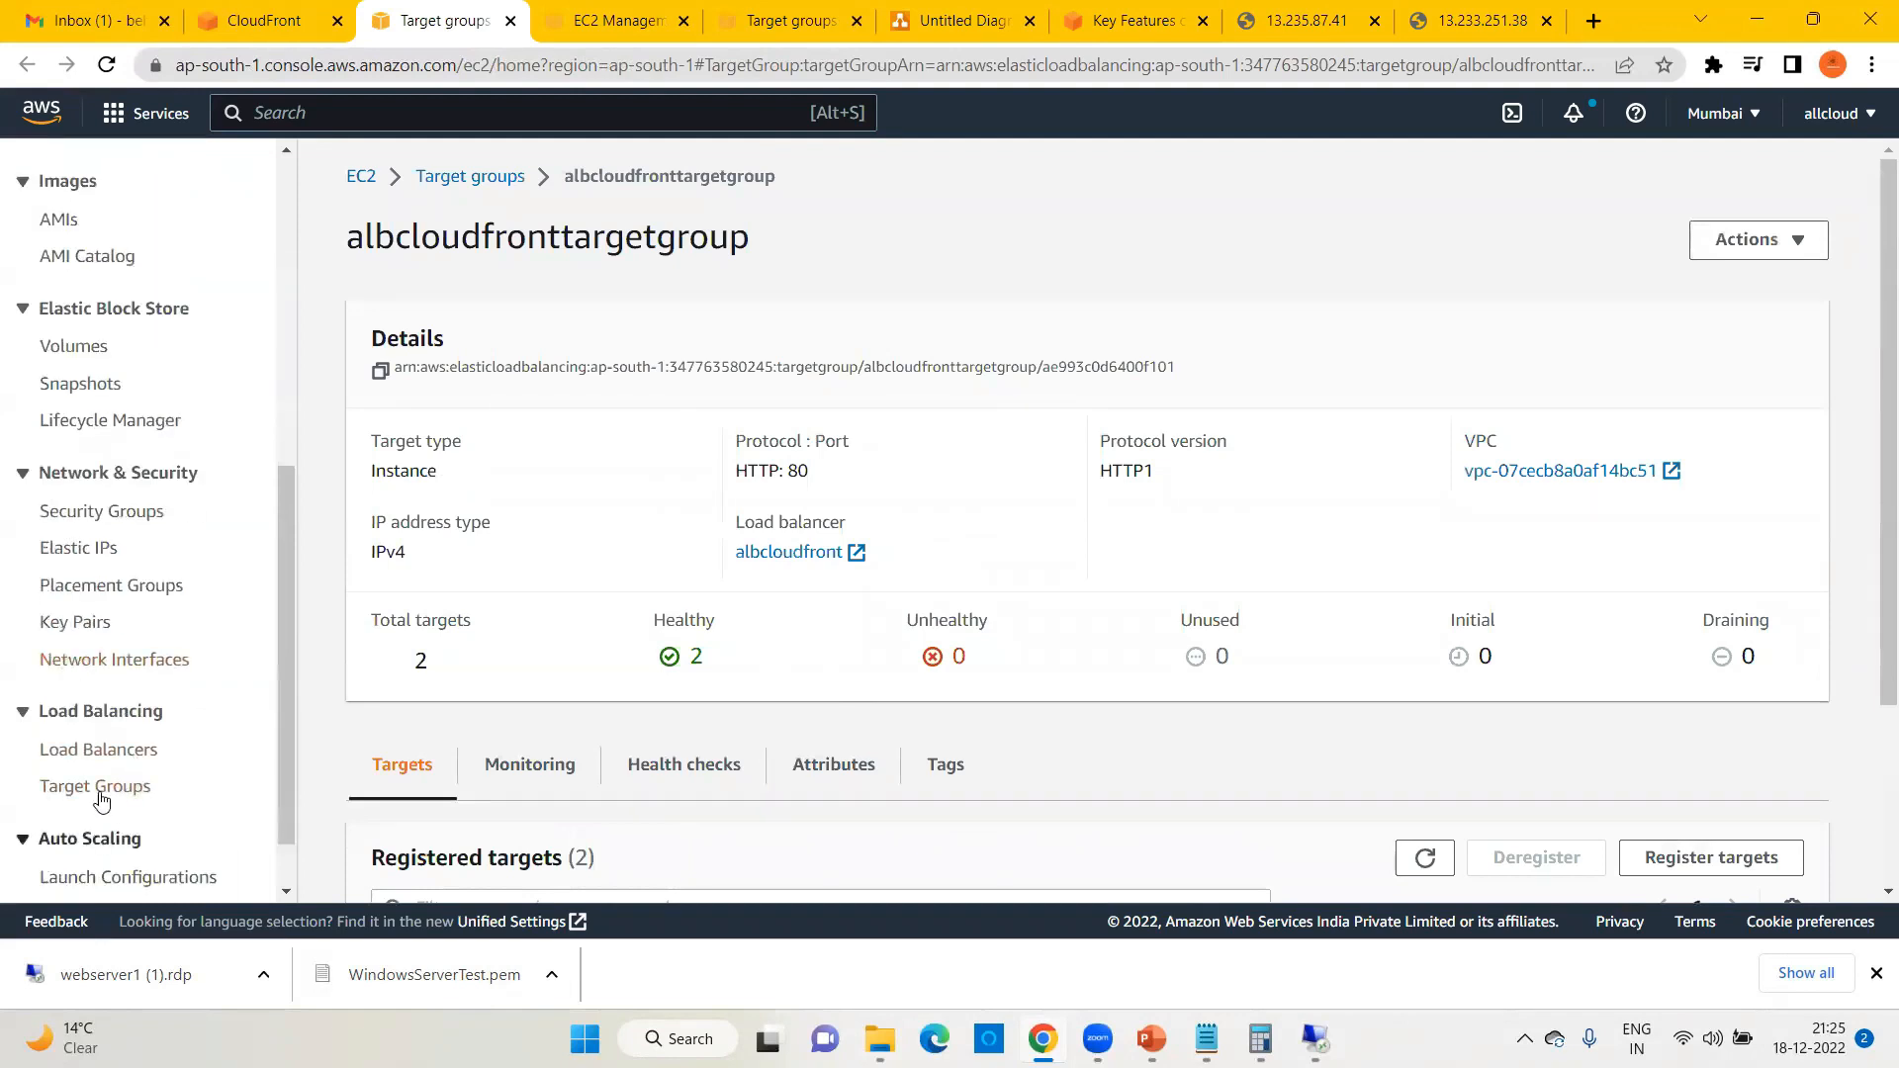
{"action": "left_click", "coordinate": [106, 754]}
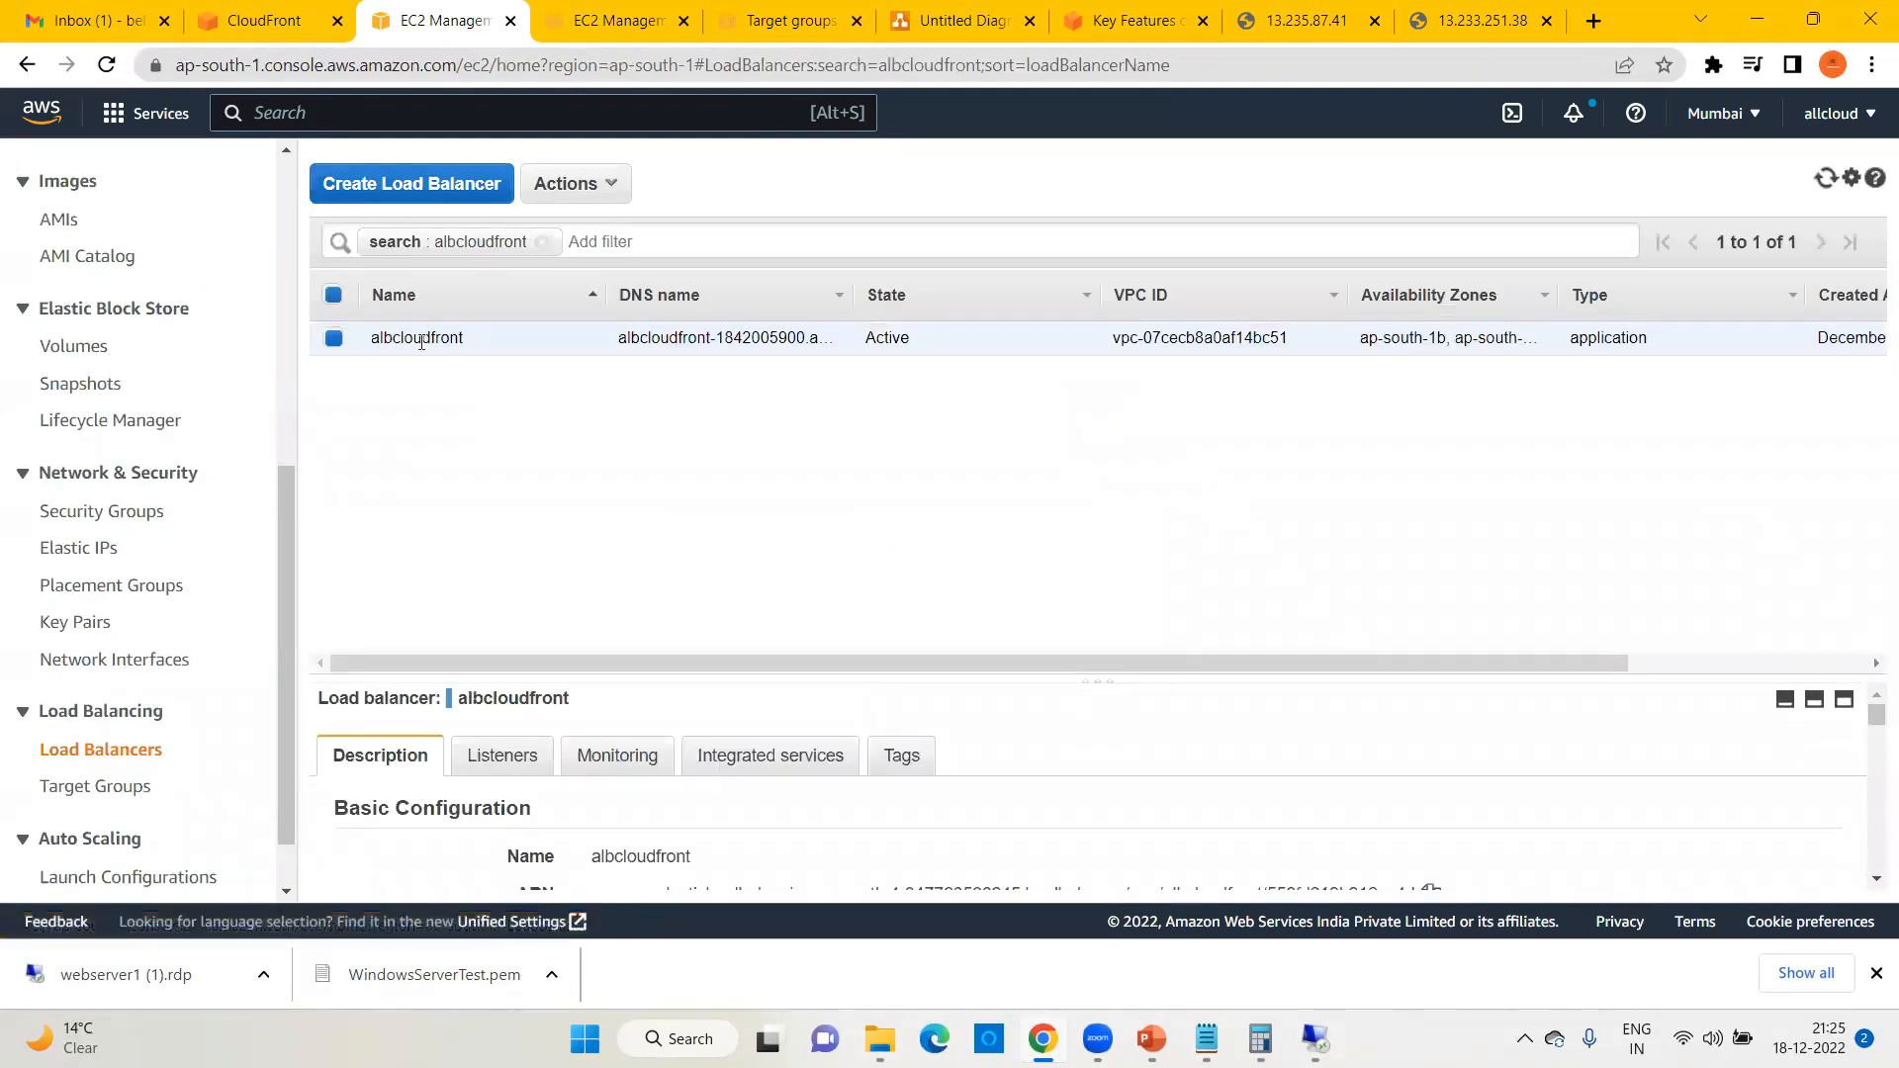
{"action": "scroll", "coordinate": [505, 766], "scroll_direction": "down", "scroll_amount": 3}
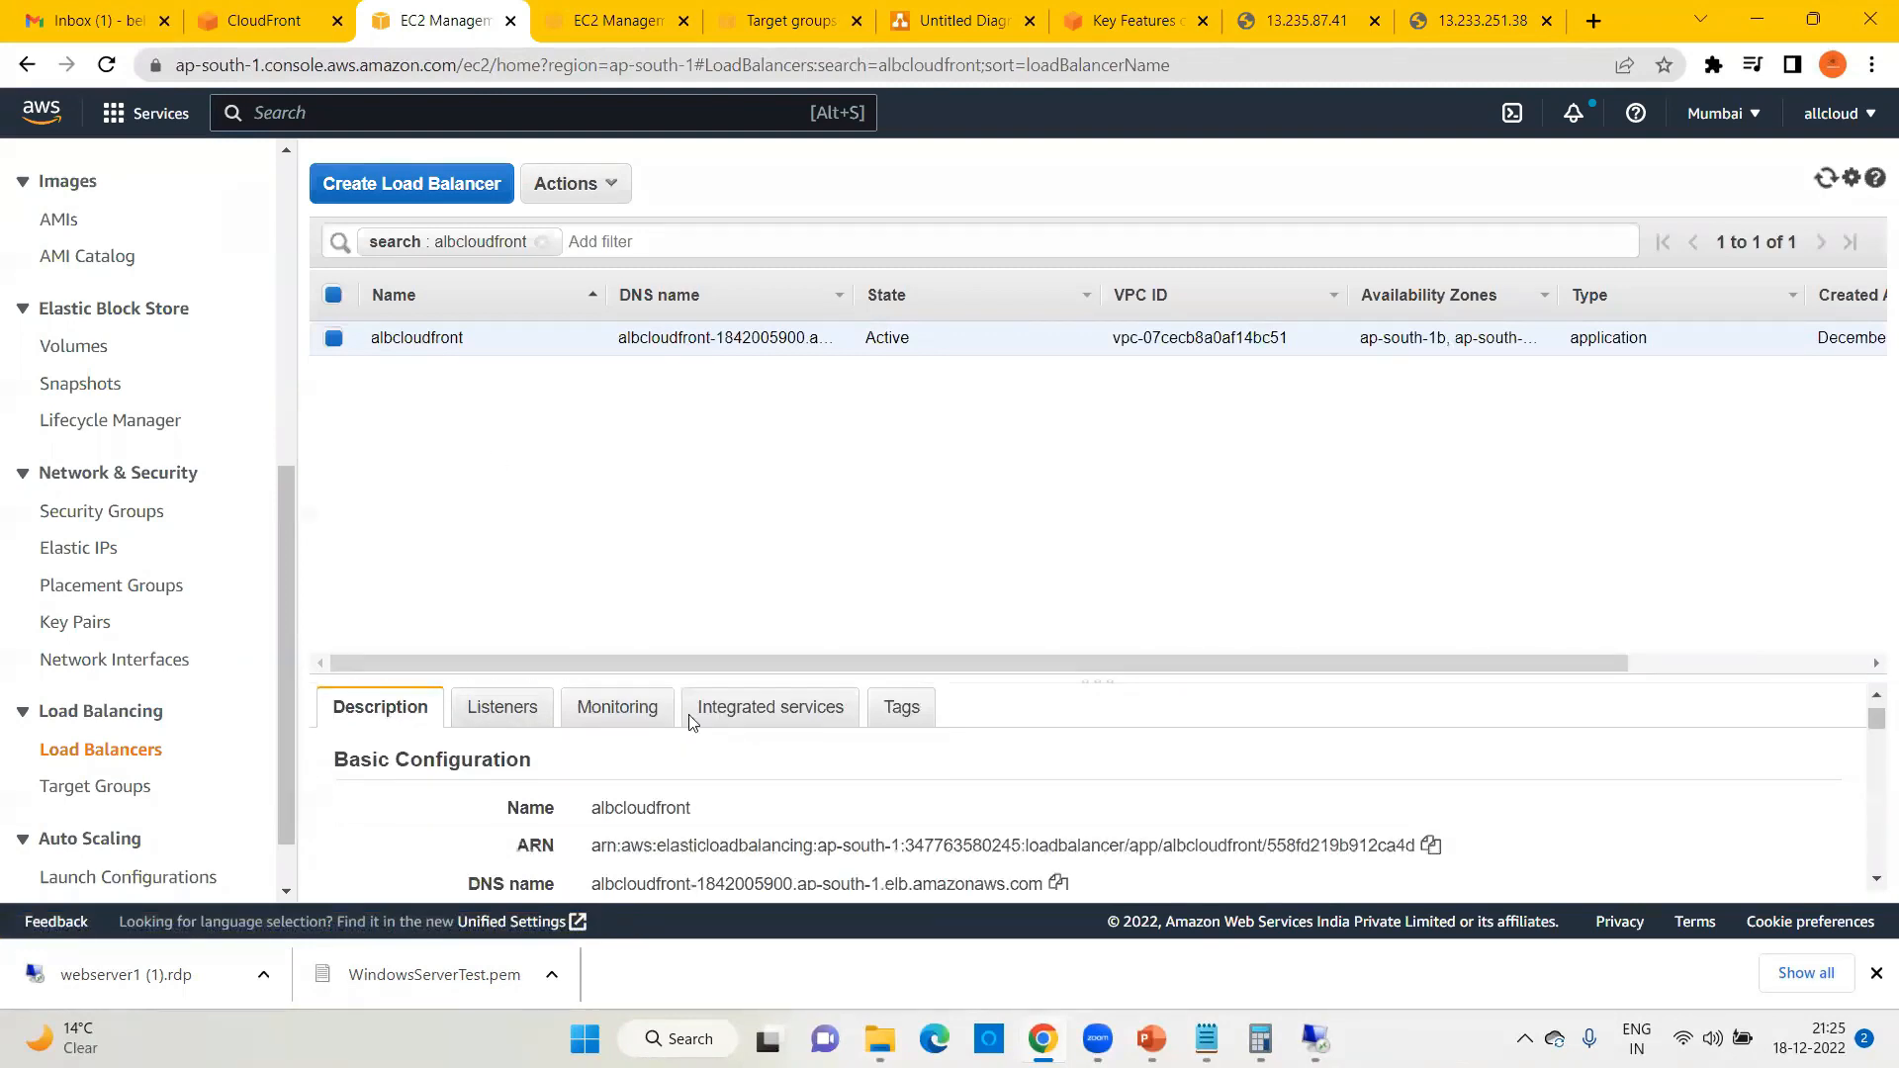
{"action": "scroll", "coordinate": [603, 811], "scroll_direction": "up", "scroll_amount": 1}
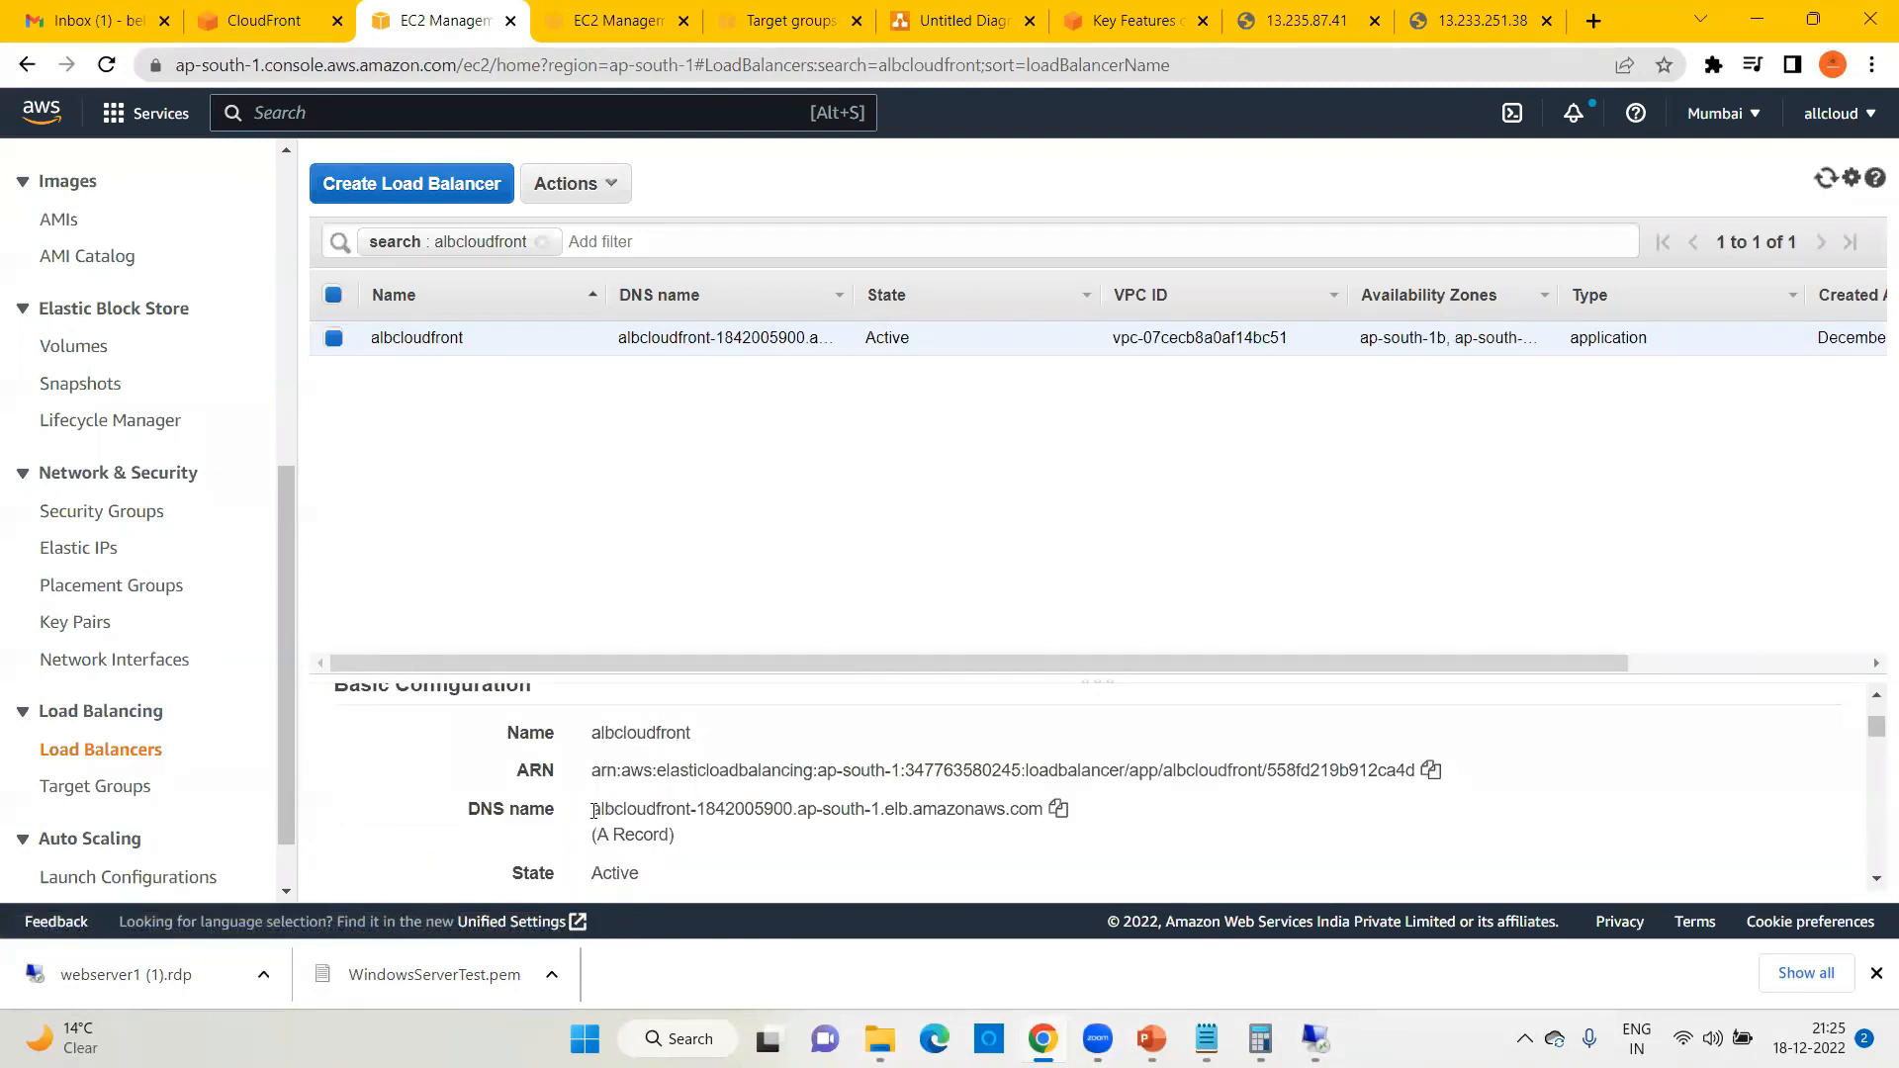
{"action": "left_click_drag", "start_coordinate": [591, 809], "coordinate": [1039, 811]}
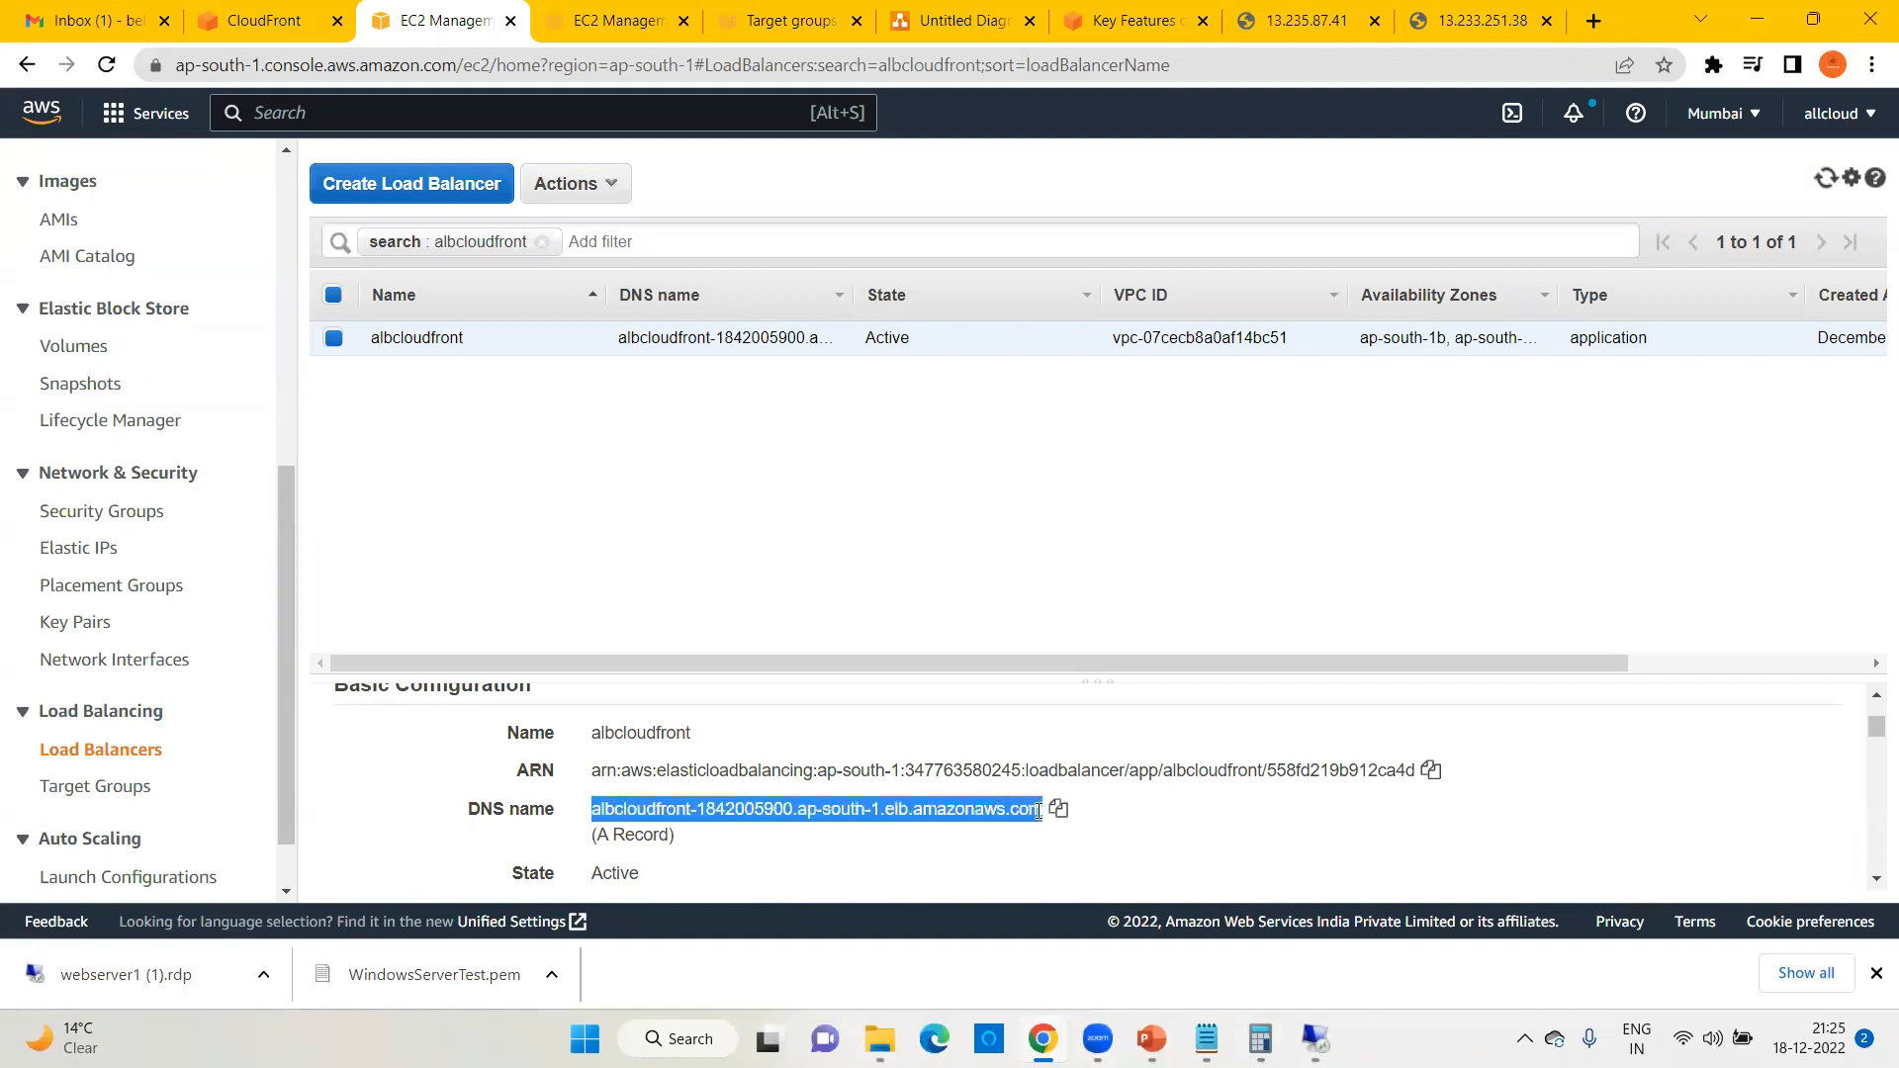
{"action": "key", "text": "ctrl+c"}
{"action": "key", "text": "ctrl+t"}
{"action": "key", "text": "ctrl+v"}
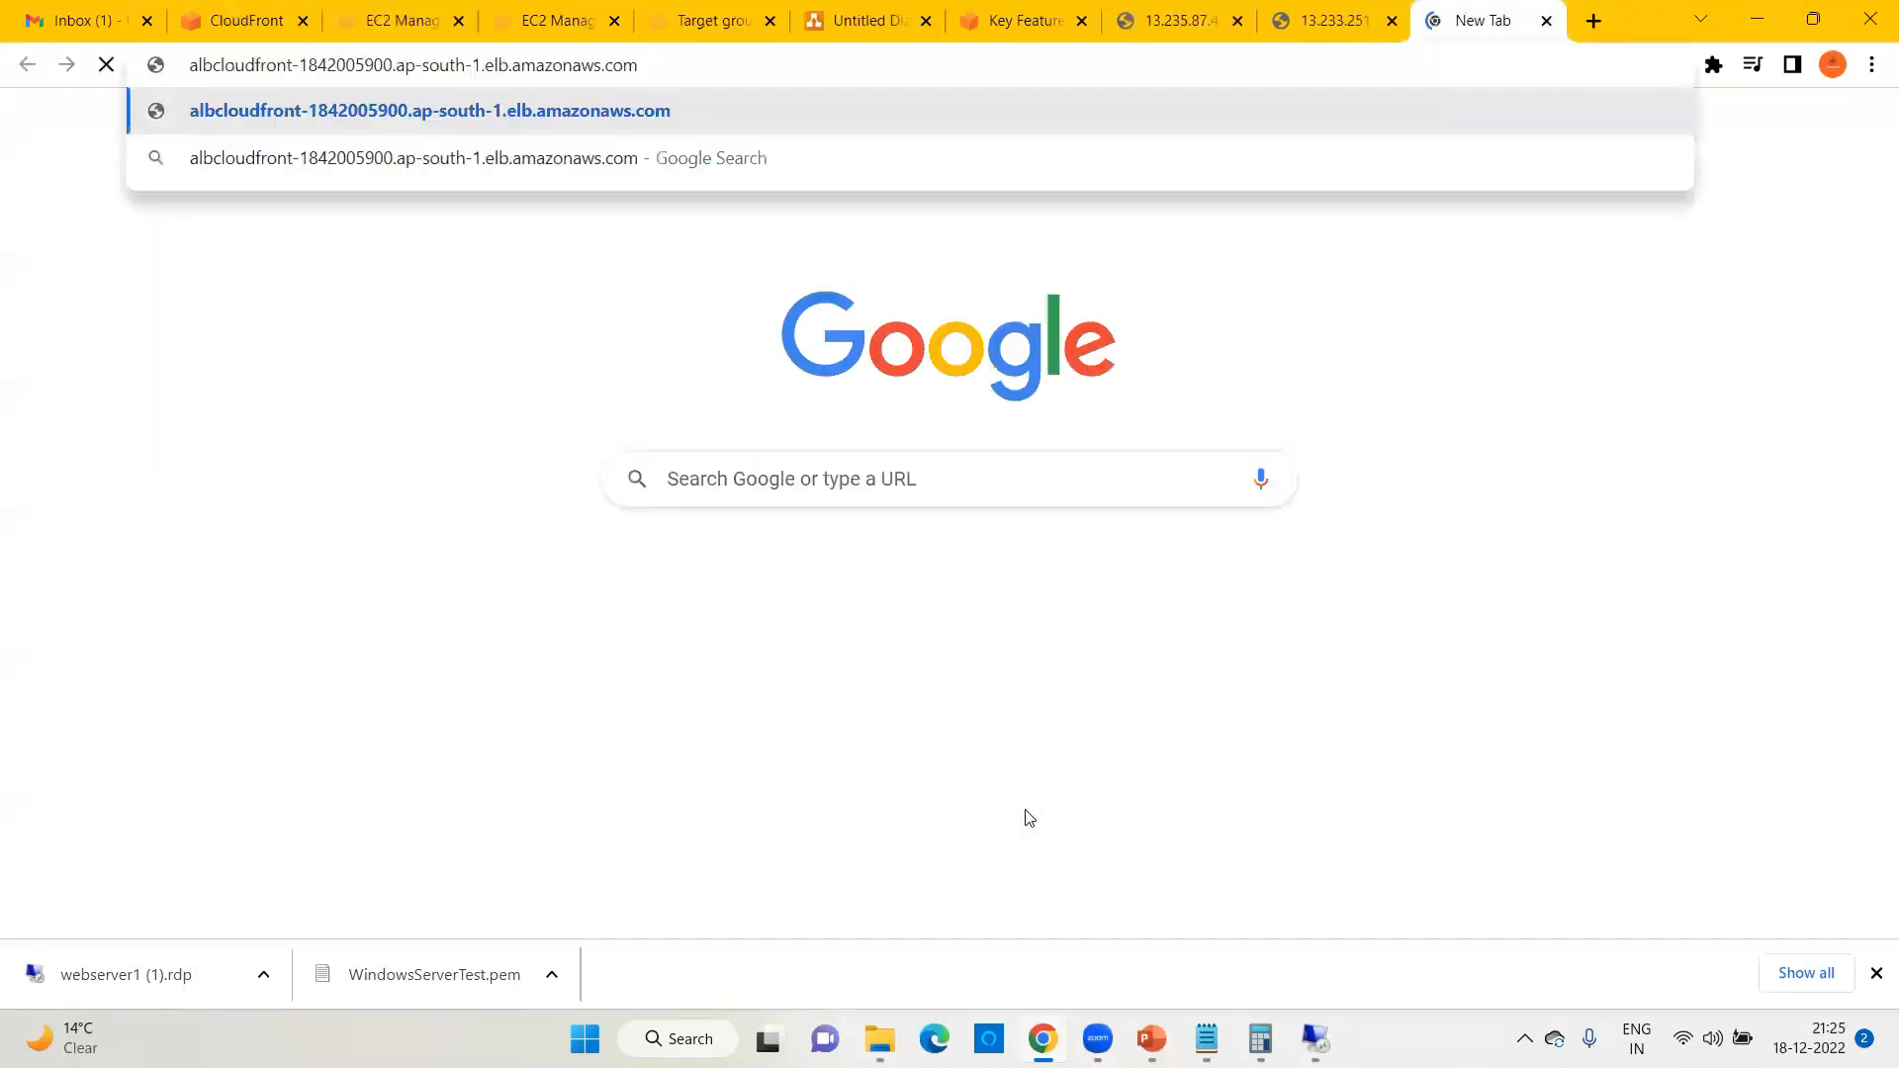
{"action": "key", "text": "Return"}
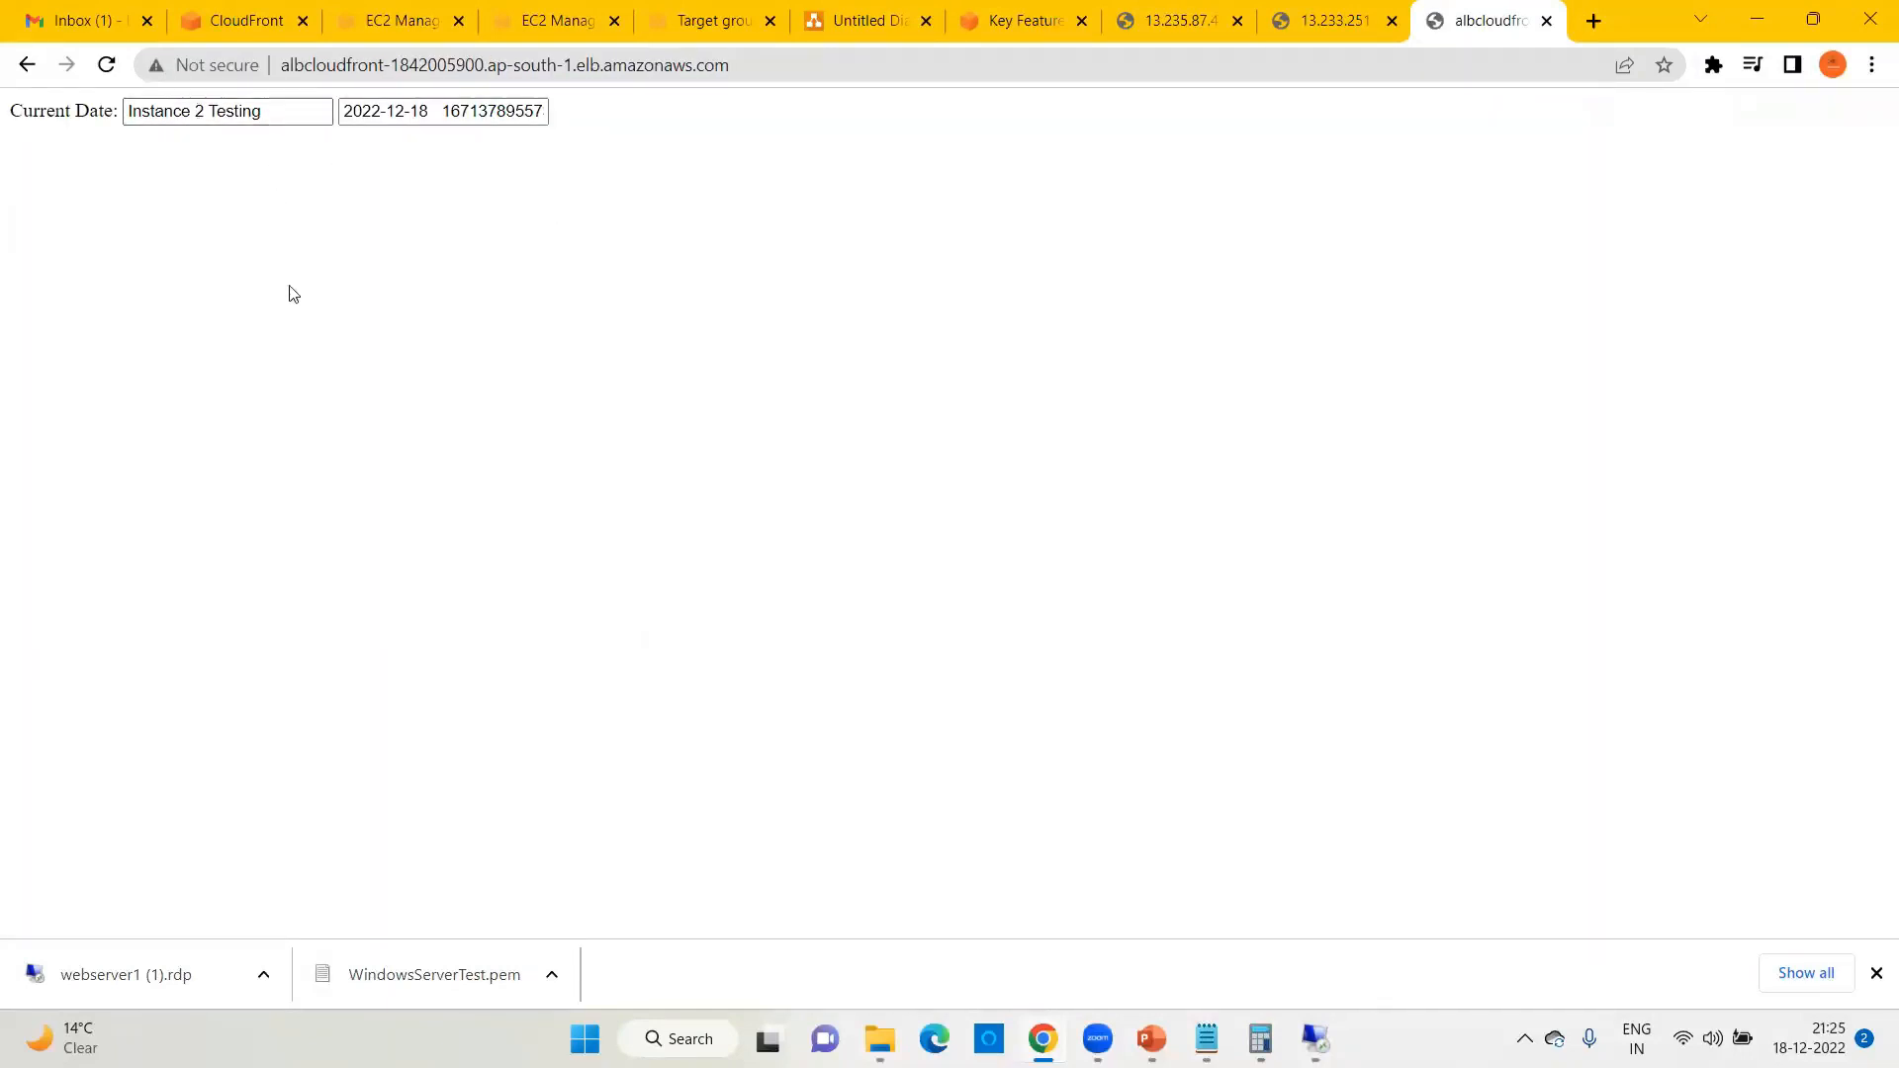
Step: Reload the load balancer address several times to test switching between the two web servers, and close the test page
{"action": "left_click", "coordinate": [414, 73]}
{"action": "key", "text": "Return"}
{"action": "left_click", "coordinate": [413, 72]}
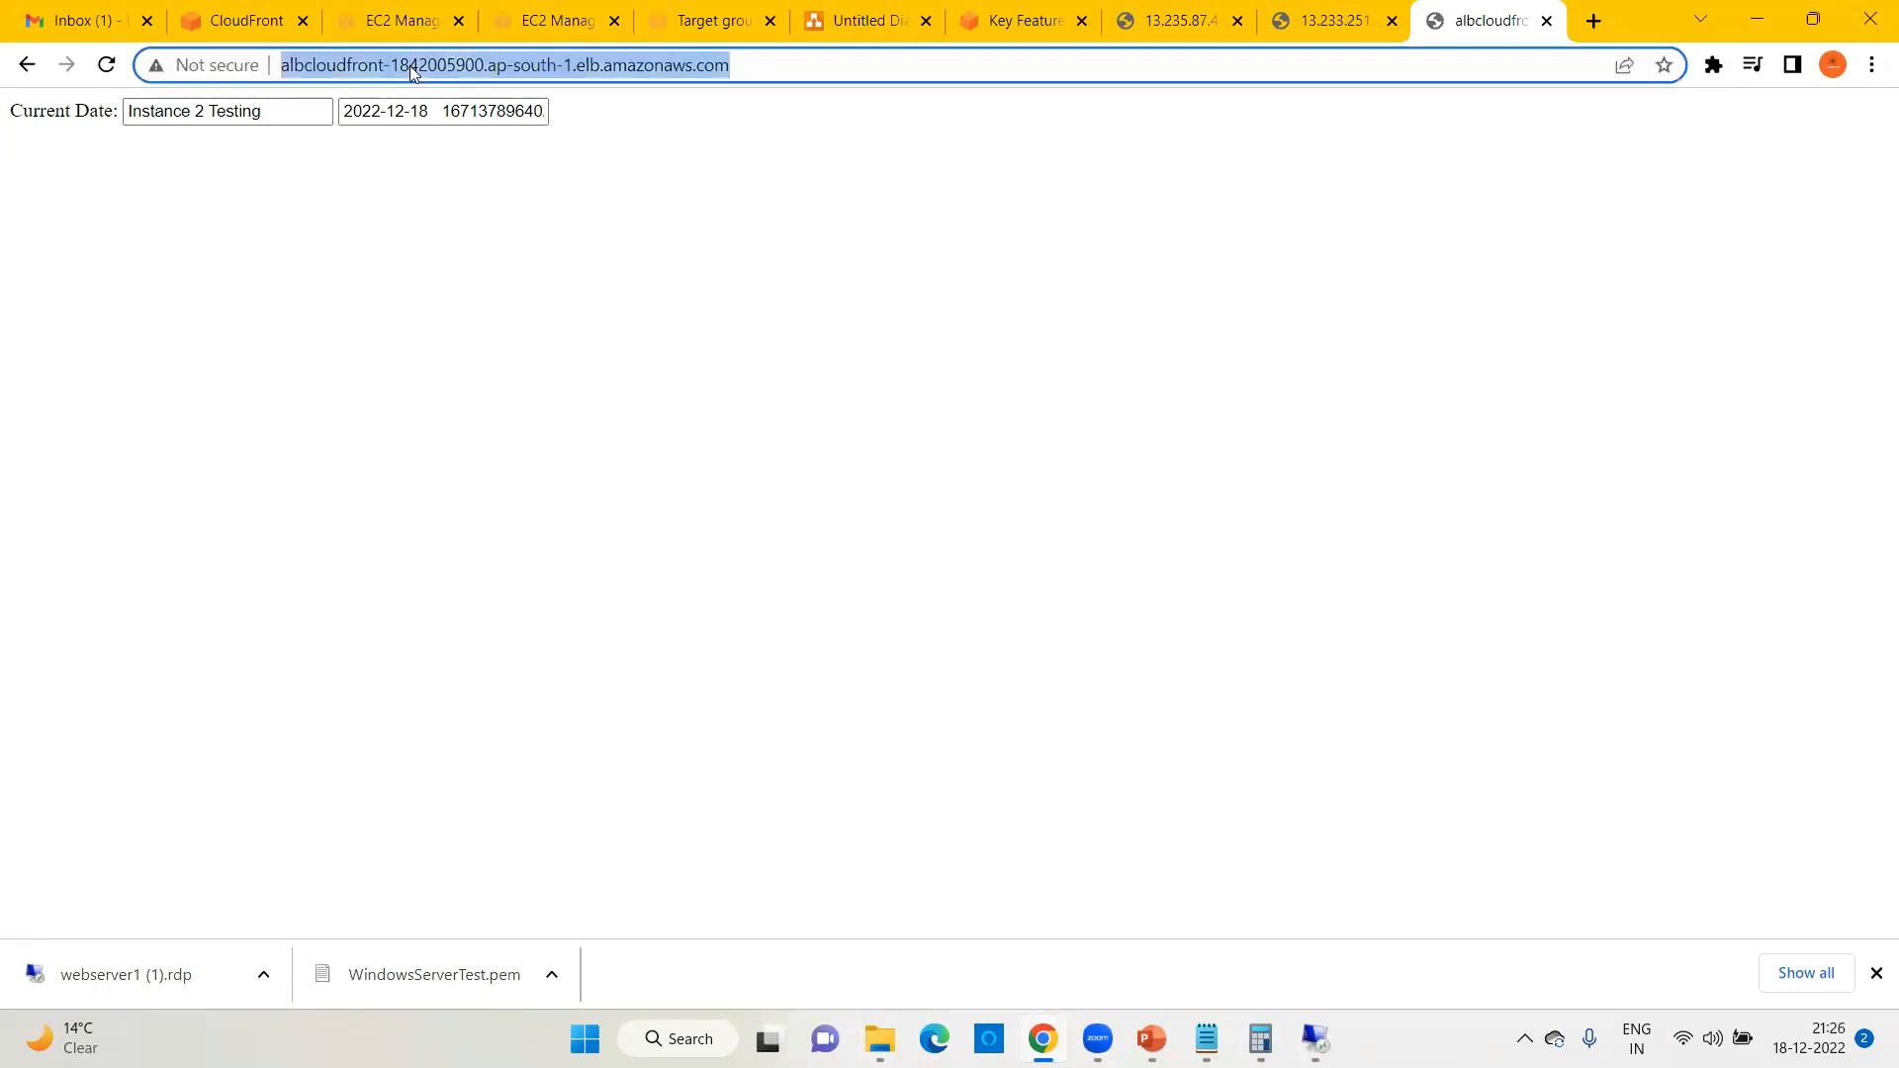
{"action": "key", "text": "Return"}
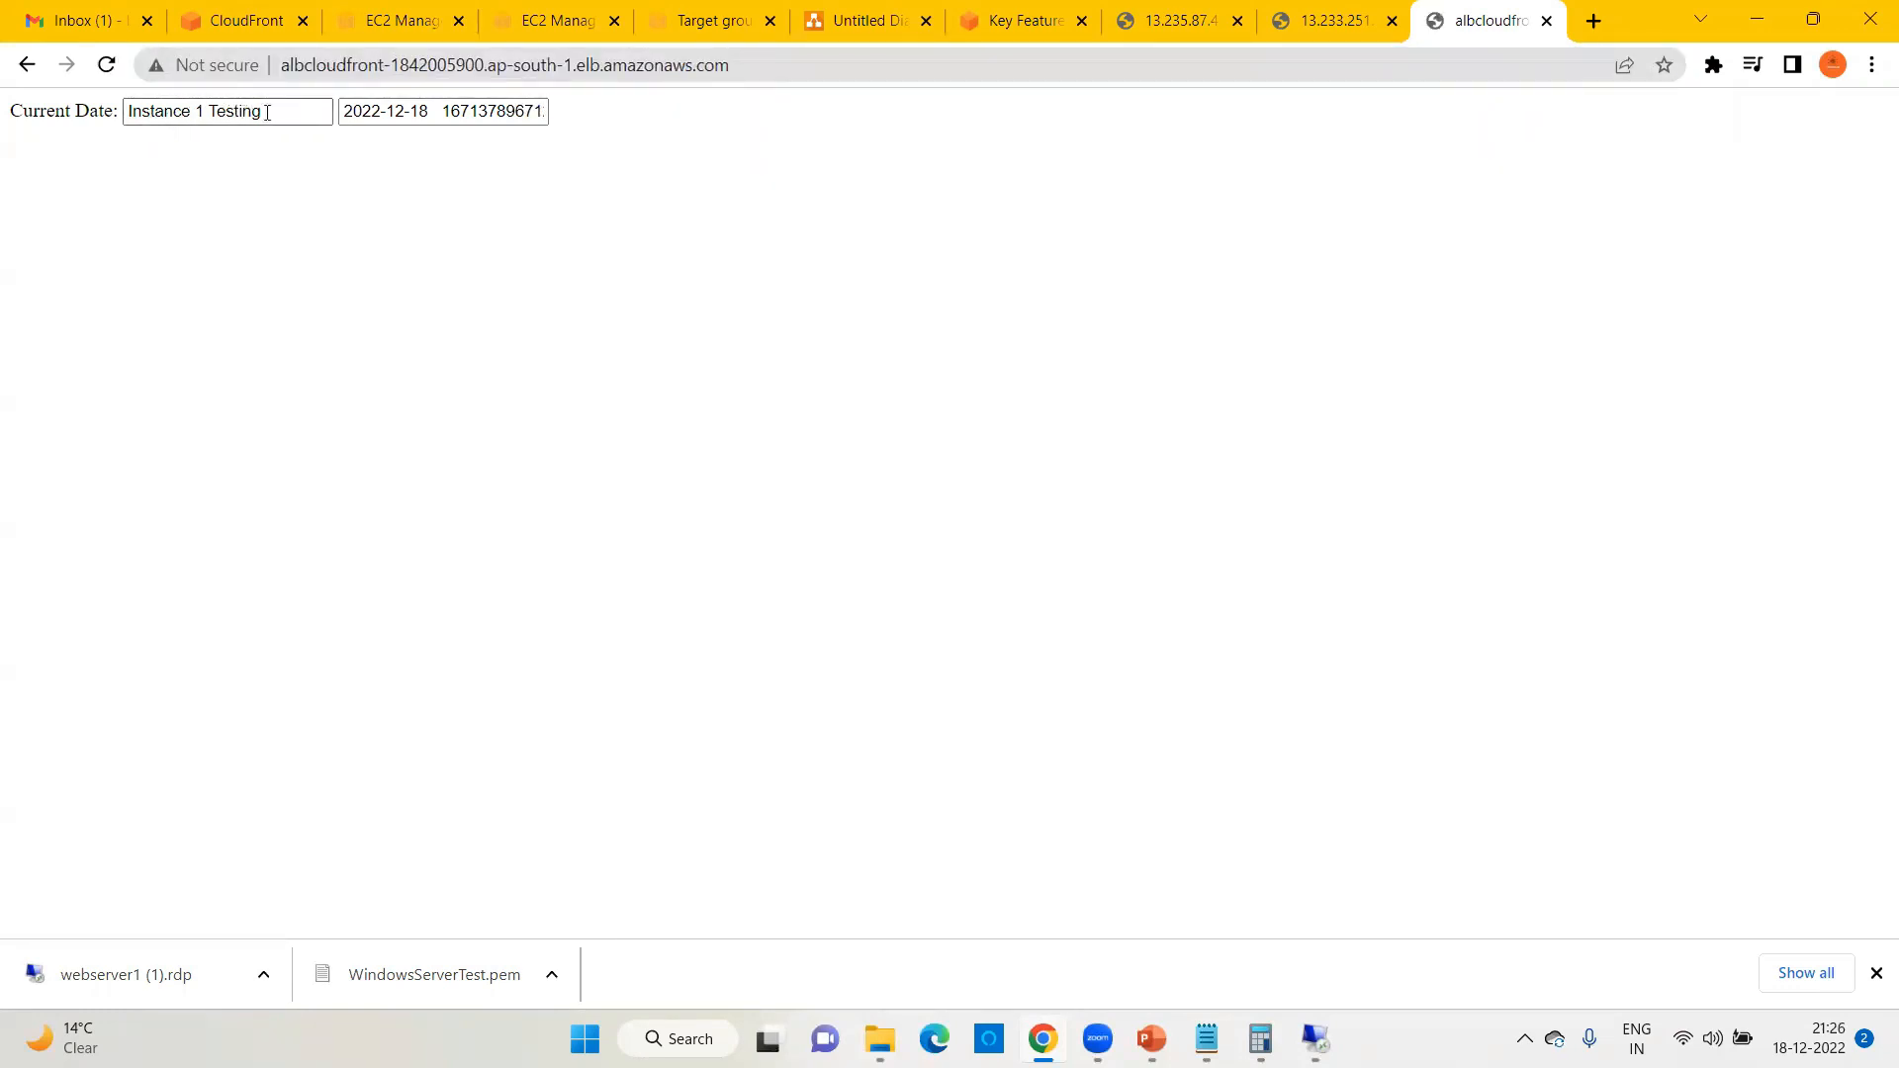
{"action": "left_click", "coordinate": [443, 65]}
{"action": "key", "text": "Return"}
{"action": "left_click", "coordinate": [1547, 21]}
Step: Start creating a CloudFront distribution and choose the albcloudfront Elastic Load Balancer as the origin domain
{"action": "left_click", "coordinate": [277, 22]}
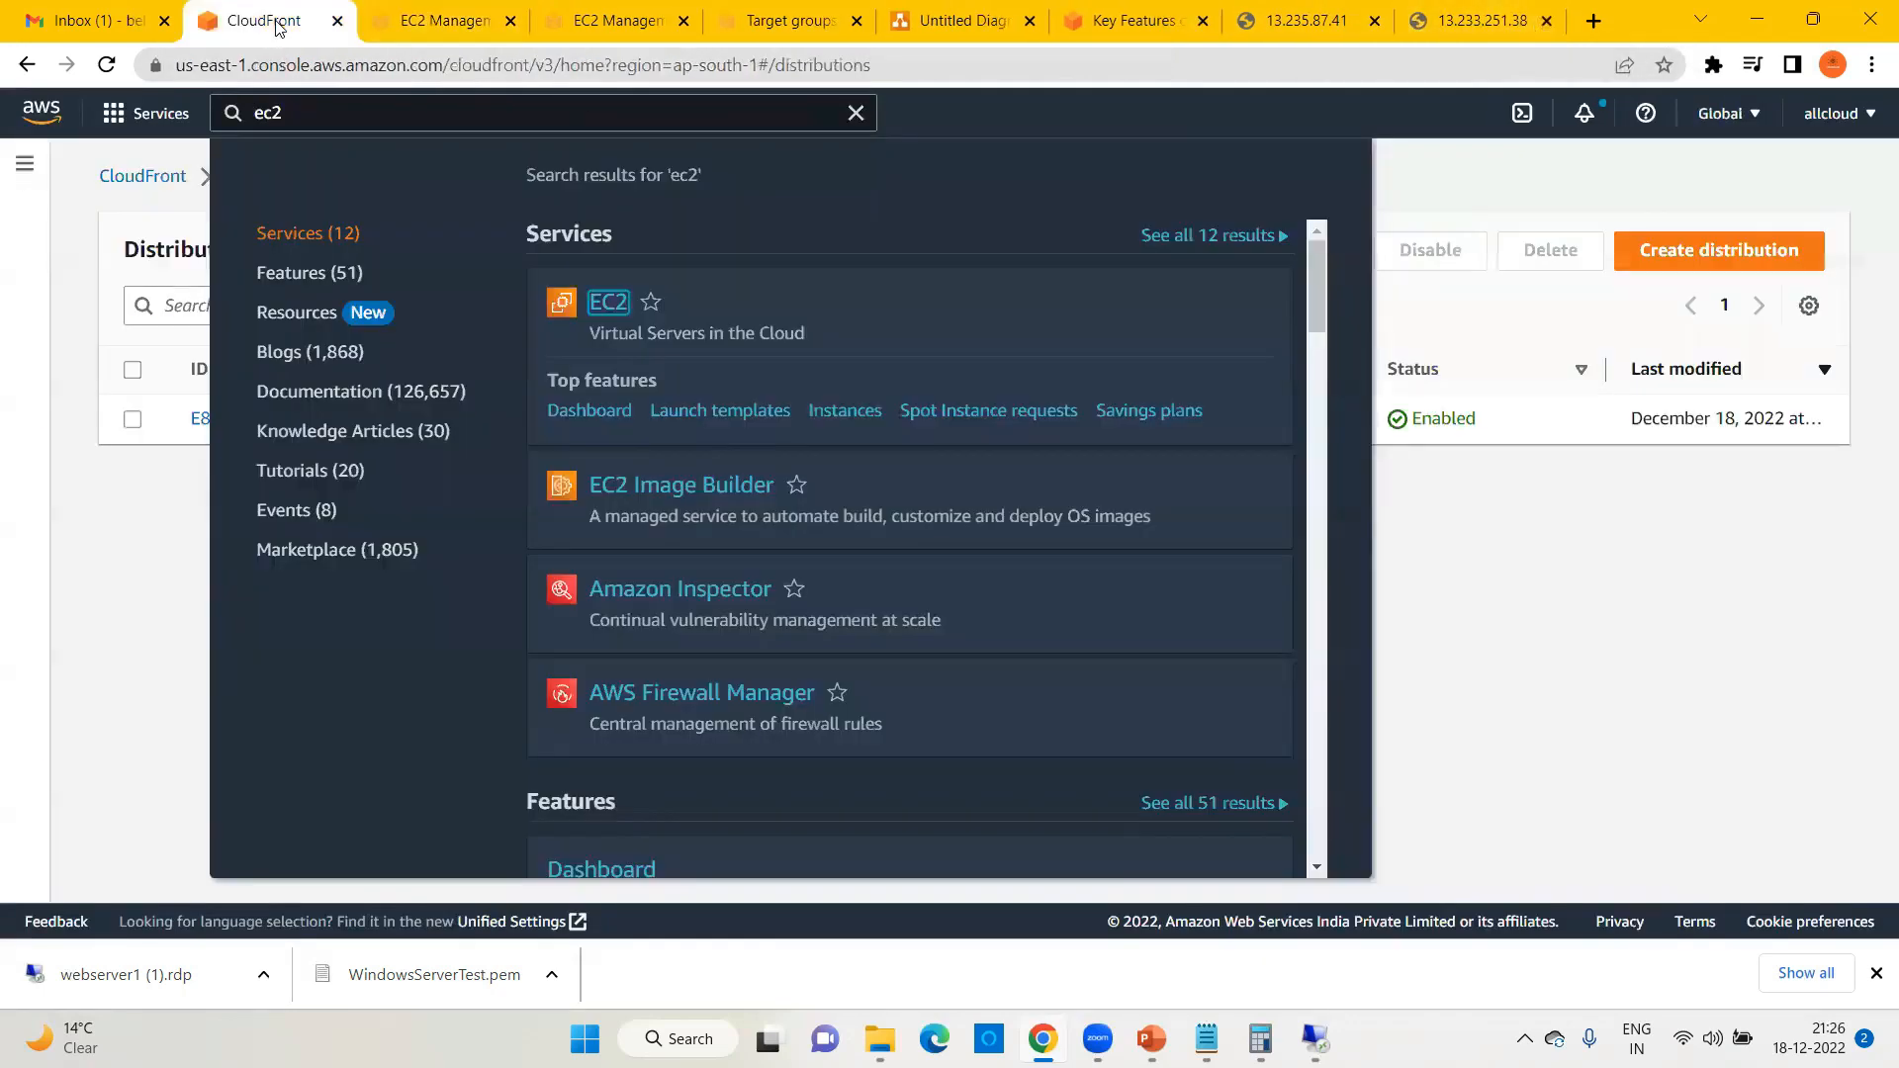
{"action": "left_click", "coordinate": [1532, 488]}
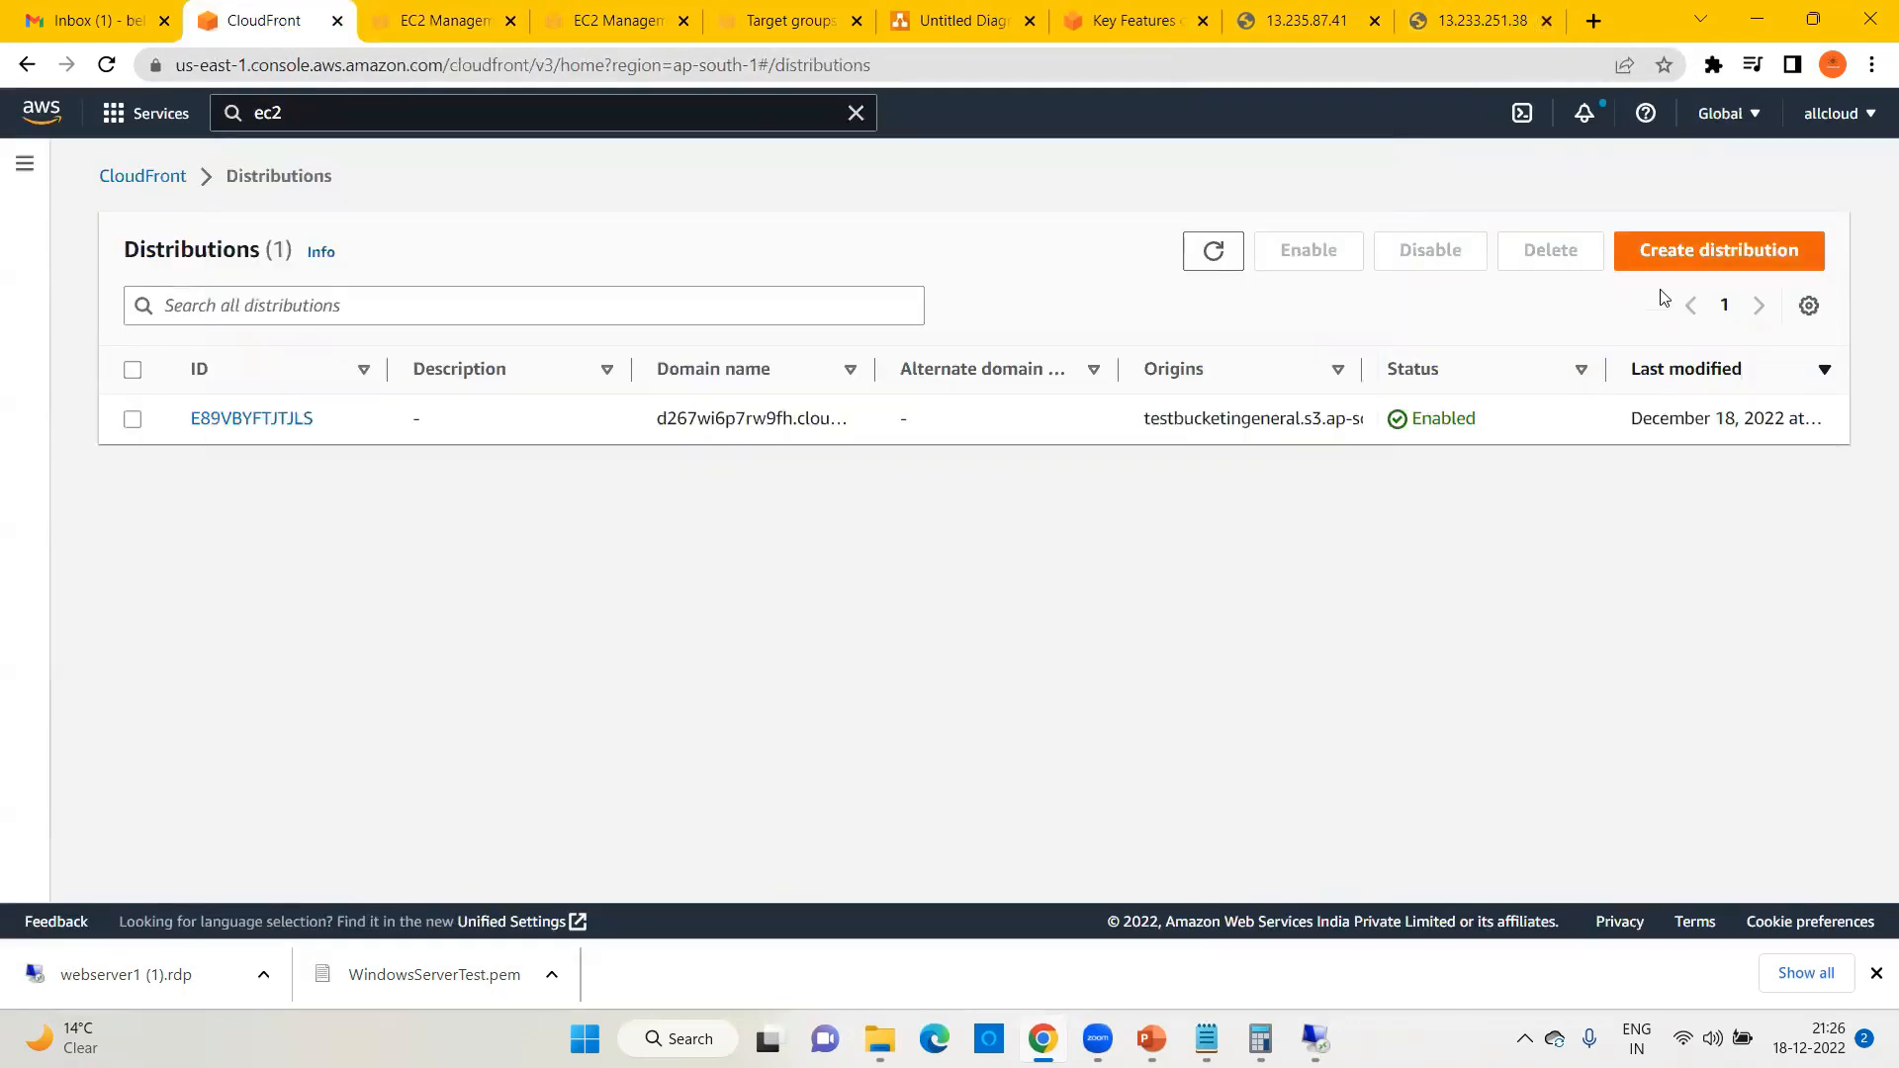
{"action": "left_click", "coordinate": [1665, 260]}
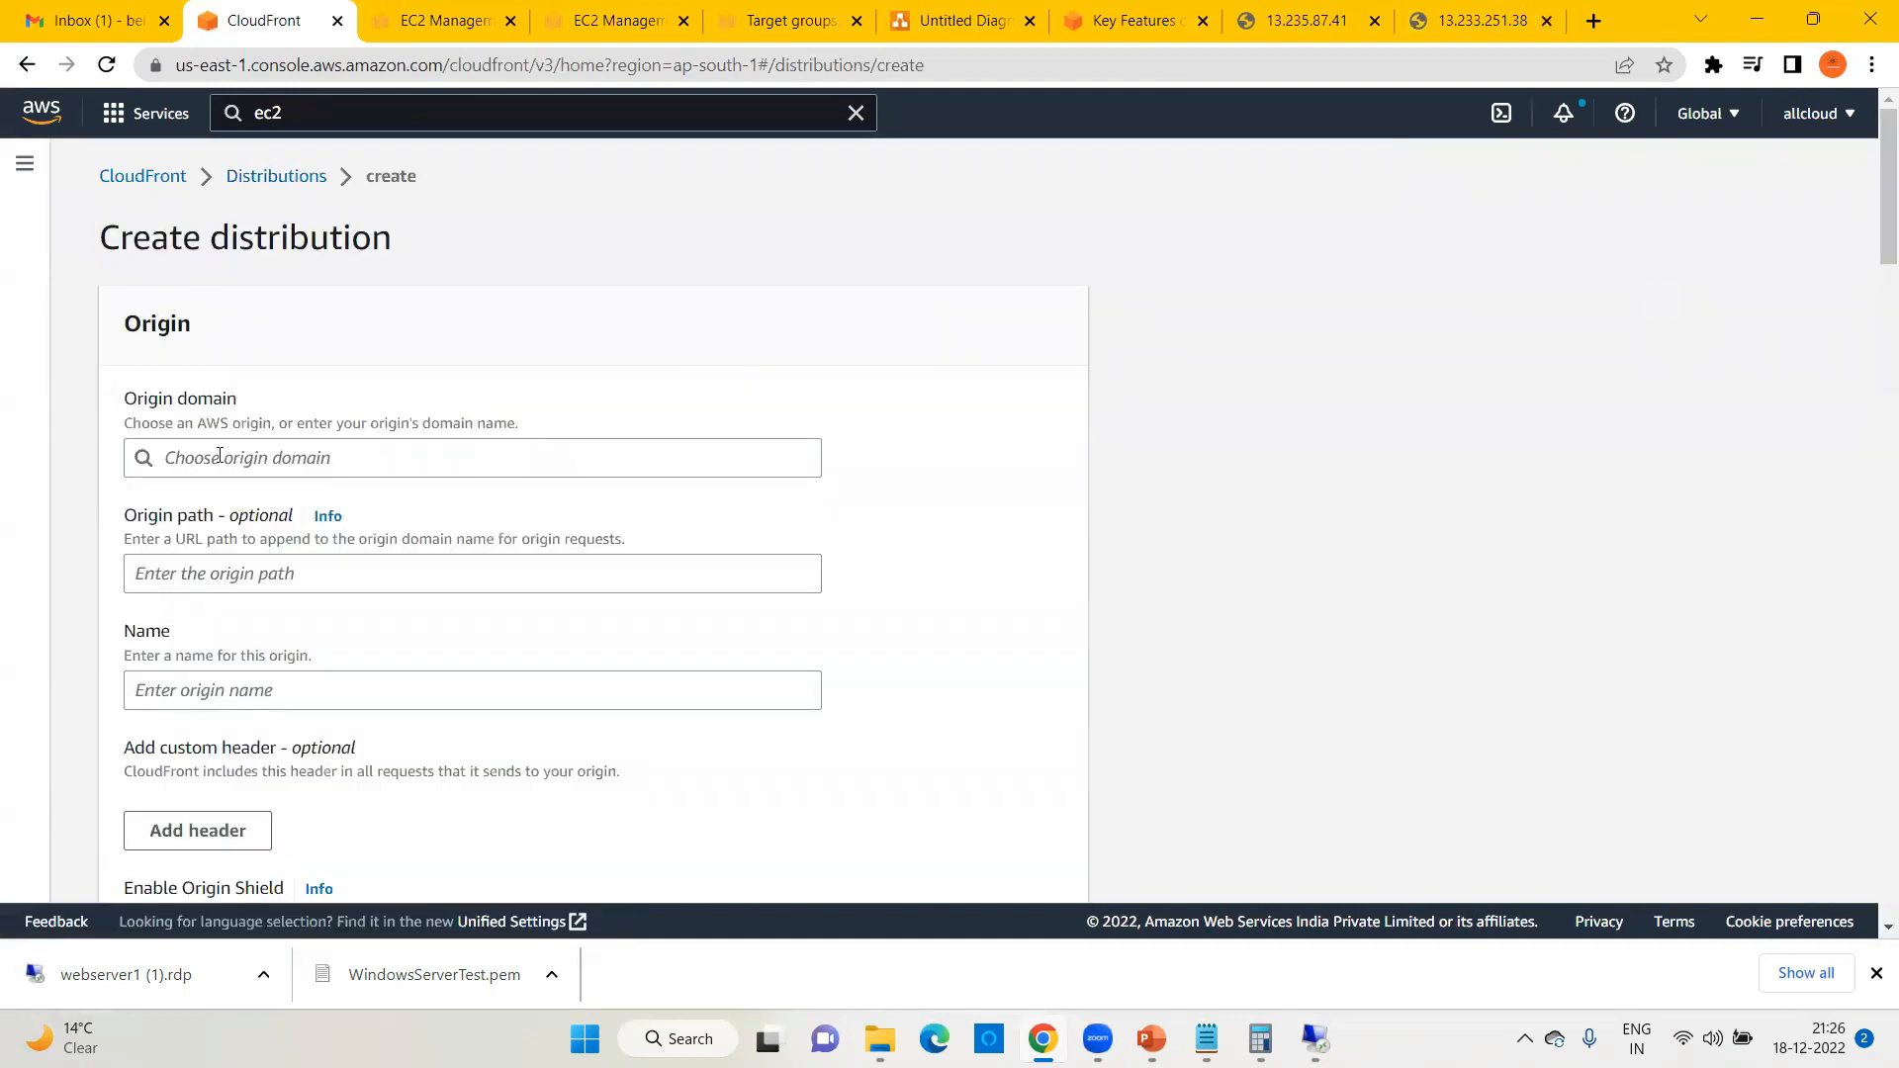
{"action": "left_click", "coordinate": [228, 457]}
{"action": "left_click_drag", "start_coordinate": [827, 664], "coordinate": [850, 821]}
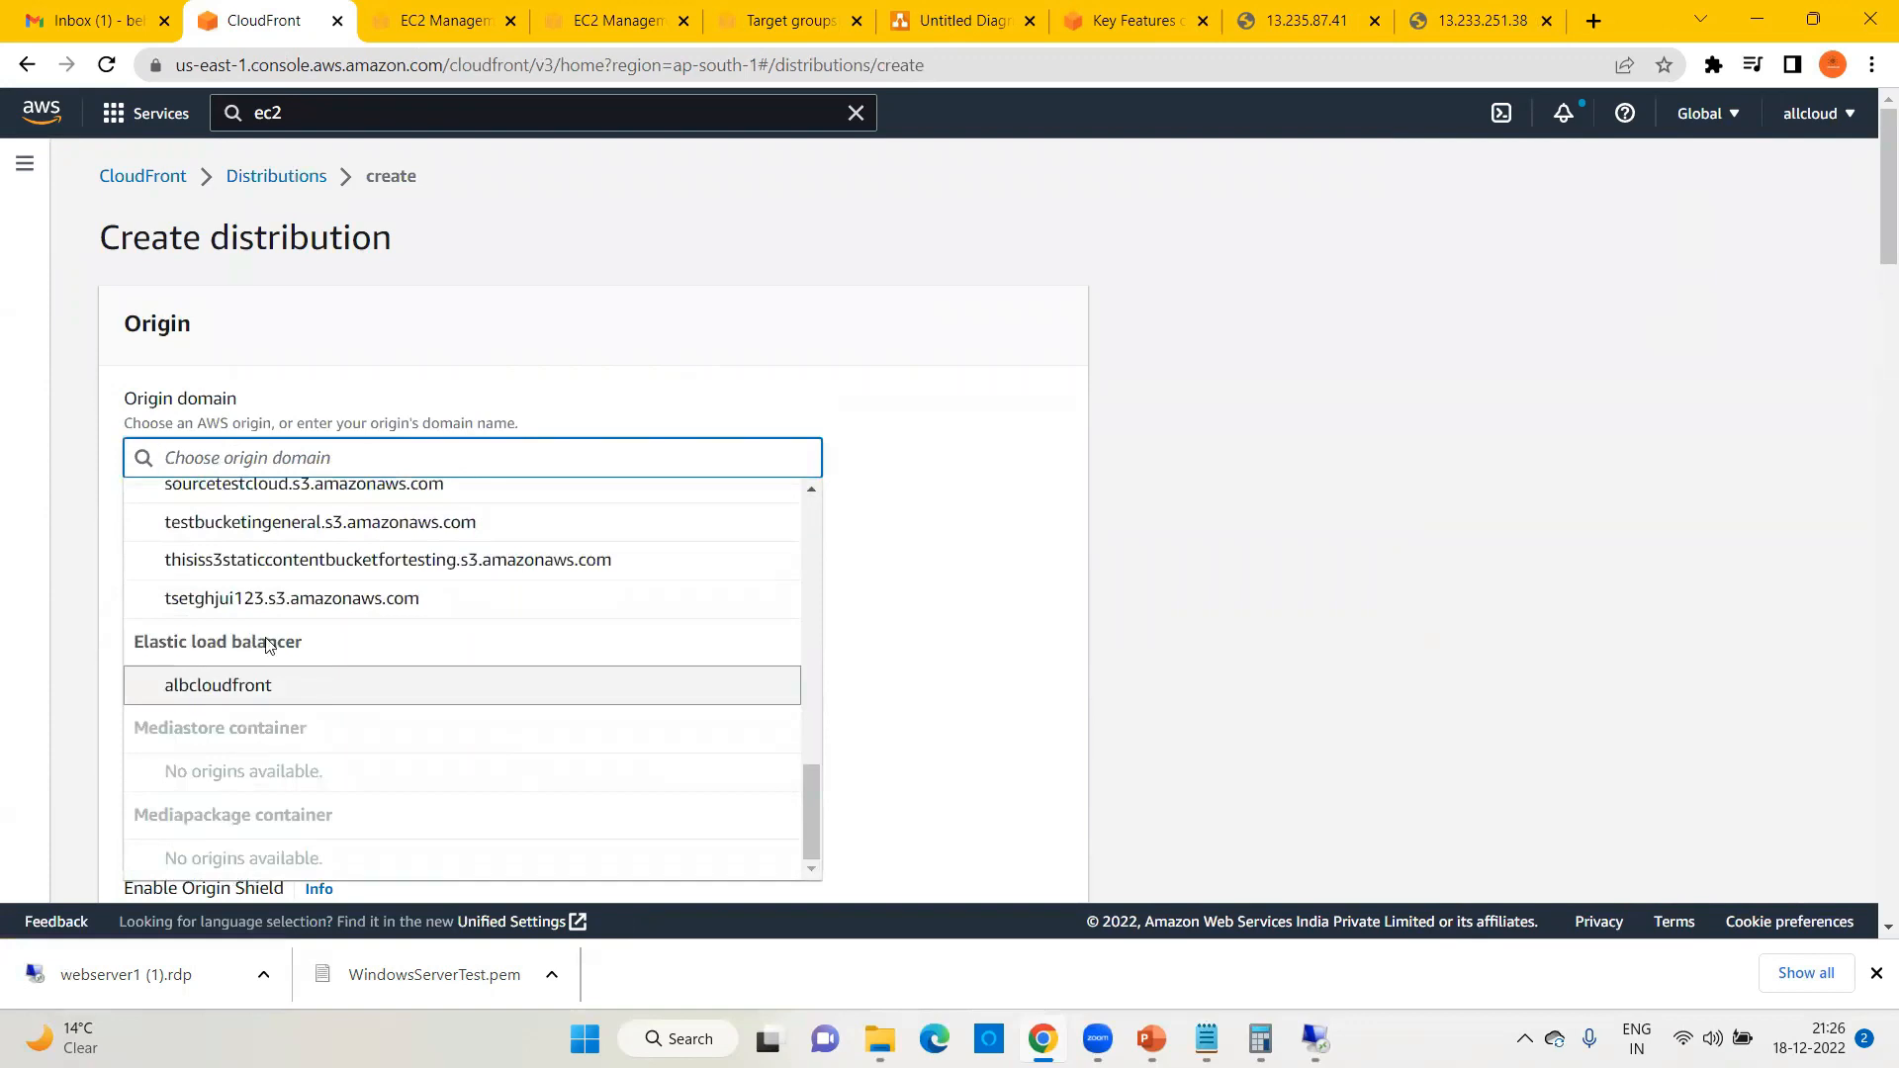
{"action": "left_click", "coordinate": [231, 696]}
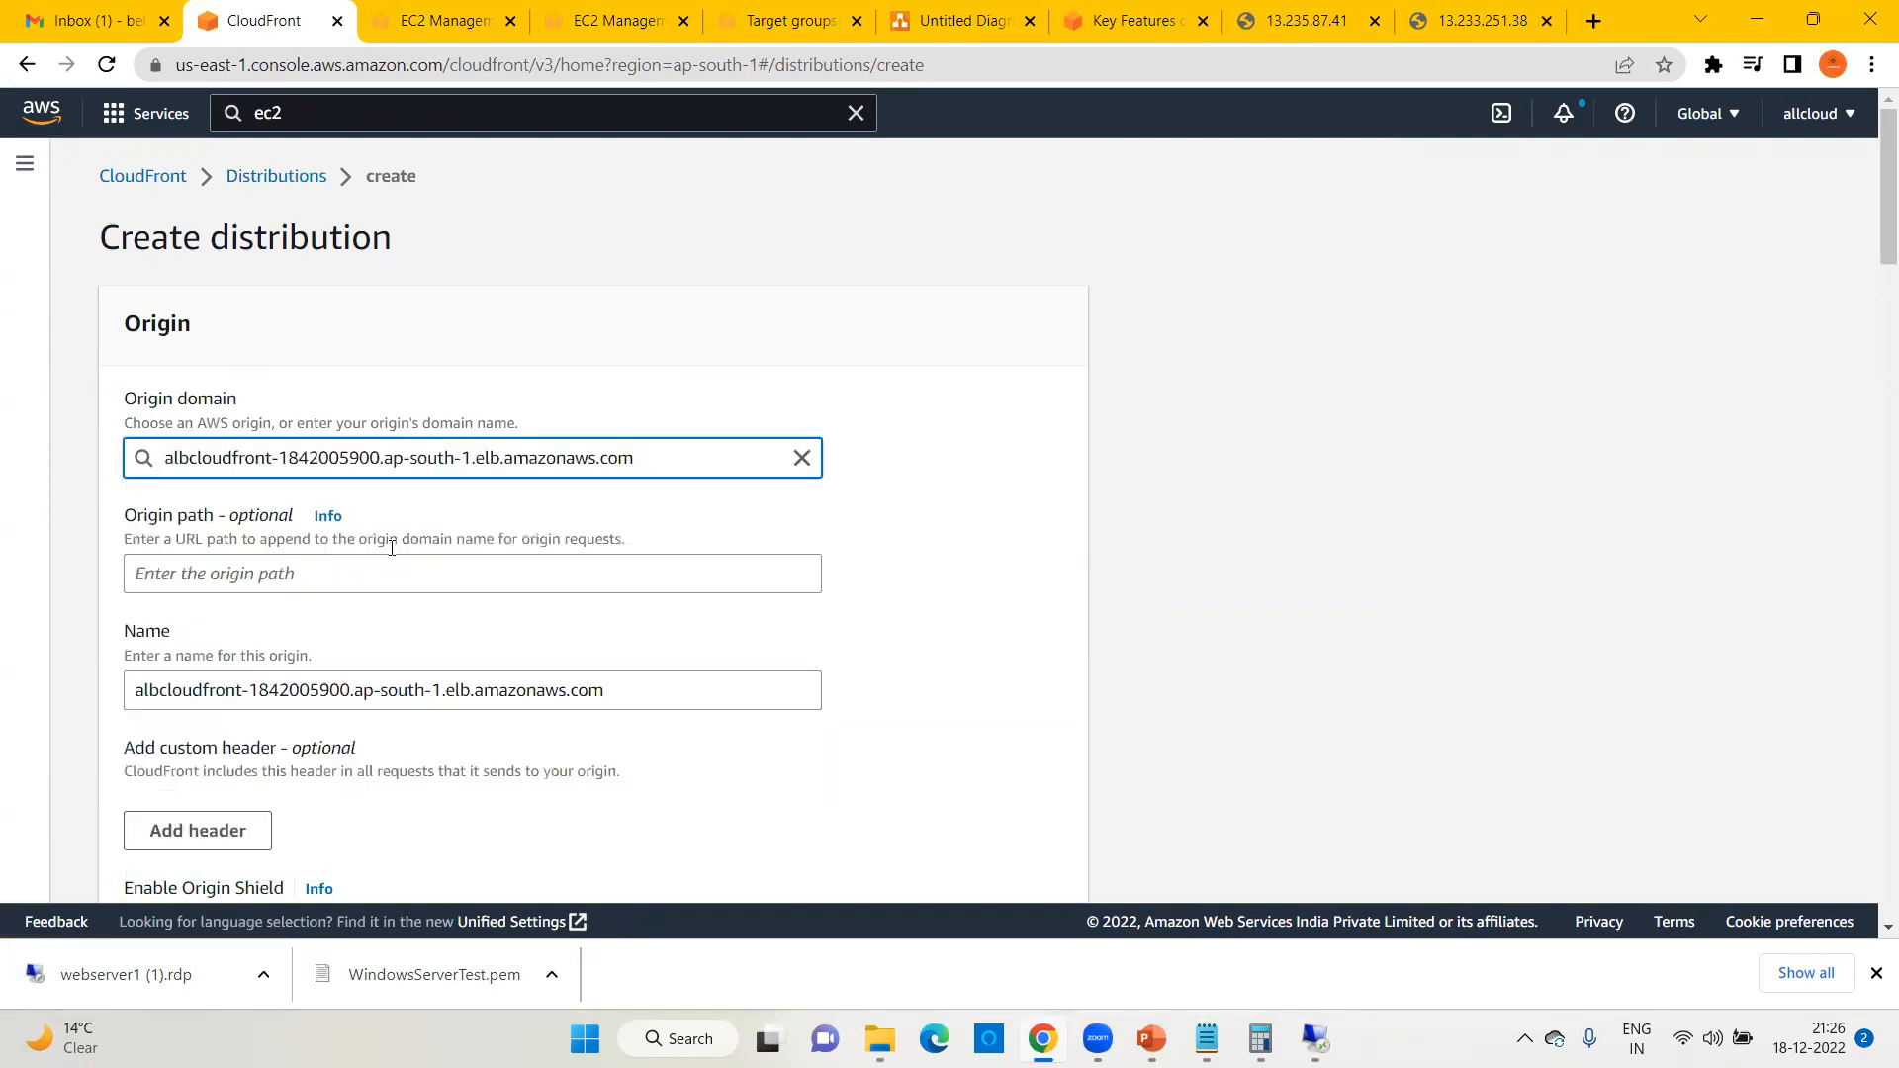
Step: Review the origin settings and switch to the Cloudfront_ALBDemo.pptx presentation in PowerPoint to read the Steps slide
{"action": "scroll", "coordinate": [530, 534], "scroll_direction": "down", "scroll_amount": 1}
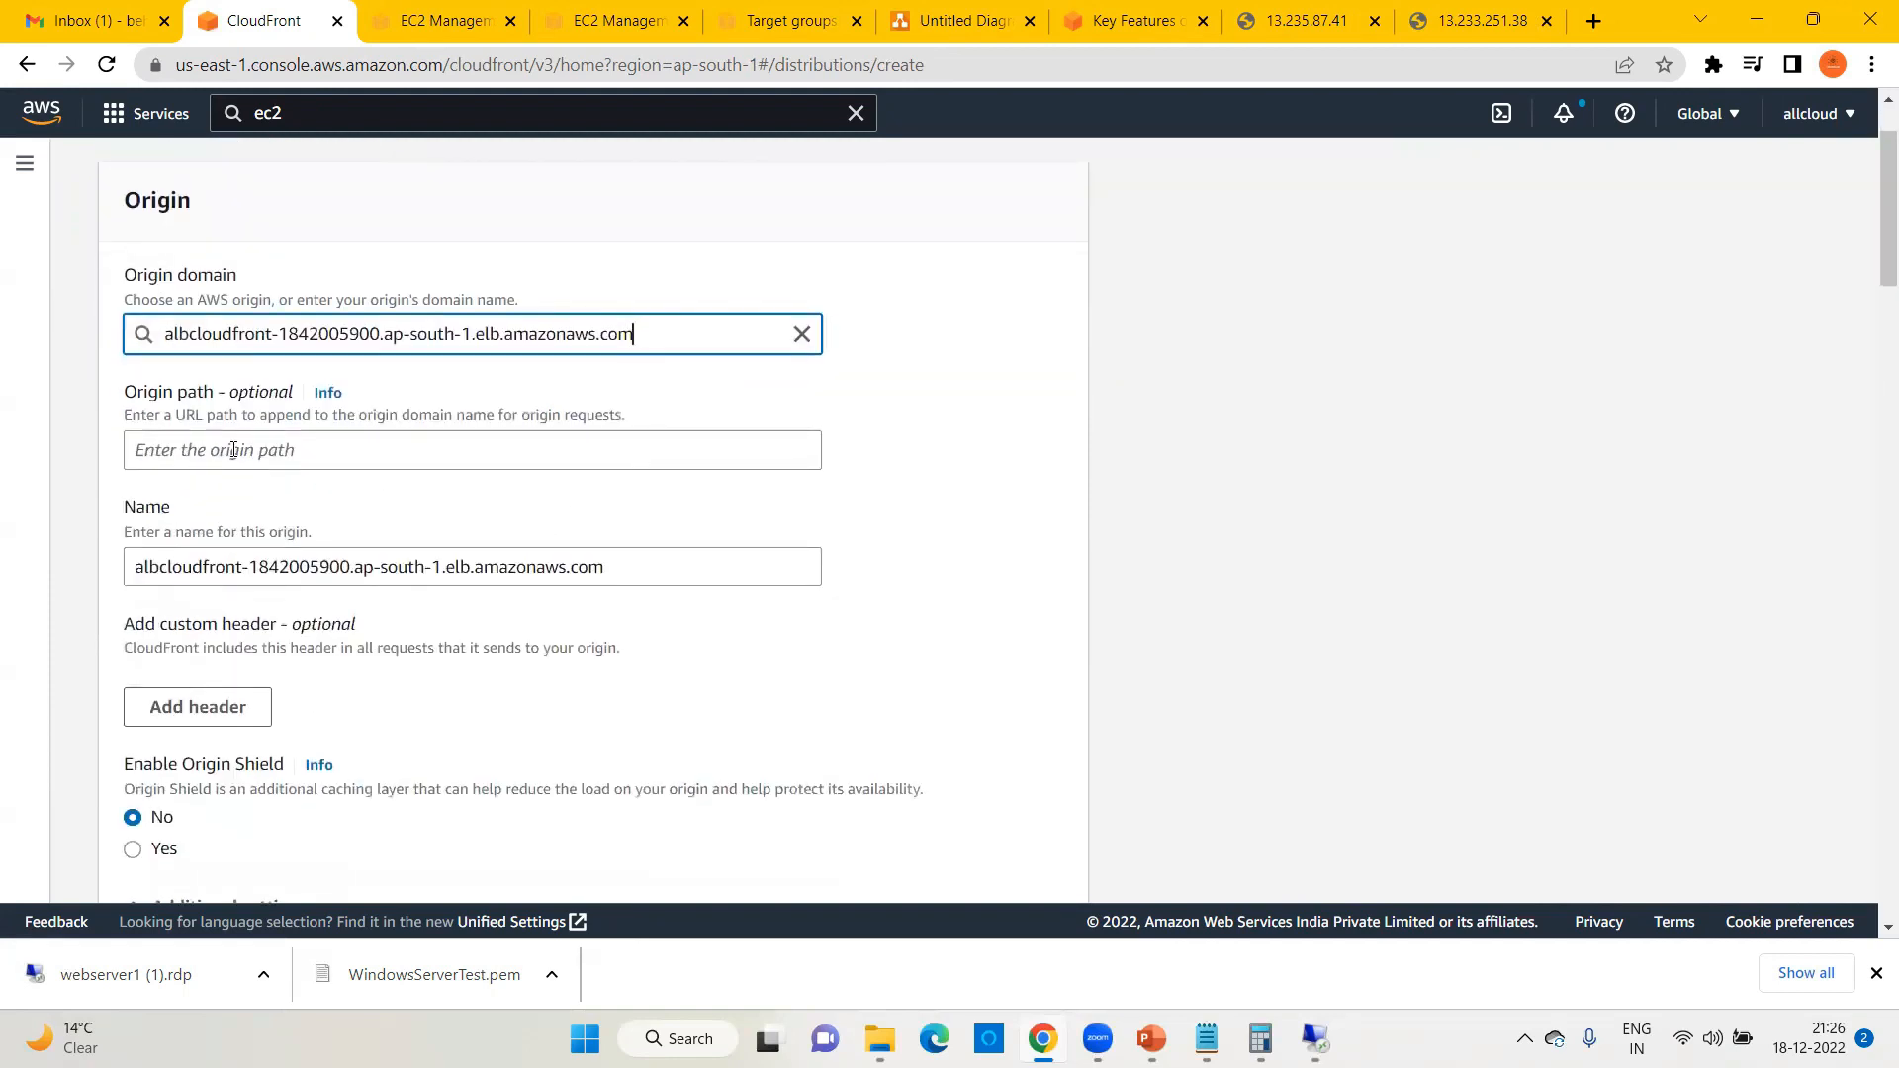
{"action": "mouse_move", "coordinate": [1151, 1039]}
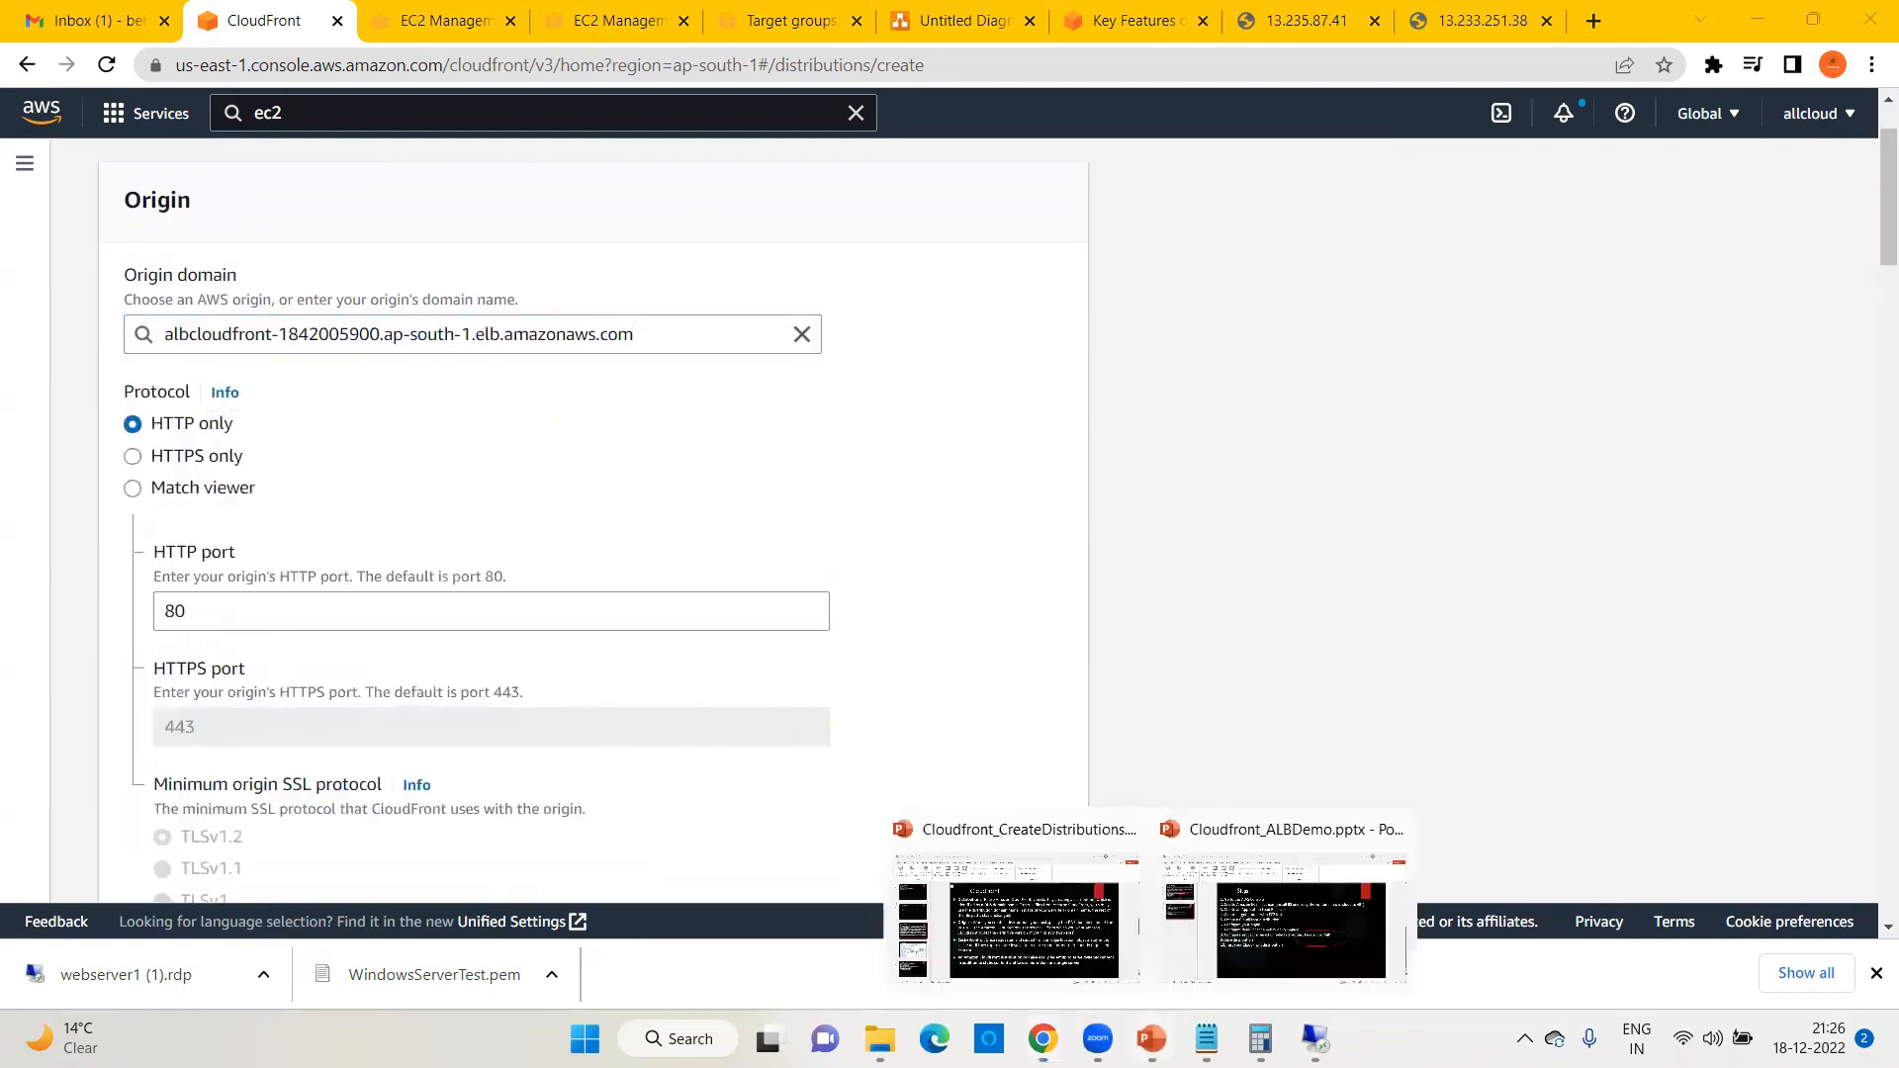
{"action": "left_click", "coordinate": [1273, 951]}
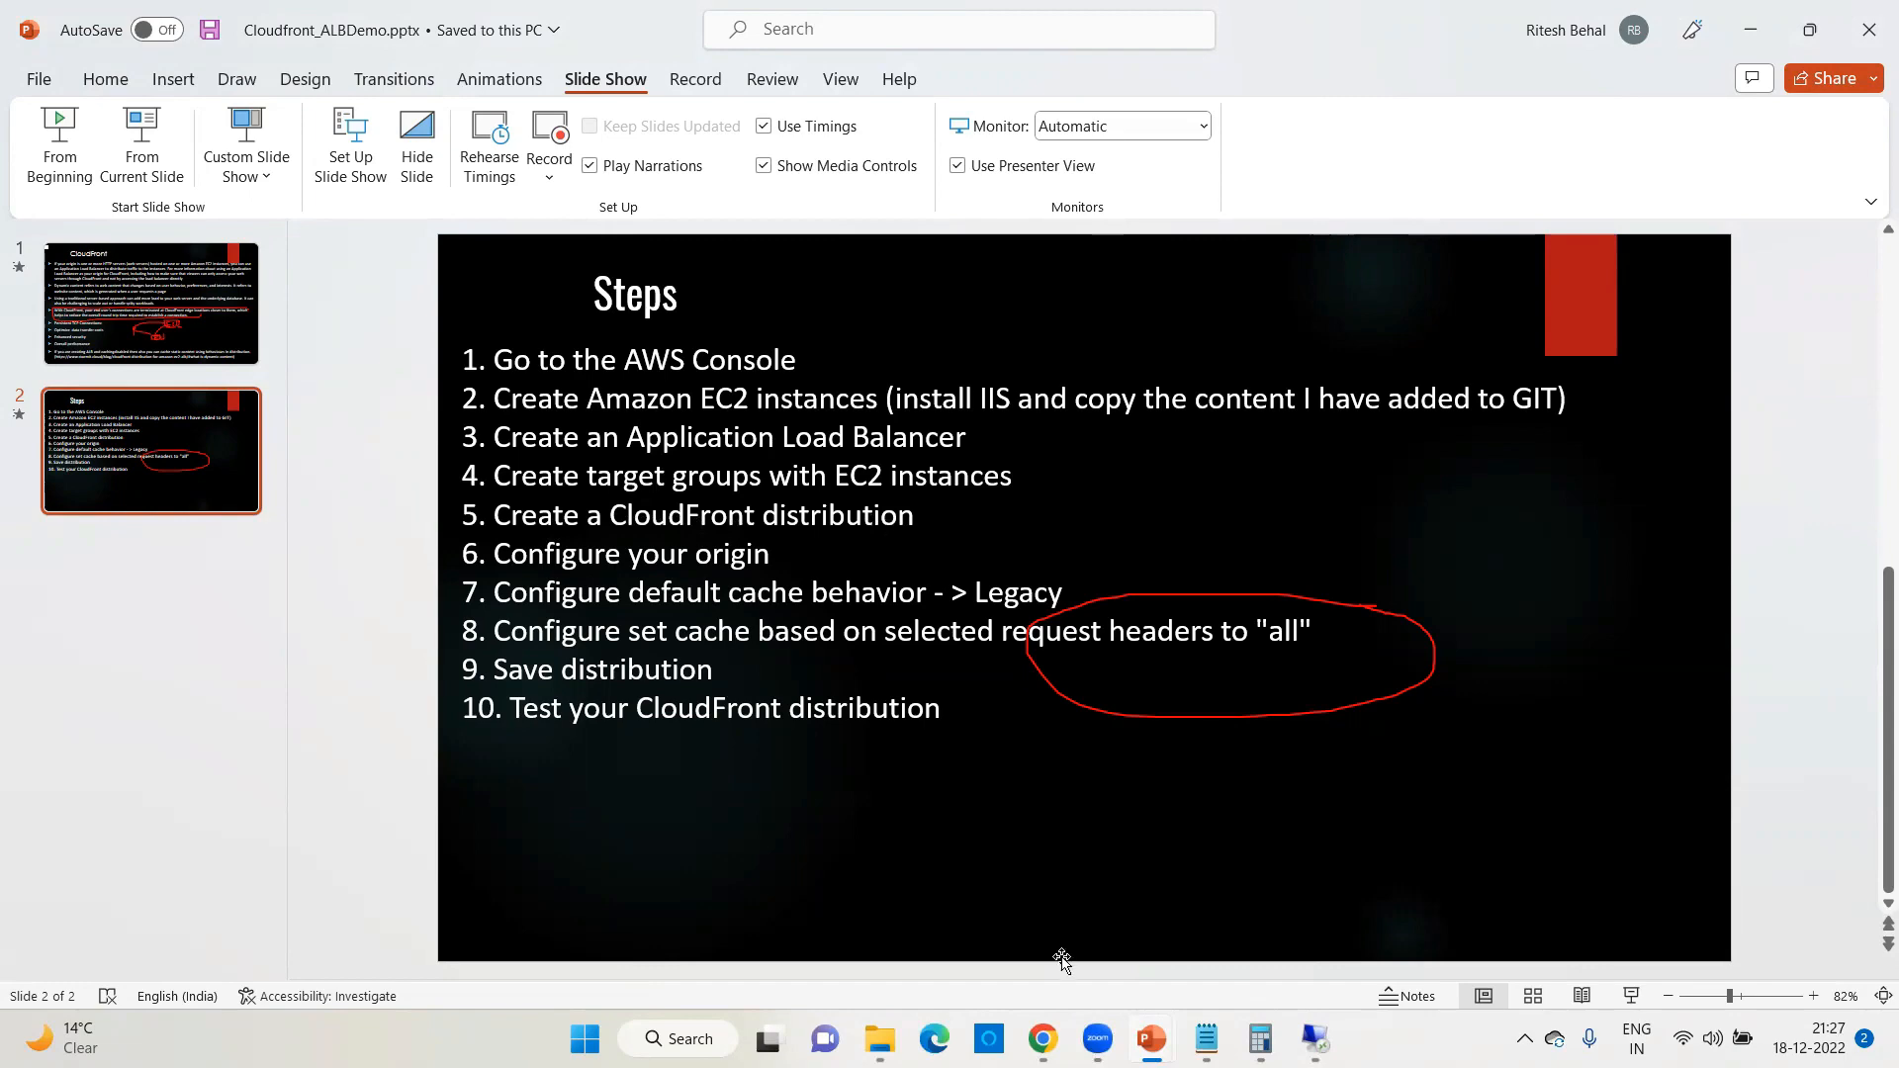
Step: Switch back to the CloudFront distribution form in Chrome and reselect the albcloudfront Elastic Load Balancer as the origin domain
{"action": "left_click", "coordinate": [1041, 1037]}
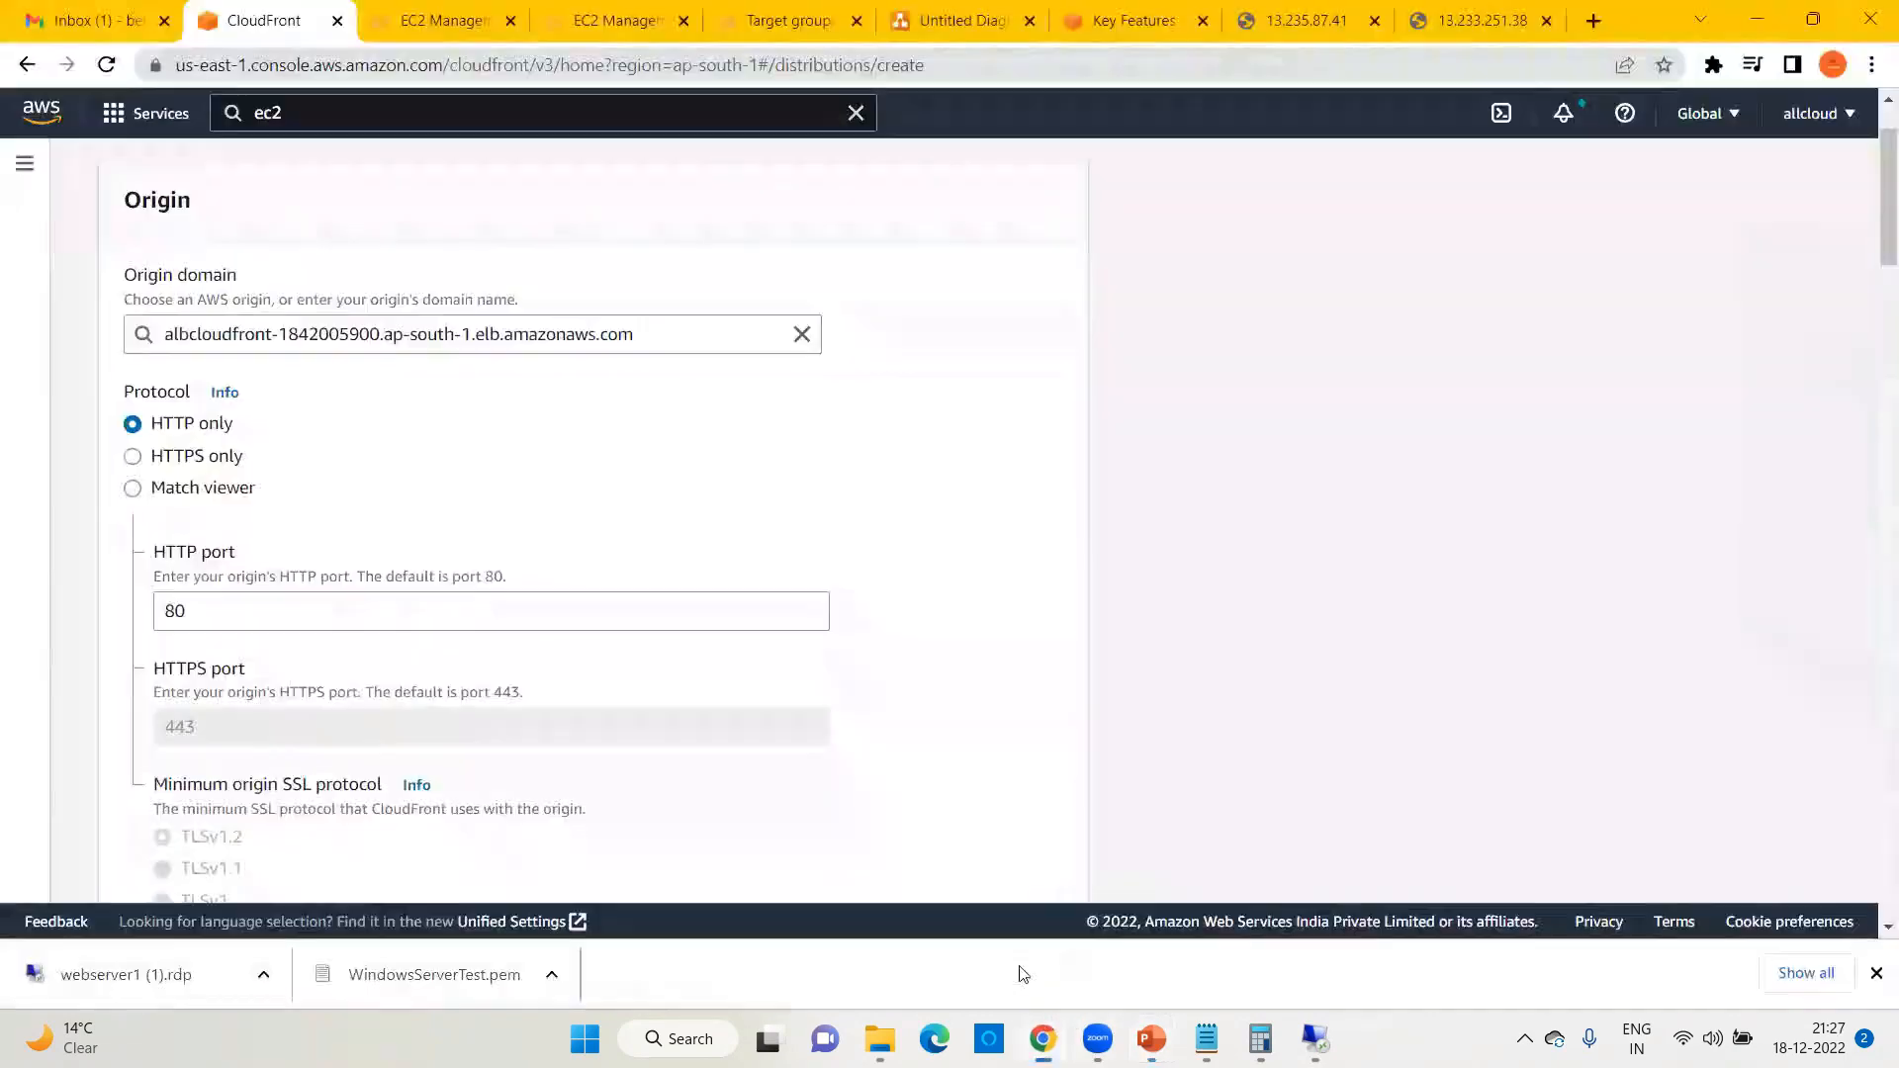
{"action": "left_click", "coordinate": [892, 406]}
{"action": "scroll", "coordinate": [425, 338], "scroll_direction": "up", "scroll_amount": 2}
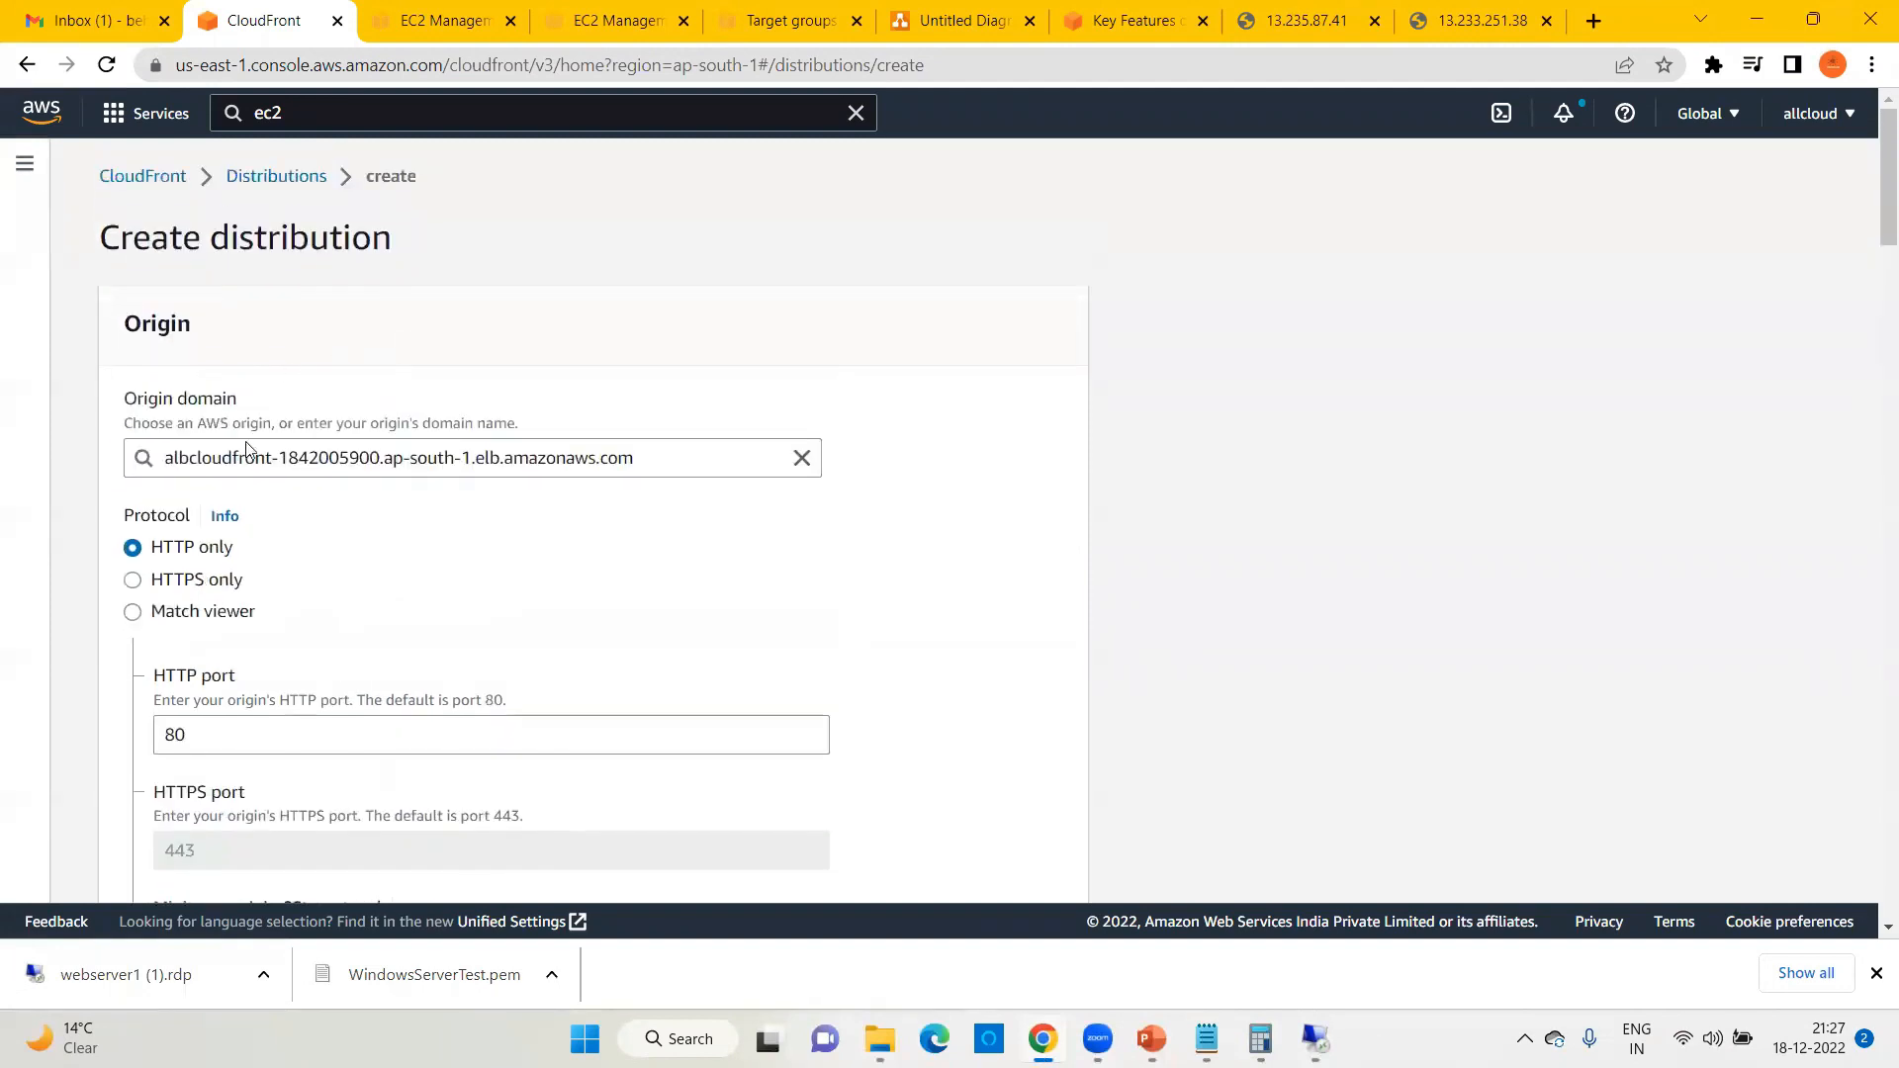
{"action": "left_click", "coordinate": [226, 458]}
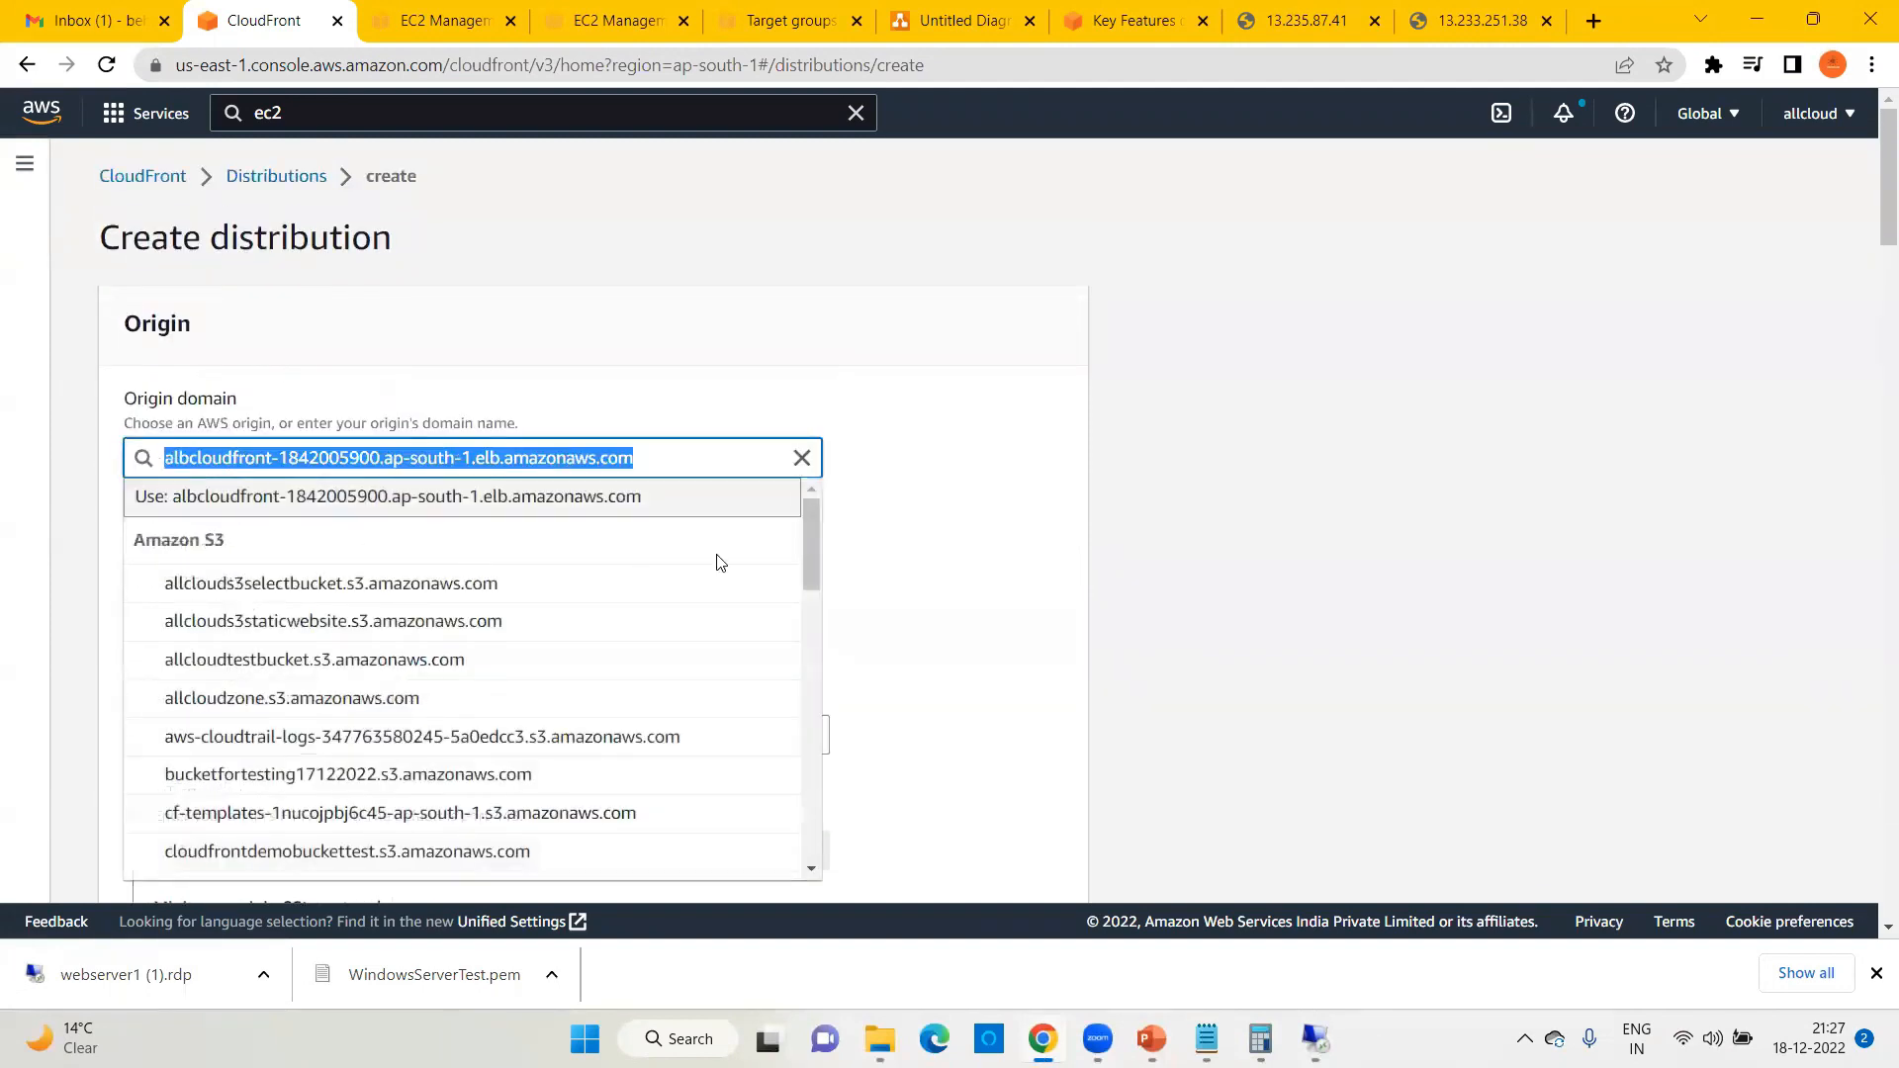
{"action": "scroll", "coordinate": [803, 594], "scroll_direction": "down", "scroll_amount": 1}
{"action": "scroll", "coordinate": [811, 732], "scroll_direction": "down", "scroll_amount": 5}
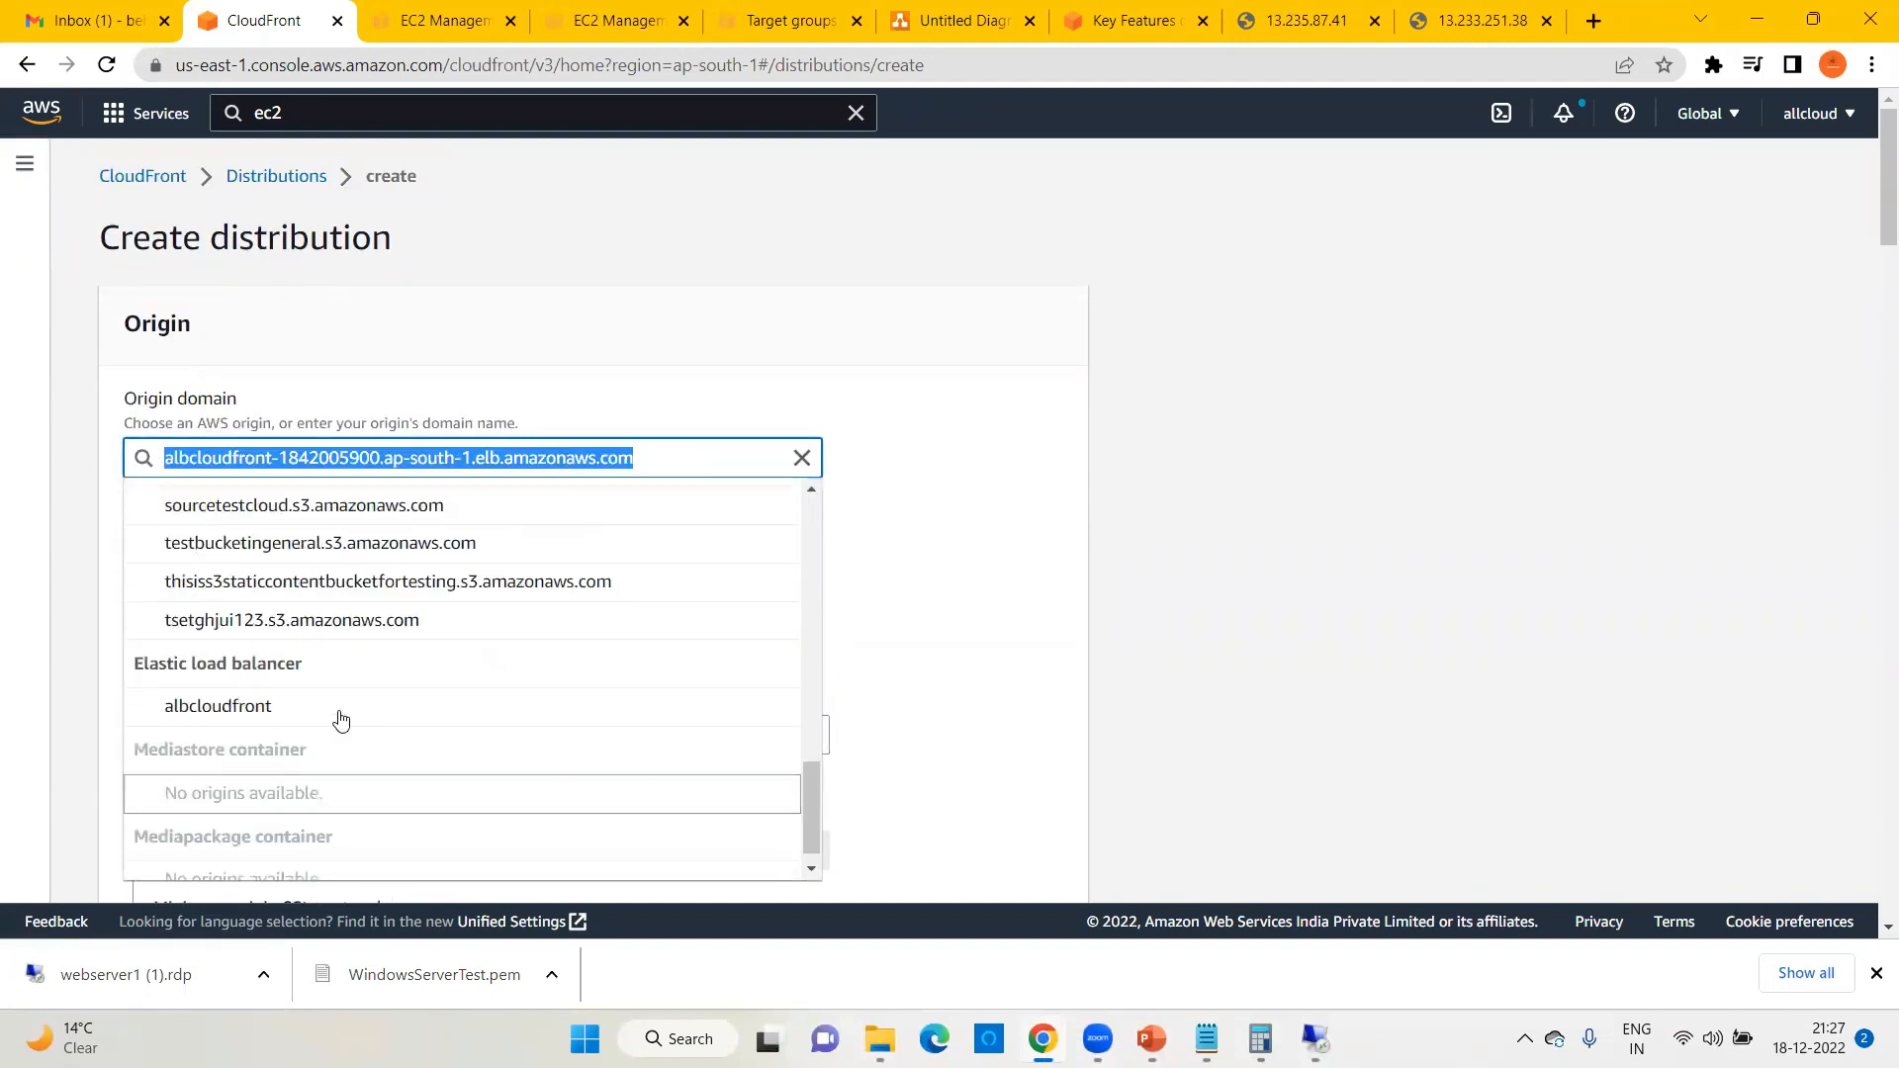
{"action": "left_click", "coordinate": [317, 704]}
Step: Keep the default origin settings and set the default cache behavior's viewer protocol policy to Redirect HTTP to HTTPS
{"action": "scroll", "coordinate": [459, 638], "scroll_direction": "down", "scroll_amount": 1}
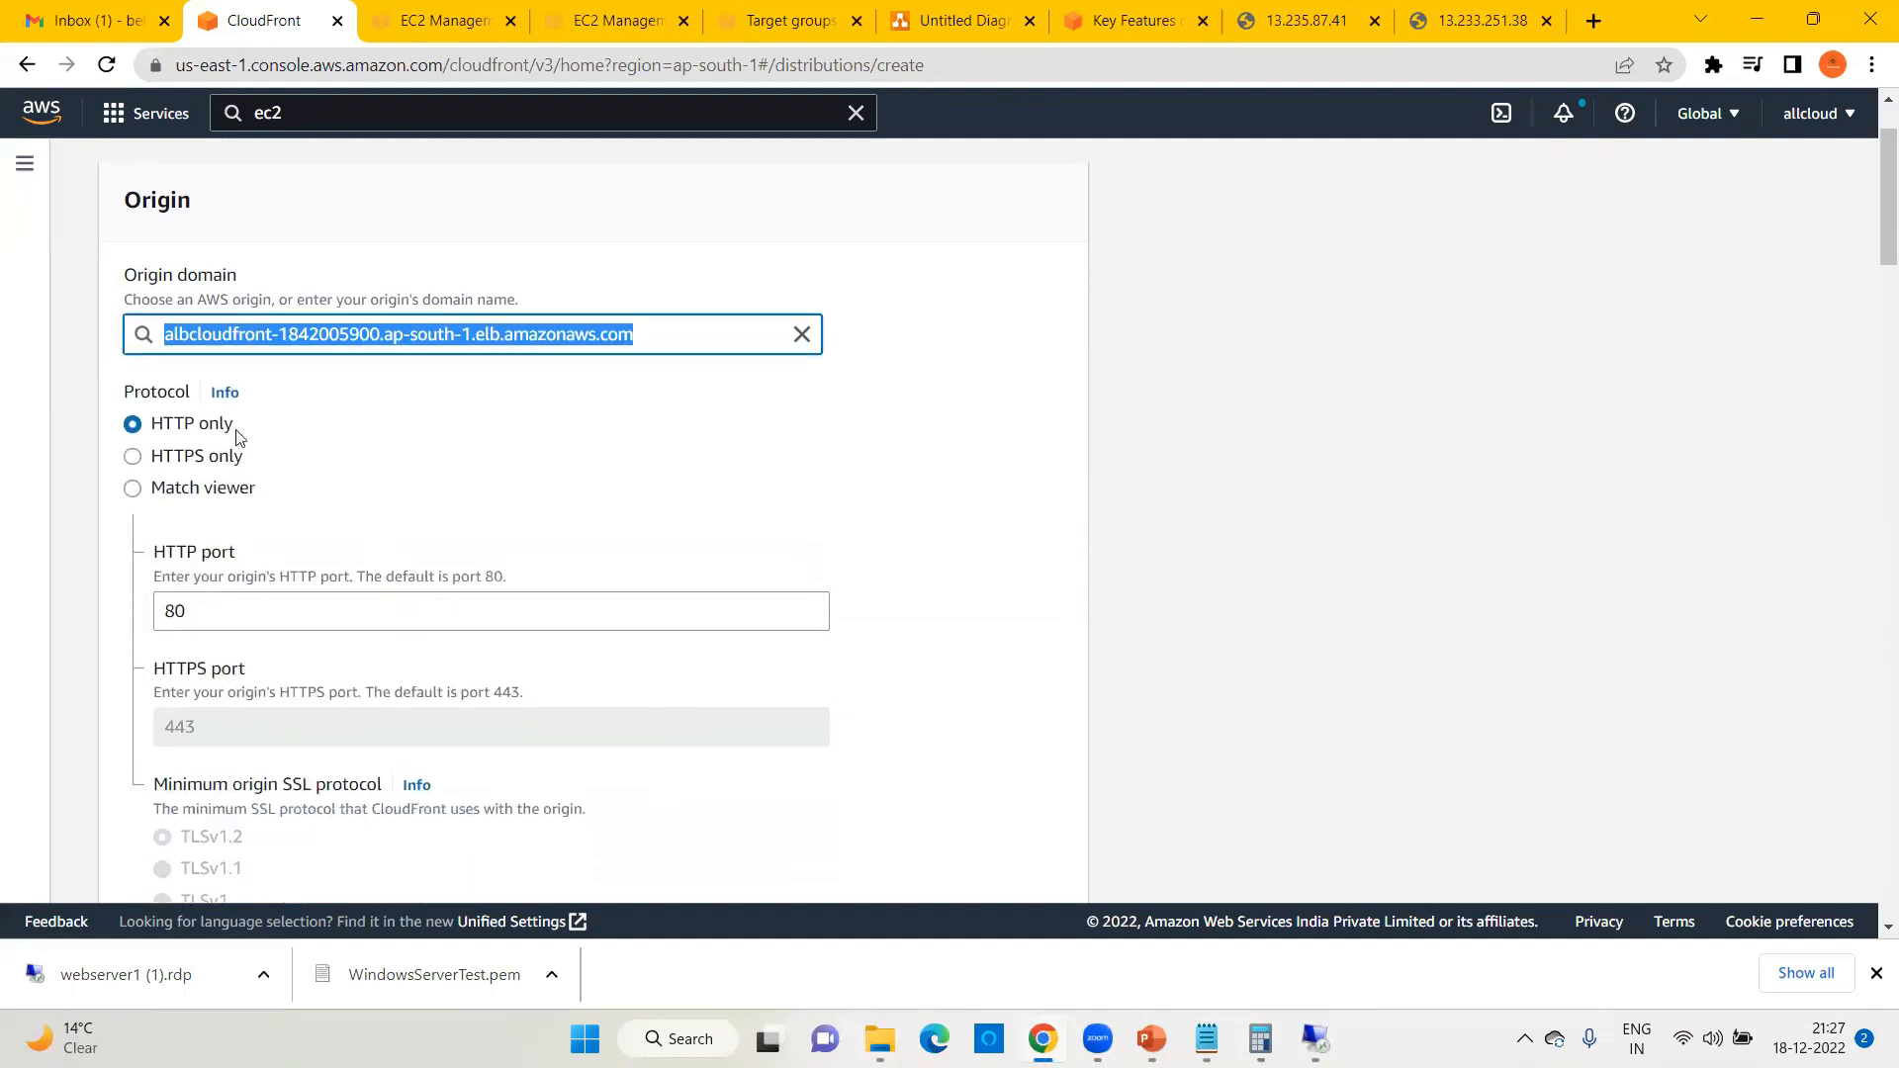
{"action": "scroll", "coordinate": [424, 491], "scroll_direction": "down", "scroll_amount": 1}
{"action": "scroll", "coordinate": [419, 512], "scroll_direction": "down", "scroll_amount": 3}
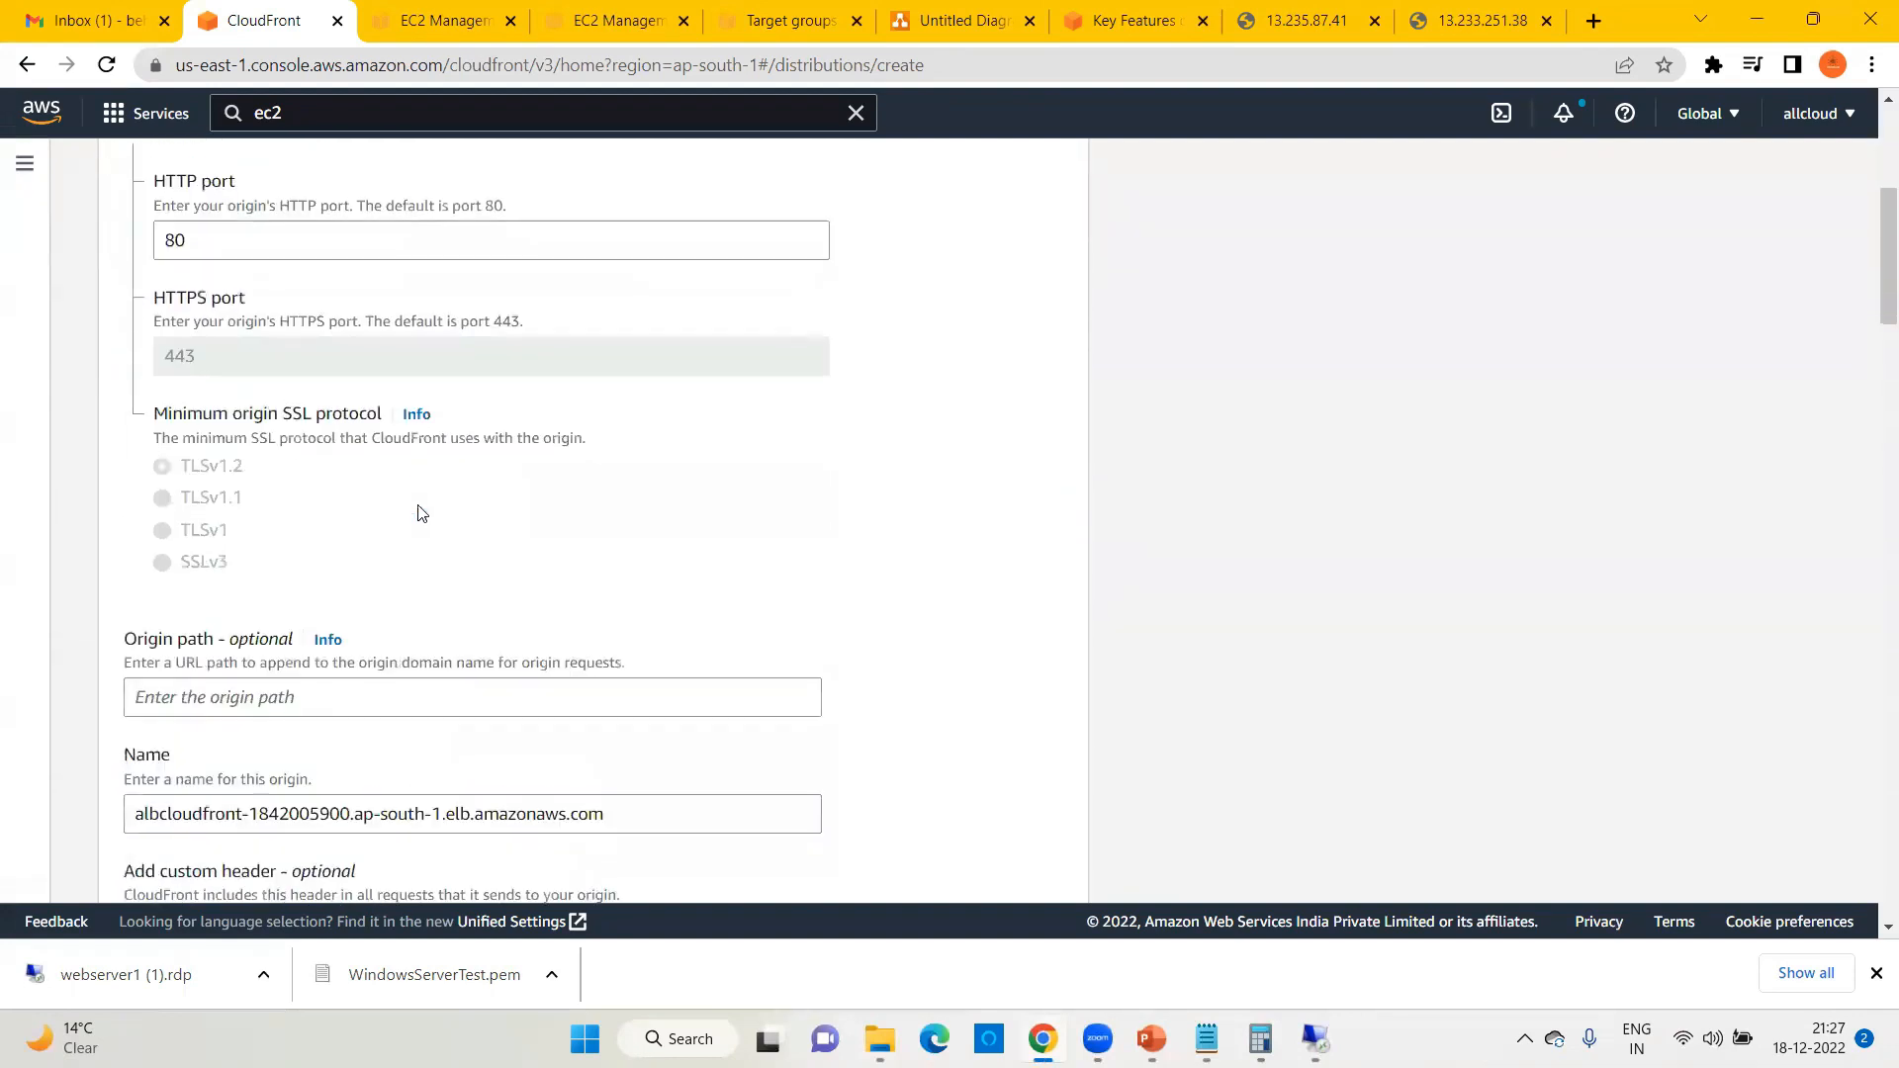
{"action": "scroll", "coordinate": [498, 543], "scroll_direction": "down", "scroll_amount": 1}
{"action": "scroll", "coordinate": [498, 543], "scroll_direction": "down", "scroll_amount": 3}
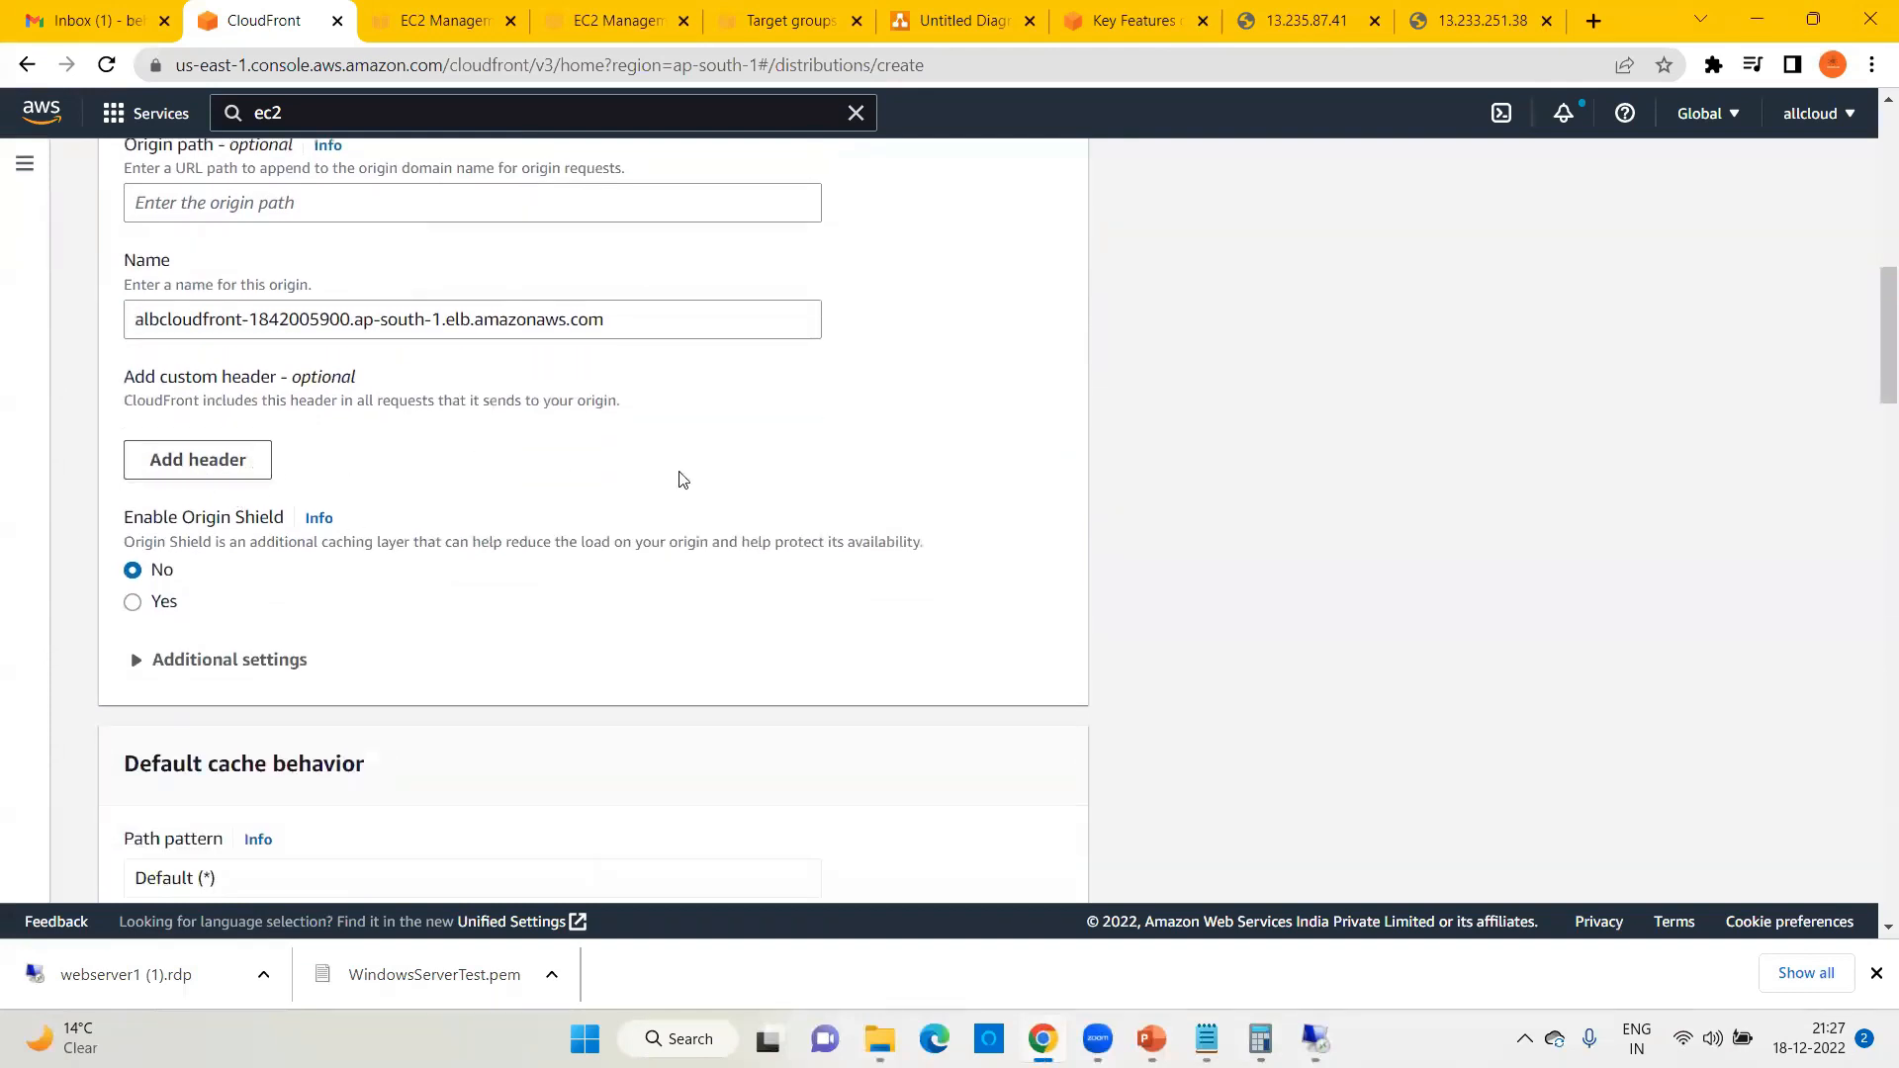
{"action": "scroll", "coordinate": [679, 490], "scroll_direction": "down", "scroll_amount": 4}
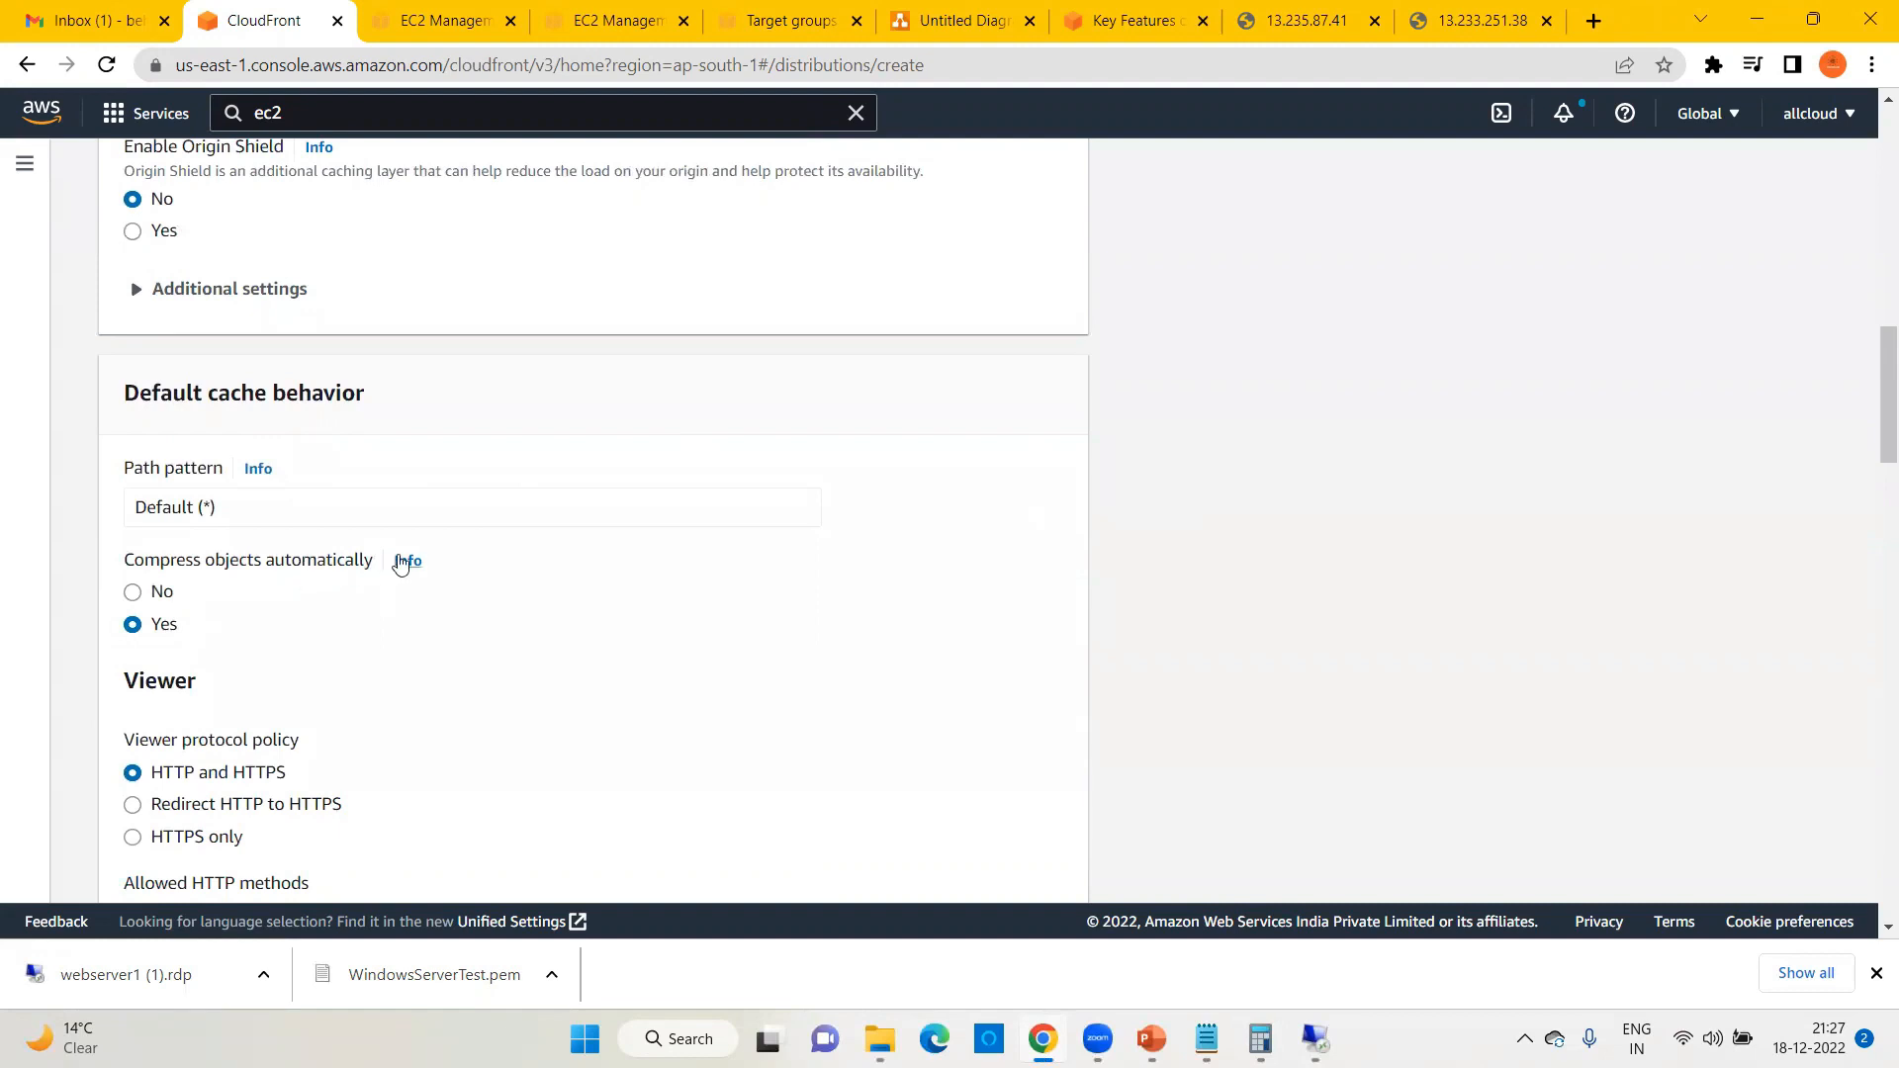
{"action": "scroll", "coordinate": [505, 559], "scroll_direction": "down", "scroll_amount": 2}
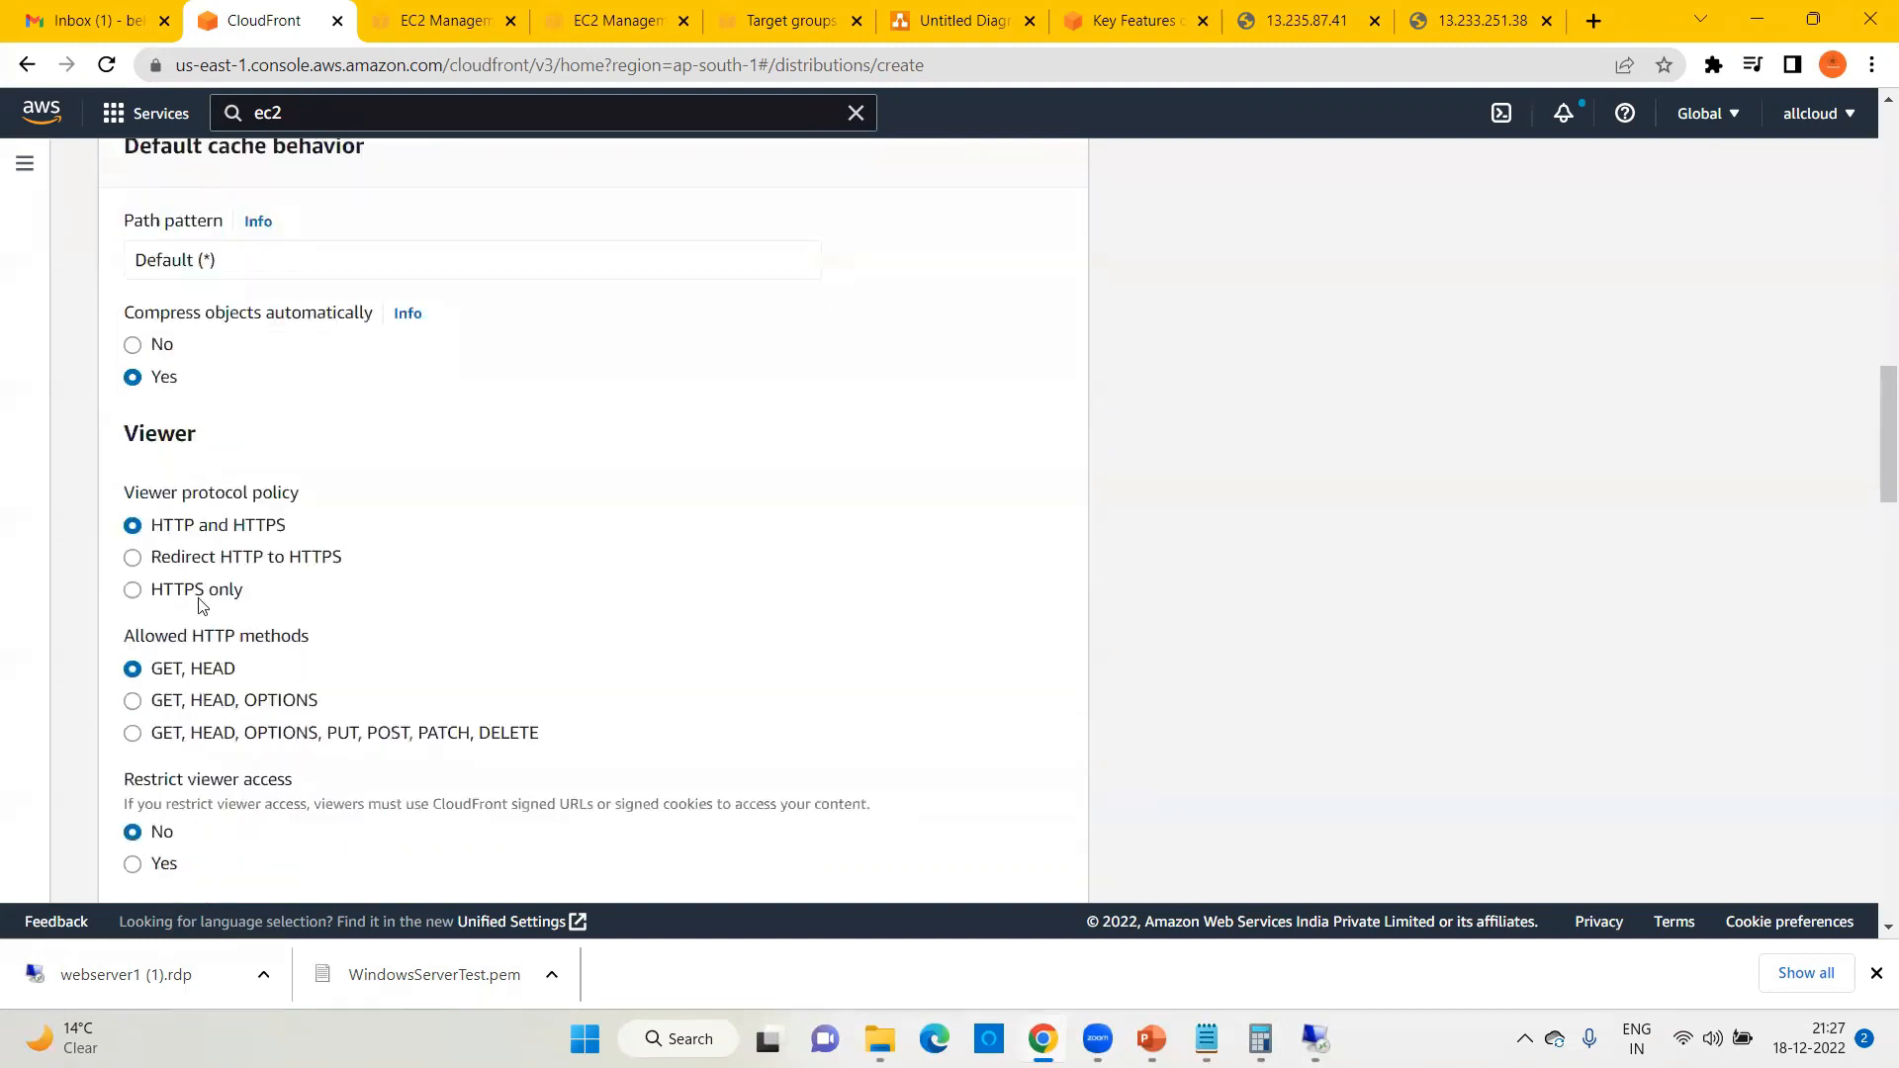
{"action": "left_click", "coordinate": [177, 561]}
Step: Review the HTTP methods, viewer access and cache policy options, and check the required cache setting on the Cloudfront_ALBDemo.pptx Steps slide in PowerPoint
{"action": "scroll", "coordinate": [636, 472], "scroll_direction": "down", "scroll_amount": 2}
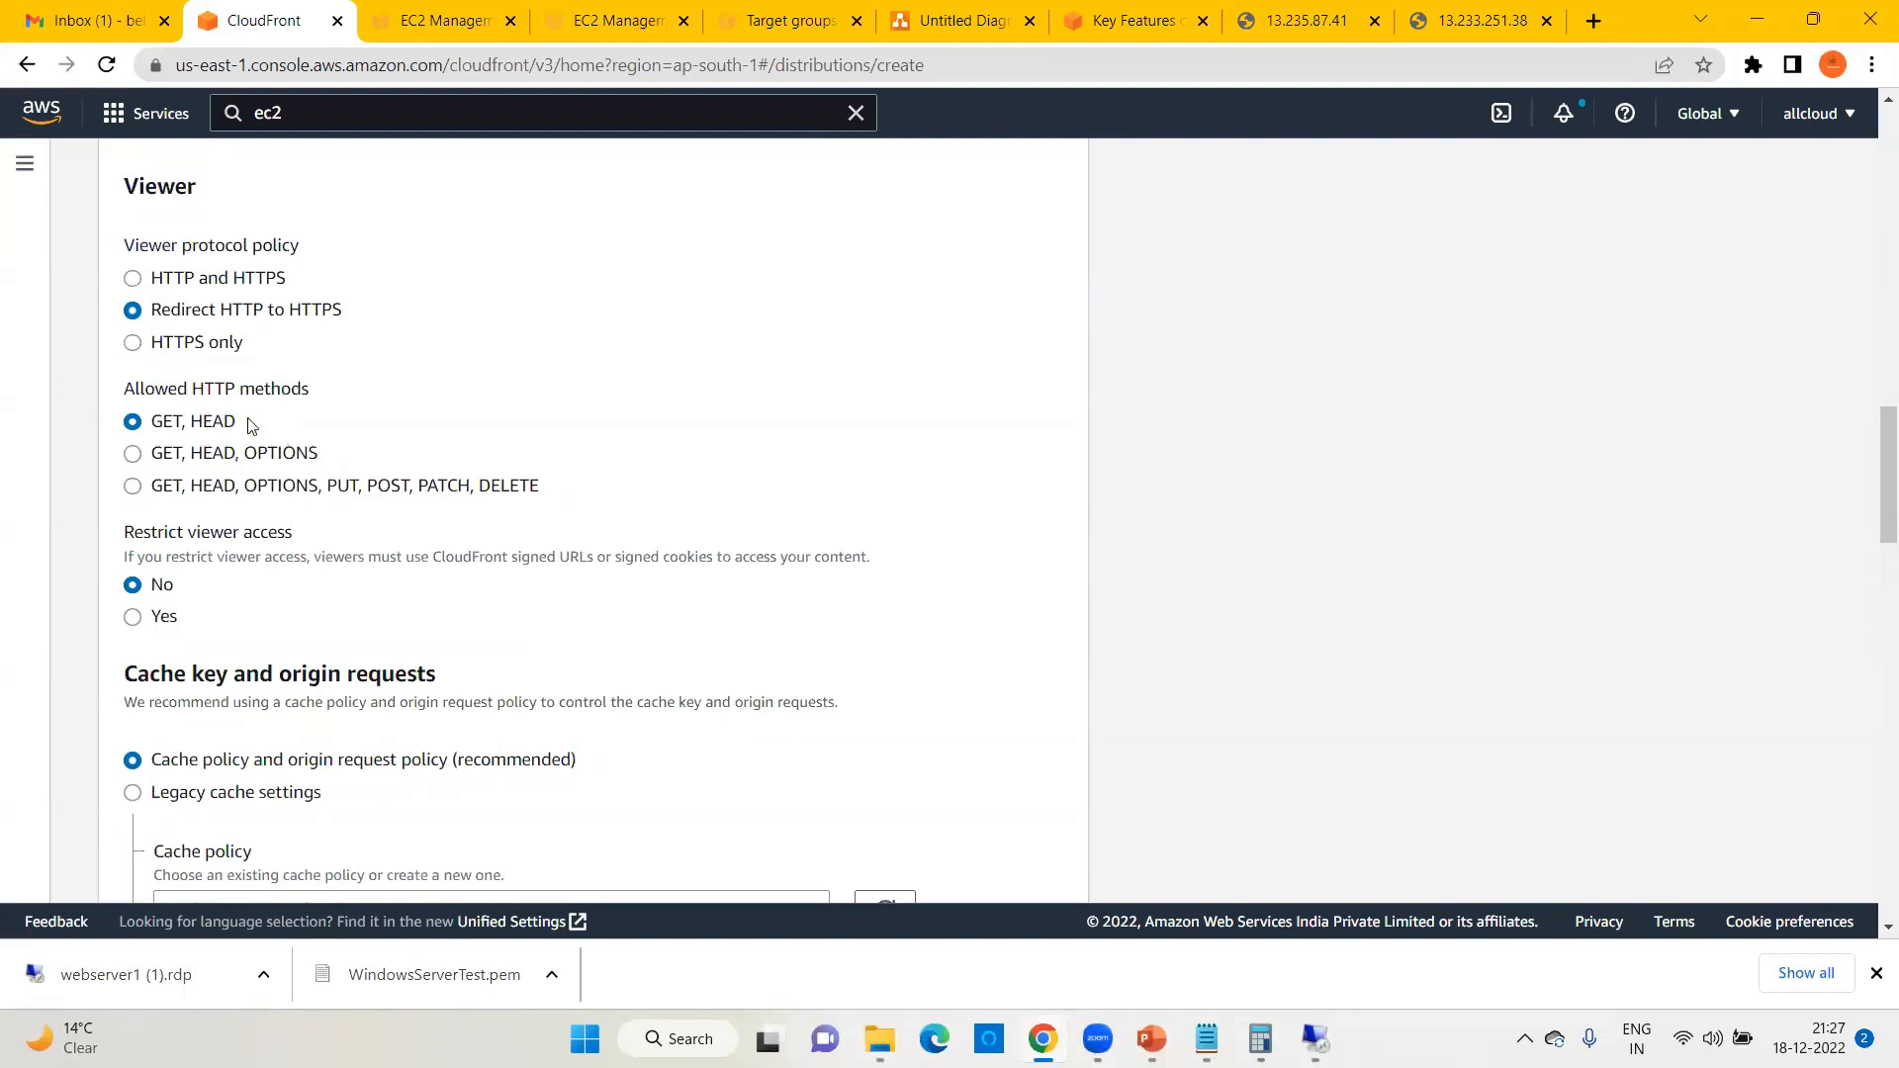
{"action": "scroll", "coordinate": [638, 393], "scroll_direction": "down", "scroll_amount": 2}
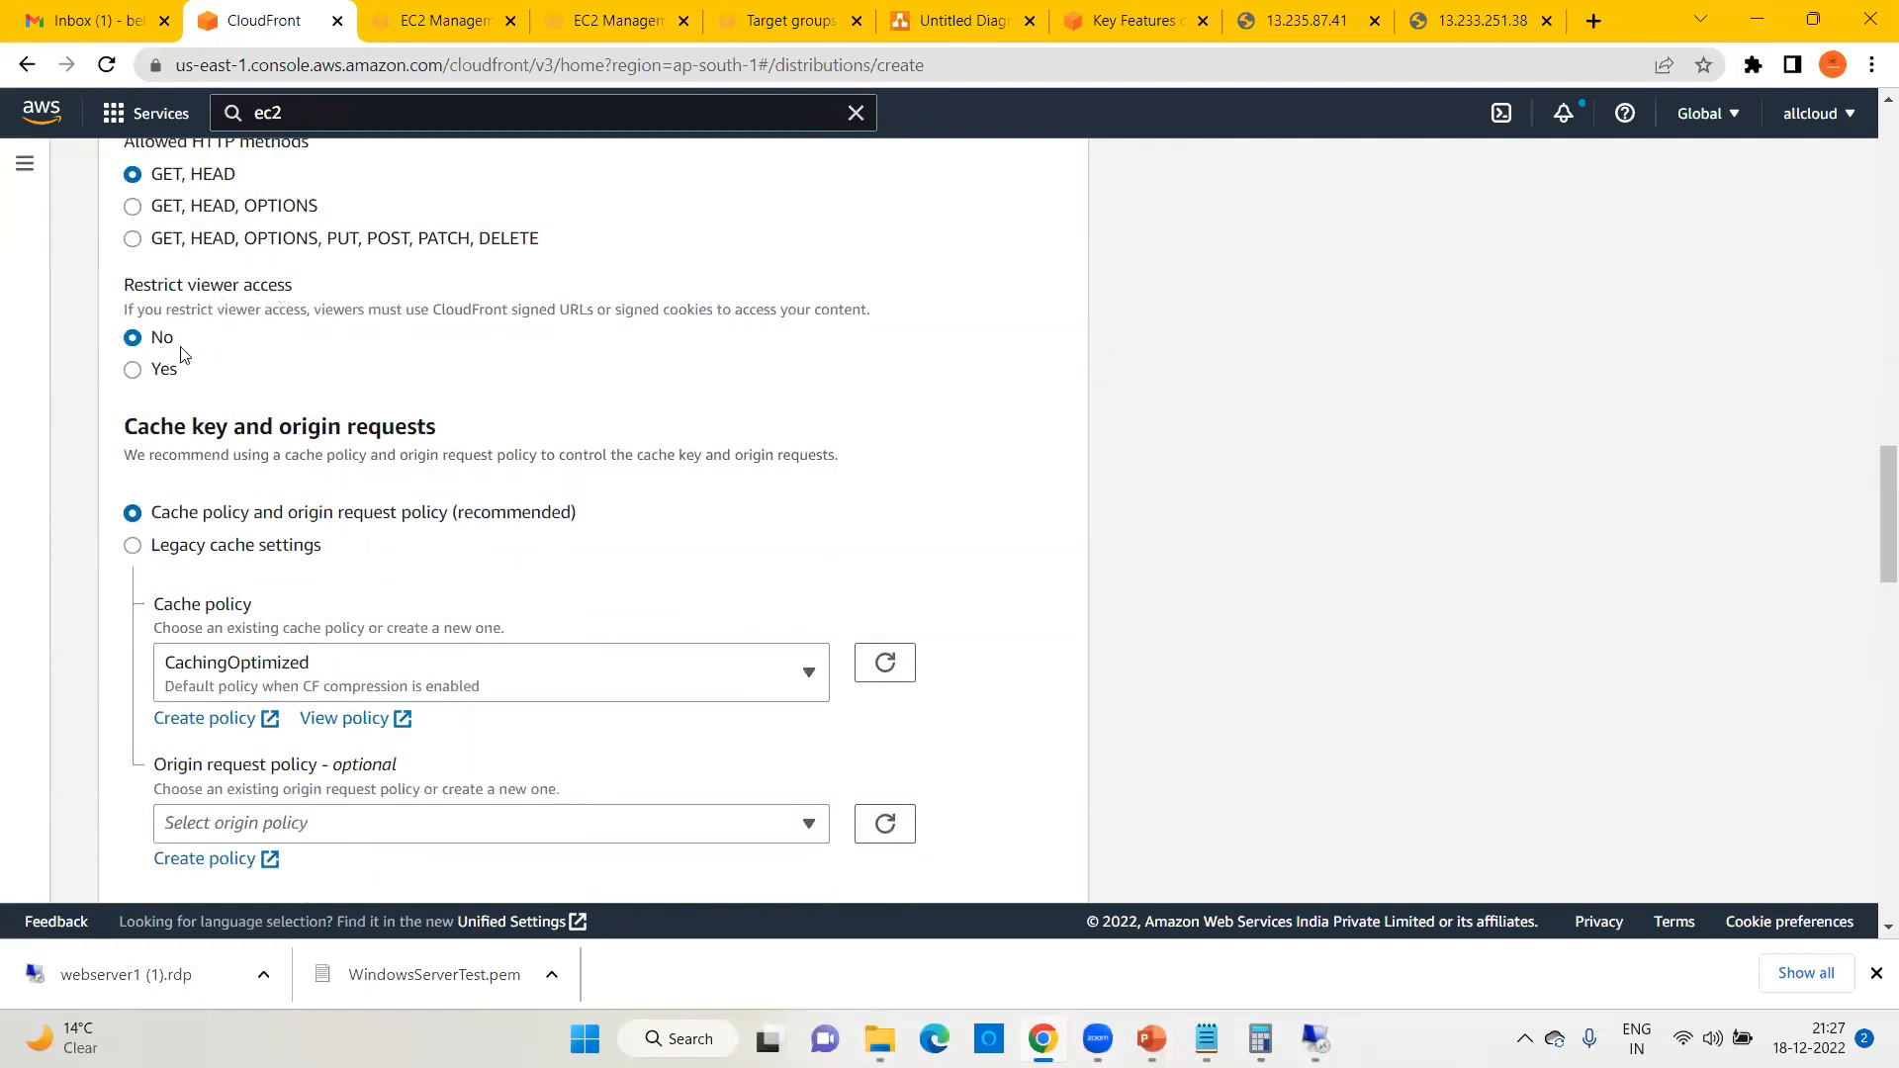
{"action": "scroll", "coordinate": [453, 376], "scroll_direction": "down", "scroll_amount": 1}
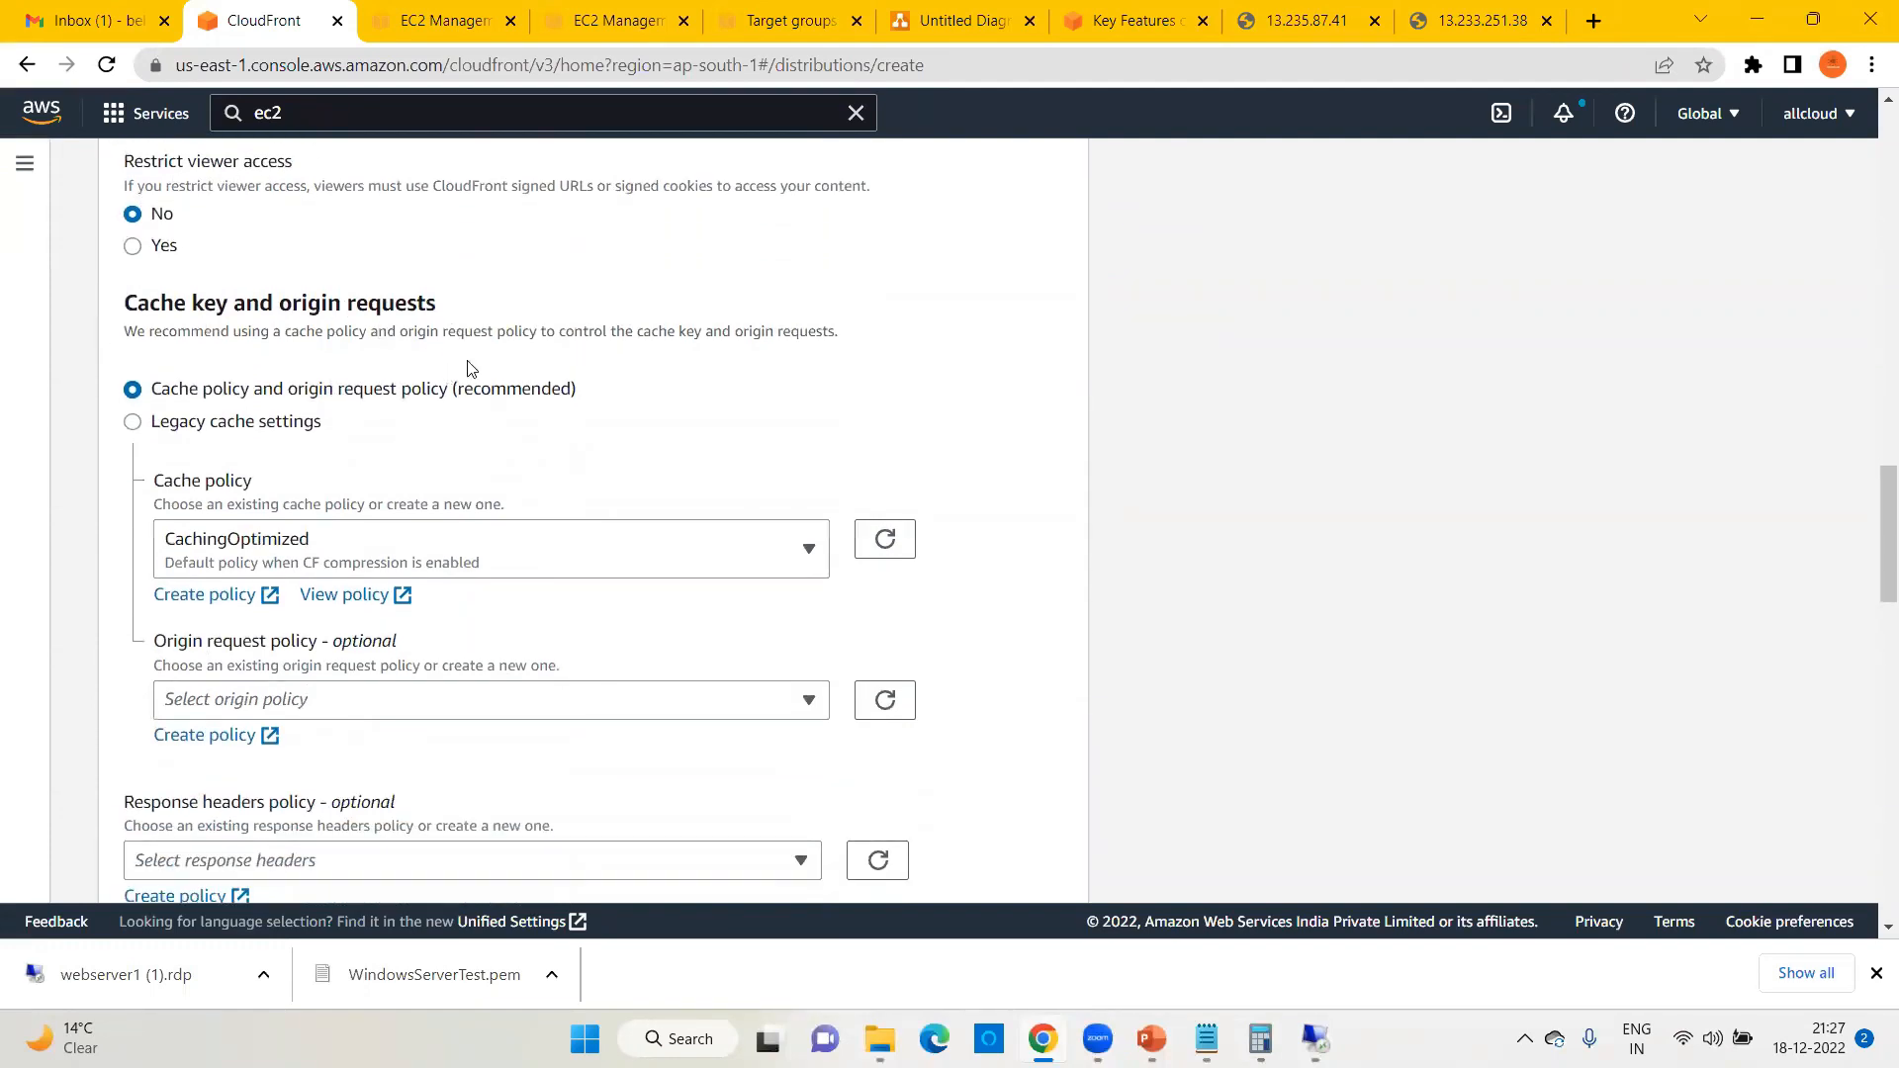
{"action": "scroll", "coordinate": [455, 504], "scroll_direction": "down", "scroll_amount": 1}
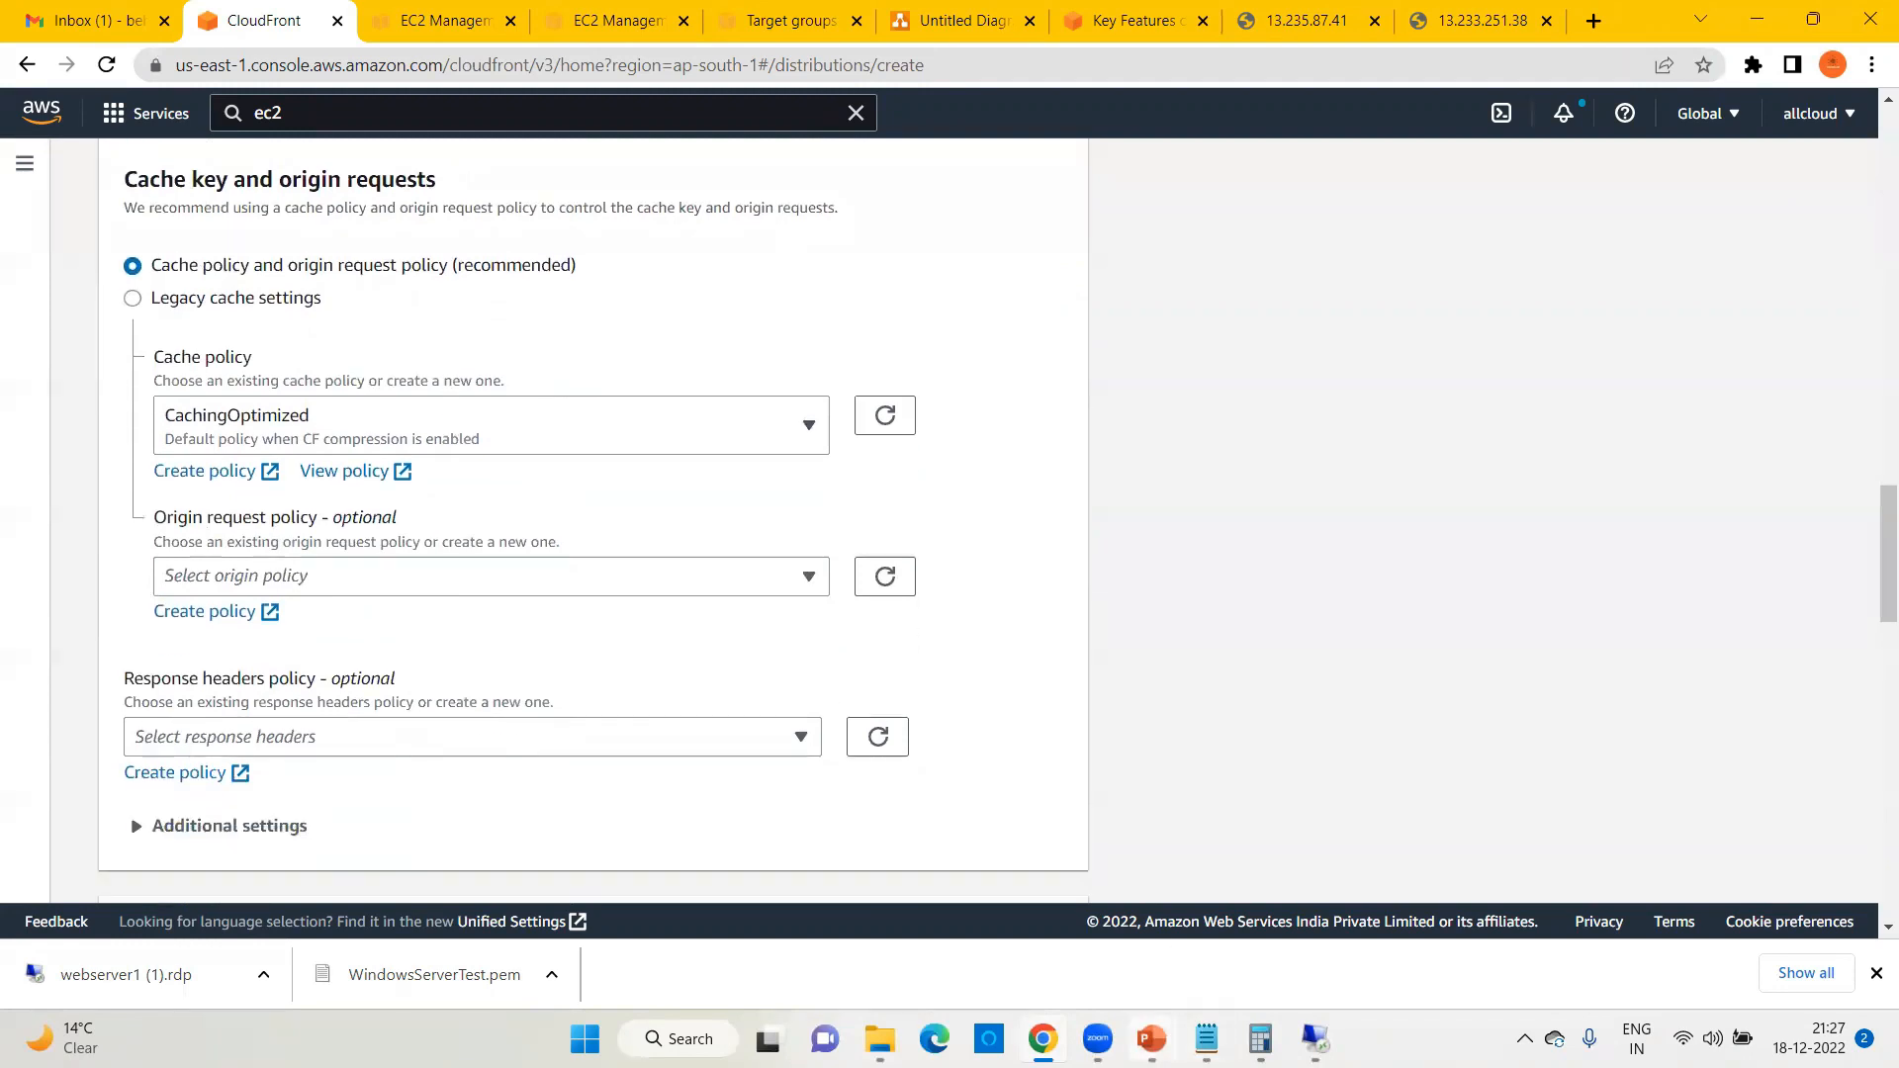
{"action": "mouse_move", "coordinate": [1152, 1039]}
{"action": "left_click", "coordinate": [1296, 910]}
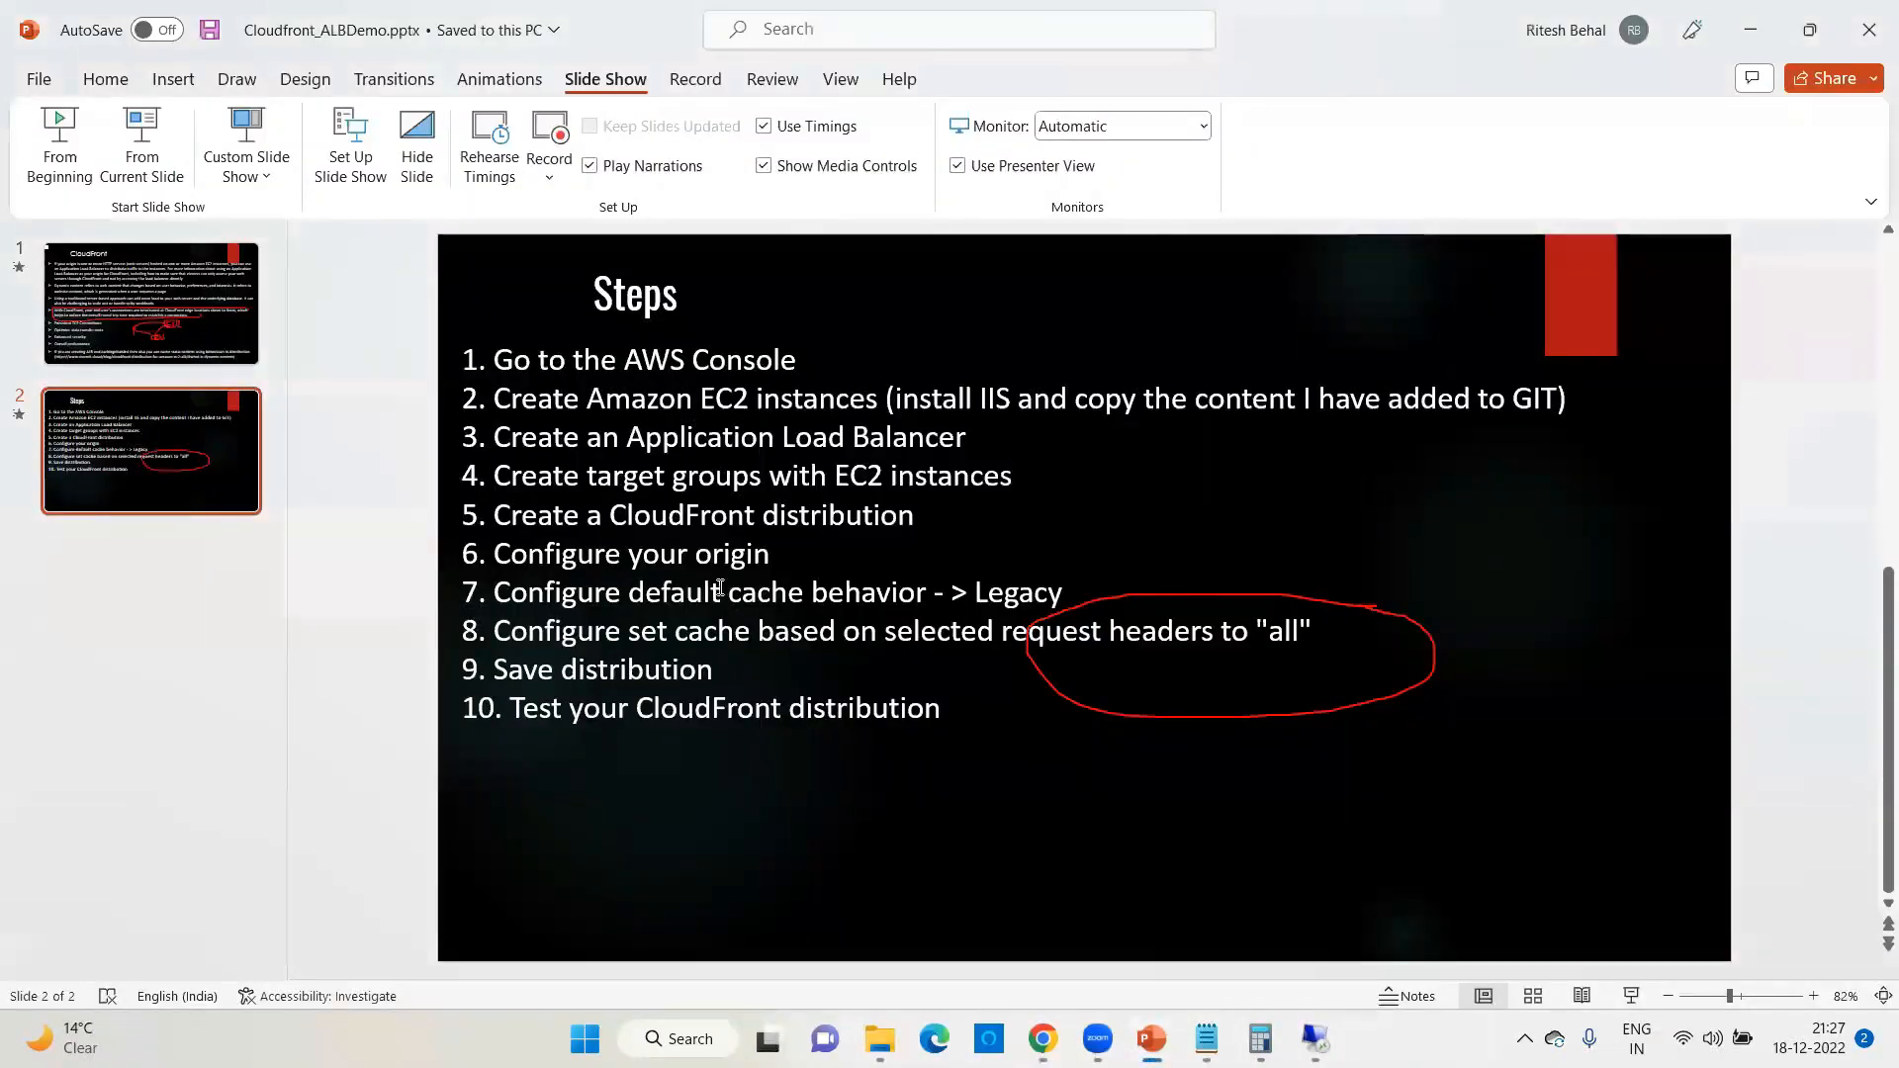
{"action": "left_click", "coordinate": [1750, 24]}
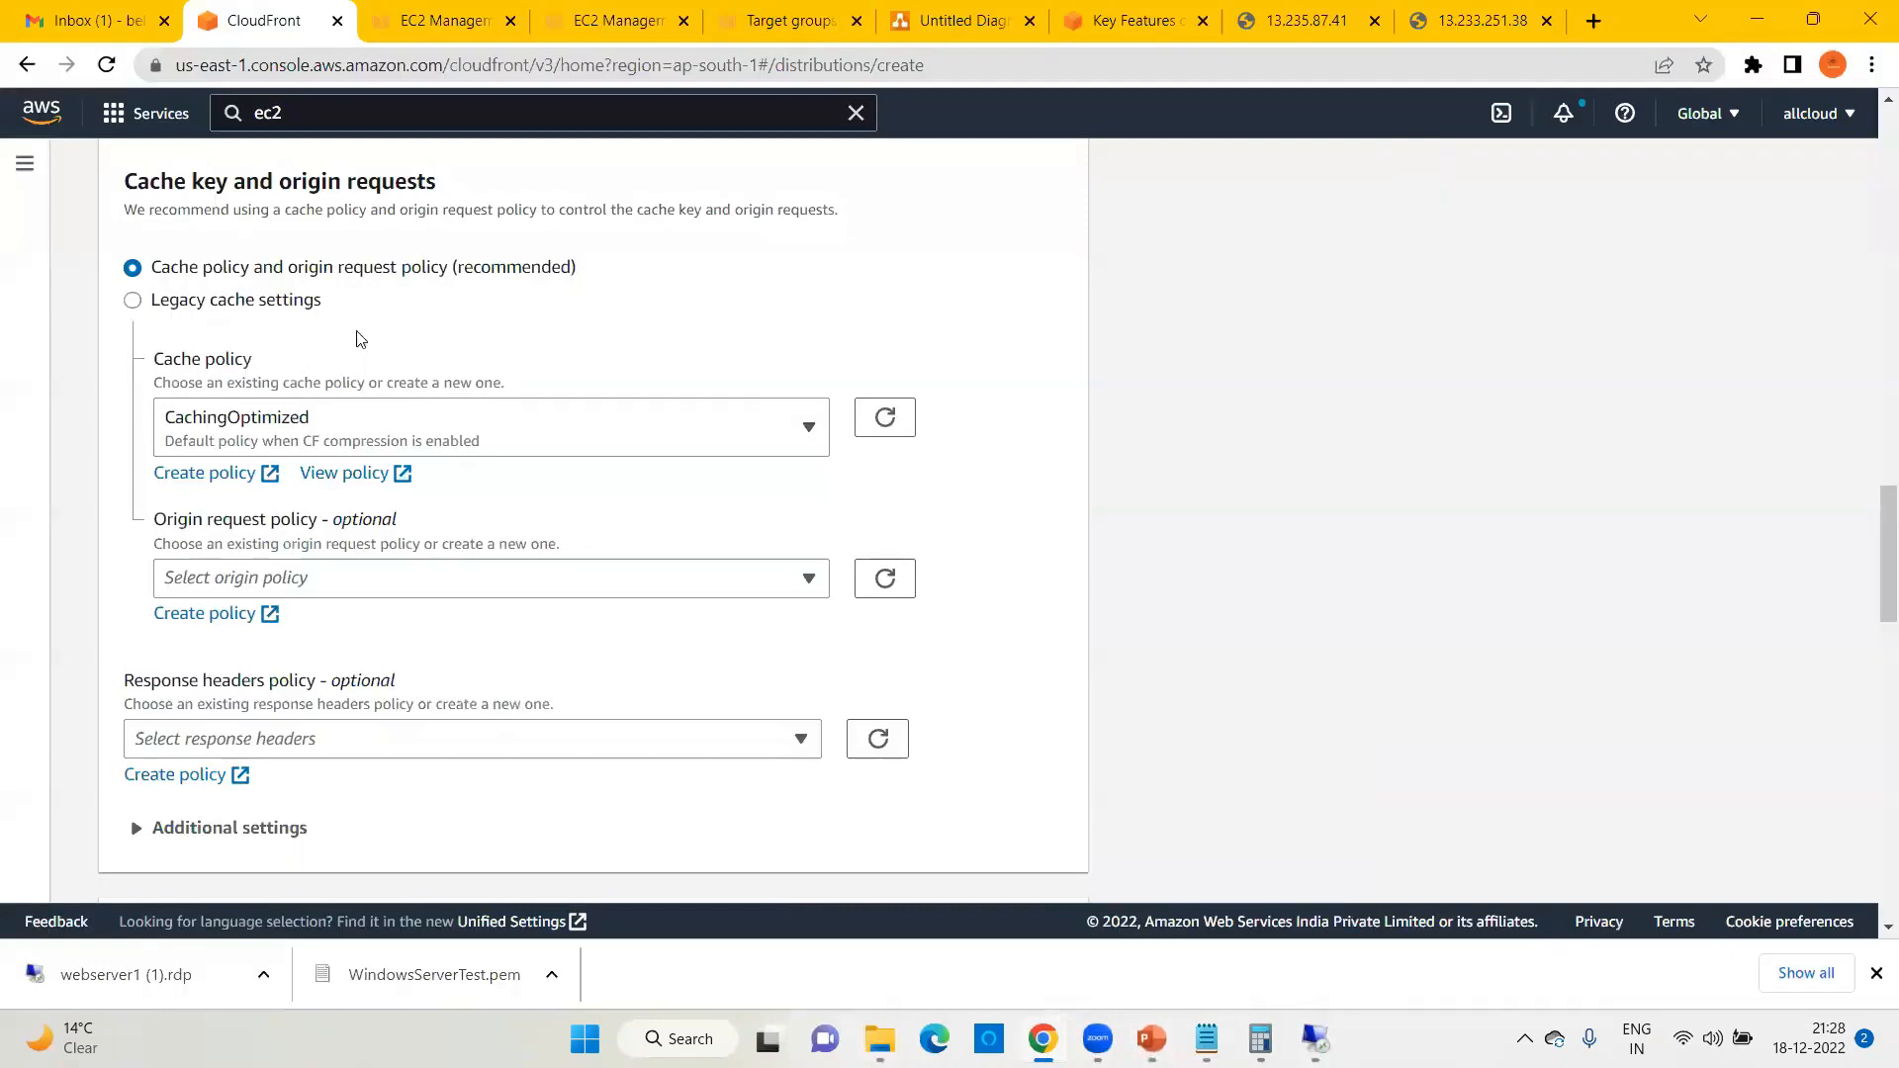
Step: Use Legacy cache settings for the cache key and origin requests, and include All headers in the cache key
{"action": "scroll", "coordinate": [497, 403], "scroll_direction": "up", "scroll_amount": 1}
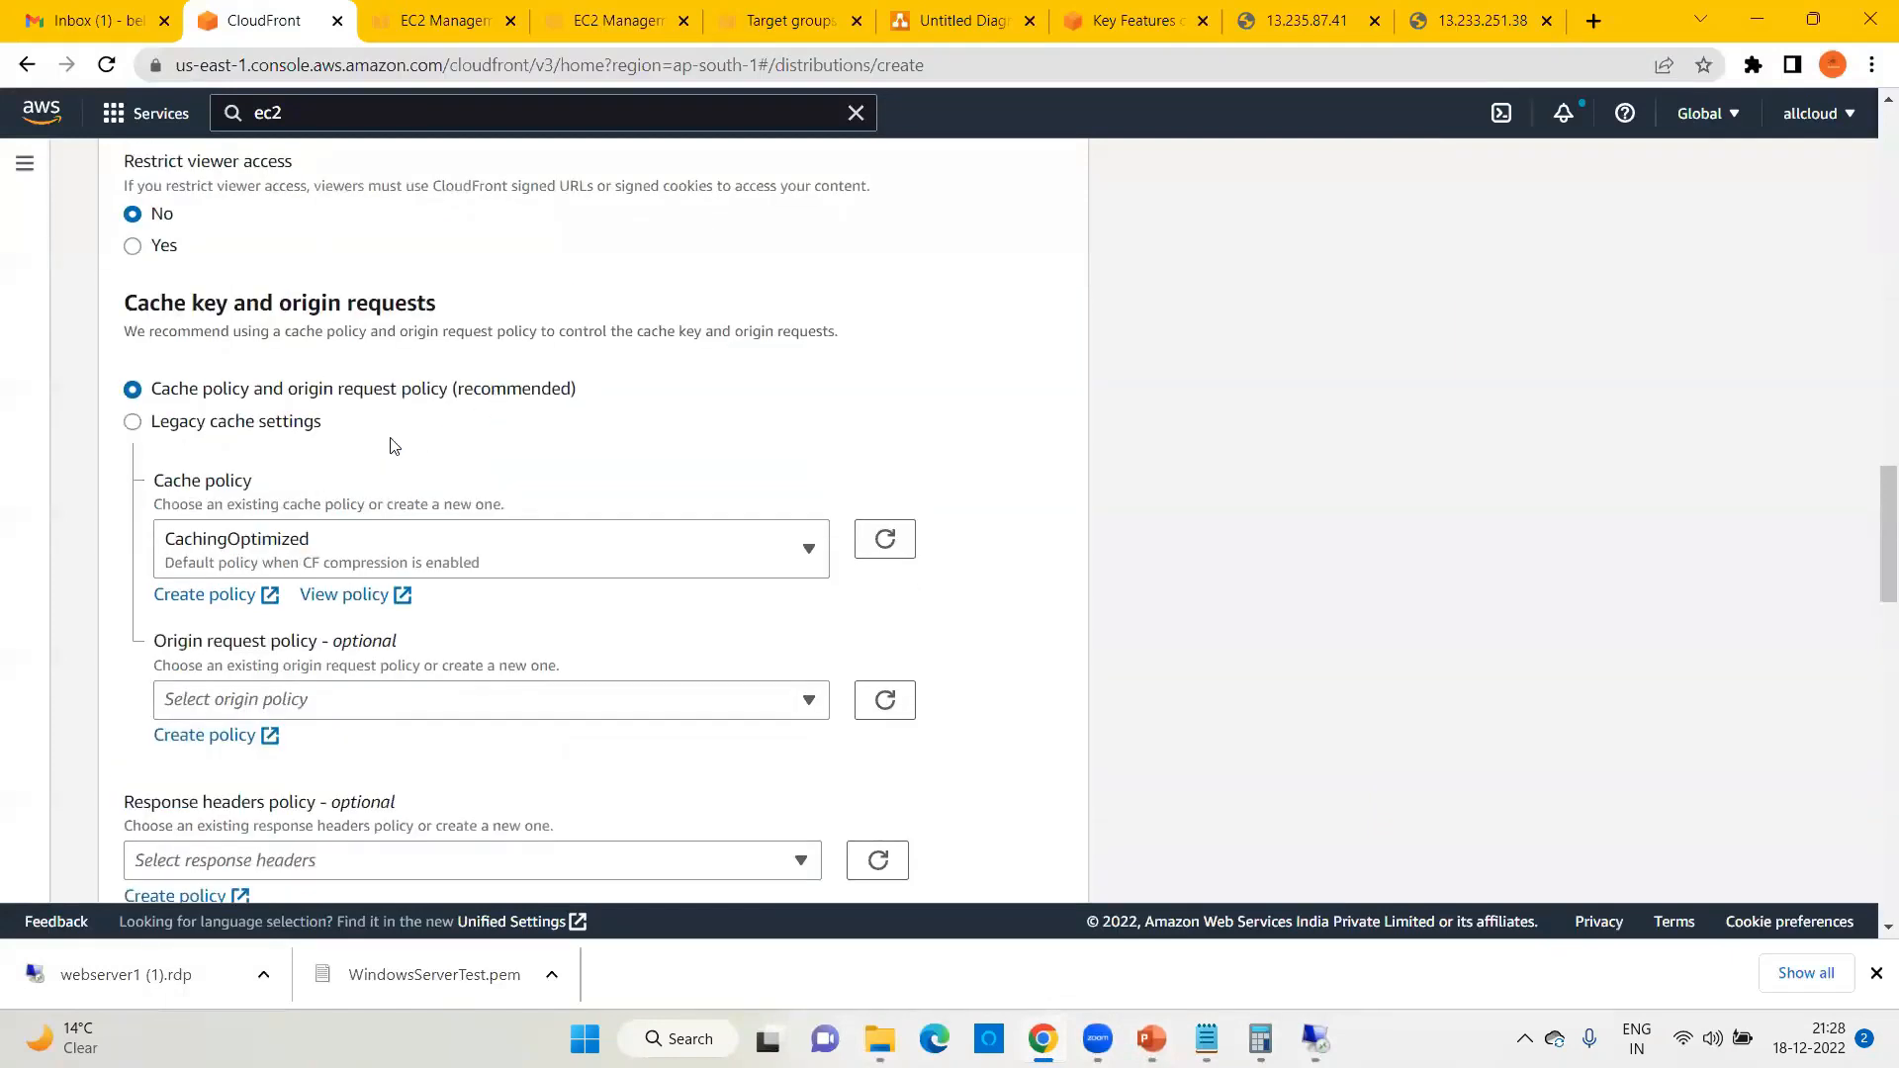
{"action": "scroll", "coordinate": [391, 445], "scroll_direction": "up", "scroll_amount": 2}
{"action": "scroll", "coordinate": [391, 445], "scroll_direction": "down", "scroll_amount": 4}
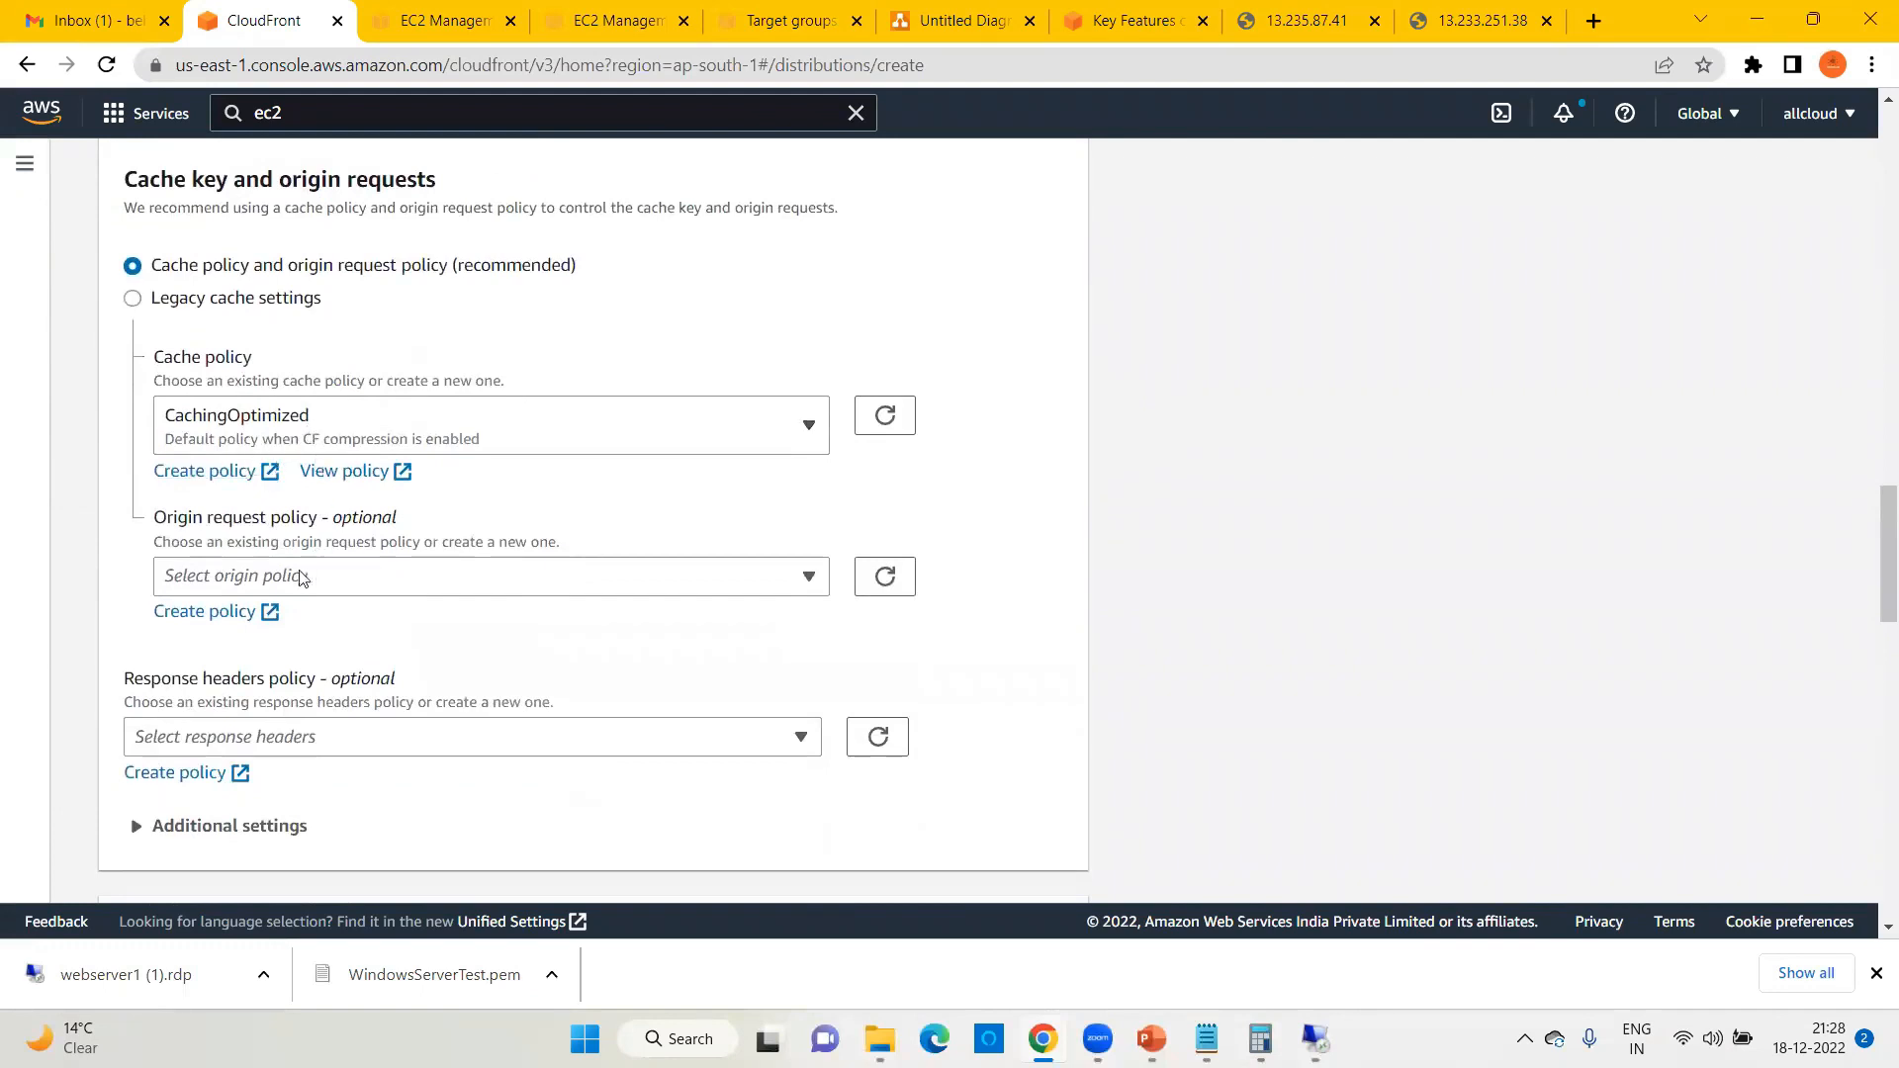
{"action": "left_click", "coordinate": [303, 737]}
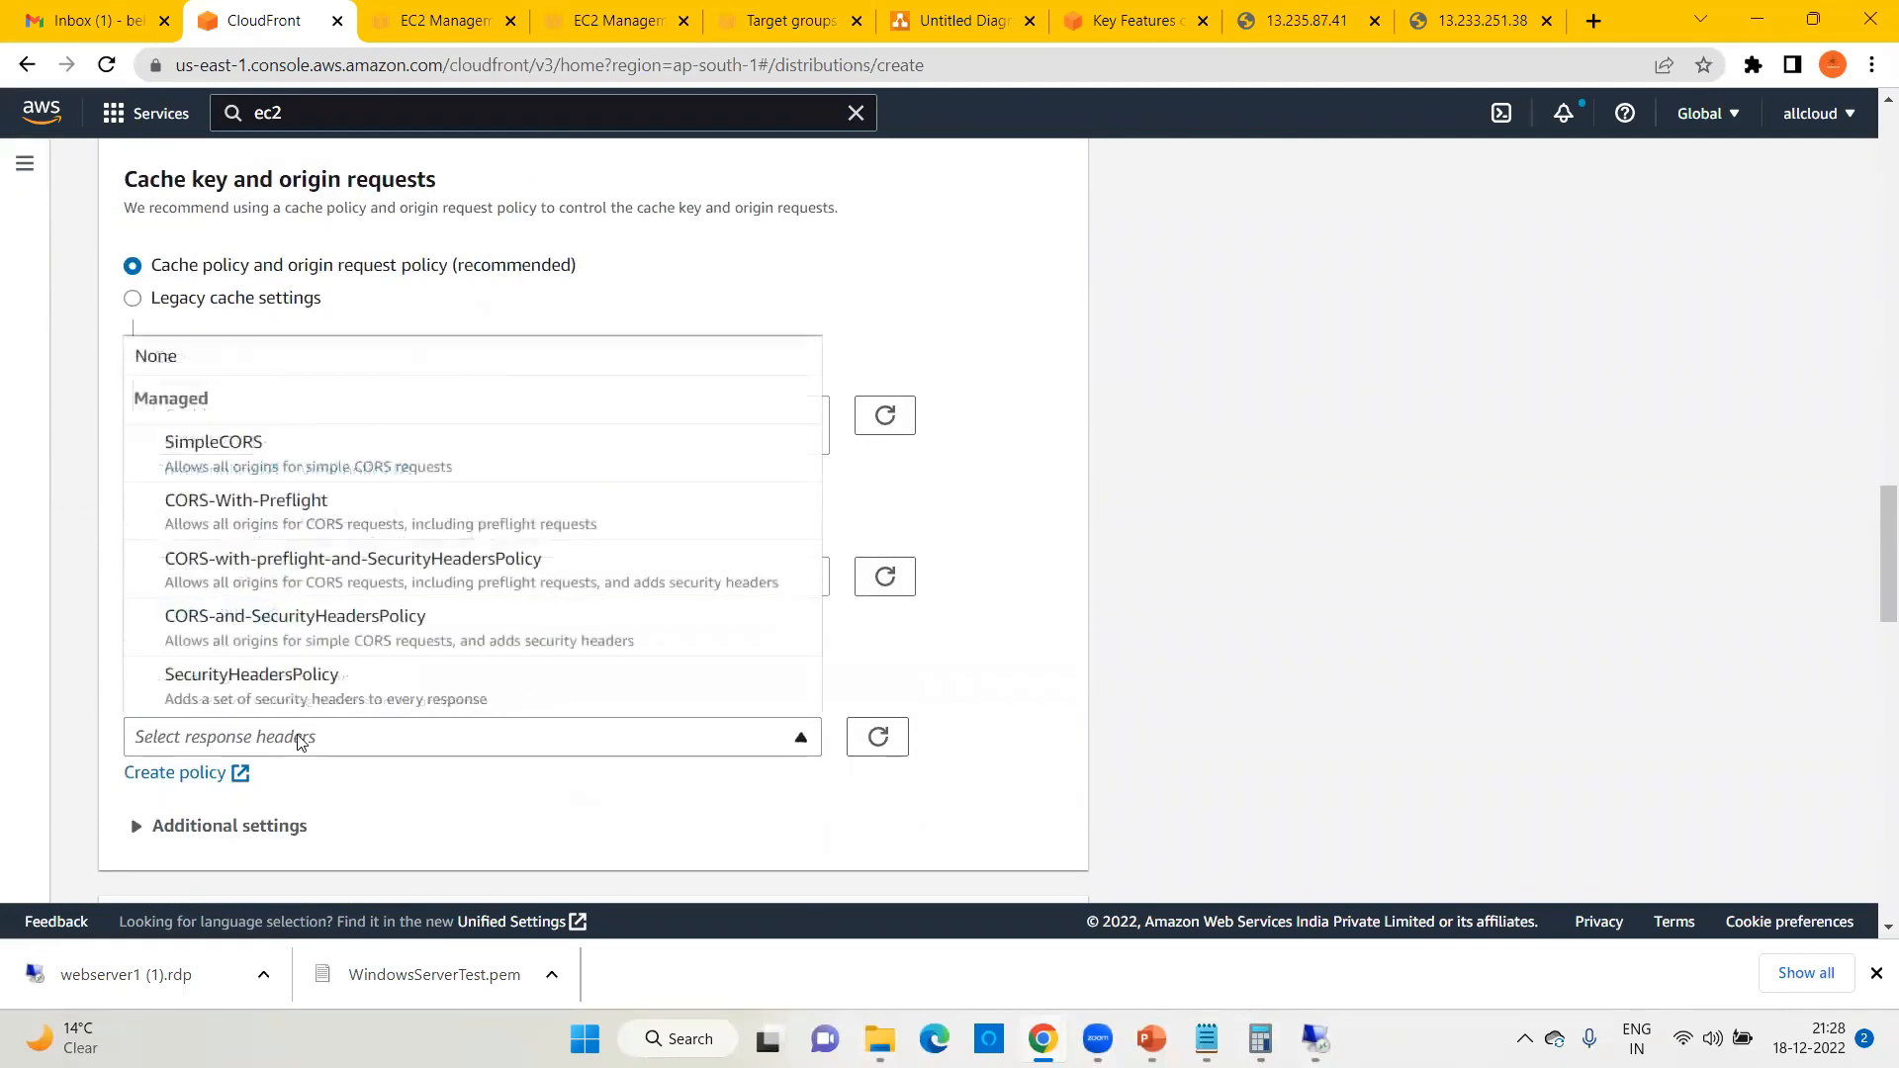
{"action": "left_click", "coordinate": [613, 322]}
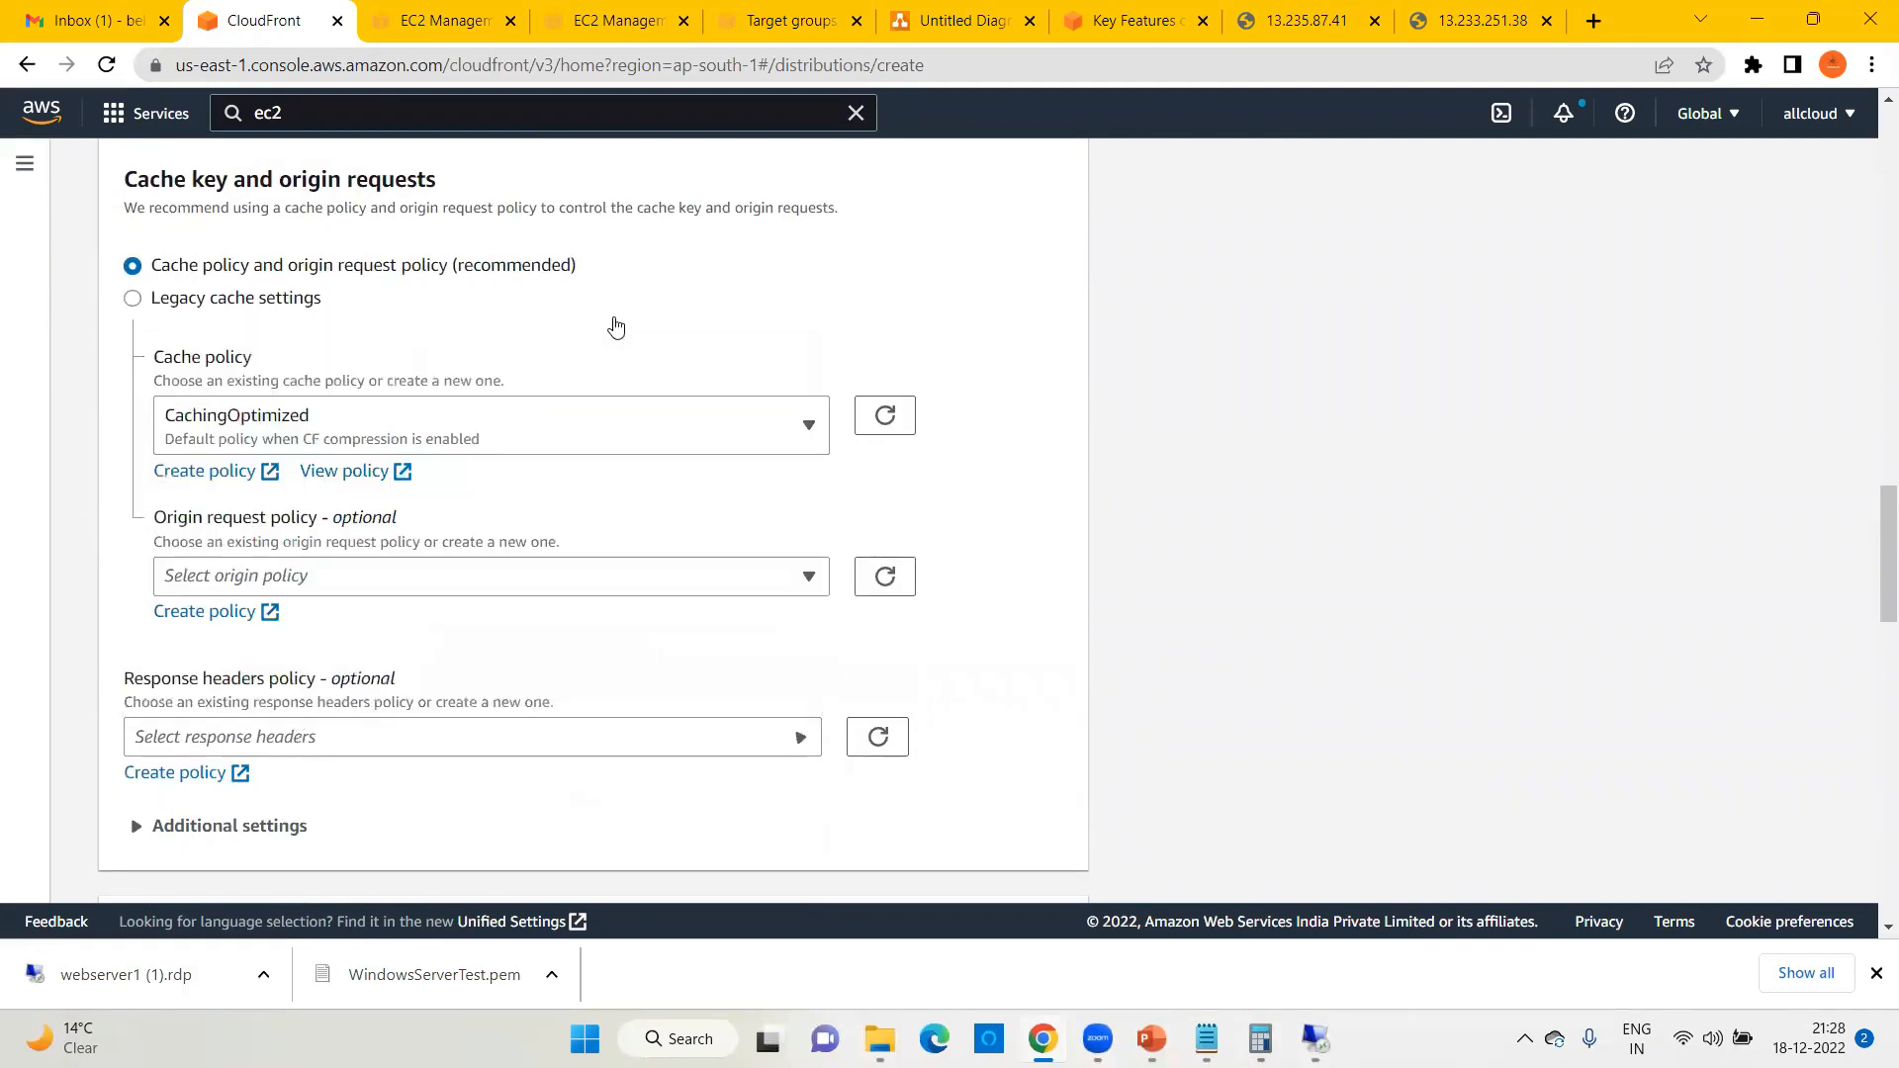
{"action": "left_click", "coordinate": [247, 305]}
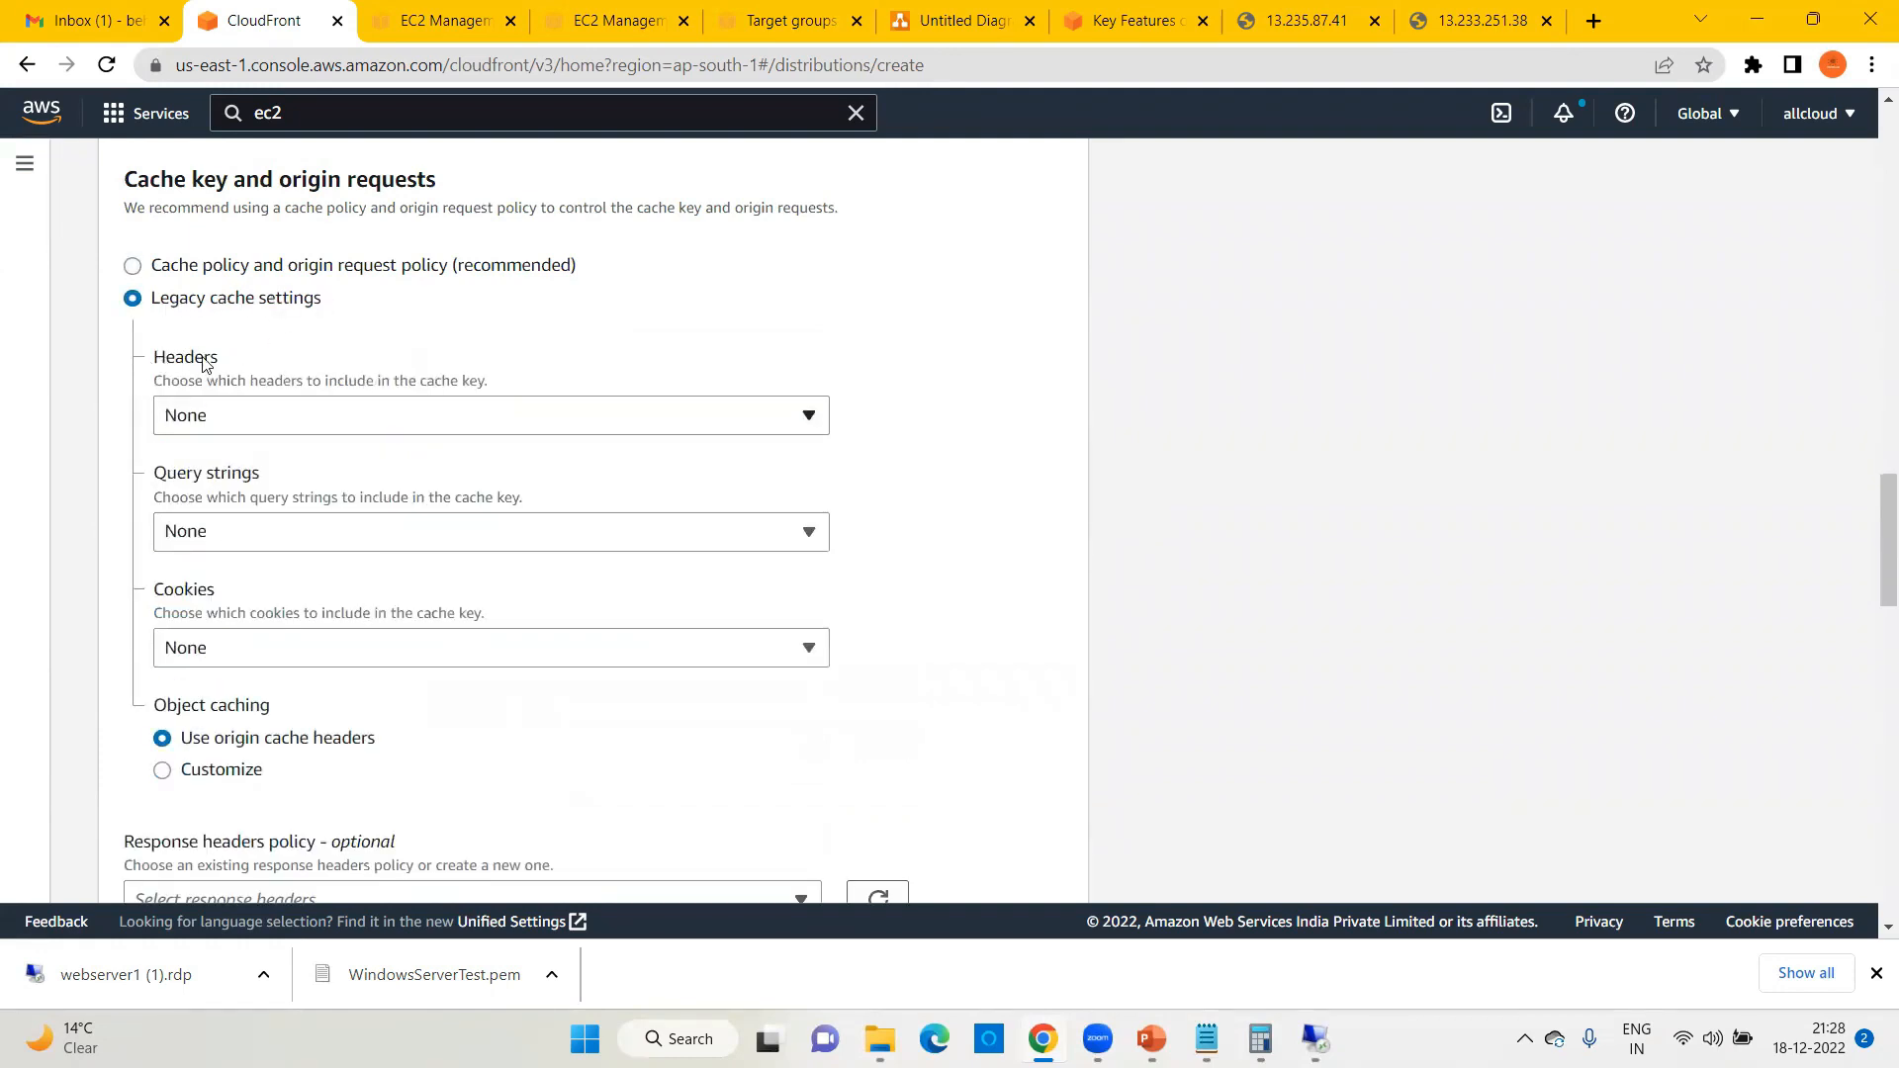
{"action": "left_click", "coordinate": [259, 421]}
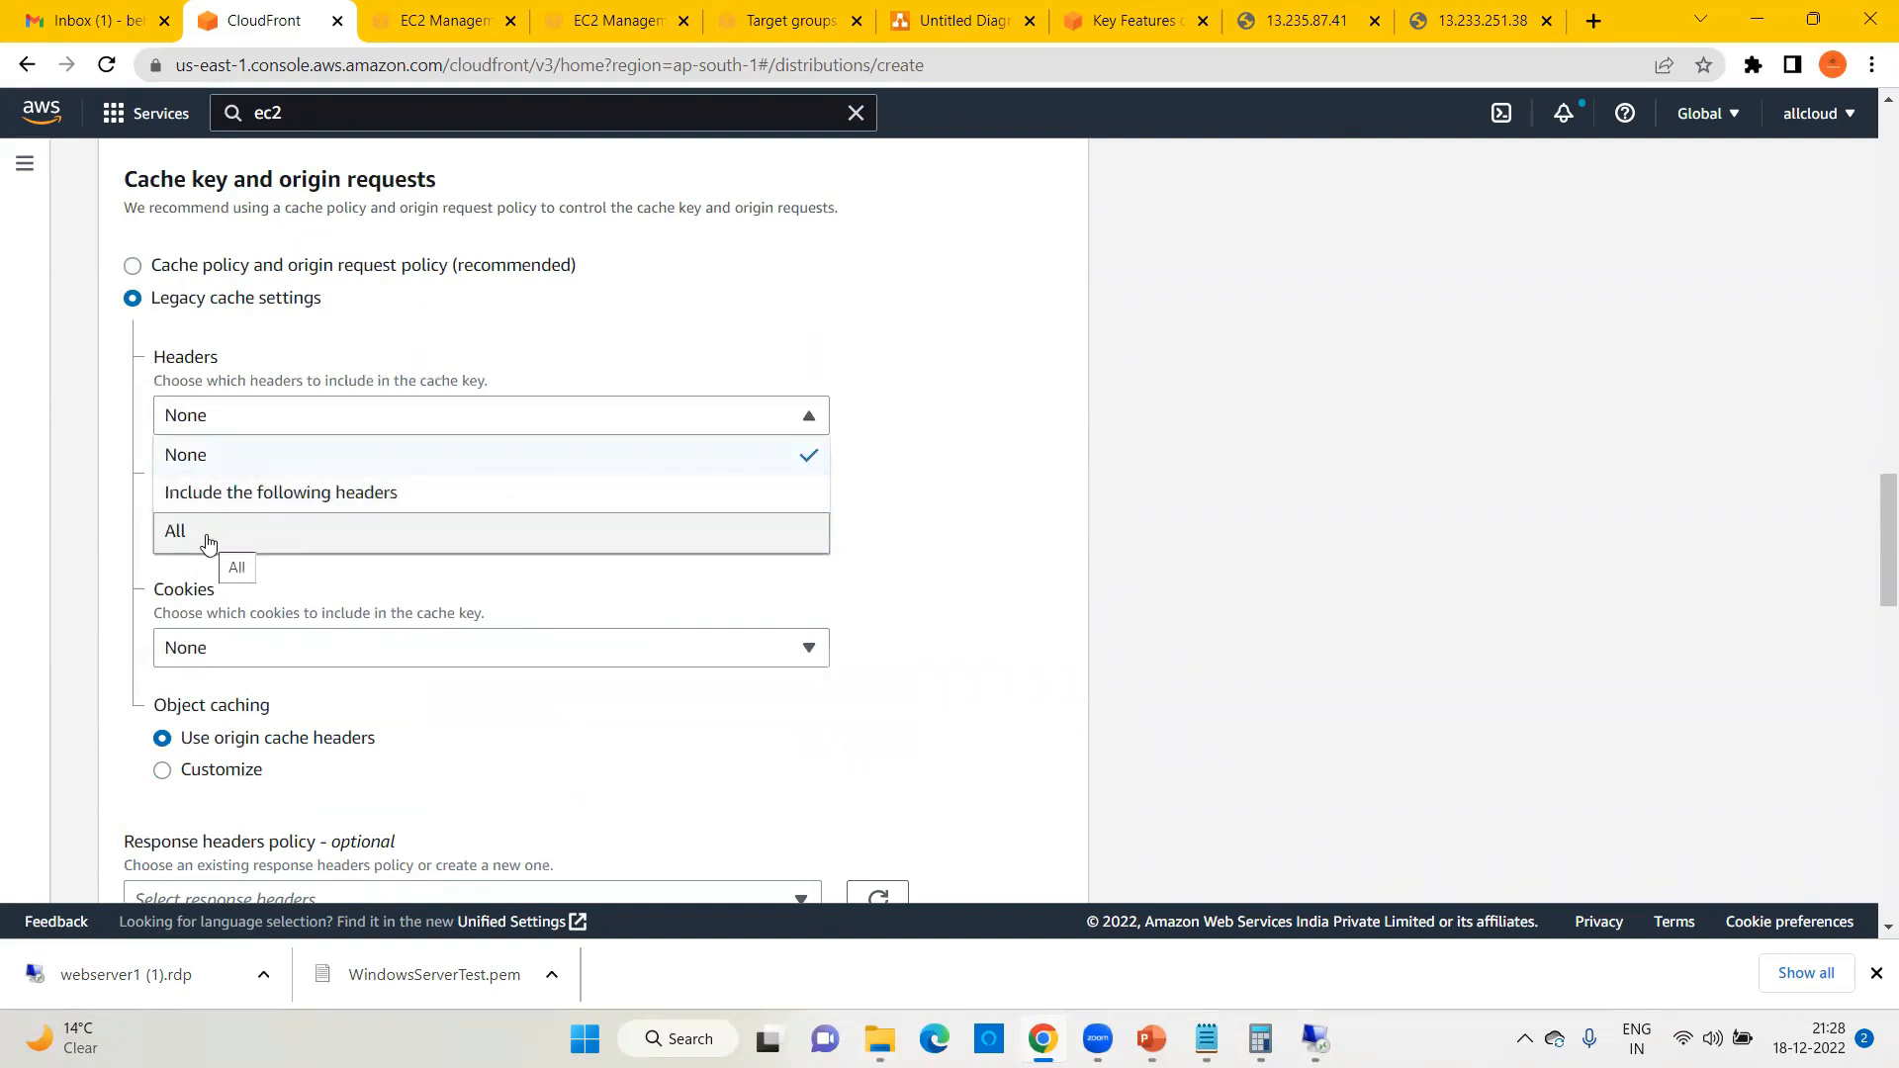
{"action": "left_click", "coordinate": [207, 540]}
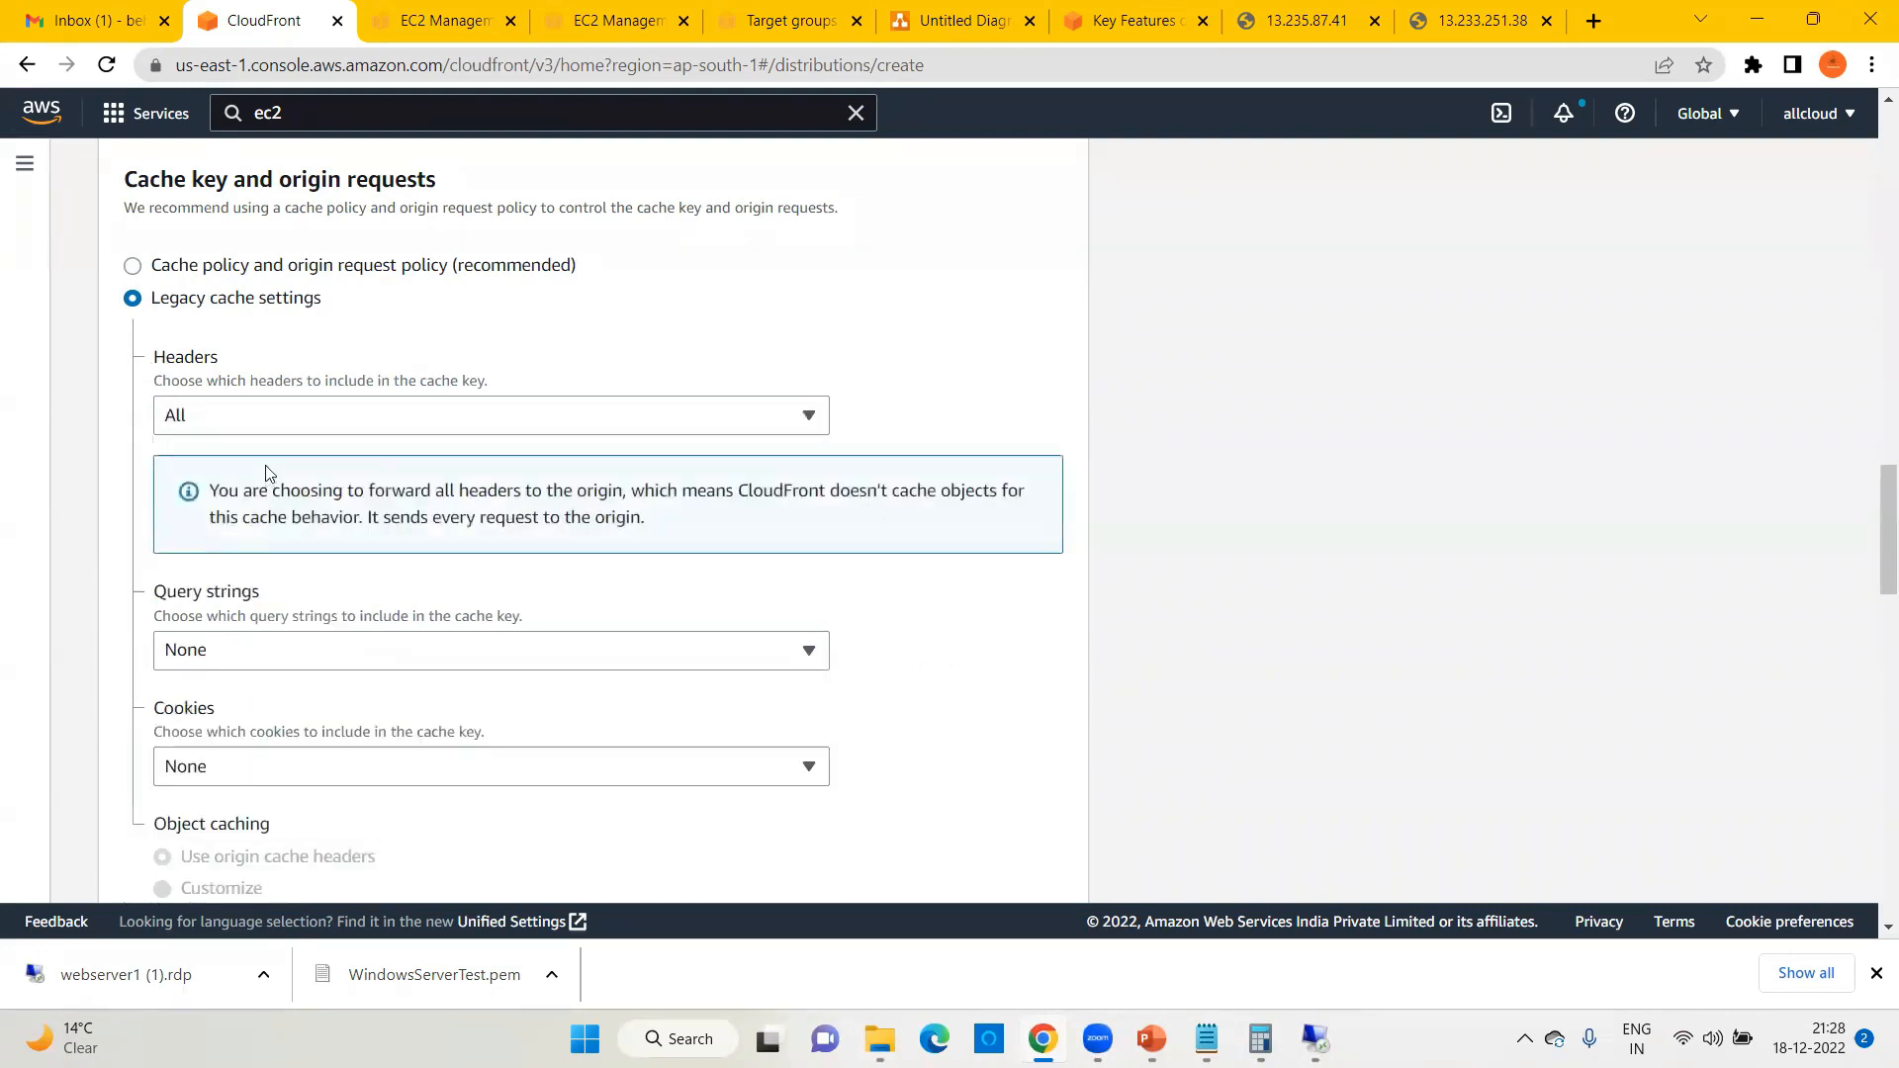
Step: Read the notice below the Headers setting about forwarding all headers to the origin
{"action": "left_click_drag", "start_coordinate": [218, 494], "coordinate": [1011, 487]}
{"action": "left_click", "coordinate": [514, 494]}
{"action": "left_click_drag", "start_coordinate": [238, 519], "coordinate": [693, 528]}
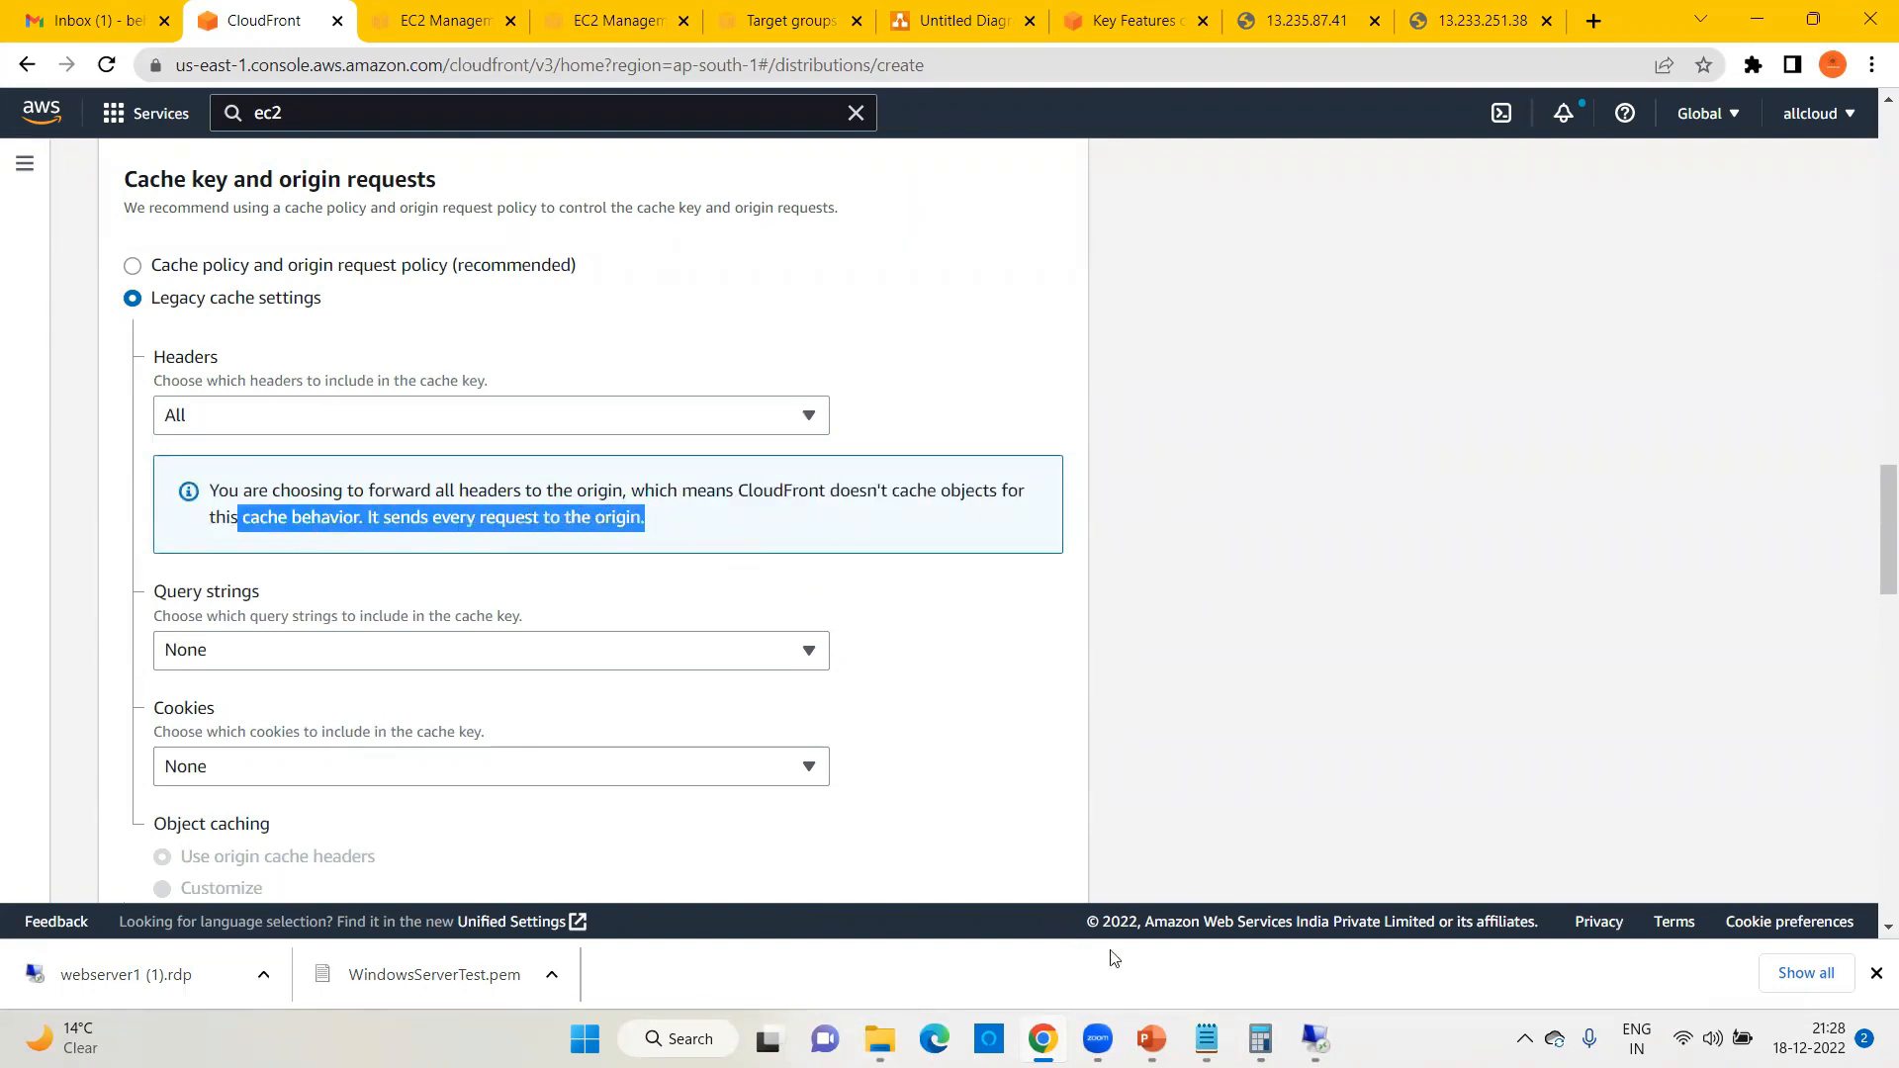
Step: Look at the example URL notes in Notepad and the Steps slide in PowerPoint, and return to the distribution form in Chrome
{"action": "left_click", "coordinate": [1205, 1039]}
{"action": "left_click", "coordinate": [1384, 905]}
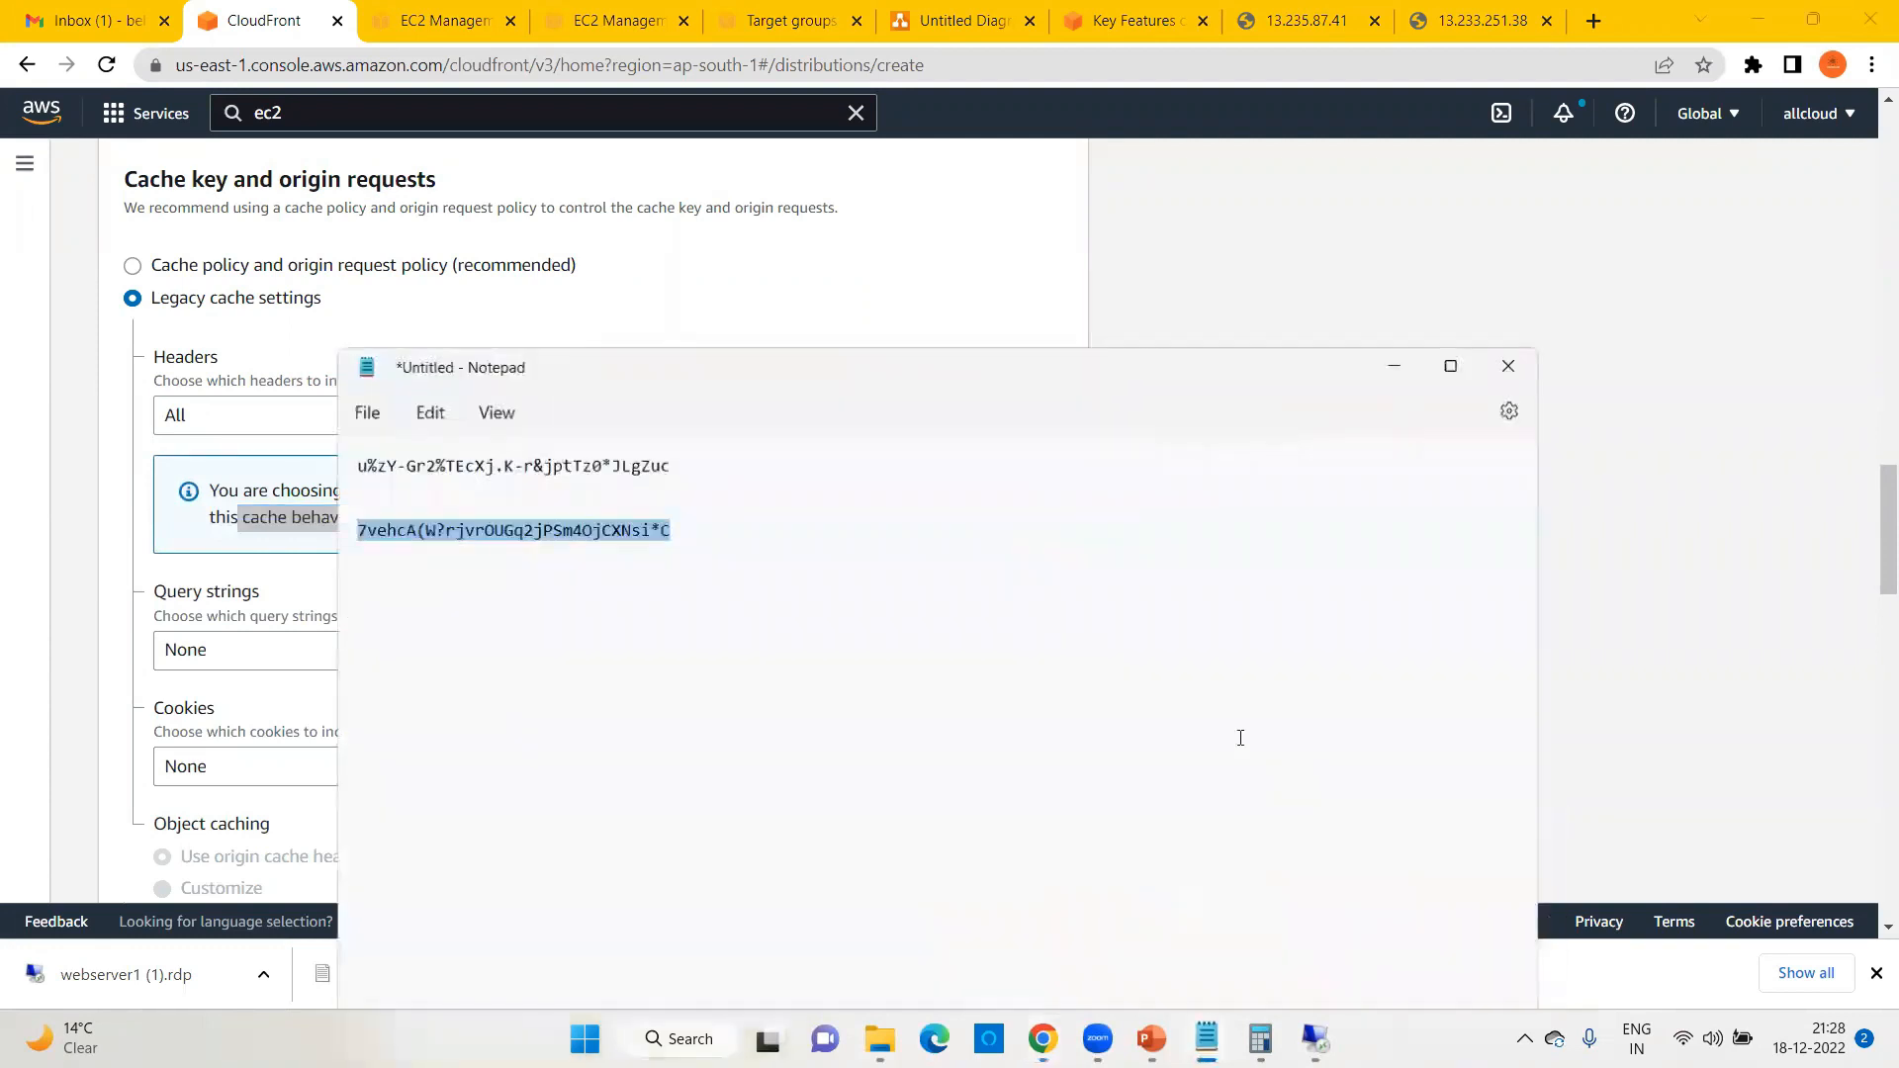
{"action": "left_click", "coordinate": [1395, 358]}
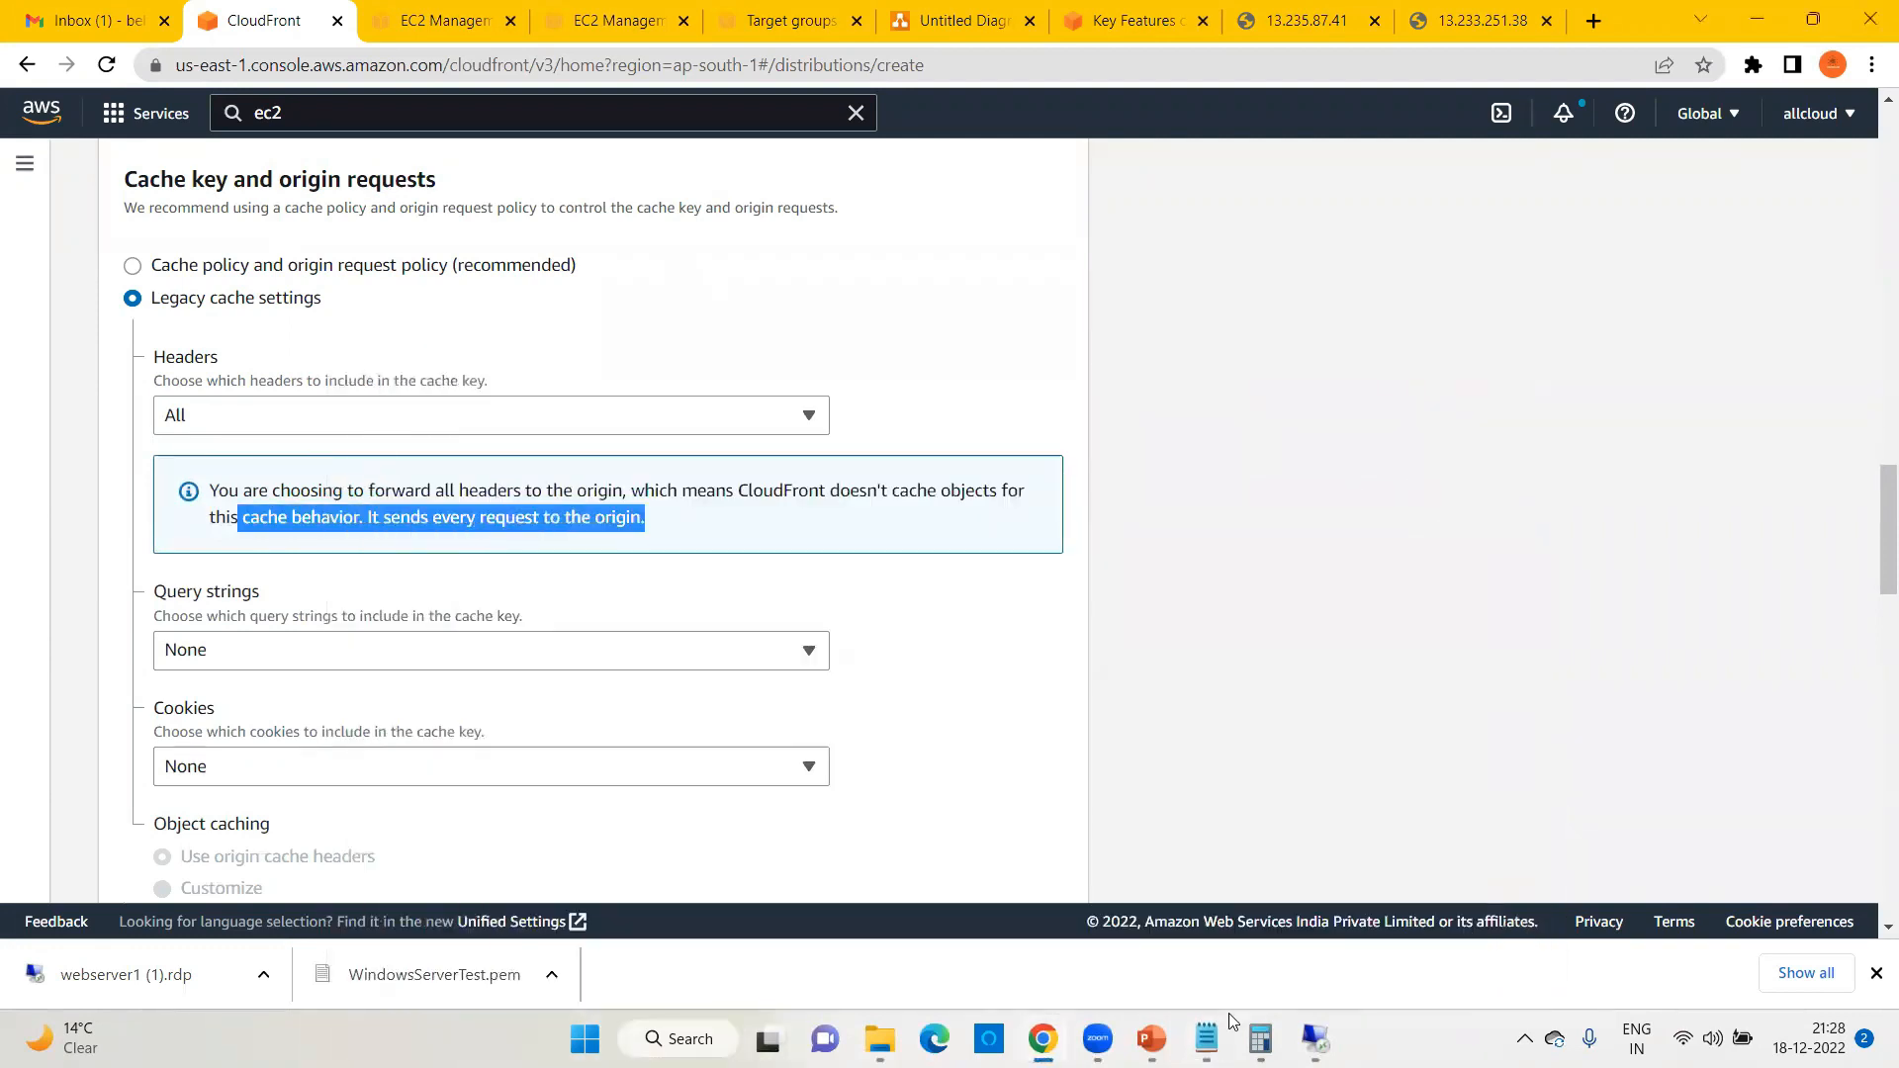
{"action": "mouse_move", "coordinate": [1209, 1034]}
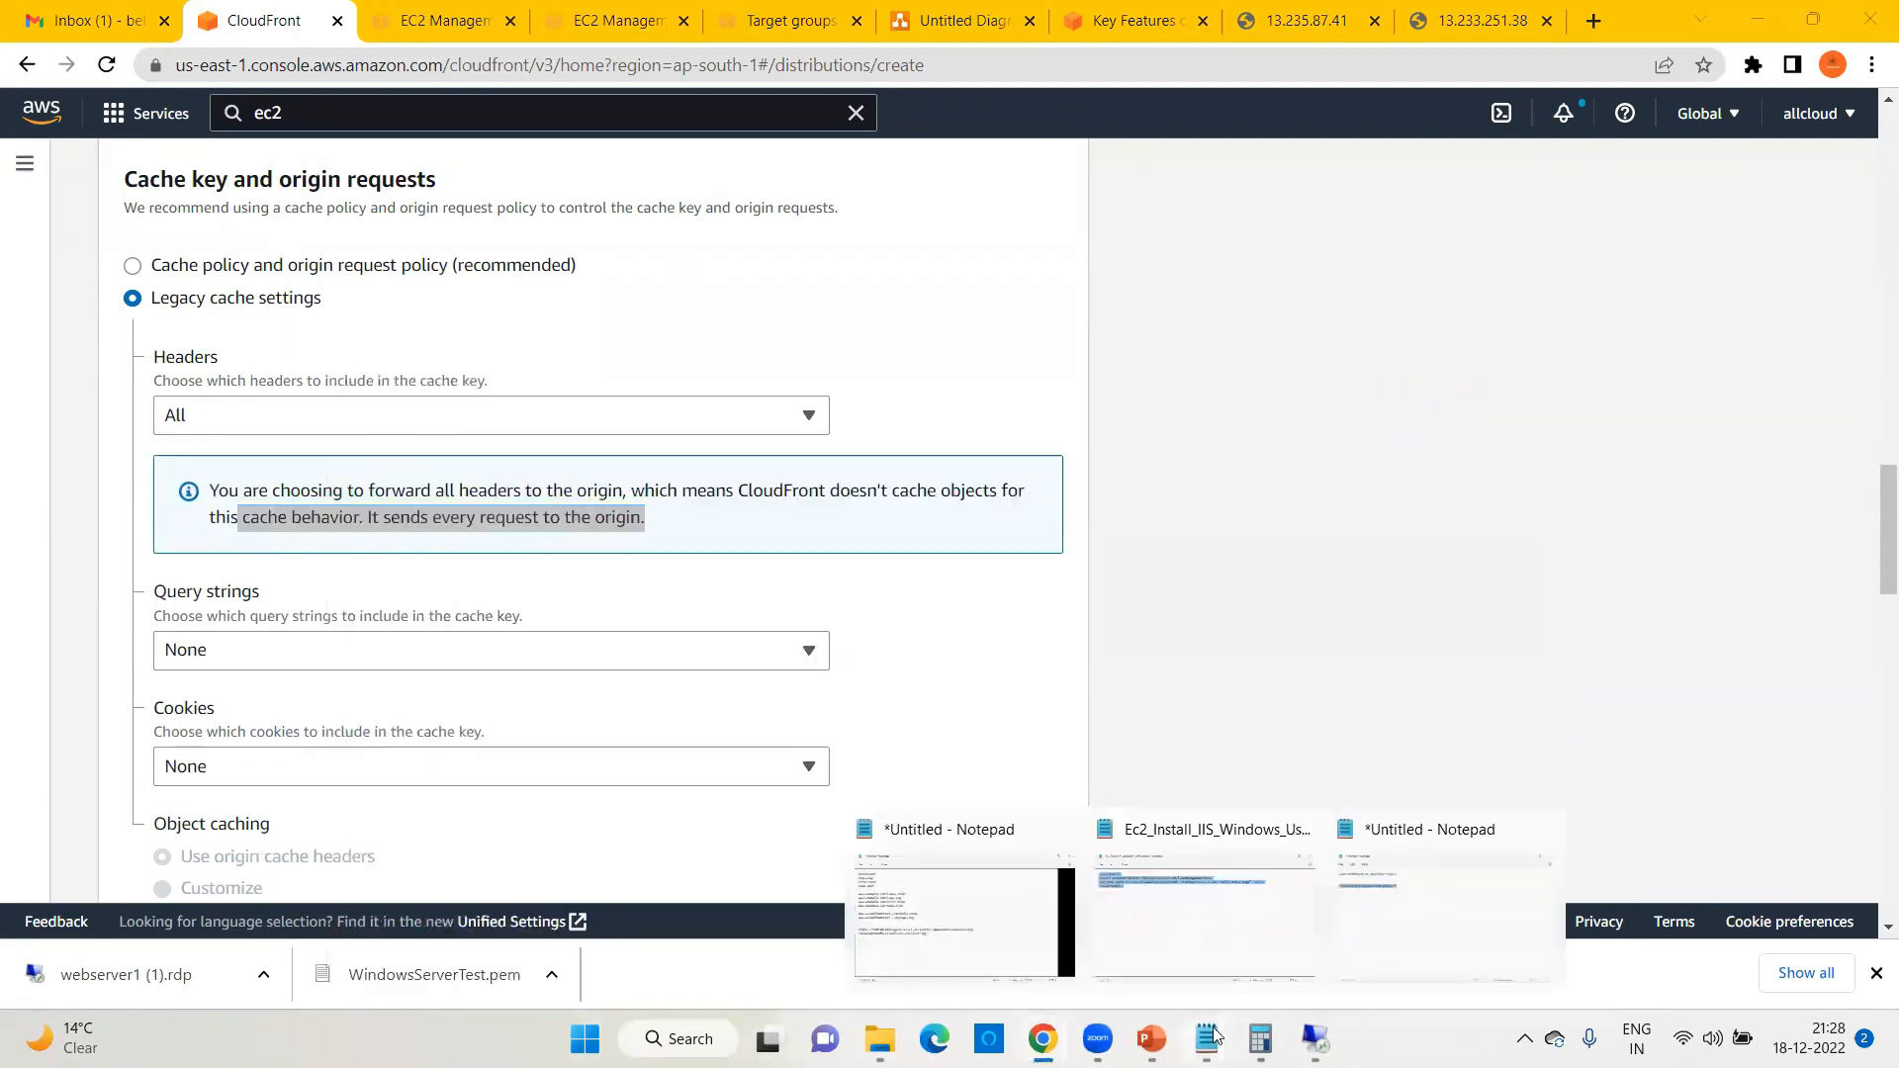
{"action": "left_click", "coordinate": [992, 908]}
{"action": "mouse_move", "coordinate": [1151, 1039]}
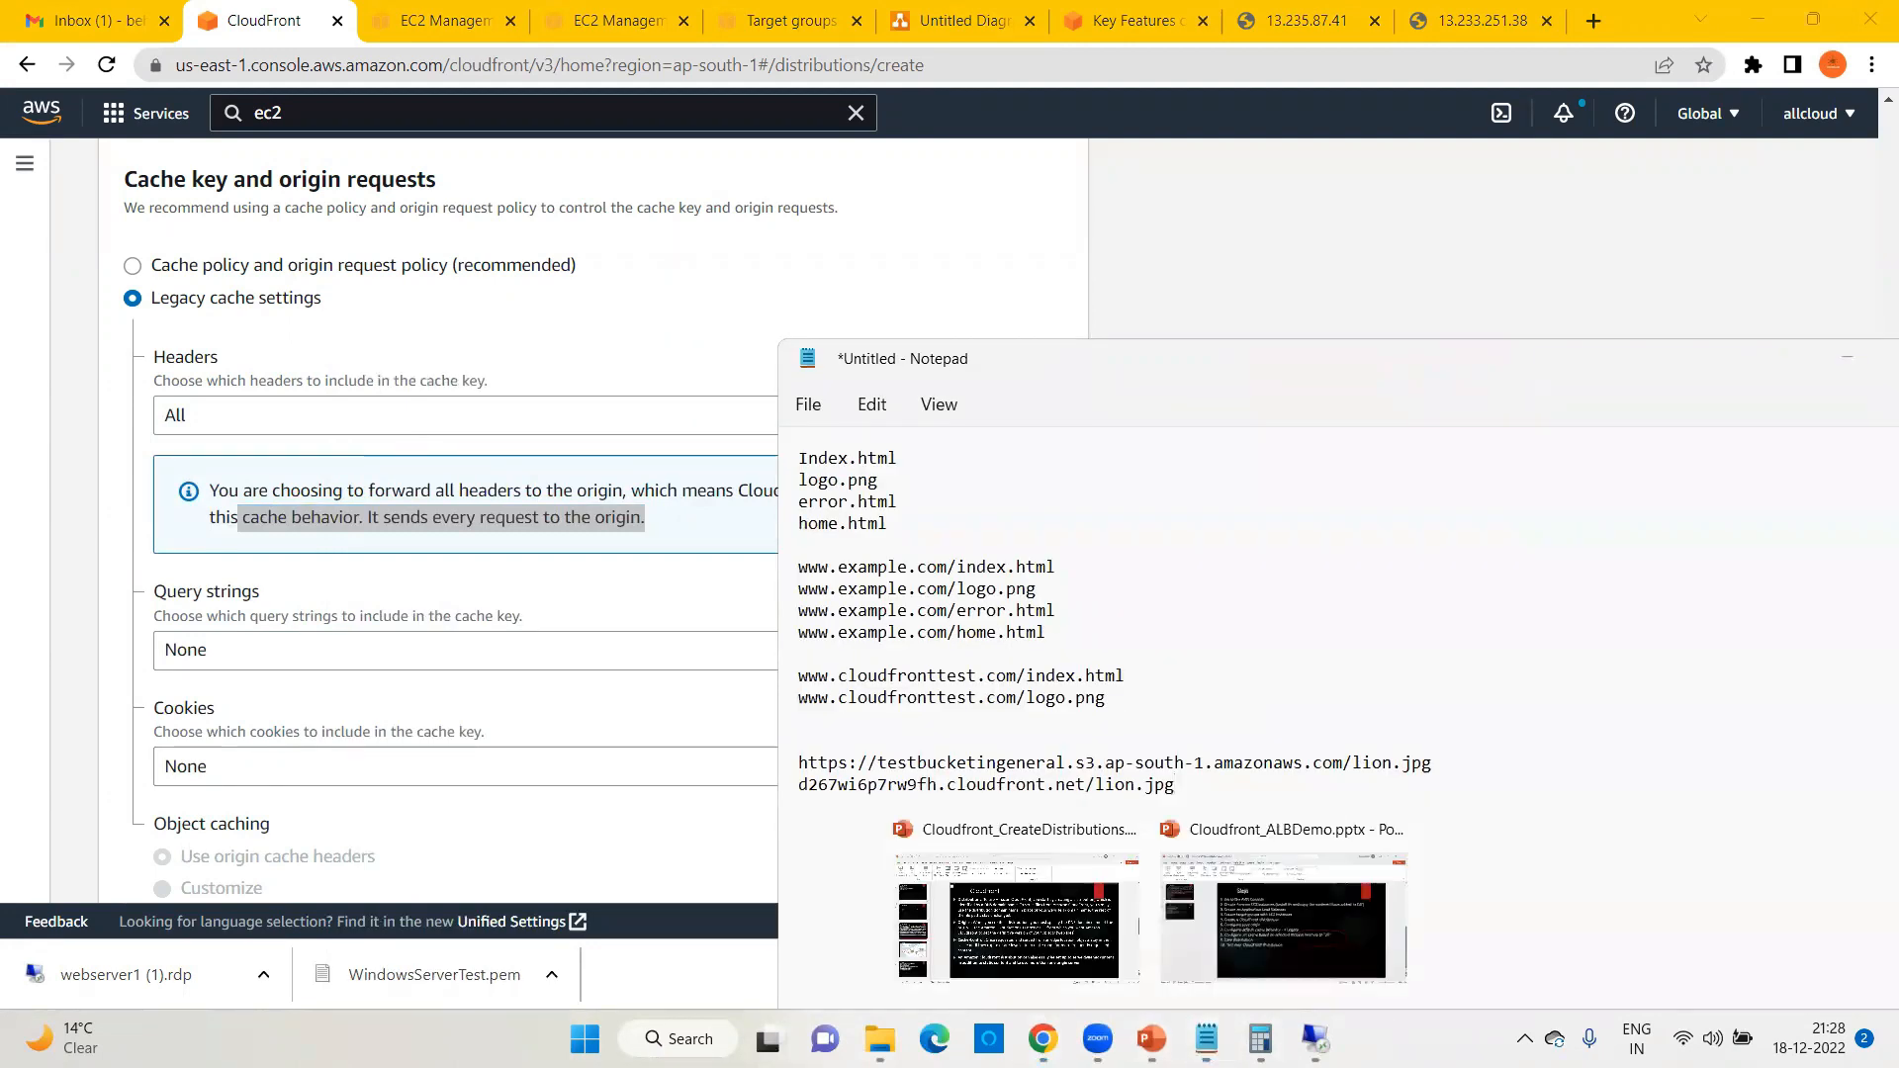
{"action": "left_click", "coordinate": [1276, 919]}
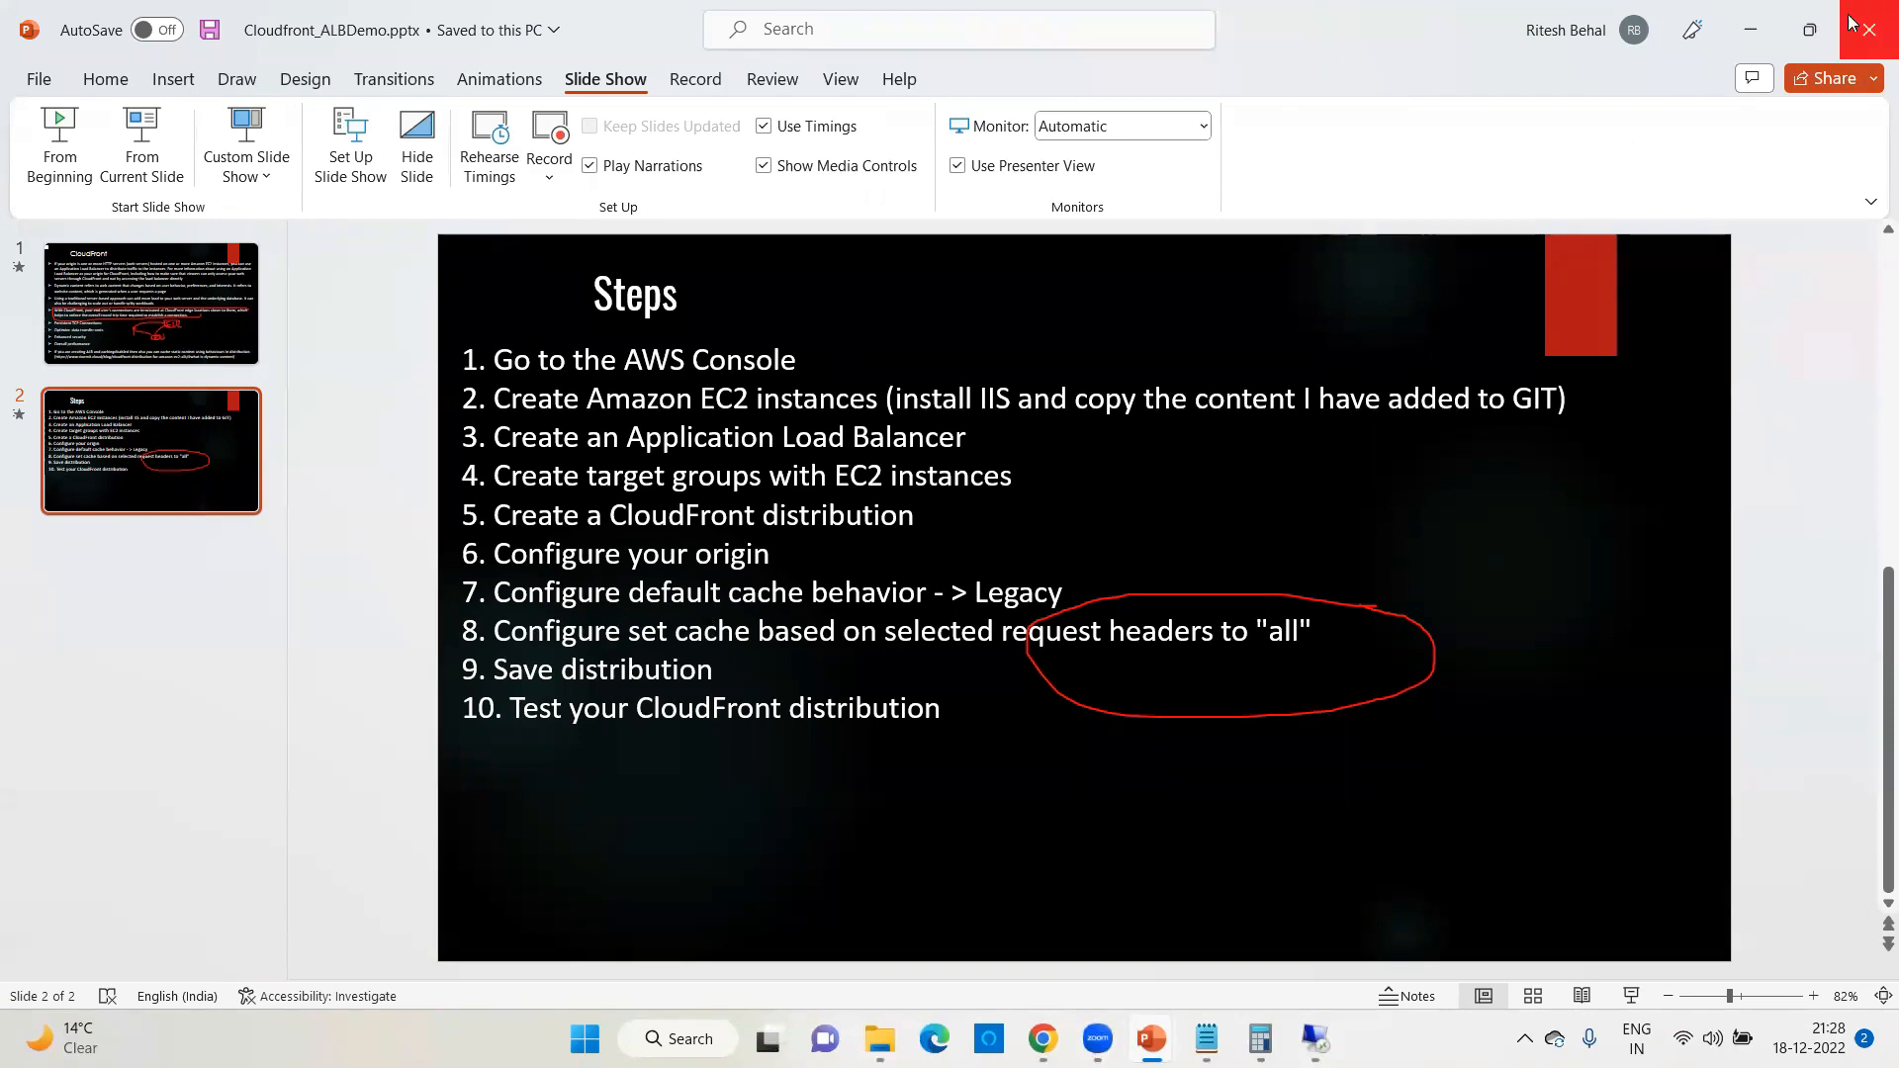
{"action": "left_click", "coordinate": [1750, 29]}
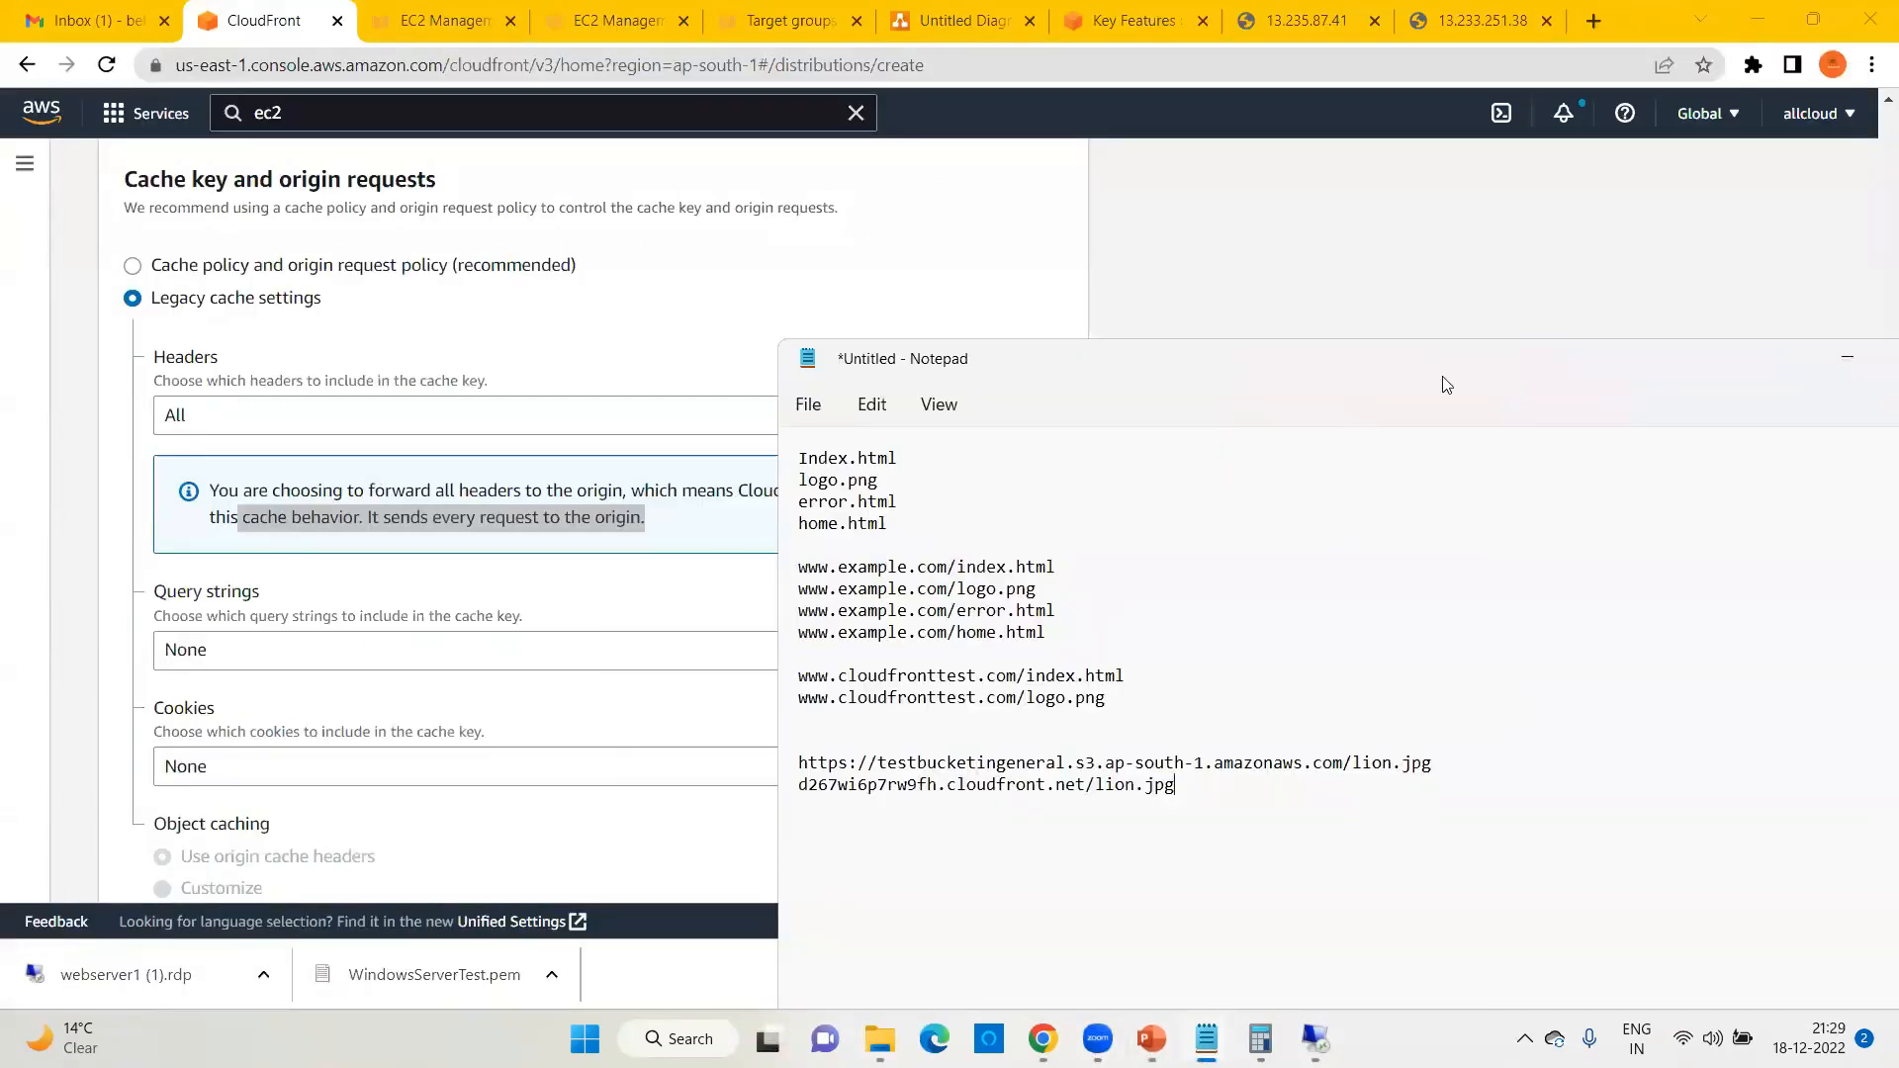
{"action": "left_click", "coordinate": [1560, 306]}
Step: Keep the remaining cache, function association, price class and logging defaults, and create the distribution
{"action": "scroll", "coordinate": [721, 529], "scroll_direction": "down", "scroll_amount": 1}
{"action": "scroll", "coordinate": [721, 528], "scroll_direction": "down", "scroll_amount": 1}
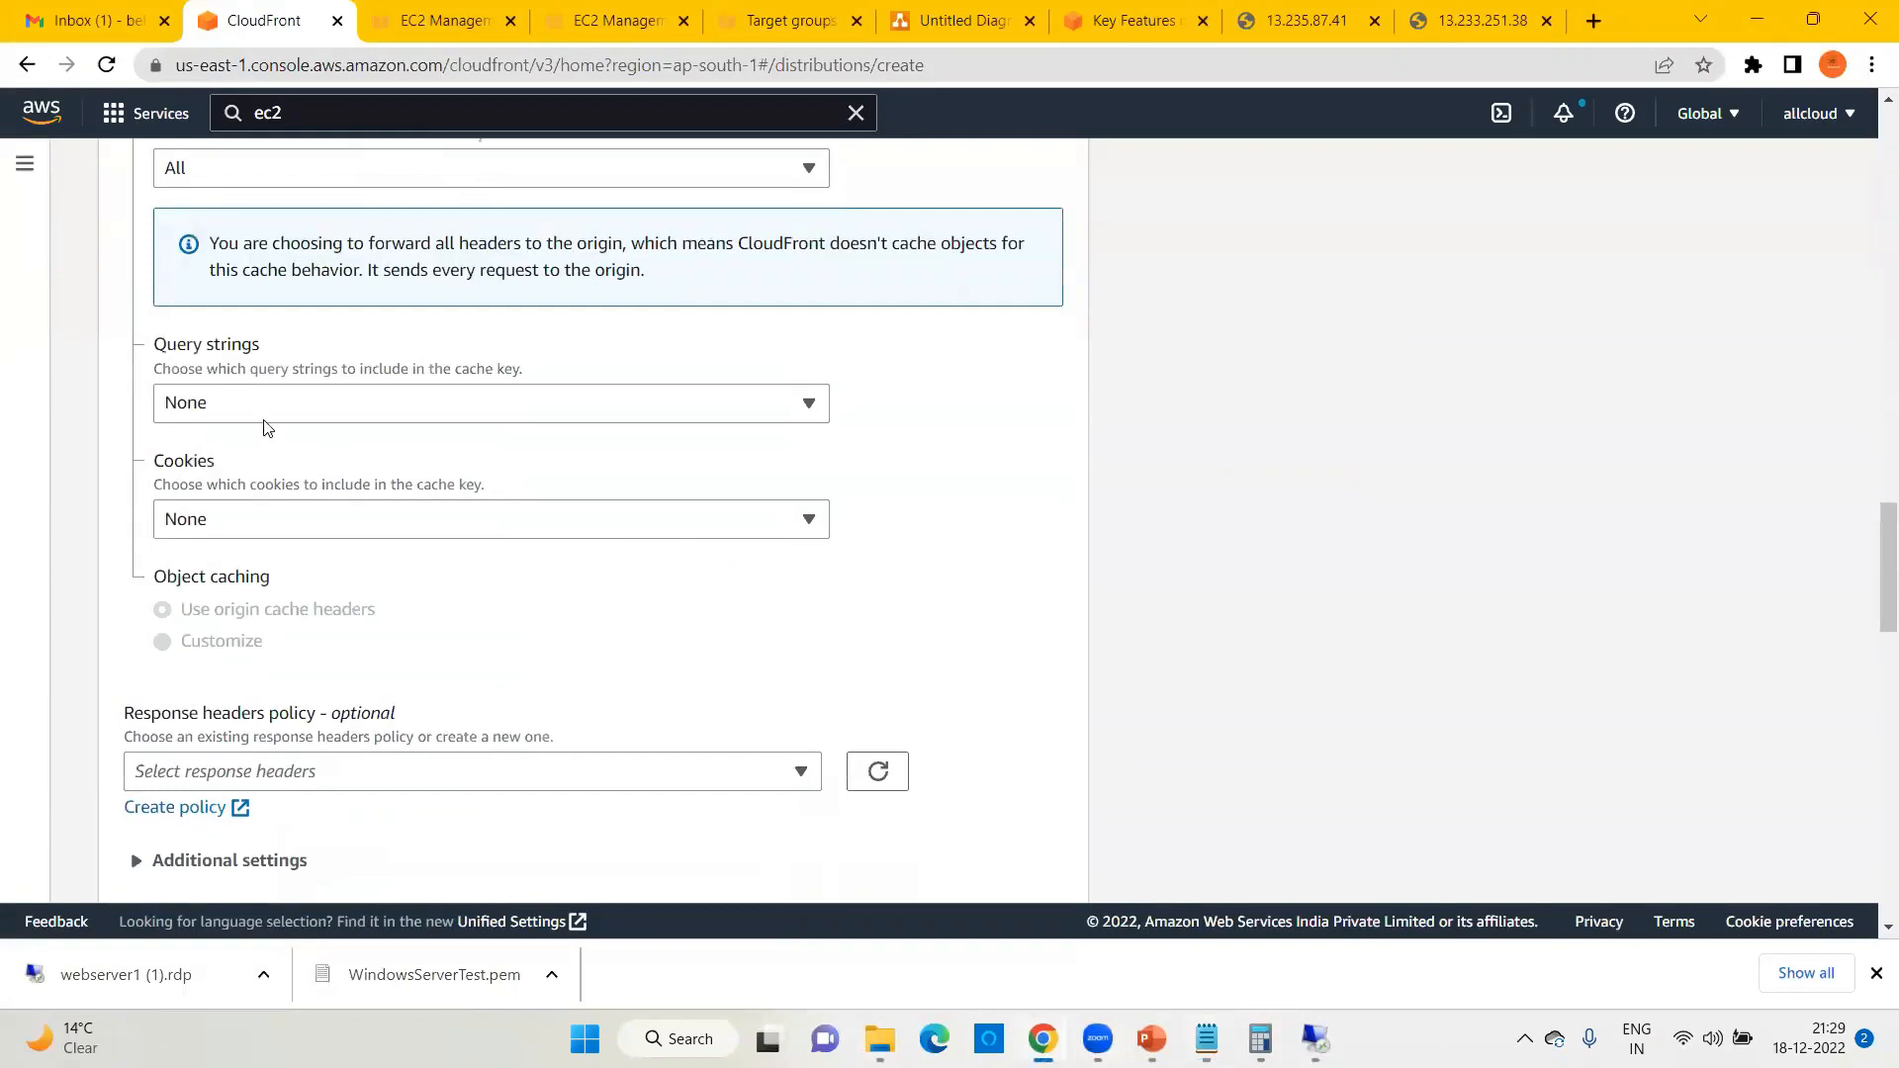
{"action": "scroll", "coordinate": [442, 445], "scroll_direction": "down", "scroll_amount": 2}
{"action": "scroll", "coordinate": [439, 455], "scroll_direction": "down", "scroll_amount": 2}
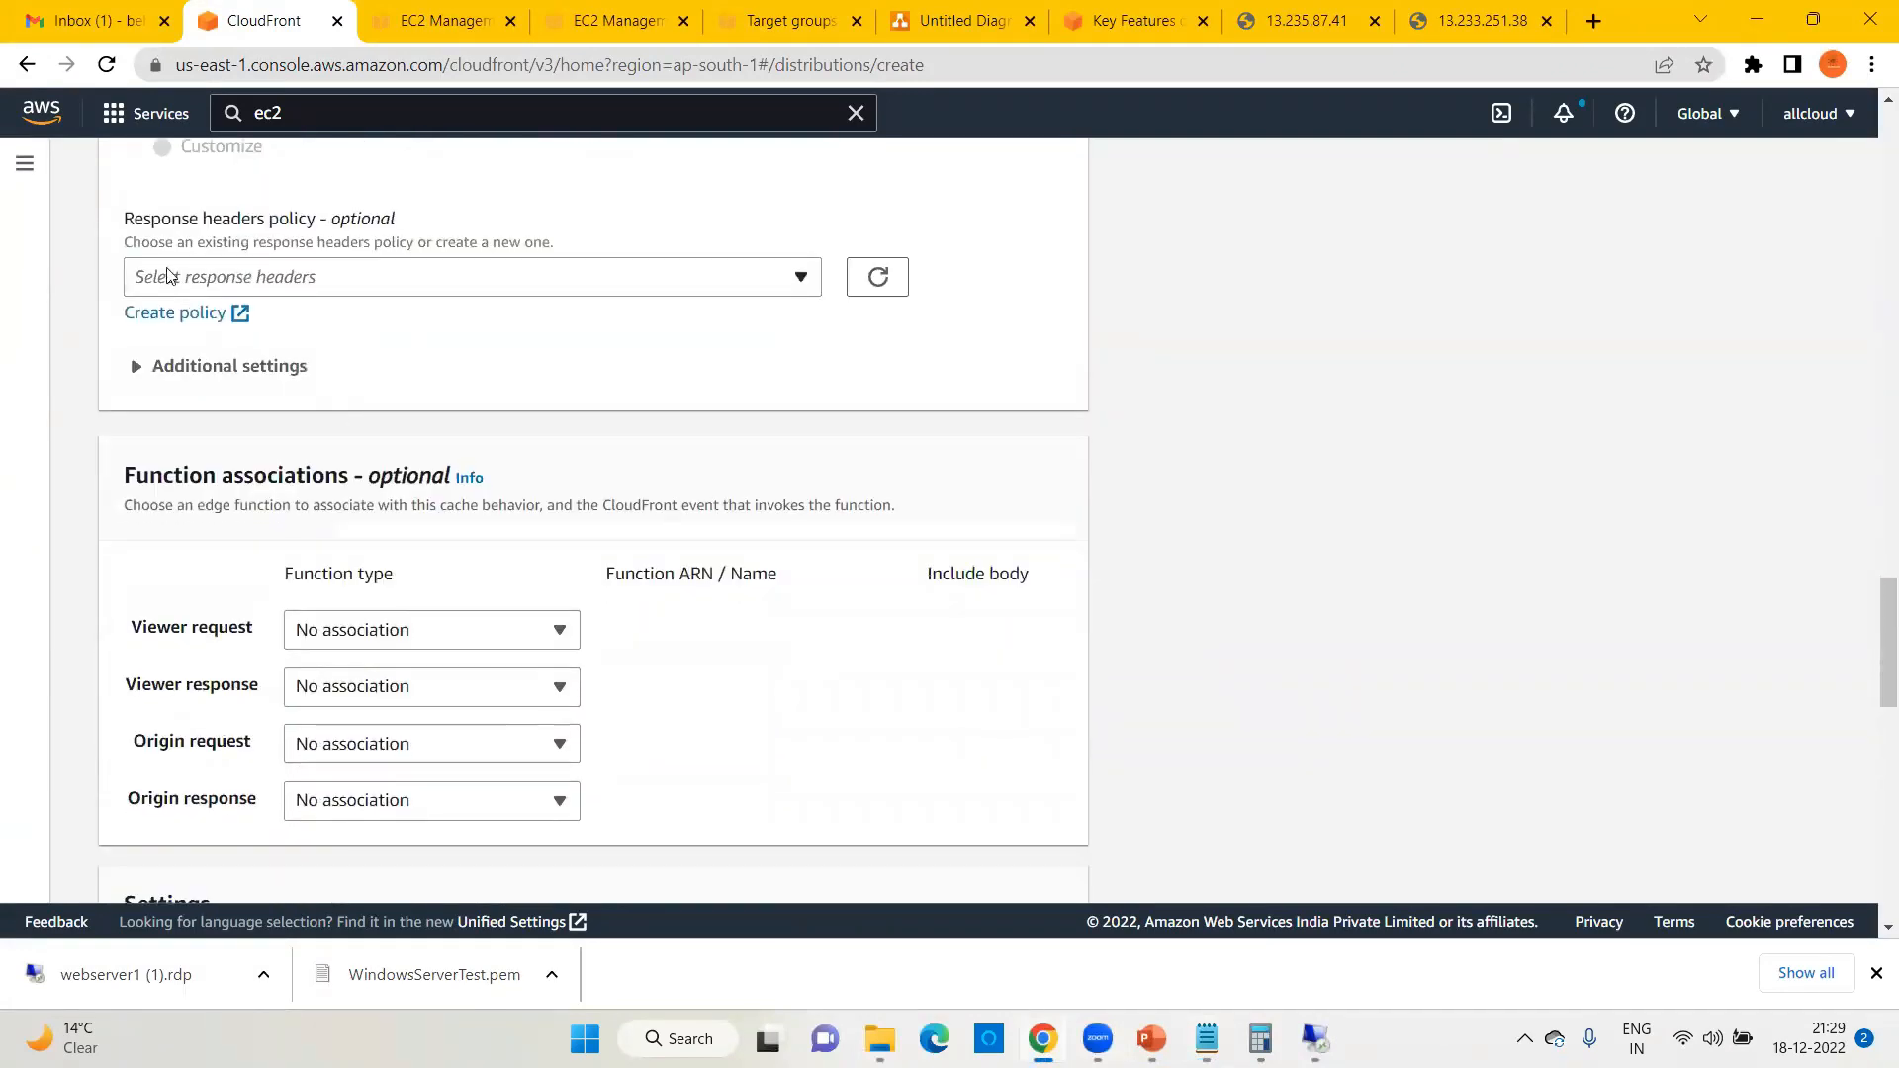
{"action": "scroll", "coordinate": [614, 376], "scroll_direction": "down", "scroll_amount": 1}
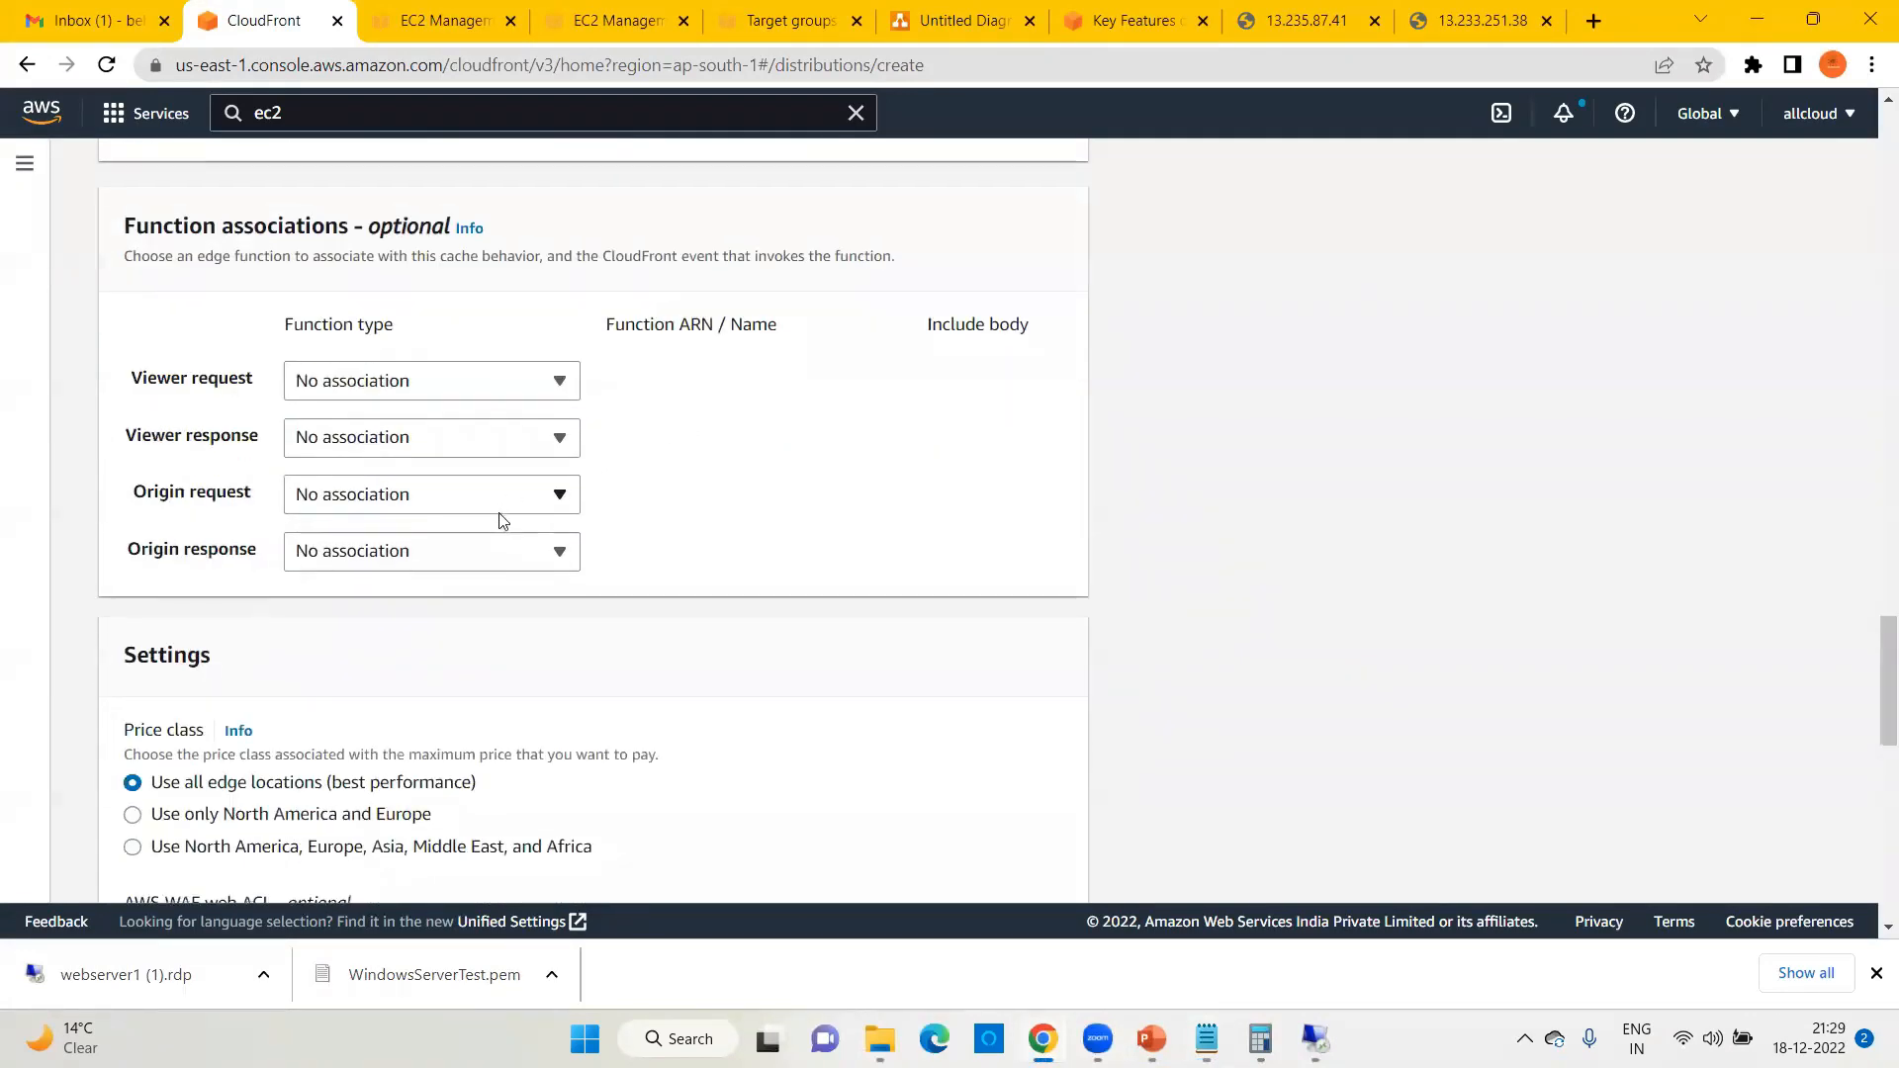
{"action": "scroll", "coordinate": [496, 522], "scroll_direction": "down", "scroll_amount": 4}
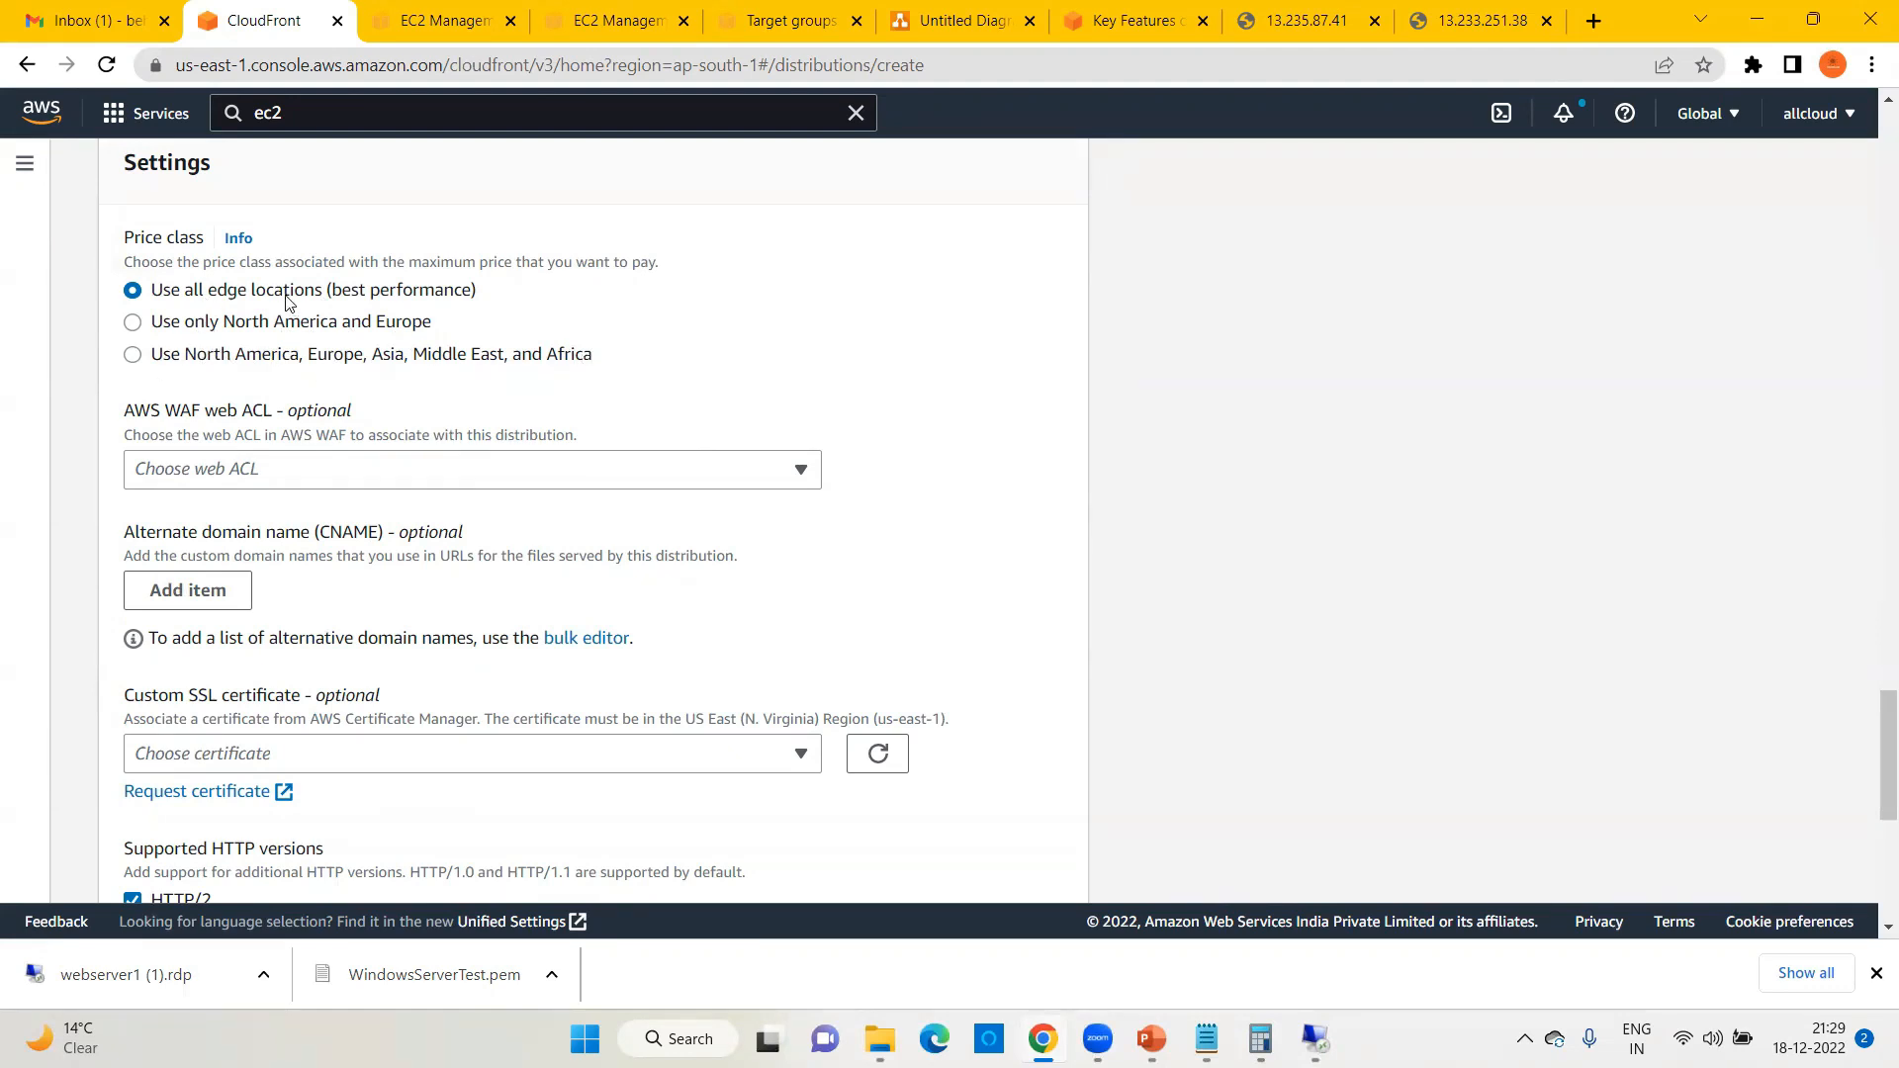
{"action": "scroll", "coordinate": [592, 408], "scroll_direction": "down", "scroll_amount": 6}
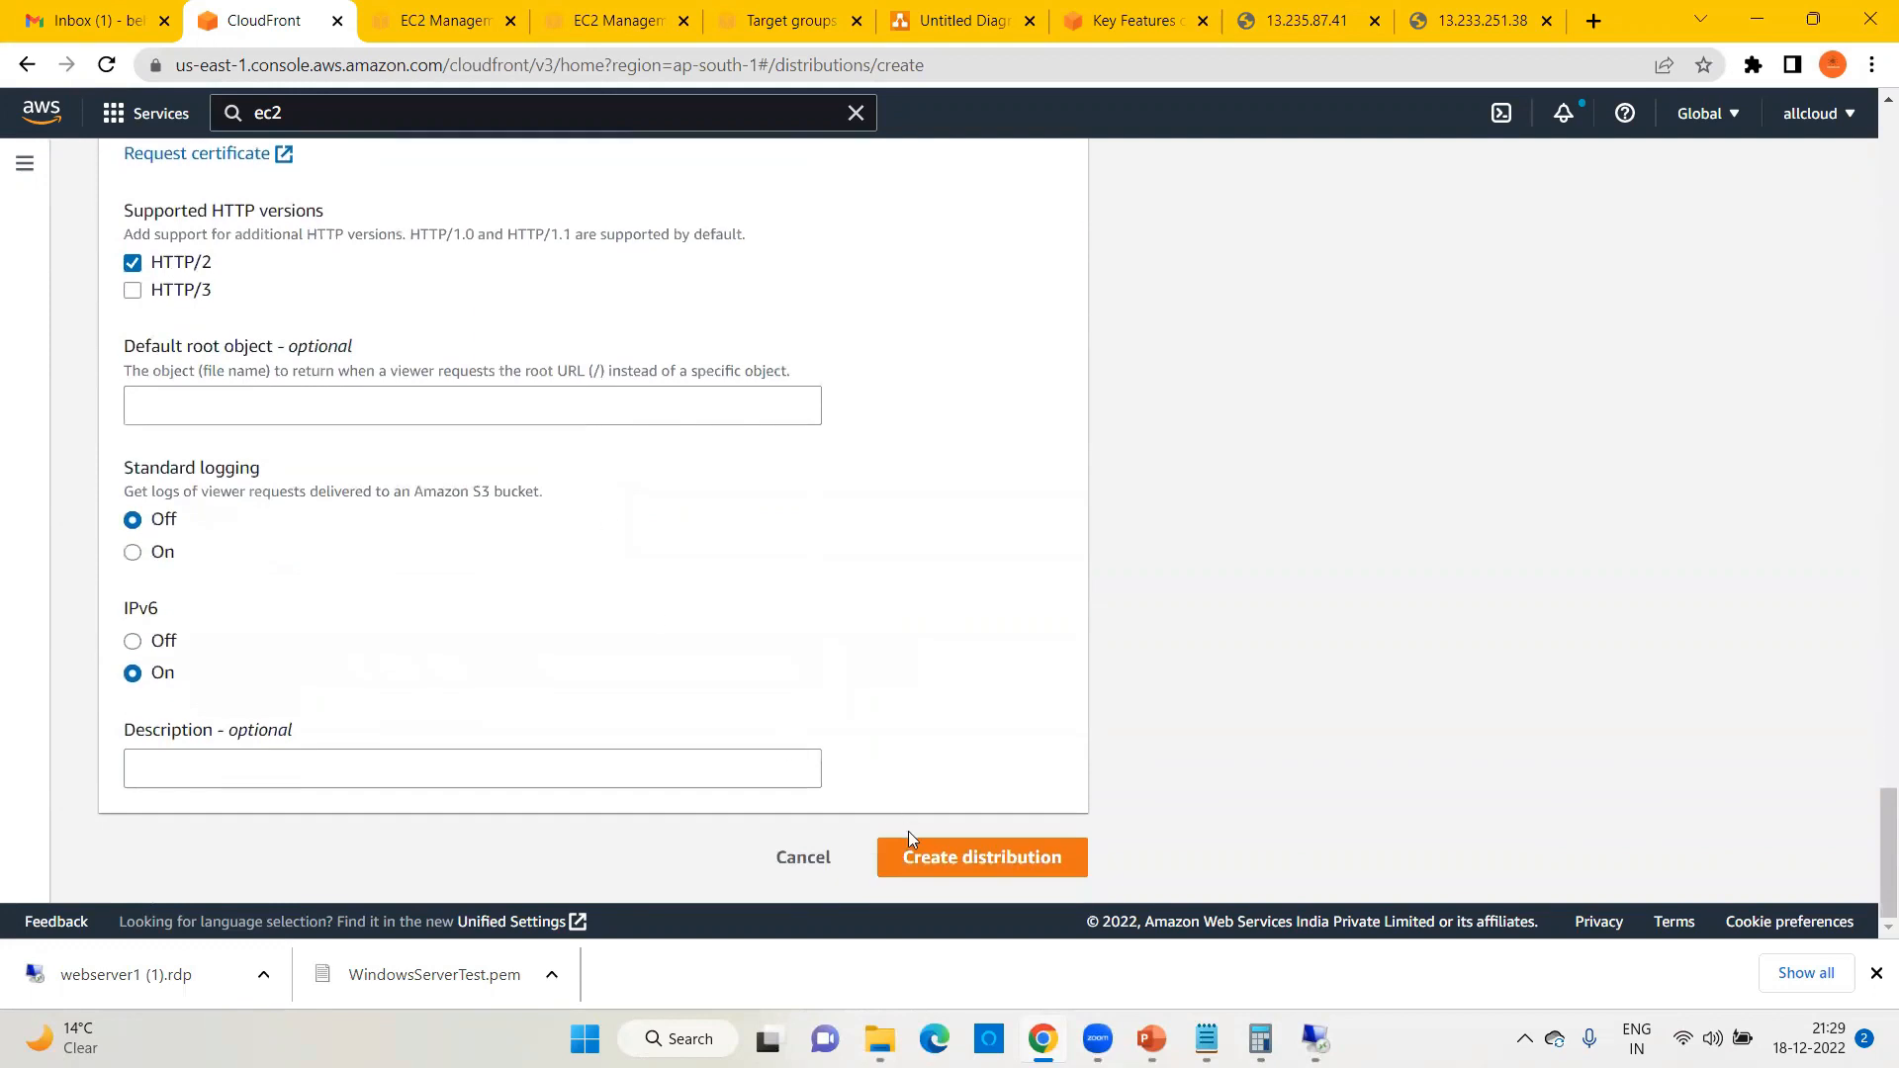
{"action": "left_click", "coordinate": [991, 856]}
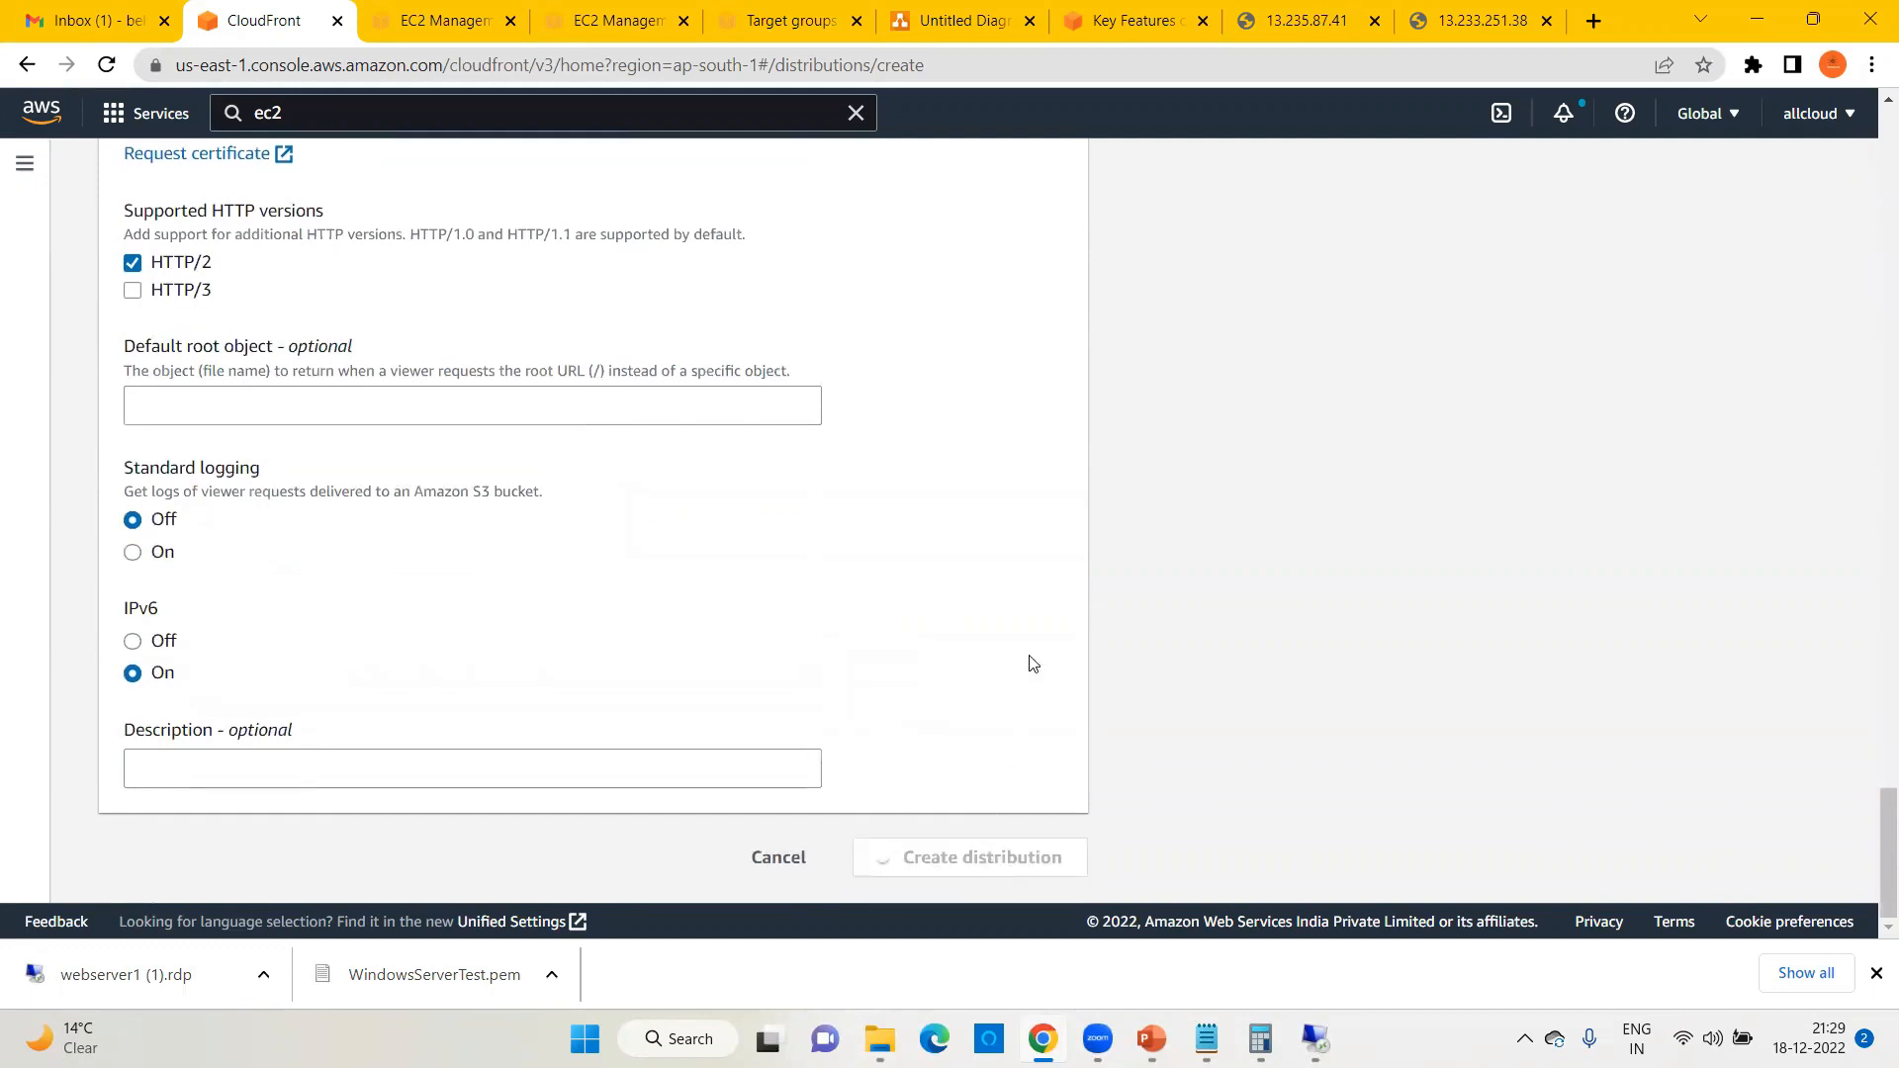
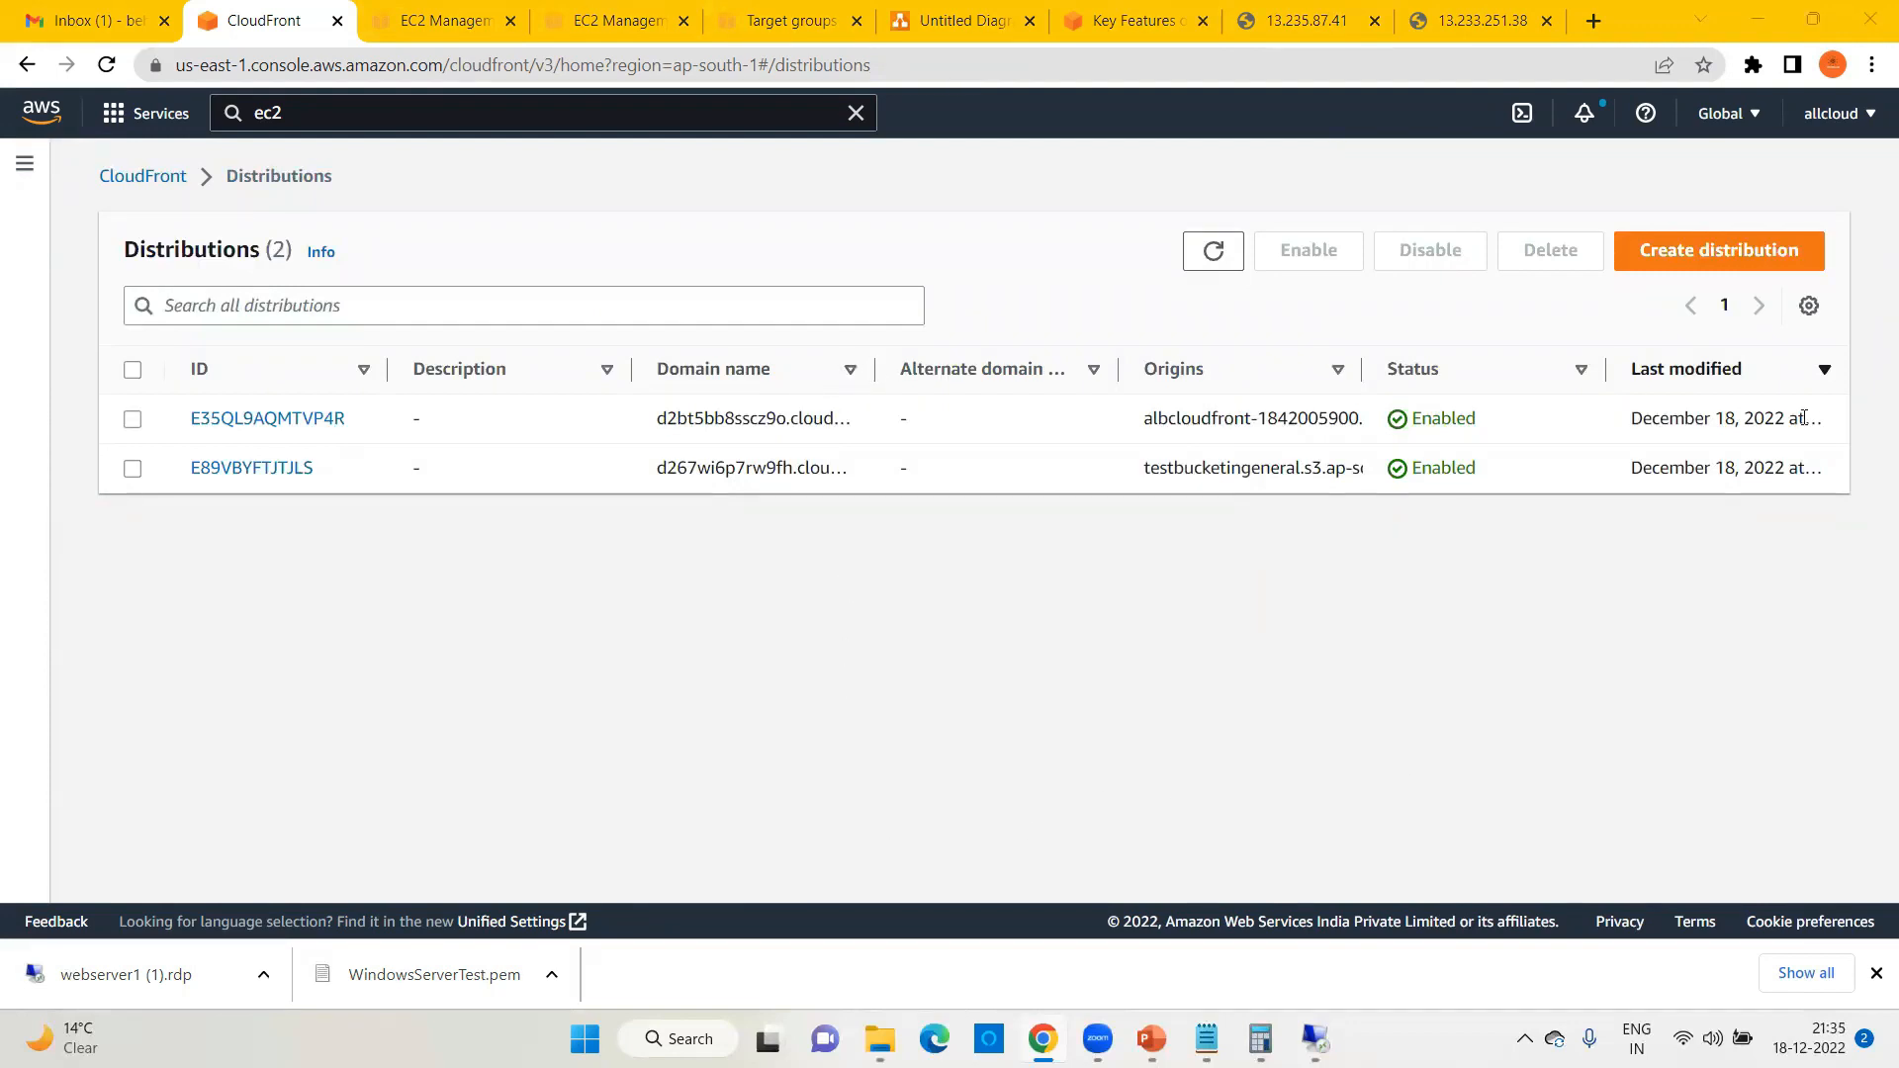
Step: Open the distribution with the albcloudfront origin and load its domain name, d2bt5bb8sscz9o.cloudfront.net, in a new browser tab
{"action": "mouse_move", "coordinate": [883, 371]}
{"action": "left_mouse_down"}
{"action": "mouse_move", "coordinate": [1035, 373]}
{"action": "mouse_move", "coordinate": [913, 384]}
{"action": "left_mouse_up"}
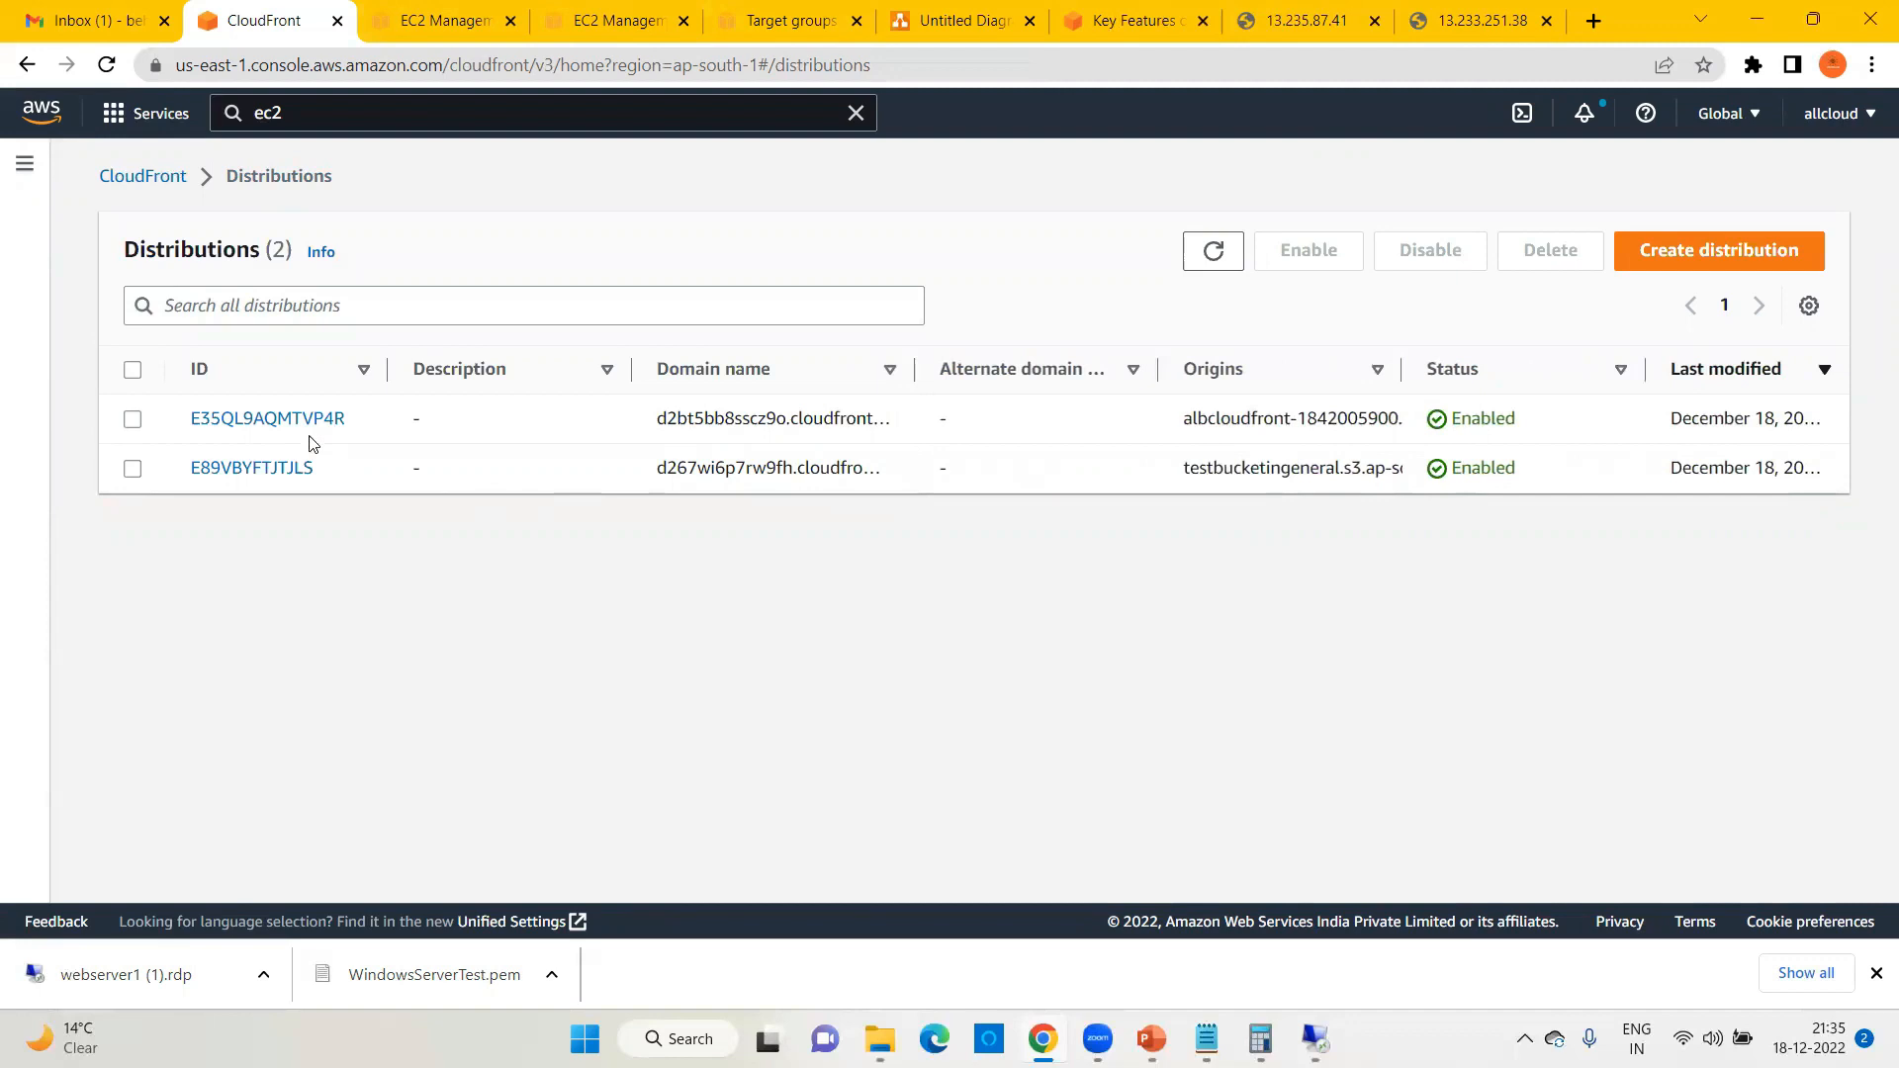
{"action": "left_click", "coordinate": [253, 422]}
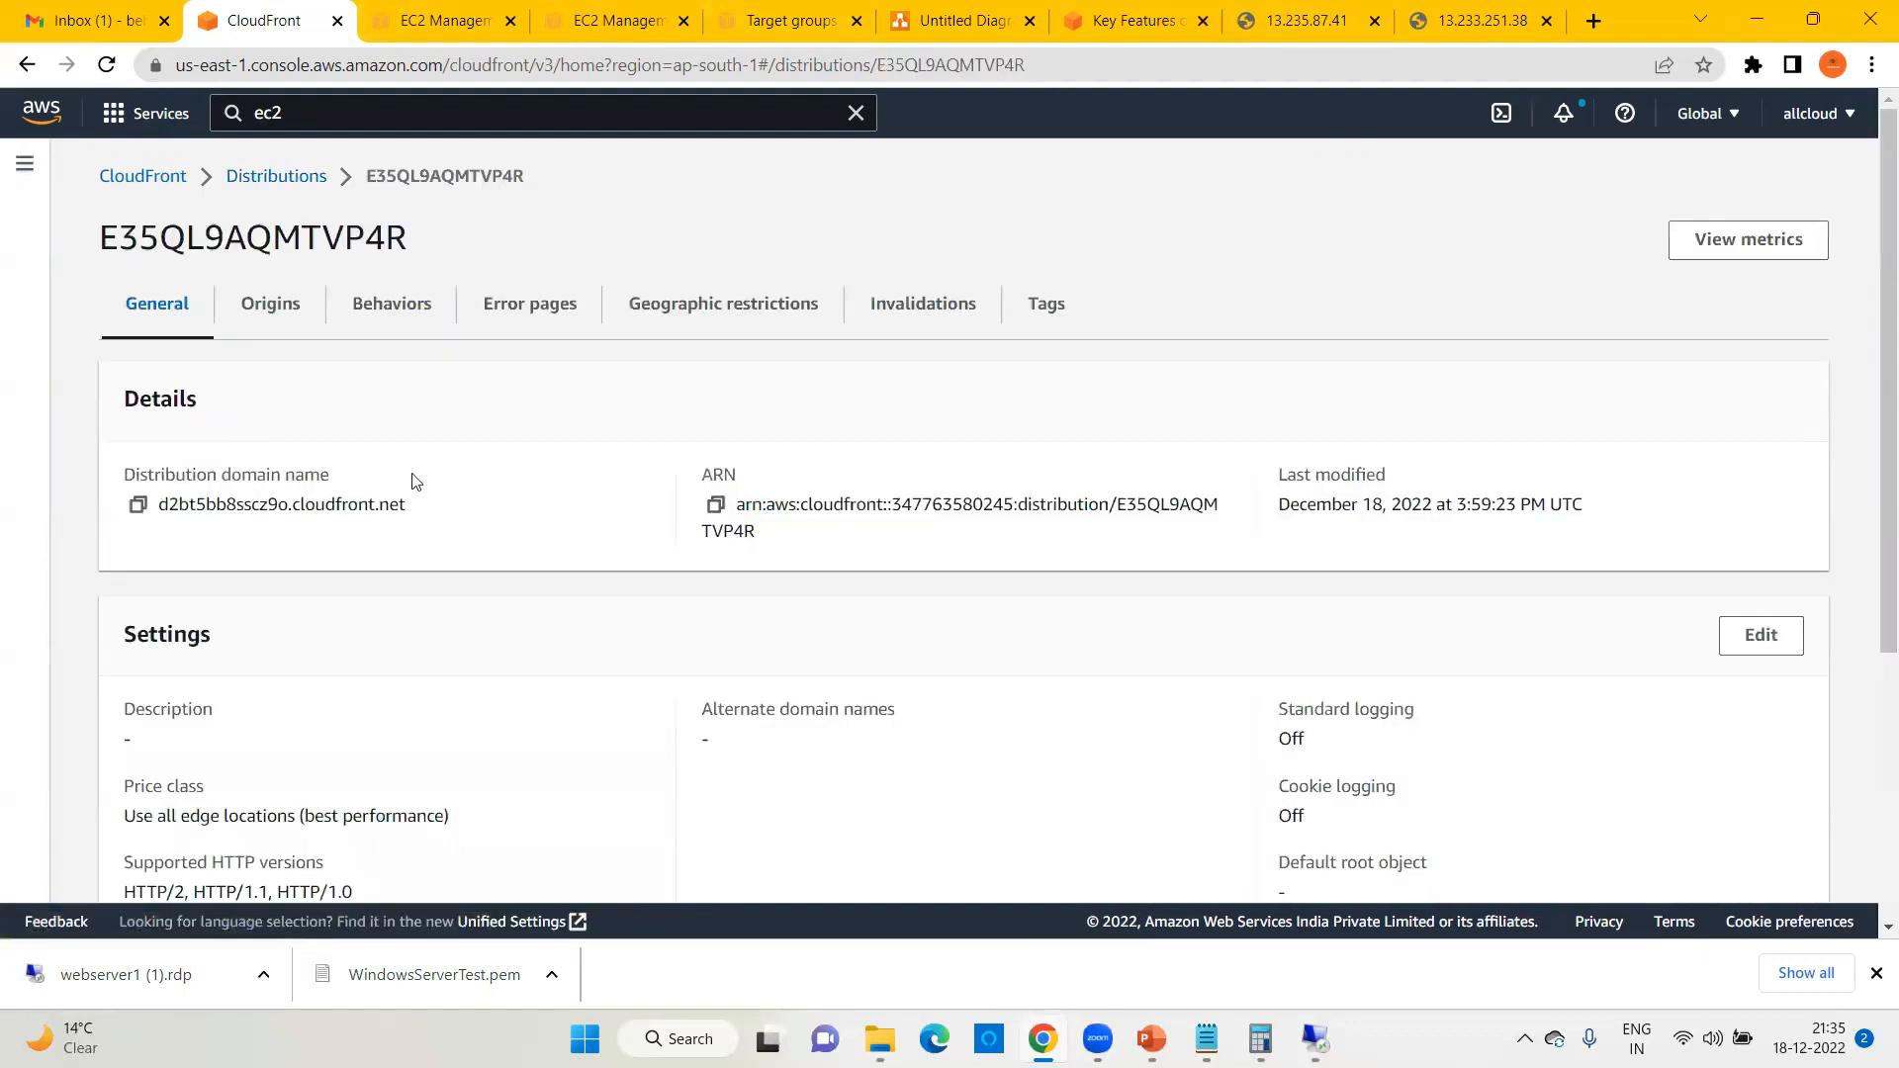
{"action": "scroll", "coordinate": [780, 618], "scroll_direction": "down", "scroll_amount": 1}
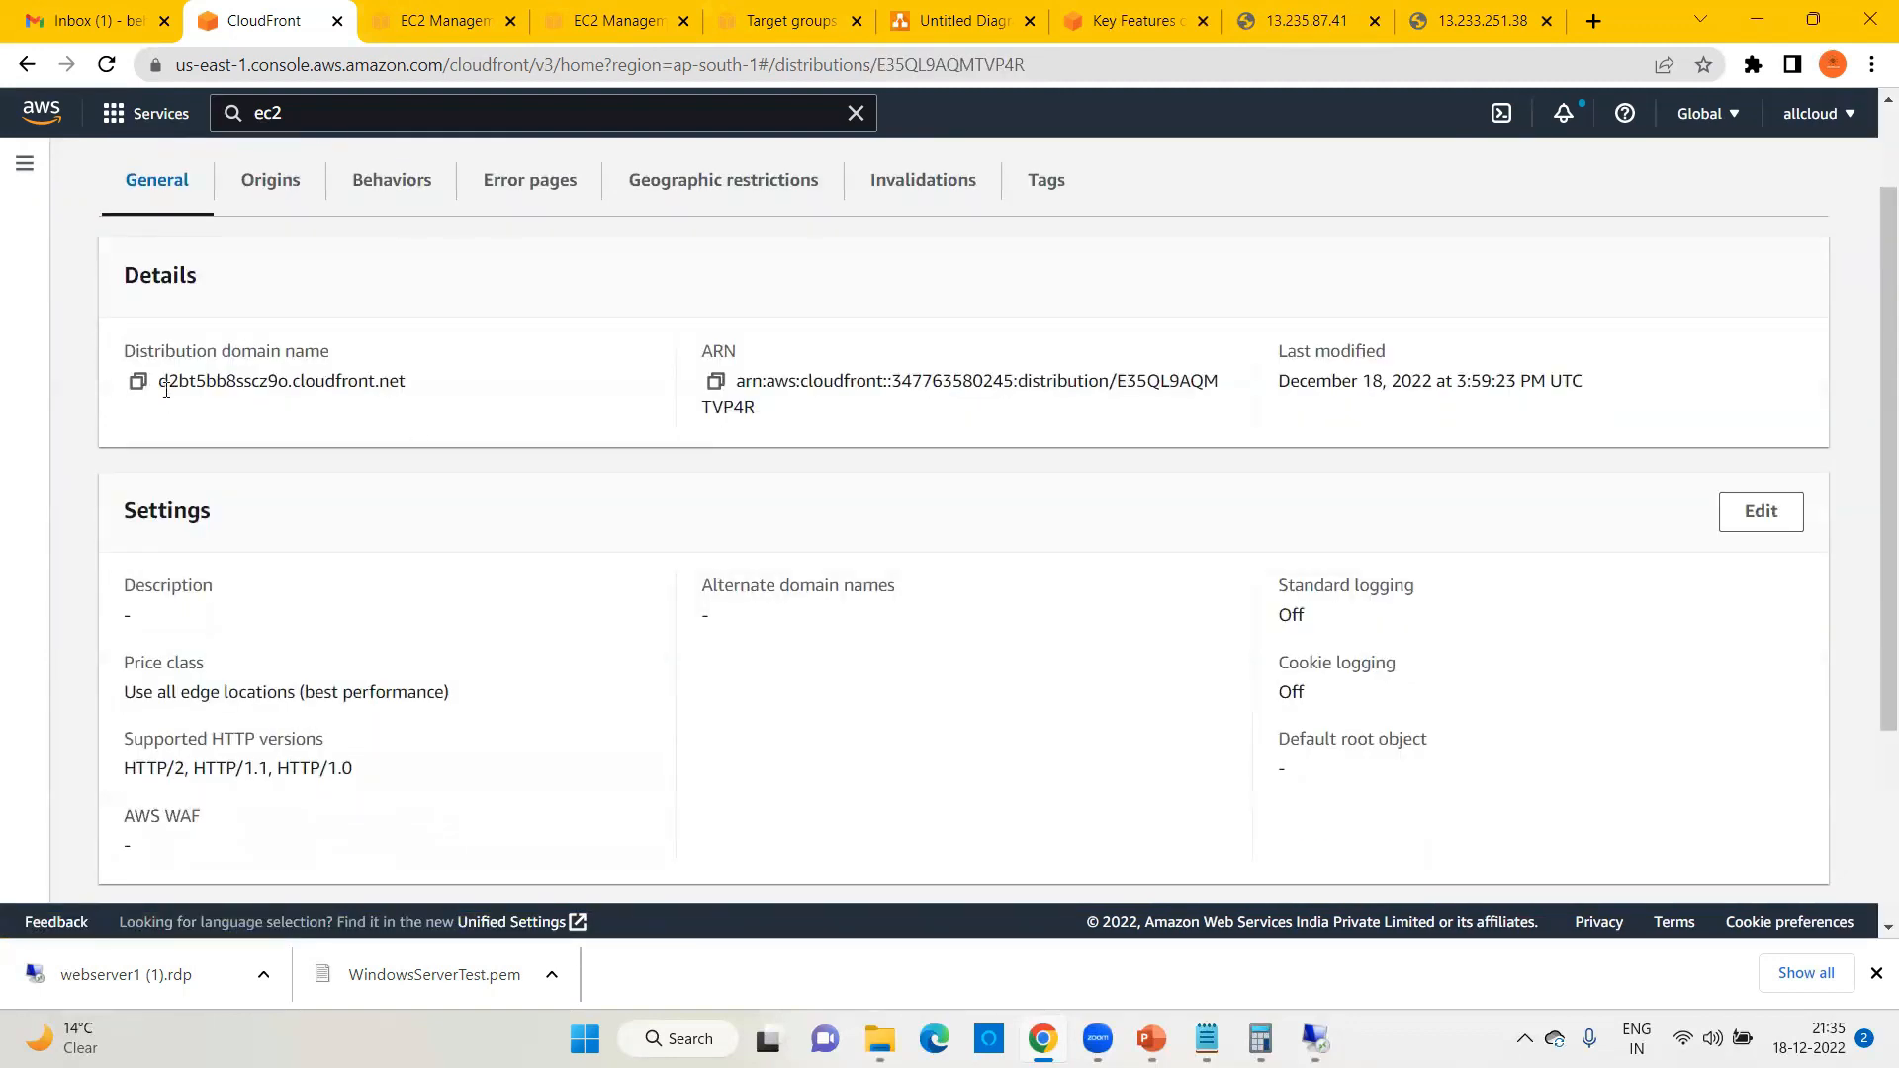
{"action": "left_click_drag", "start_coordinate": [162, 381], "coordinate": [421, 386]}
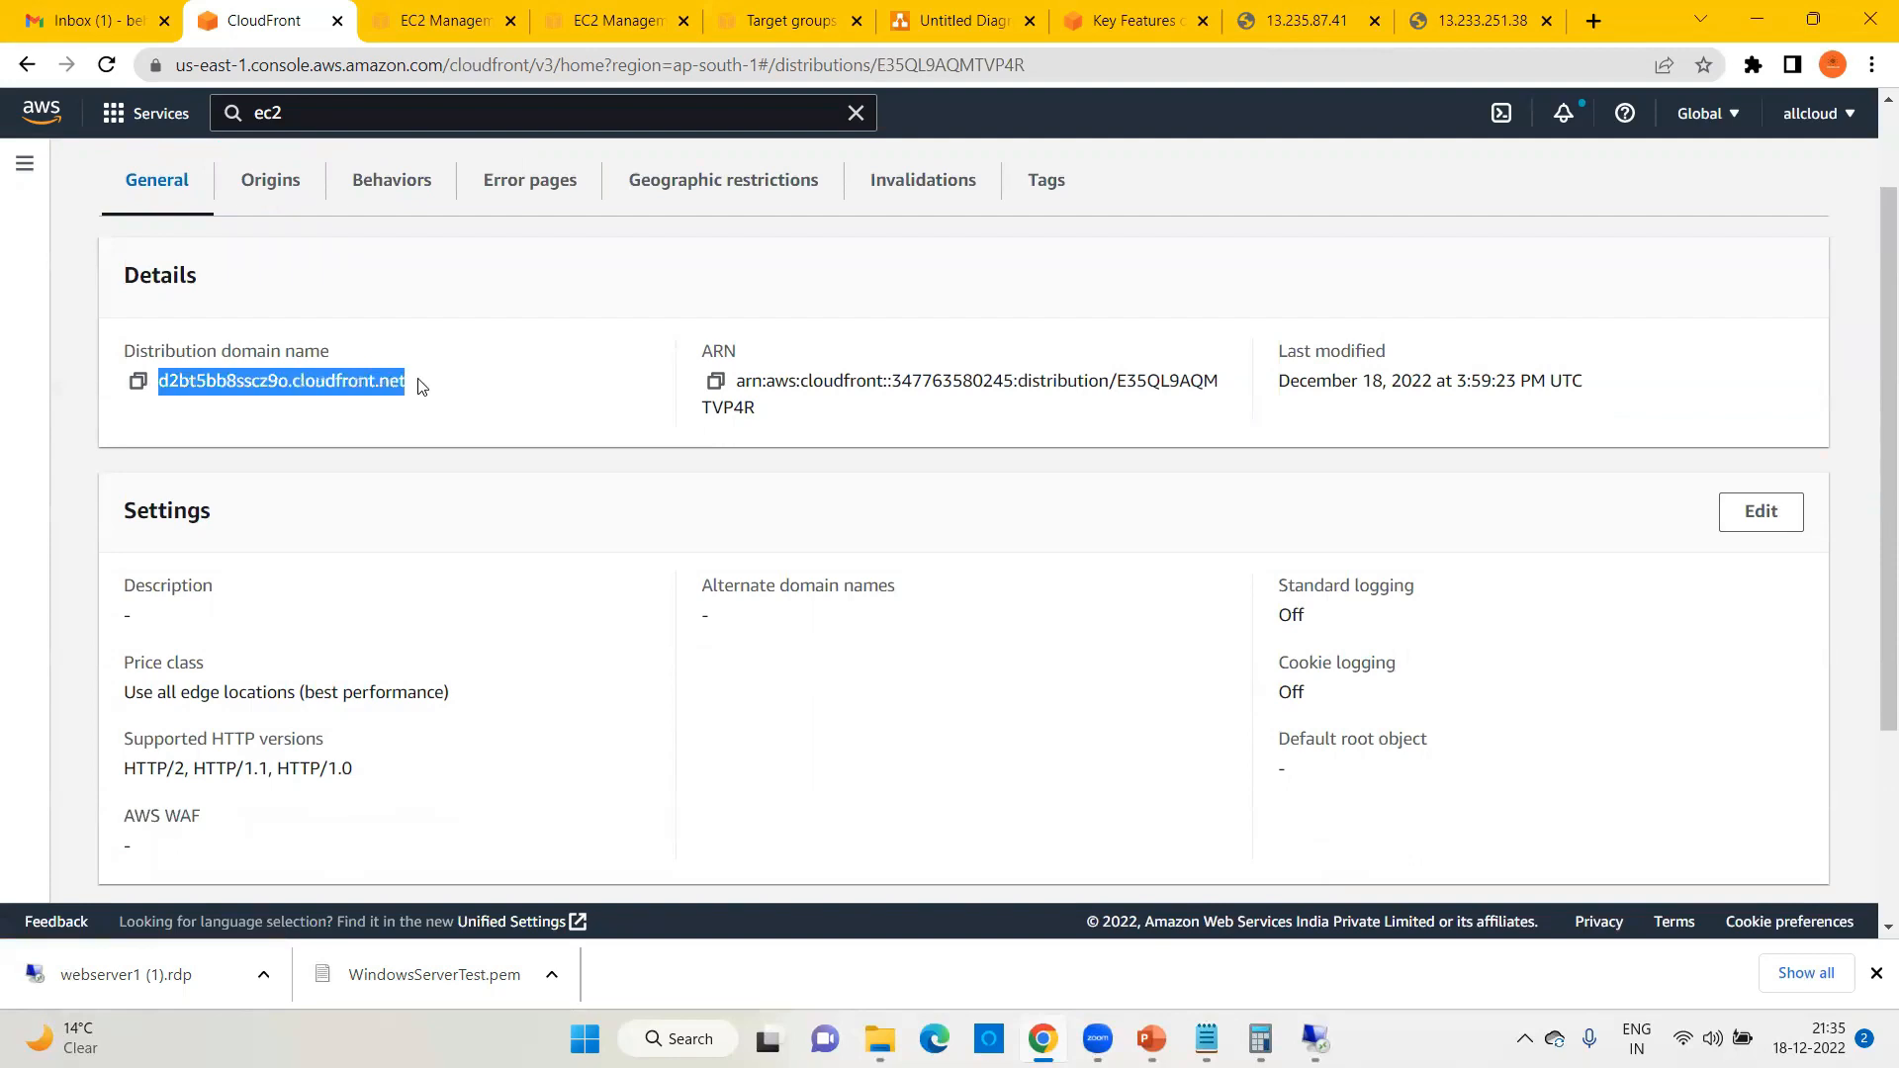
{"action": "key", "text": "ctrl+c"}
{"action": "key", "text": "ctrl+t"}
{"action": "key", "text": "ctrl+v"}
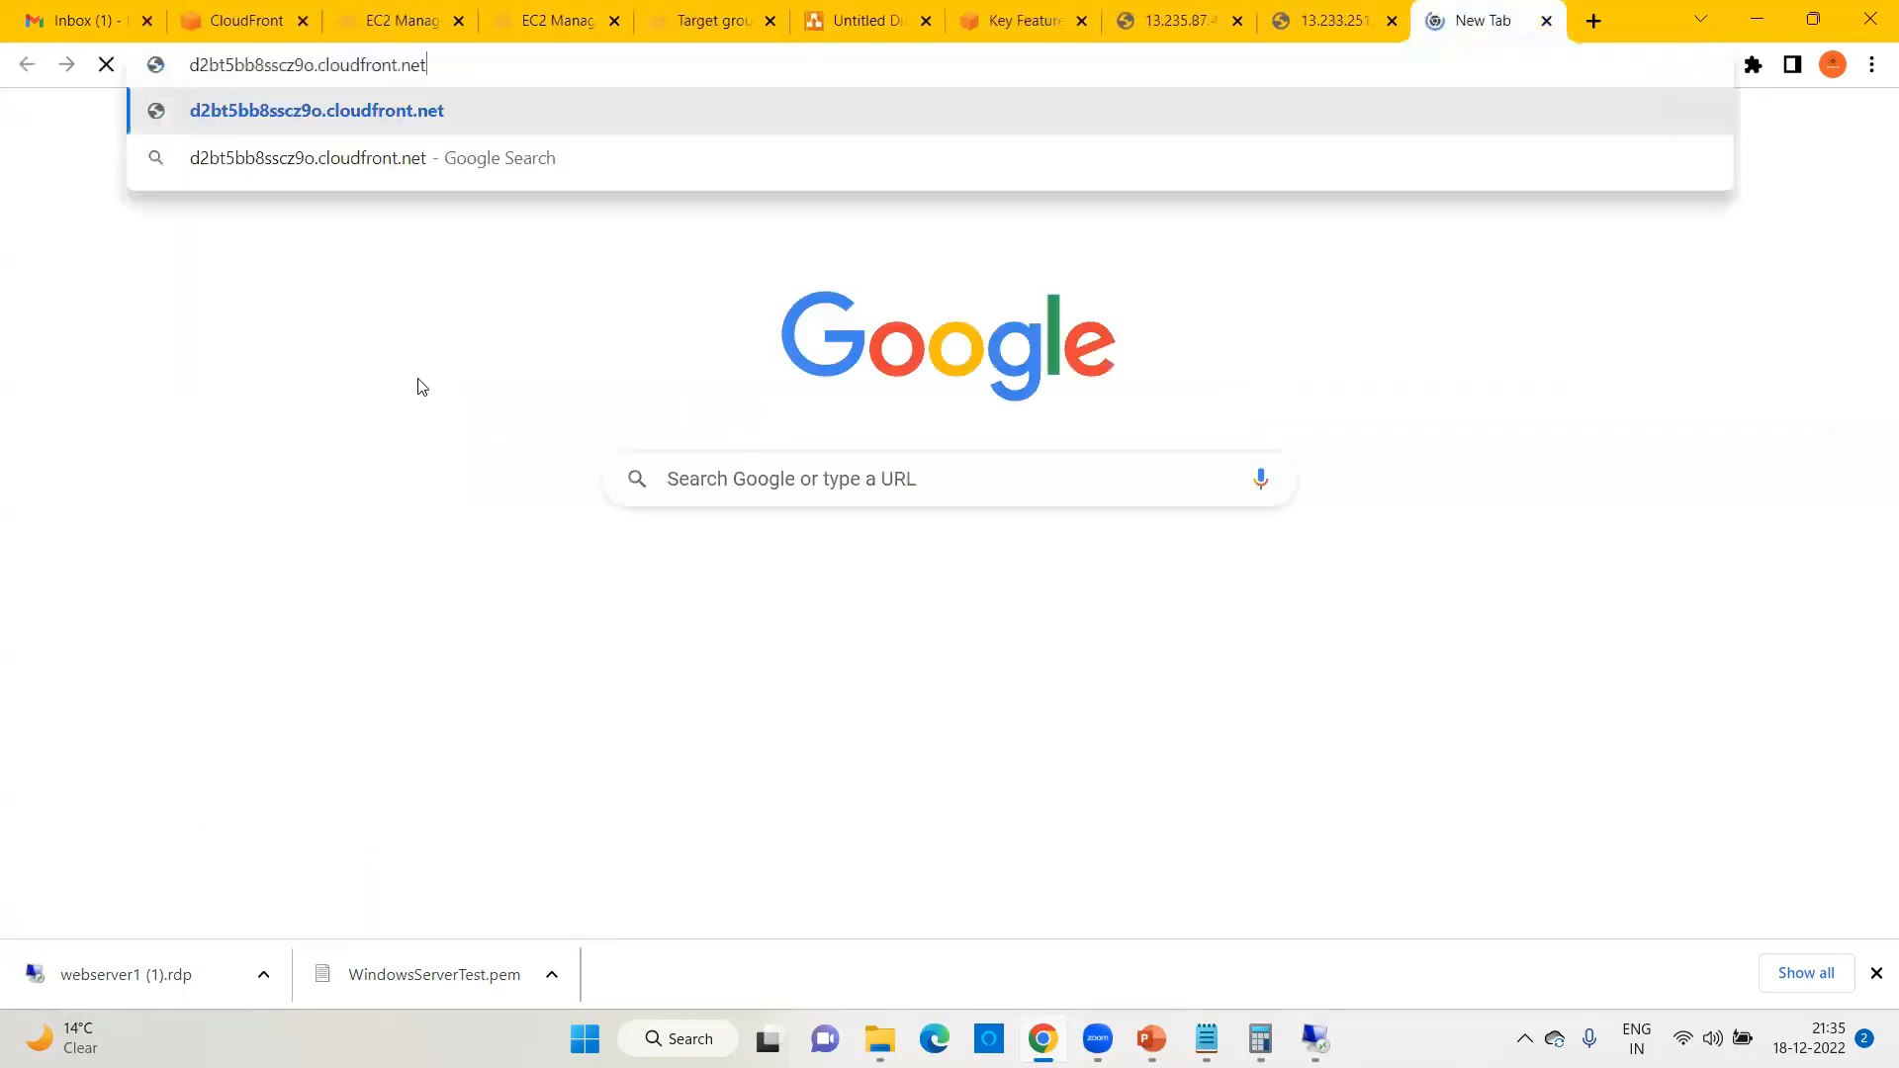
{"action": "key", "text": "Return"}
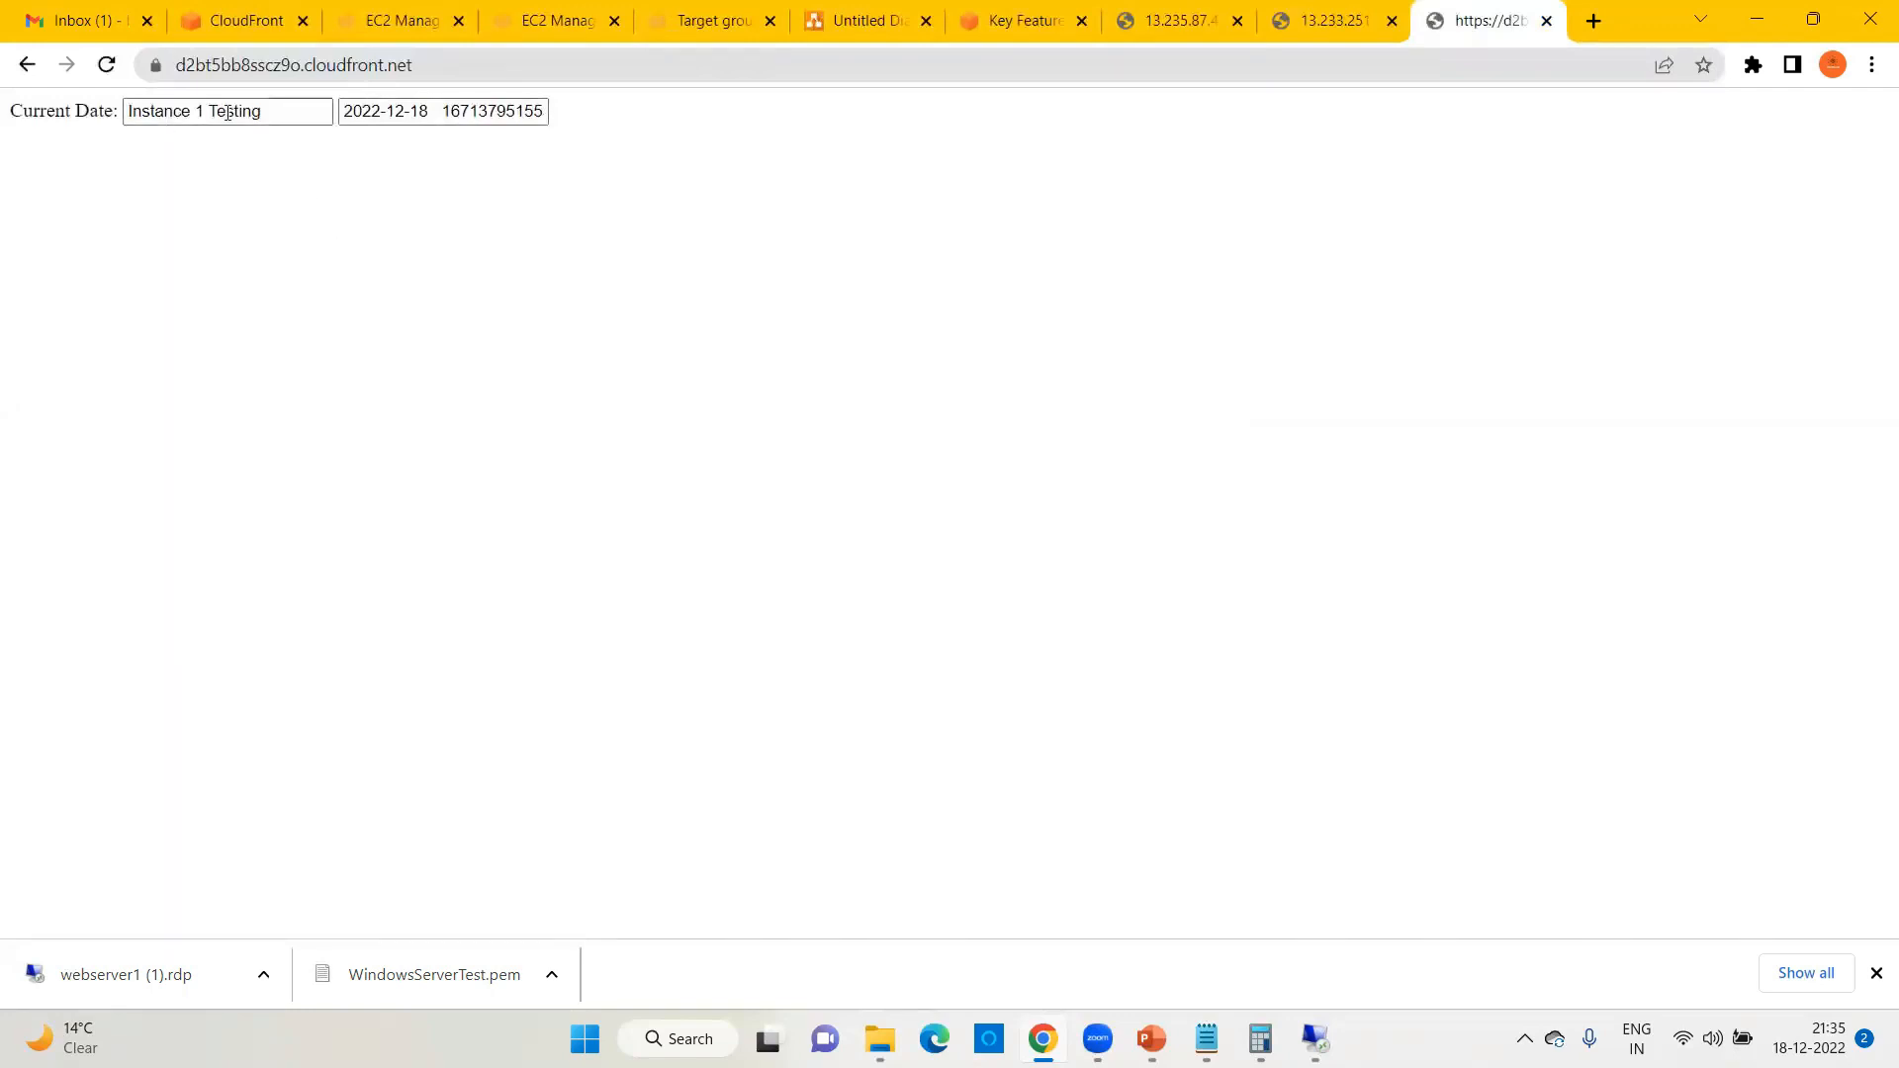
Step: Show the developer tools' network activity for the CloudFront page and reload the page to record its request
{"action": "left_click", "coordinate": [1872, 64]}
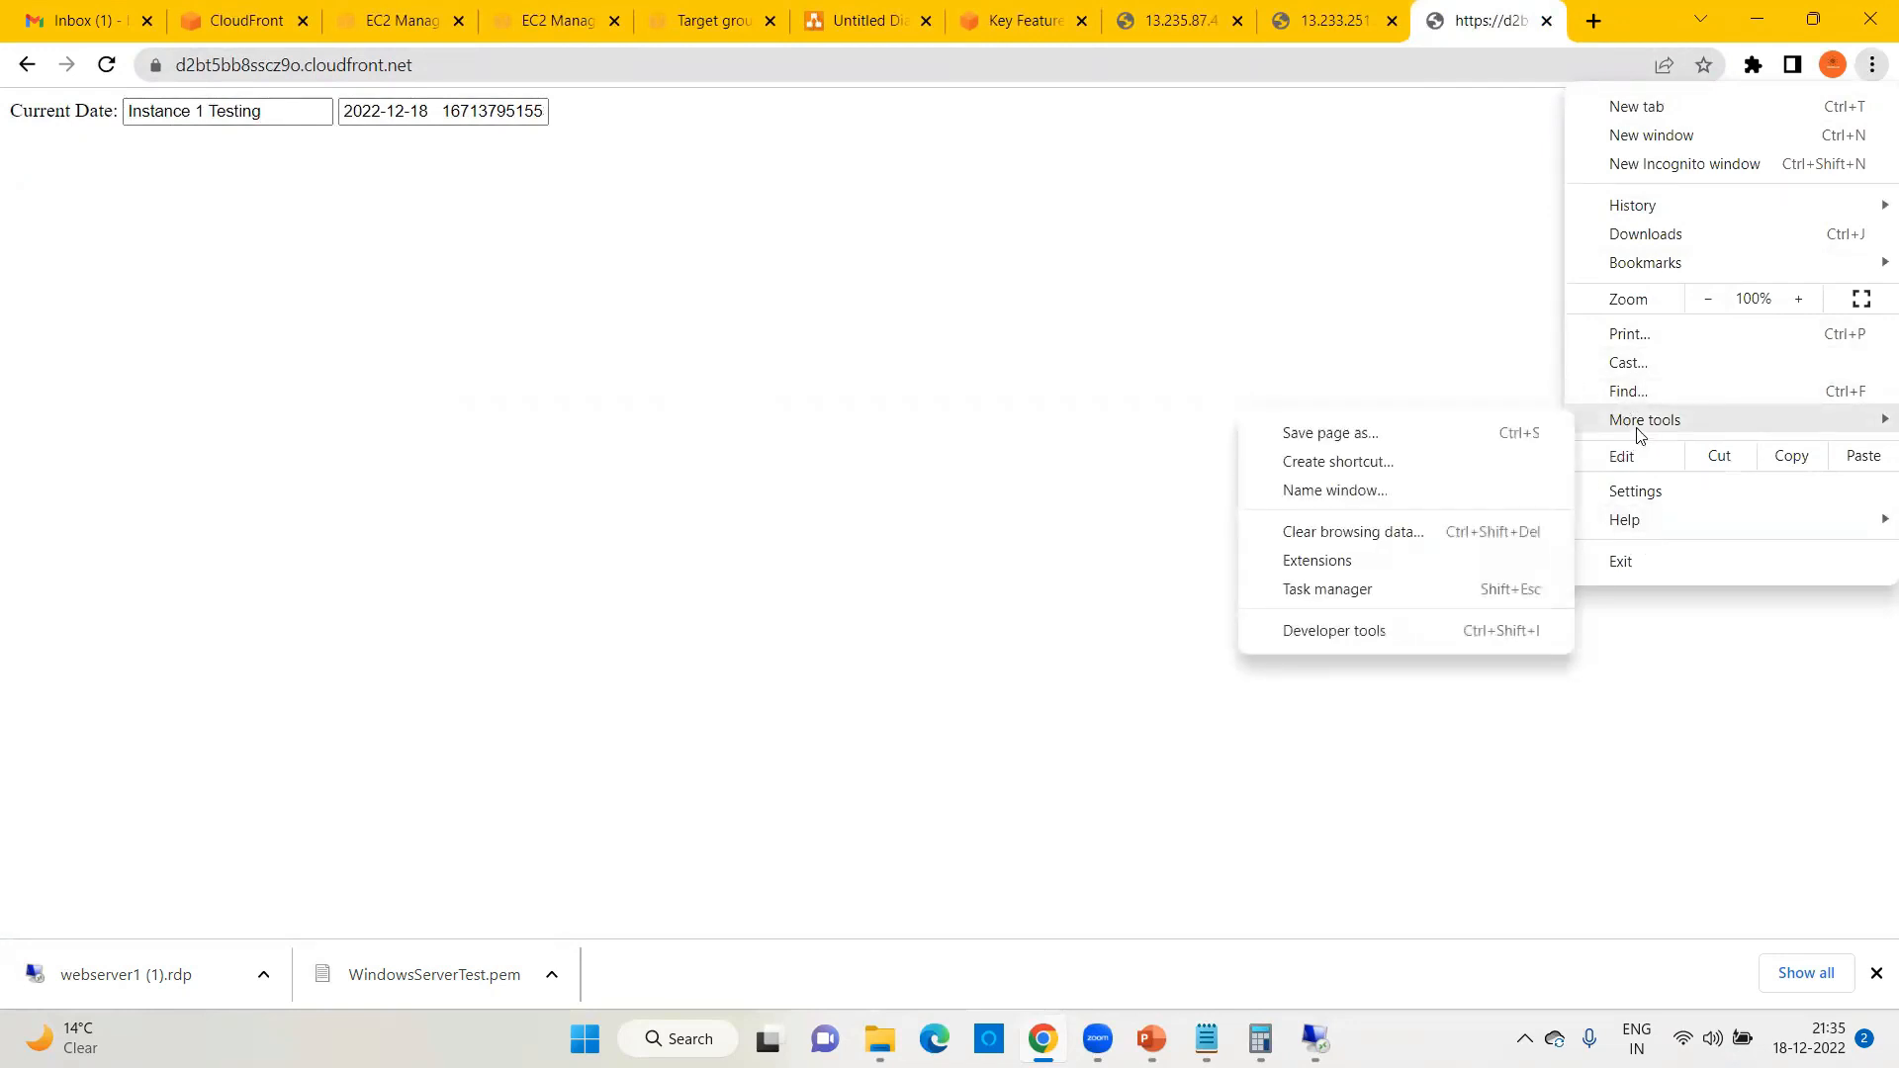
{"action": "left_click", "coordinate": [1400, 635]}
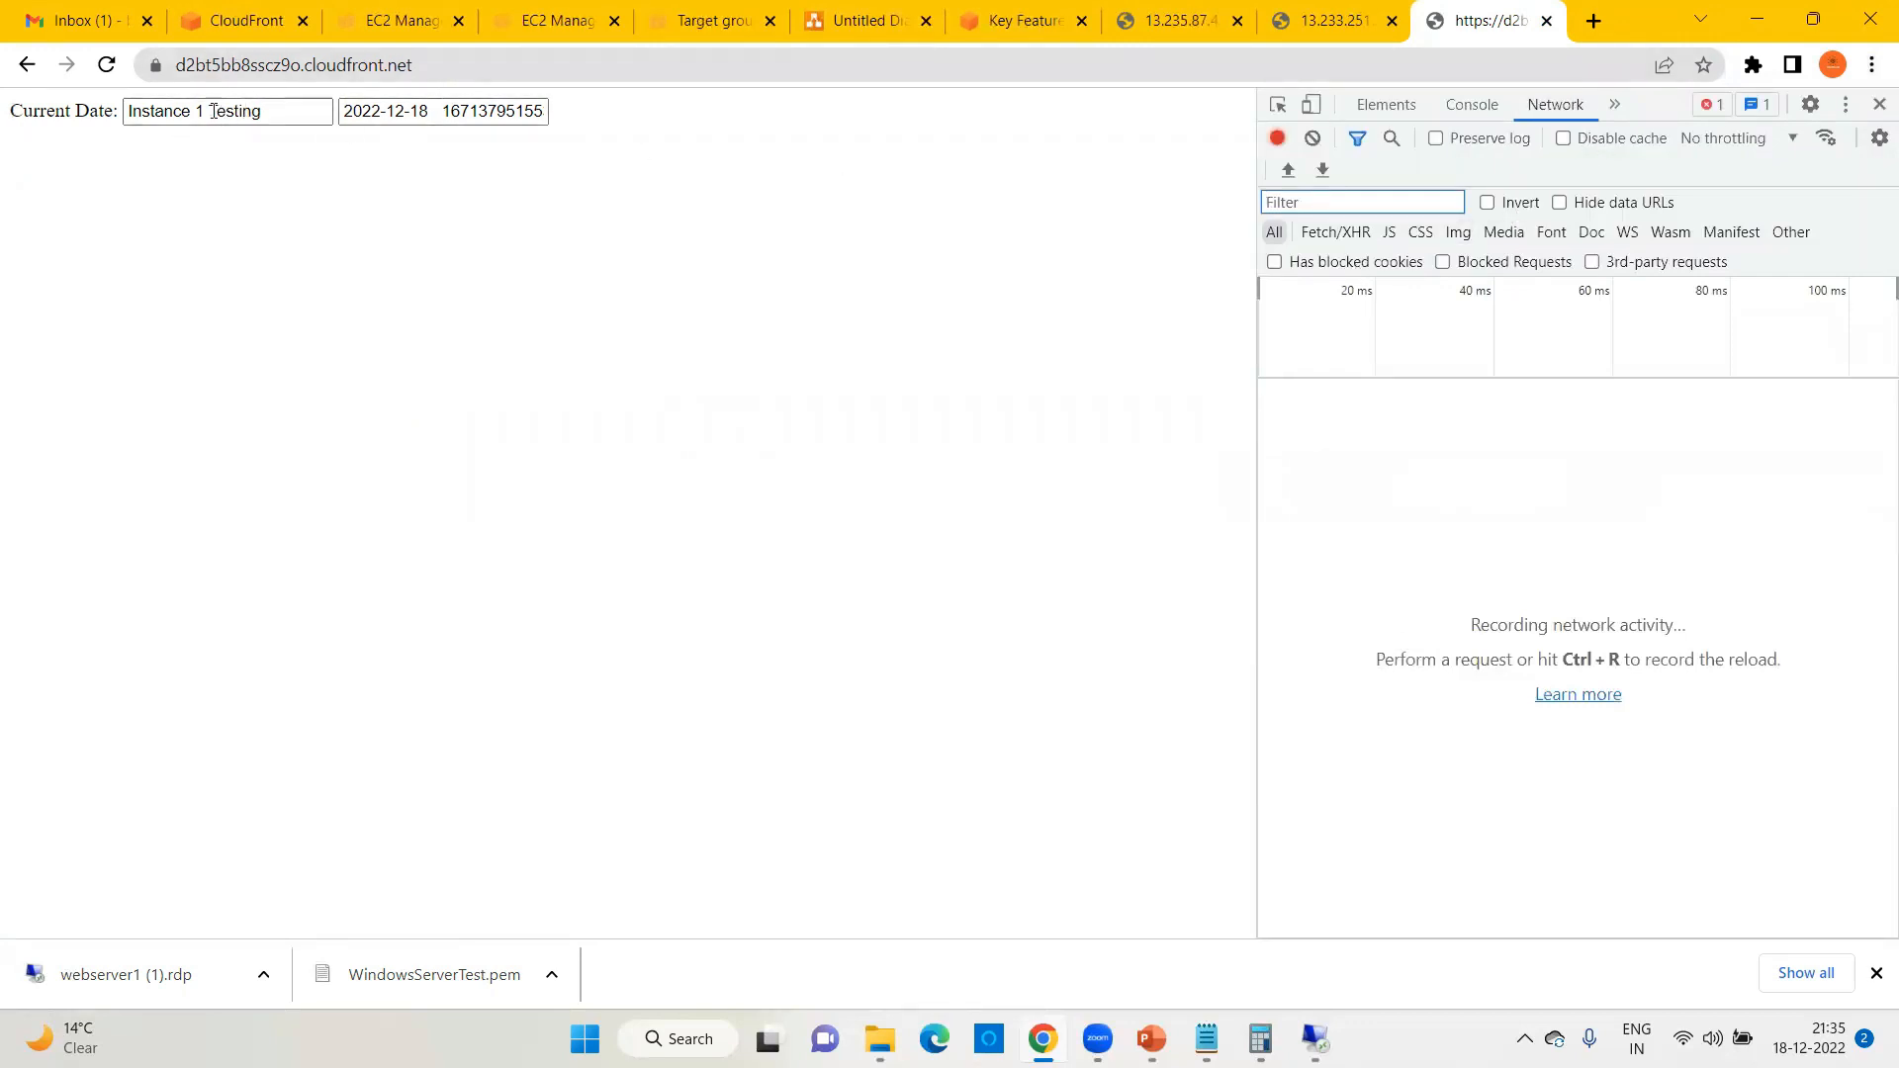
{"action": "left_click", "coordinate": [414, 62]}
{"action": "key", "text": "Return"}
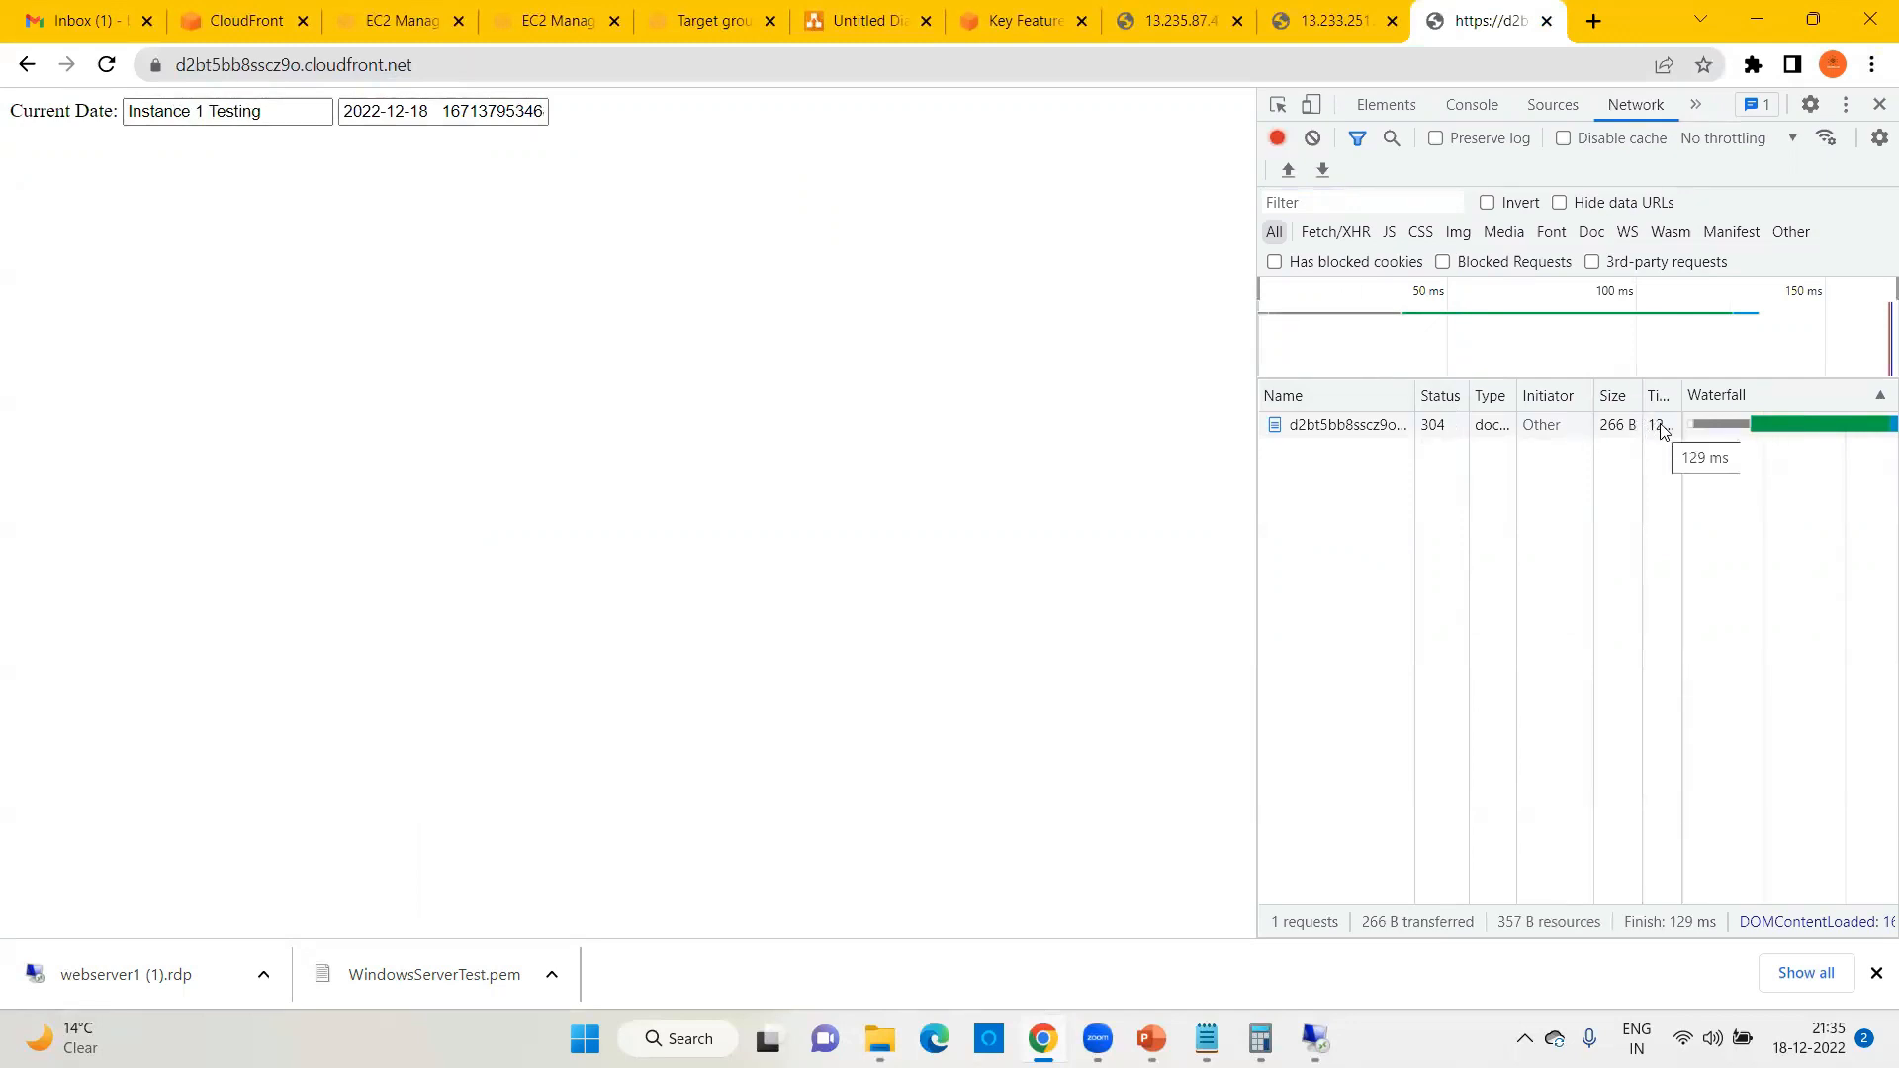
Step: Reload the CloudFront URL five times, checking which instance answers and the status and time of each recorded request
{"action": "left_click", "coordinate": [389, 56]}
{"action": "key", "text": "Return"}
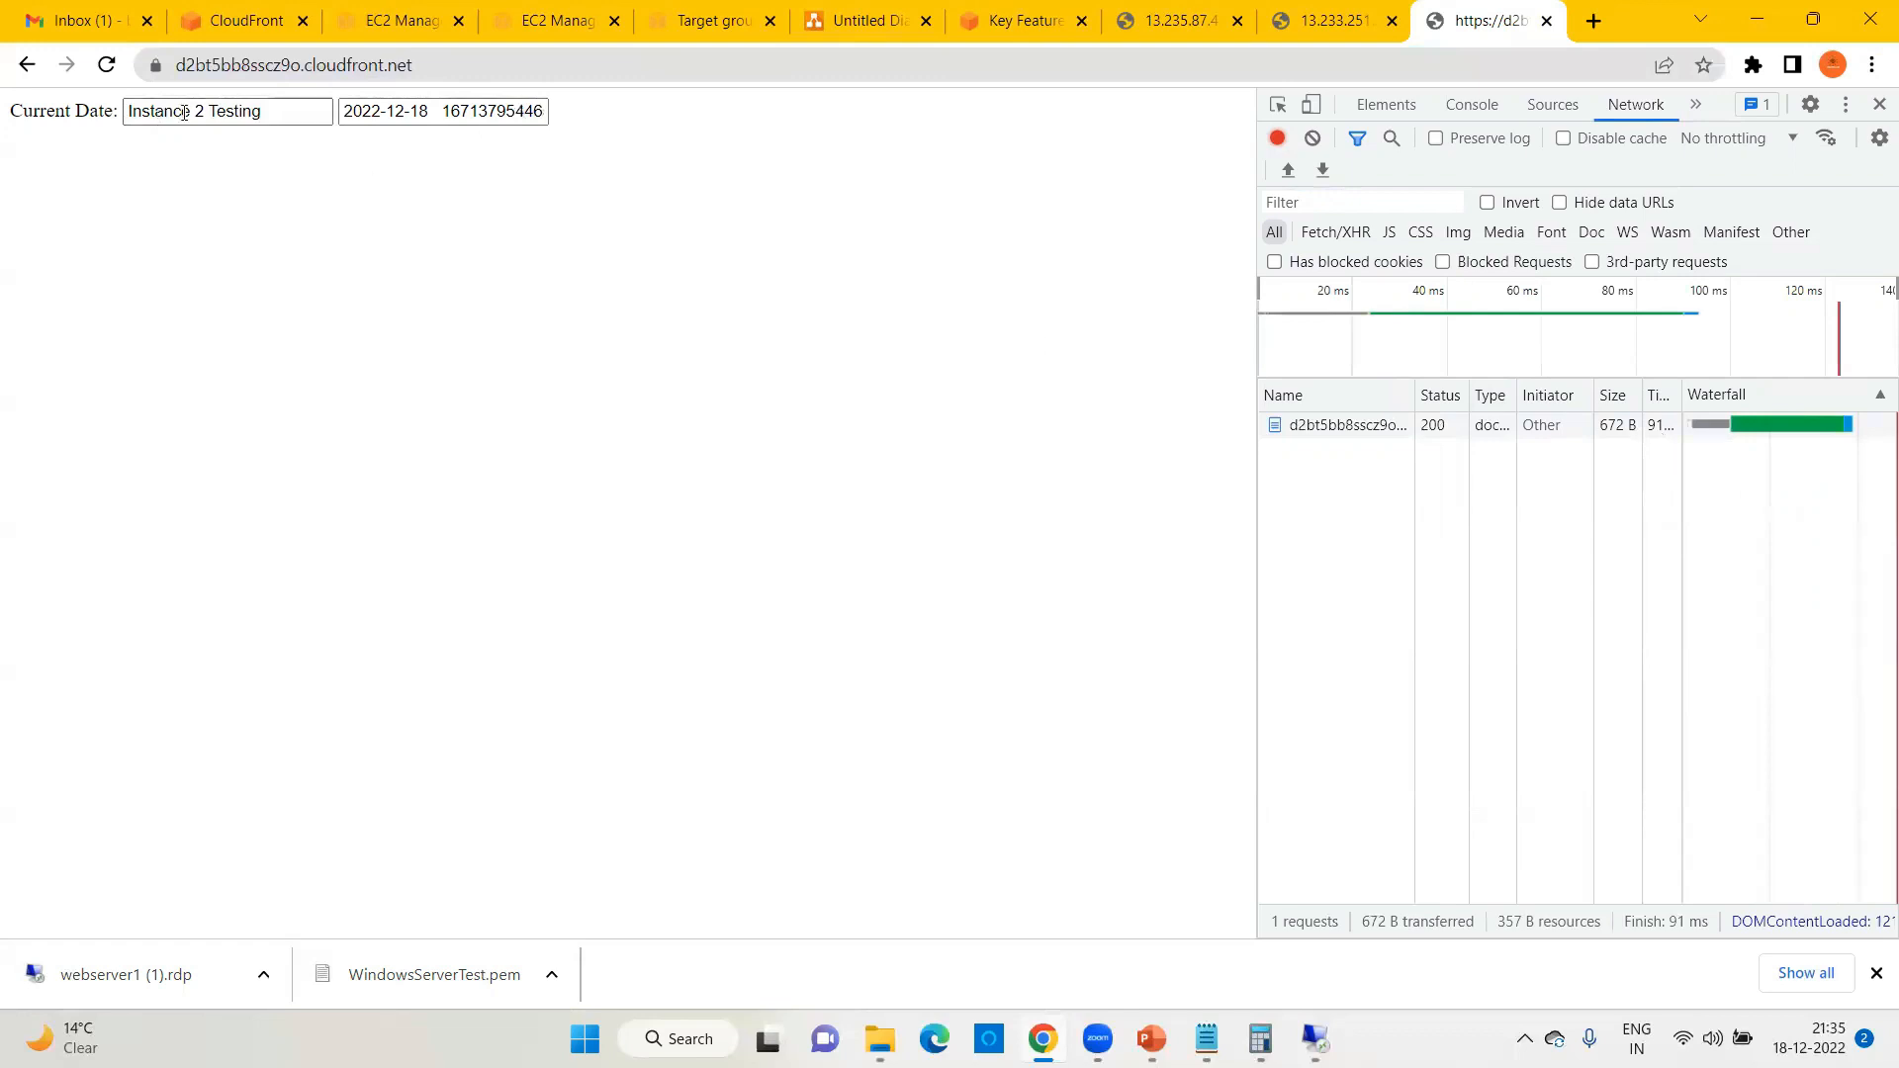
{"action": "left_click", "coordinate": [273, 65]}
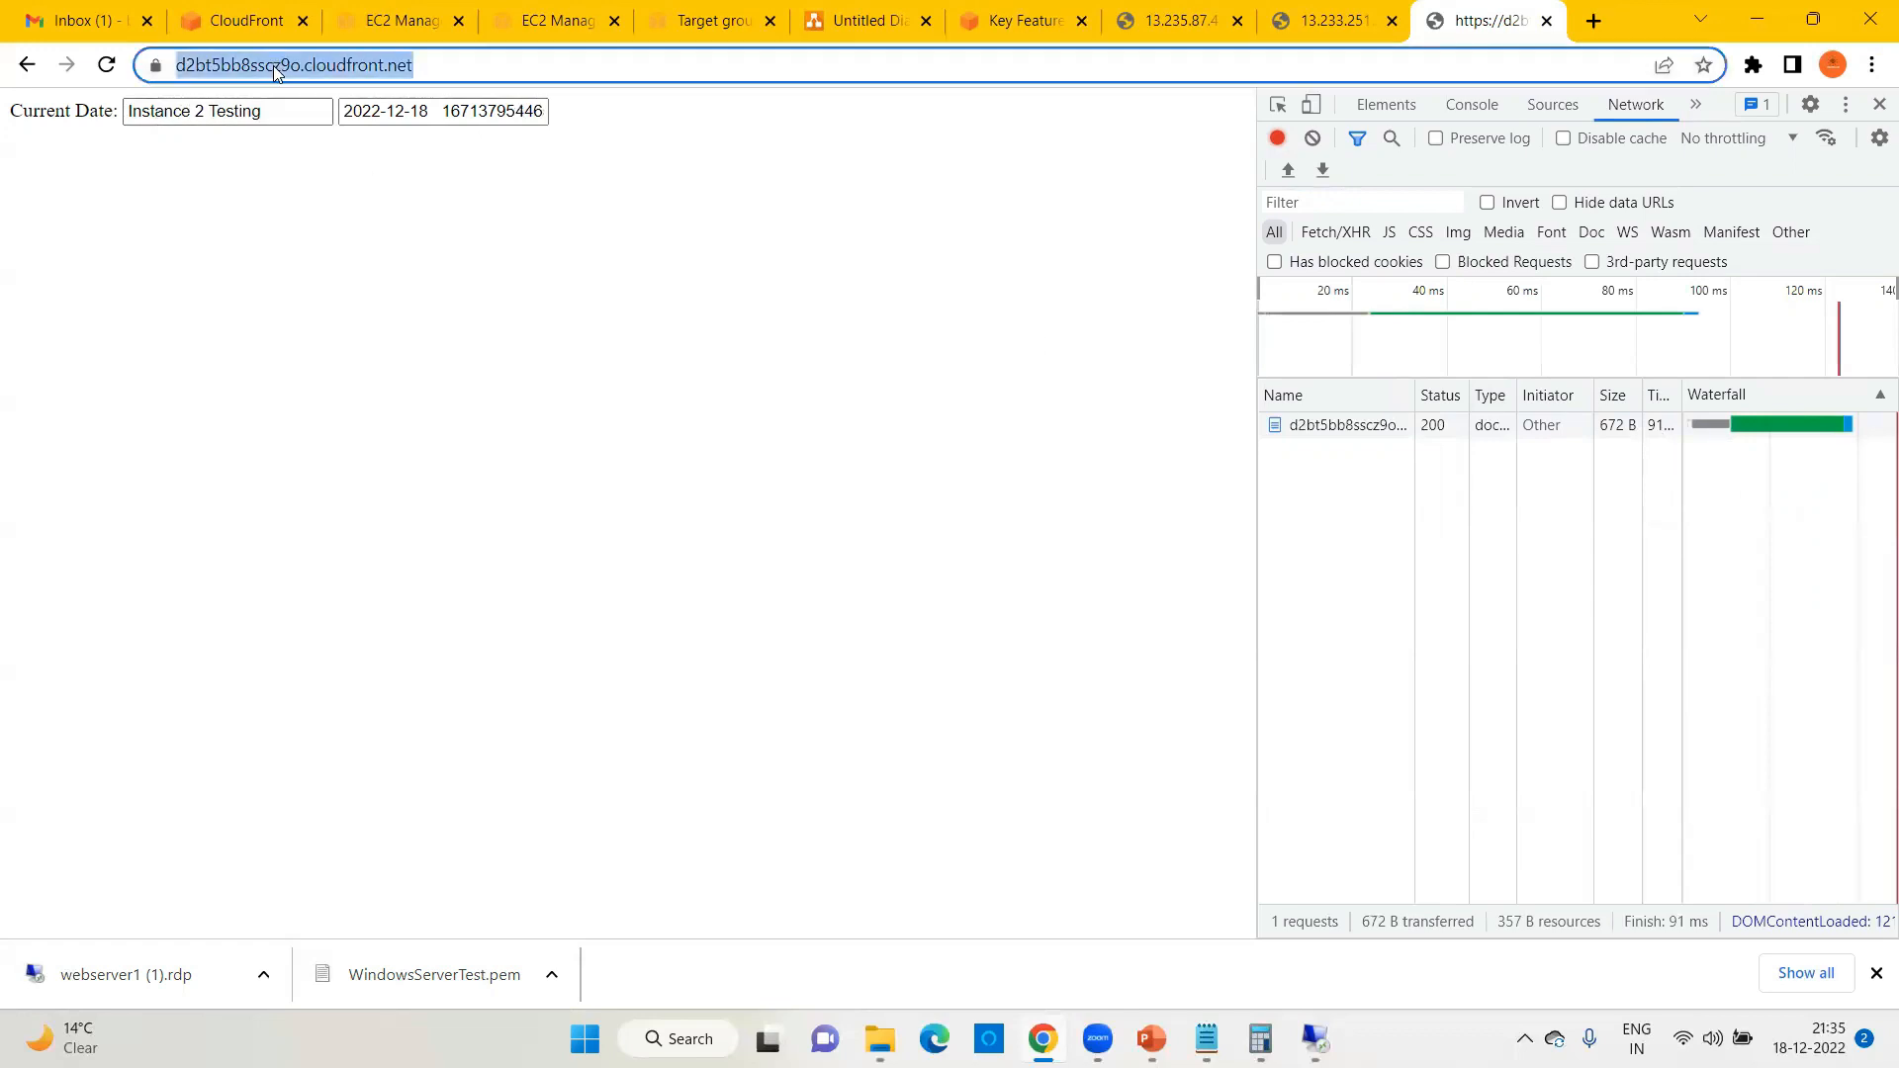
{"action": "key", "text": "Return"}
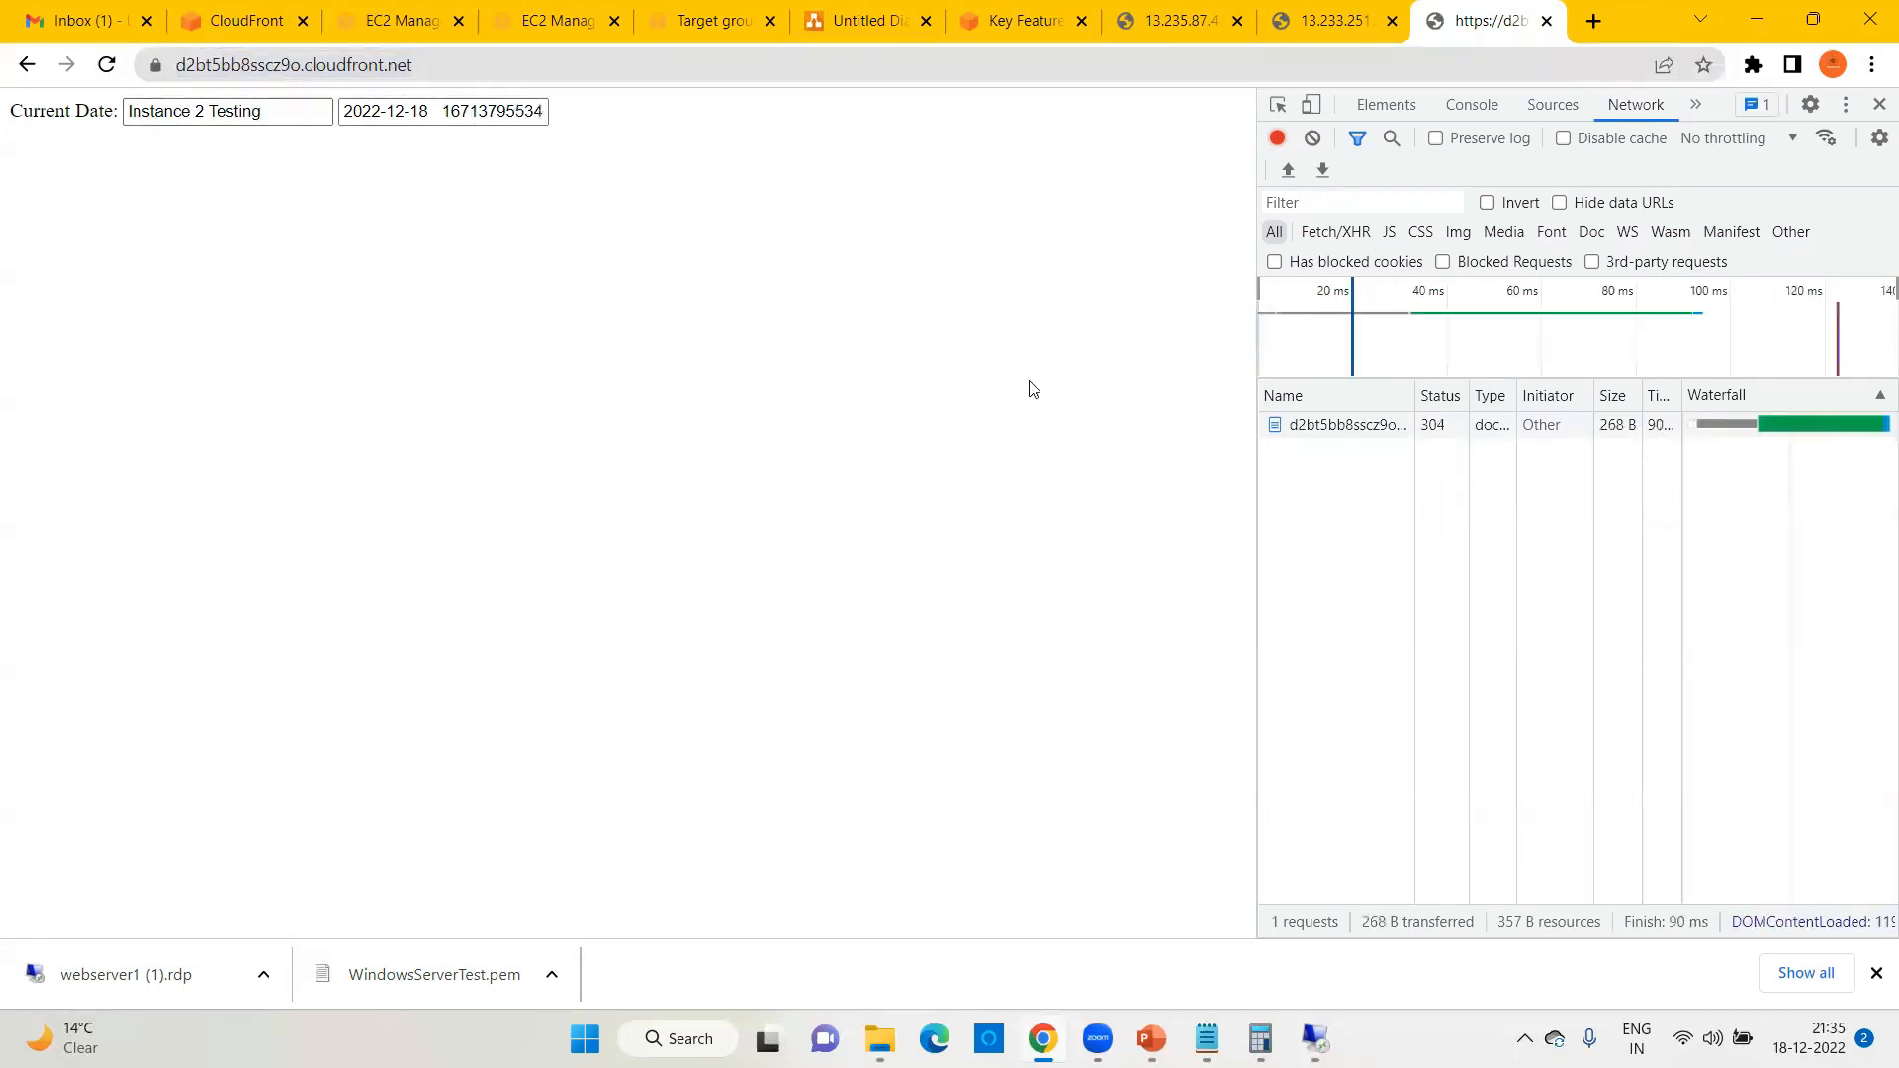
{"action": "left_click", "coordinate": [403, 67]}
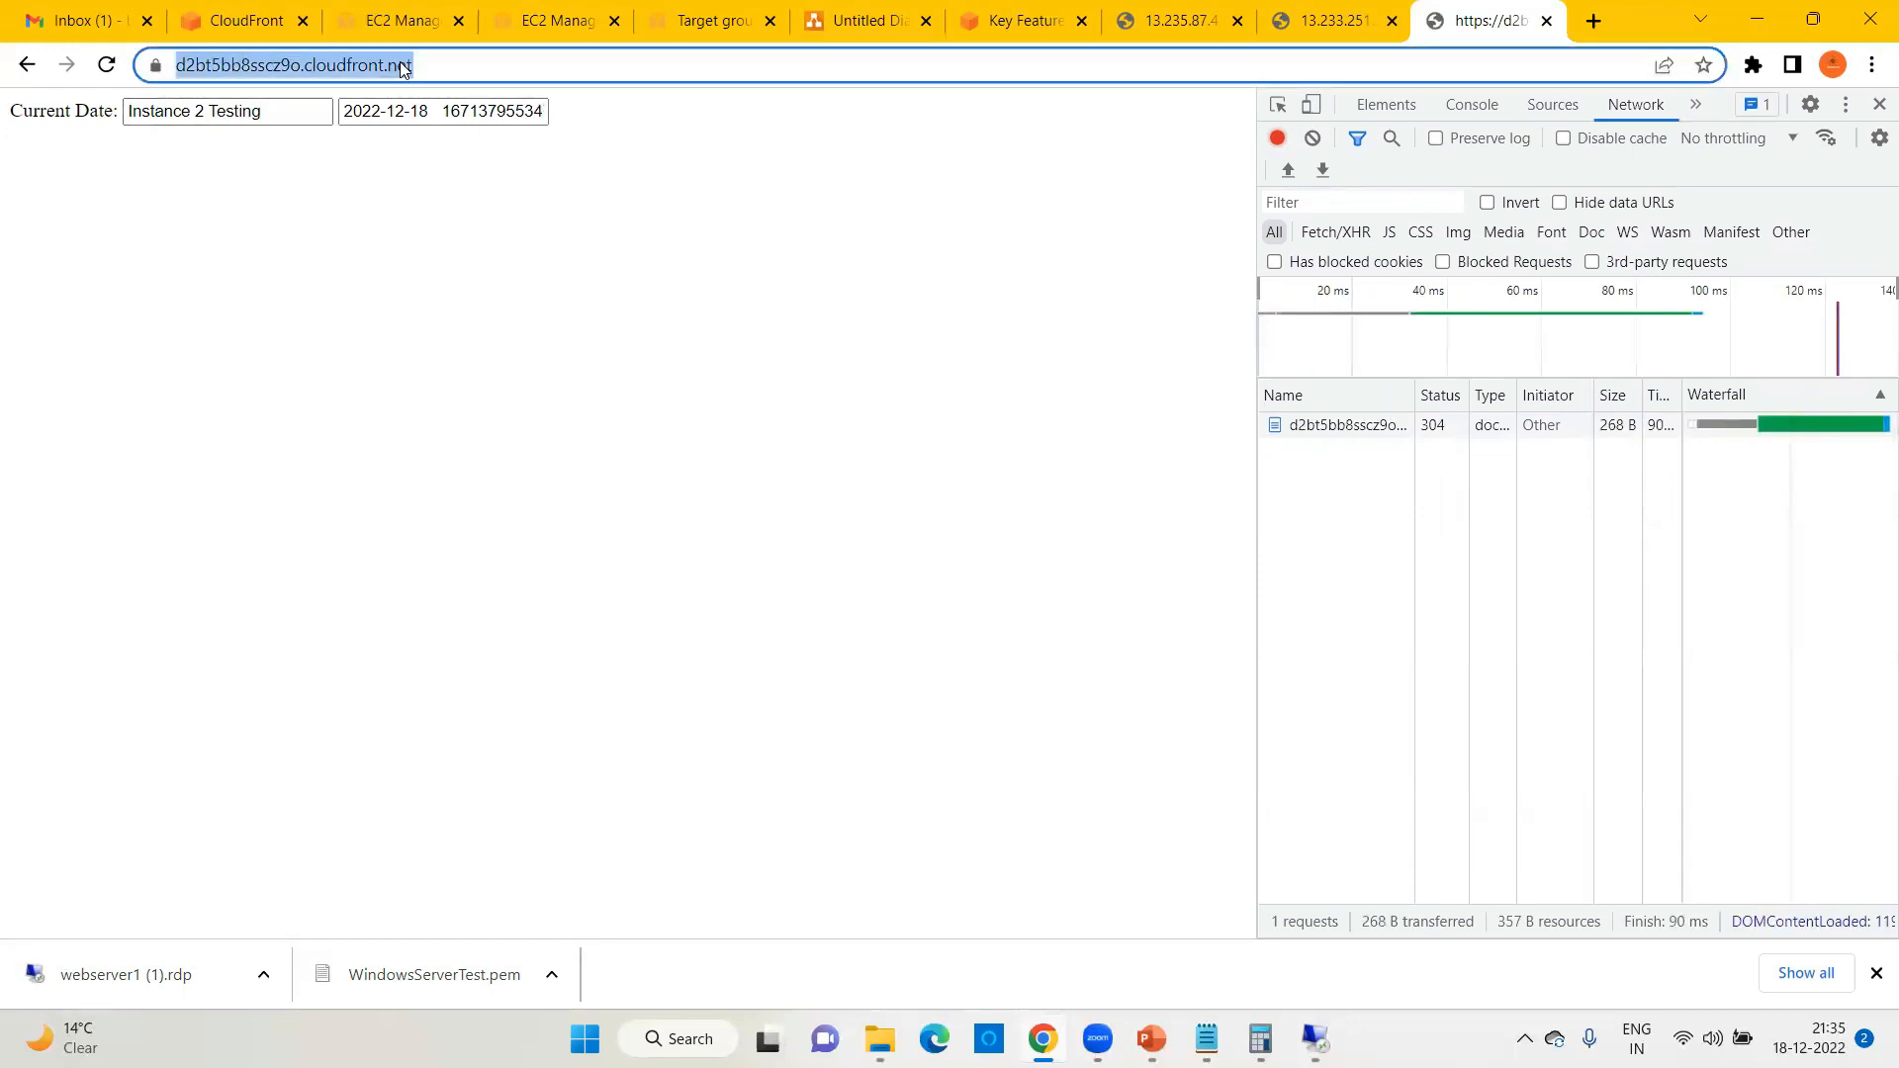
{"action": "key", "text": "Return"}
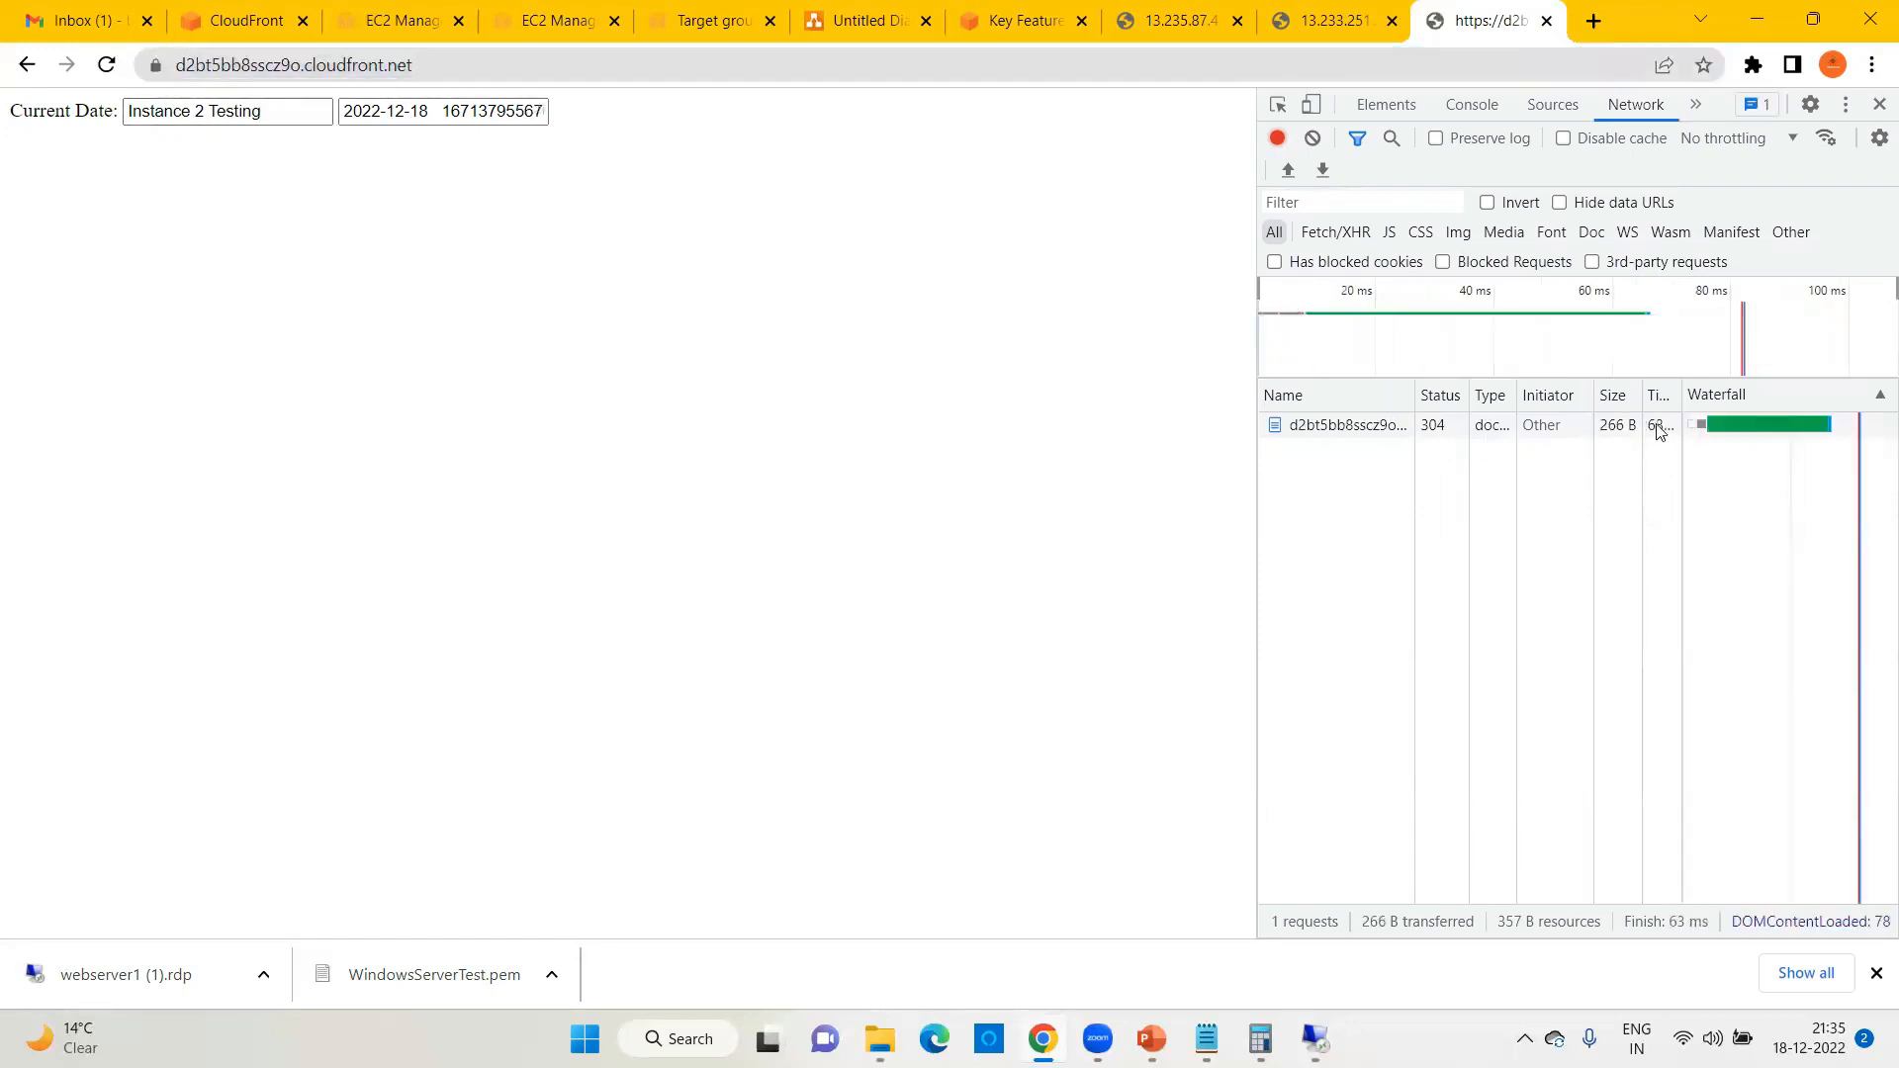
{"action": "left_click", "coordinate": [439, 74]}
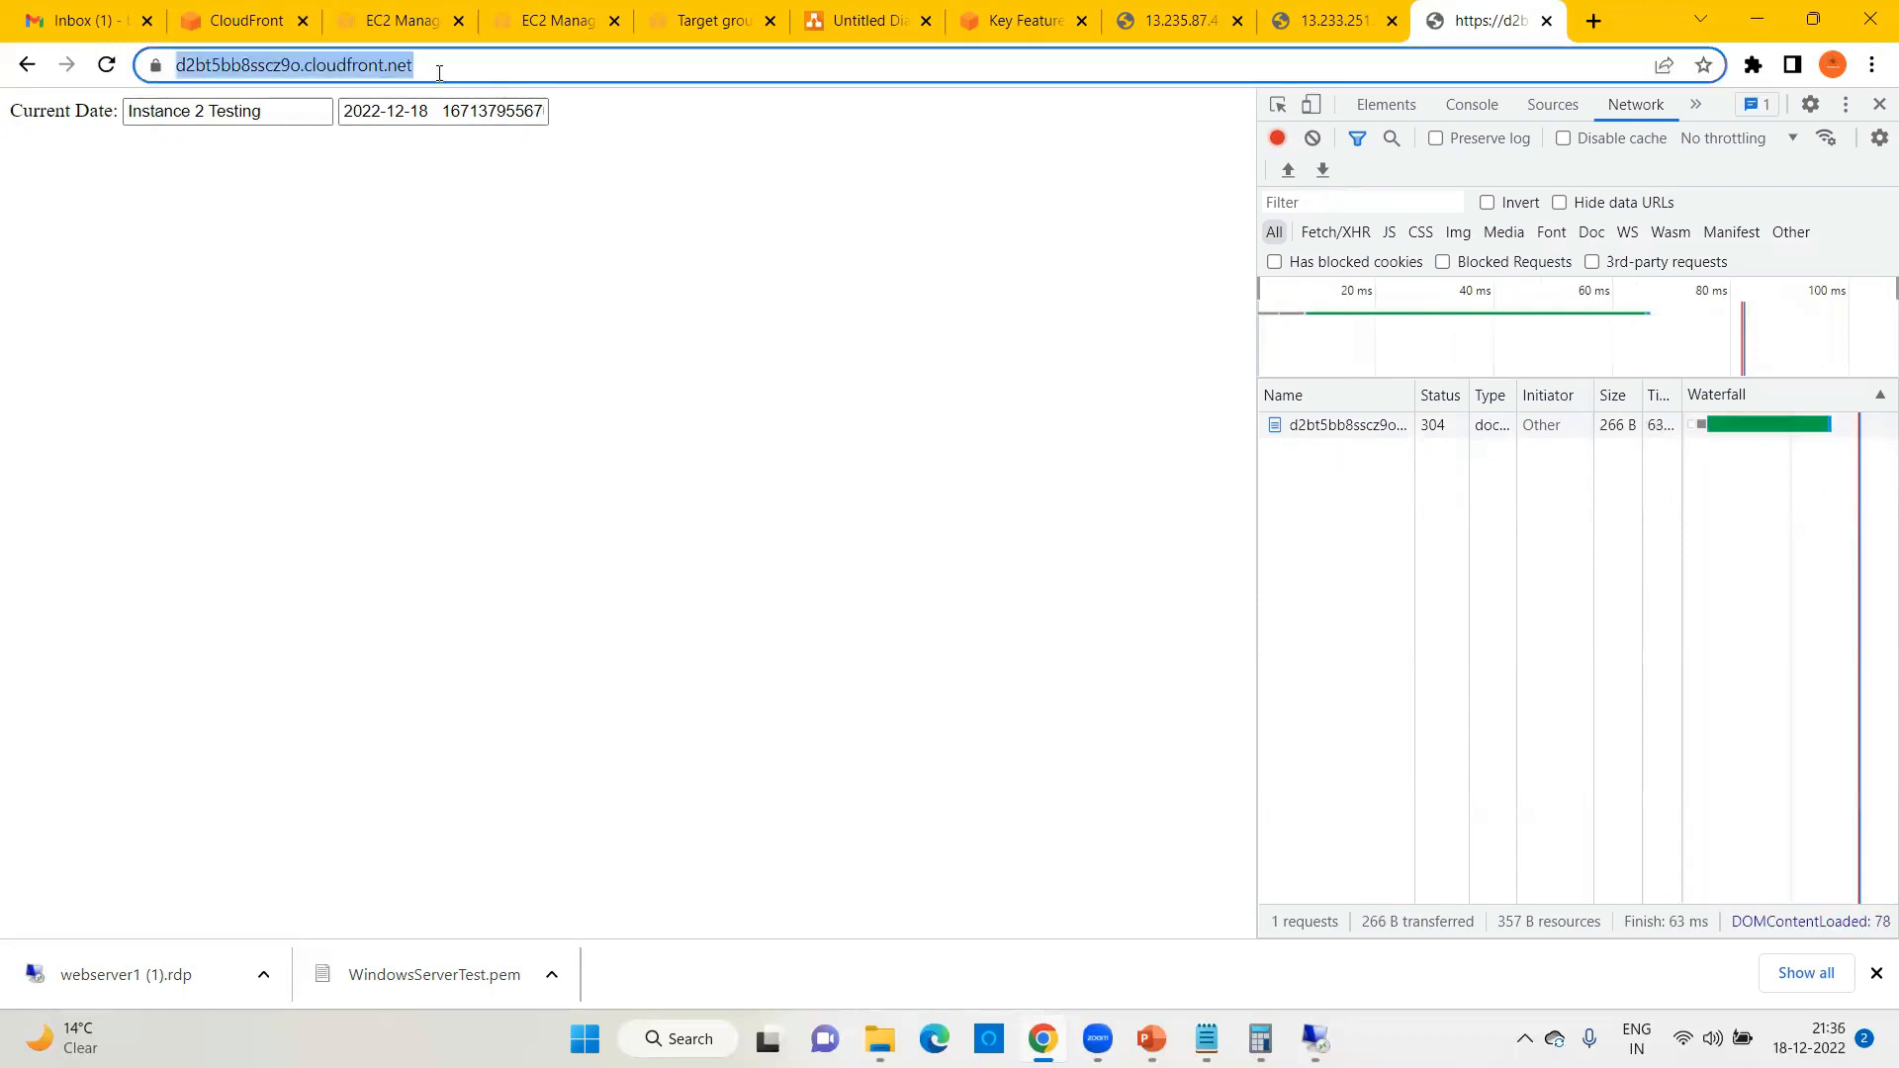
{"action": "key", "text": "Return"}
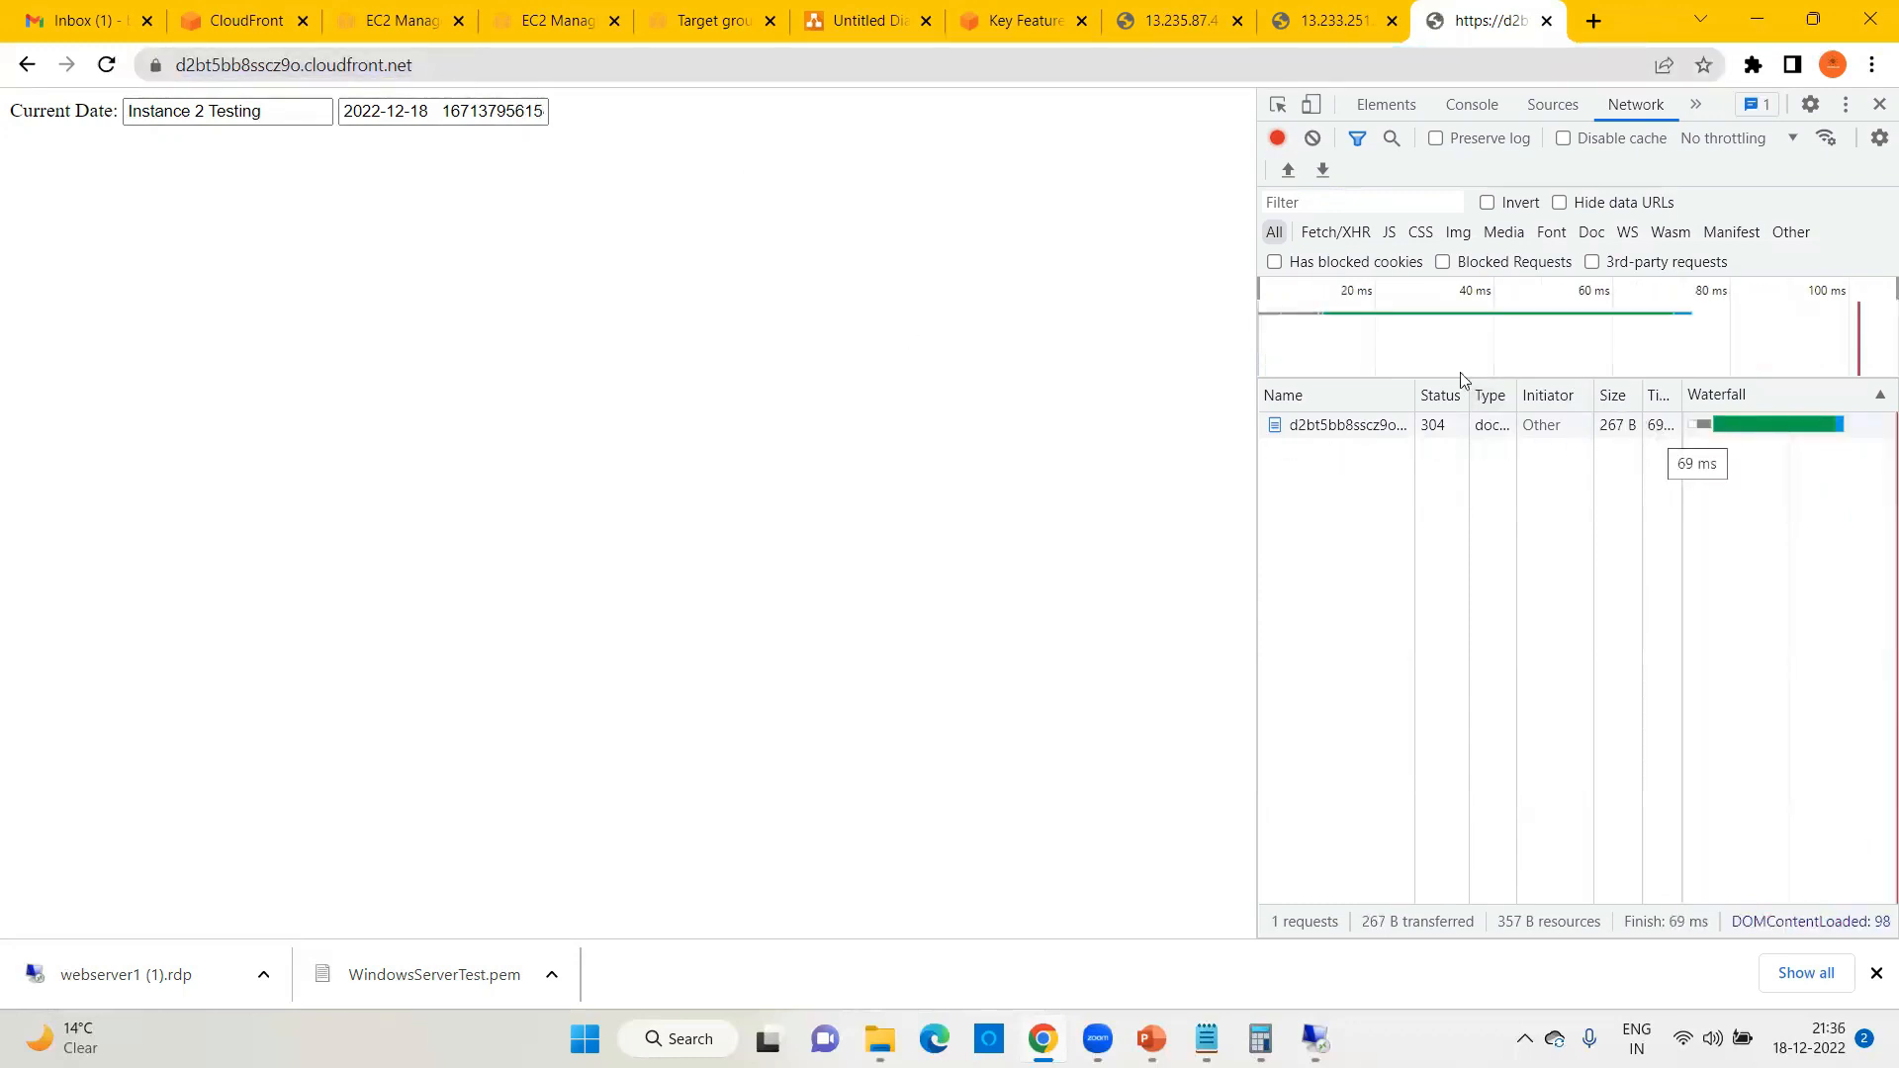
{"action": "left_click", "coordinate": [440, 56]}
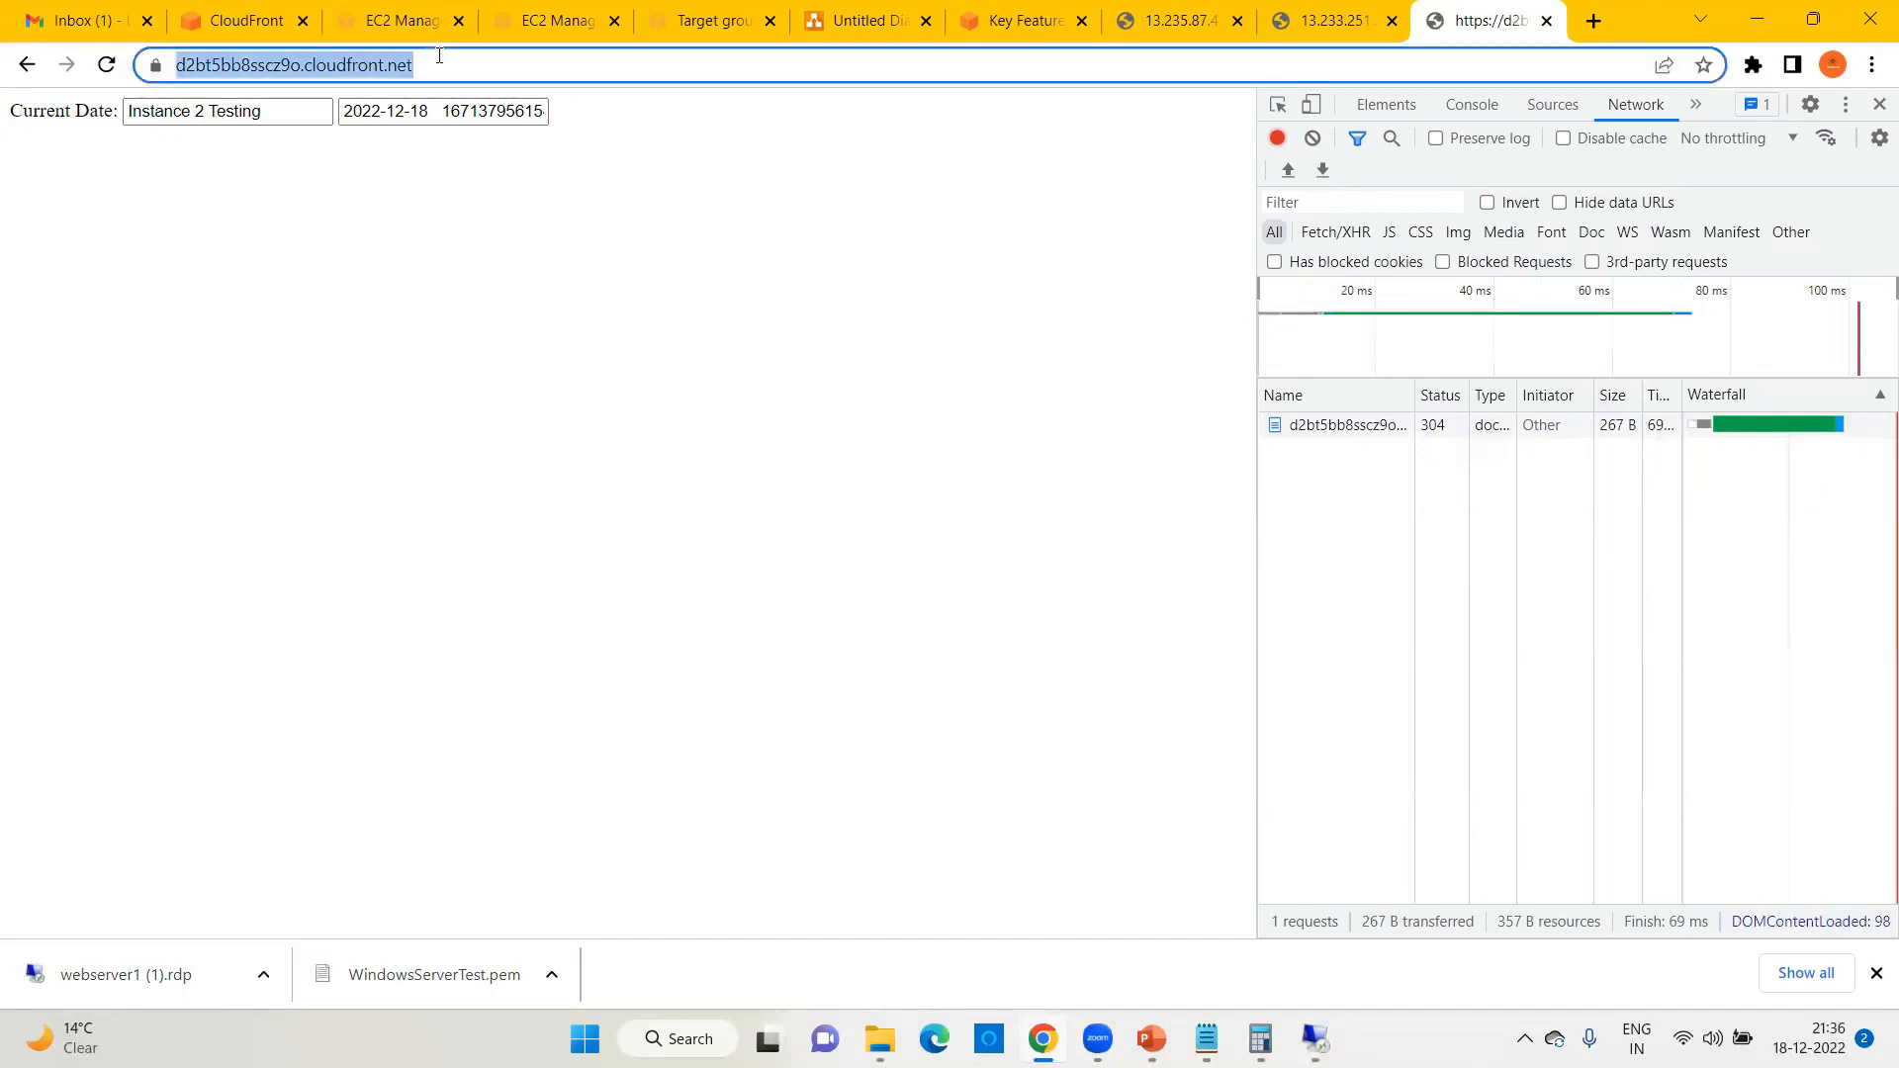
{"action": "key", "text": "Return"}
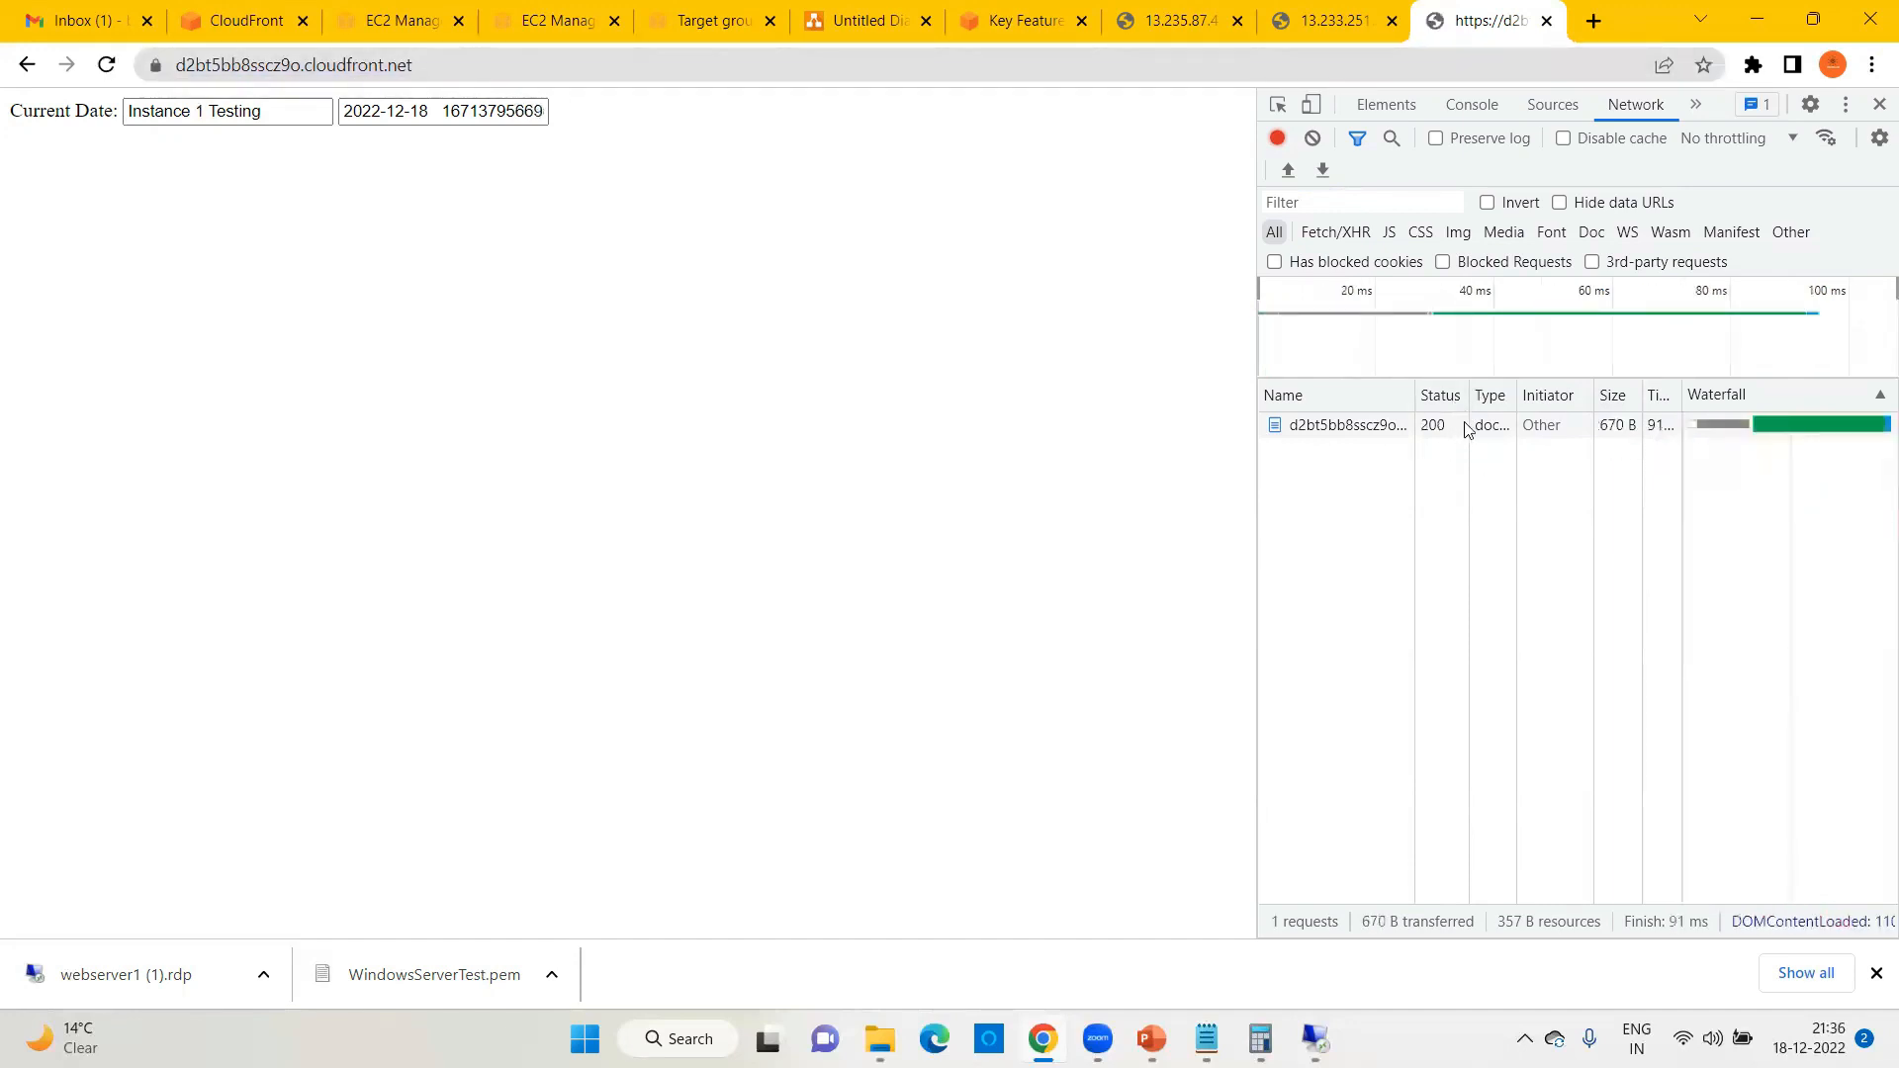